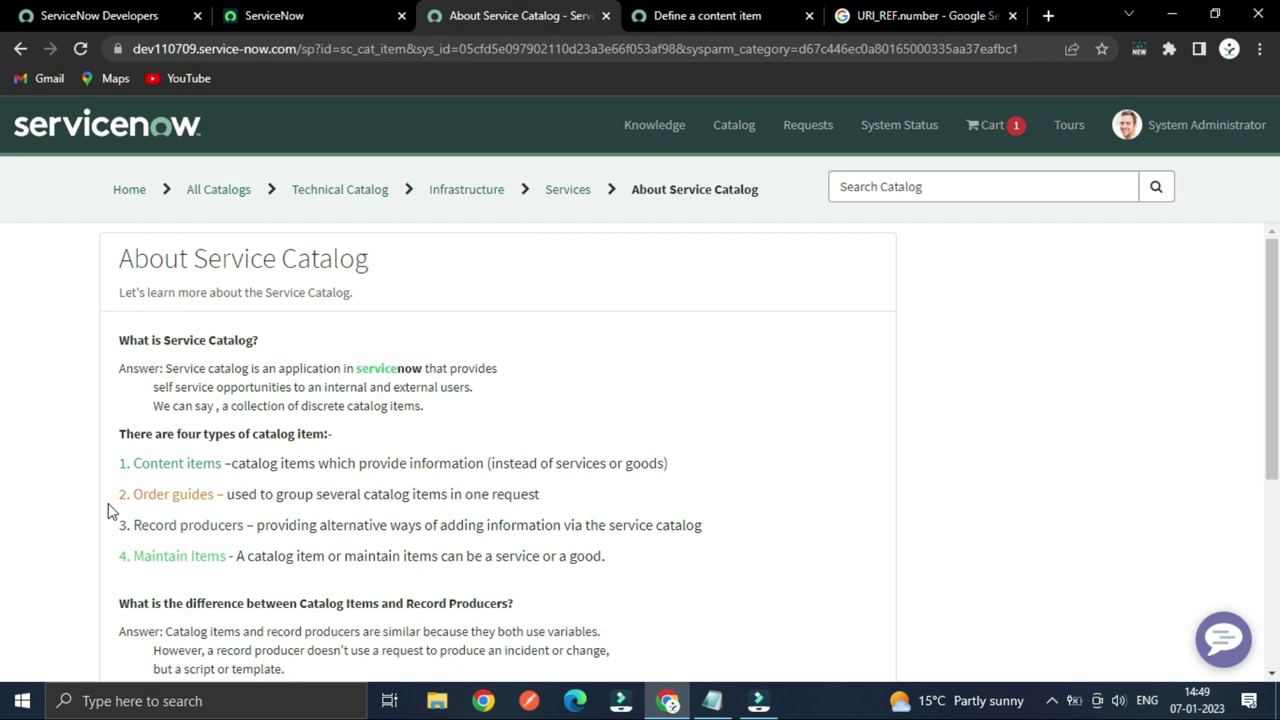
{"action": "scroll", "coordinate": [57, 486], "scroll_direction": "down", "scroll_amount": 1}
{"action": "scroll", "coordinate": [58, 487], "scroll_direction": "up", "scroll_amount": 1}
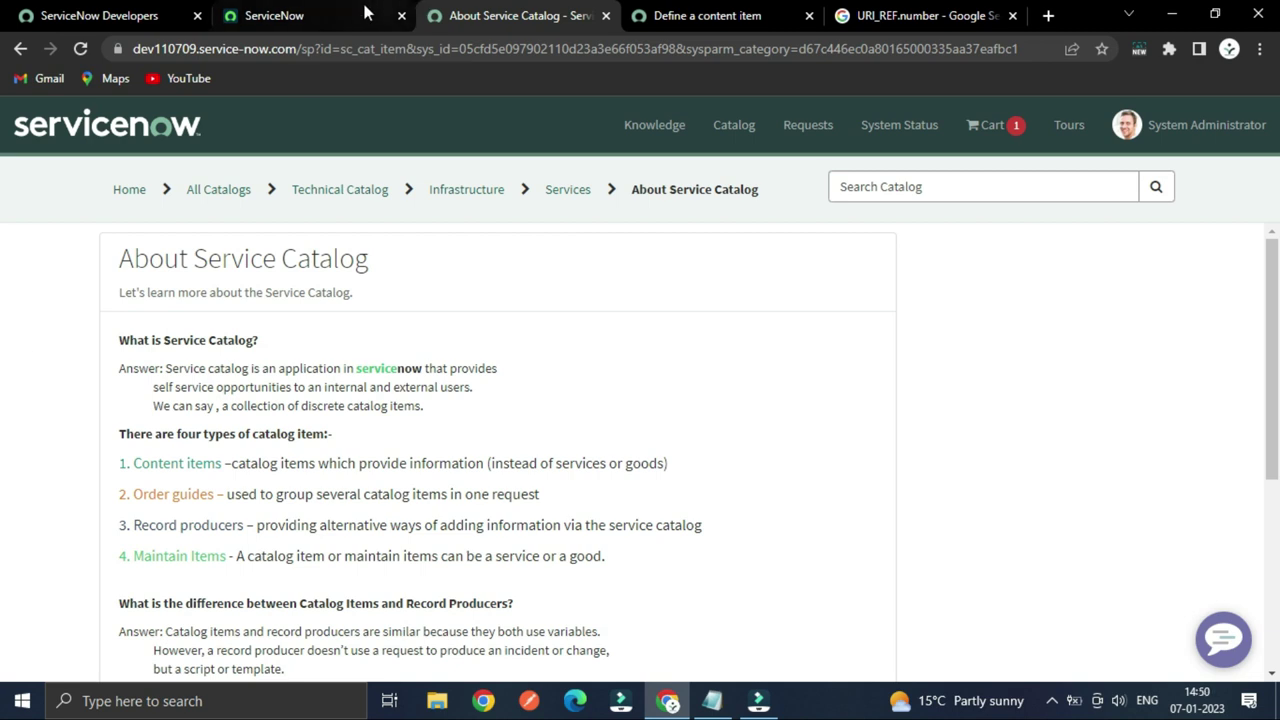
- Switch to the ServiceNow home page and filter the application navigator by "Service Cata"
{"action": "left_click", "coordinate": [300, 15]}
{"action": "left_click", "coordinate": [101, 172]}
{"action": "left_click", "coordinate": [101, 172]}
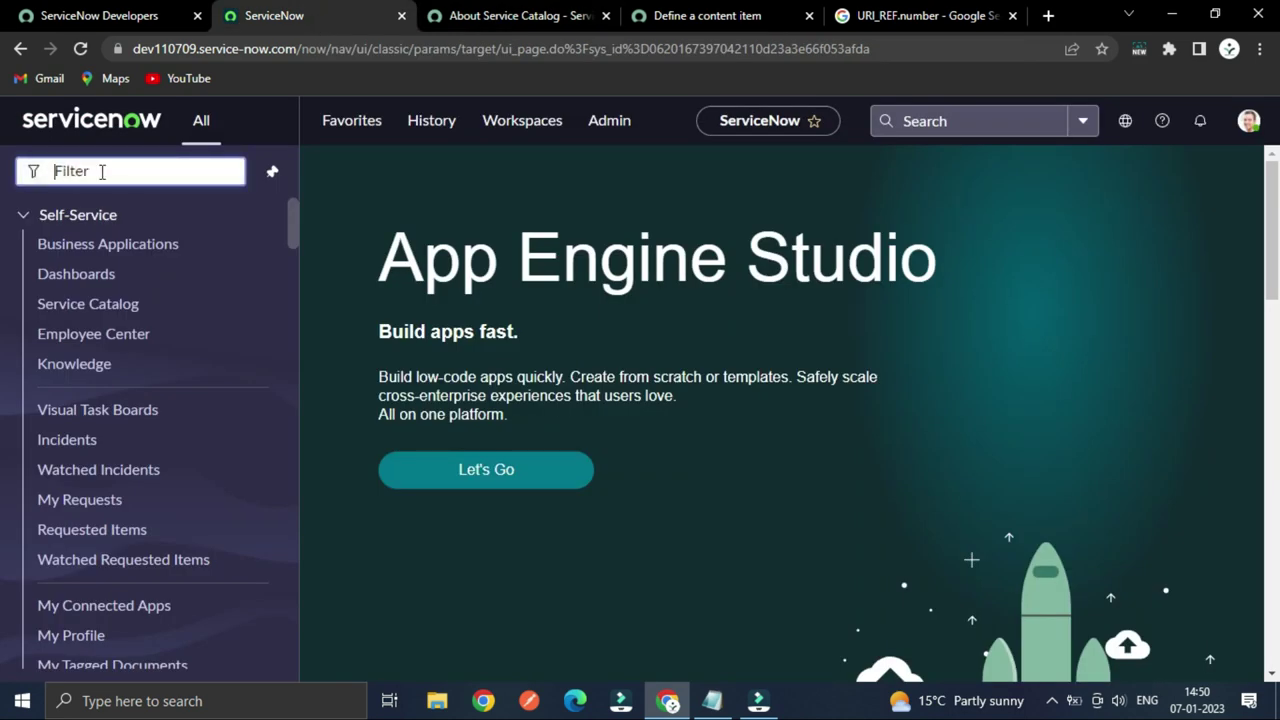
{"action": "type", "text": "Servi"}
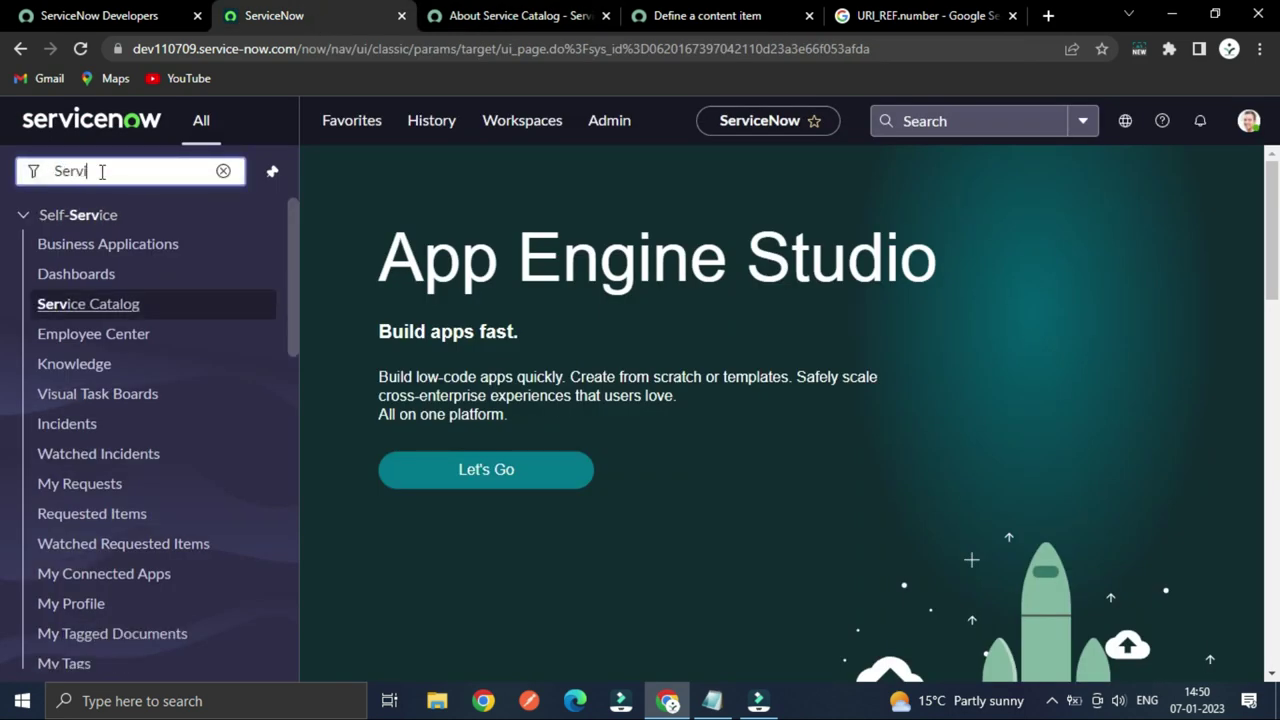
{"action": "type", "text": "ce Cata"}
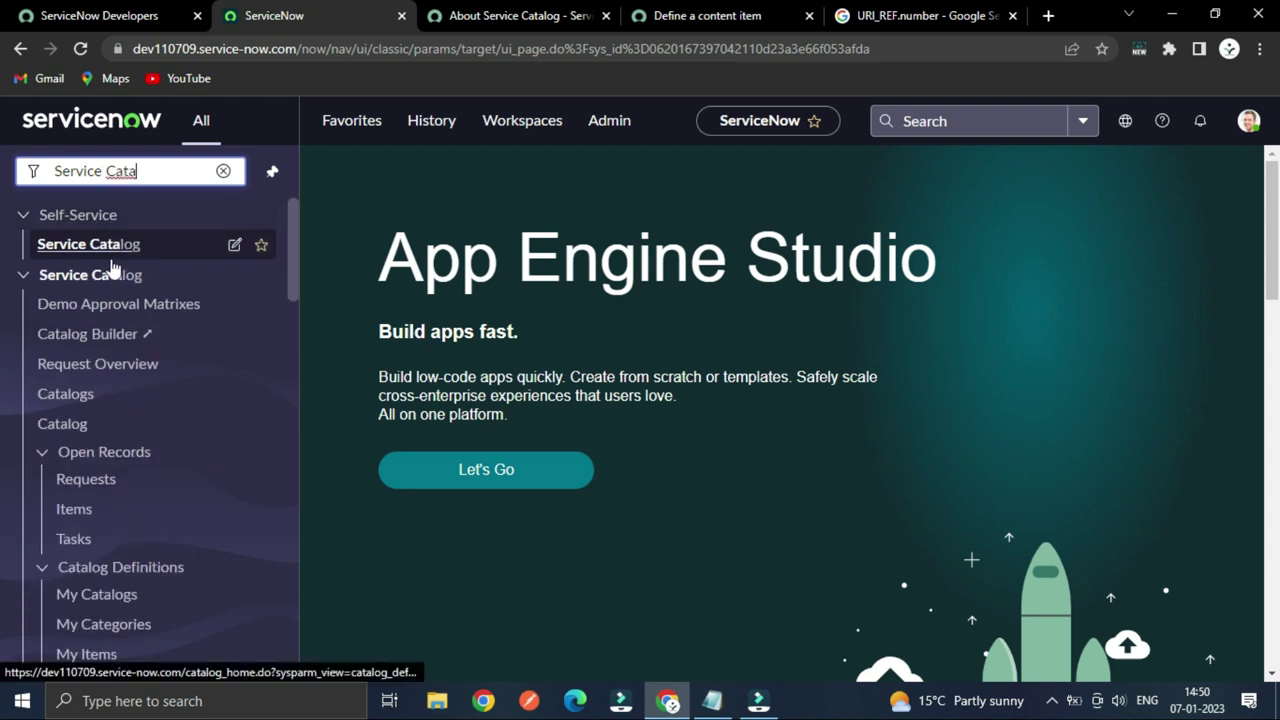
- Collapse the Service Catalog, Service Catalog Wizards, System Policy and System Properties groups in the filtered navigator
{"action": "left_click", "coordinate": [23, 285]}
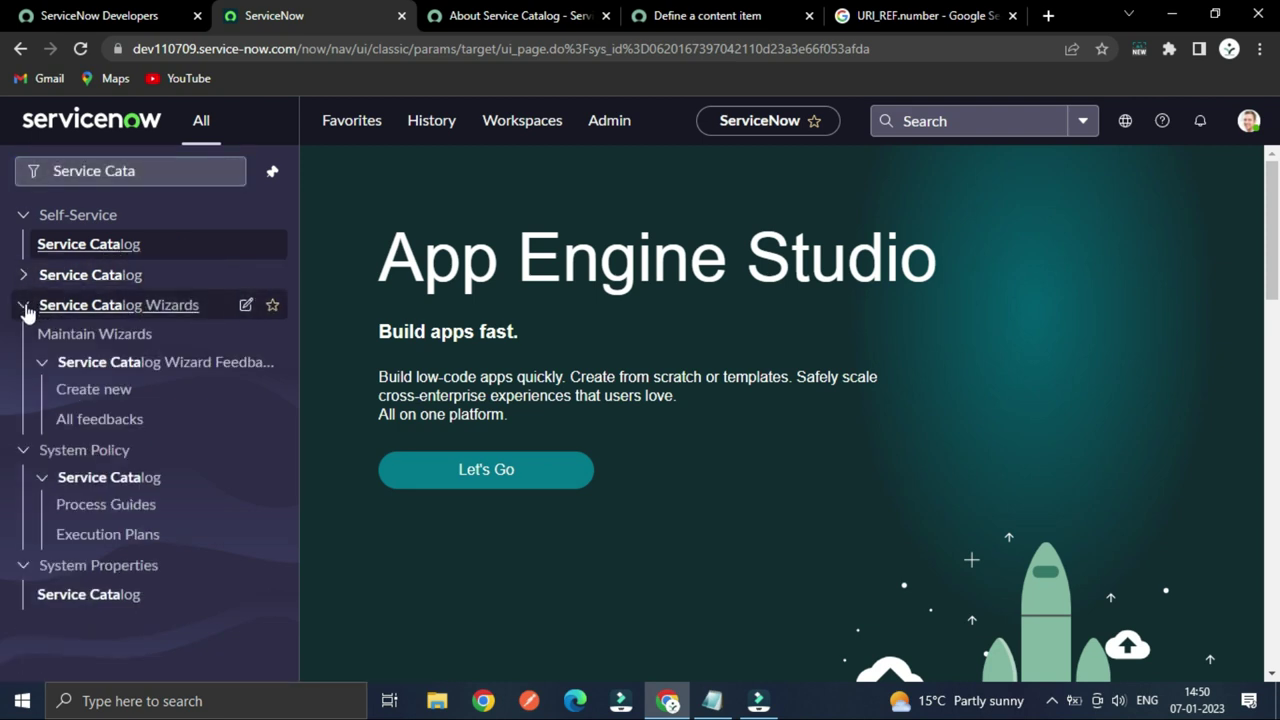
{"action": "left_click", "coordinate": [24, 305]}
{"action": "left_click", "coordinate": [23, 335]}
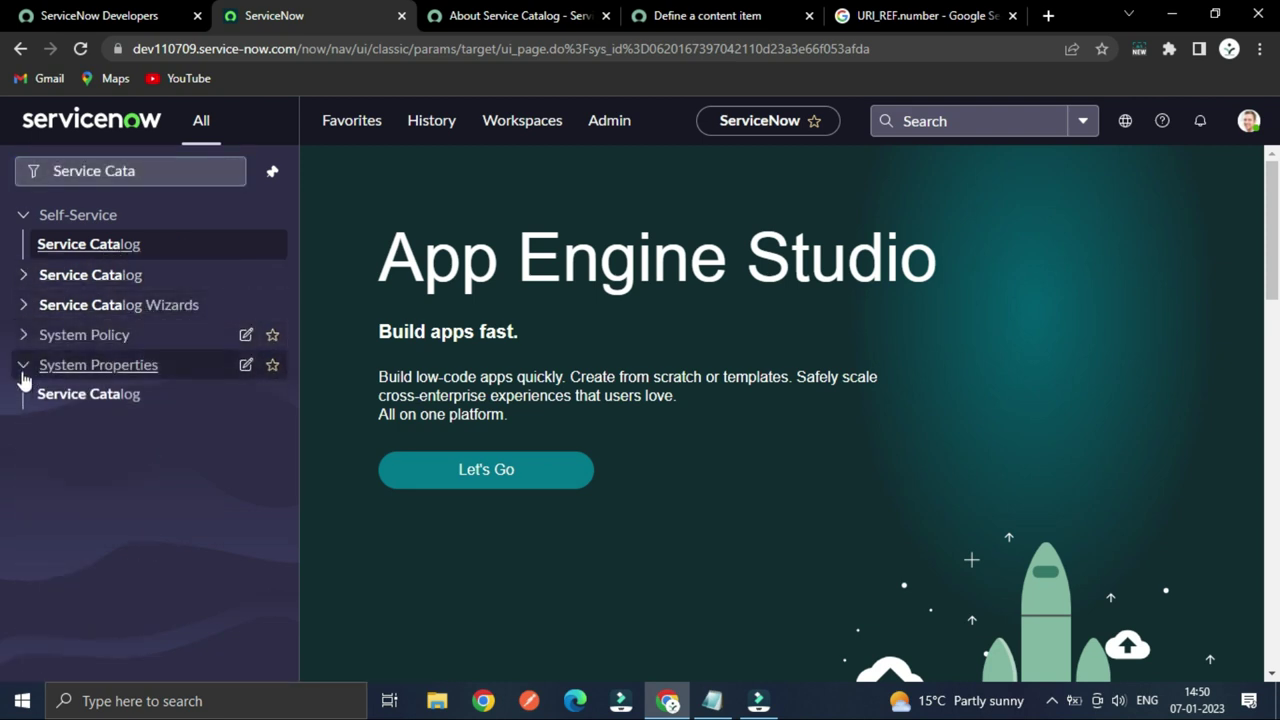
{"action": "left_click", "coordinate": [23, 364]}
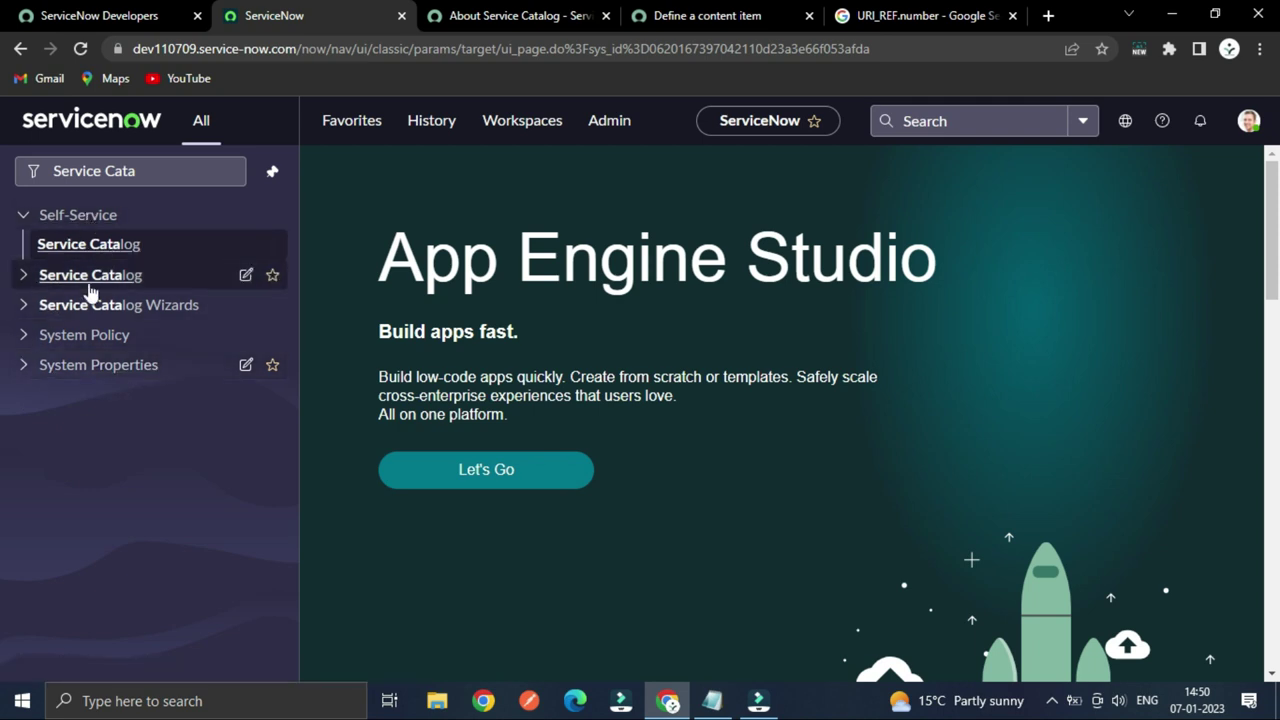
{"action": "left_click", "coordinate": [24, 285]}
{"action": "left_click", "coordinate": [24, 280]}
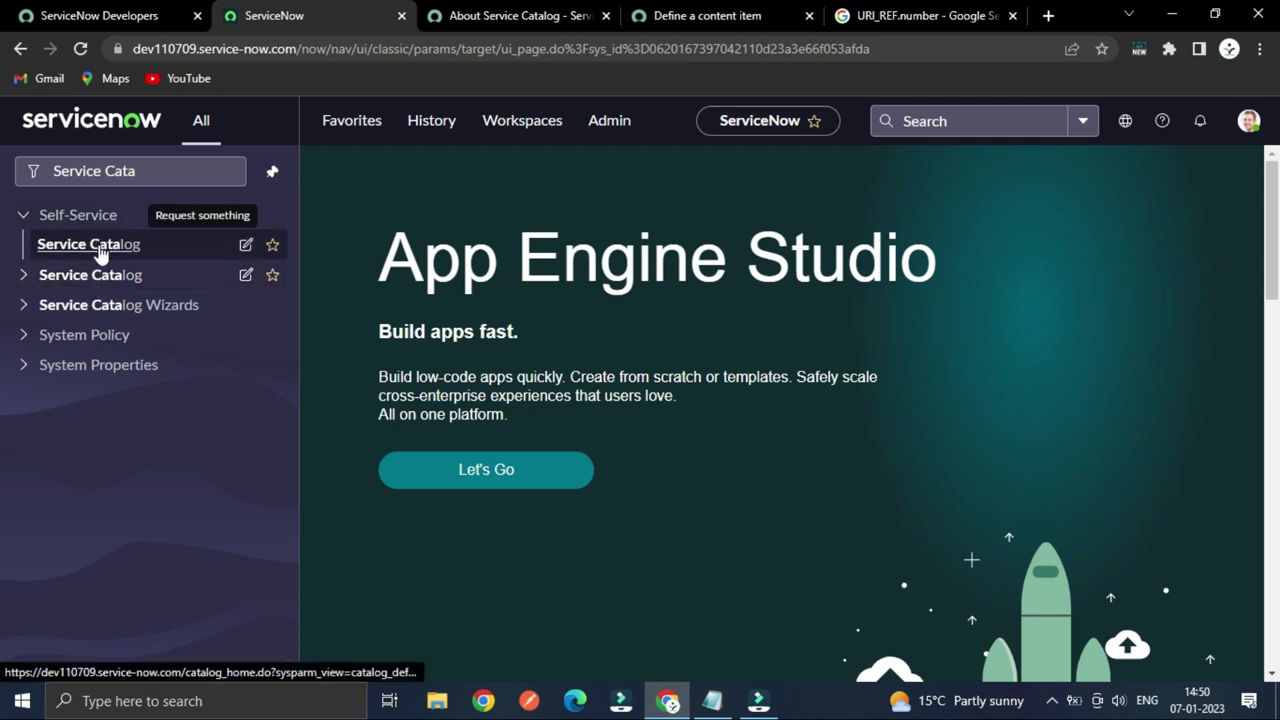
- Open the Self-Service application's Service Catalog module in a new browser tab and display its catalog page
{"action": "right_click", "coordinate": [100, 252]}
{"action": "left_click", "coordinate": [120, 257]}
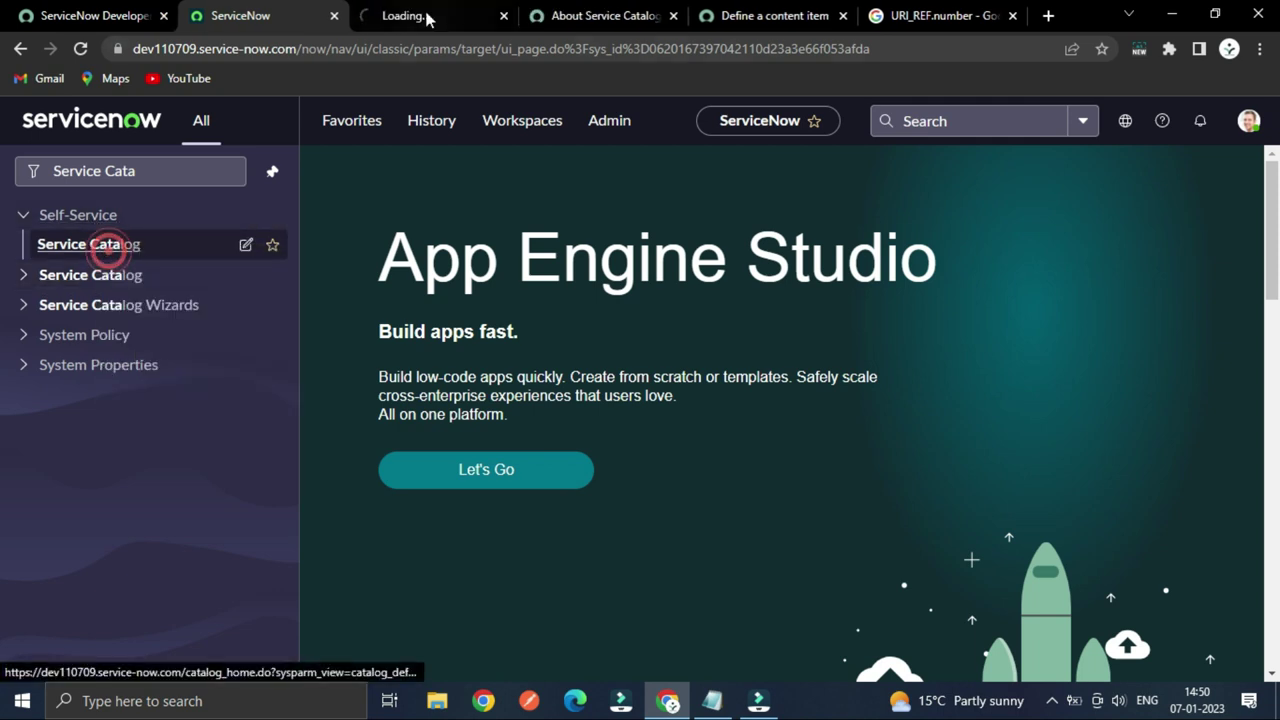
{"action": "left_click", "coordinate": [422, 16]}
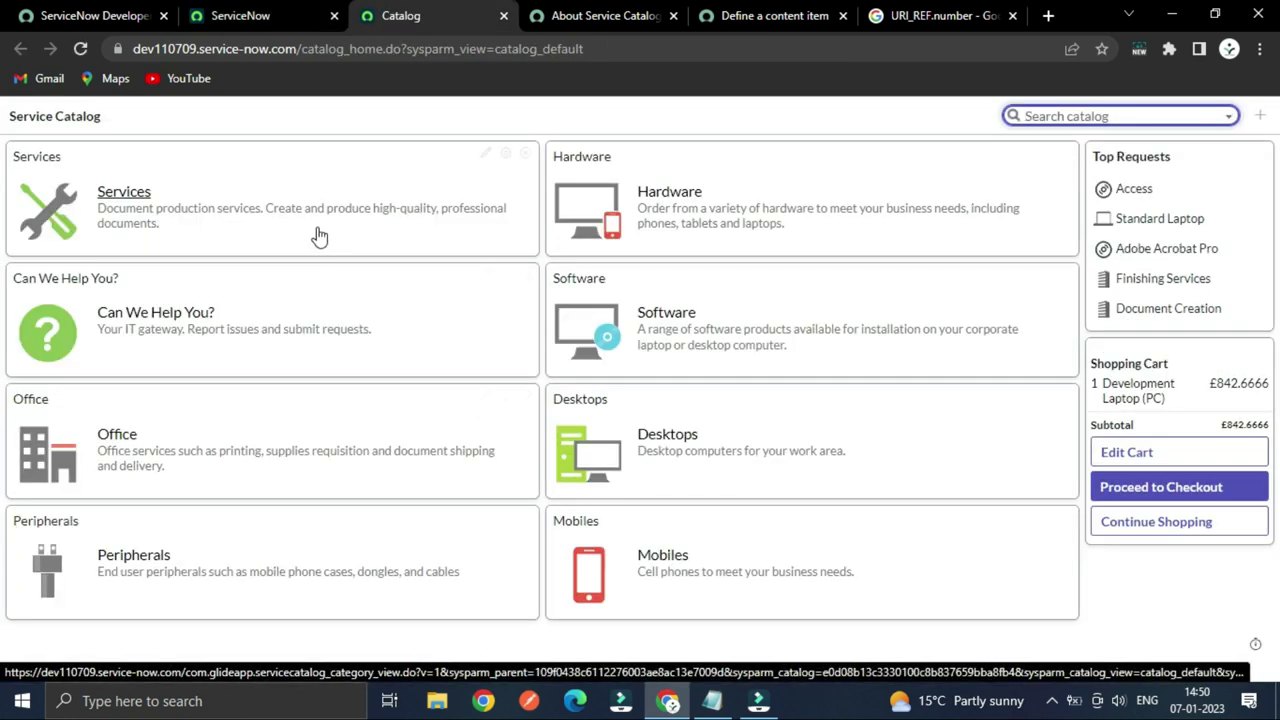
{"action": "left_click", "coordinate": [272, 28]}
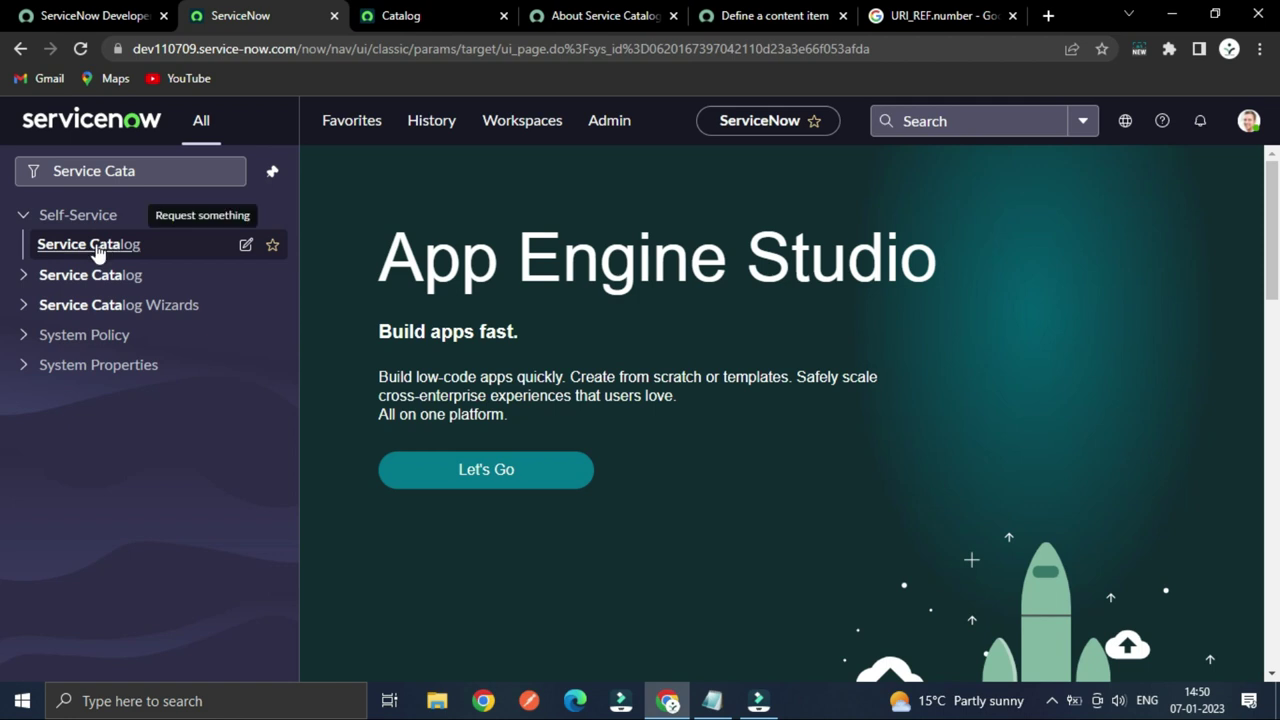
{"action": "left_click", "coordinate": [383, 28]}
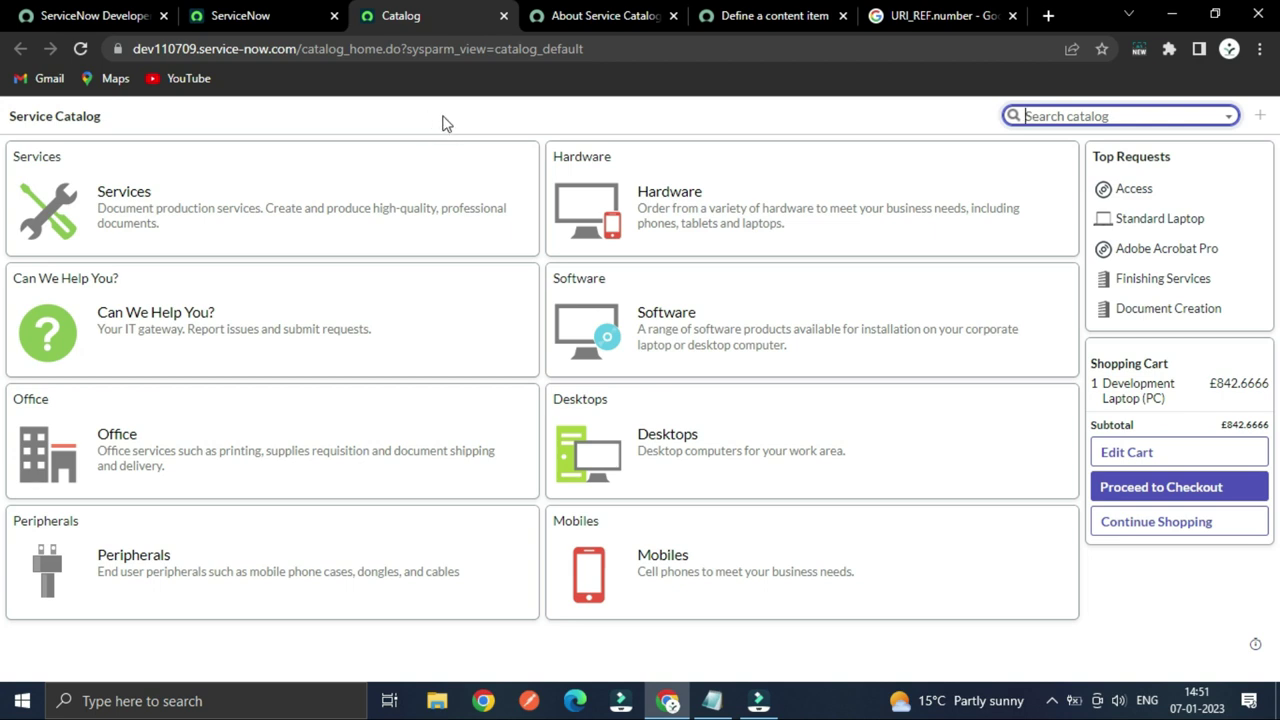
- Read the About Service Catalog page's definition, four catalog item types, record producer comparison and product documentation links
{"action": "left_click", "coordinate": [757, 22]}
{"action": "left_click", "coordinate": [605, 16]}
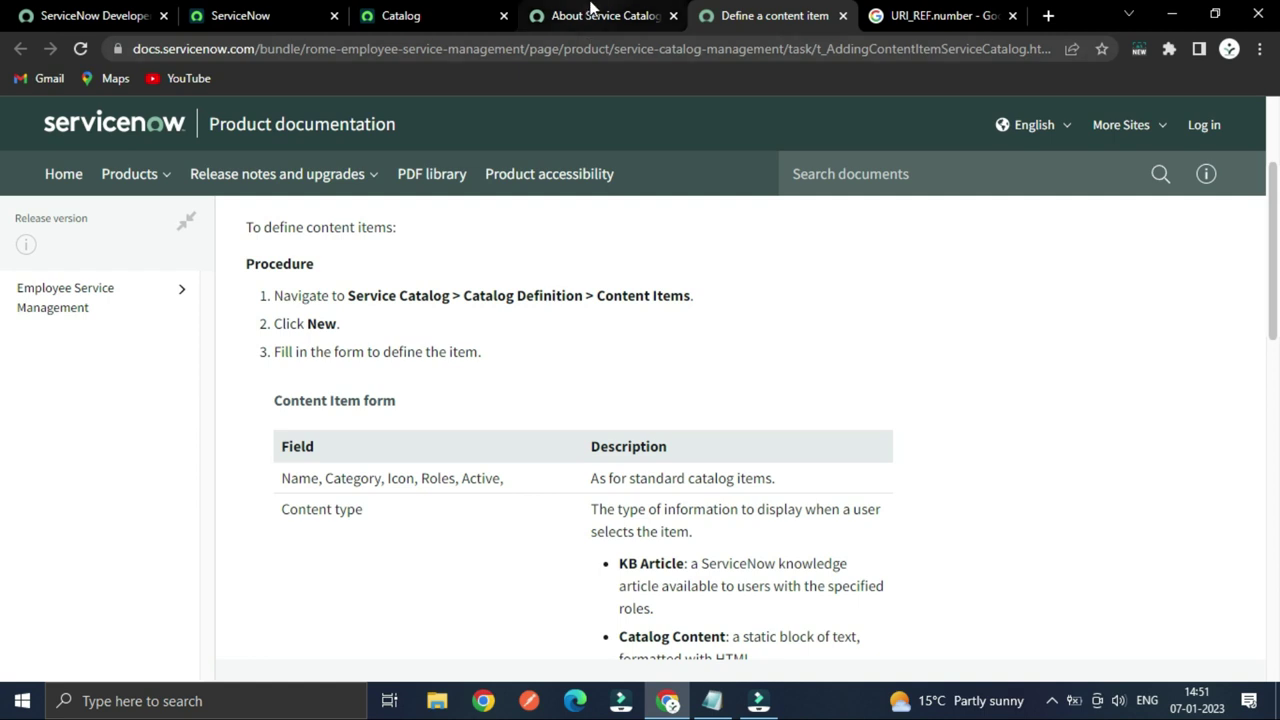
{"action": "scroll", "coordinate": [694, 337], "scroll_direction": "down", "scroll_amount": 1}
{"action": "scroll", "coordinate": [671, 343], "scroll_direction": "up", "scroll_amount": 1}
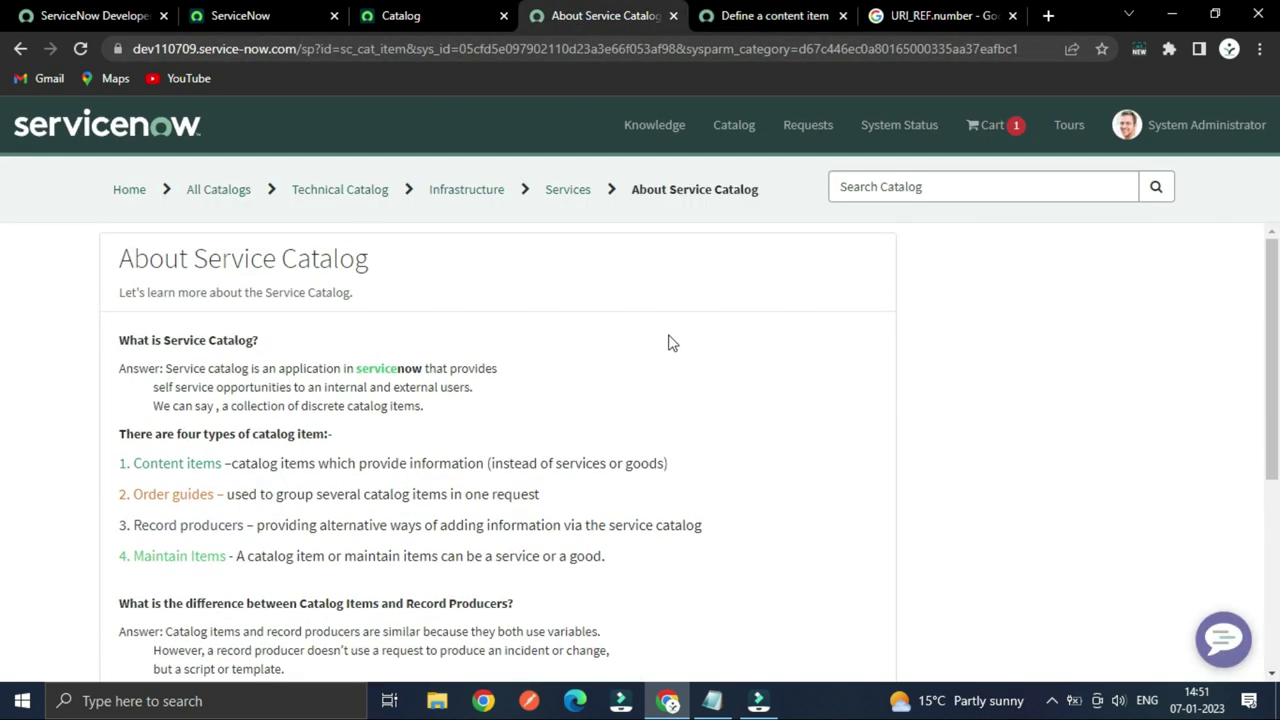
{"action": "scroll", "coordinate": [671, 343], "scroll_direction": "down", "scroll_amount": 1}
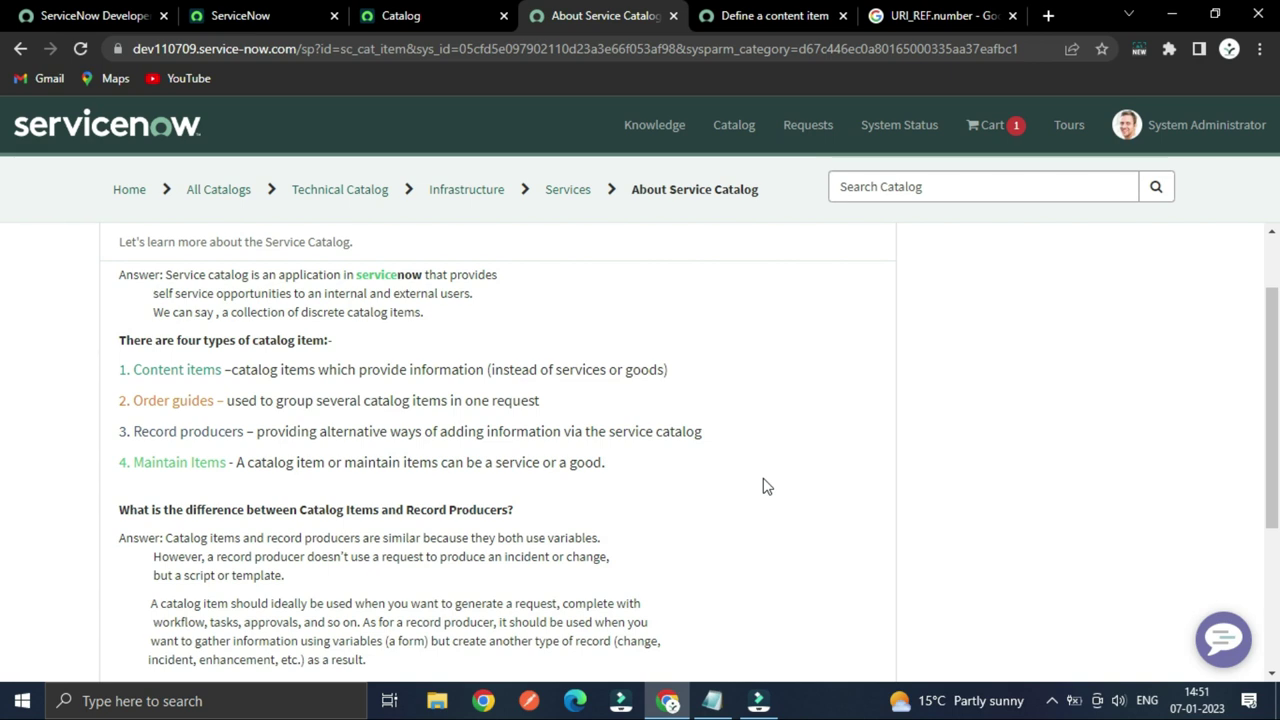
{"action": "scroll", "coordinate": [800, 498], "scroll_direction": "down", "scroll_amount": 2}
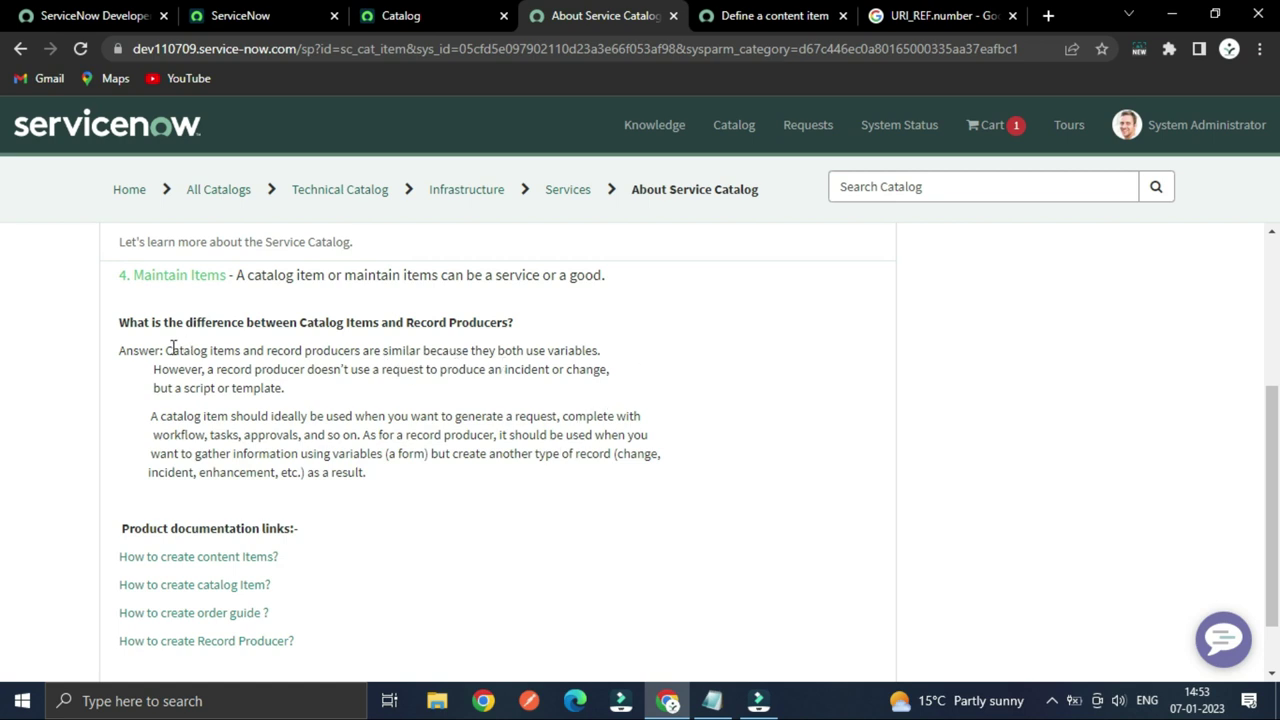
{"action": "scroll", "coordinate": [430, 509], "scroll_direction": "down", "scroll_amount": 1}
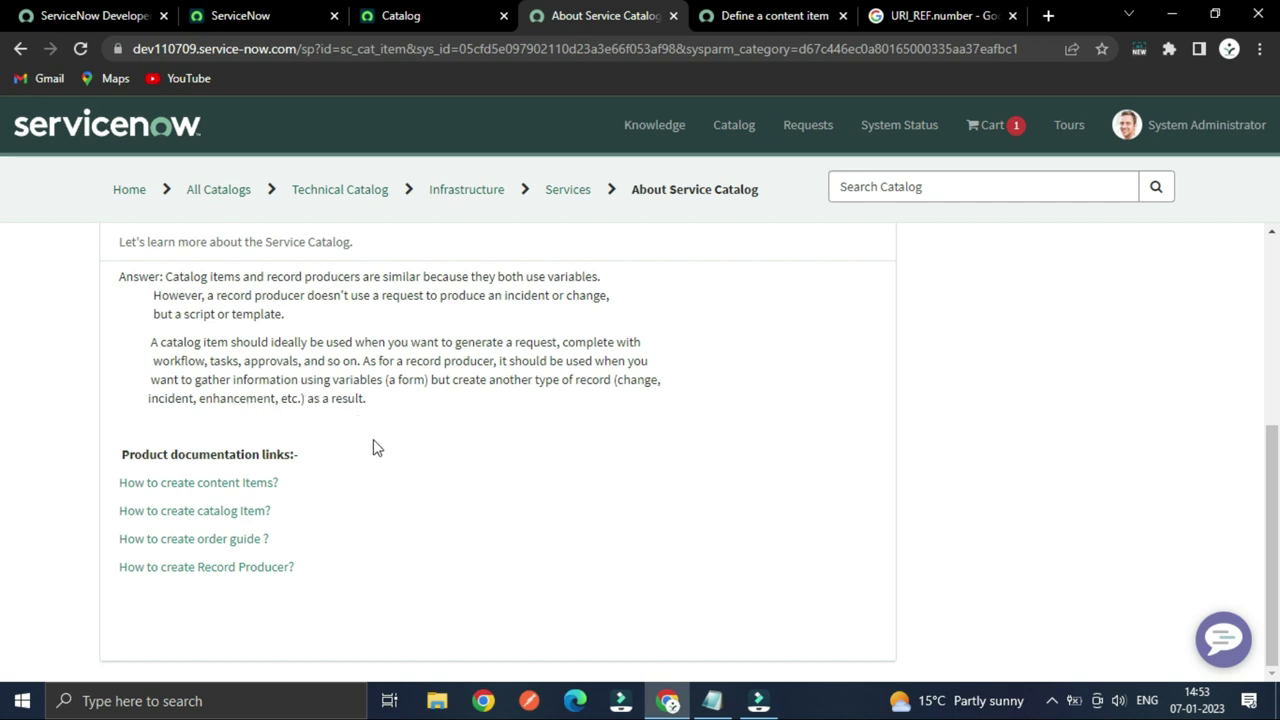
{"action": "scroll", "coordinate": [375, 450], "scroll_direction": "up", "scroll_amount": 4}
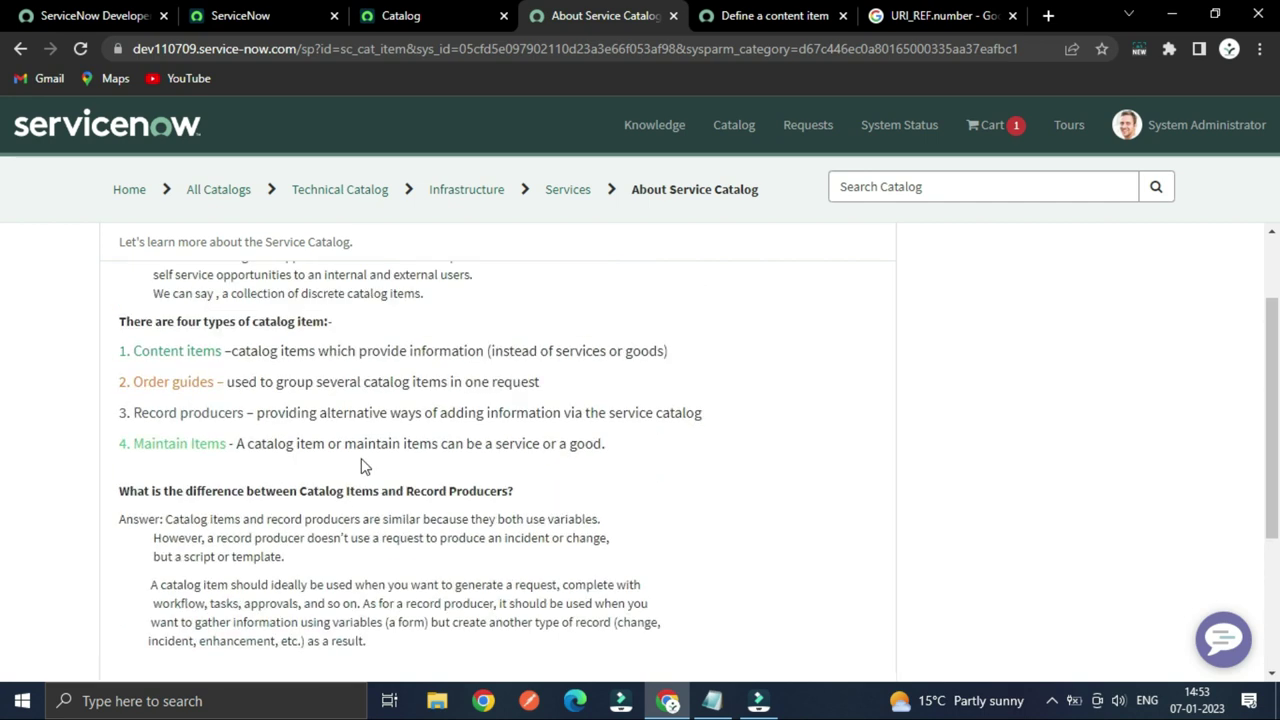
{"action": "scroll", "coordinate": [270, 445], "scroll_direction": "down", "scroll_amount": 5}
{"action": "scroll", "coordinate": [297, 509], "scroll_direction": "up", "scroll_amount": 5}
{"action": "scroll", "coordinate": [309, 480], "scroll_direction": "down", "scroll_amount": 5}
{"action": "scroll", "coordinate": [309, 484], "scroll_direction": "up", "scroll_amount": 5}
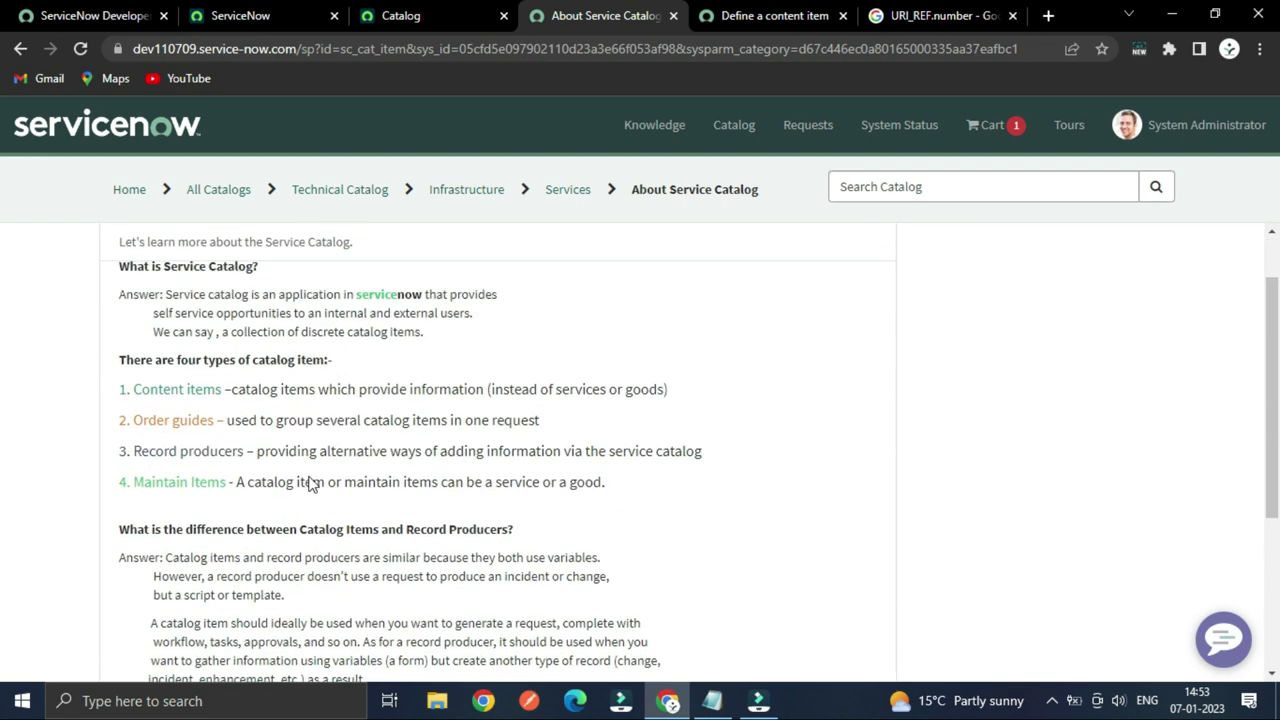
{"action": "scroll", "coordinate": [309, 480], "scroll_direction": "down", "scroll_amount": 5}
{"action": "scroll", "coordinate": [310, 478], "scroll_direction": "up", "scroll_amount": 1}
{"action": "scroll", "coordinate": [309, 480], "scroll_direction": "up", "scroll_amount": 4}
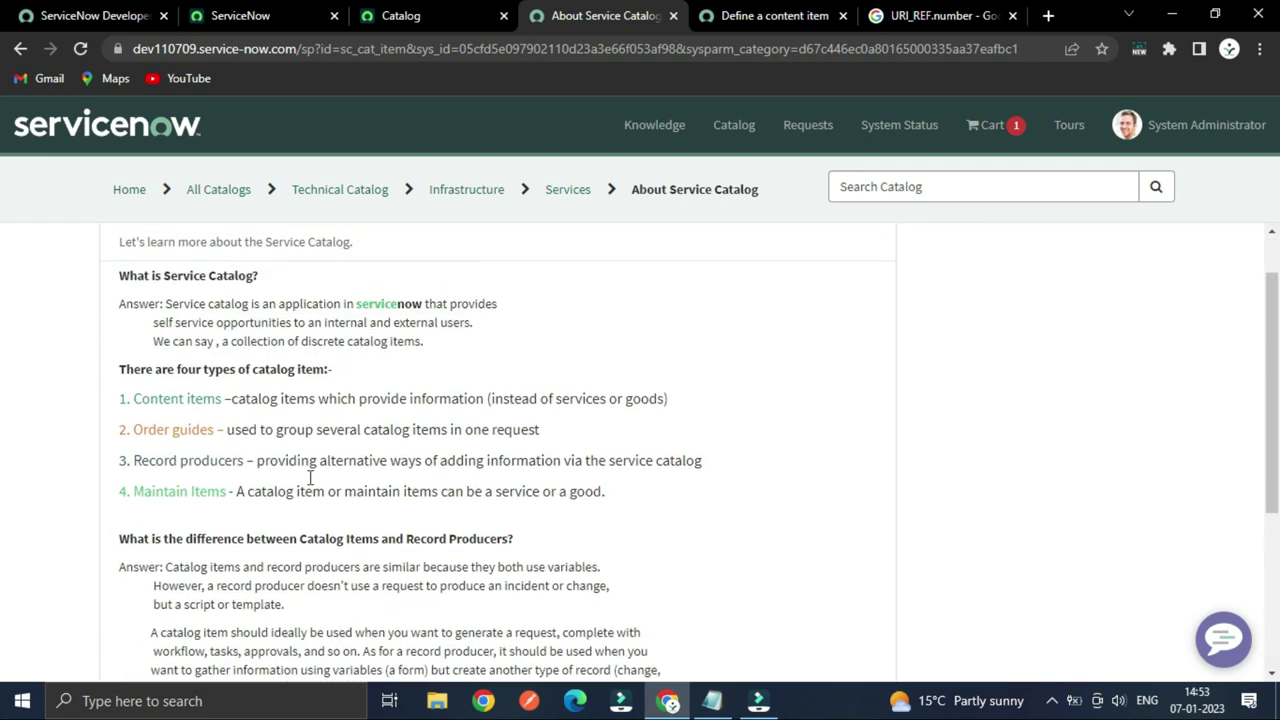
{"action": "scroll", "coordinate": [309, 484], "scroll_direction": "down", "scroll_amount": 4}
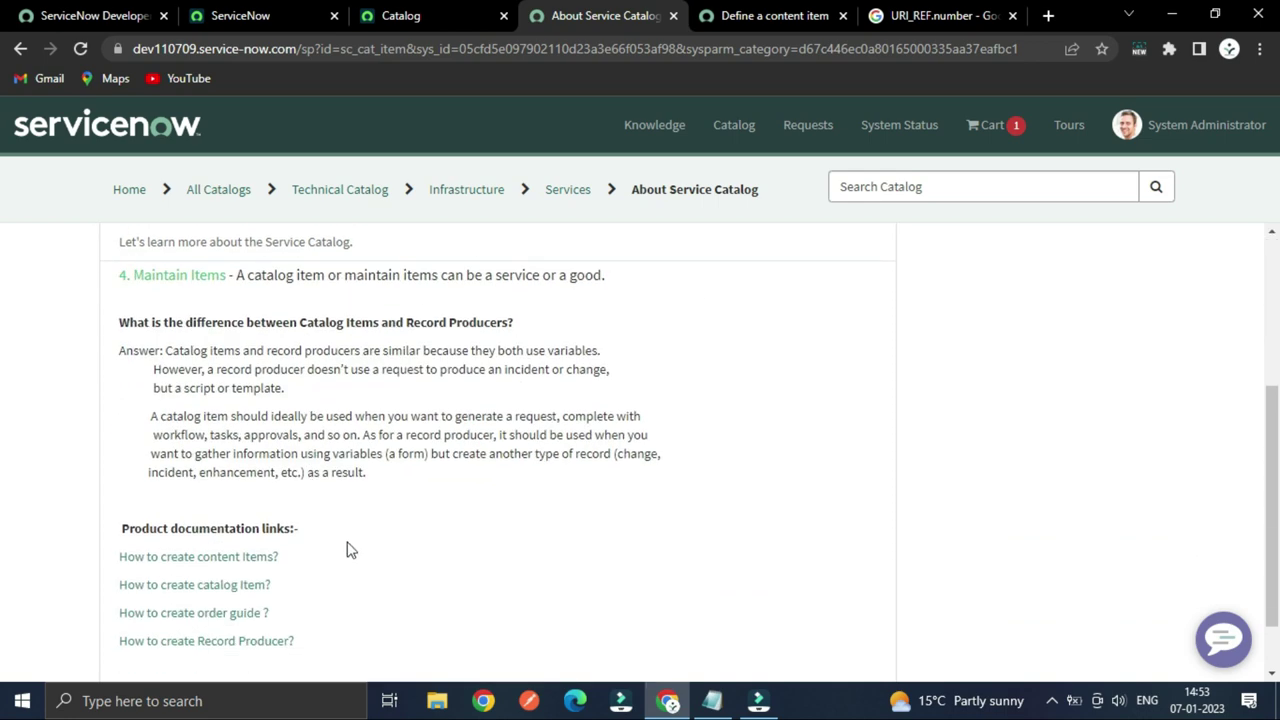
{"action": "scroll", "coordinate": [350, 549], "scroll_direction": "up", "scroll_amount": 4}
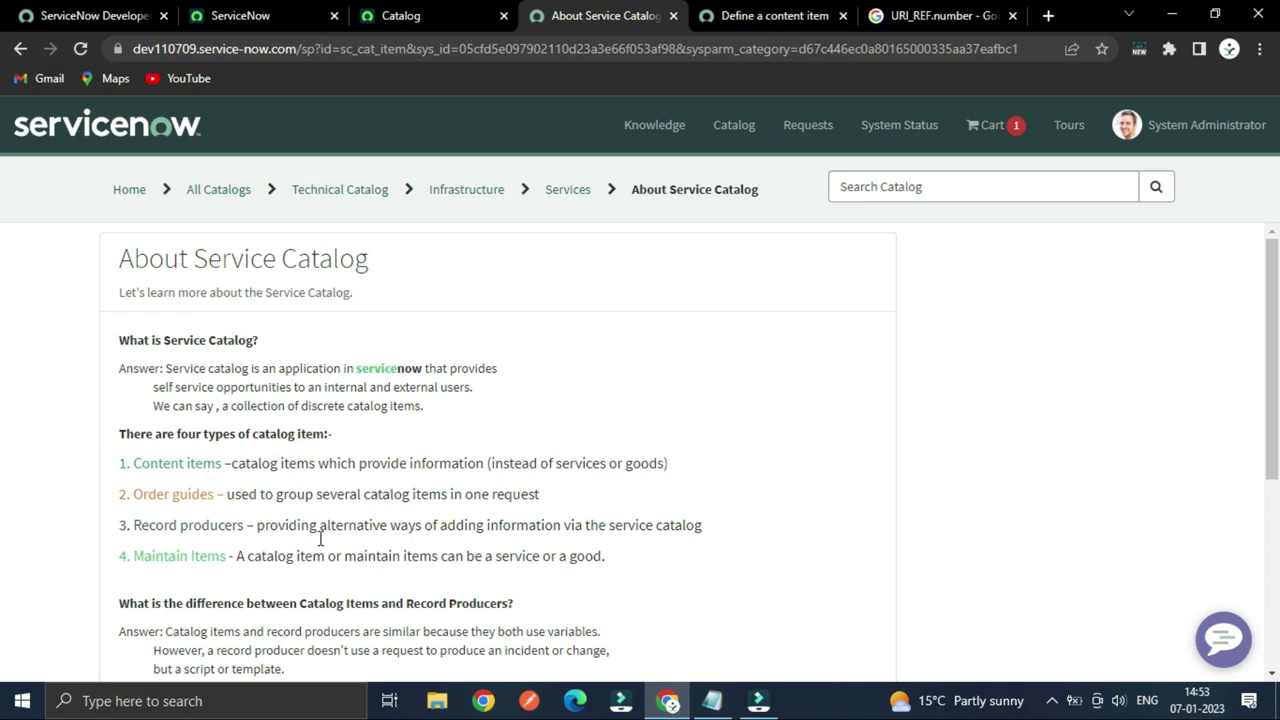
{"action": "scroll", "coordinate": [314, 517], "scroll_direction": "down", "scroll_amount": 4}
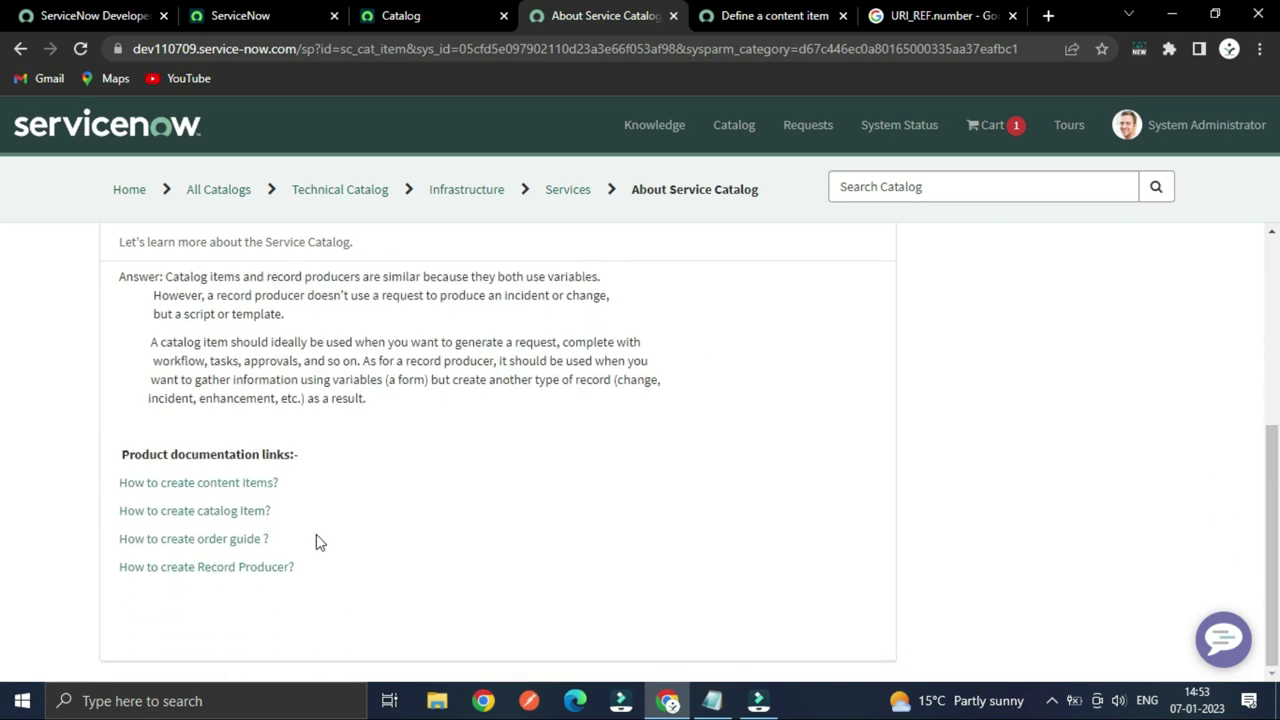
{"action": "scroll", "coordinate": [322, 531], "scroll_direction": "up", "scroll_amount": 4}
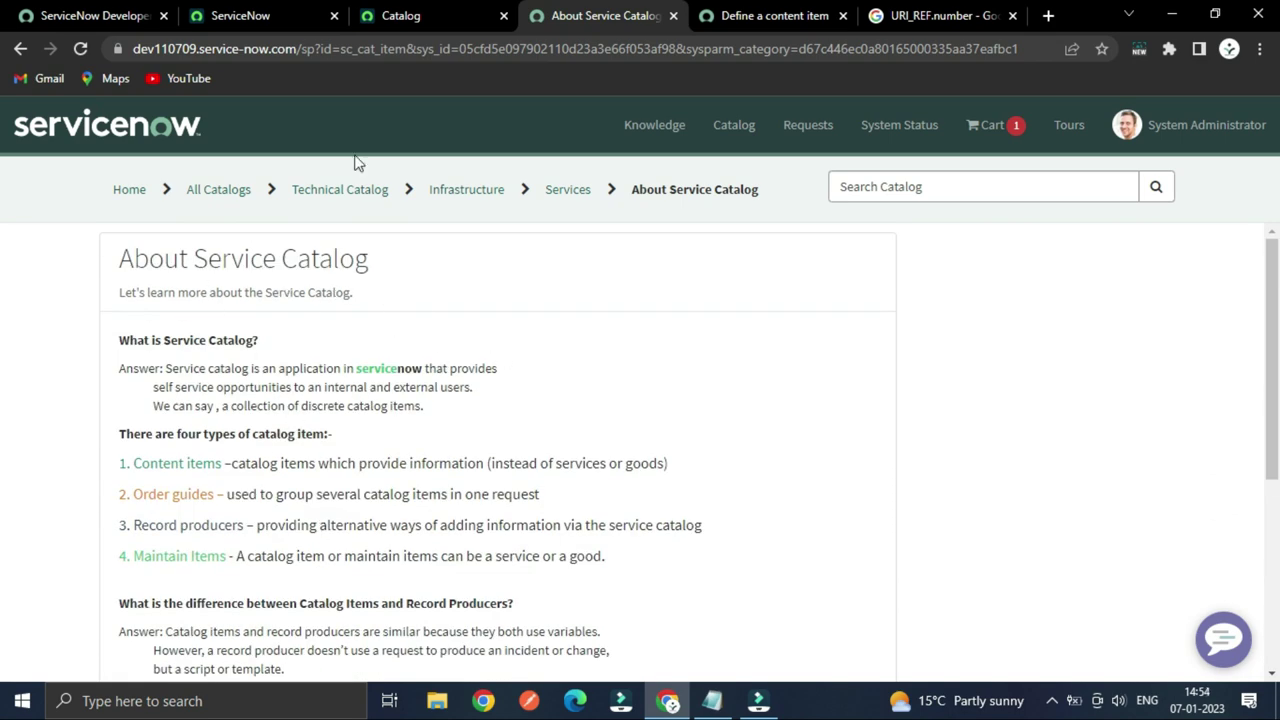
- Return to the ServiceNow home page and replace the navigator filter with "content items"
{"action": "left_click", "coordinate": [242, 15]}
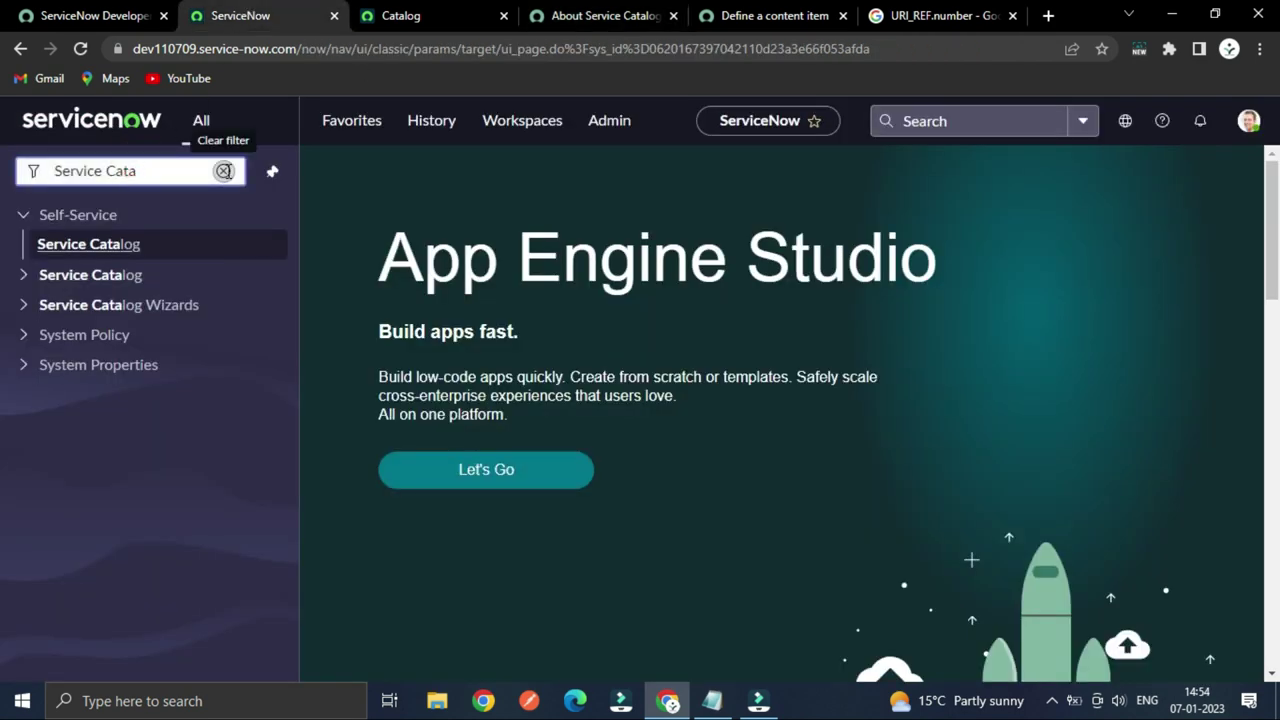
{"action": "left_click", "coordinate": [224, 171]}
{"action": "left_click", "coordinate": [112, 170]}
{"action": "type", "text": "co"}
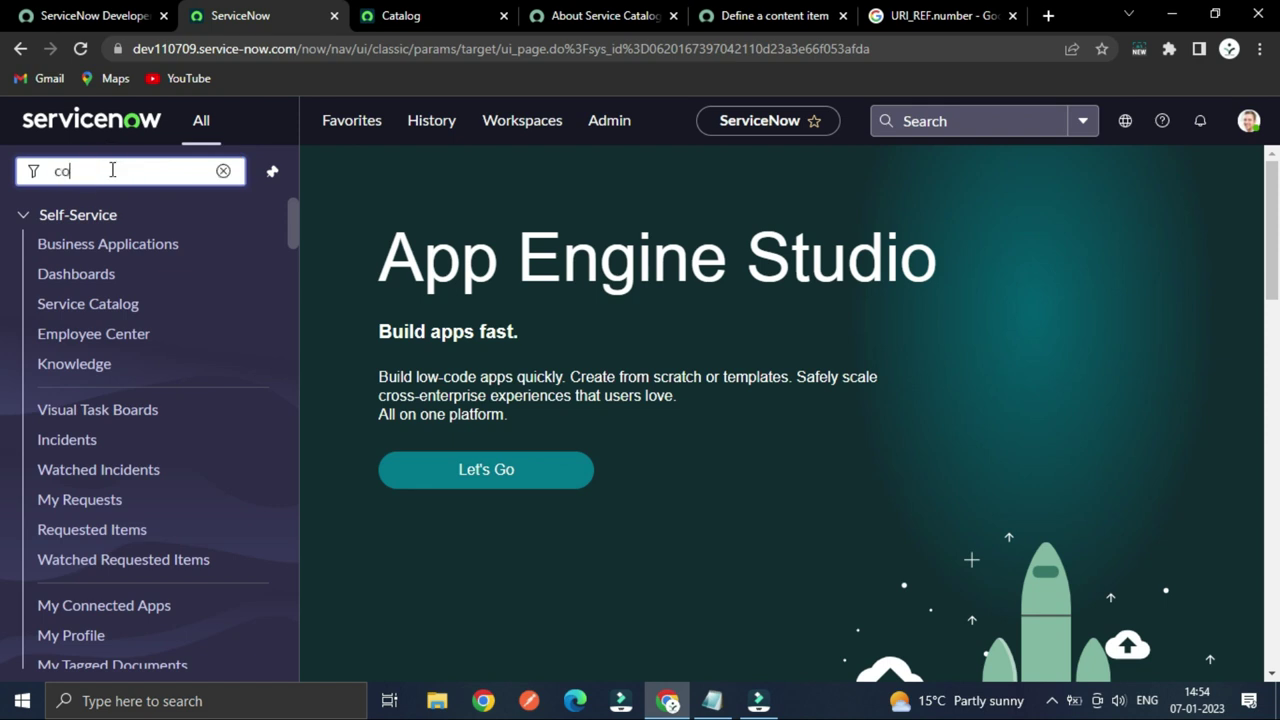
{"action": "type", "text": "ntent ite"}
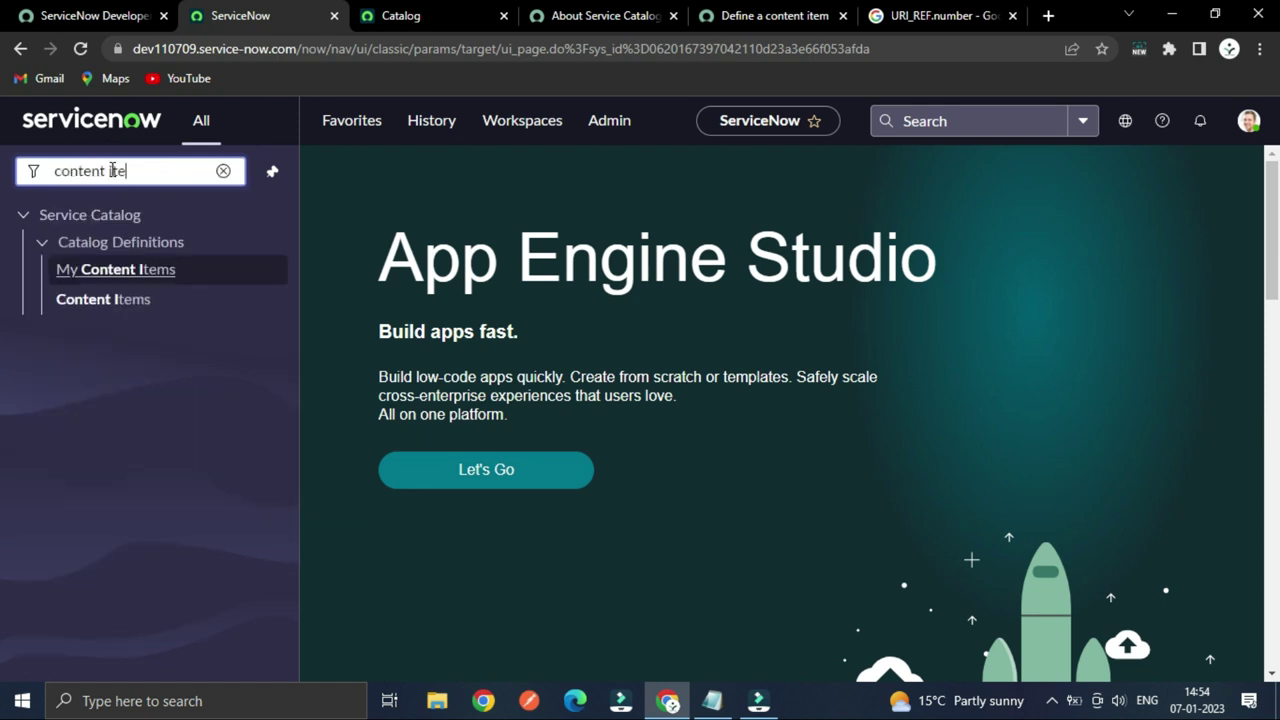
{"action": "type", "text": "ms"}
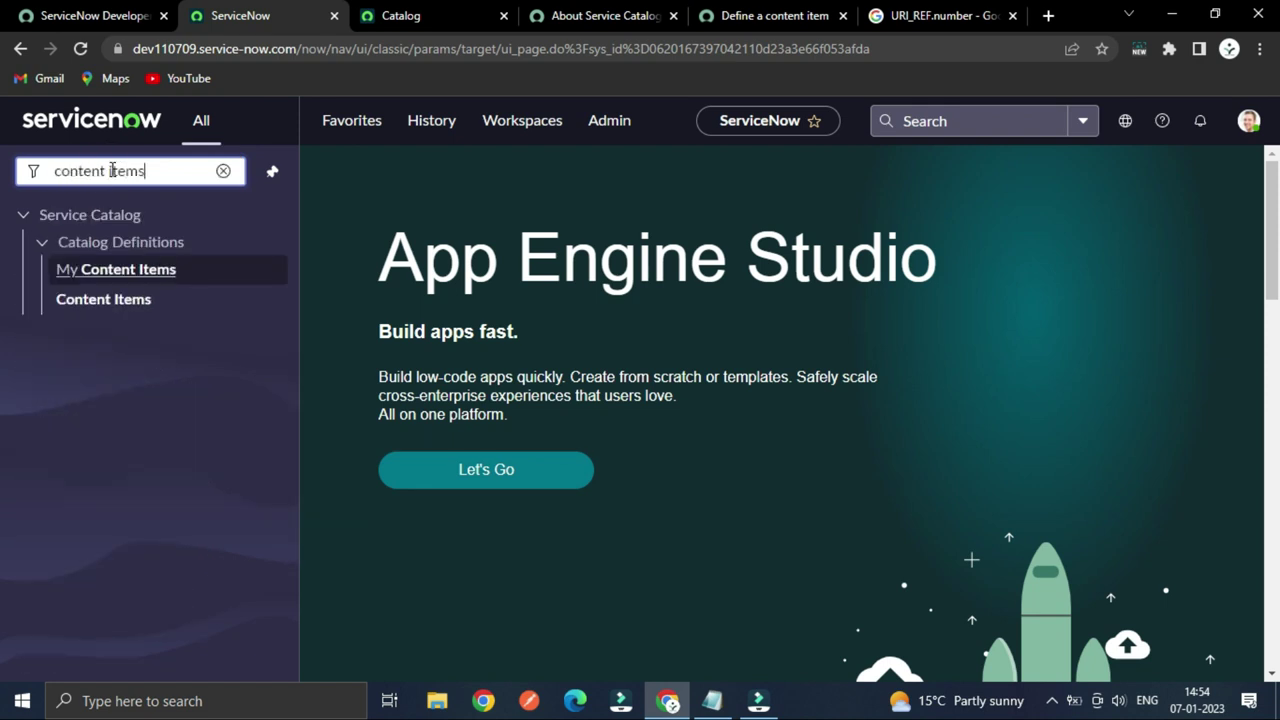
- Open the Content Items module under Catalog Definitions in a new browser tab and switch to it
{"action": "right_click", "coordinate": [103, 299]}
{"action": "left_click", "coordinate": [152, 310]}
{"action": "key", "text": "ctrl+Tab"}
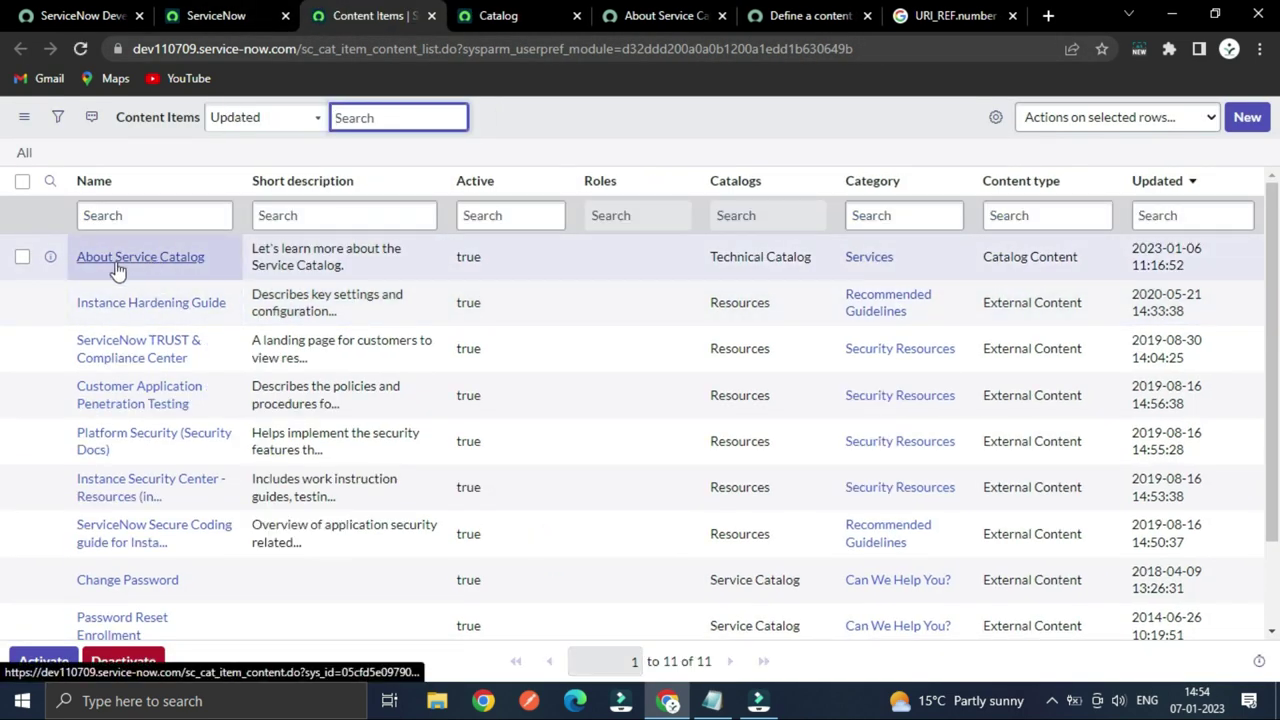
- Open the About Service Catalog content item and examine its form fields, description and related lists
{"action": "left_click", "coordinate": [117, 262]}
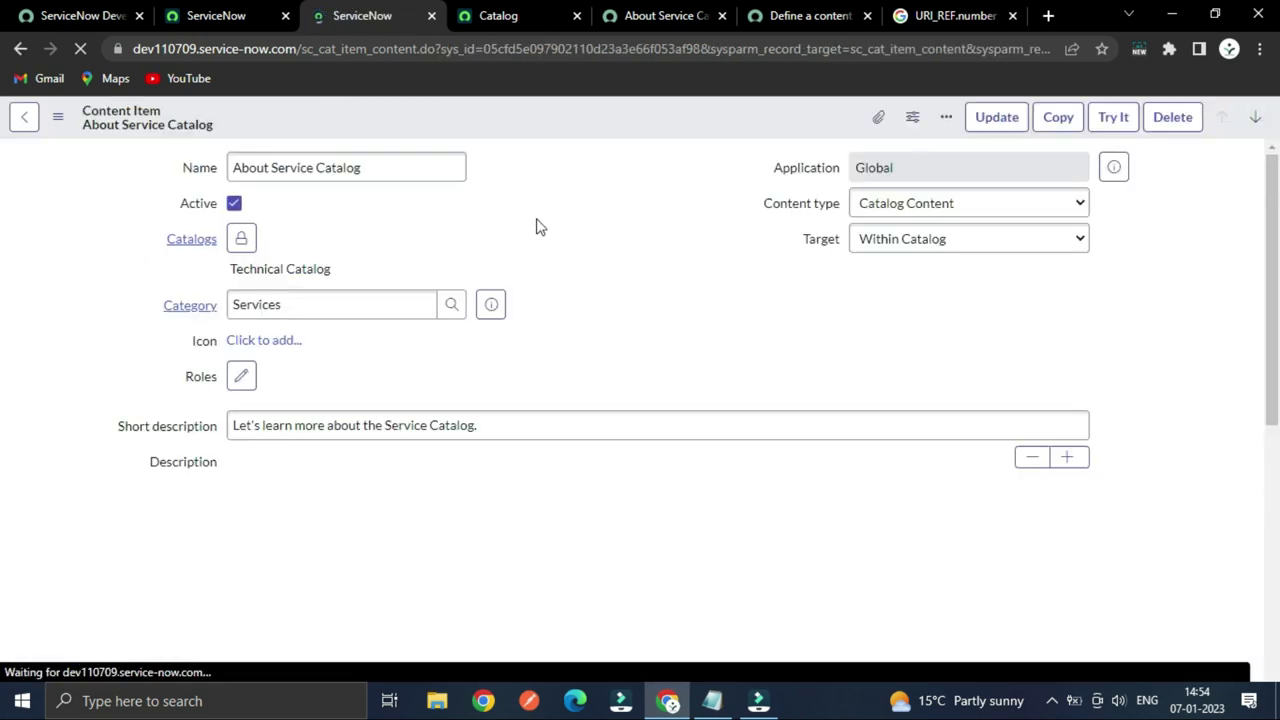
{"action": "left_click", "coordinate": [535, 220]}
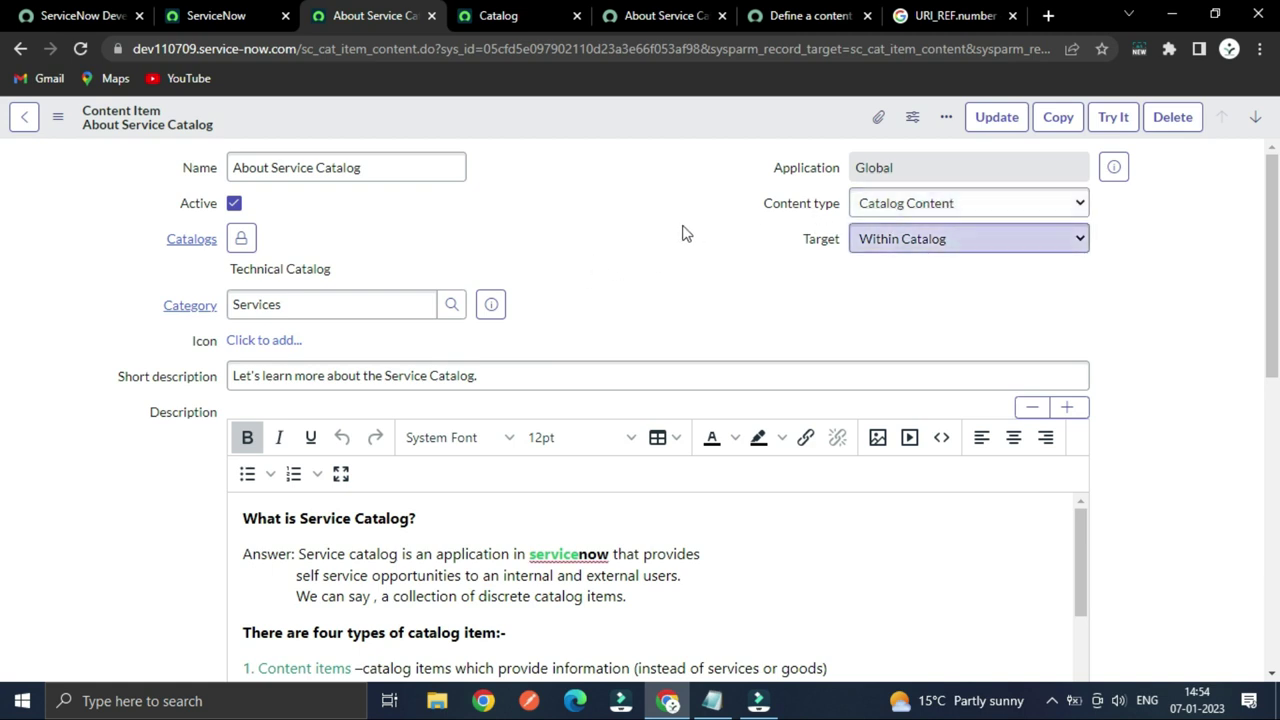
{"action": "scroll", "coordinate": [185, 441], "scroll_direction": "down", "scroll_amount": 4}
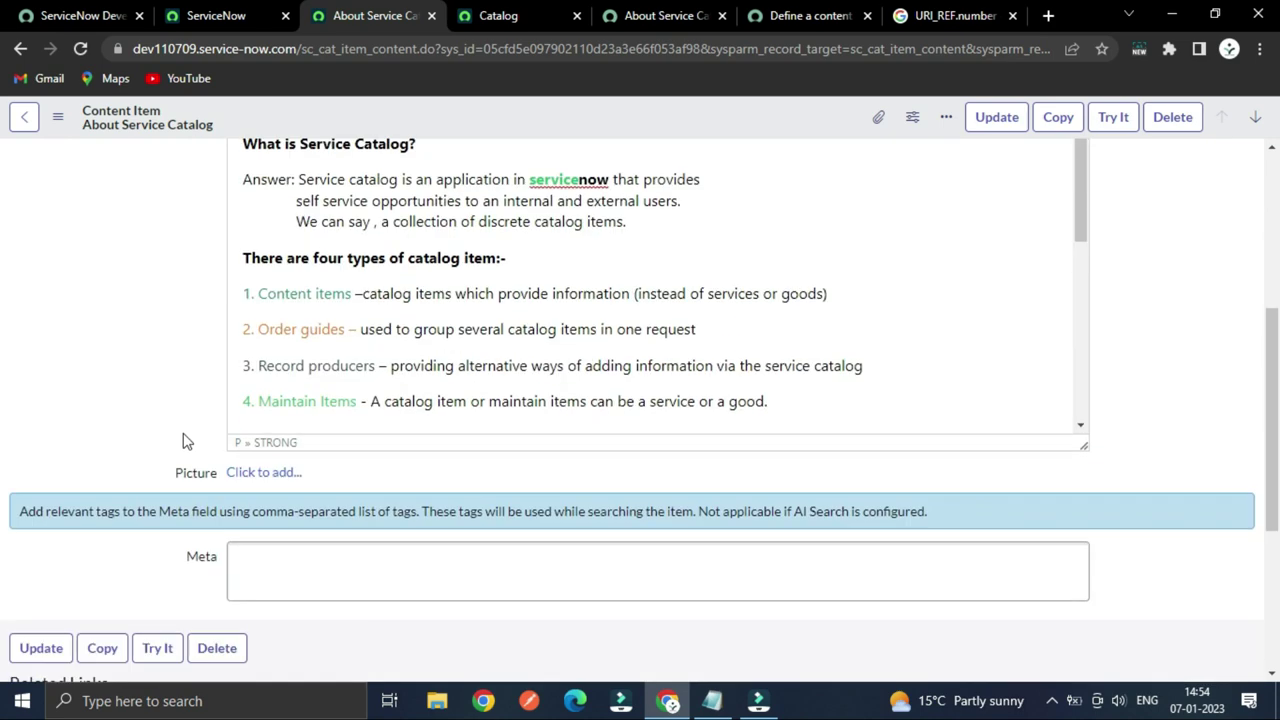
{"action": "scroll", "coordinate": [185, 436], "scroll_direction": "up", "scroll_amount": 3}
{"action": "scroll", "coordinate": [190, 432], "scroll_direction": "down", "scroll_amount": 2}
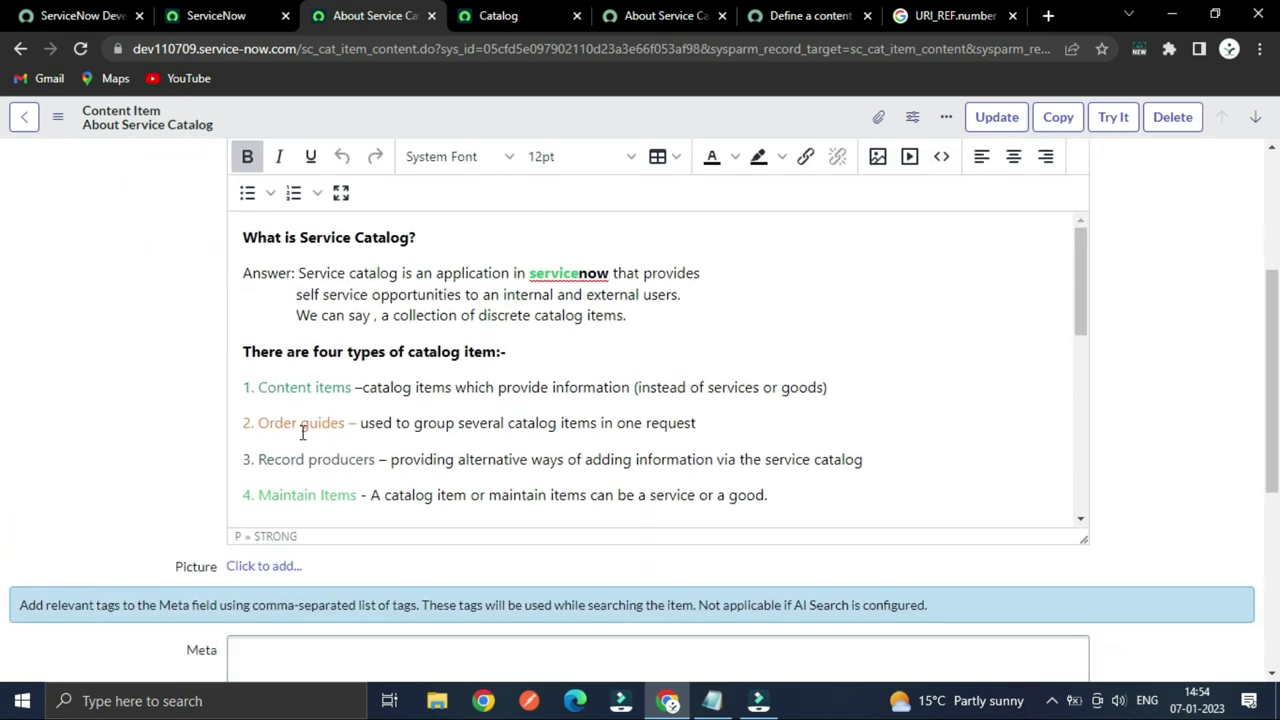
{"action": "scroll", "coordinate": [353, 457], "scroll_direction": "up", "scroll_amount": 1}
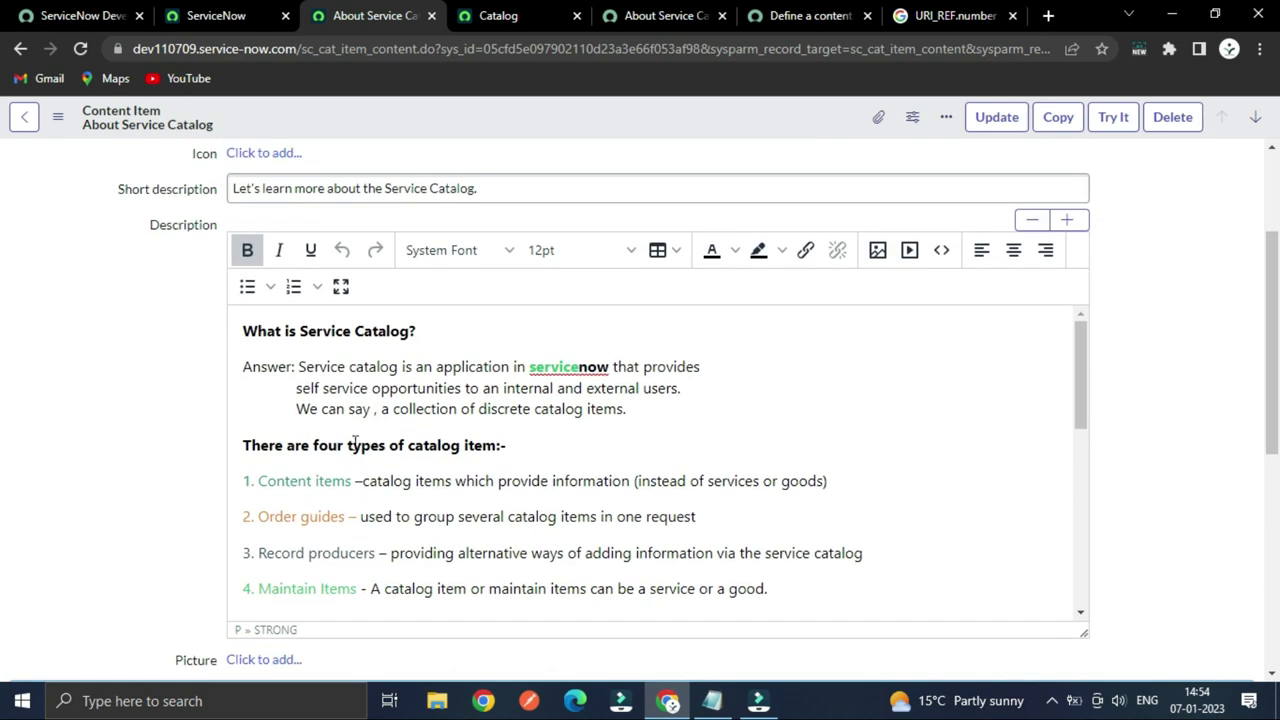
{"action": "scroll", "coordinate": [355, 444], "scroll_direction": "down", "scroll_amount": 2}
{"action": "scroll", "coordinate": [200, 445], "scroll_direction": "down", "scroll_amount": 5}
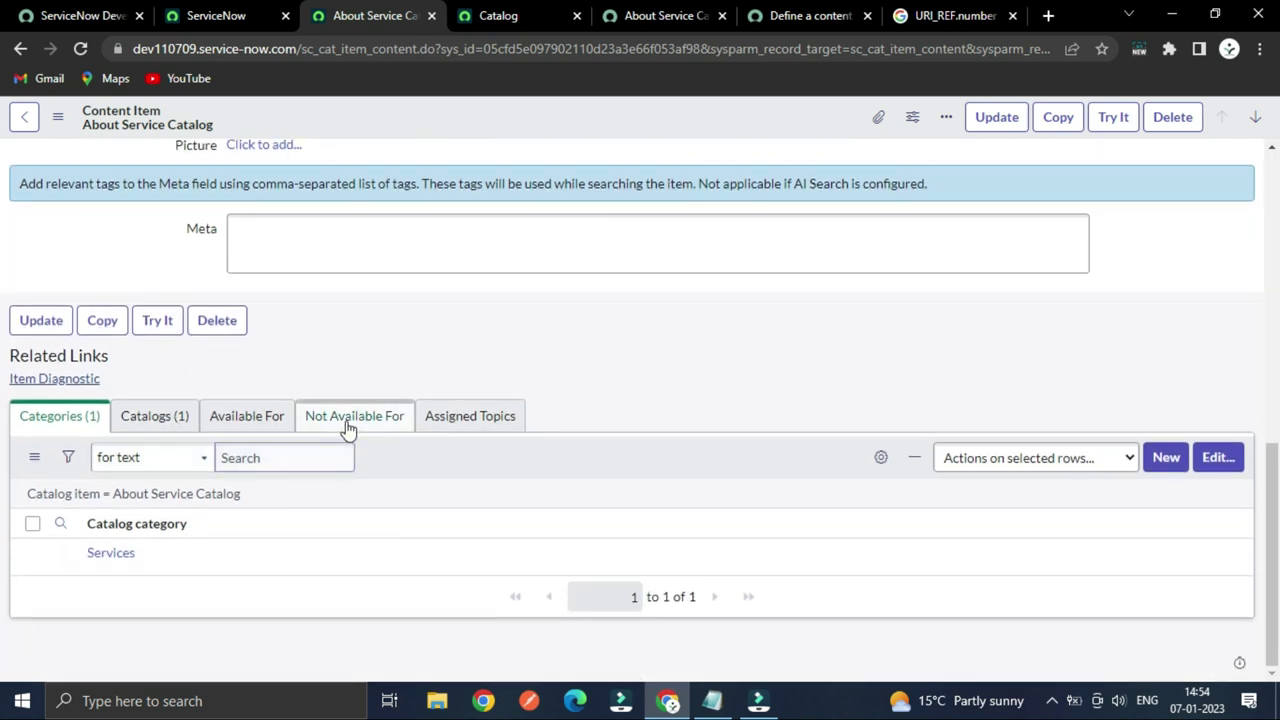
- Open the Available For related list's member editor and examine the user criteria that can be assigned to the content item
{"action": "left_click", "coordinate": [240, 416]}
{"action": "scroll", "coordinate": [343, 374], "scroll_direction": "down", "scroll_amount": 1}
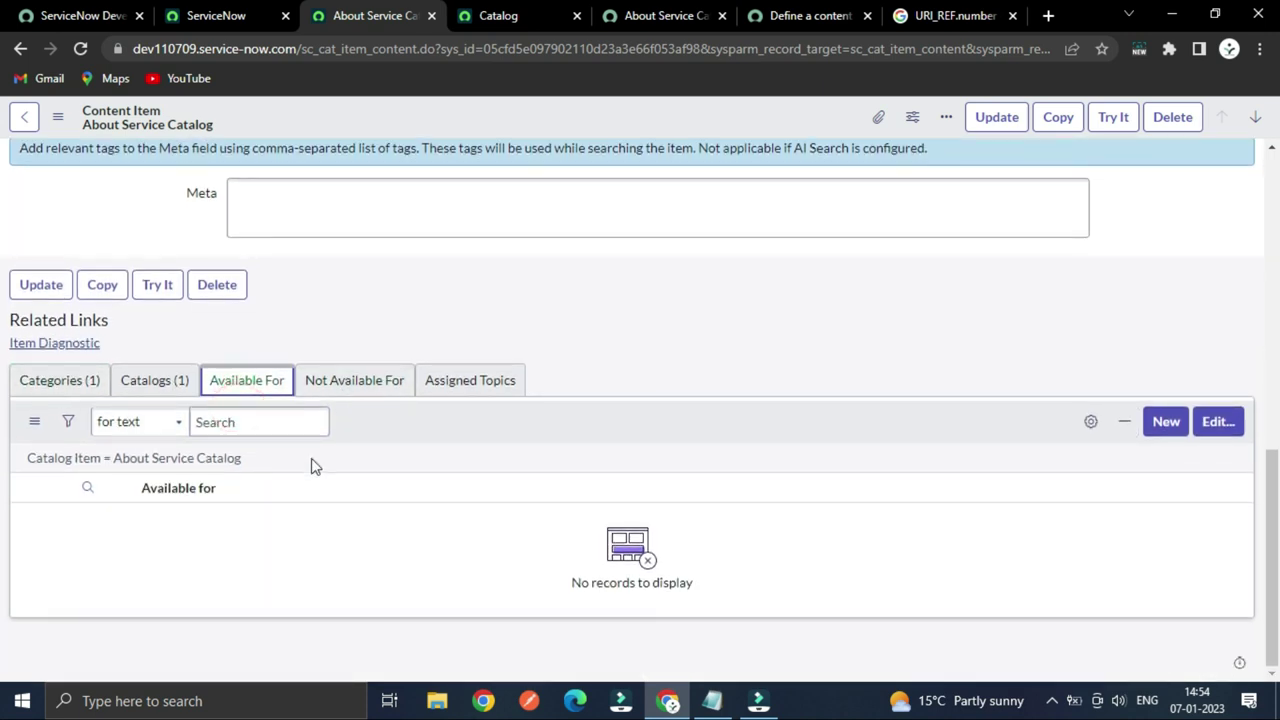
{"action": "left_click", "coordinate": [309, 381]}
{"action": "left_click", "coordinate": [257, 381]}
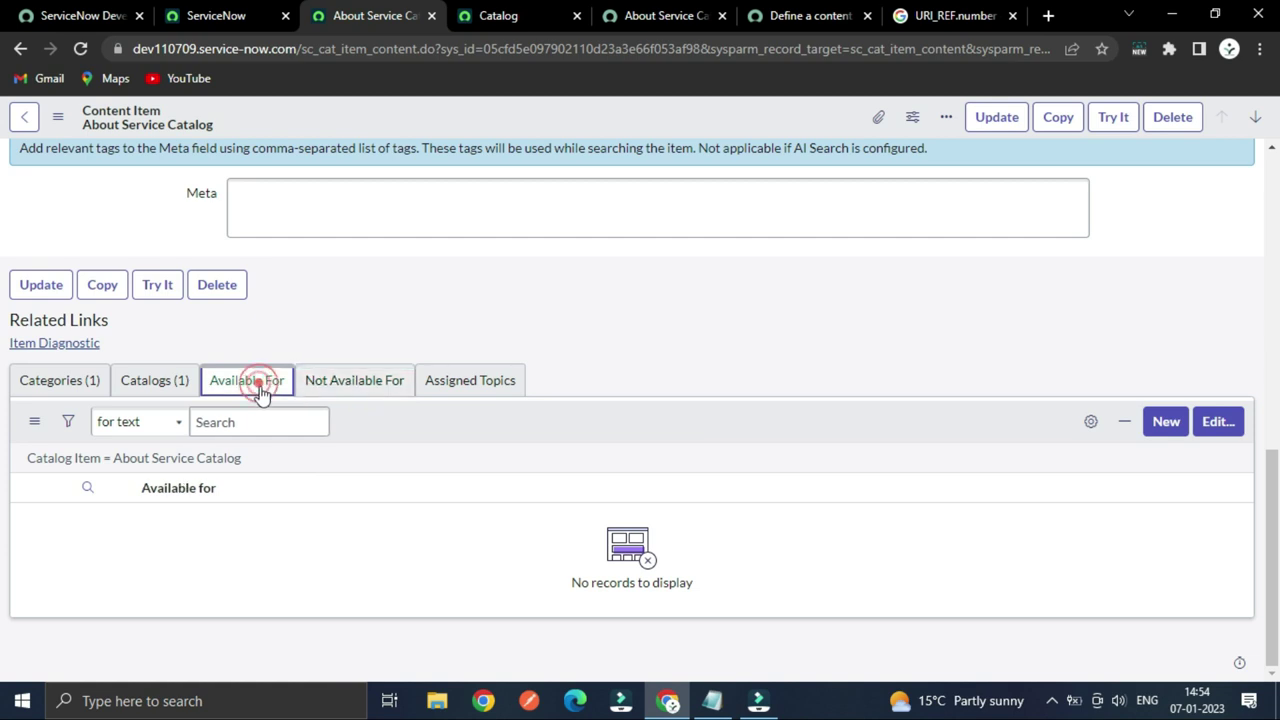
{"action": "left_click", "coordinate": [1208, 428]}
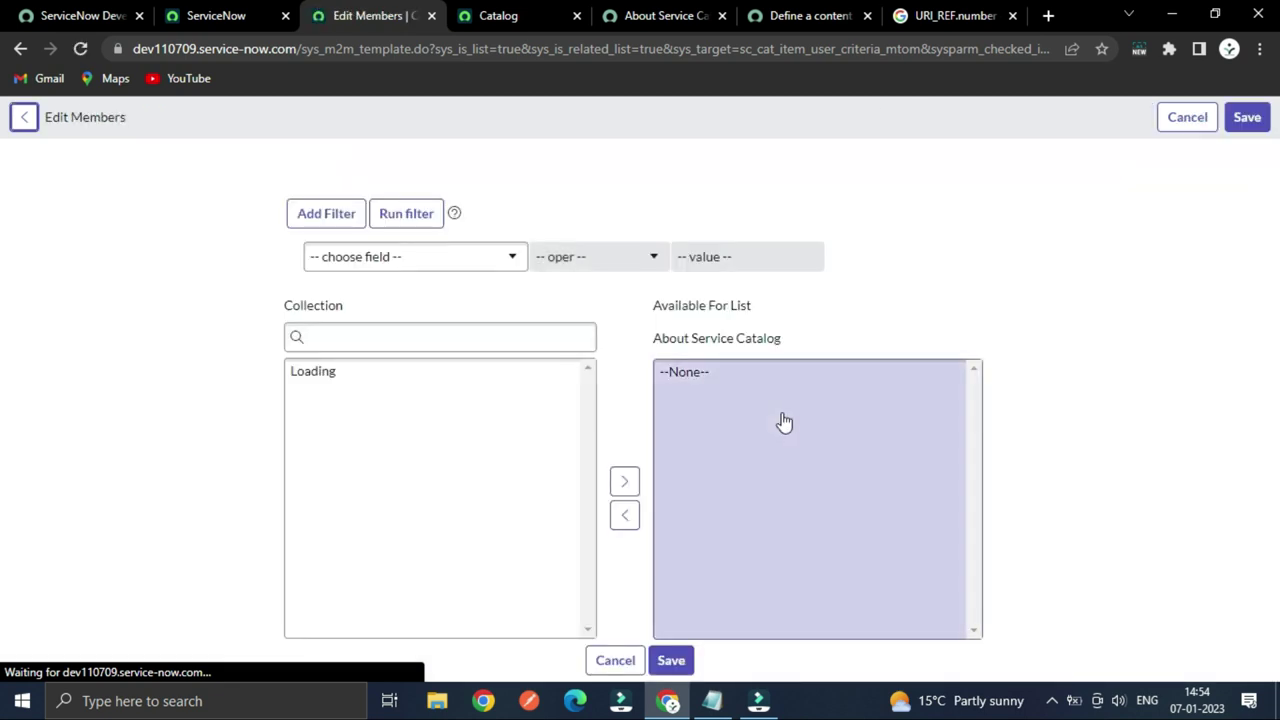
{"action": "scroll", "coordinate": [390, 460], "scroll_direction": "down", "scroll_amount": 5}
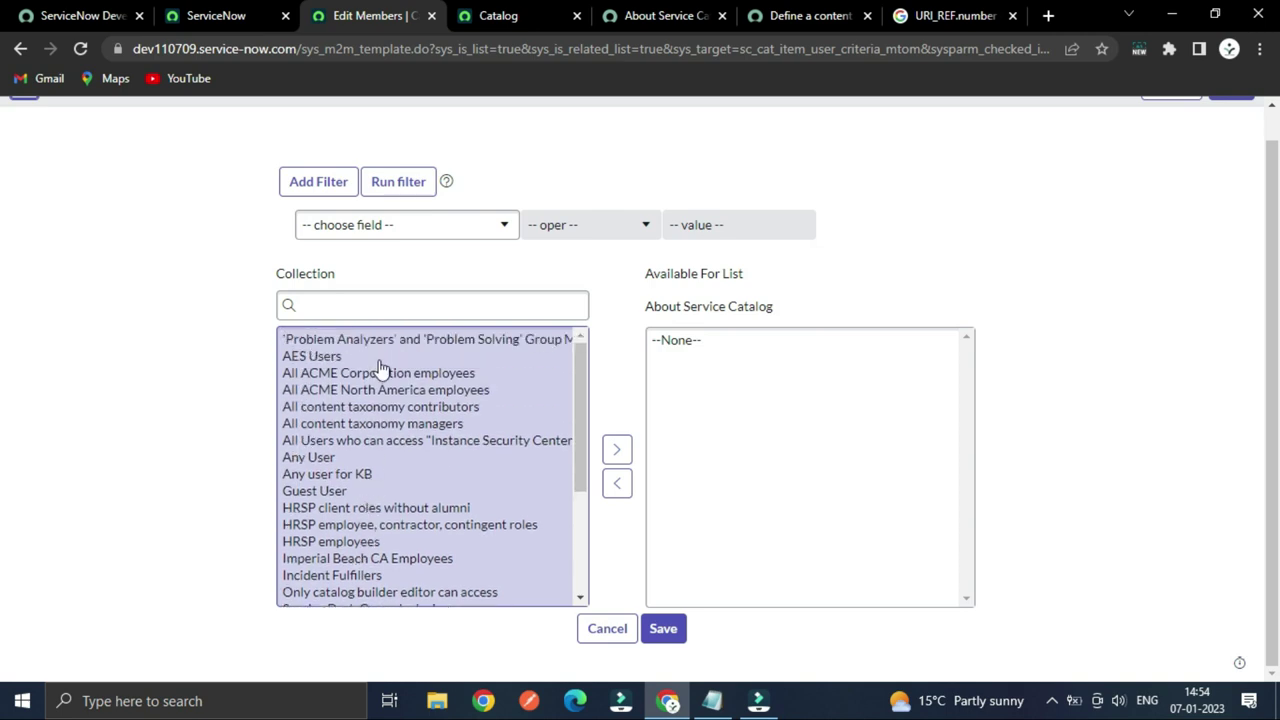
{"action": "scroll", "coordinate": [365, 450], "scroll_direction": "down", "scroll_amount": 2}
{"action": "scroll", "coordinate": [322, 450], "scroll_direction": "up", "scroll_amount": 2}
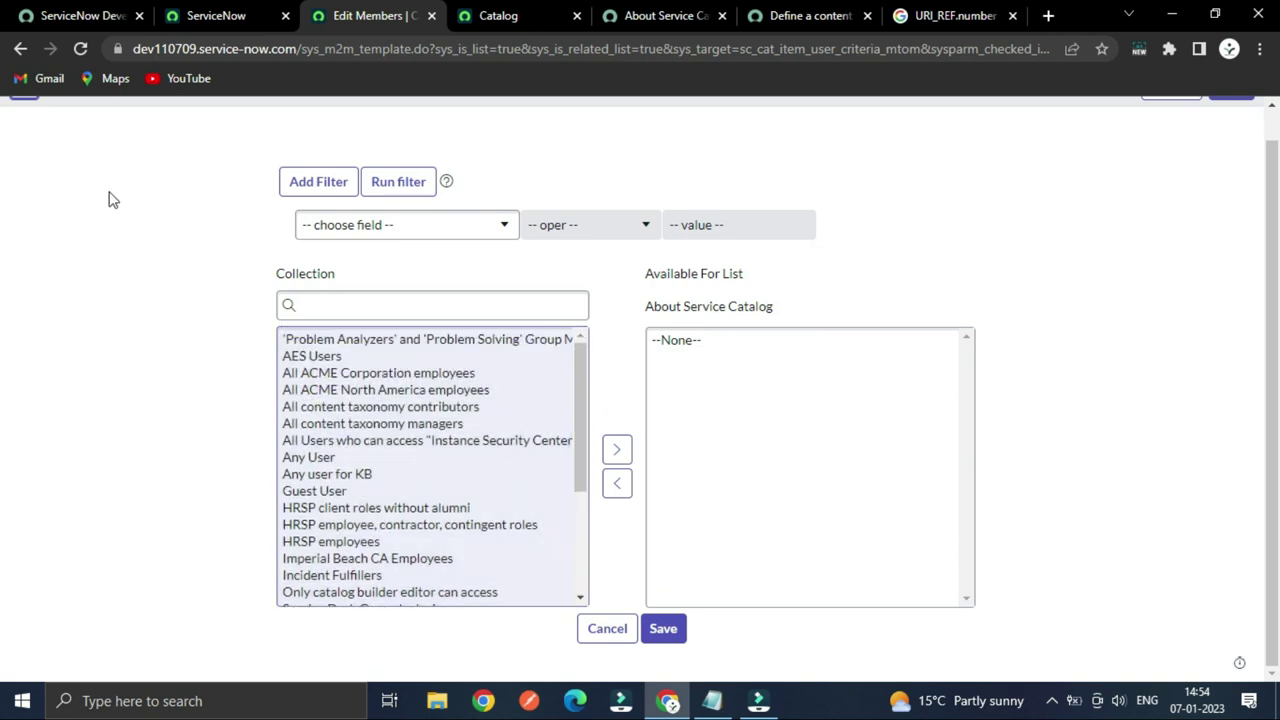
- Return to the About Service Catalog content item and view its Not Available For and Available For related lists
{"action": "left_click", "coordinate": [20, 49]}
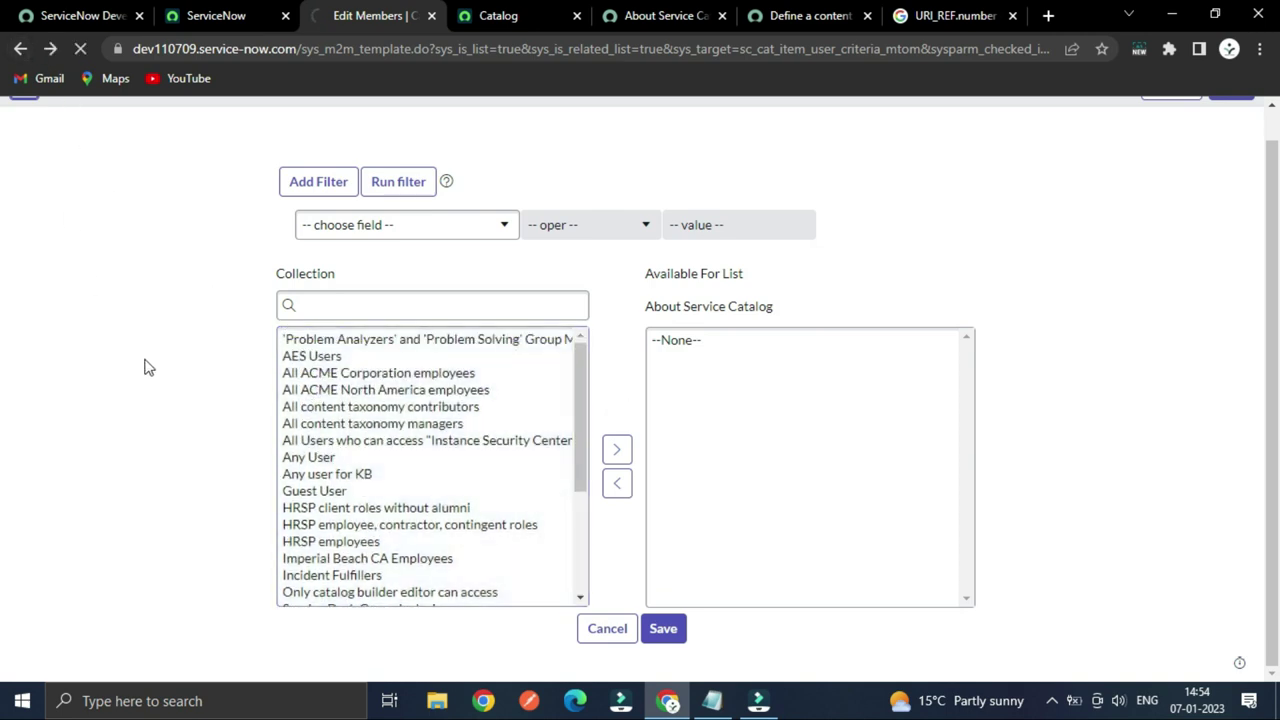
{"action": "scroll", "coordinate": [110, 368], "scroll_direction": "down", "scroll_amount": 5}
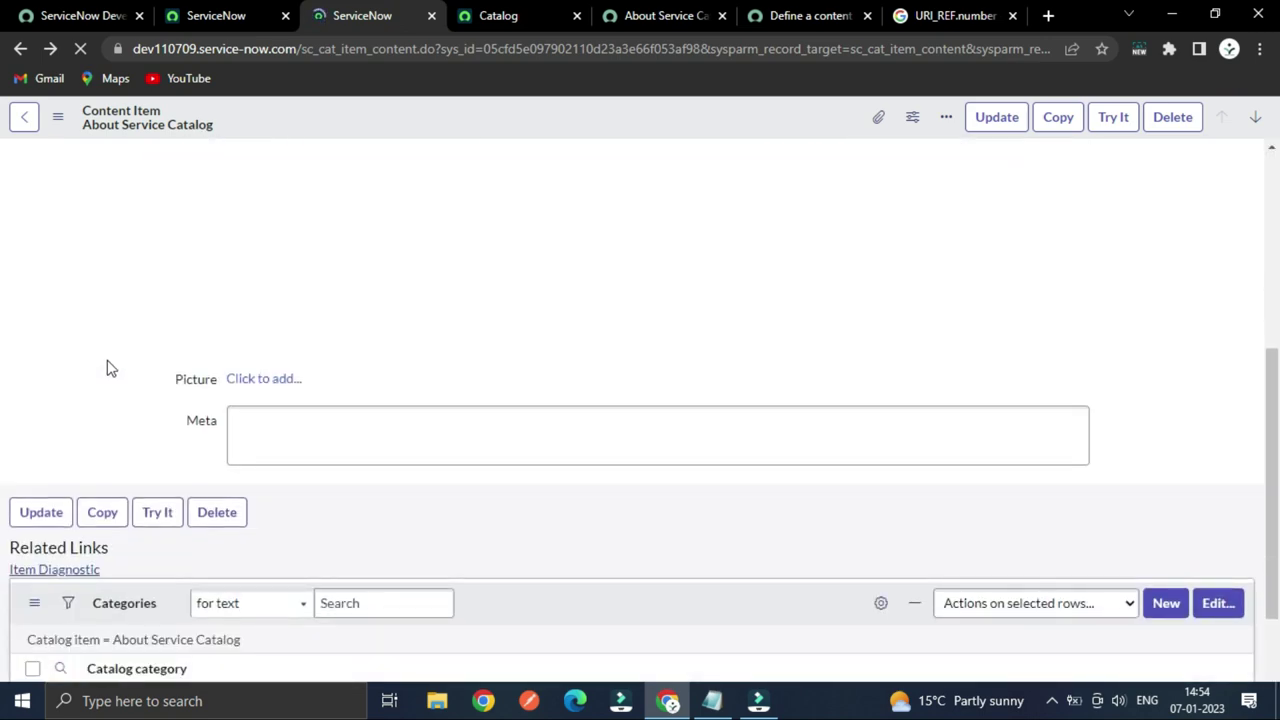
{"action": "scroll", "coordinate": [134, 380], "scroll_direction": "down", "scroll_amount": 6}
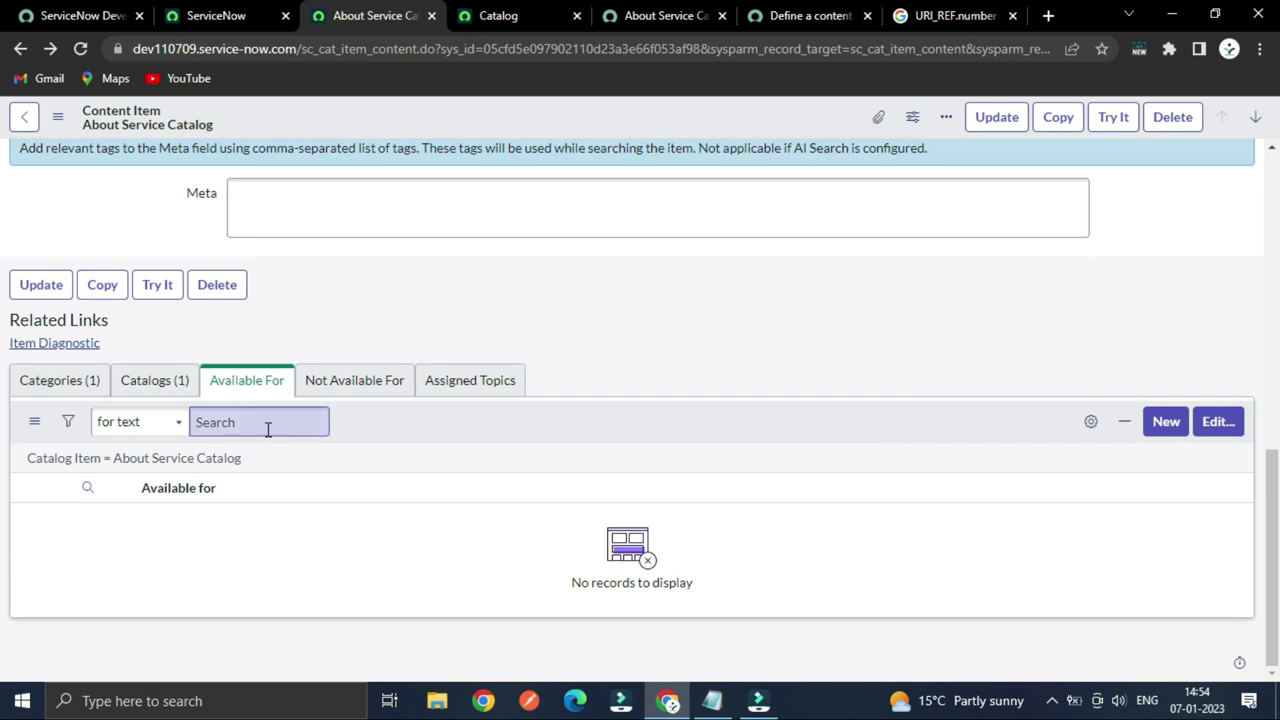
{"action": "left_click", "coordinate": [338, 388]}
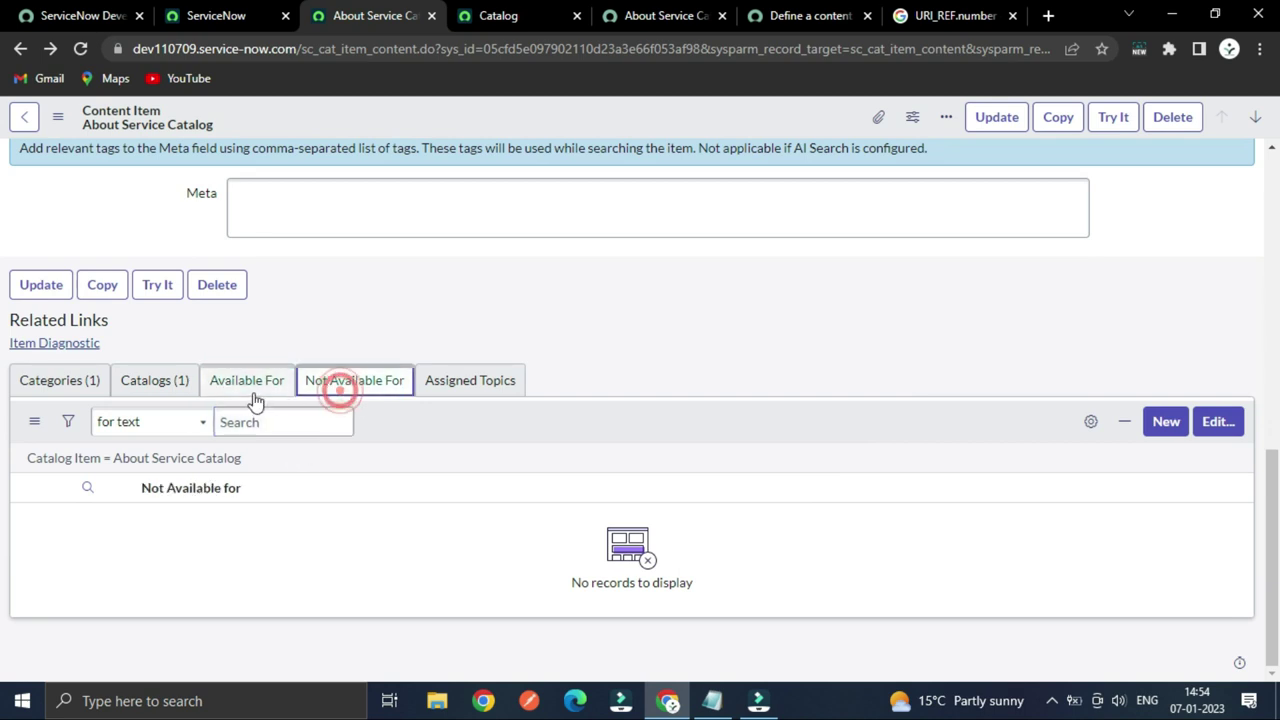
{"action": "left_click", "coordinate": [251, 386]}
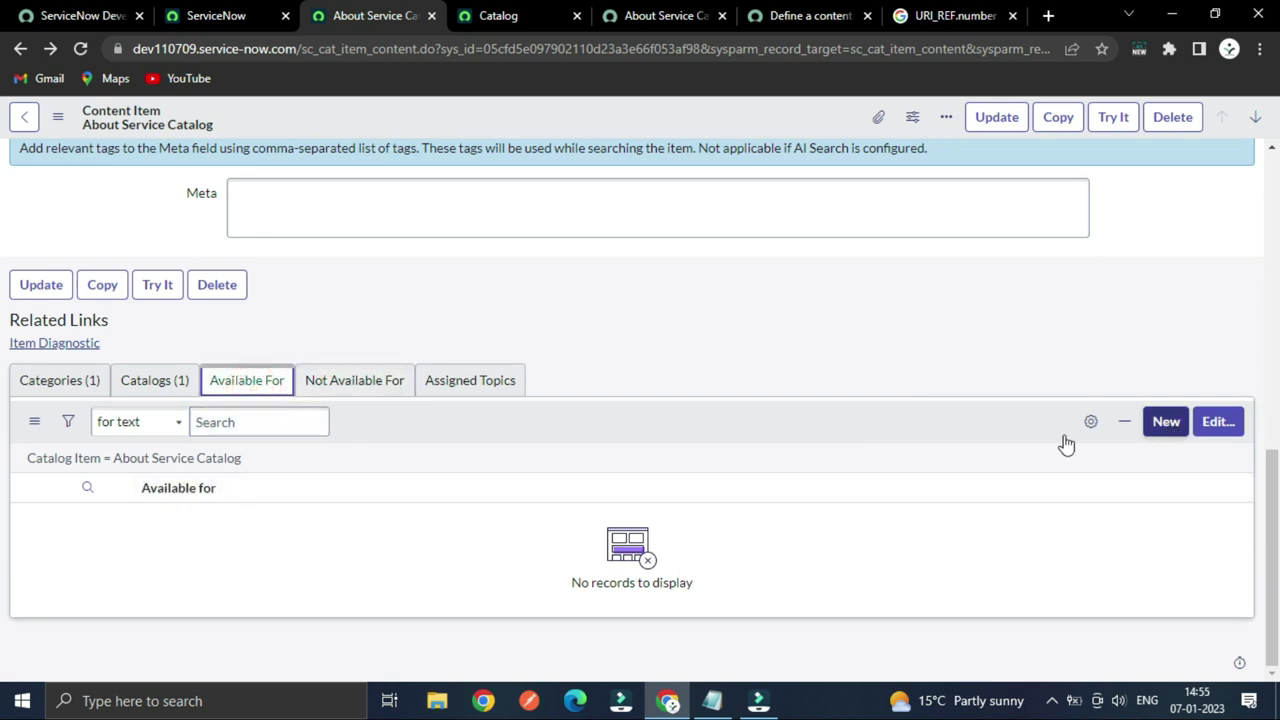
- Open a new User Criteria record from the Available For list, examine its fields, and return to the content item without submitting
{"action": "left_click", "coordinate": [1163, 433]}
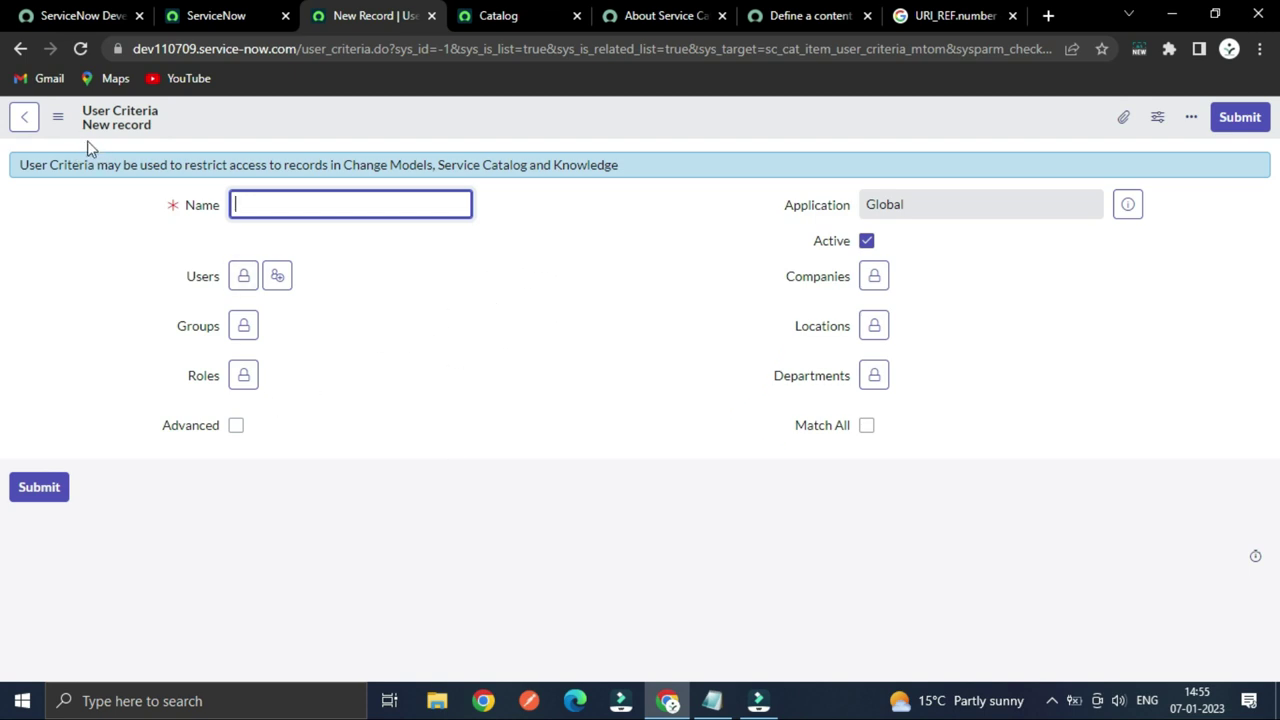
{"action": "left_click_drag", "start_coordinate": [83, 116], "coordinate": [114, 223]}
{"action": "left_click", "coordinate": [94, 240]}
{"action": "left_click", "coordinate": [20, 48]}
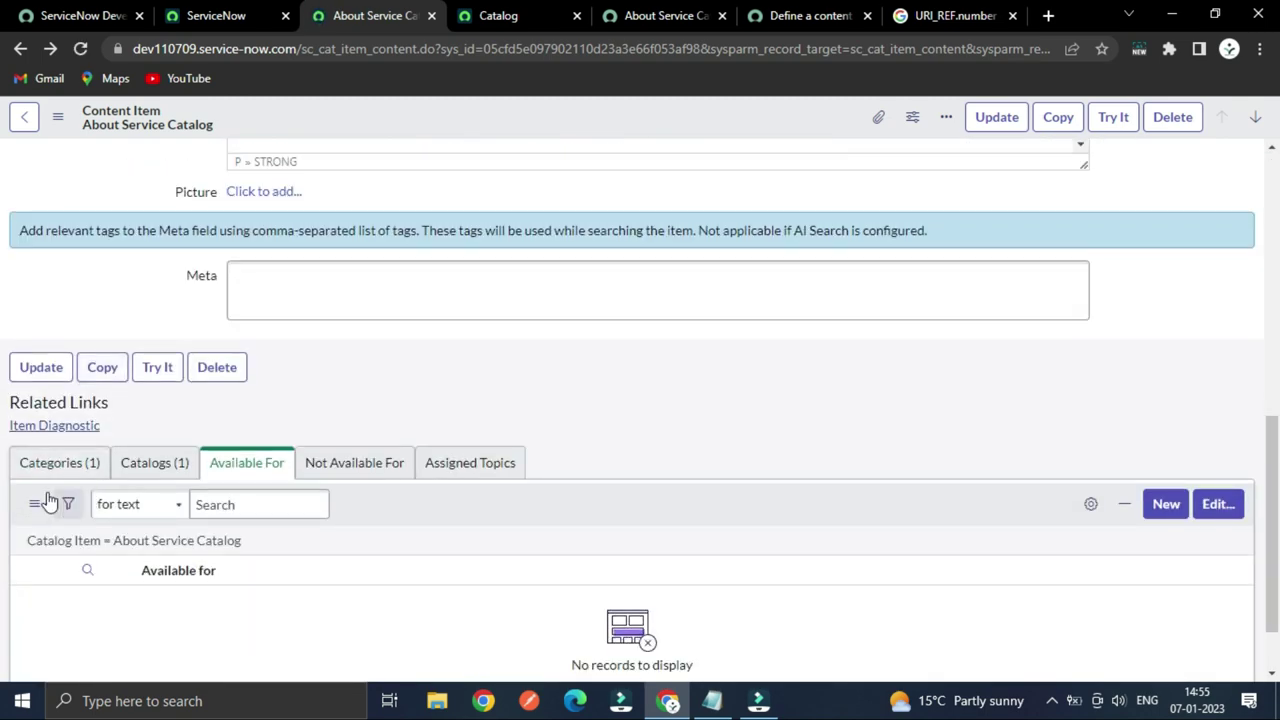
- Show the Categories related list, and unlock the Catalogs field to view its assigned catalogs before locking it again
{"action": "left_click", "coordinate": [43, 462]}
{"action": "scroll", "coordinate": [91, 434], "scroll_direction": "up", "scroll_amount": 10}
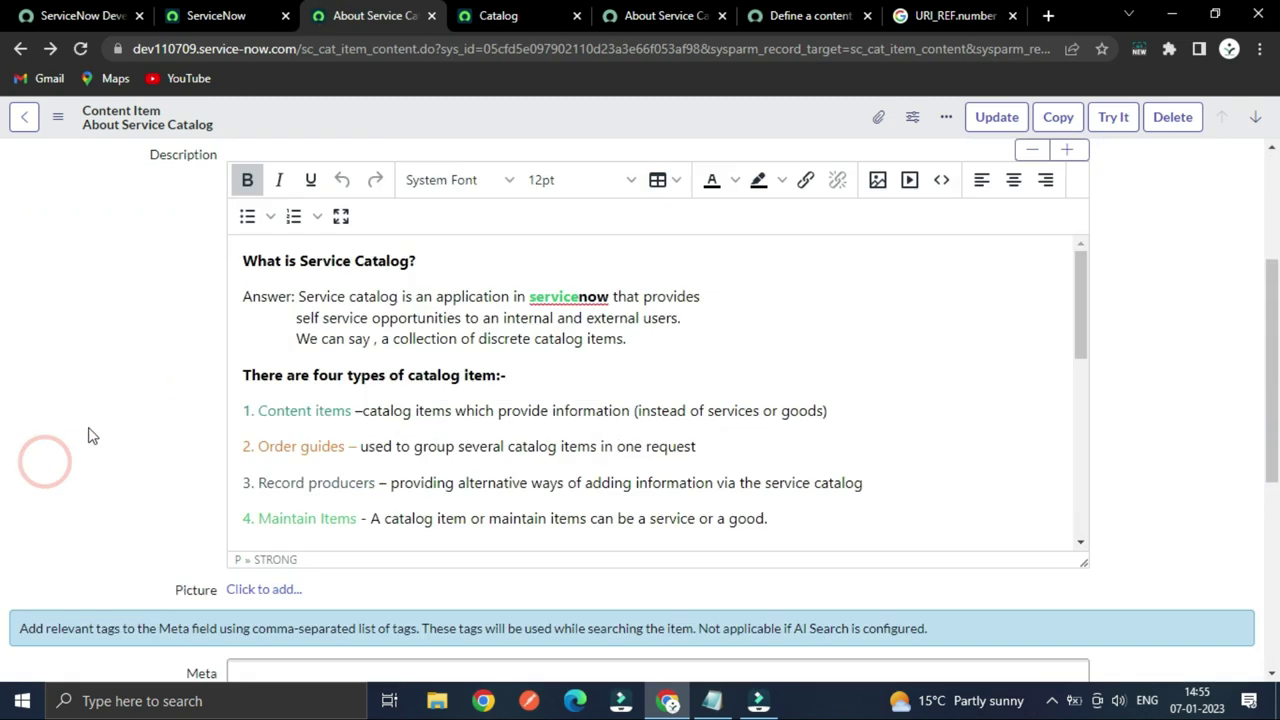
{"action": "left_click", "coordinate": [358, 245]}
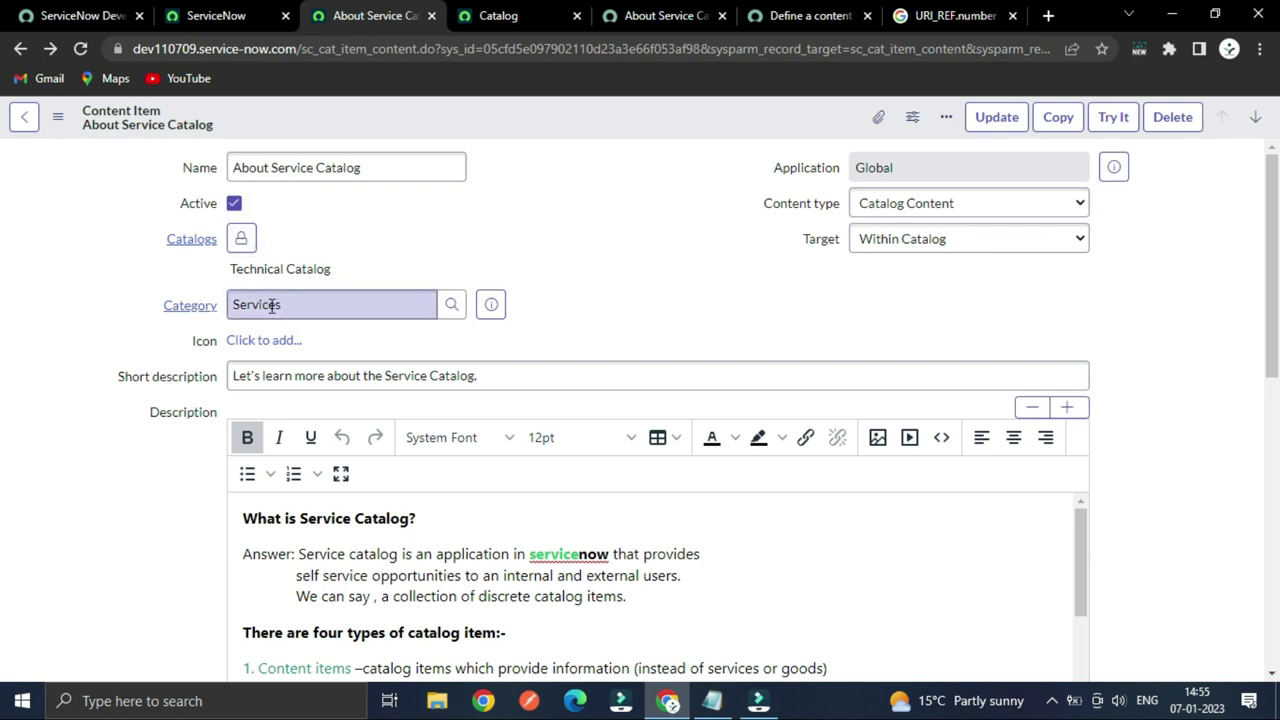
{"action": "left_click", "coordinate": [240, 239]}
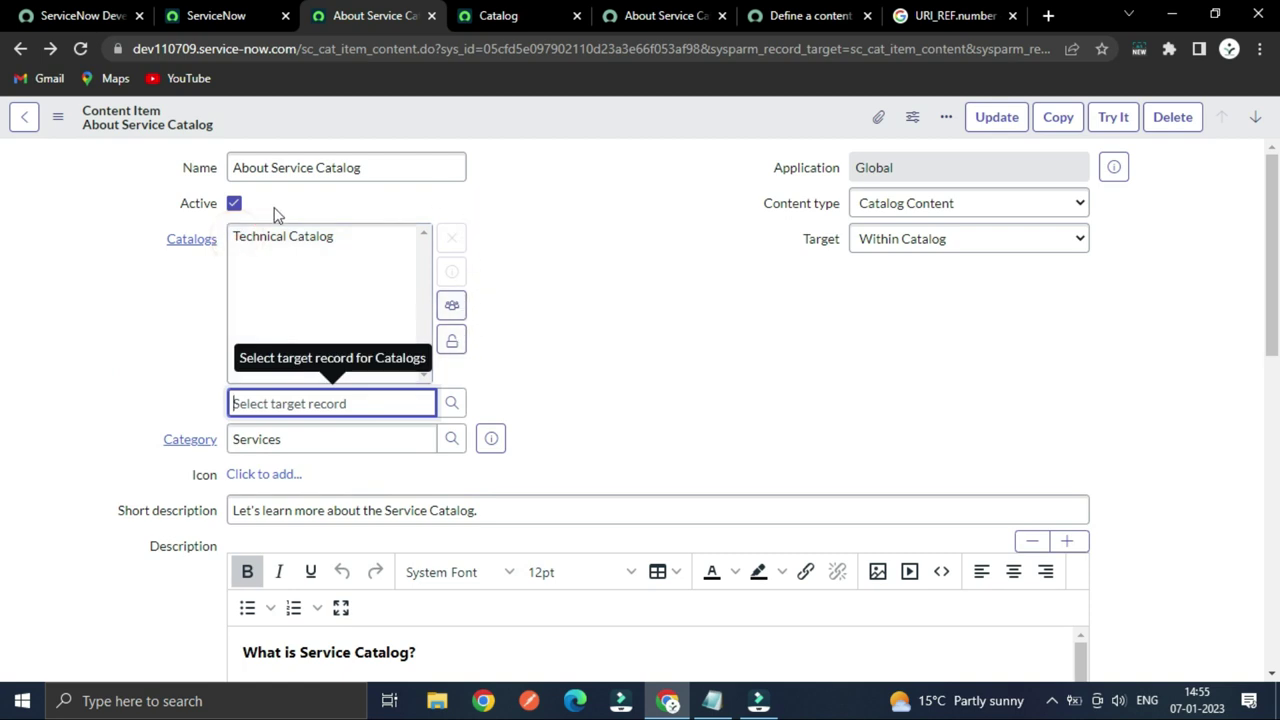
{"action": "left_click", "coordinate": [526, 263]}
{"action": "left_click", "coordinate": [452, 341]}
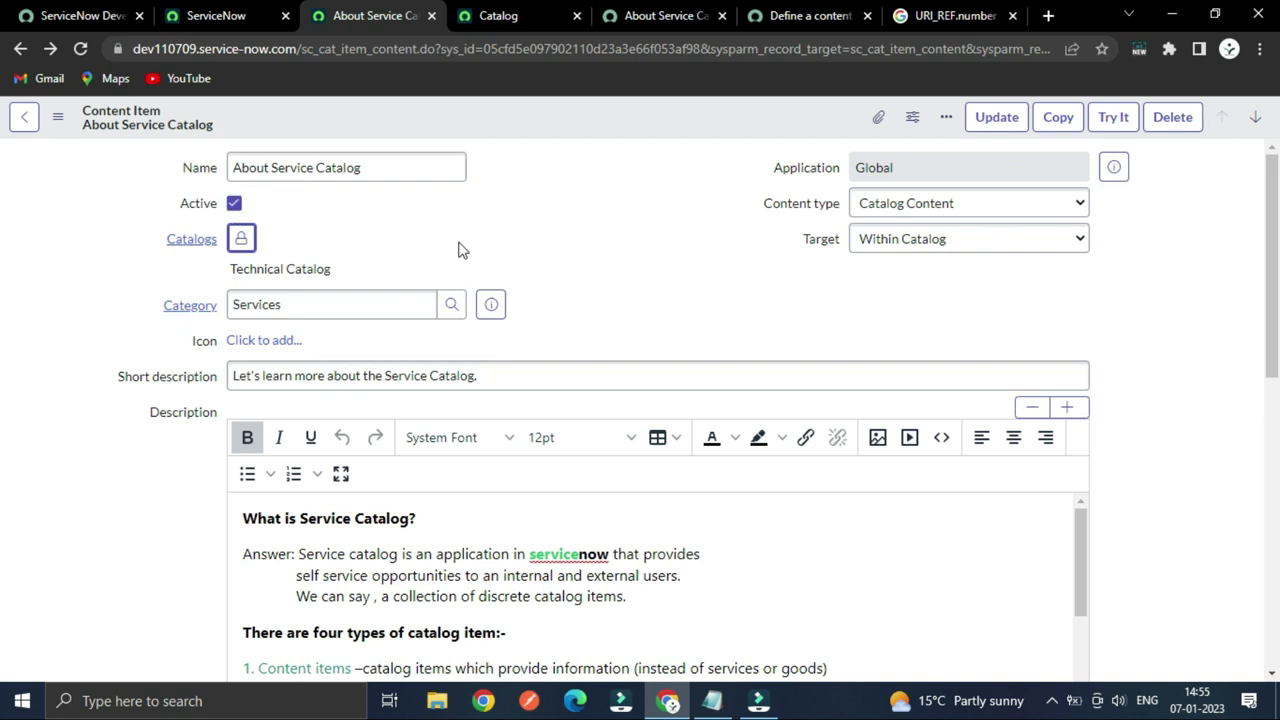
{"action": "left_click", "coordinate": [241, 238]}
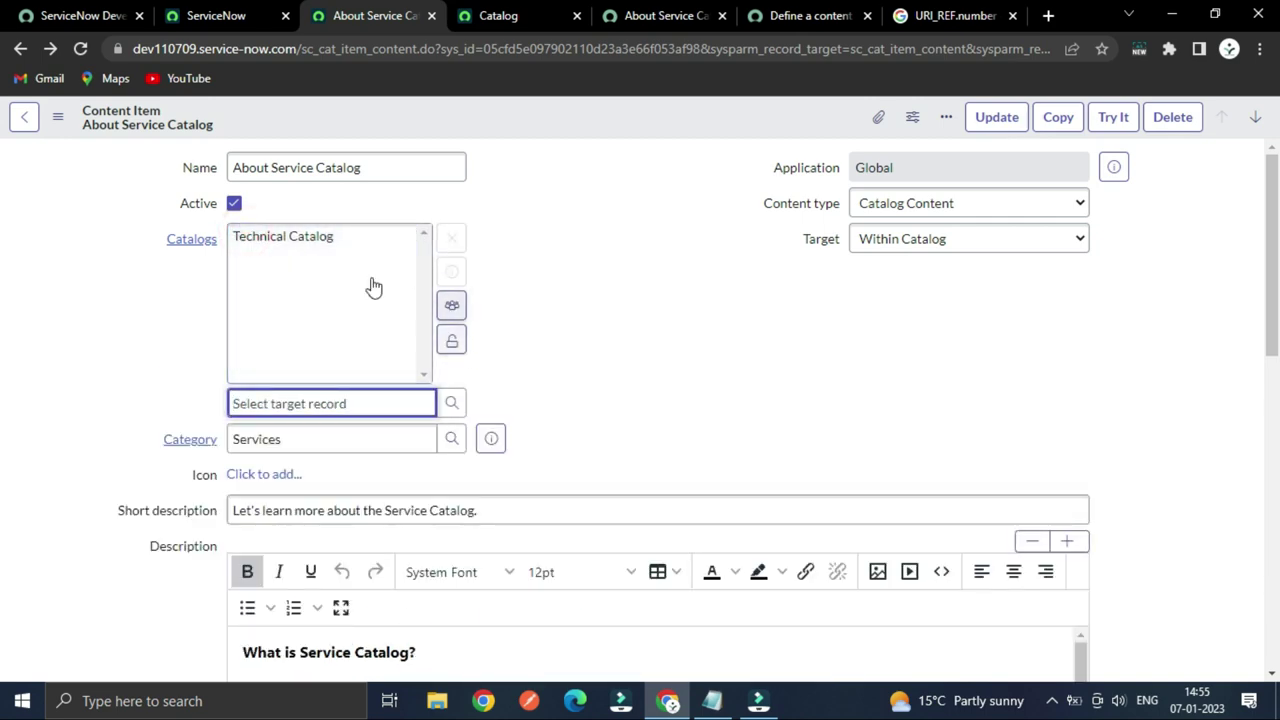
{"action": "left_click", "coordinate": [451, 340]}
{"action": "left_click", "coordinate": [611, 245]}
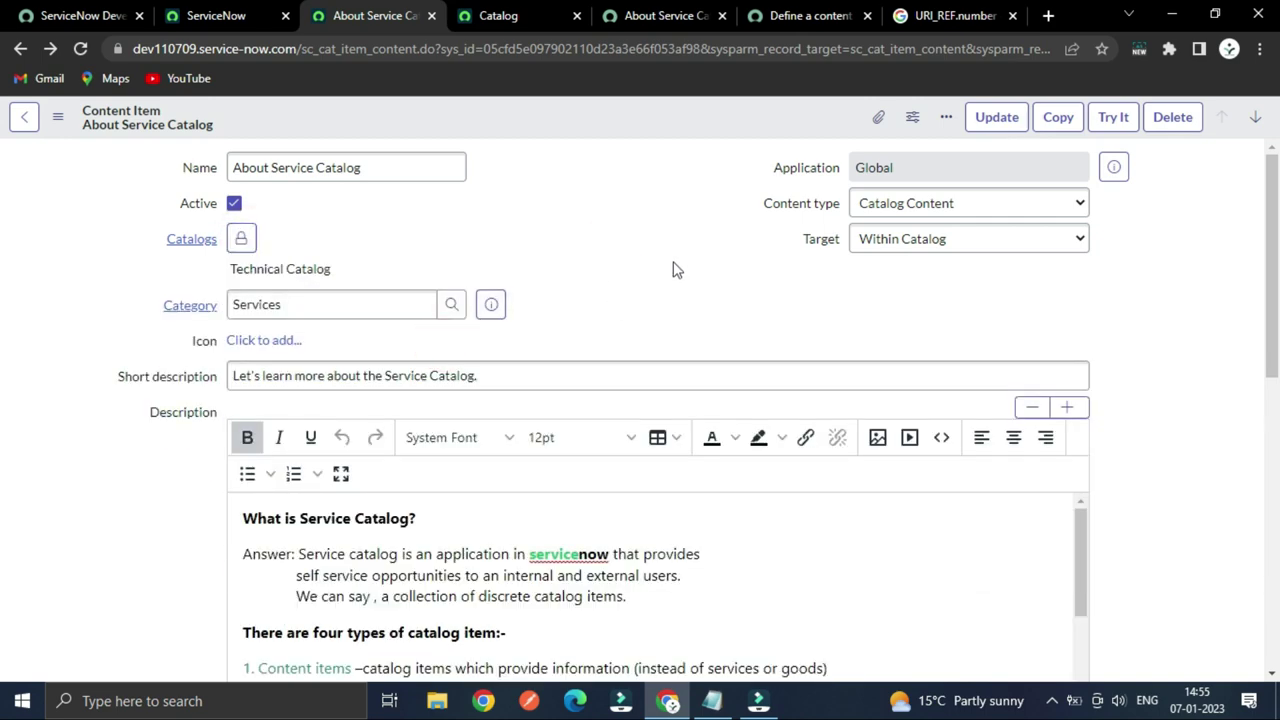
- Read through the content item's Description, from the four catalog item types to the product documentation links
{"action": "scroll", "coordinate": [673, 270], "scroll_direction": "down", "scroll_amount": 3}
{"action": "scroll", "coordinate": [603, 320], "scroll_direction": "down", "scroll_amount": 1}
{"action": "scroll", "coordinate": [400, 400], "scroll_direction": "up", "scroll_amount": 1}
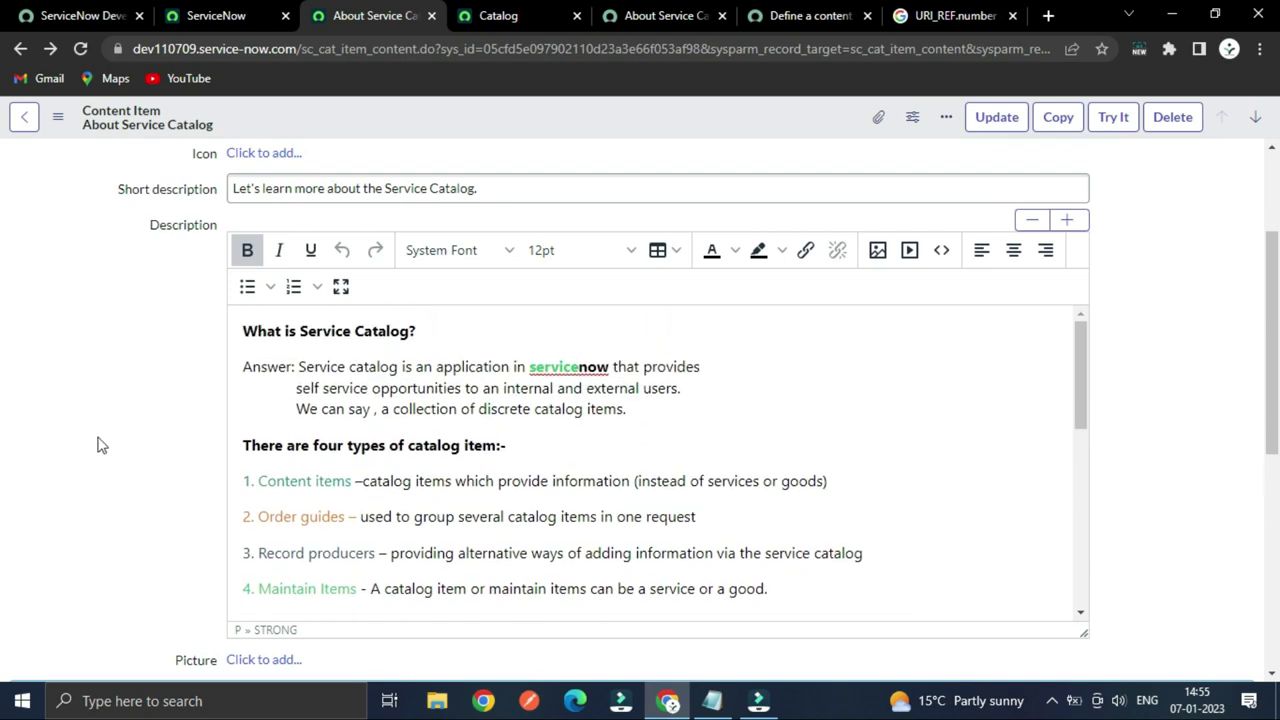
{"action": "scroll", "coordinate": [191, 423], "scroll_direction": "down", "scroll_amount": 3}
{"action": "scroll", "coordinate": [331, 421], "scroll_direction": "up", "scroll_amount": 3}
{"action": "scroll", "coordinate": [400, 410], "scroll_direction": "down", "scroll_amount": 4}
{"action": "scroll", "coordinate": [410, 405], "scroll_direction": "up", "scroll_amount": 2}
{"action": "scroll", "coordinate": [408, 408], "scroll_direction": "down", "scroll_amount": 4}
{"action": "scroll", "coordinate": [408, 405], "scroll_direction": "up", "scroll_amount": 5}
{"action": "scroll", "coordinate": [412, 405], "scroll_direction": "down", "scroll_amount": 4}
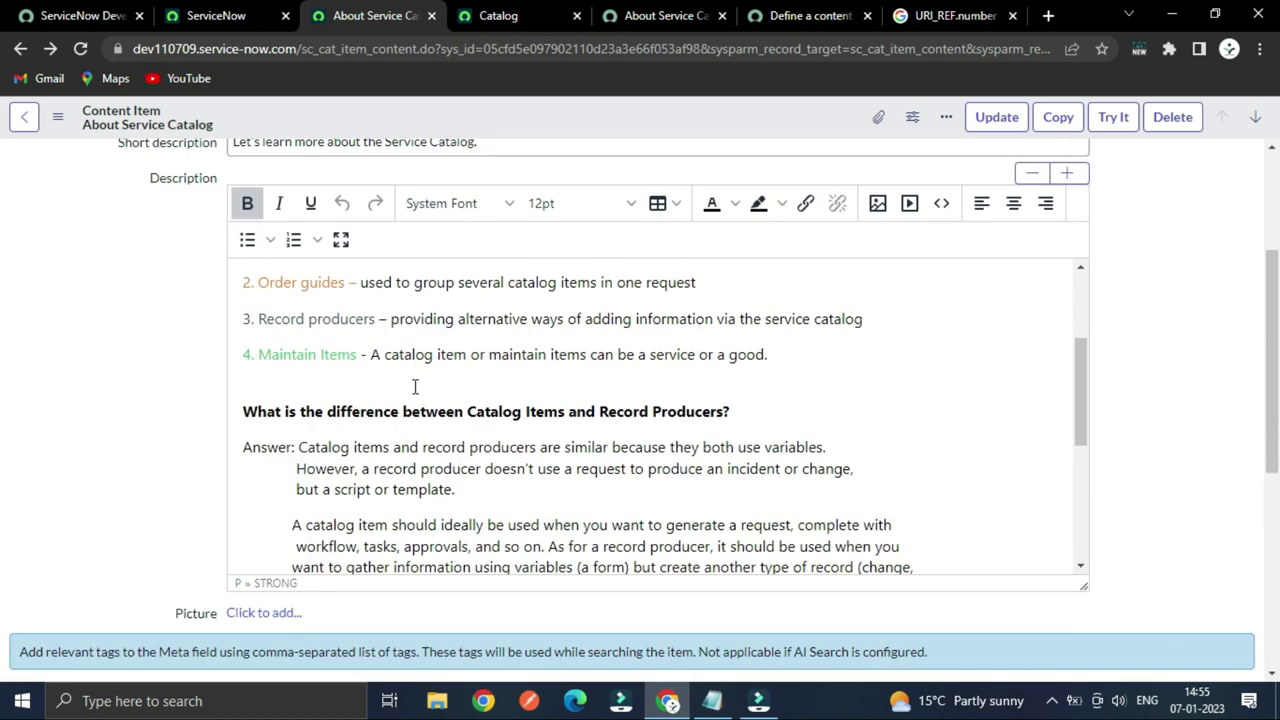
{"action": "scroll", "coordinate": [410, 406], "scroll_direction": "down", "scroll_amount": 2}
{"action": "scroll", "coordinate": [396, 418], "scroll_direction": "up", "scroll_amount": 2}
{"action": "scroll", "coordinate": [286, 486], "scroll_direction": "up", "scroll_amount": 6}
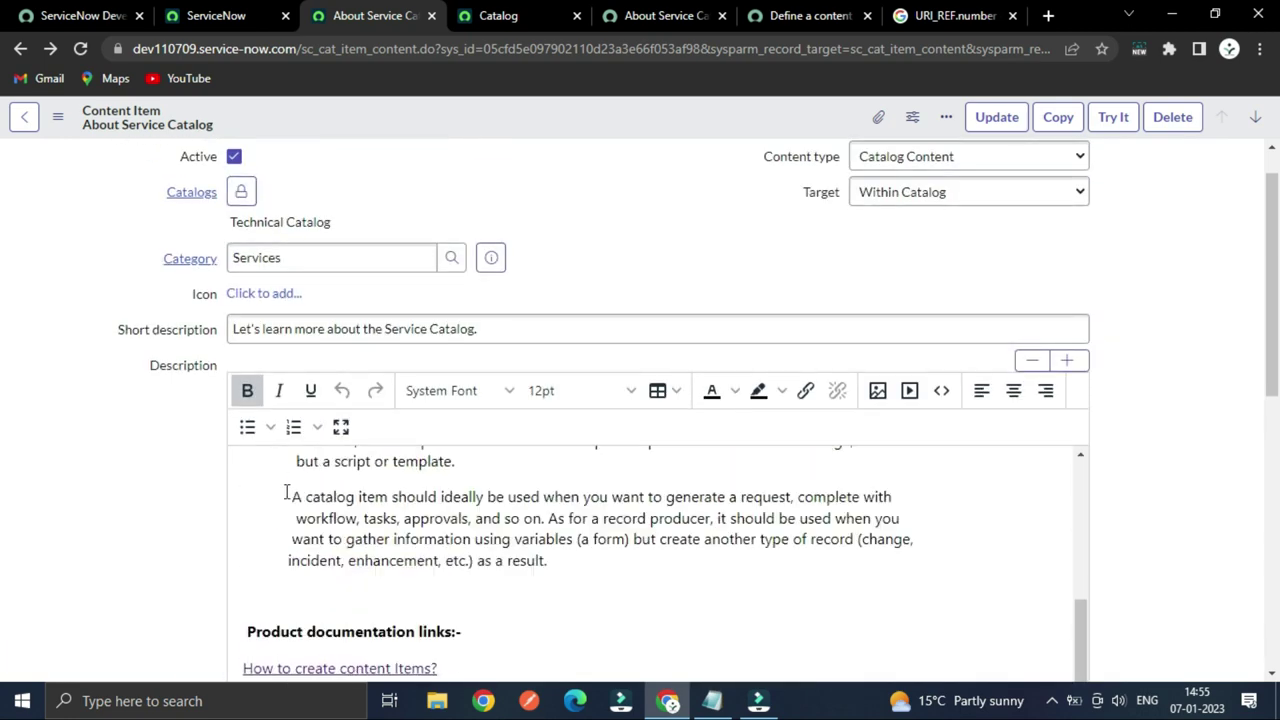
{"action": "scroll", "coordinate": [138, 522], "scroll_direction": "up", "scroll_amount": 1}
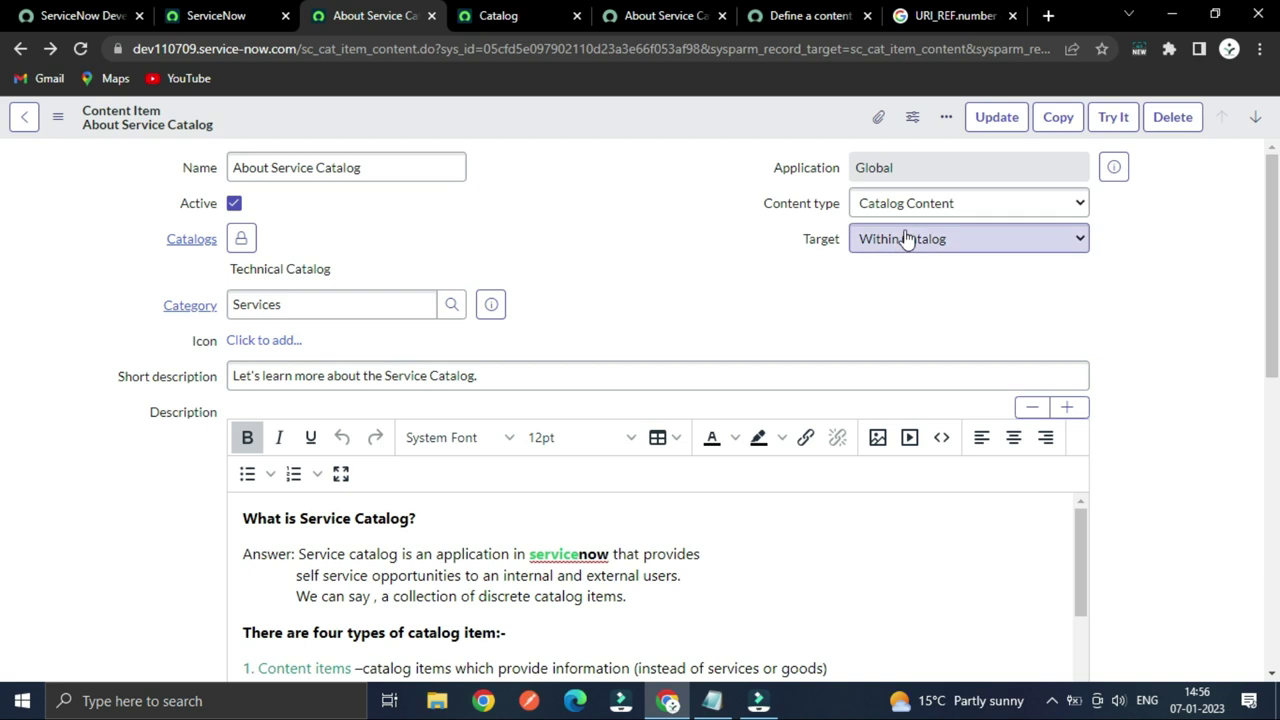
- Set the content type to KB Article and inspect the mandatory KB article field
{"action": "left_click", "coordinate": [952, 201]}
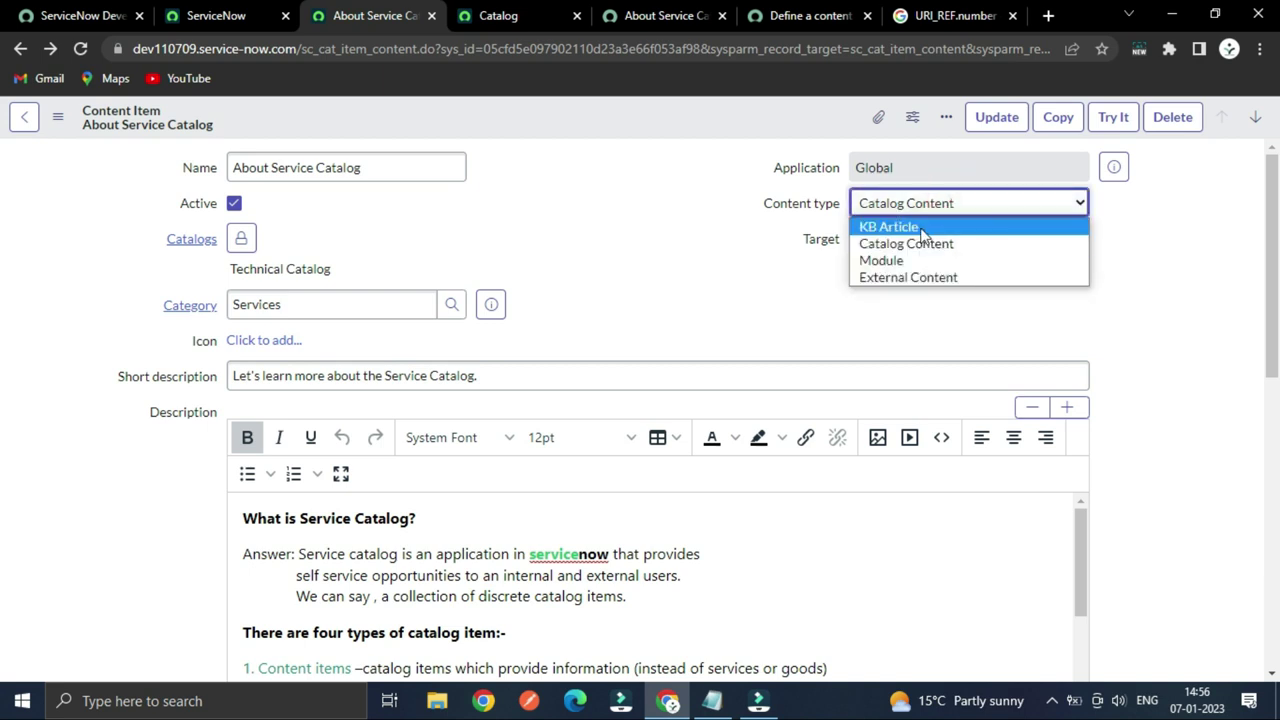
{"action": "left_click", "coordinate": [921, 229]}
{"action": "left_click", "coordinate": [663, 212]}
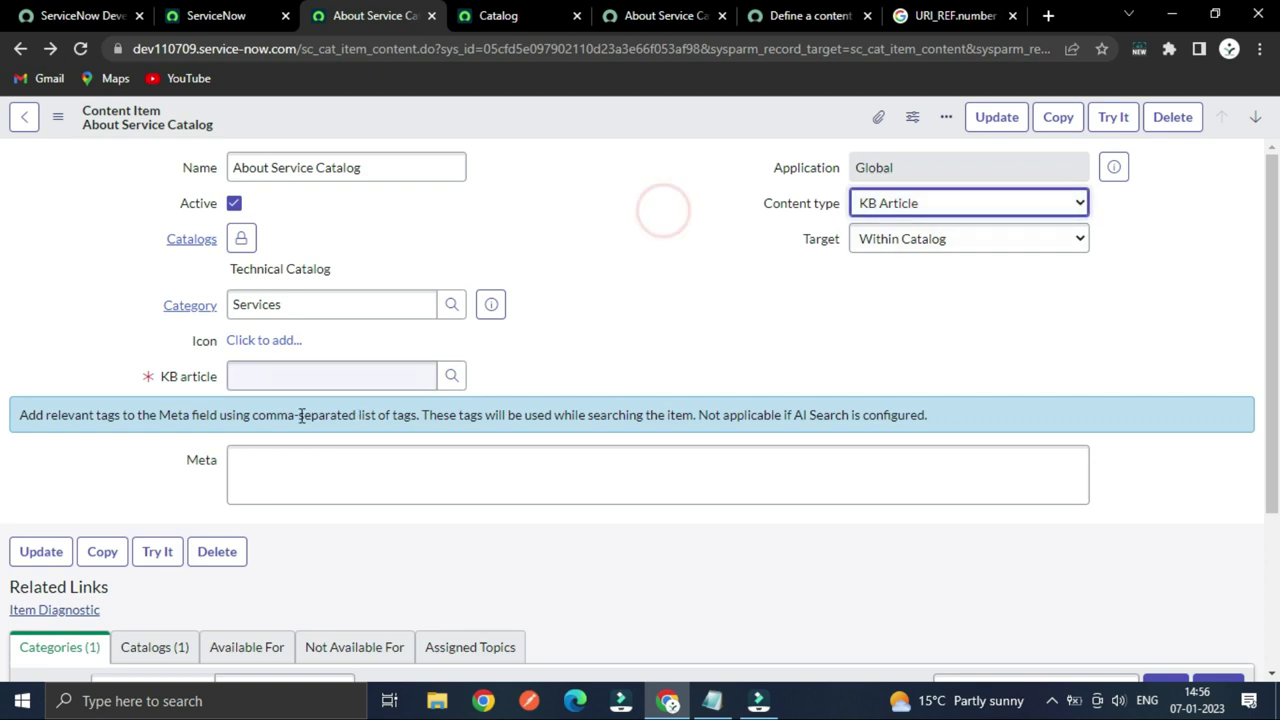
{"action": "left_click", "coordinate": [245, 375]}
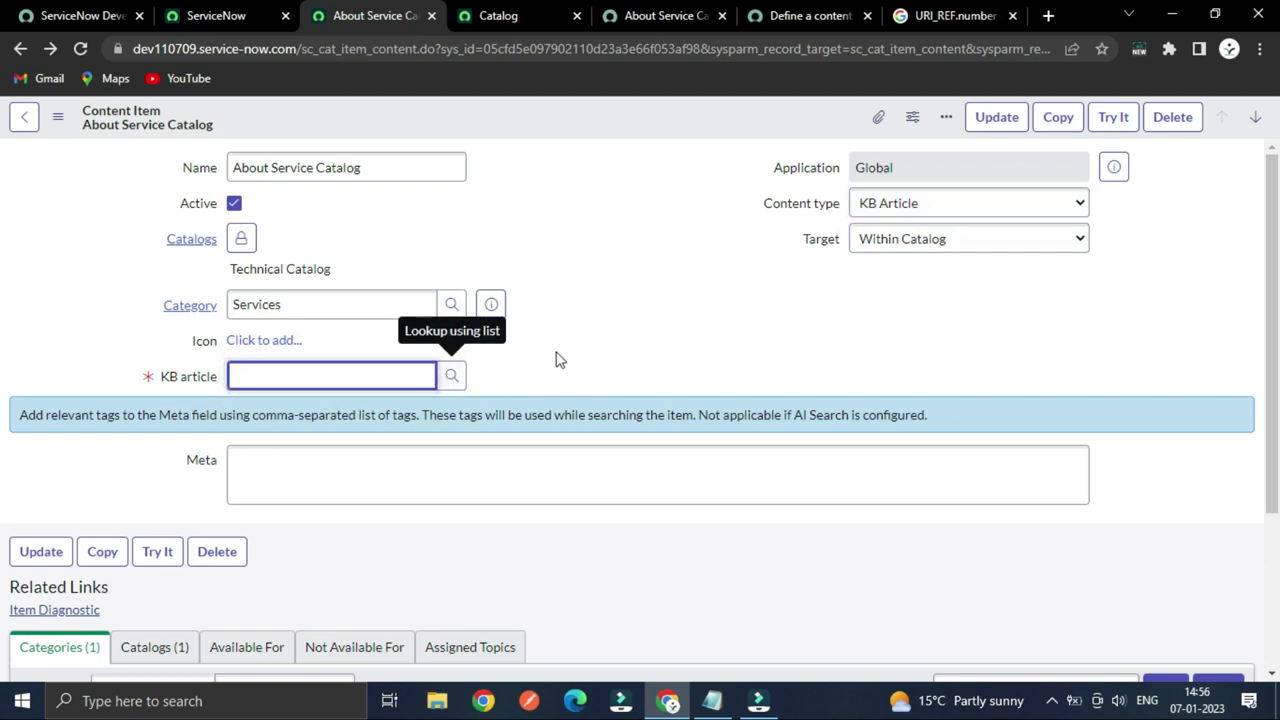
- Set the content type to Module and inspect the mandatory Module field
{"action": "left_click", "coordinate": [918, 203]}
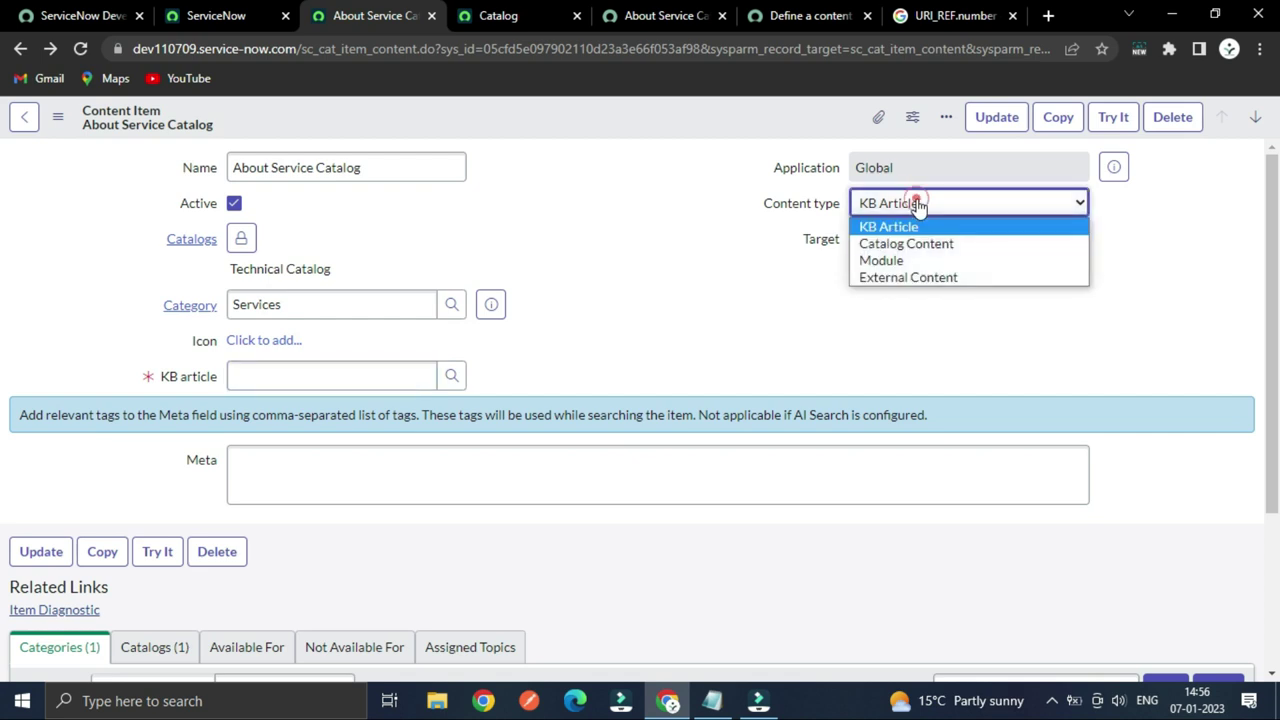
{"action": "left_click", "coordinate": [895, 261]}
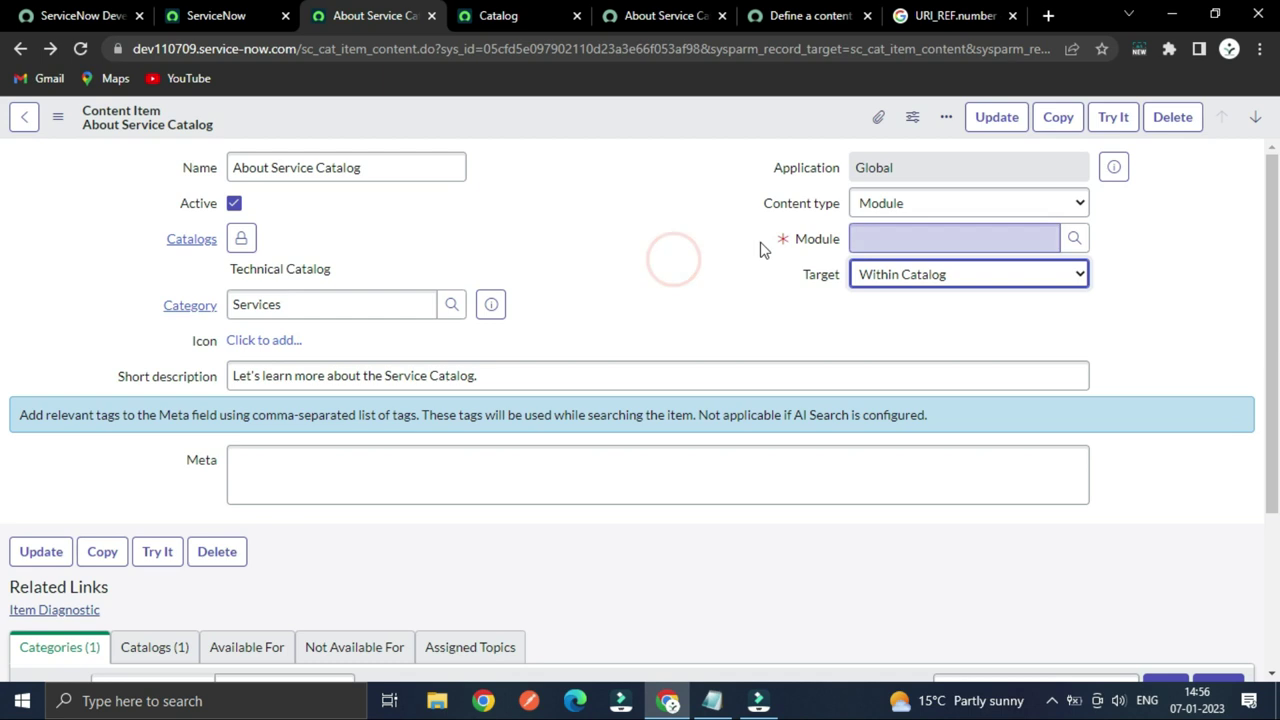
{"action": "key", "text": "shift+Tab"}
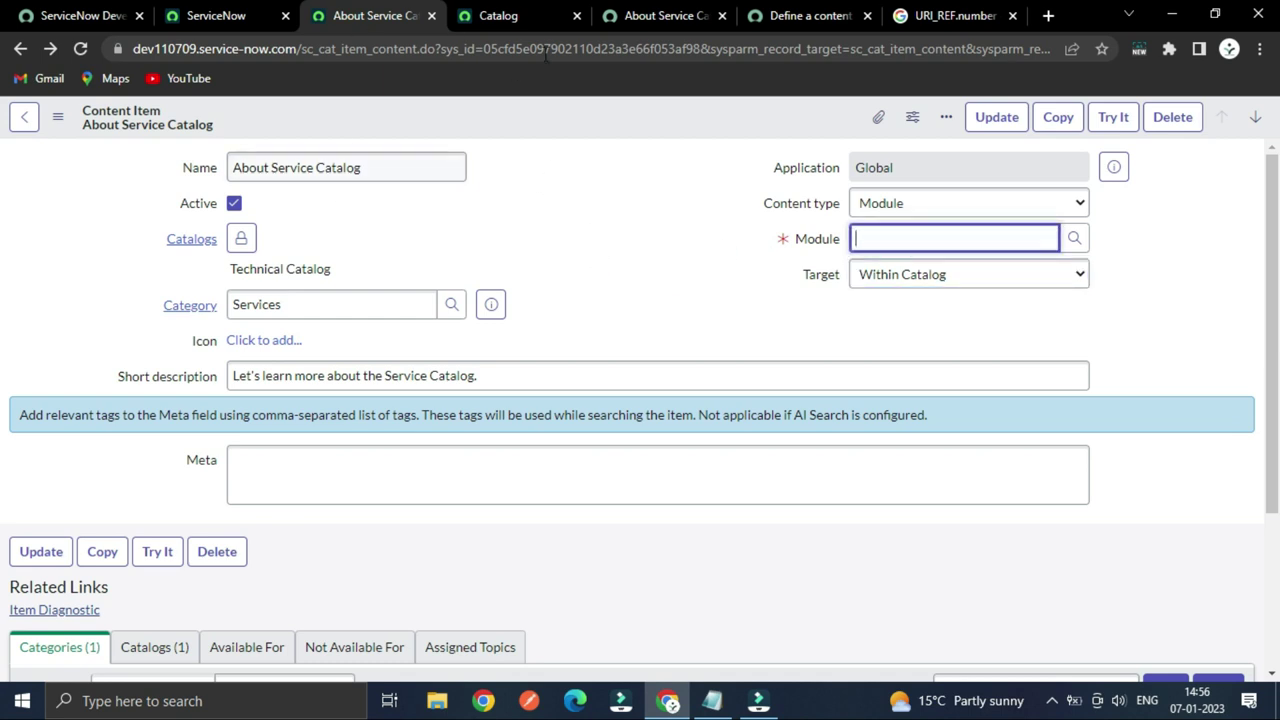
{"action": "left_click", "coordinate": [612, 218]}
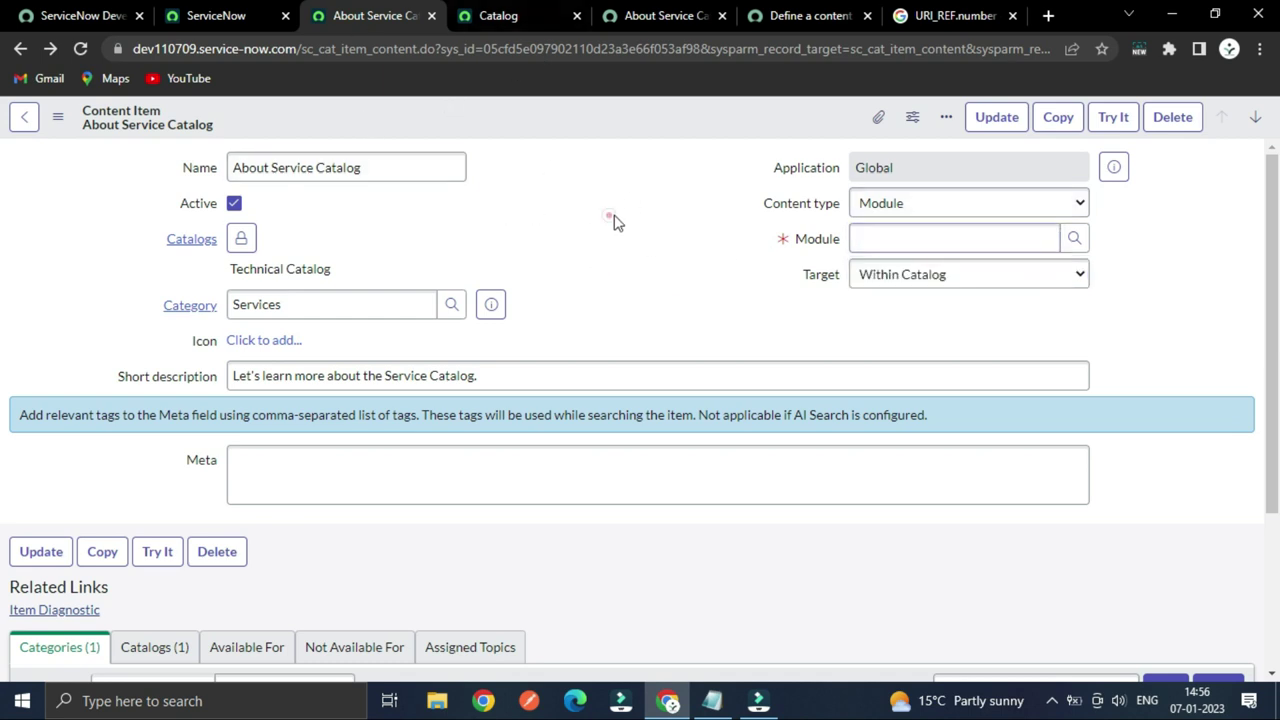
- Set the content type to External Content to inspect its URL field, and restore it to Catalog Content
{"action": "left_click", "coordinate": [893, 203]}
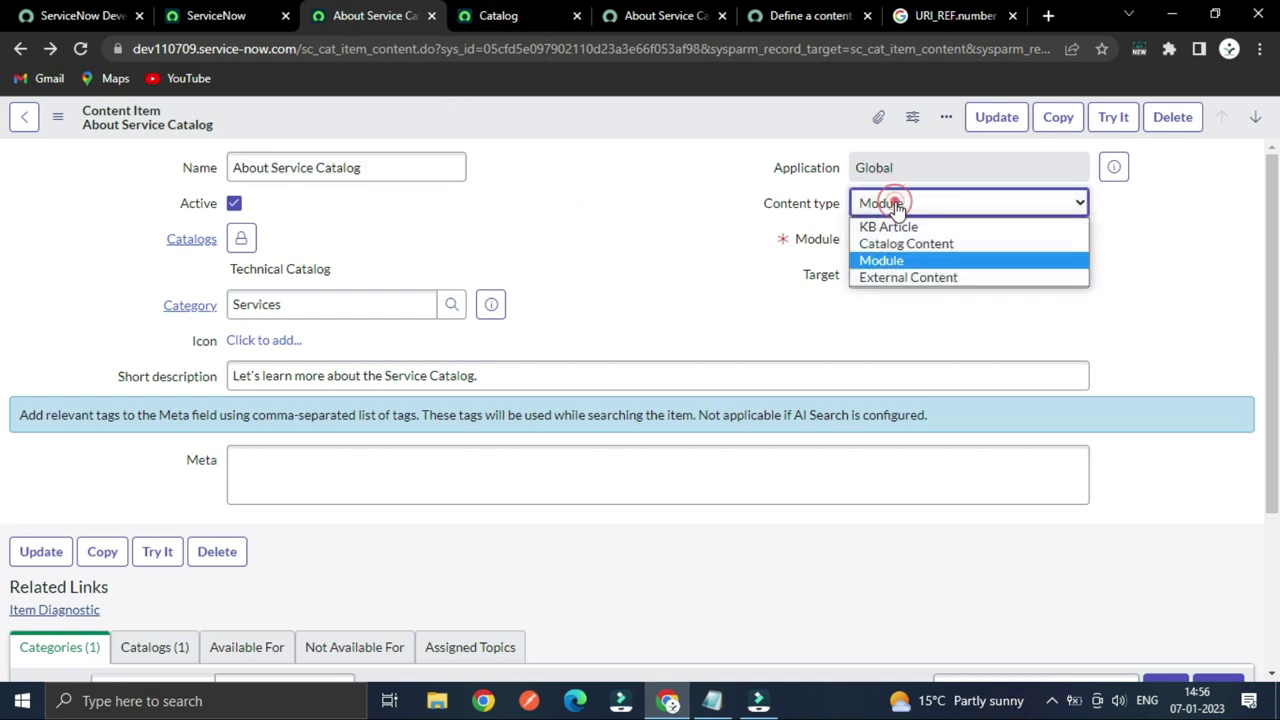
{"action": "left_click", "coordinate": [906, 279]}
{"action": "left_click", "coordinate": [657, 216]}
{"action": "left_click", "coordinate": [237, 375]}
{"action": "left_click", "coordinate": [610, 267]}
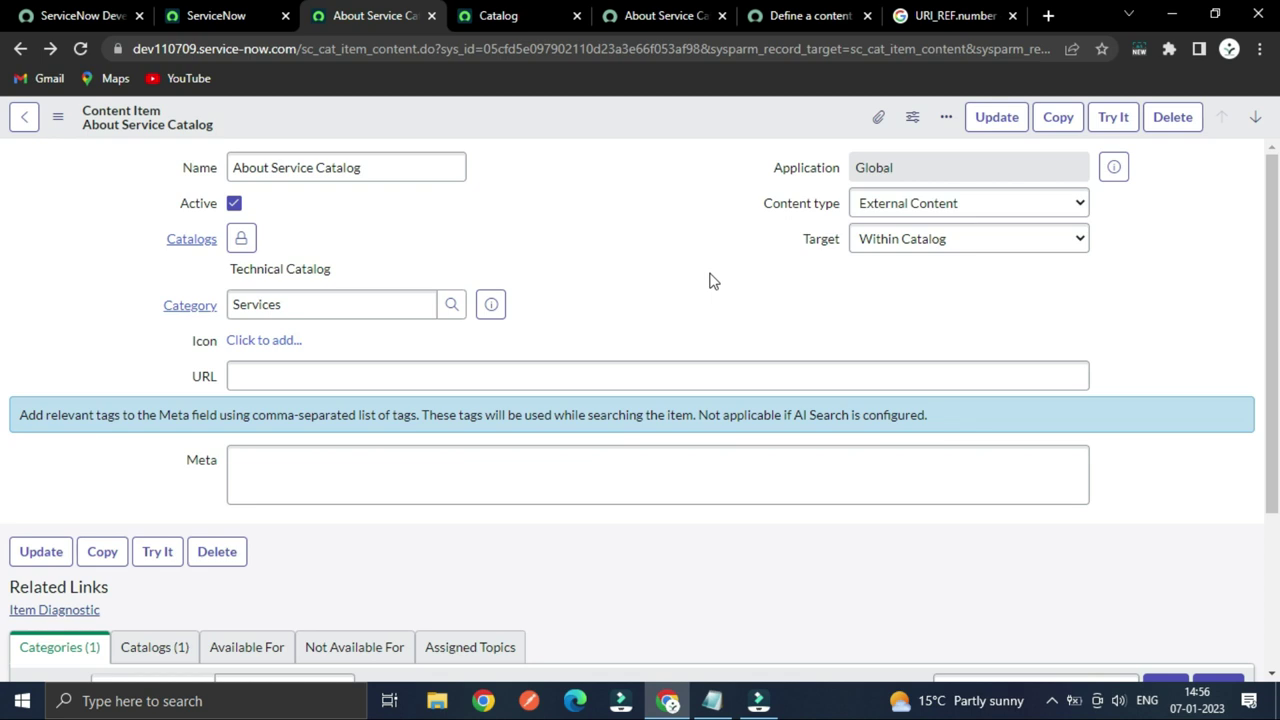
{"action": "left_click", "coordinate": [884, 206]}
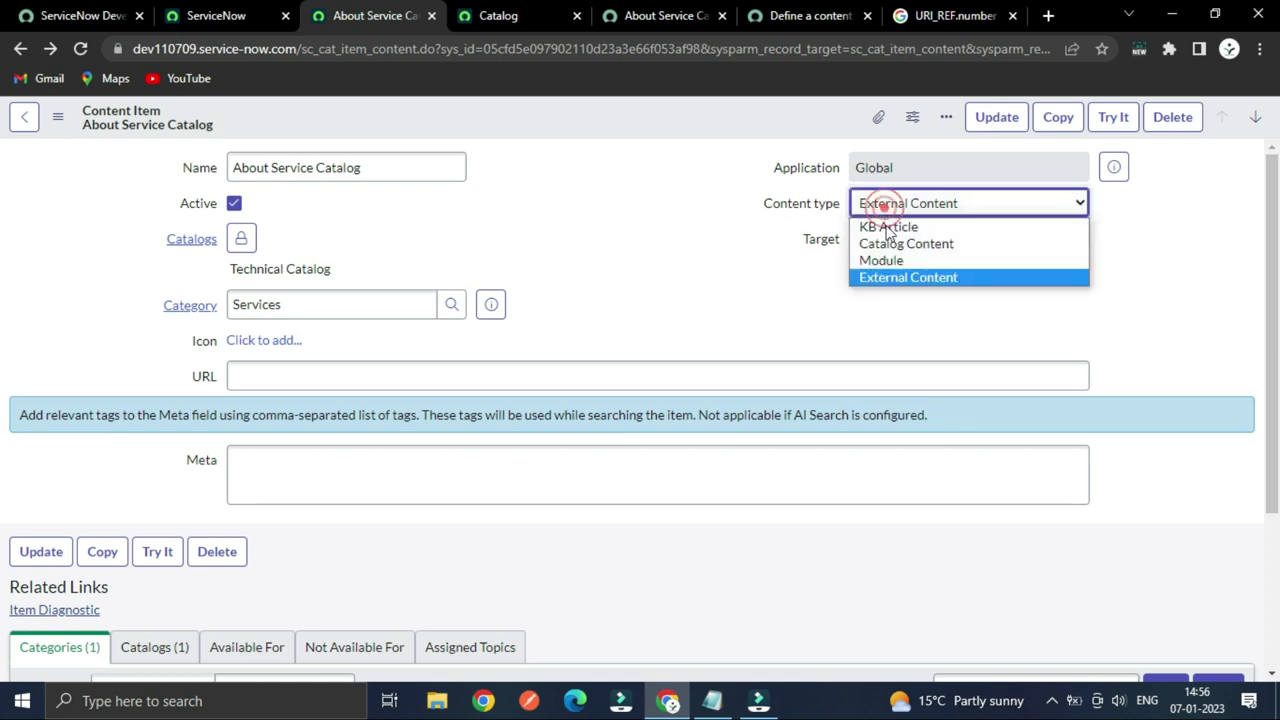
{"action": "left_click", "coordinate": [892, 243]}
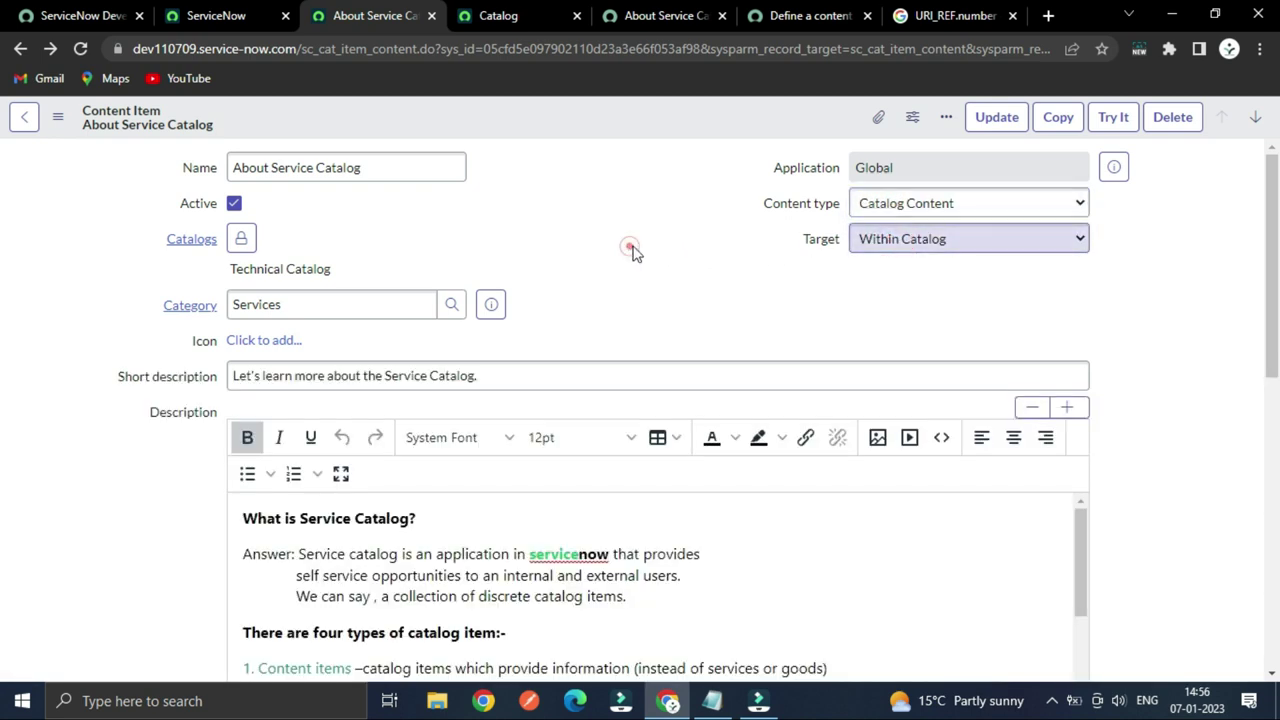
- Highlight the short description text and review the Description, Picture and Meta fields of the catalog content form
{"action": "left_click_drag", "start_coordinate": [238, 372], "coordinate": [180, 503]}
{"action": "scroll", "coordinate": [175, 430], "scroll_direction": "down", "scroll_amount": 2}
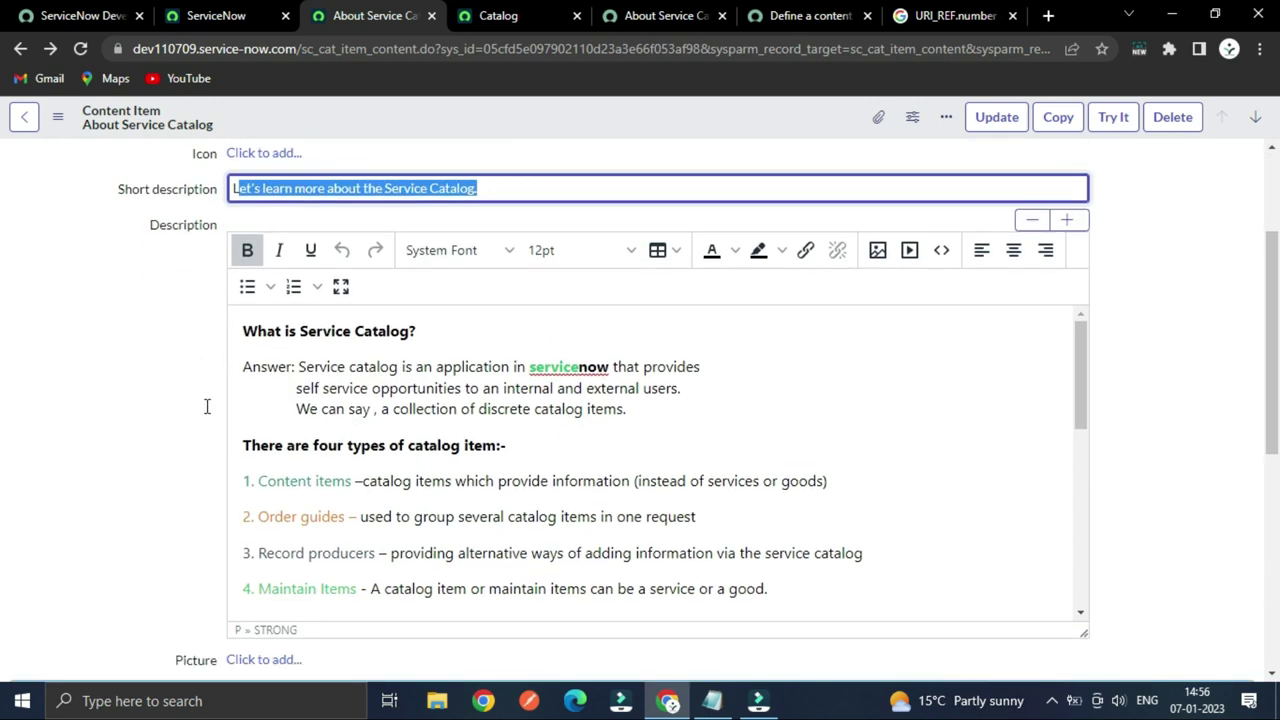
{"action": "scroll", "coordinate": [256, 378], "scroll_direction": "down", "scroll_amount": 3}
{"action": "scroll", "coordinate": [163, 457], "scroll_direction": "down", "scroll_amount": 2}
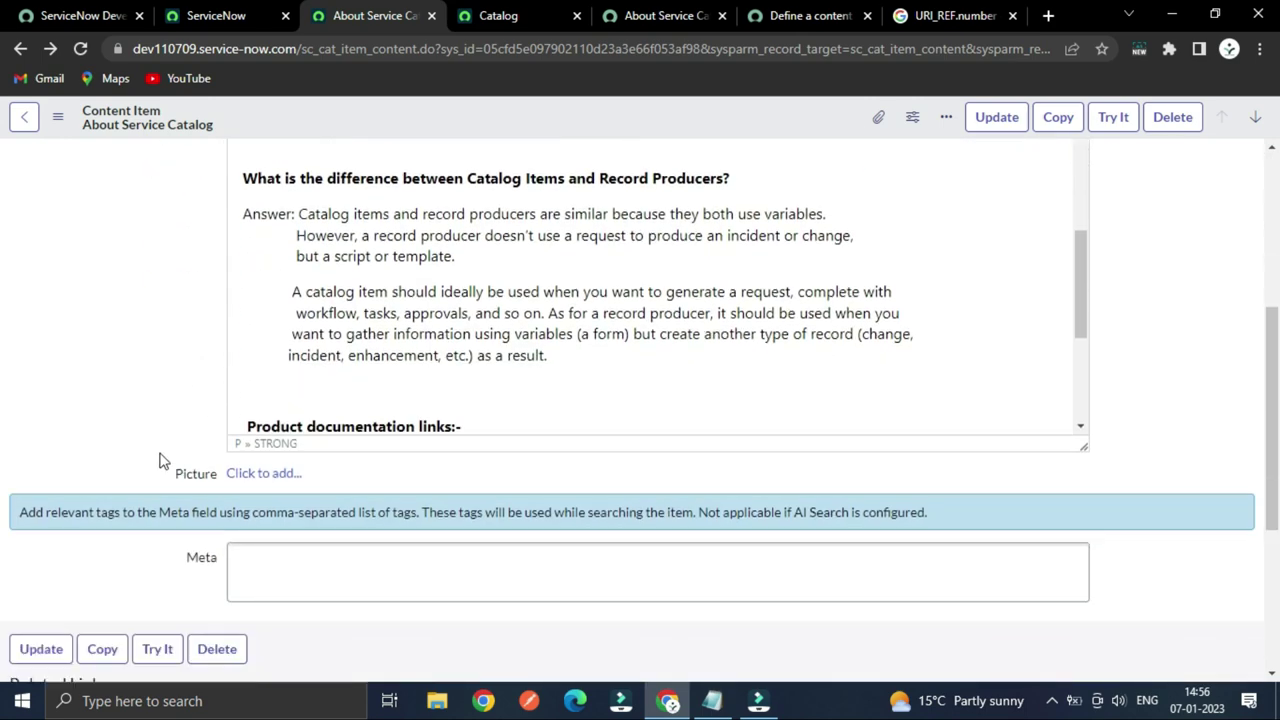
- Enter the search tags "about catalog,service catalog" in the content item's Meta field and highlight the first tag
{"action": "scroll", "coordinate": [198, 424], "scroll_direction": "down", "scroll_amount": 3}
{"action": "left_click", "coordinate": [284, 284]}
{"action": "scroll", "coordinate": [200, 370], "scroll_direction": "up", "scroll_amount": 3}
{"action": "scroll", "coordinate": [143, 443], "scroll_direction": "up", "scroll_amount": 4}
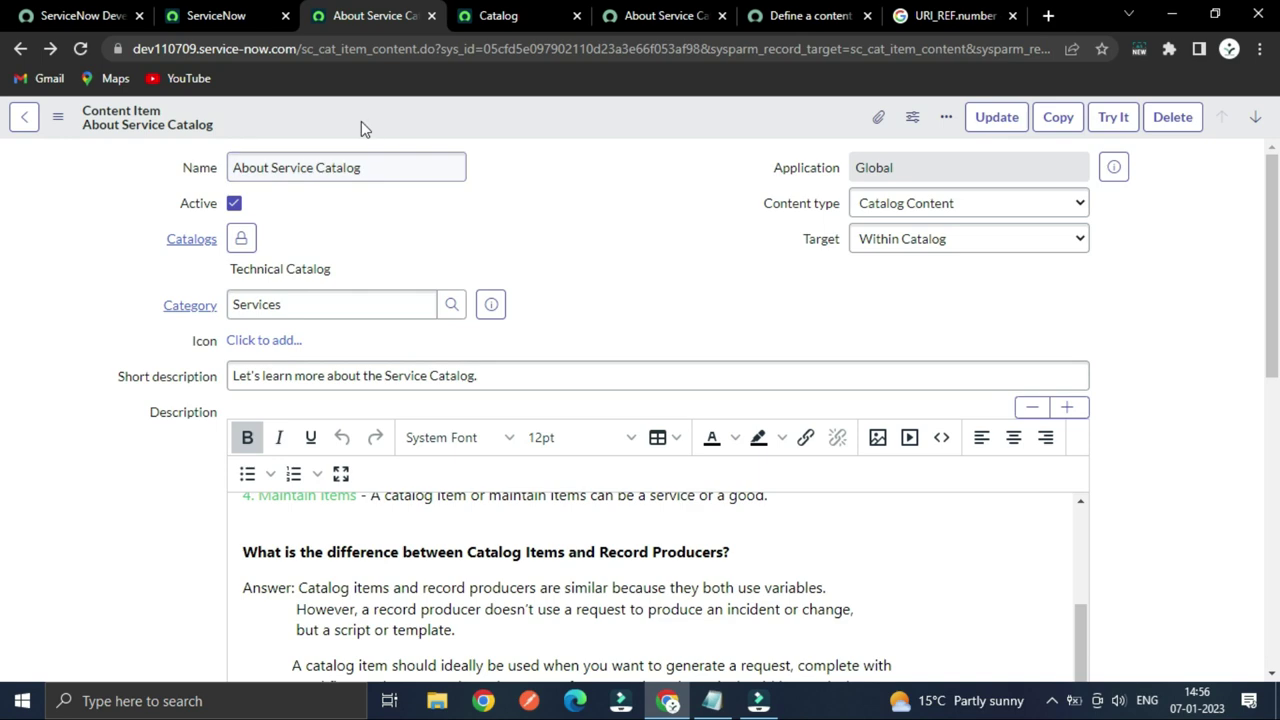
{"action": "scroll", "coordinate": [60, 364], "scroll_direction": "down", "scroll_amount": 2}
{"action": "scroll", "coordinate": [59, 364], "scroll_direction": "down", "scroll_amount": 6}
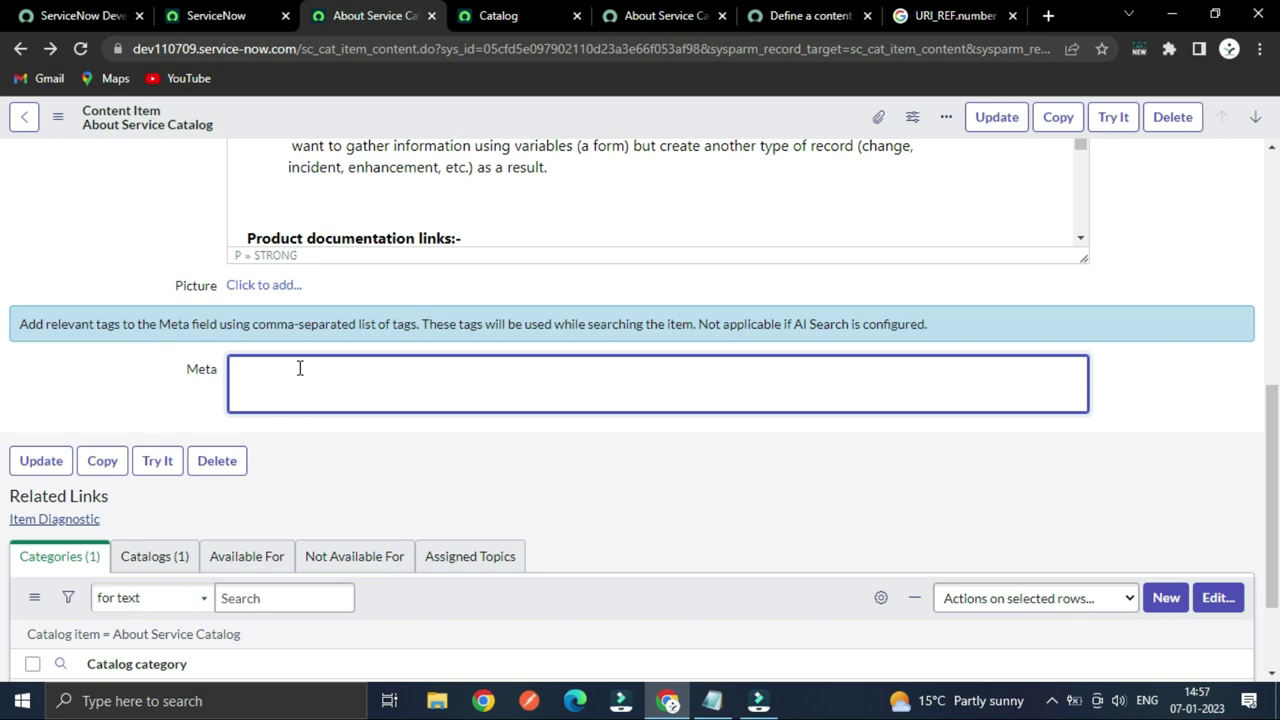
{"action": "scroll", "coordinate": [300, 368], "scroll_direction": "up", "scroll_amount": 2}
{"action": "scroll", "coordinate": [295, 375], "scroll_direction": "down", "scroll_amount": 2}
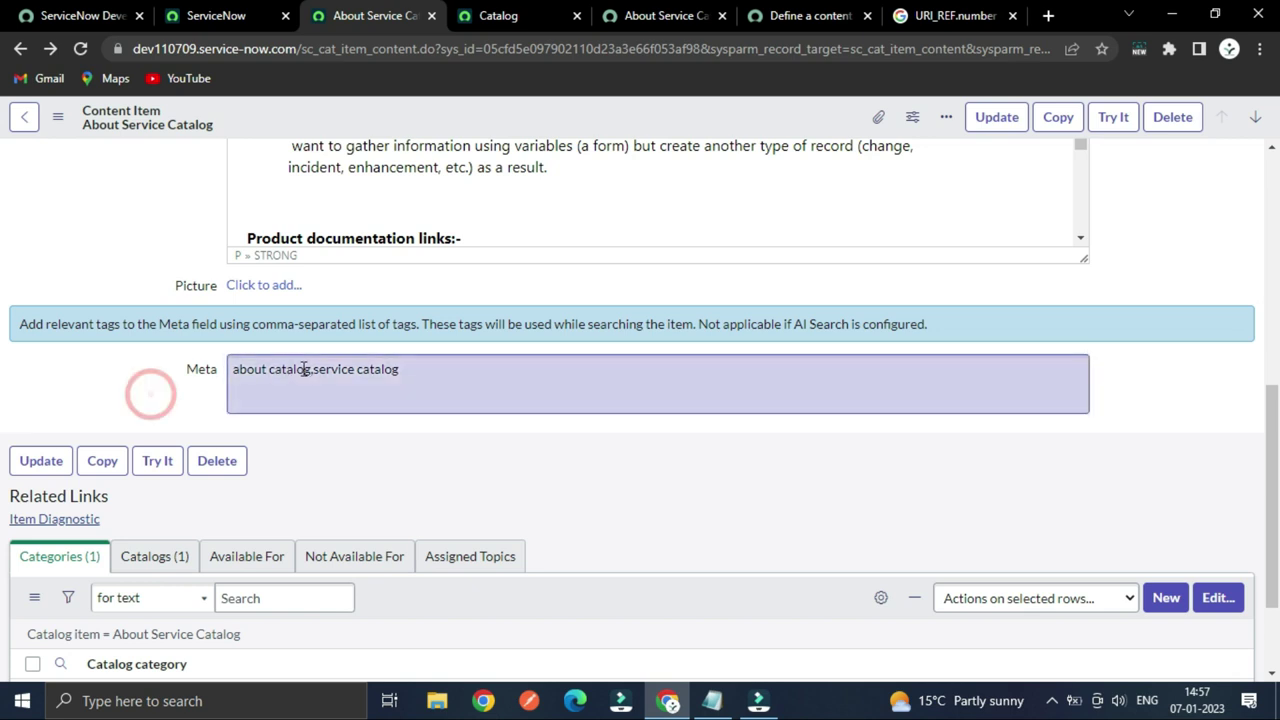
{"action": "left_click_drag", "start_coordinate": [308, 370], "coordinate": [236, 372]}
{"action": "left_click_drag", "start_coordinate": [314, 372], "coordinate": [231, 377]}
{"action": "left_click", "coordinate": [231, 386]}
- Save the About Service Catalog content item without leaving its form
{"action": "scroll", "coordinate": [231, 386], "scroll_direction": "up", "scroll_amount": 2}
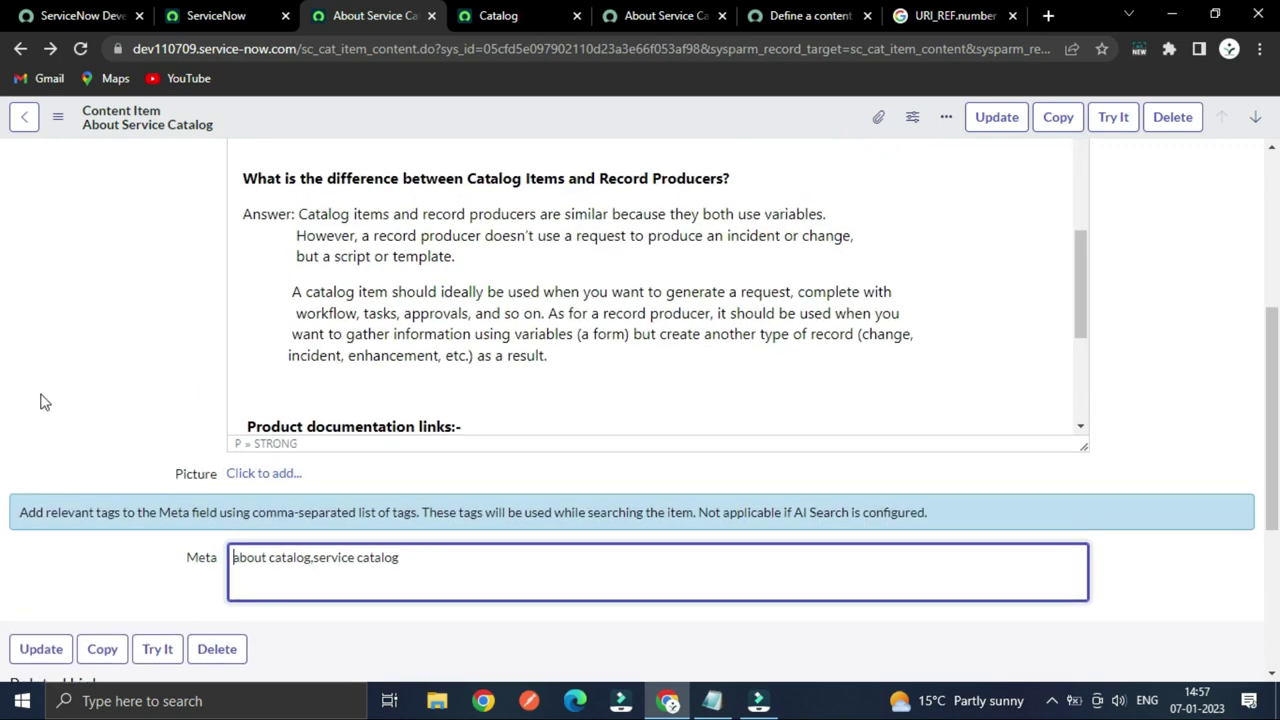
{"action": "scroll", "coordinate": [40, 401], "scroll_direction": "up", "scroll_amount": 2}
{"action": "right_click", "coordinate": [605, 118]}
{"action": "left_click", "coordinate": [617, 124]}
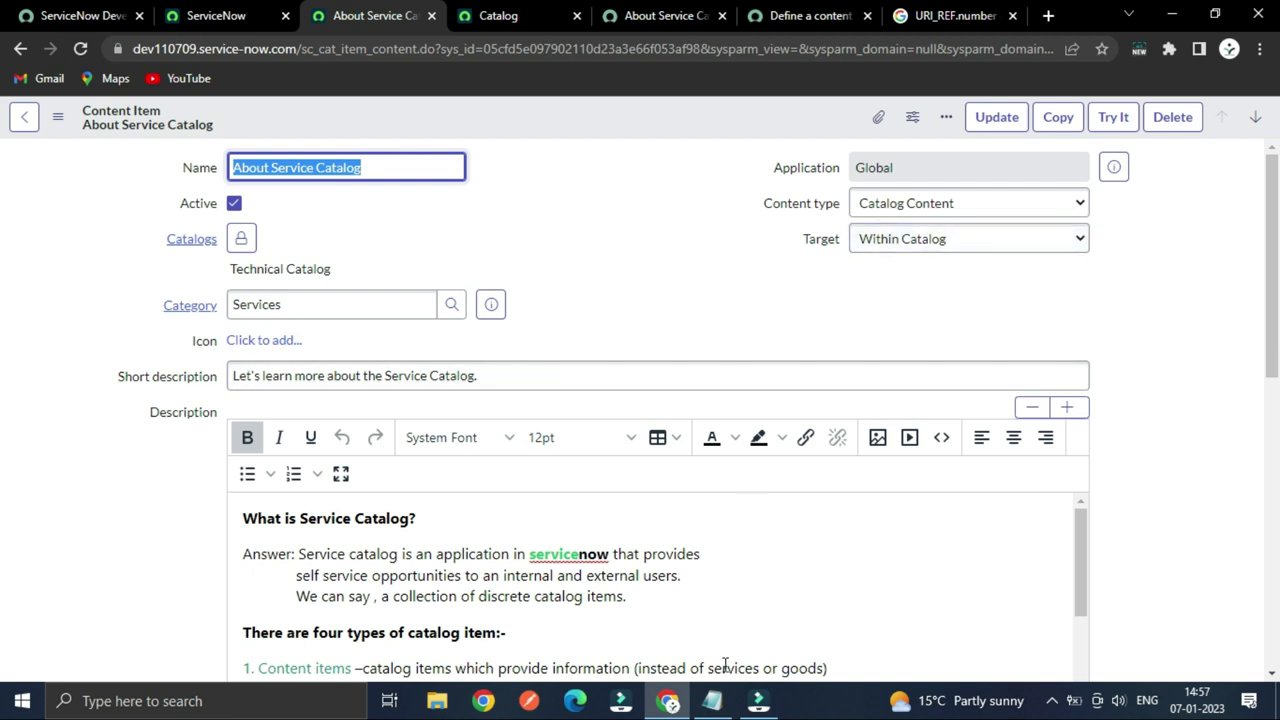
- Switch to the Workflow.txt notes in Notepad, review the Consulting Request questions and workflow stages, and minimize the notes
{"action": "left_click", "coordinate": [718, 705]}
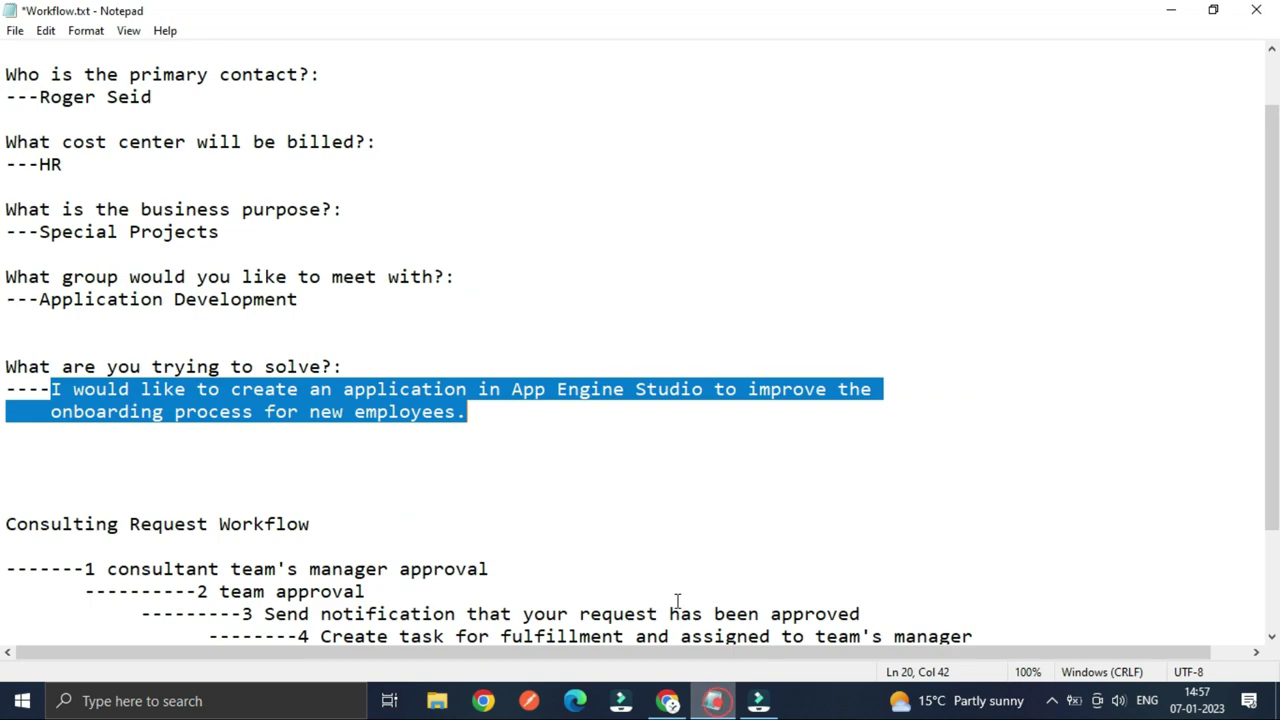
{"action": "left_click", "coordinate": [562, 386]}
{"action": "scroll", "coordinate": [511, 368], "scroll_direction": "up", "scroll_amount": 1}
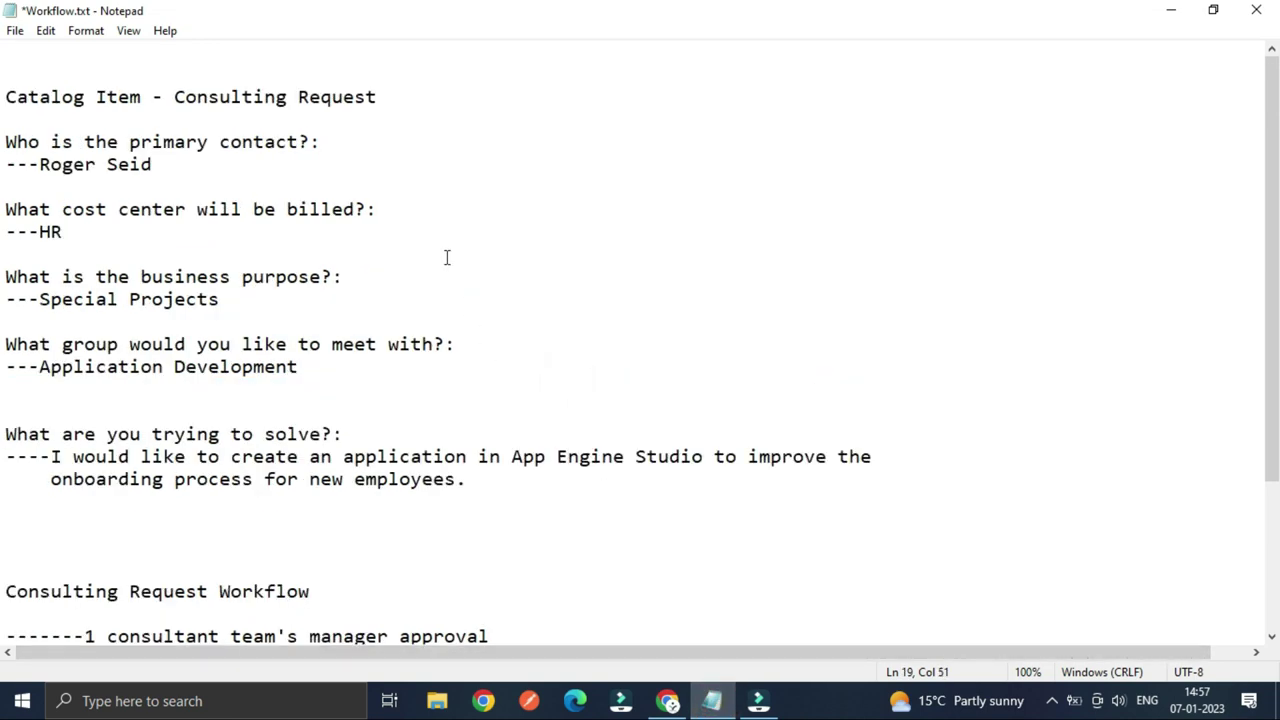
{"action": "left_click_drag", "start_coordinate": [174, 96], "coordinate": [406, 89]}
{"action": "left_click", "coordinate": [445, 130]}
{"action": "scroll", "coordinate": [523, 232], "scroll_direction": "down", "scroll_amount": 2}
{"action": "scroll", "coordinate": [270, 430], "scroll_direction": "down", "scroll_amount": 1}
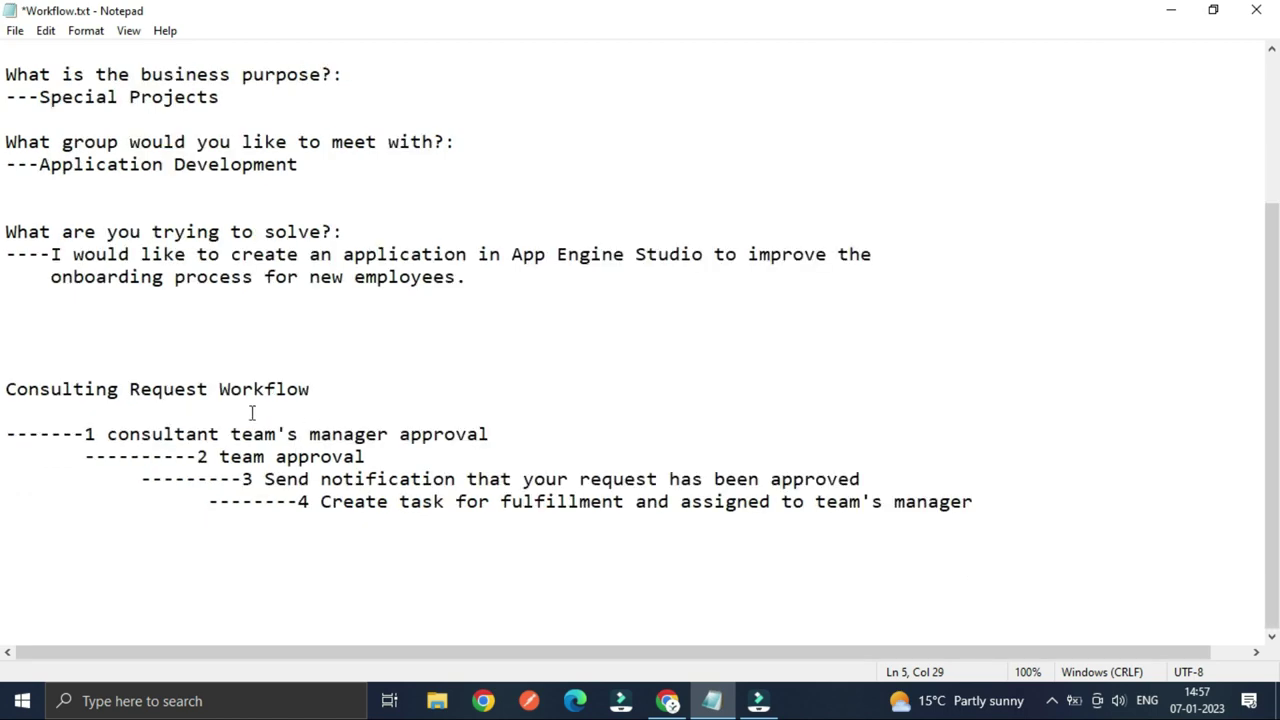
{"action": "scroll", "coordinate": [209, 416], "scroll_direction": "up", "scroll_amount": 3}
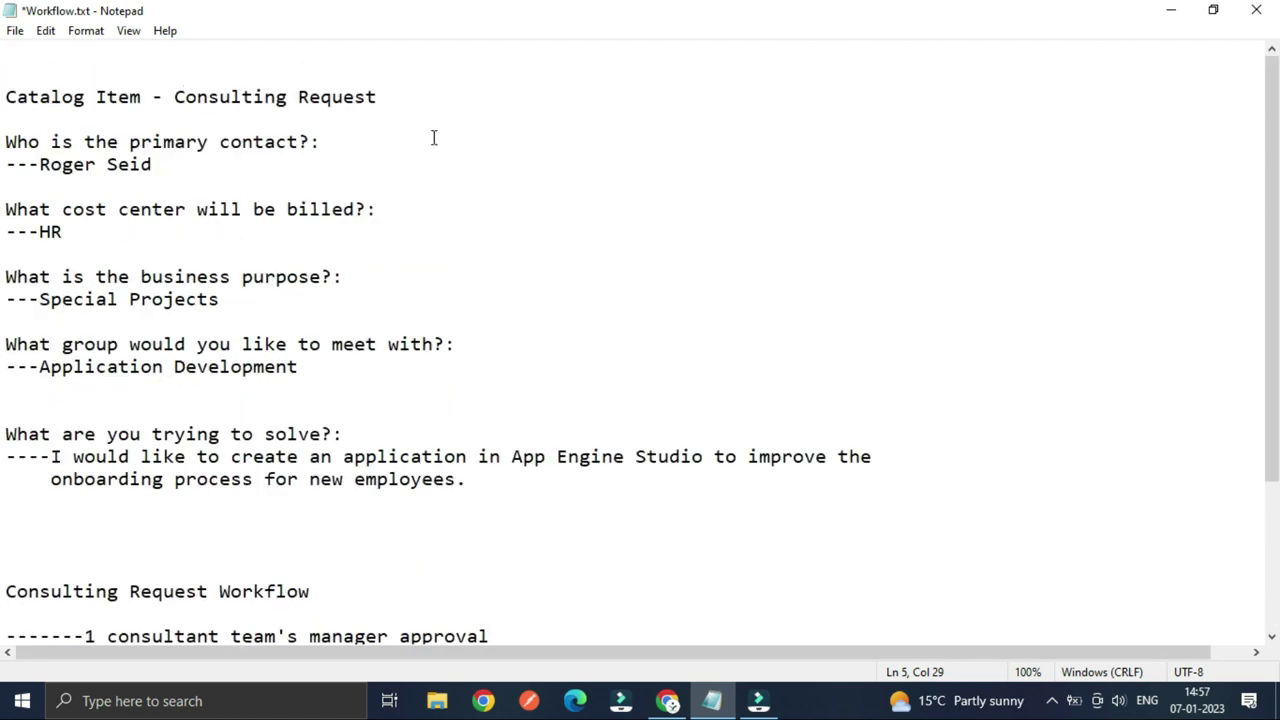
{"action": "left_click", "coordinate": [404, 180]}
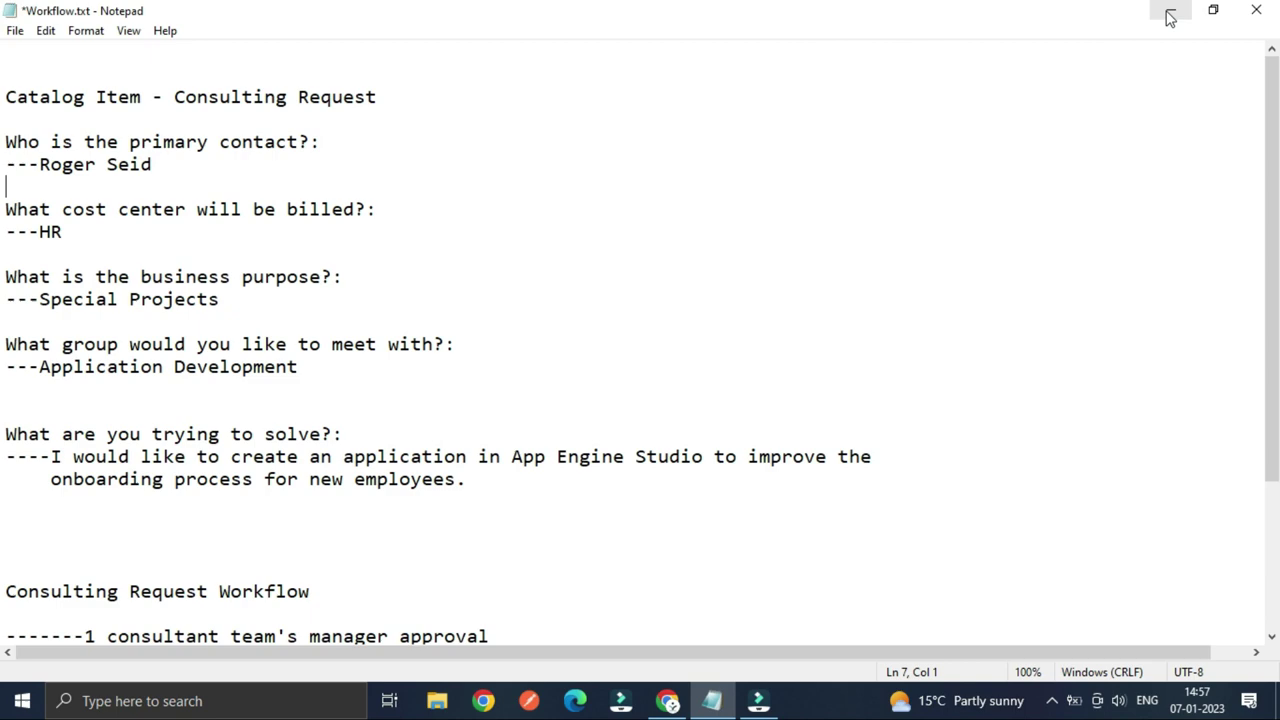
{"action": "scroll", "coordinate": [560, 300], "scroll_direction": "down", "scroll_amount": 3}
{"action": "scroll", "coordinate": [557, 303], "scroll_direction": "up", "scroll_amount": 3}
{"action": "left_click", "coordinate": [1171, 10]}
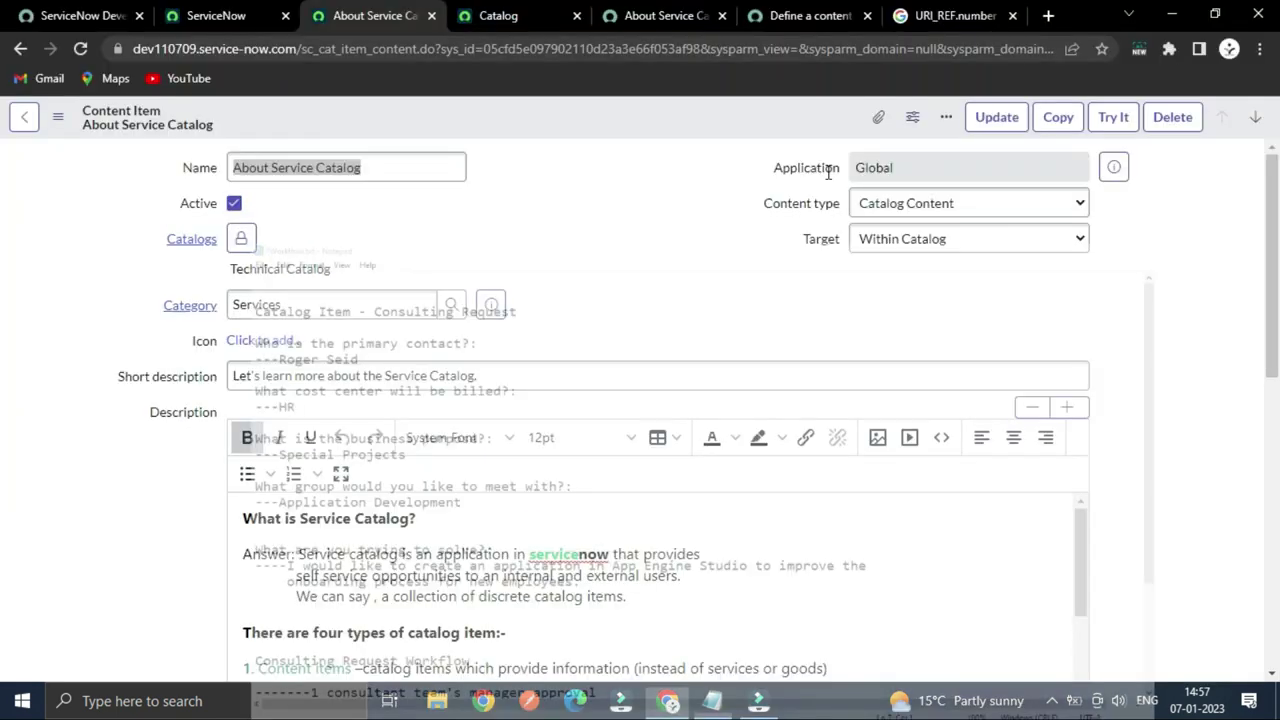
- Switch to the ServiceNow home page and clear the navigator's filter text
{"action": "left_click", "coordinate": [195, 16]}
{"action": "left_click", "coordinate": [150, 170]}
{"action": "key", "text": "ctrl+a"}
{"action": "key", "text": "BackSpace"}
{"action": "type", "text": "catalog item"}
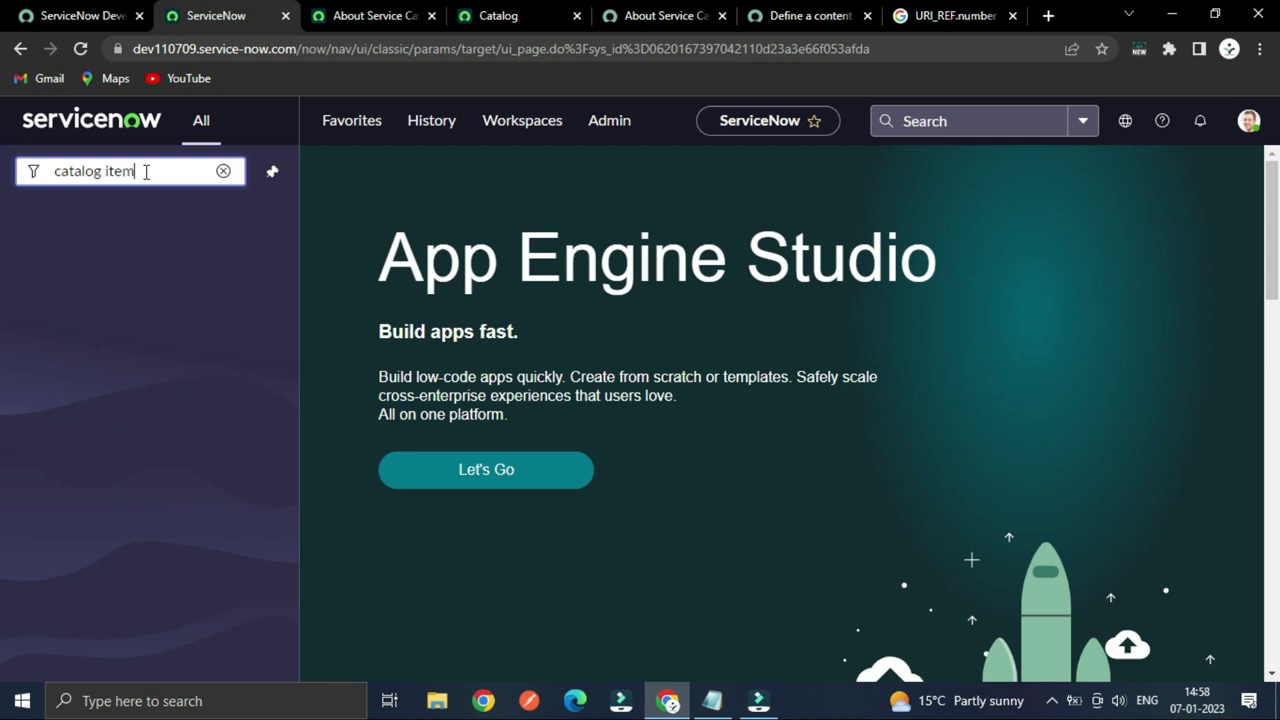
{"action": "key", "text": "BackSpace"}
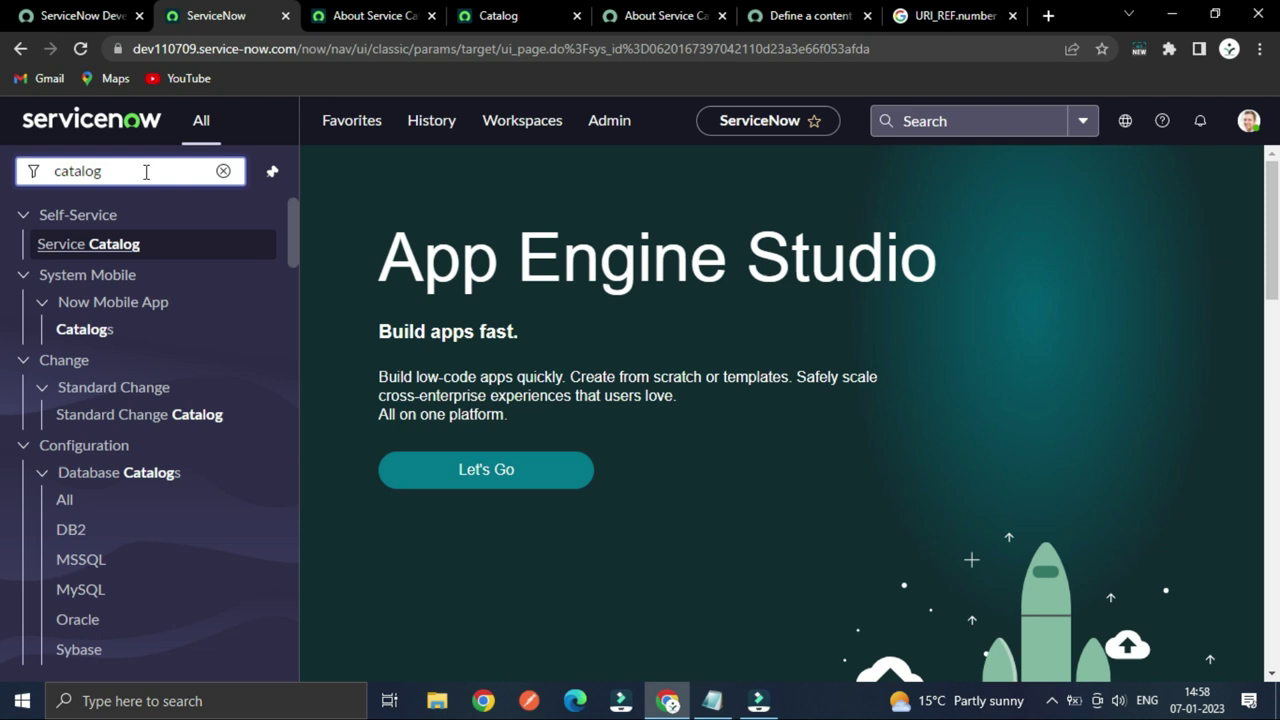
{"action": "key", "text": "BackSpace"}
{"action": "key", "text": "BackSpace"}
{"action": "key", "text": "BackSpace"}
{"action": "key", "text": "BackSpace"}
{"action": "key", "text": "BackSpace"}
{"action": "key", "text": "BackSpace"}
{"action": "key", "text": "BackSpace"}
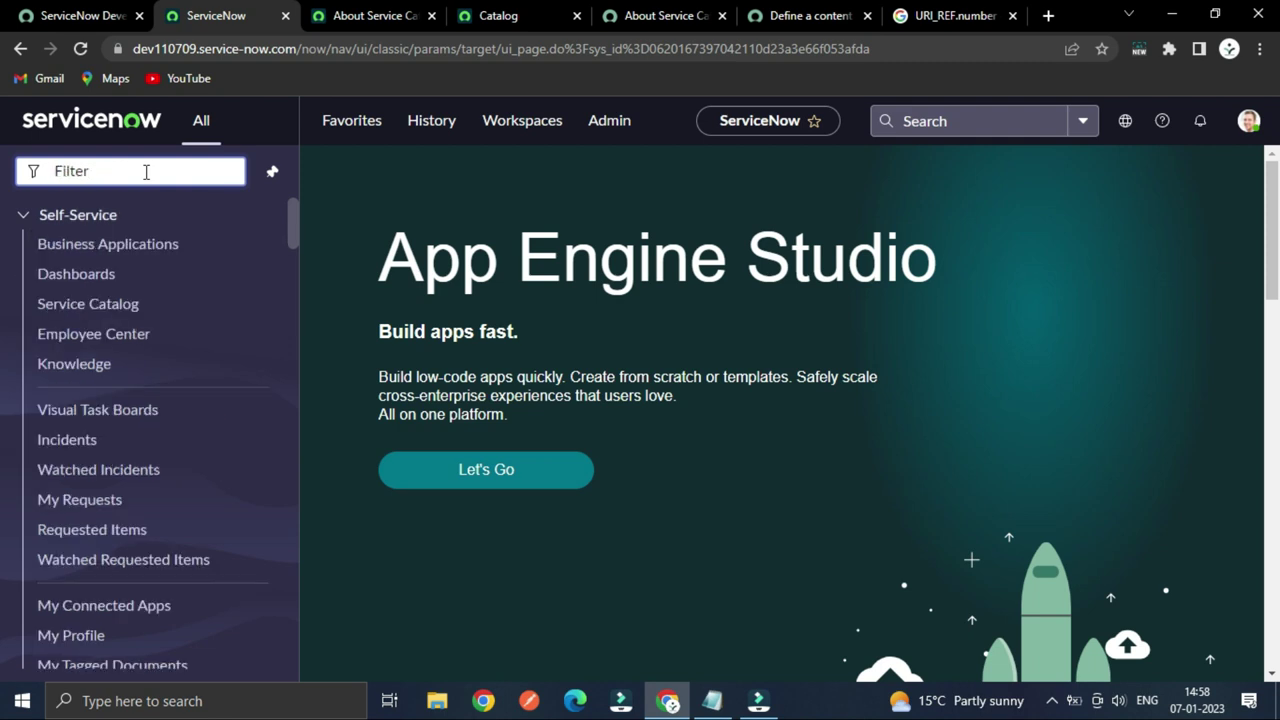
- Filter the navigator for "maintain it" and open Maintain Items in a new browser tab placed beside the ServiceNow home page
{"action": "type", "text": "mai"}
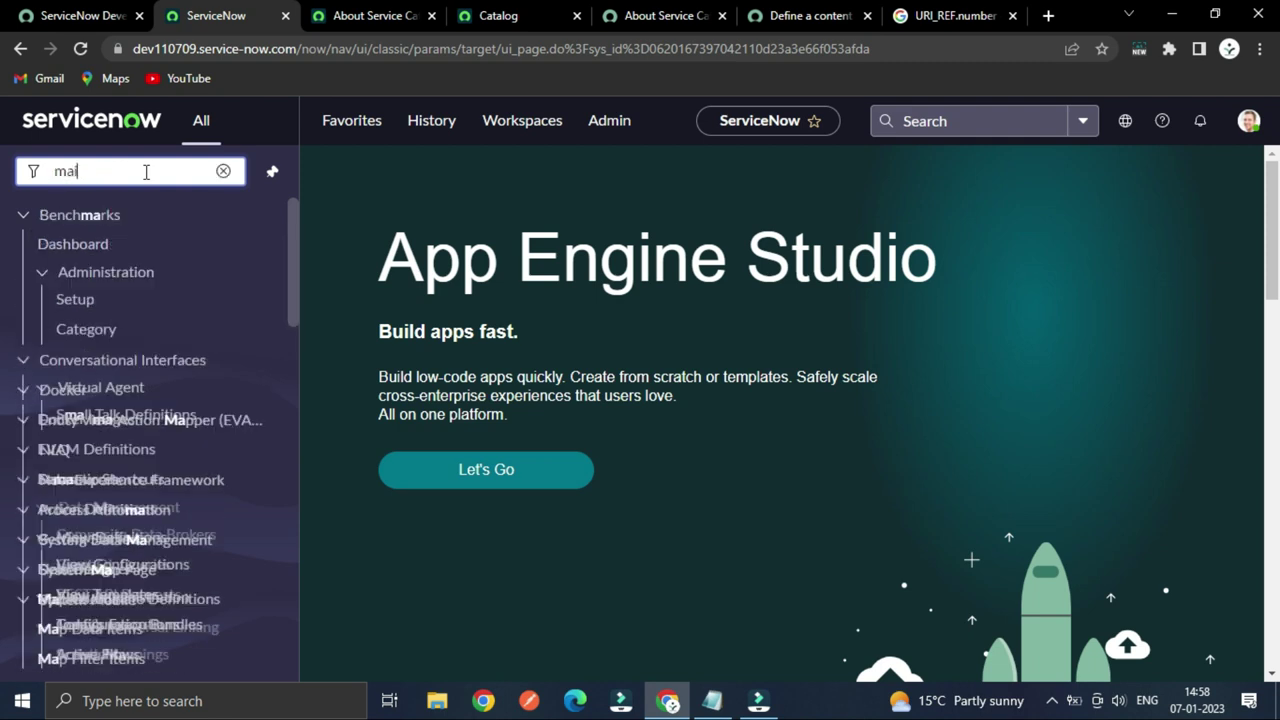
{"action": "type", "text": "ntain i"}
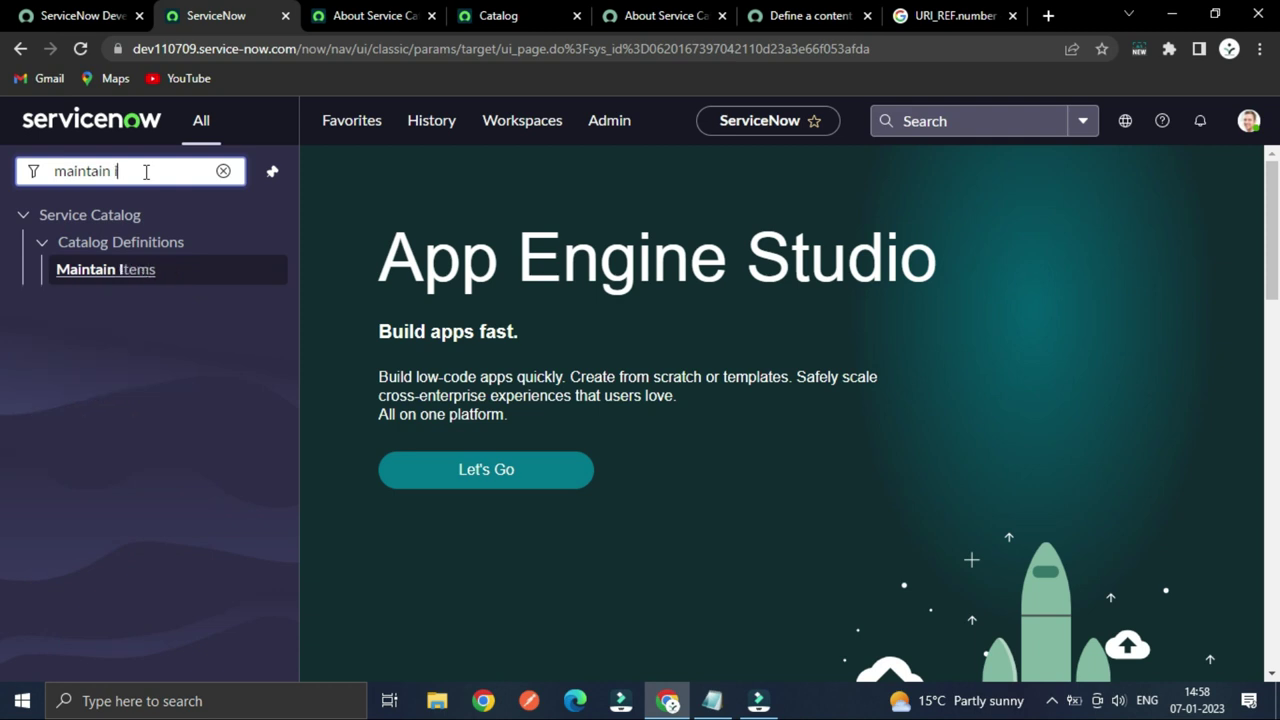
{"action": "right_click", "coordinate": [118, 276]}
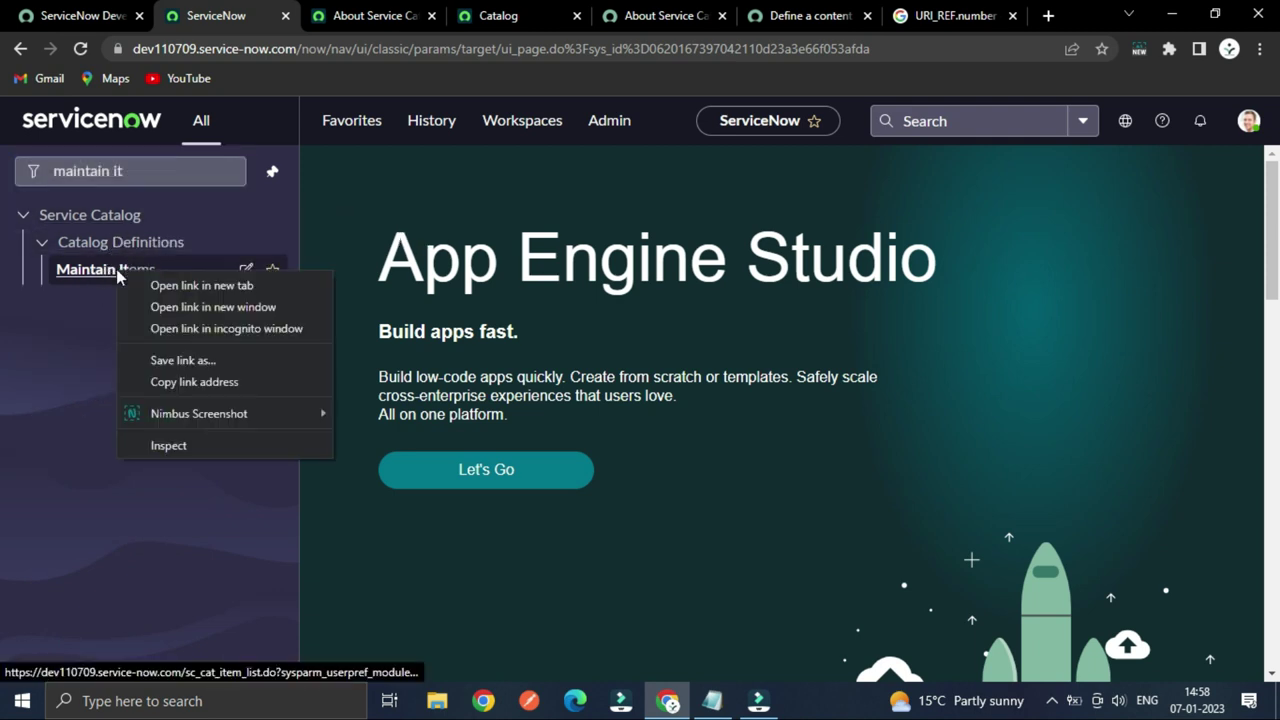
{"action": "left_click", "coordinate": [190, 284]}
{"action": "left_click_drag", "start_coordinate": [433, 17], "coordinate": [300, 10]}
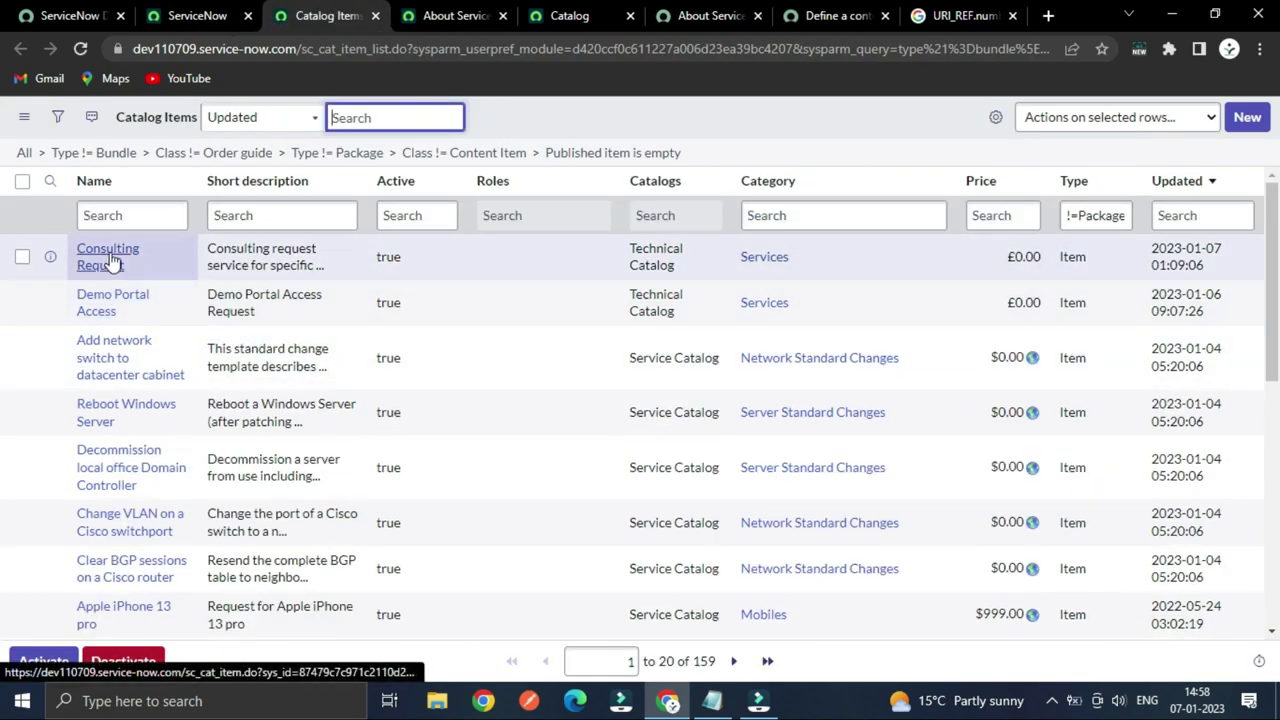
- Open the Consulting Request catalog item and inspect its Name and Catalogs fields
{"action": "left_click", "coordinate": [112, 259]}
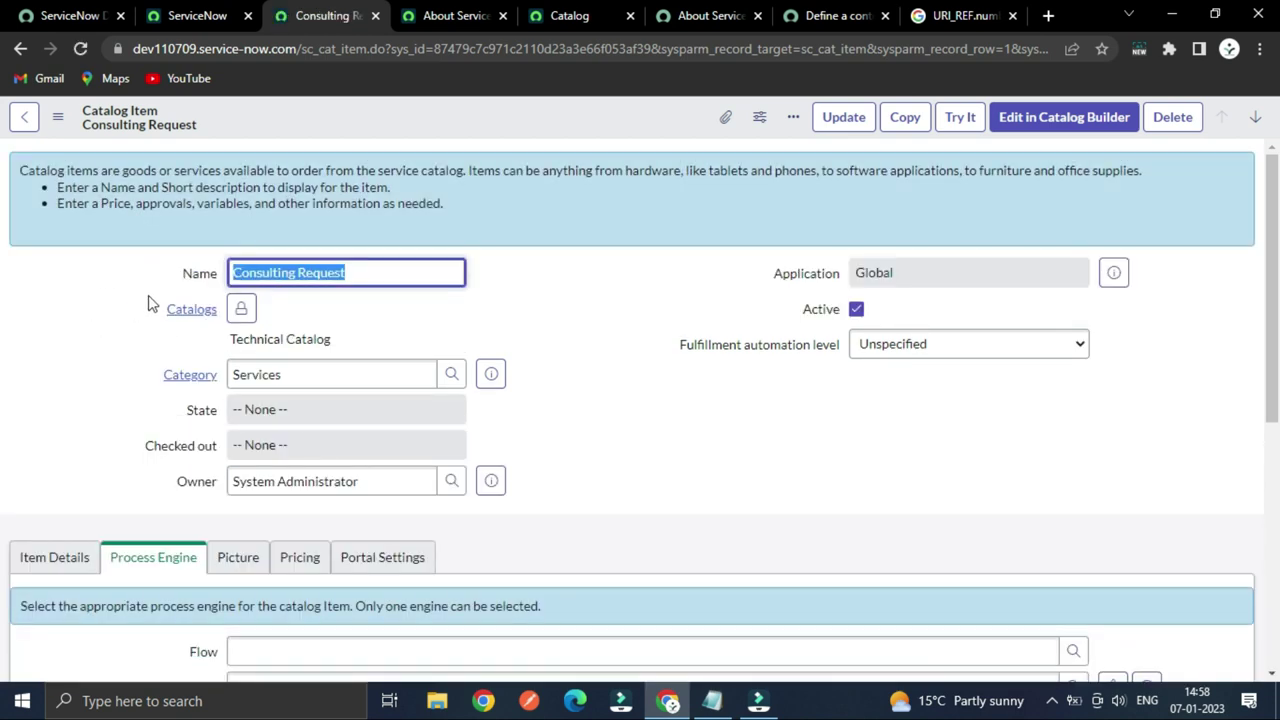
{"action": "left_click", "coordinate": [118, 308]}
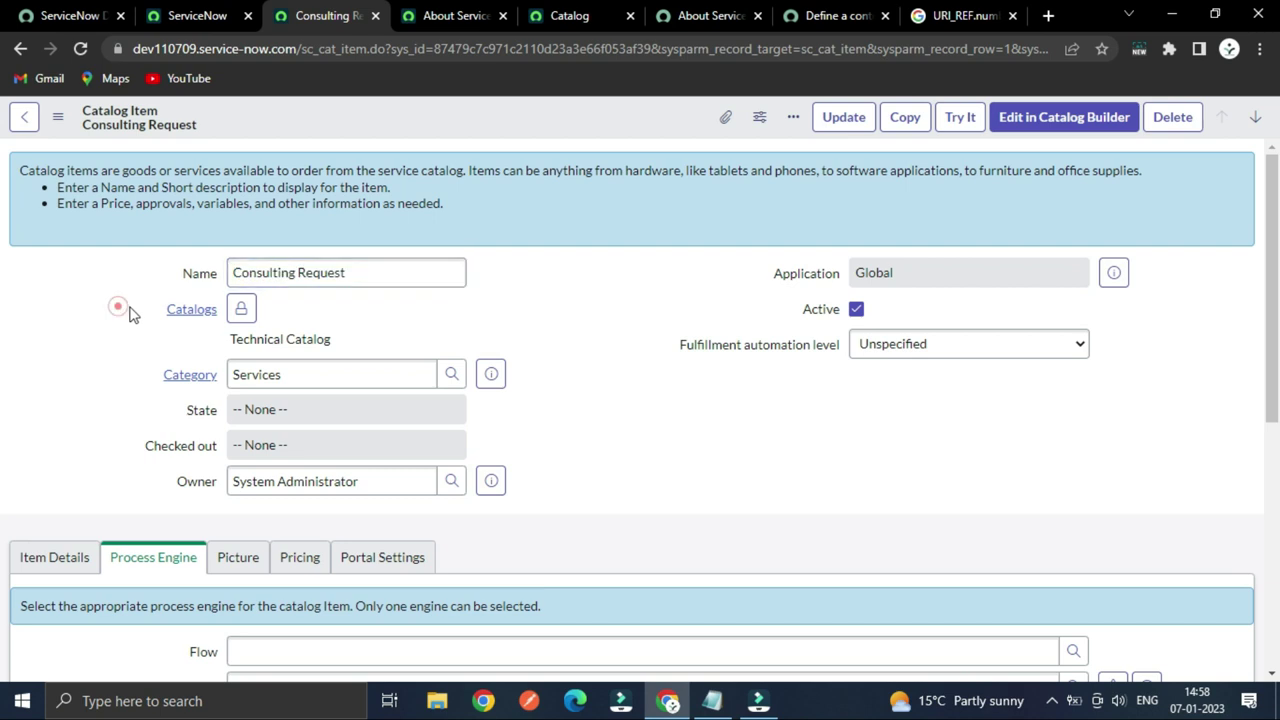
{"action": "triple_click", "coordinate": [231, 273]}
{"action": "left_click", "coordinate": [412, 338]}
{"action": "left_click", "coordinate": [562, 12]}
{"action": "left_click", "coordinate": [330, 12]}
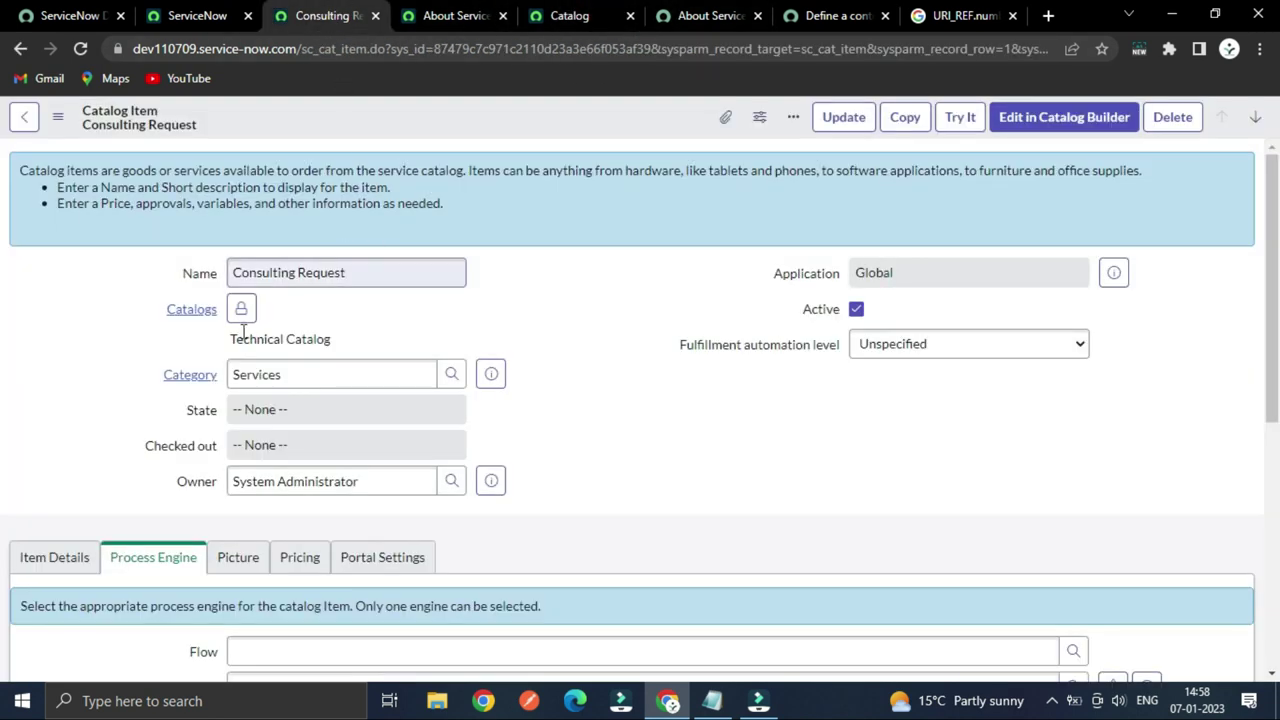
{"action": "left_click", "coordinate": [101, 317]}
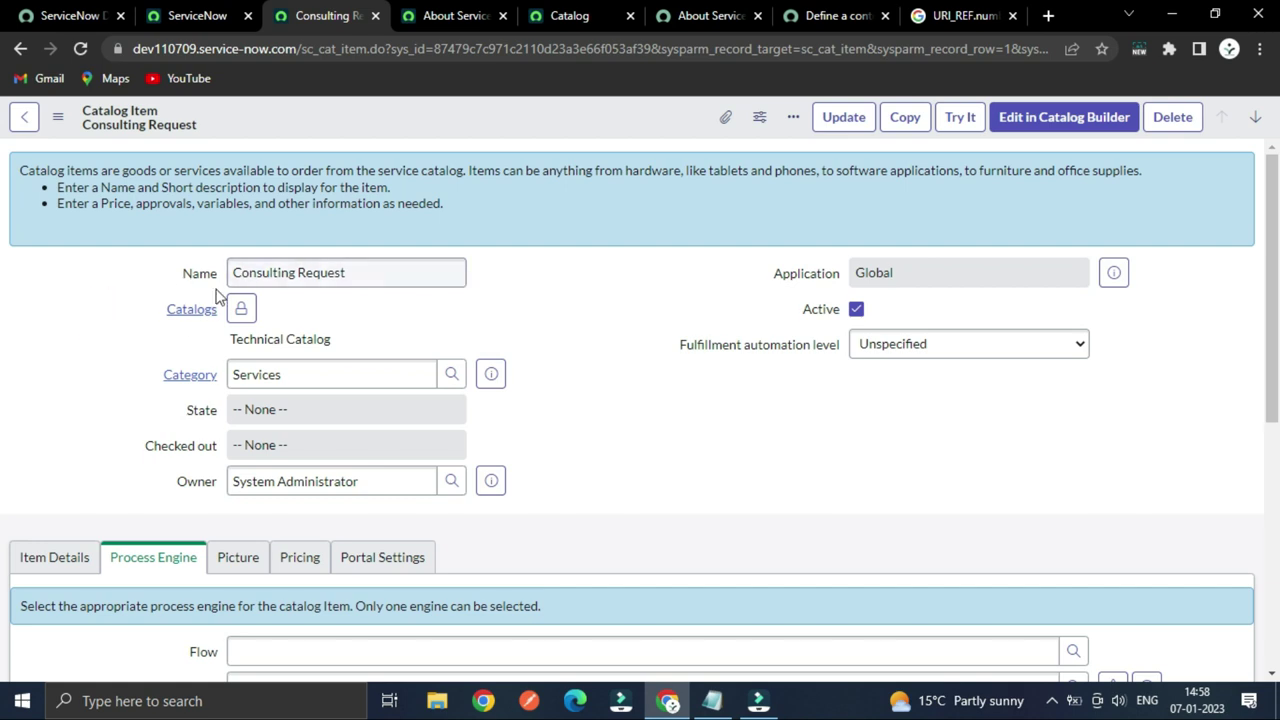
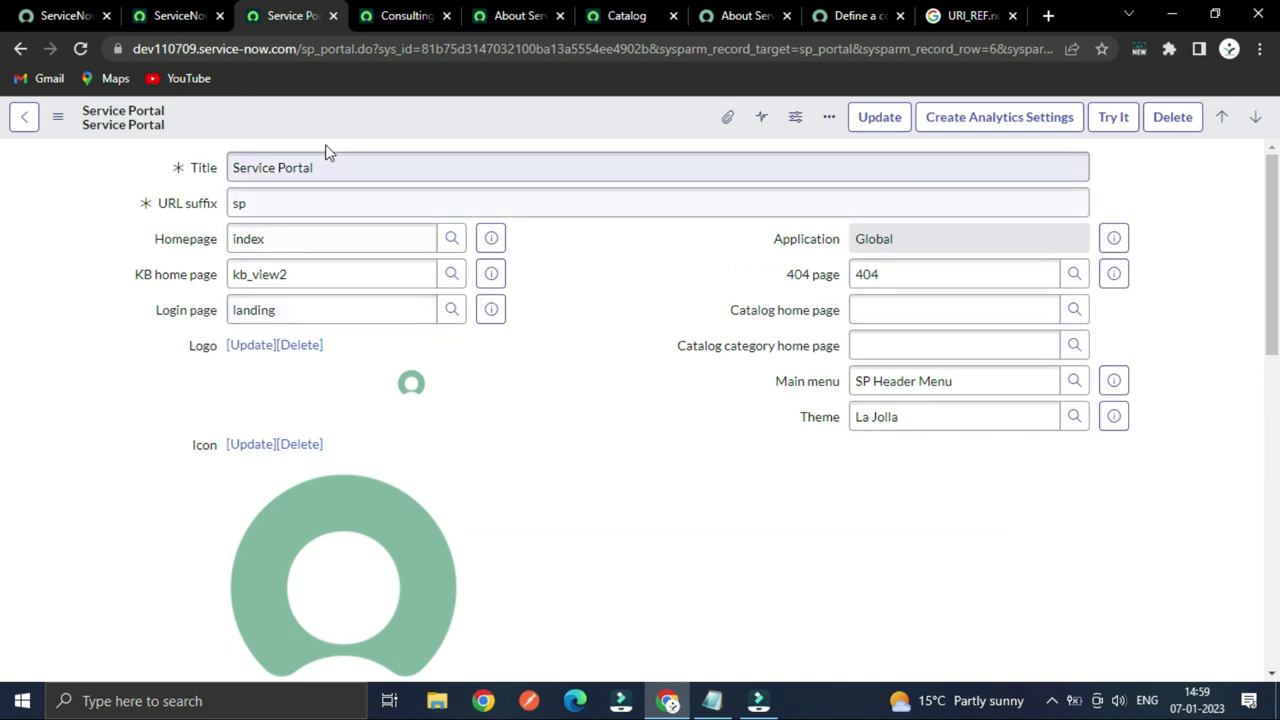
- Examine which catalogs are assigned to the portal in the Service Portal record's Catalogs related list
{"action": "scroll", "coordinate": [150, 320], "scroll_direction": "down", "scroll_amount": 10}
{"action": "scroll", "coordinate": [160, 350], "scroll_direction": "down", "scroll_amount": 3}
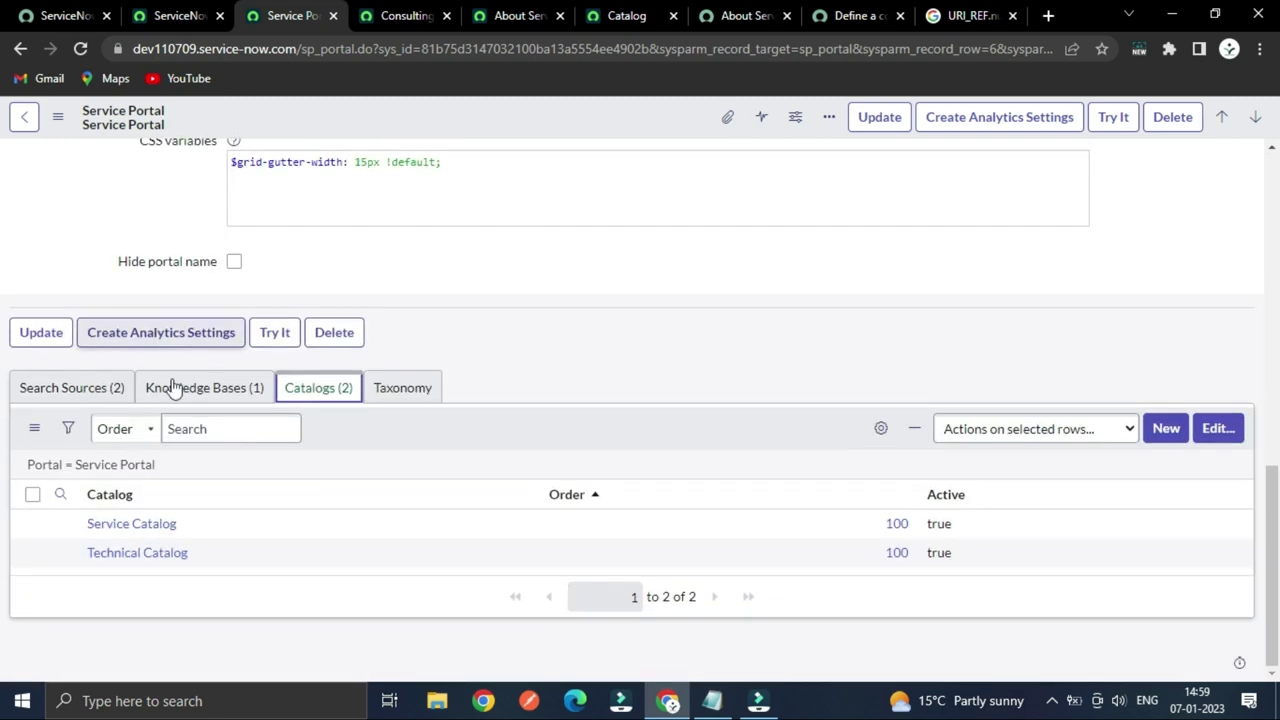
{"action": "scroll", "coordinate": [163, 509], "scroll_direction": "up", "scroll_amount": 4}
- Switch to the About Service Catalog page in the service portal and open the portal's catalog home page
{"action": "left_click", "coordinate": [470, 18]}
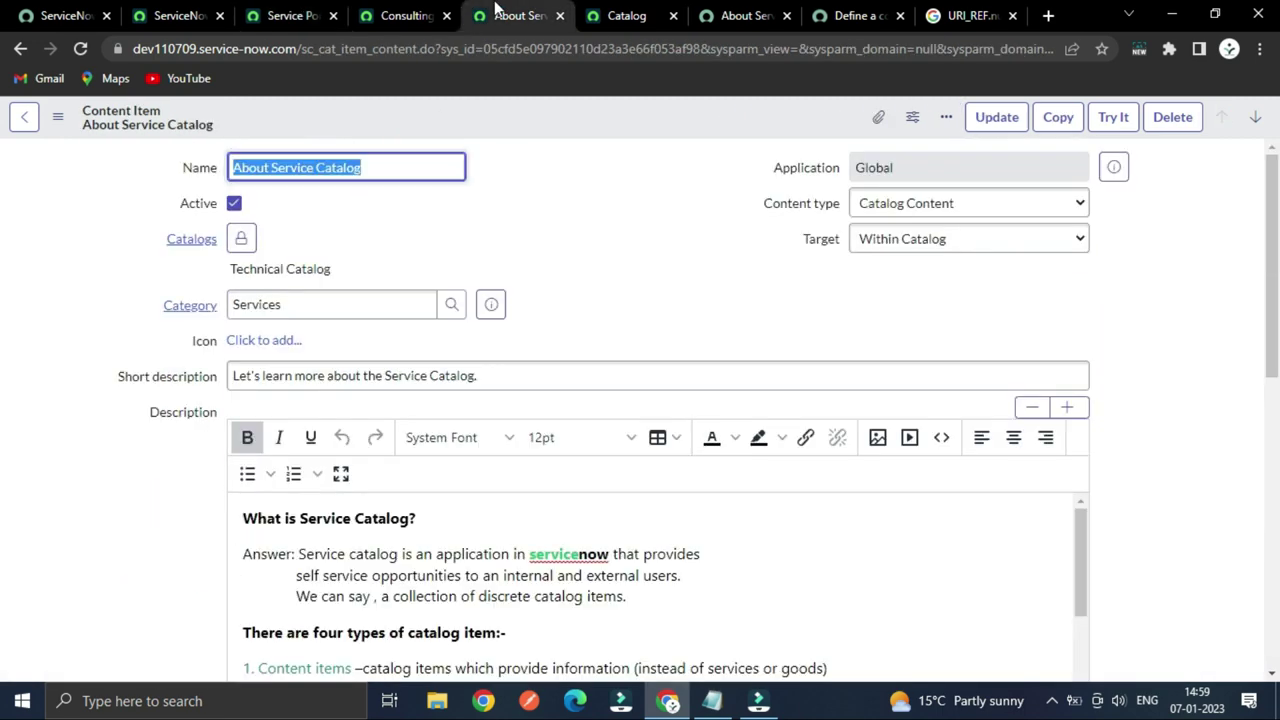
{"action": "left_click", "coordinate": [625, 16]}
{"action": "left_click", "coordinate": [752, 16]}
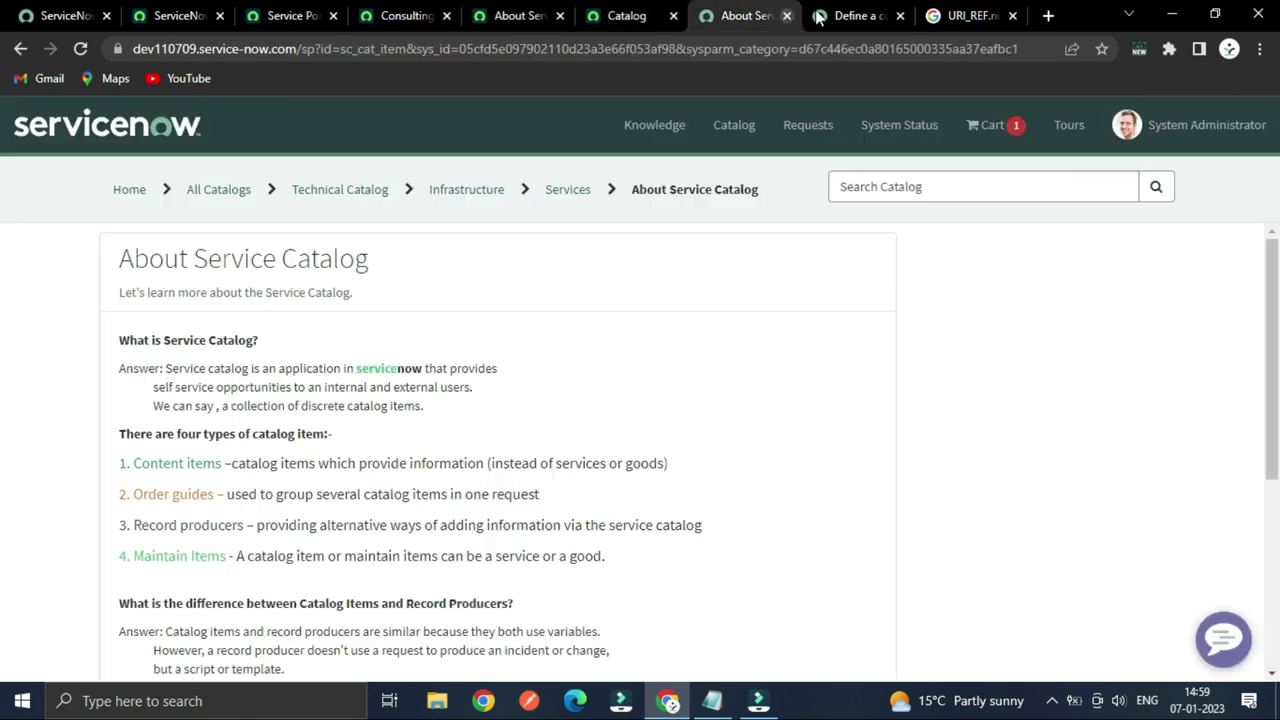
{"action": "left_click", "coordinate": [733, 130]}
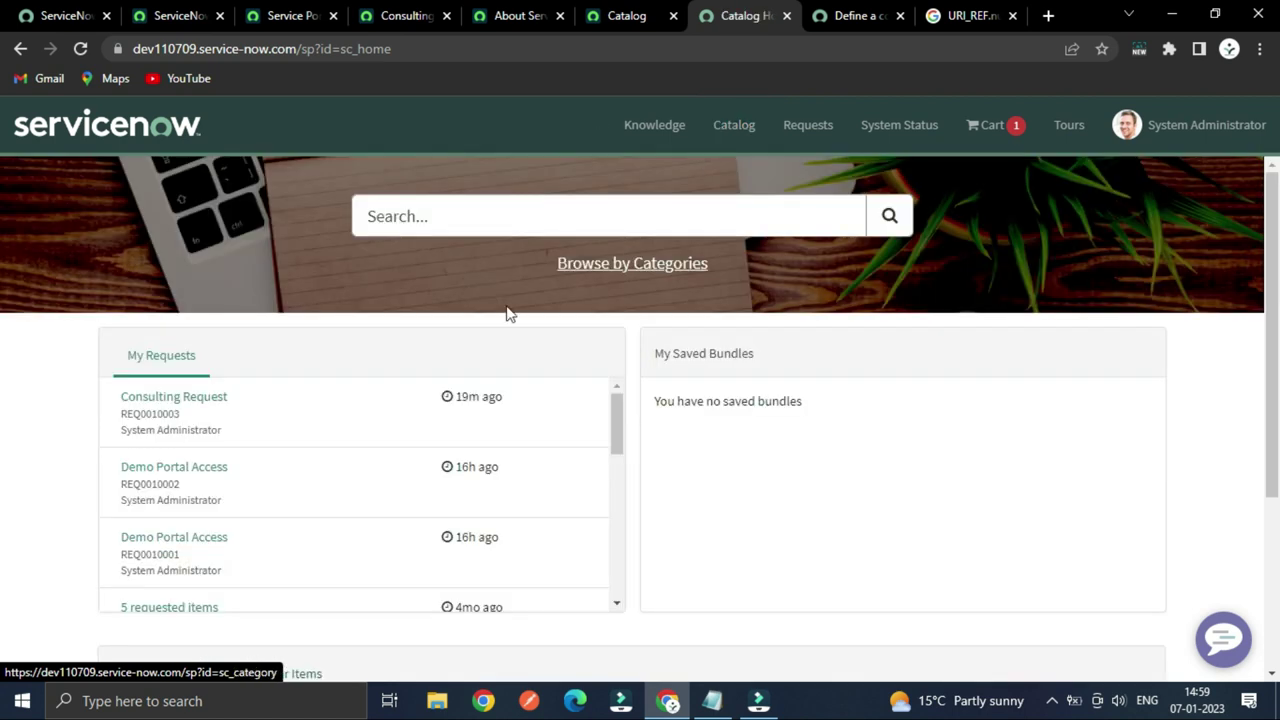
- Look over the catalog home page's requests and recent items, and browse the catalog by categories
{"action": "scroll", "coordinate": [490, 320], "scroll_direction": "down", "scroll_amount": 5}
{"action": "scroll", "coordinate": [447, 450], "scroll_direction": "up", "scroll_amount": 2}
{"action": "scroll", "coordinate": [543, 374], "scroll_direction": "up", "scroll_amount": 5}
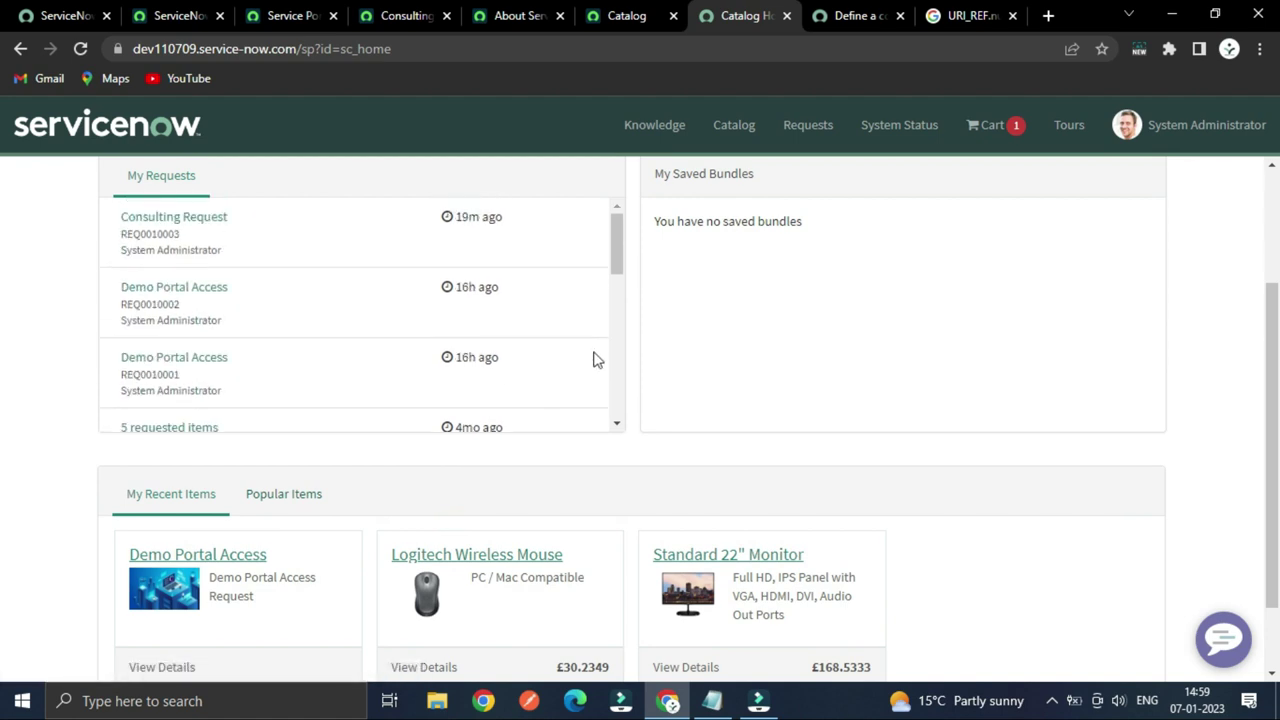
{"action": "scroll", "coordinate": [616, 350], "scroll_direction": "up", "scroll_amount": 2}
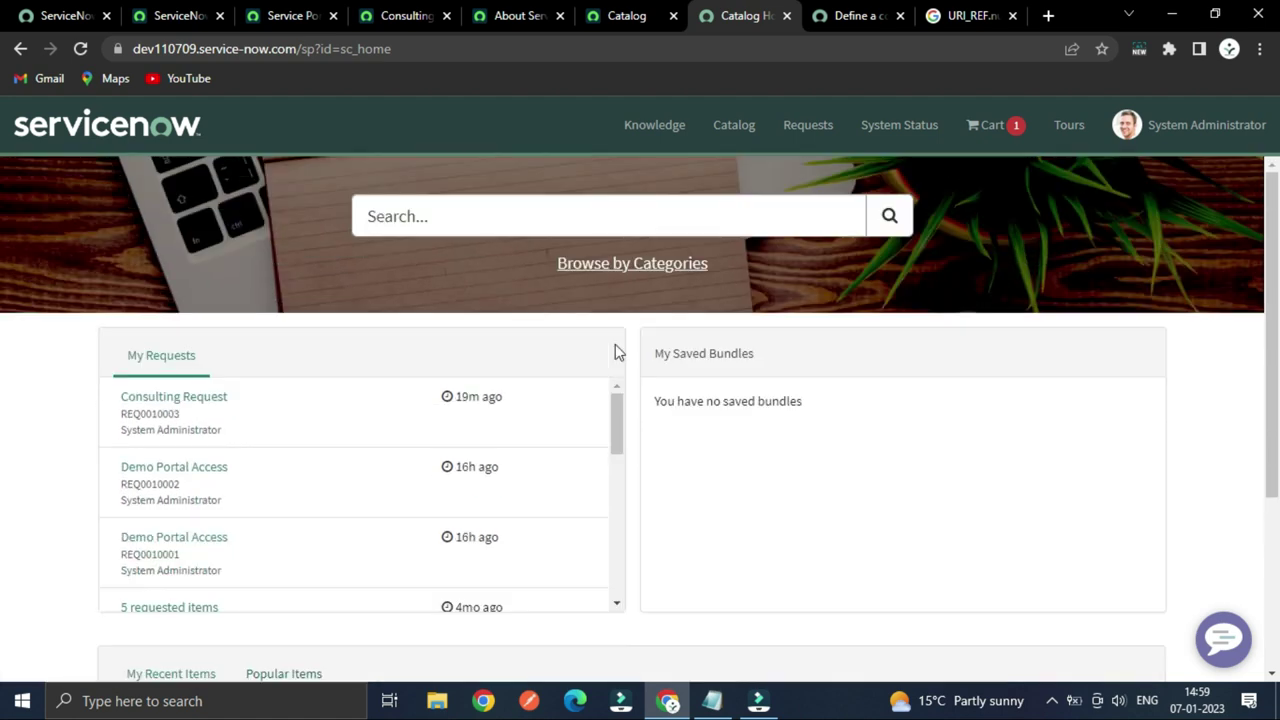
{"action": "left_click", "coordinate": [641, 265]}
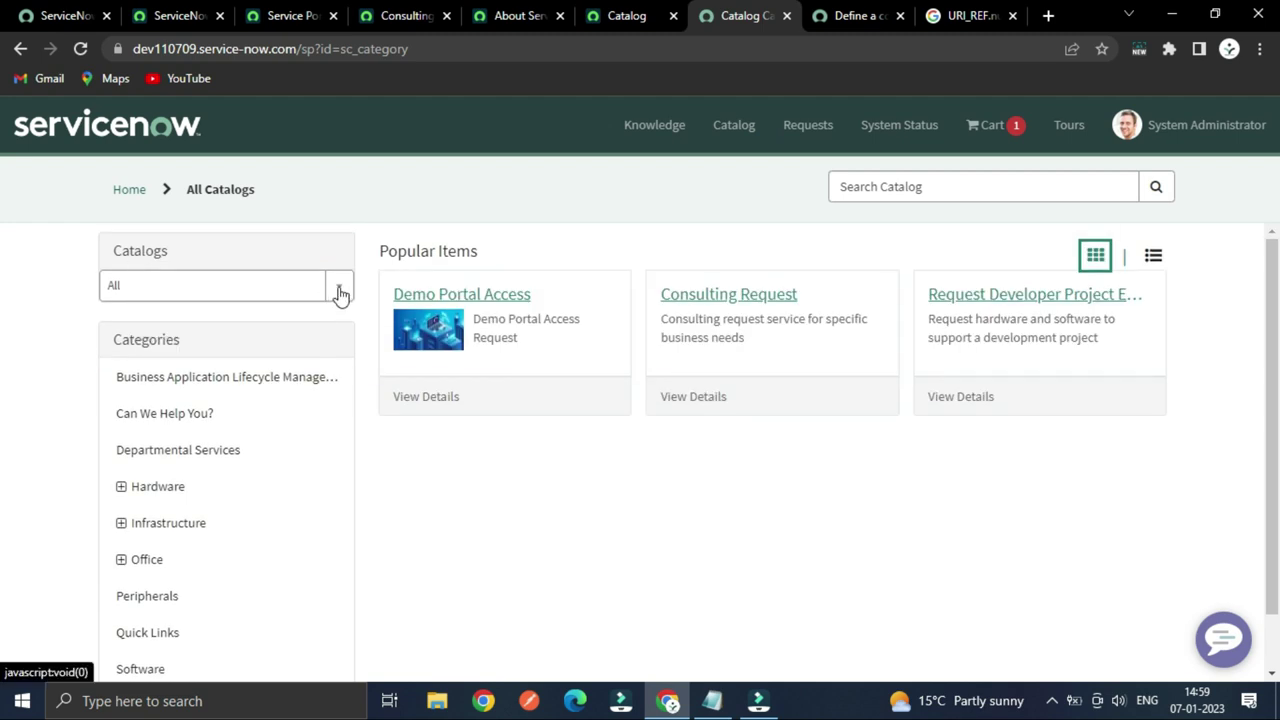
- Limit the portal's catalog view to Technical Catalog and open the Services category under Infrastructure
{"action": "left_click", "coordinate": [340, 291]}
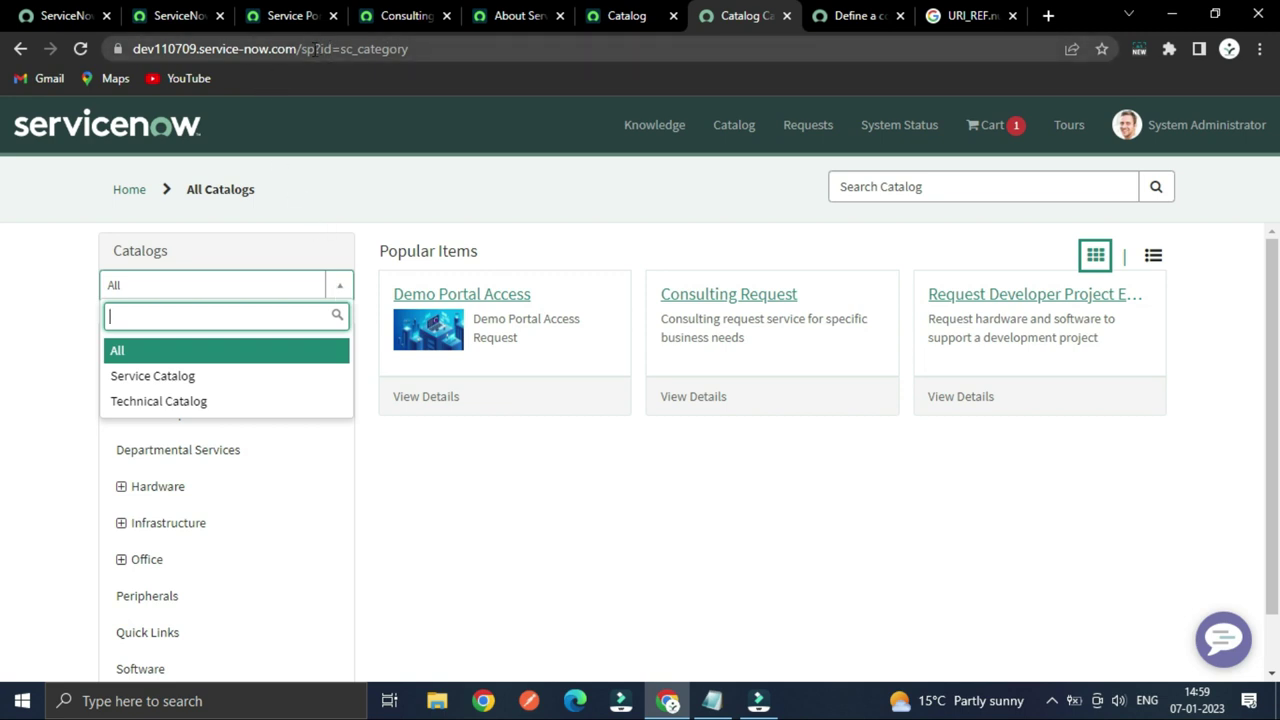
{"action": "left_click", "coordinate": [185, 401]}
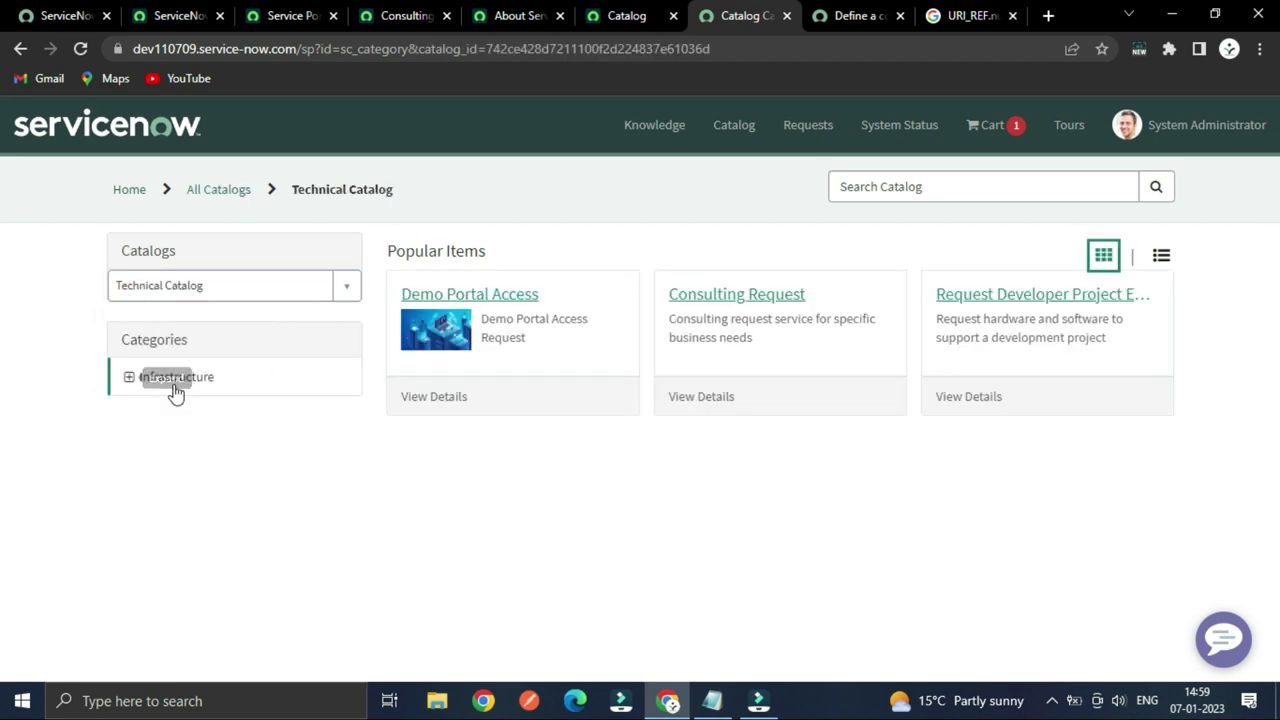
{"action": "left_click", "coordinate": [130, 378]}
{"action": "left_click", "coordinate": [168, 424]}
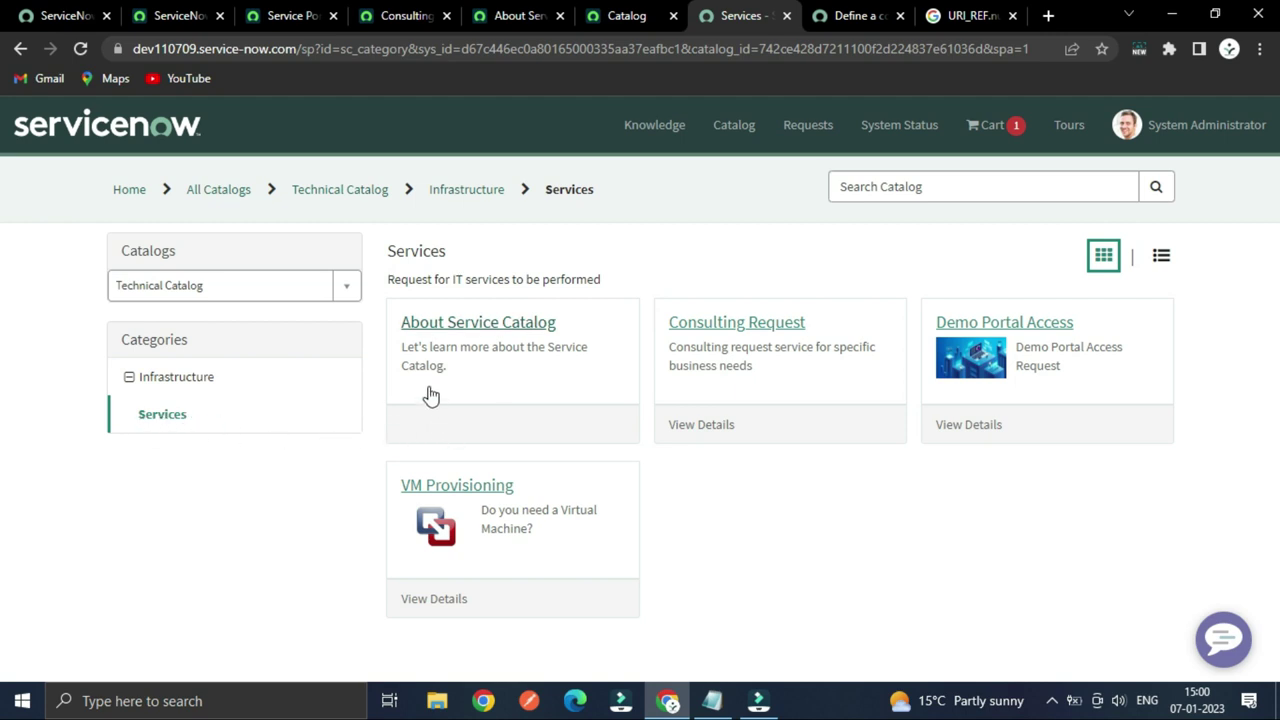
- Return to the Consulting Request record and examine its Item Details down to the Meta field
{"action": "left_click", "coordinate": [401, 12]}
{"action": "scroll", "coordinate": [549, 286], "scroll_direction": "down", "scroll_amount": 3}
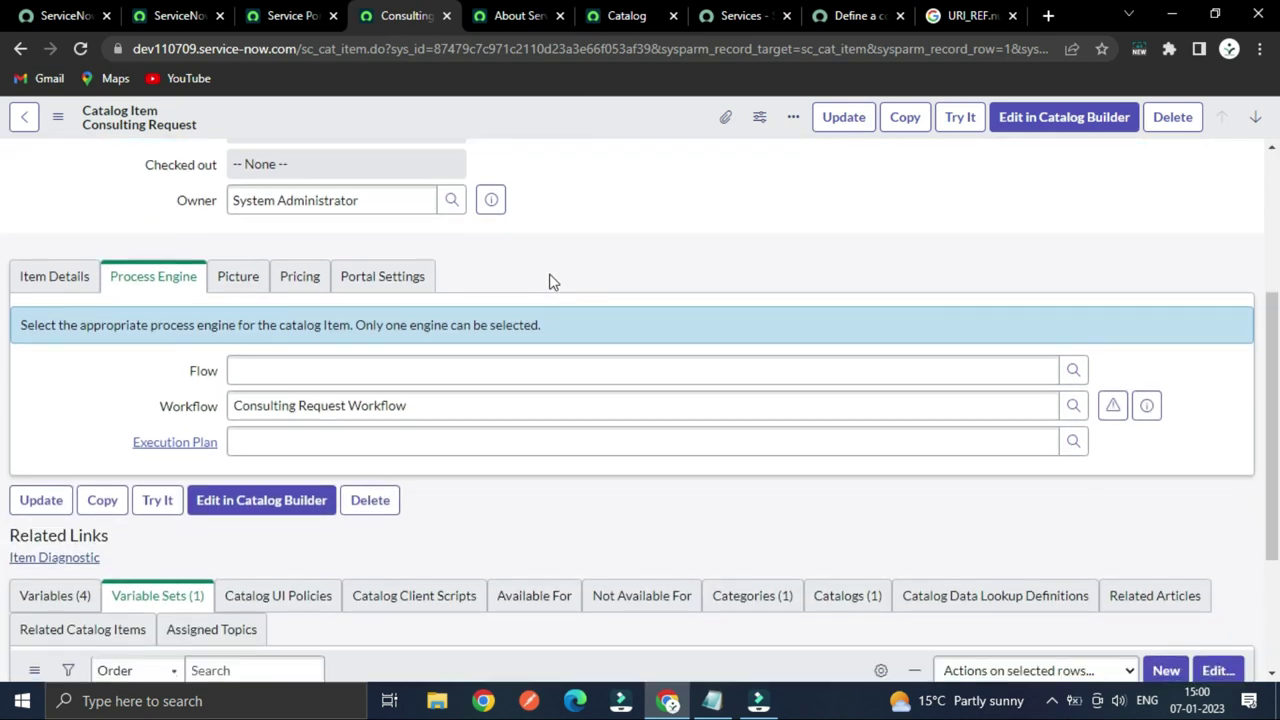
{"action": "left_click", "coordinate": [75, 278]}
{"action": "scroll", "coordinate": [77, 366], "scroll_direction": "down", "scroll_amount": 5}
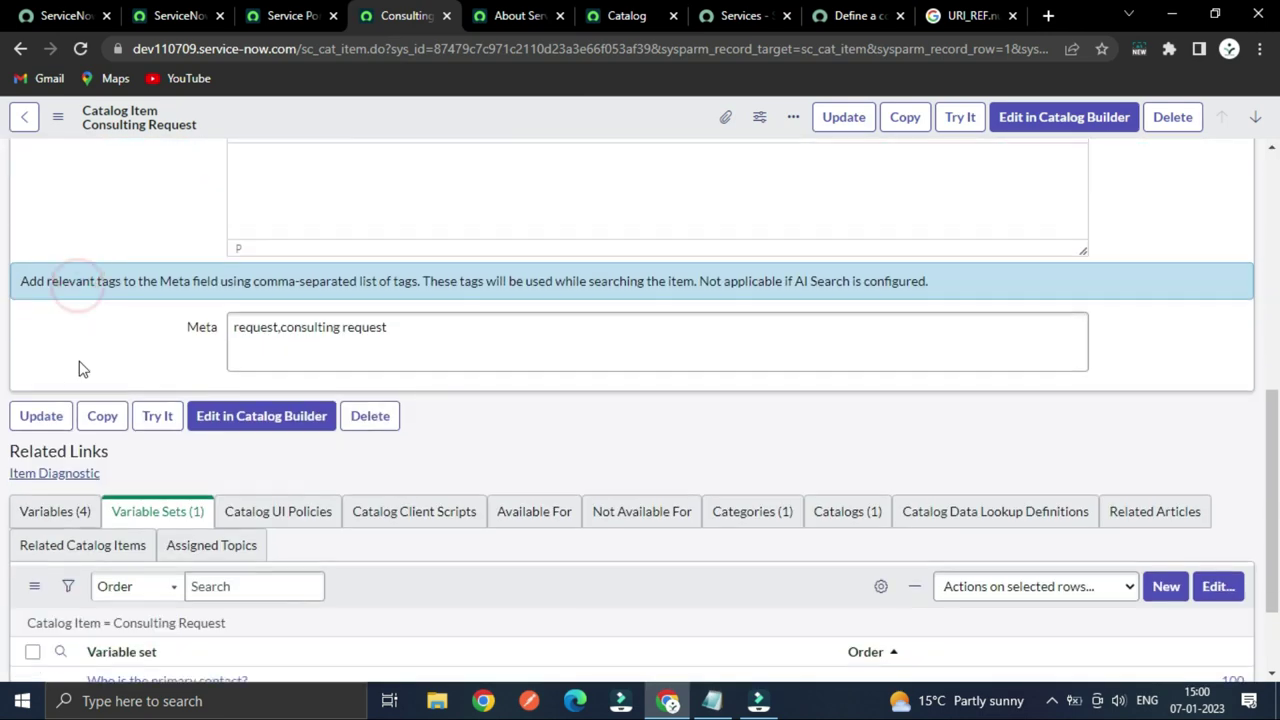
- Look through the Variables and Variable Sets lists of the Consulting Request catalog item
{"action": "left_click", "coordinate": [58, 384]}
{"action": "scroll", "coordinate": [109, 280], "scroll_direction": "up", "scroll_amount": 7}
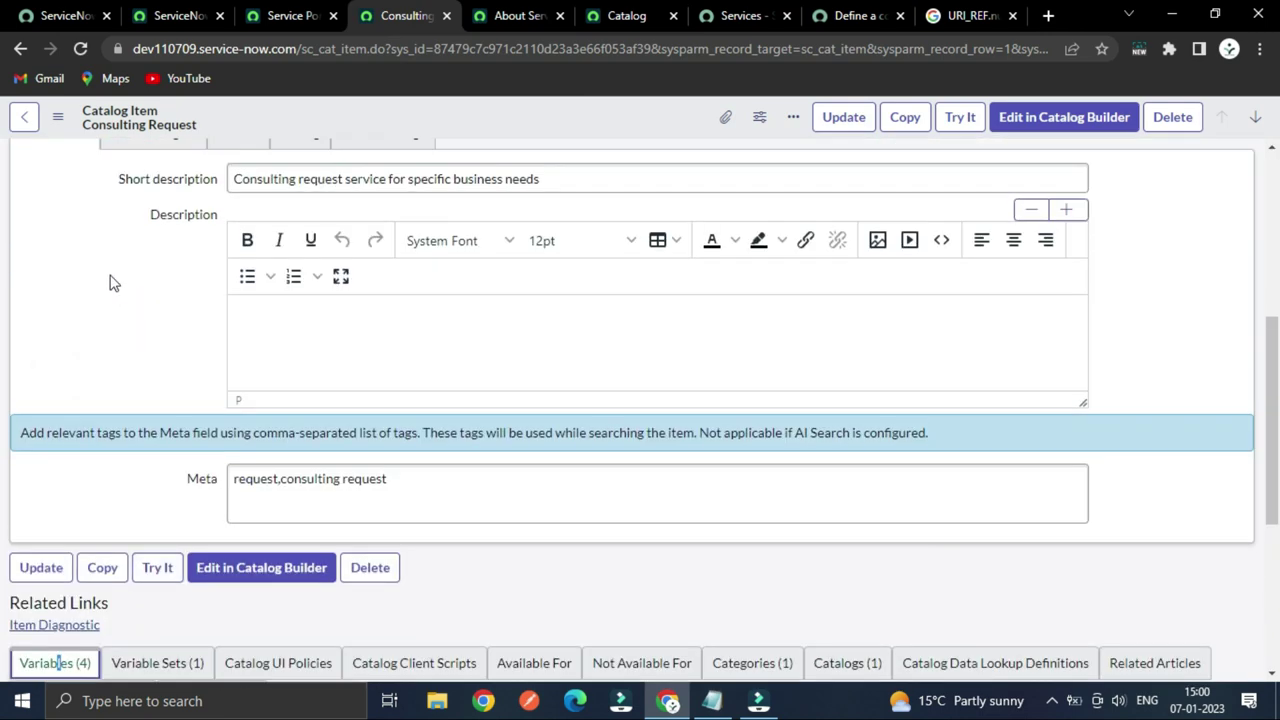
{"action": "scroll", "coordinate": [111, 294], "scroll_direction": "down", "scroll_amount": 4}
{"action": "scroll", "coordinate": [115, 300], "scroll_direction": "down", "scroll_amount": 4}
{"action": "left_click", "coordinate": [147, 292]}
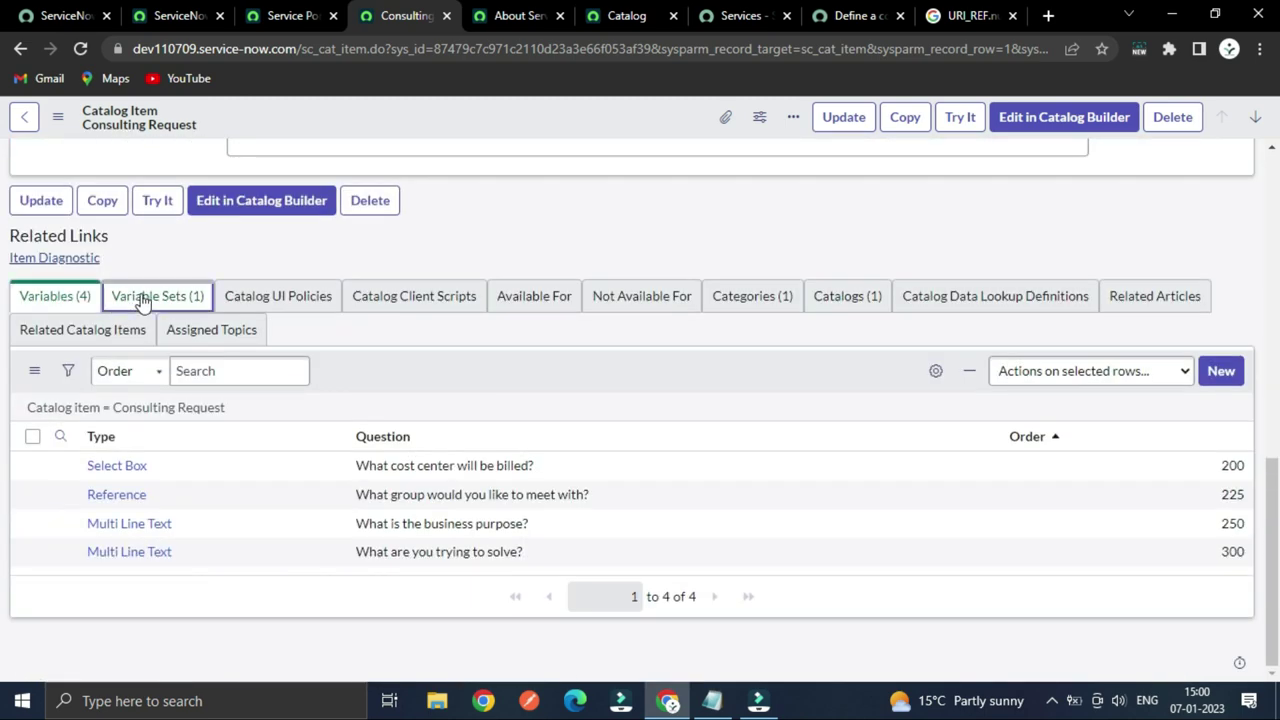
{"action": "left_click", "coordinate": [58, 381]}
{"action": "left_click", "coordinate": [147, 380]}
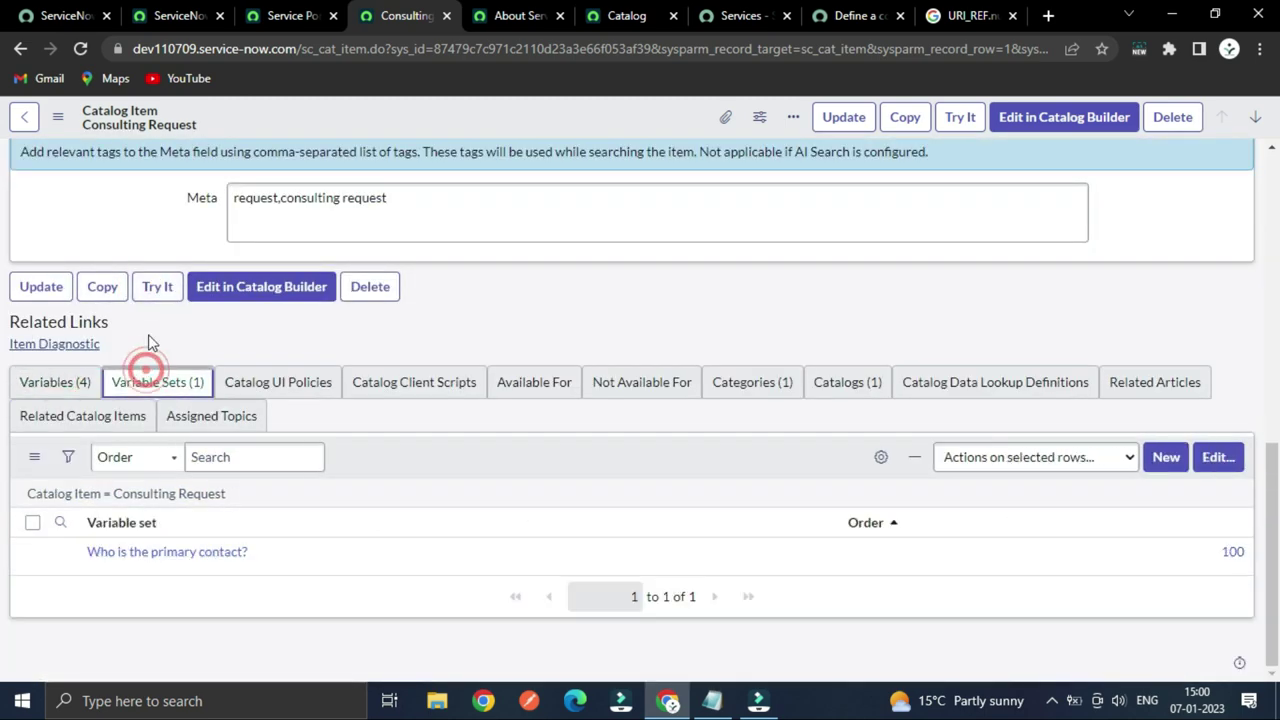
- Open the "Who is the primary contact?" variable set entry in a new browser tab and revisit the item's Variables and Variable Sets lists
{"action": "right_click", "coordinate": [61, 550]}
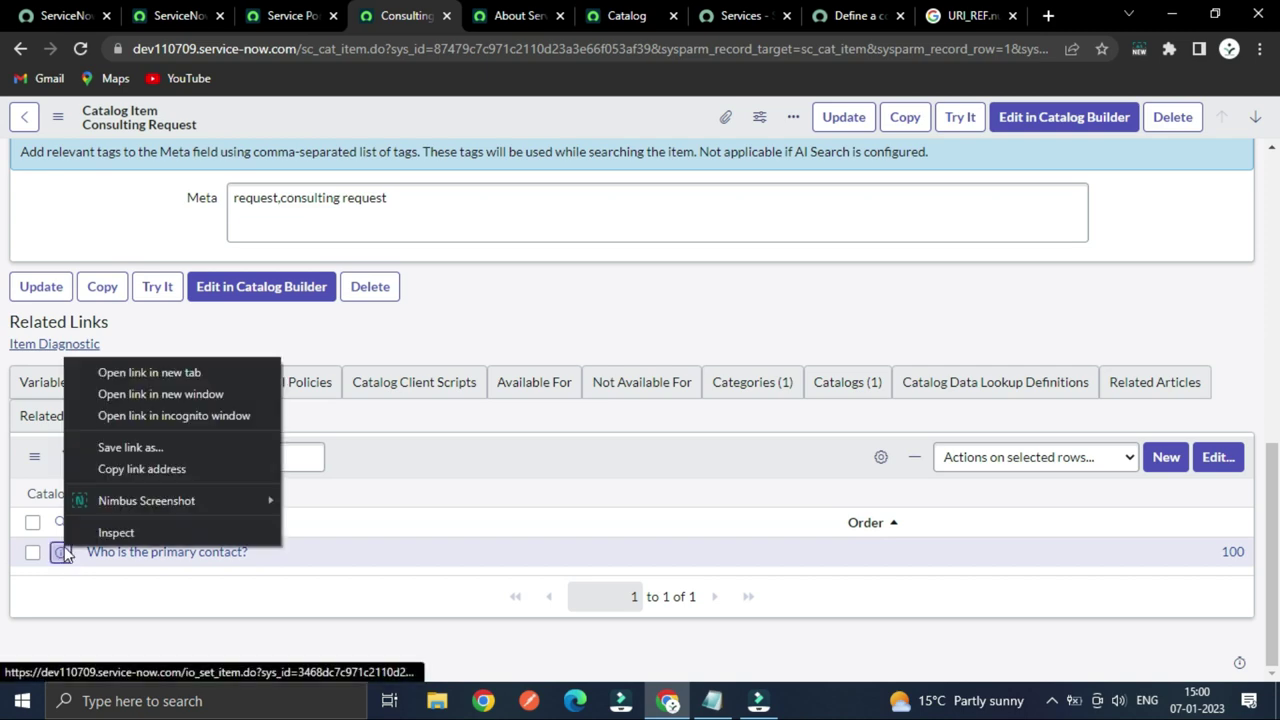
{"action": "left_click", "coordinate": [137, 377]}
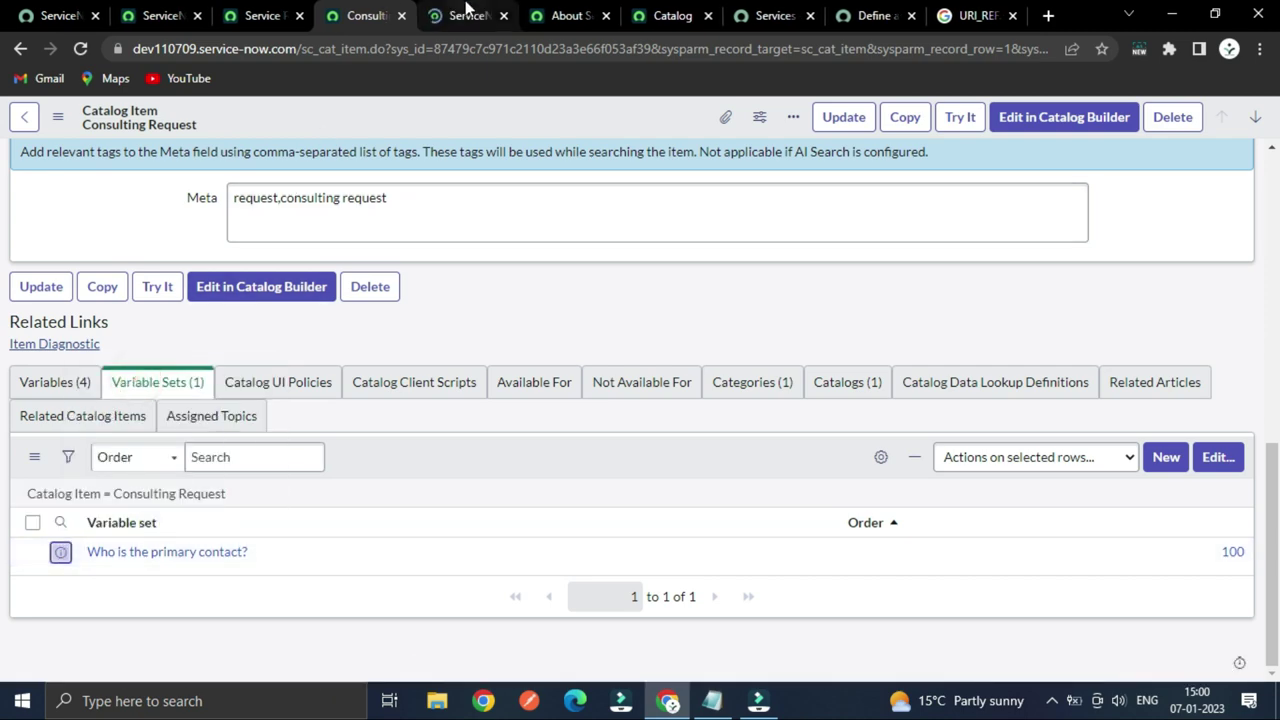
{"action": "scroll", "coordinate": [151, 254], "scroll_direction": "up", "scroll_amount": 3}
{"action": "scroll", "coordinate": [151, 268], "scroll_direction": "down", "scroll_amount": 3}
{"action": "left_click", "coordinate": [64, 383]}
{"action": "left_click", "coordinate": [151, 376]}
{"action": "scroll", "coordinate": [105, 300], "scroll_direction": "up", "scroll_amount": 2}
{"action": "scroll", "coordinate": [106, 350], "scroll_direction": "down", "scroll_amount": 1}
{"action": "left_click", "coordinate": [114, 316]}
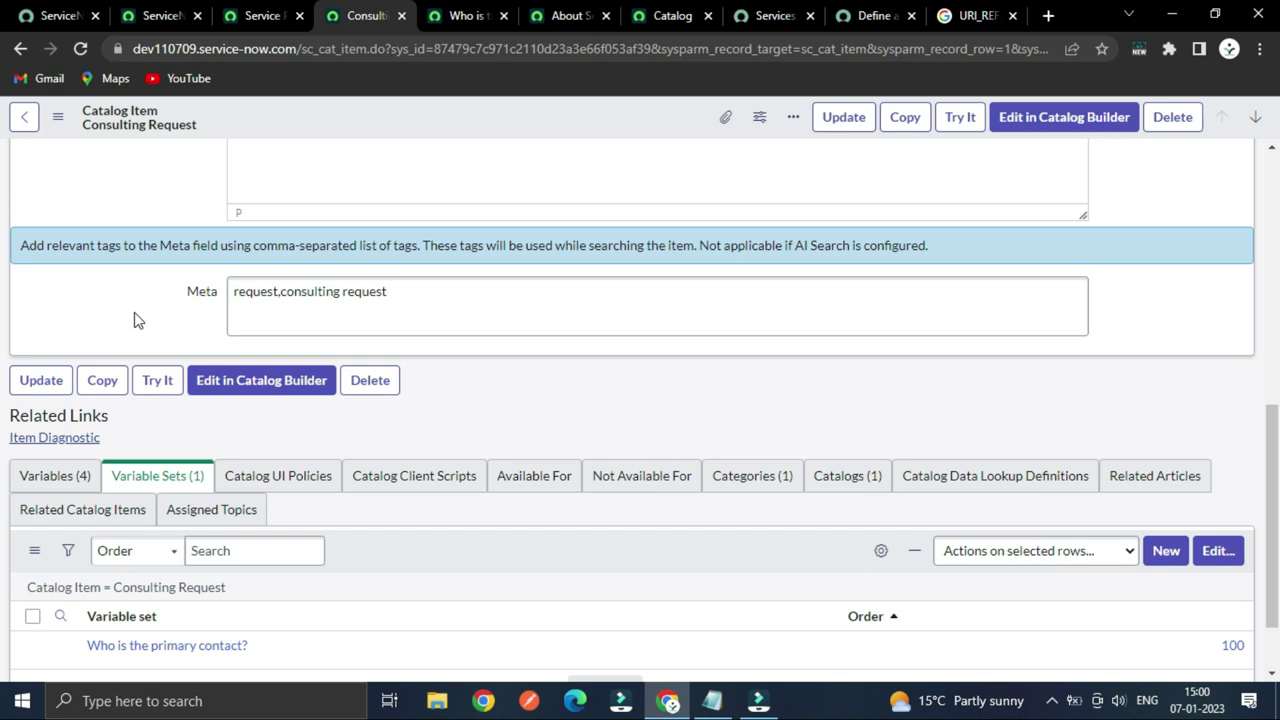
- Switch to the "Who is the primary contact?" entry and open the full variable set record from its reference preview
{"action": "left_click", "coordinate": [449, 18]}
{"action": "left_click", "coordinate": [331, 297]}
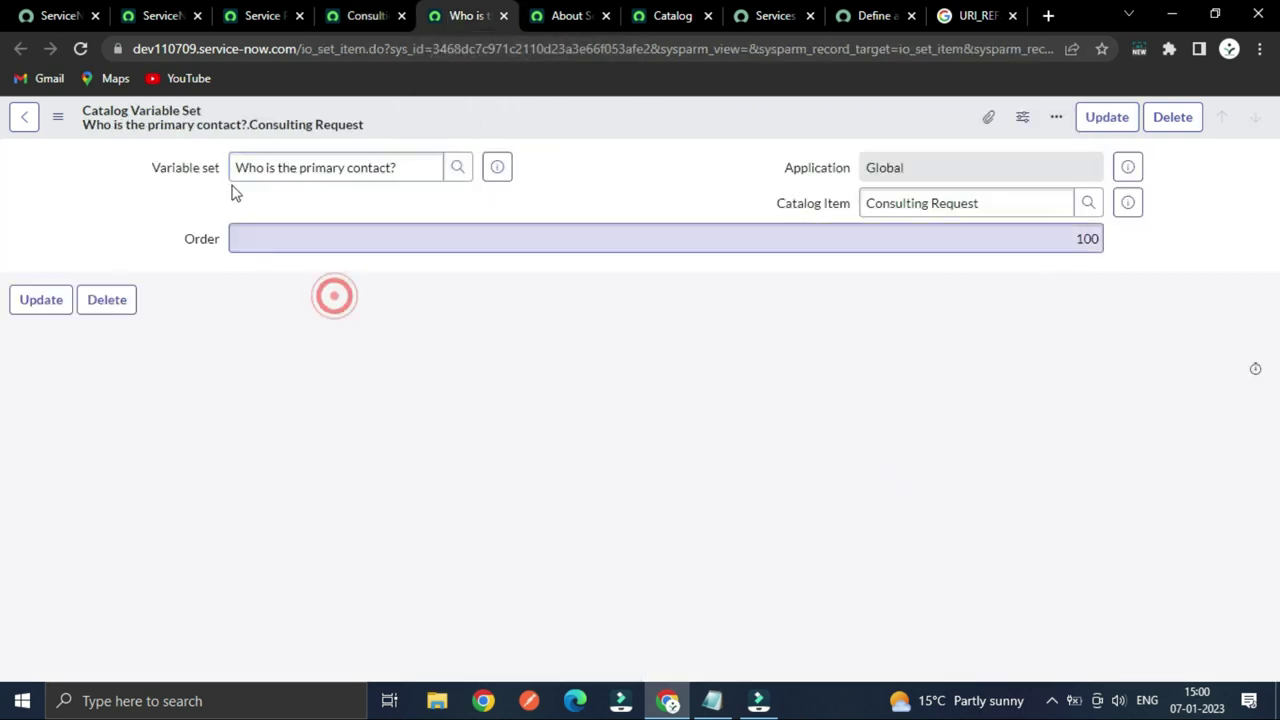
{"action": "left_click", "coordinate": [501, 171]}
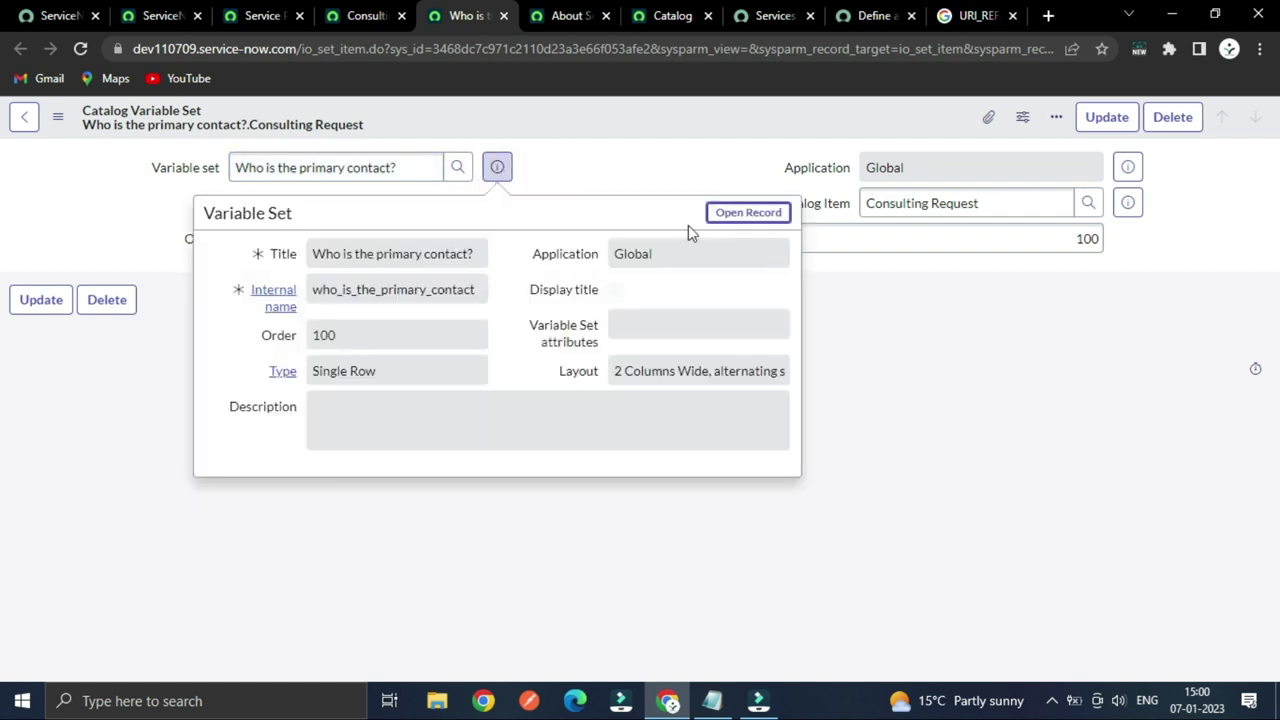
{"action": "left_click", "coordinate": [738, 214]}
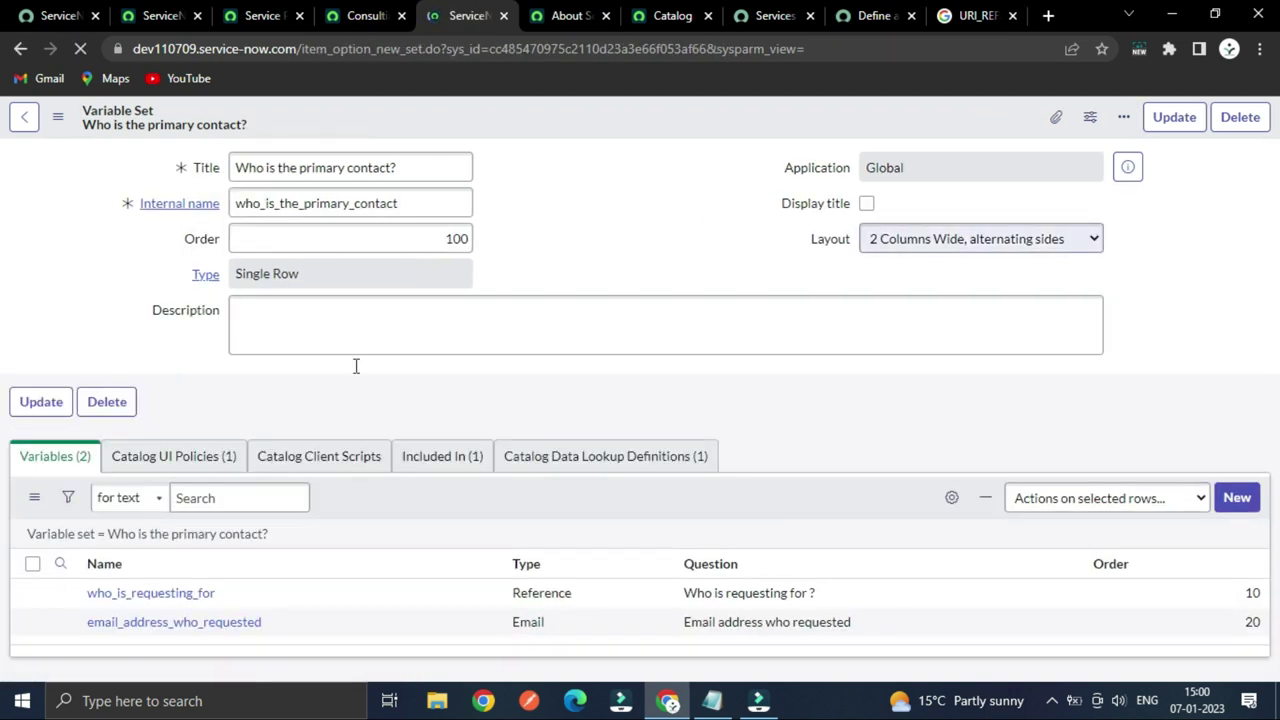
{"action": "left_click", "coordinate": [71, 328]}
{"action": "left_click", "coordinate": [255, 168]}
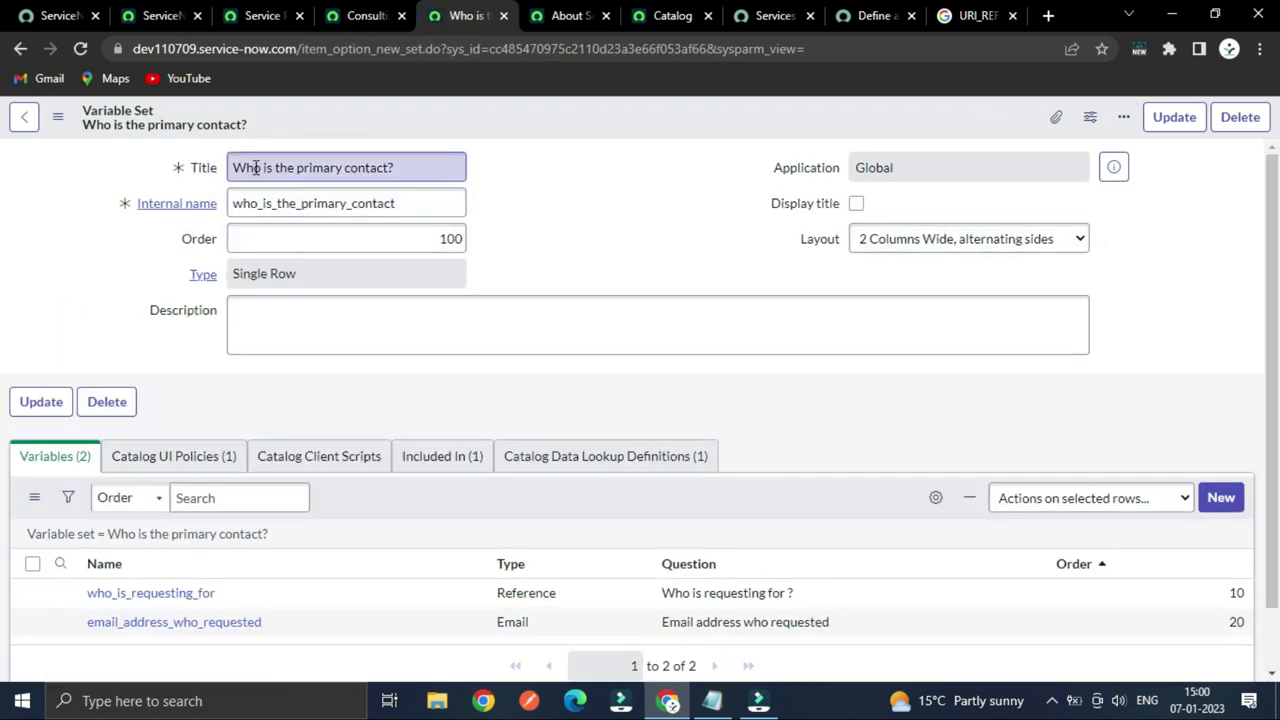
- View the single-row and multi-row choices for a new variable set on Consulting Request, and return to the item without creating one
{"action": "left_click", "coordinate": [360, 15]}
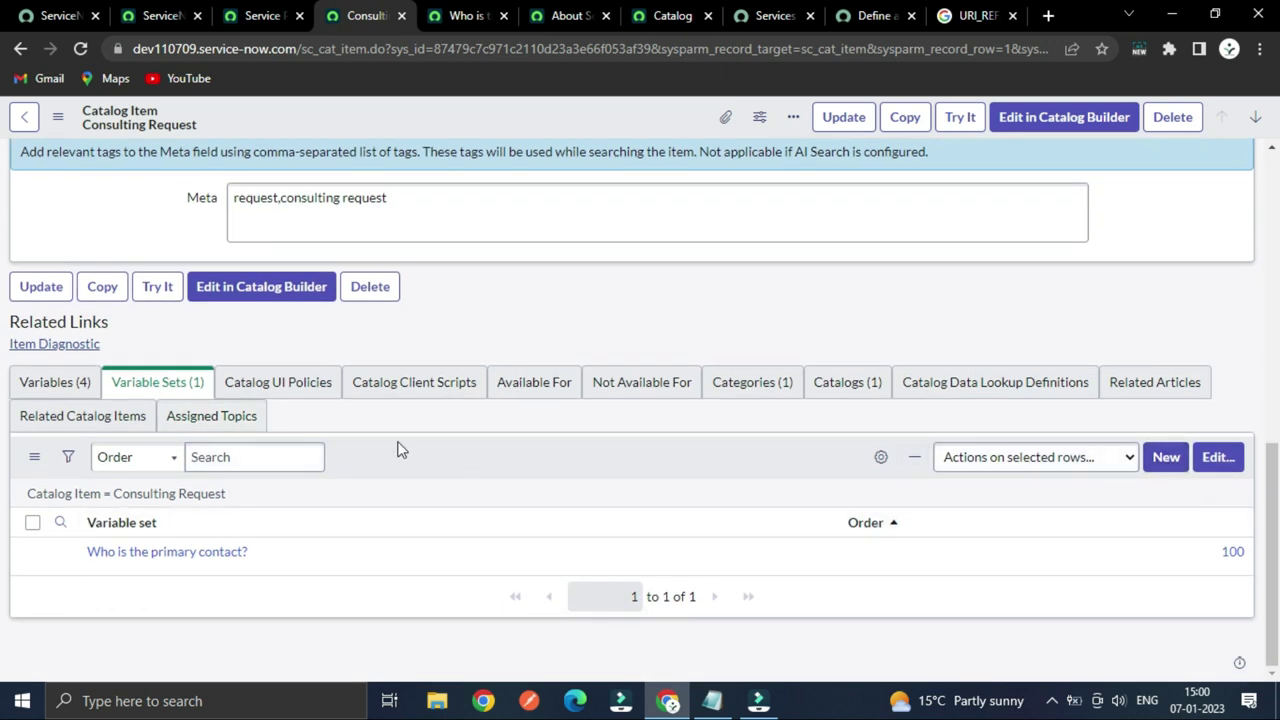
{"action": "left_click", "coordinate": [1164, 458]}
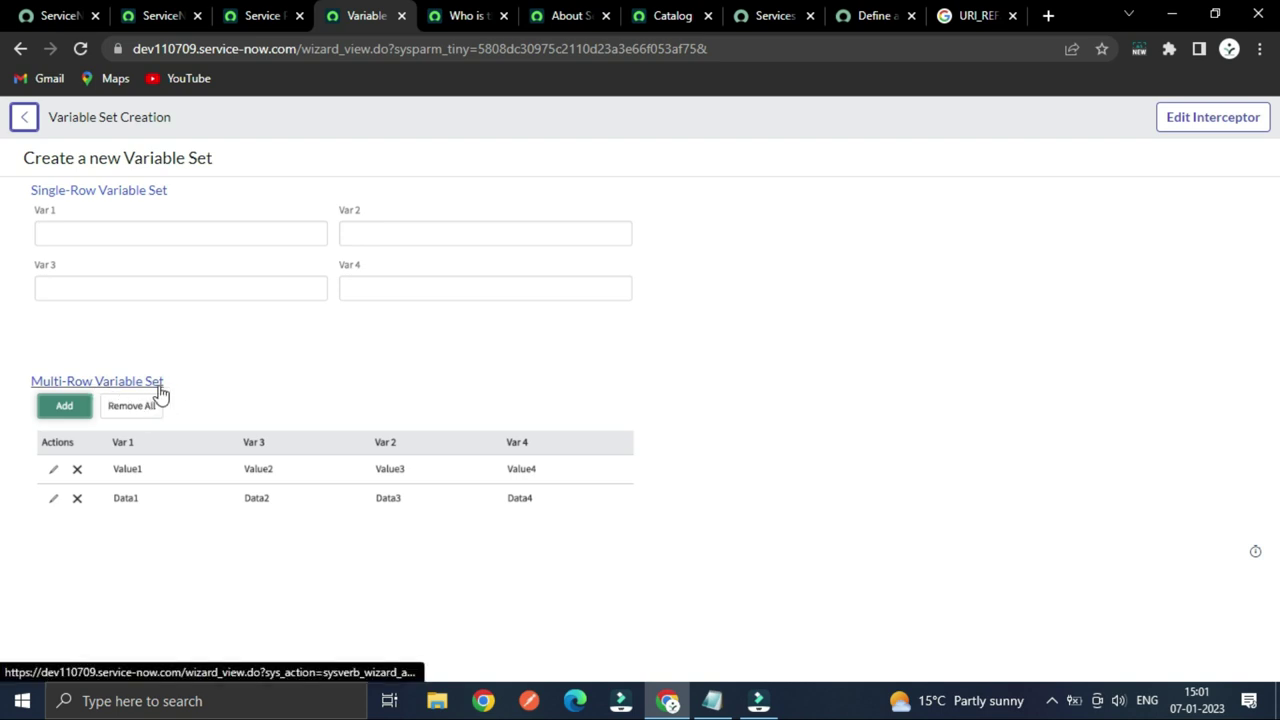
{"action": "left_click", "coordinate": [21, 48]}
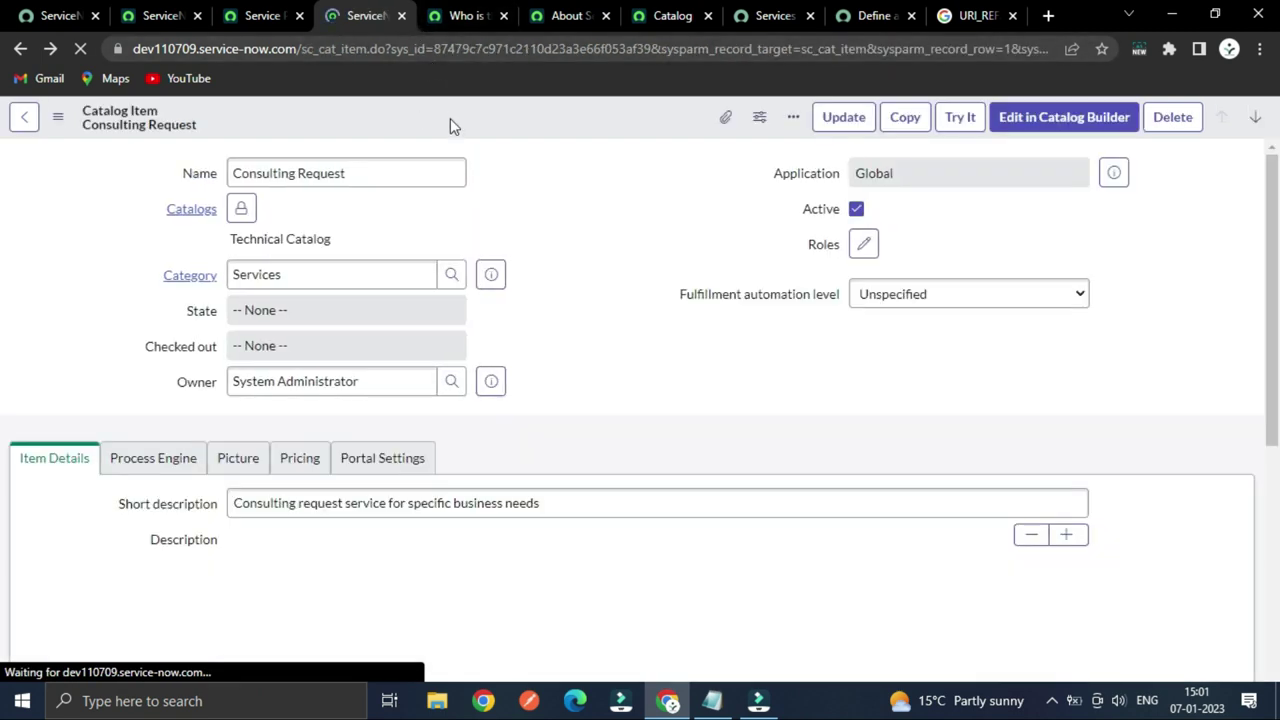
- Examine the Type and the available Layout options of the "Who is the primary contact?" variable set
{"action": "left_click", "coordinate": [468, 16]}
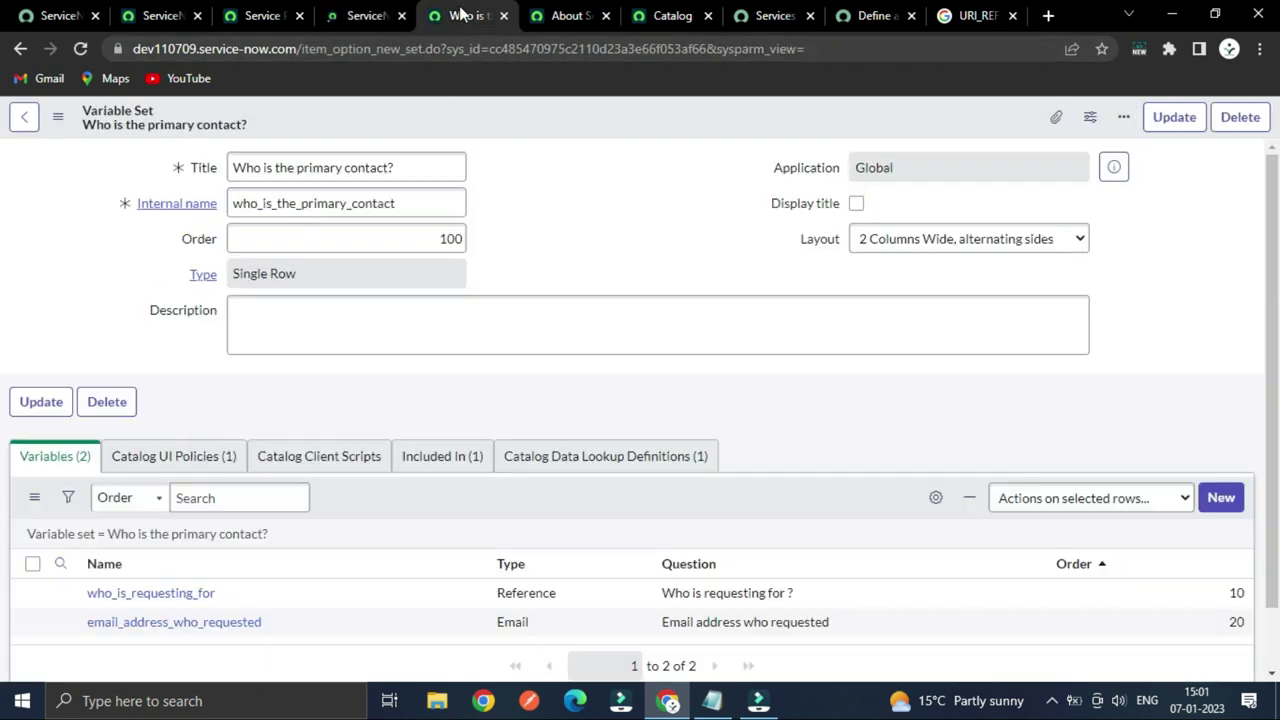
{"action": "scroll", "coordinate": [109, 283], "scroll_direction": "down", "scroll_amount": 1}
{"action": "scroll", "coordinate": [126, 300], "scroll_direction": "up", "scroll_amount": 1}
{"action": "left_click", "coordinate": [297, 277]}
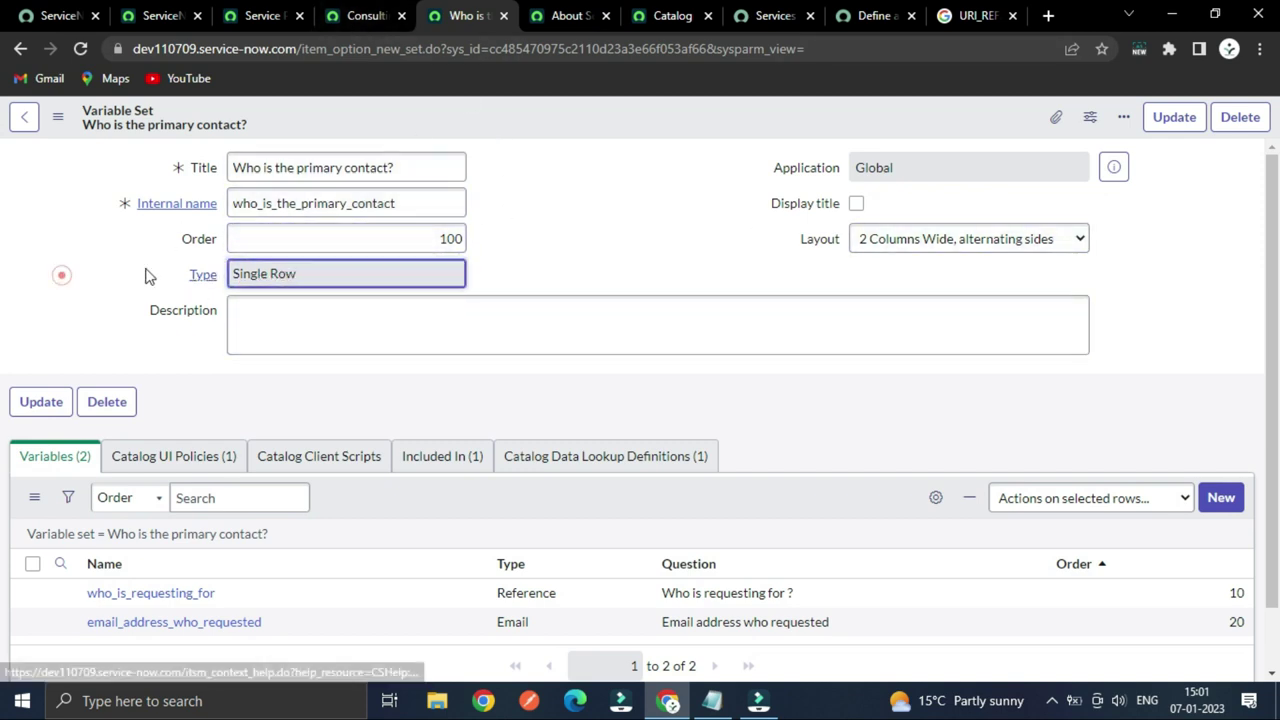
{"action": "left_click", "coordinate": [592, 203]}
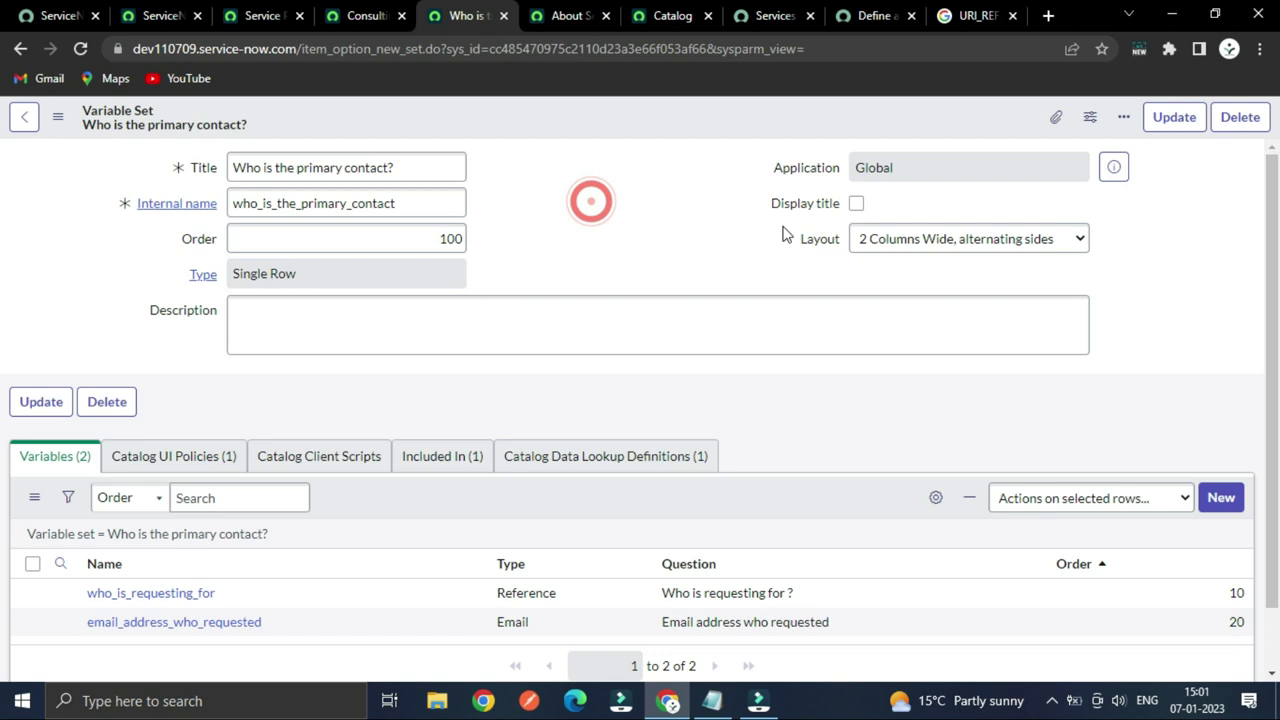
{"action": "left_click", "coordinate": [878, 248]}
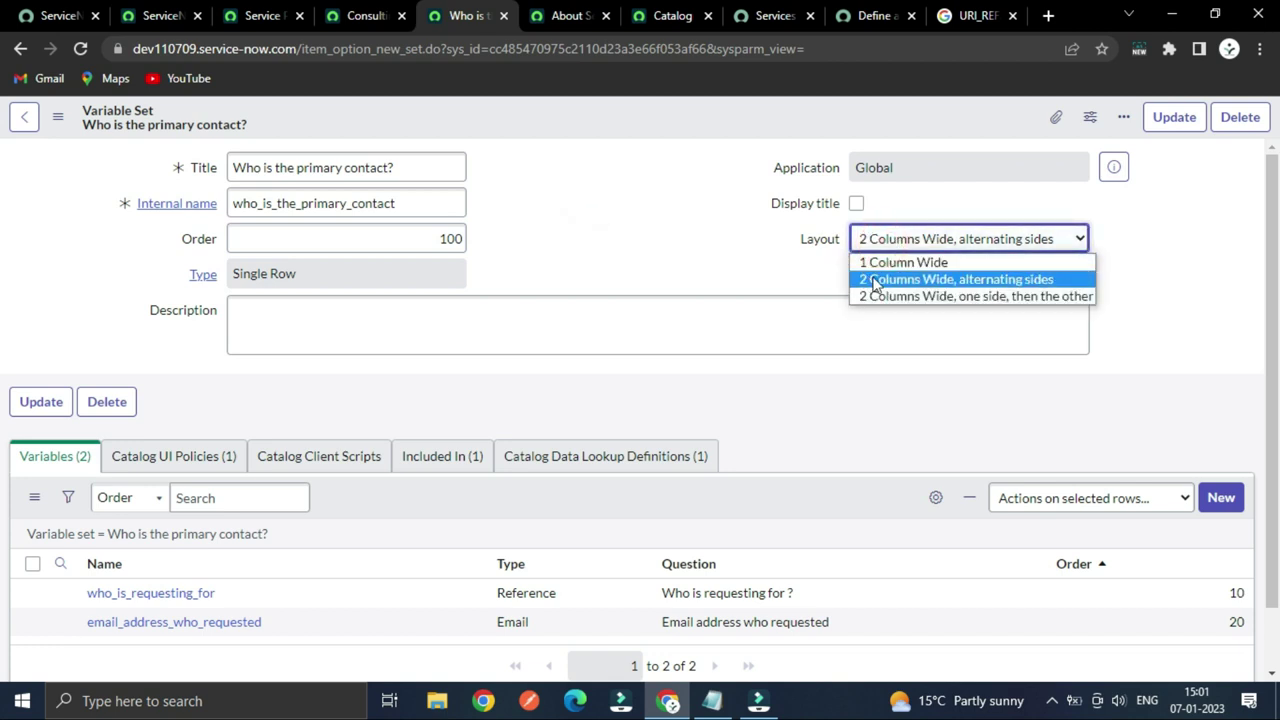
{"action": "left_click", "coordinate": [689, 239]}
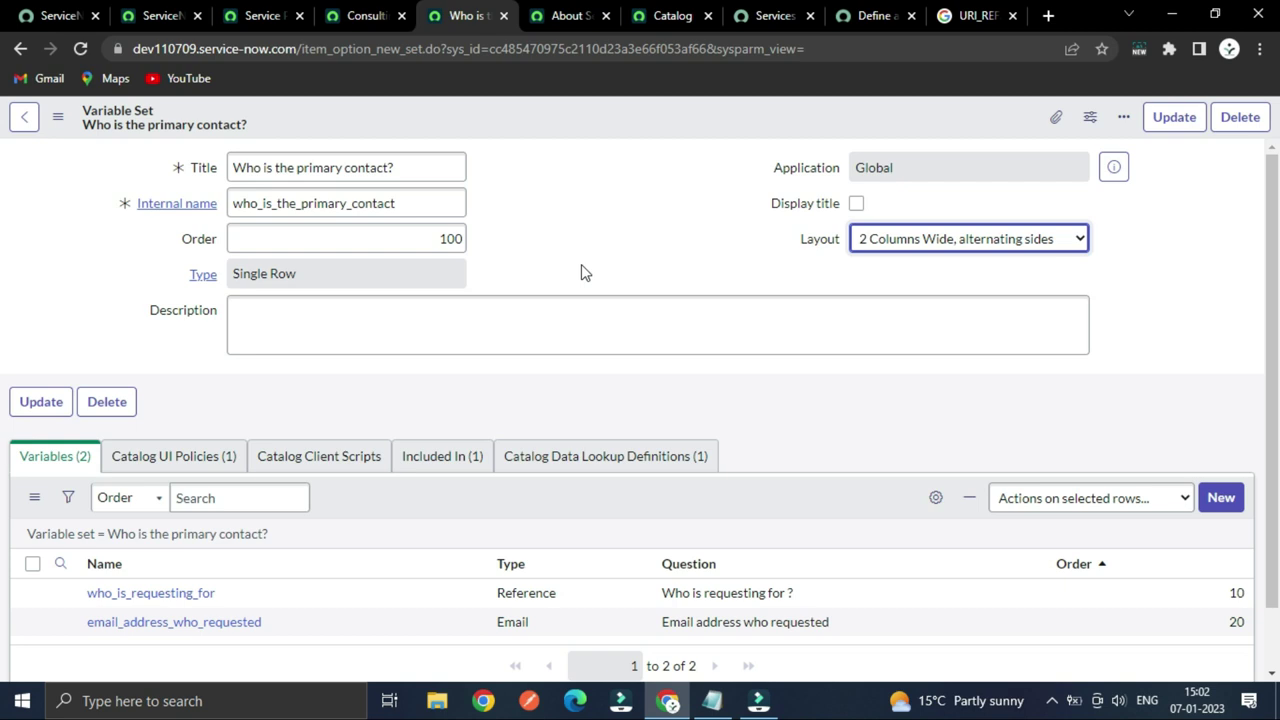
{"action": "left_click", "coordinate": [330, 360]}
- Check the variable set's Catalog UI Policies, and open the who_is_requesting_for and email_address_who_requested variables in separate browser tabs
{"action": "left_click", "coordinate": [177, 455]}
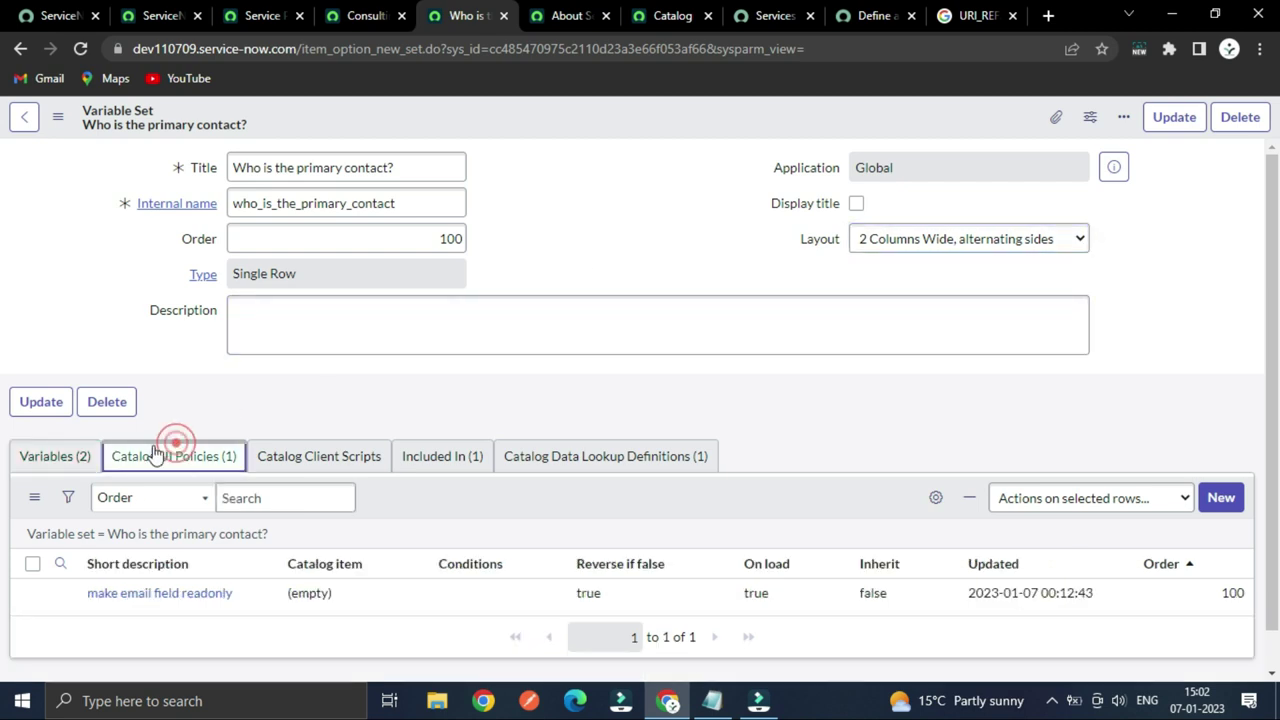
{"action": "left_click", "coordinate": [66, 455]}
{"action": "scroll", "coordinate": [200, 400], "scroll_direction": "down", "scroll_amount": 1}
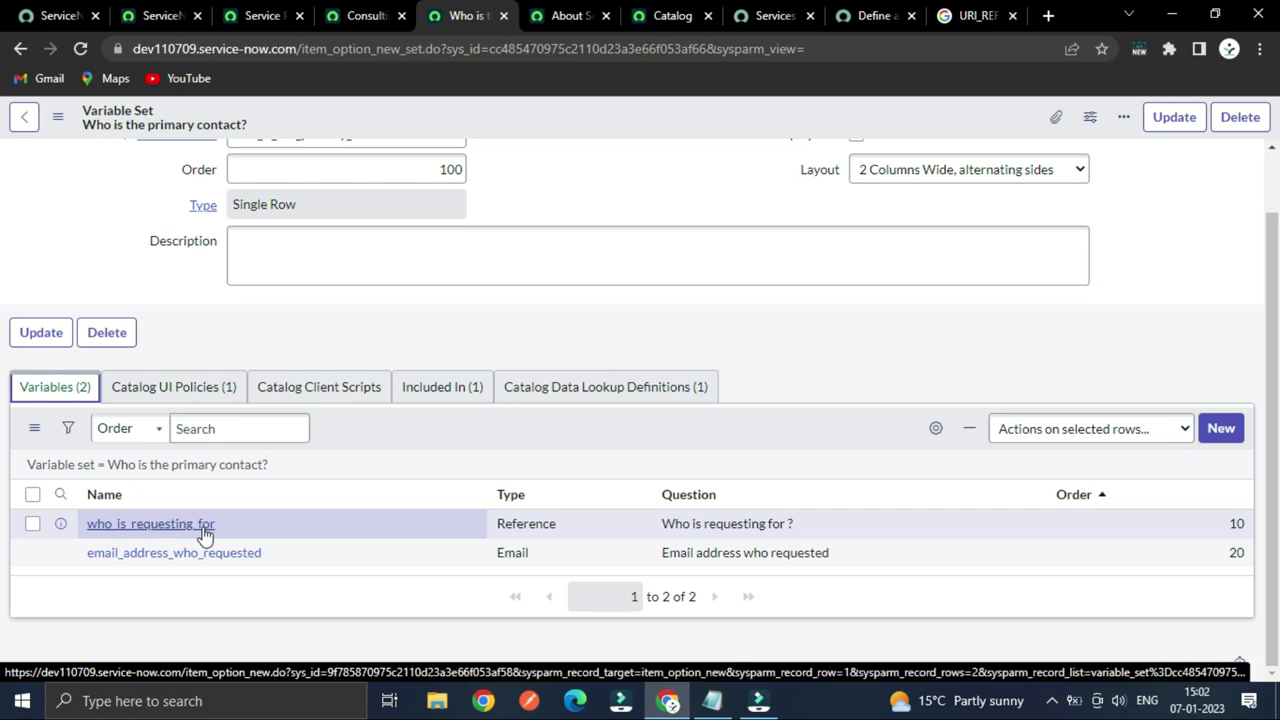
{"action": "right_click", "coordinate": [58, 528]}
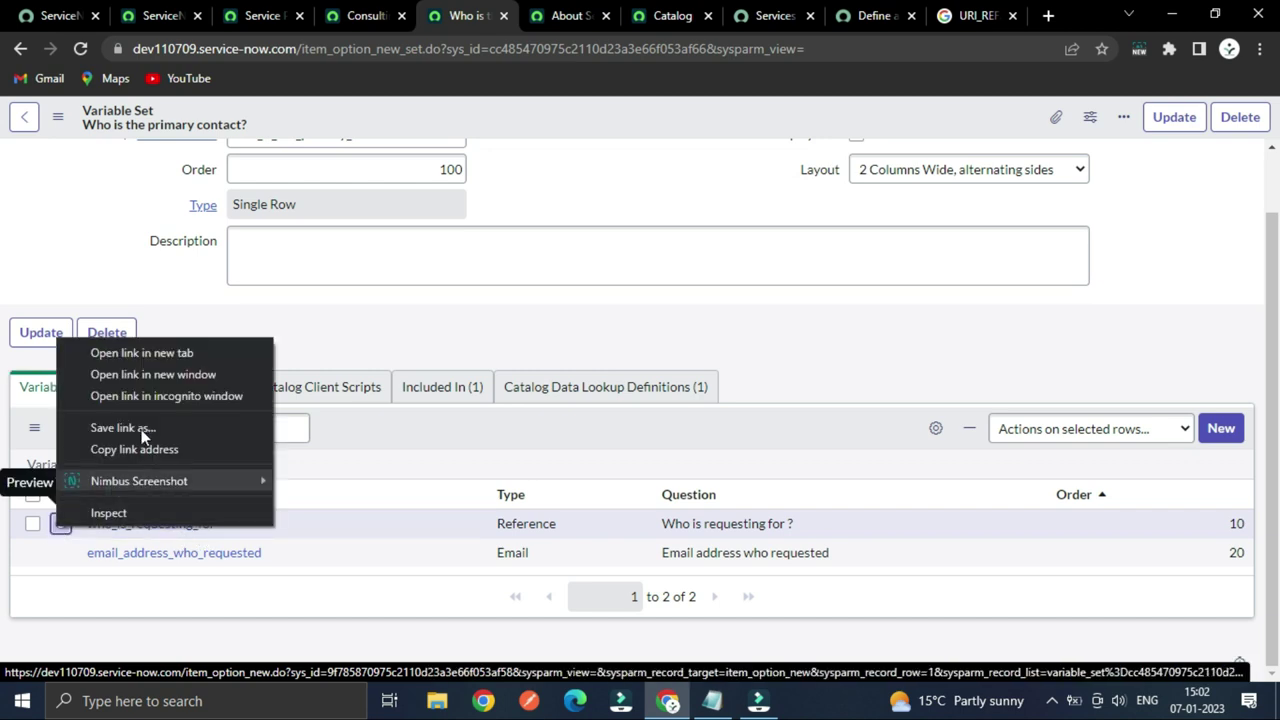
{"action": "left_click", "coordinate": [155, 350]}
{"action": "right_click", "coordinate": [64, 552]}
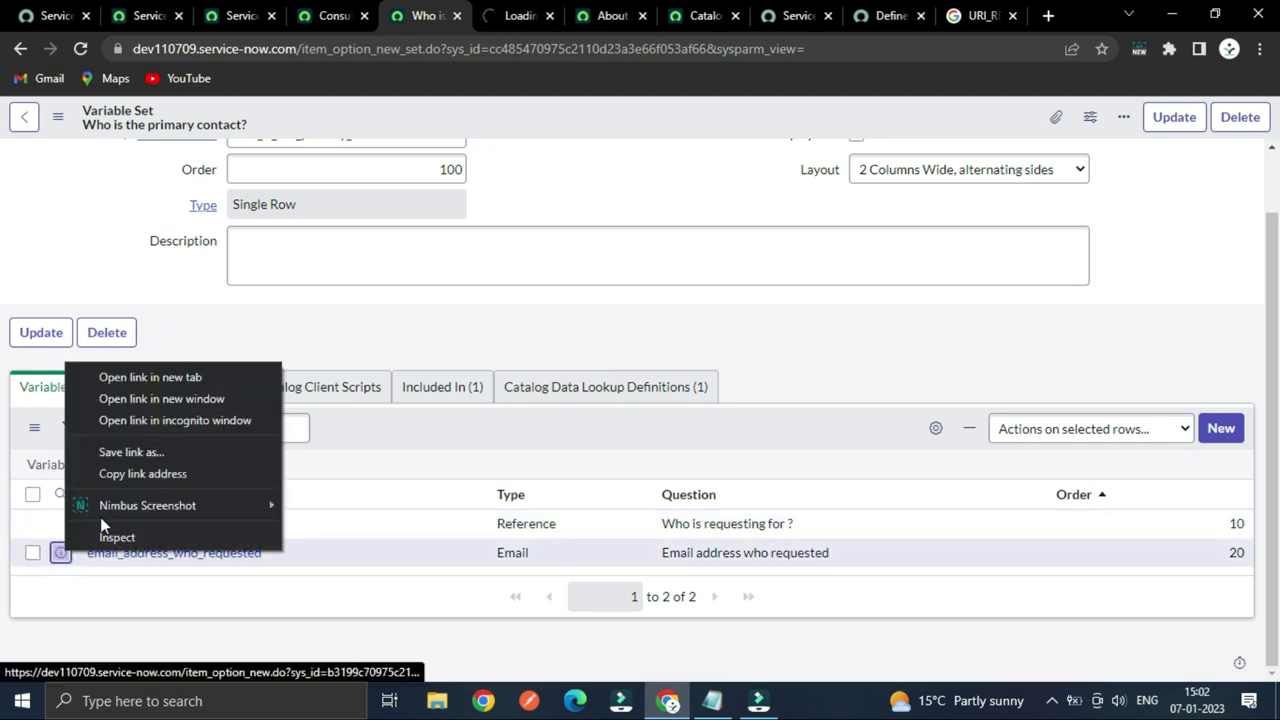
{"action": "left_click", "coordinate": [180, 377]}
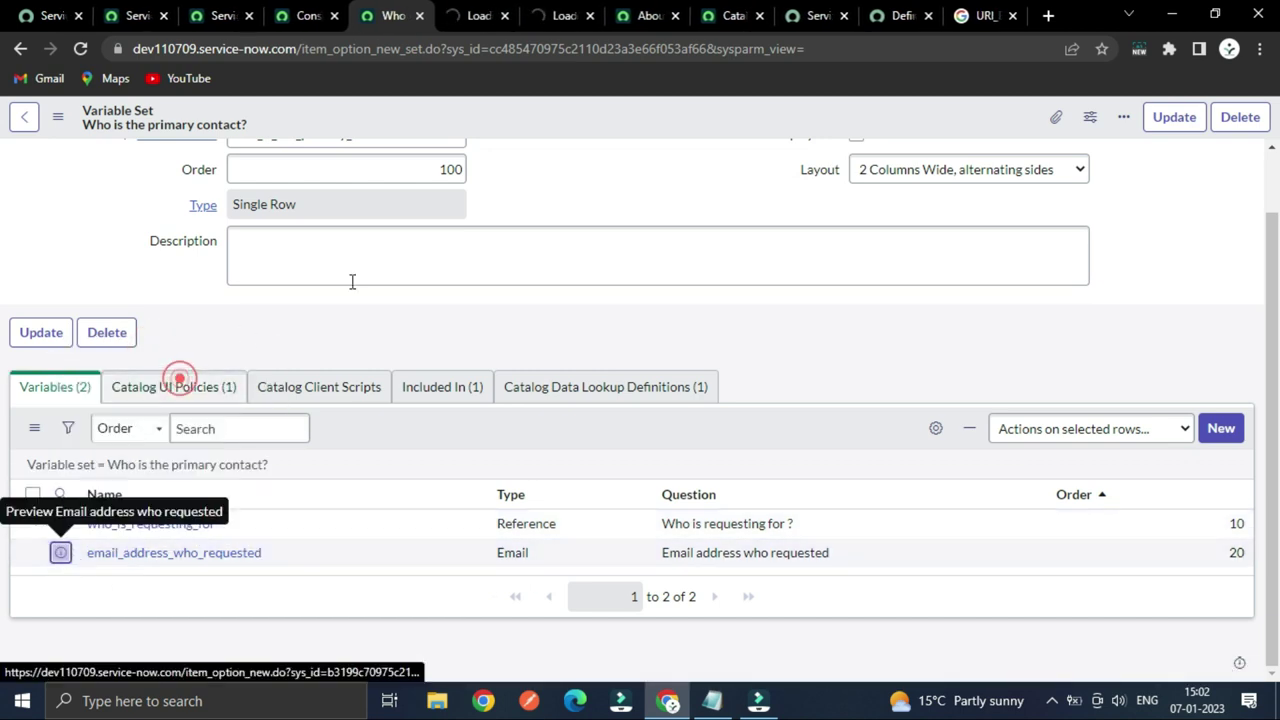
- Switch to the "Who is requesting for ?" variable and look over its Type, Order and Variable set fields
{"action": "left_click", "coordinate": [478, 15]}
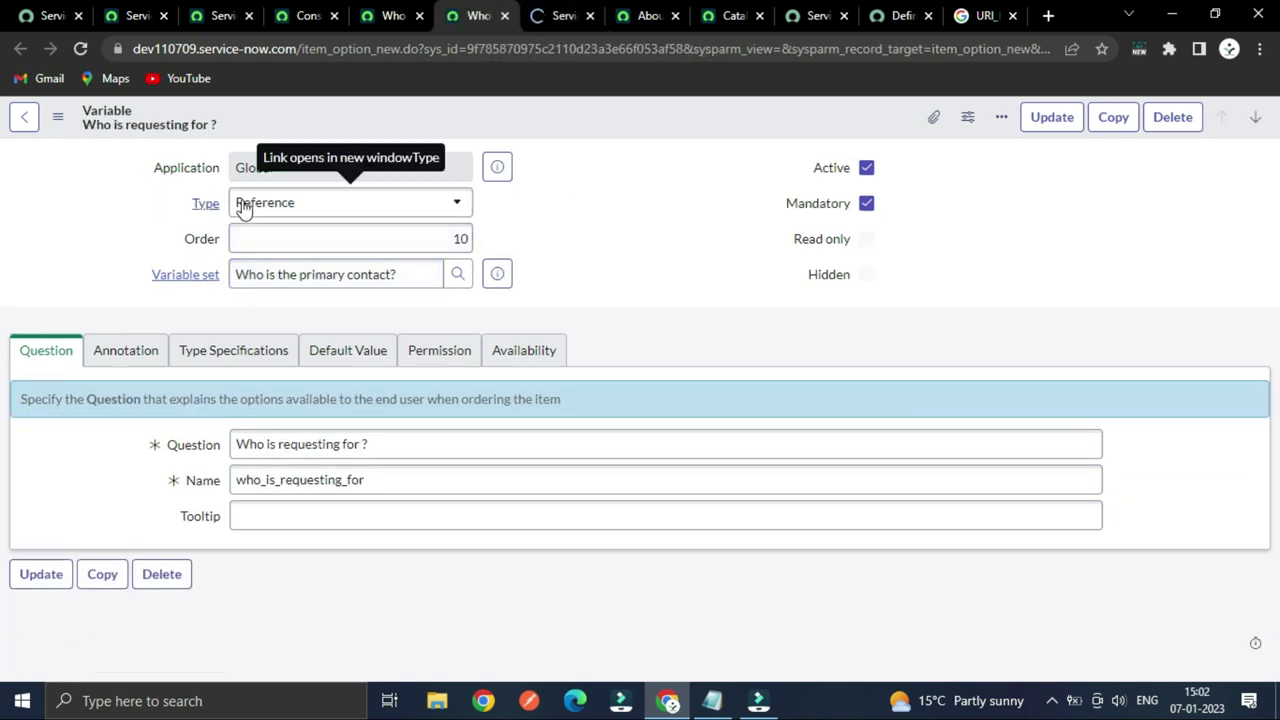
{"action": "left_click", "coordinate": [447, 240]}
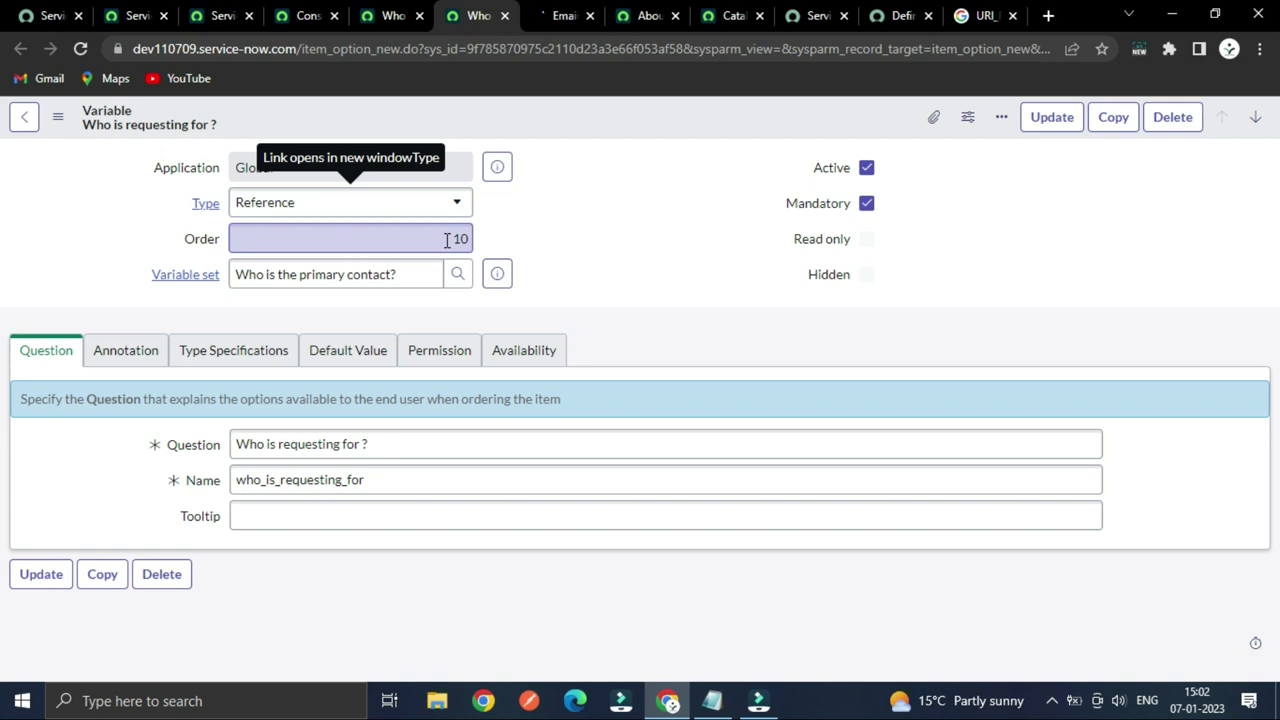
{"action": "left_click", "coordinate": [317, 284]}
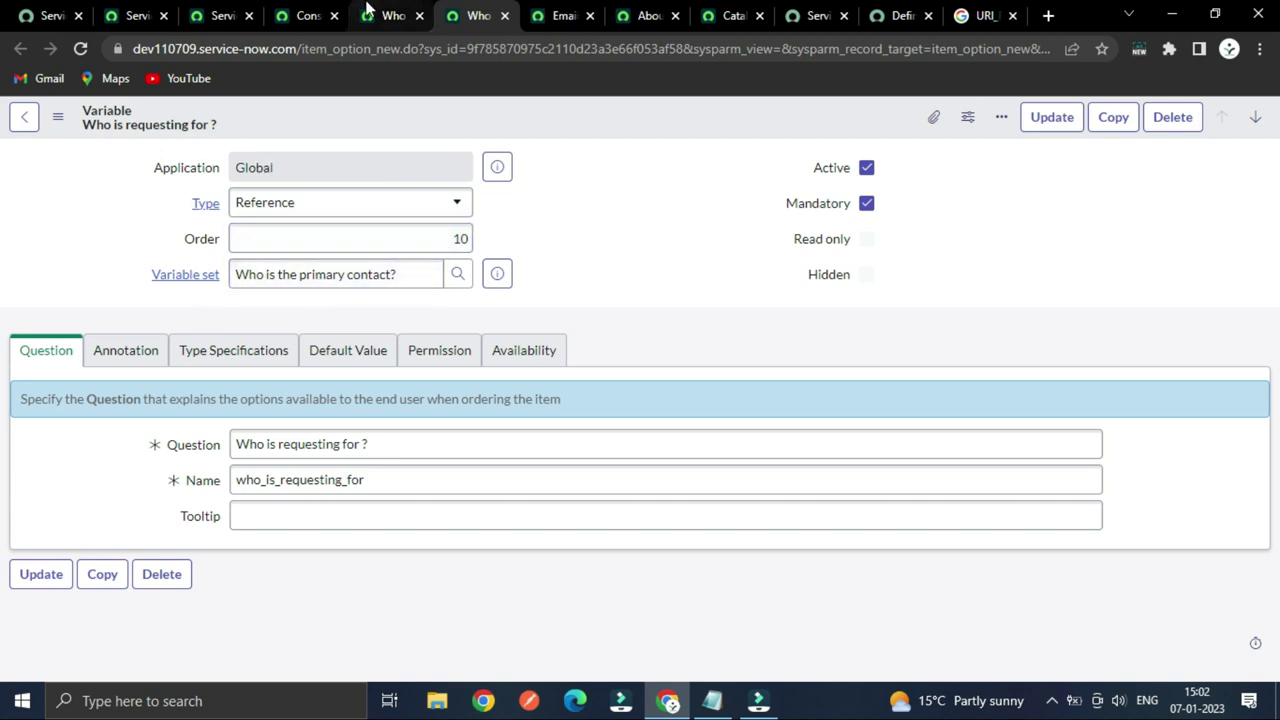
{"action": "key", "text": "ctrl+shift+Tab"}
{"action": "key", "text": "ctrl+Tab"}
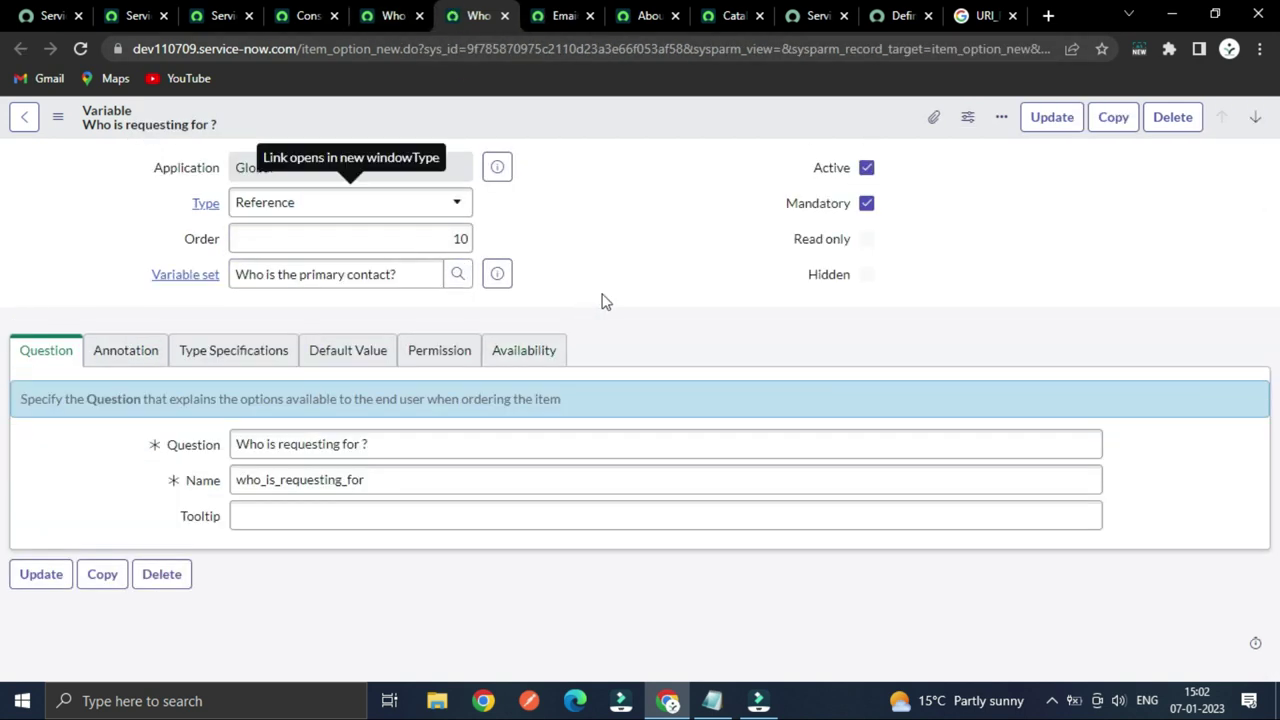
- Examine the Question text and the Name of the "Who is requesting for ?" variable
{"action": "left_click", "coordinate": [292, 444]}
{"action": "left_click", "coordinate": [306, 482]}
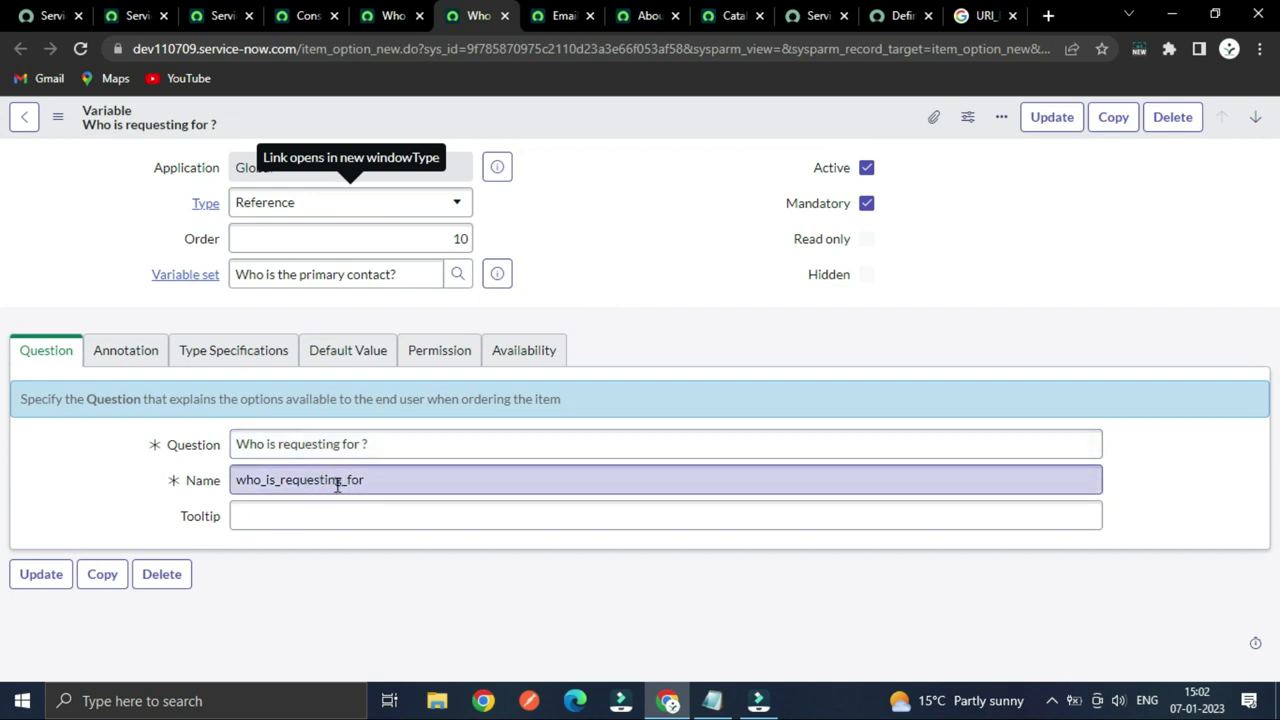
{"action": "left_click", "coordinate": [238, 392]}
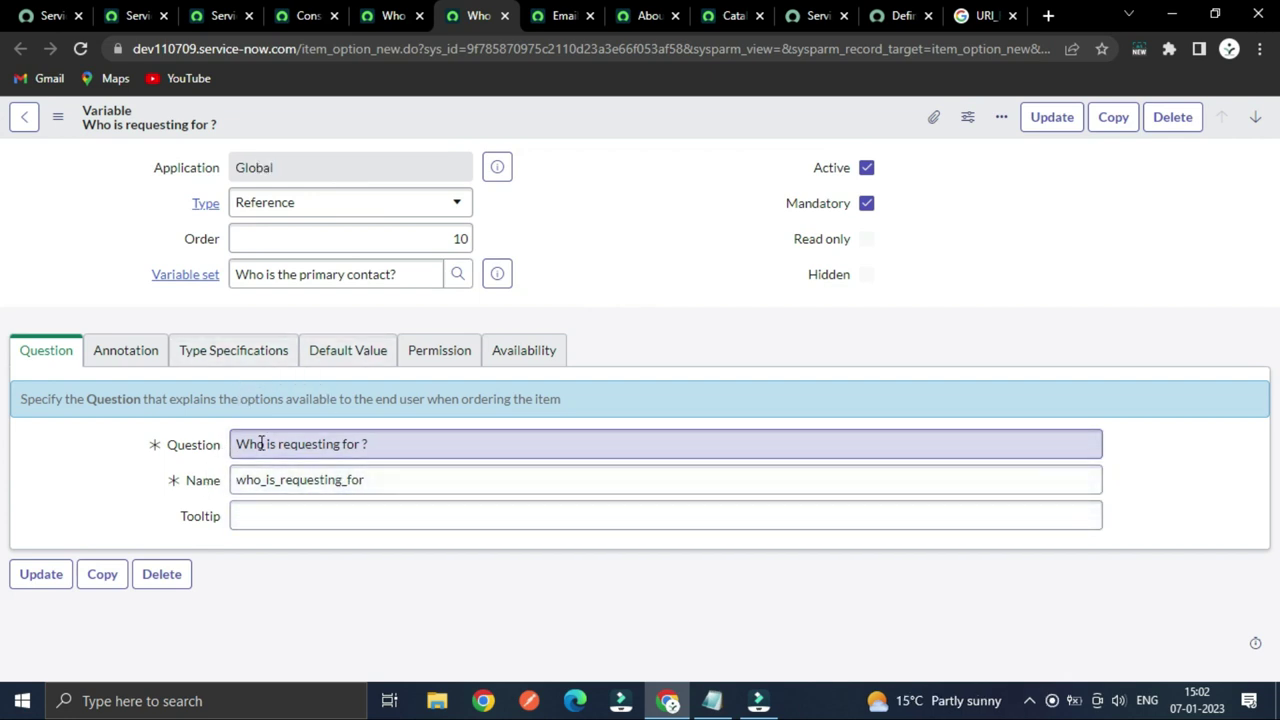
{"action": "left_click", "coordinate": [219, 476]}
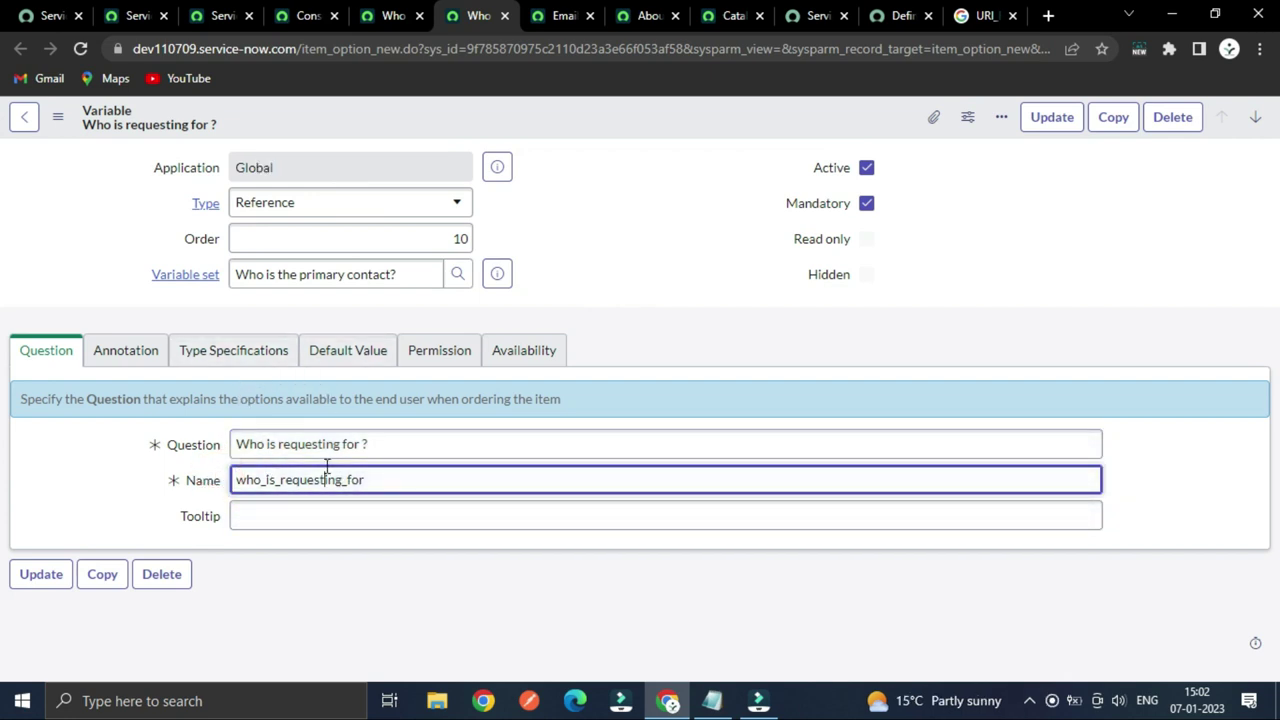
{"action": "left_click", "coordinate": [366, 480]}
{"action": "triple_click", "coordinate": [392, 443]}
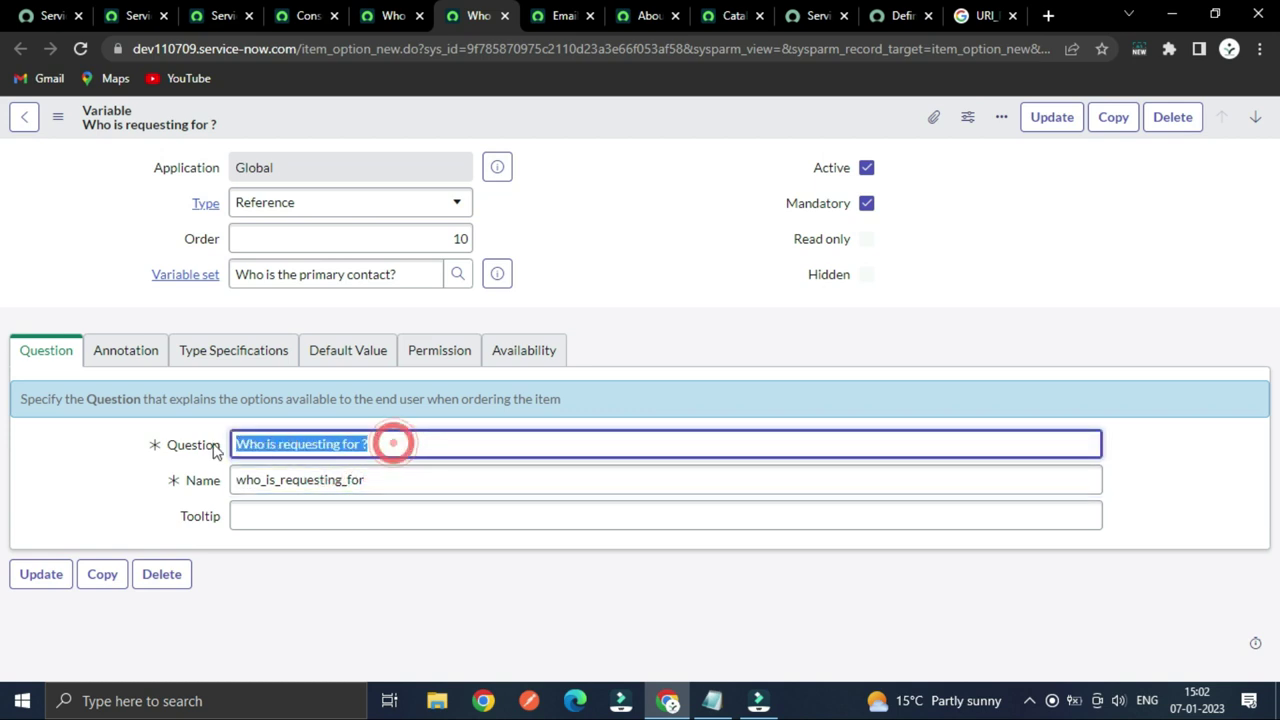
{"action": "left_click", "coordinate": [80, 464]}
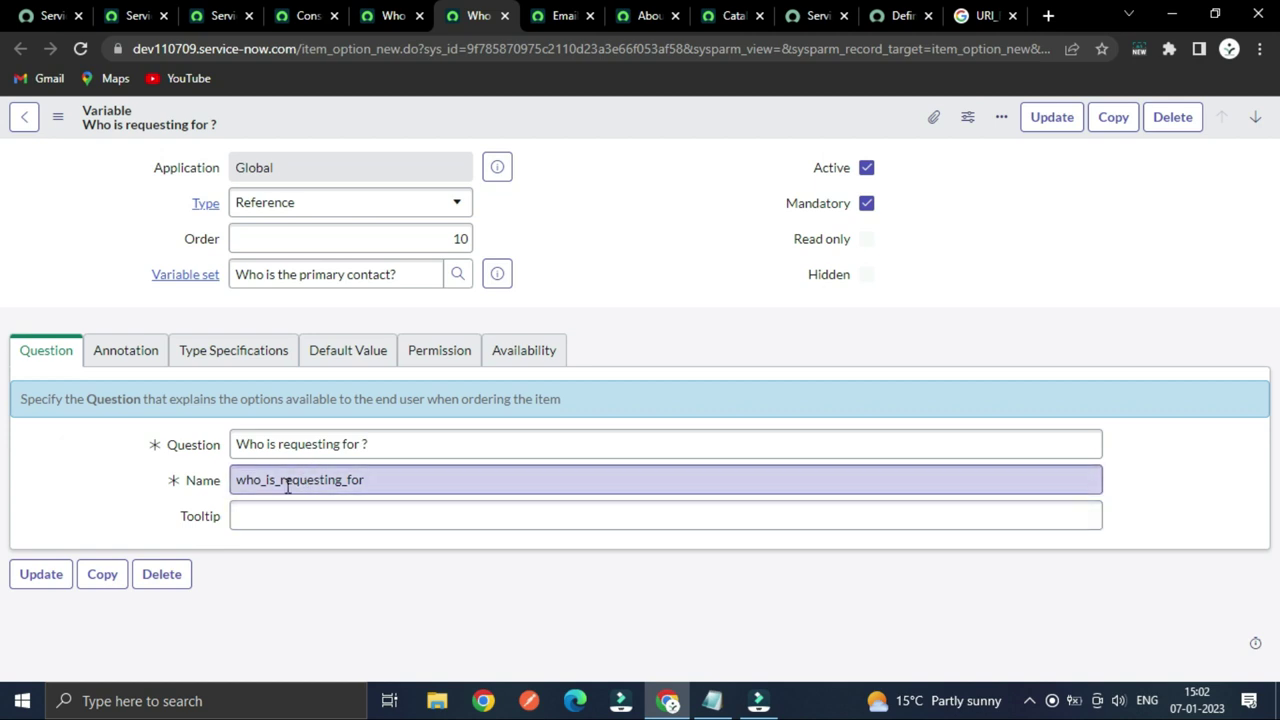
{"action": "triple_click", "coordinate": [380, 444]}
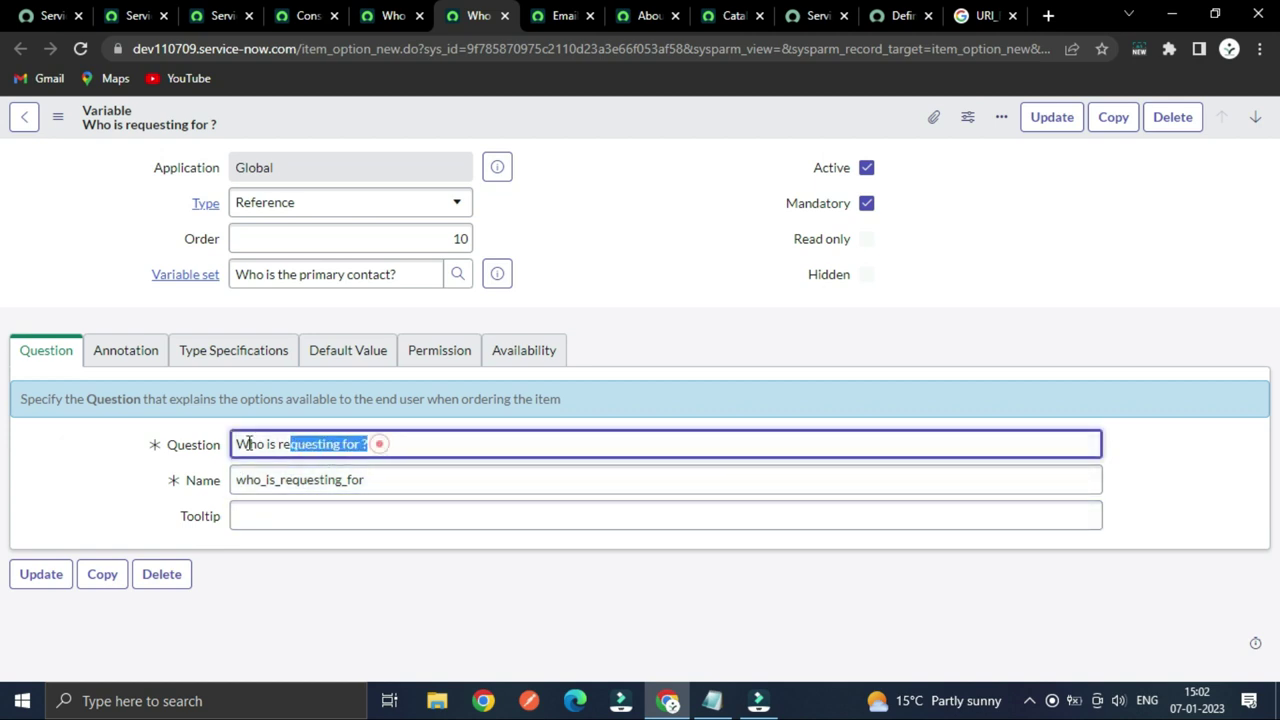
{"action": "left_click", "coordinate": [50, 455]}
- Look over the variable's Annotation settings, from Show help and Help tag down to Instructions
{"action": "left_click", "coordinate": [130, 350]}
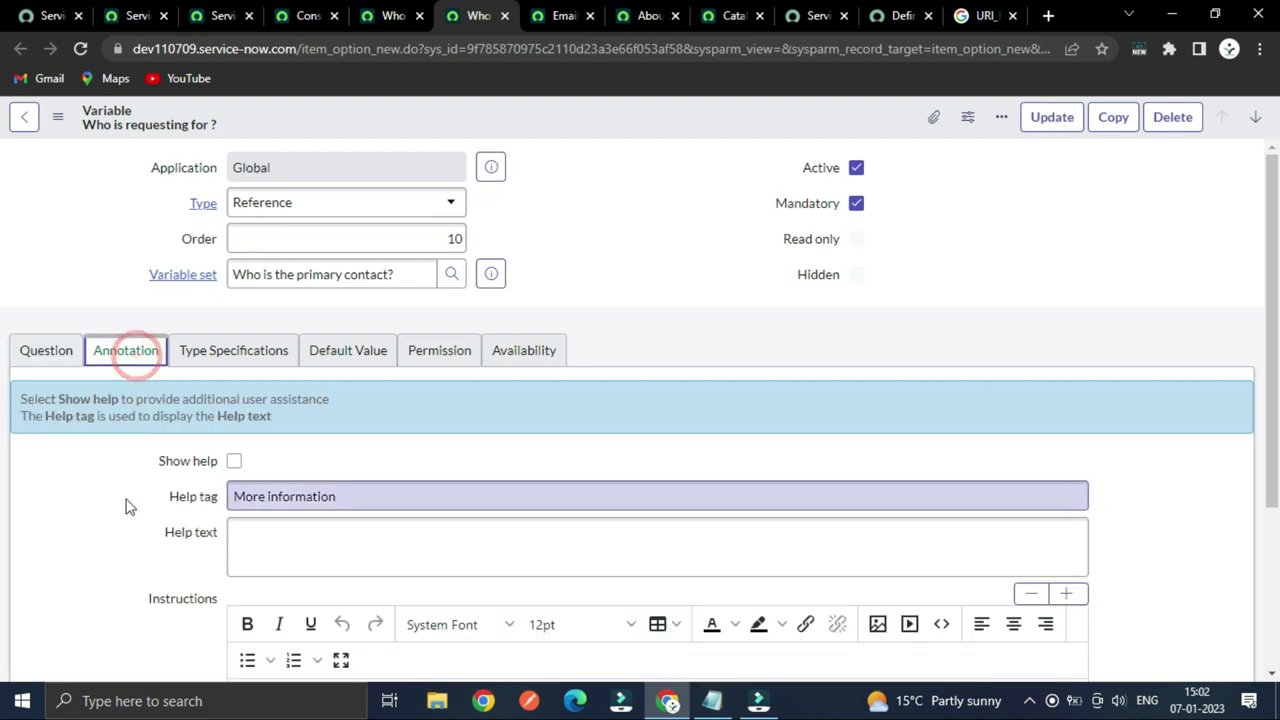
{"action": "scroll", "coordinate": [140, 470], "scroll_direction": "down", "scroll_amount": 2}
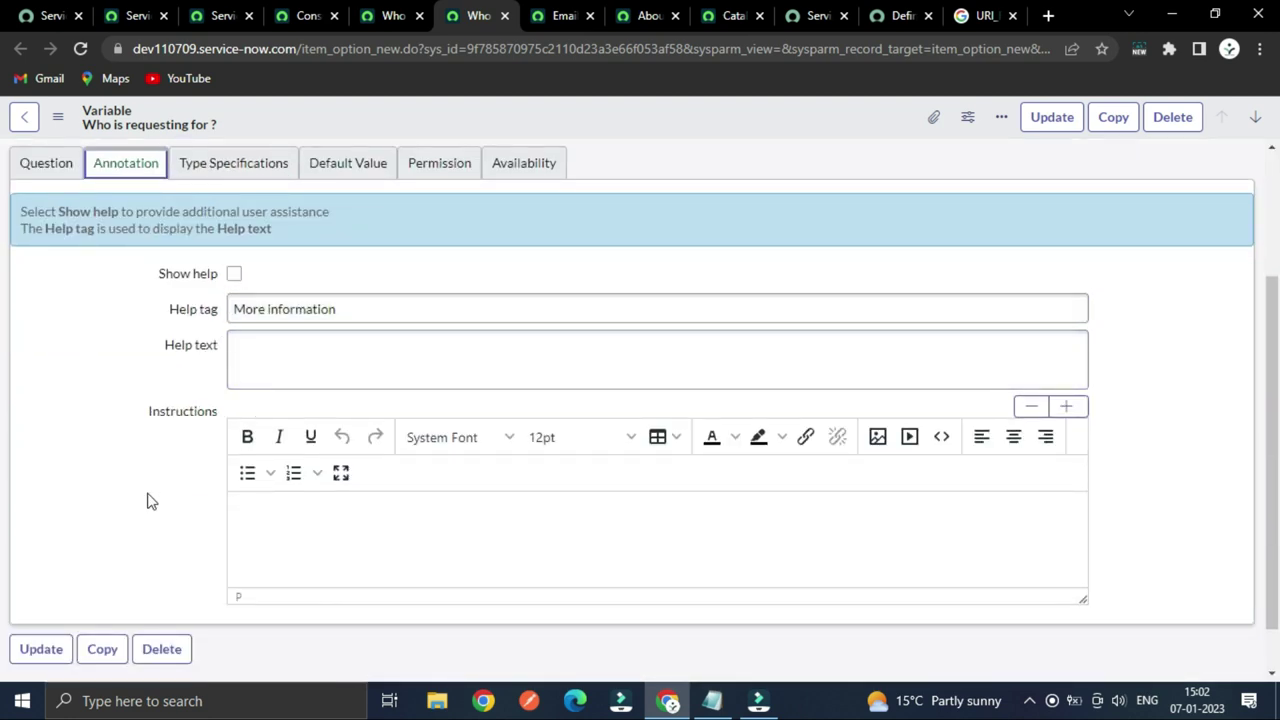
- Examine the "Who is requesting for ?" variable's Type Specifications, including its Variable Width, Reference table, reference qualifier and Variable attributes
{"action": "scroll", "coordinate": [148, 492], "scroll_direction": "up", "scroll_amount": 2}
{"action": "left_click", "coordinate": [249, 347]}
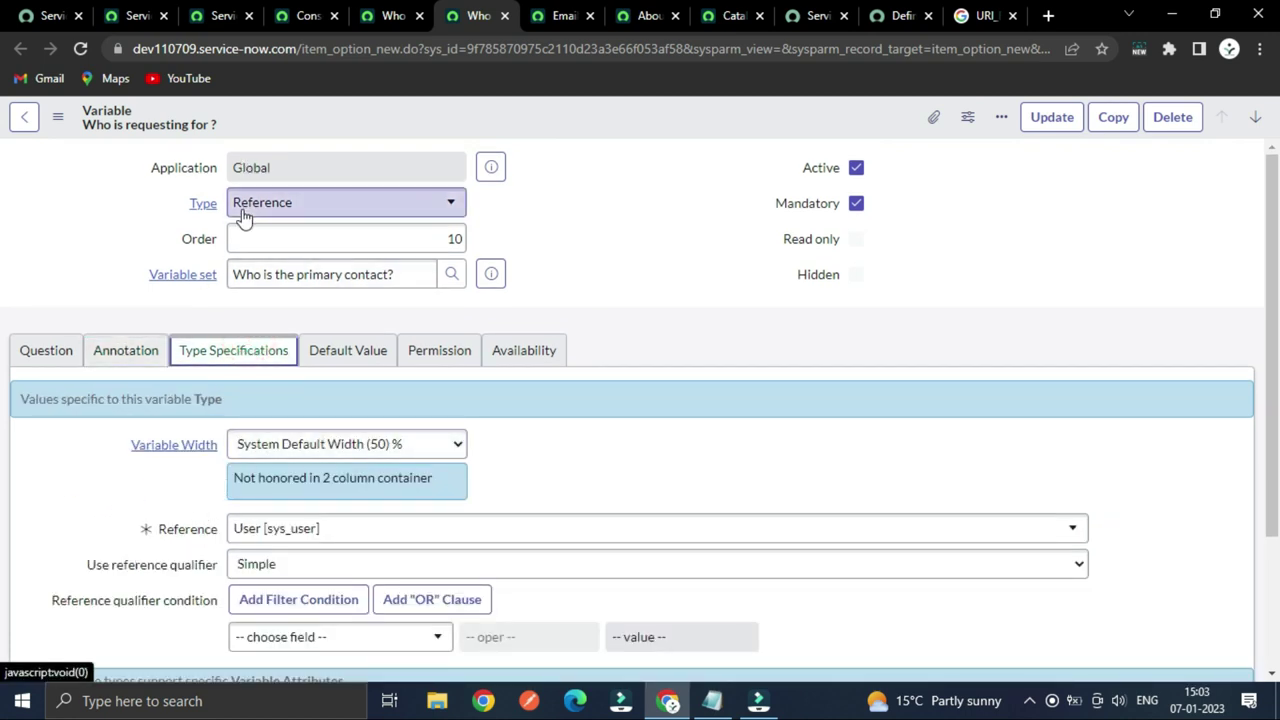
{"action": "scroll", "coordinate": [168, 518], "scroll_direction": "down", "scroll_amount": 1}
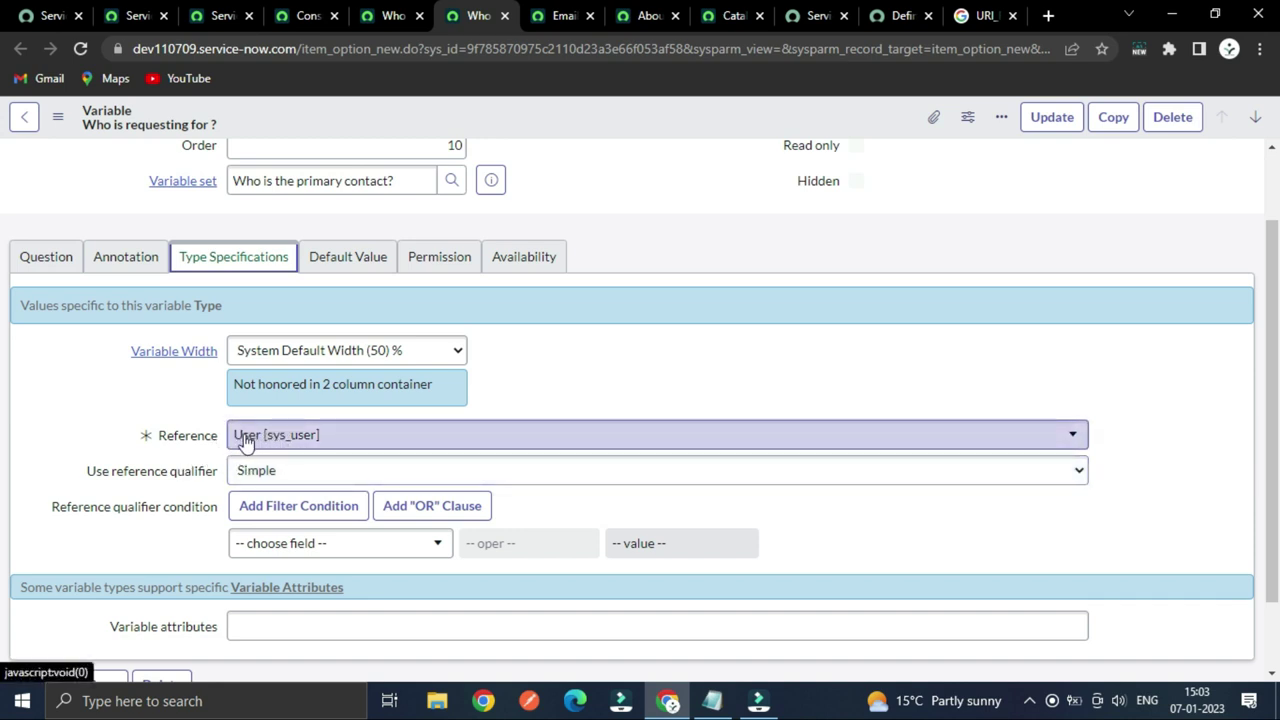
{"action": "scroll", "coordinate": [264, 449], "scroll_direction": "down", "scroll_amount": 1}
{"action": "scroll", "coordinate": [264, 480], "scroll_direction": "up", "scroll_amount": 2}
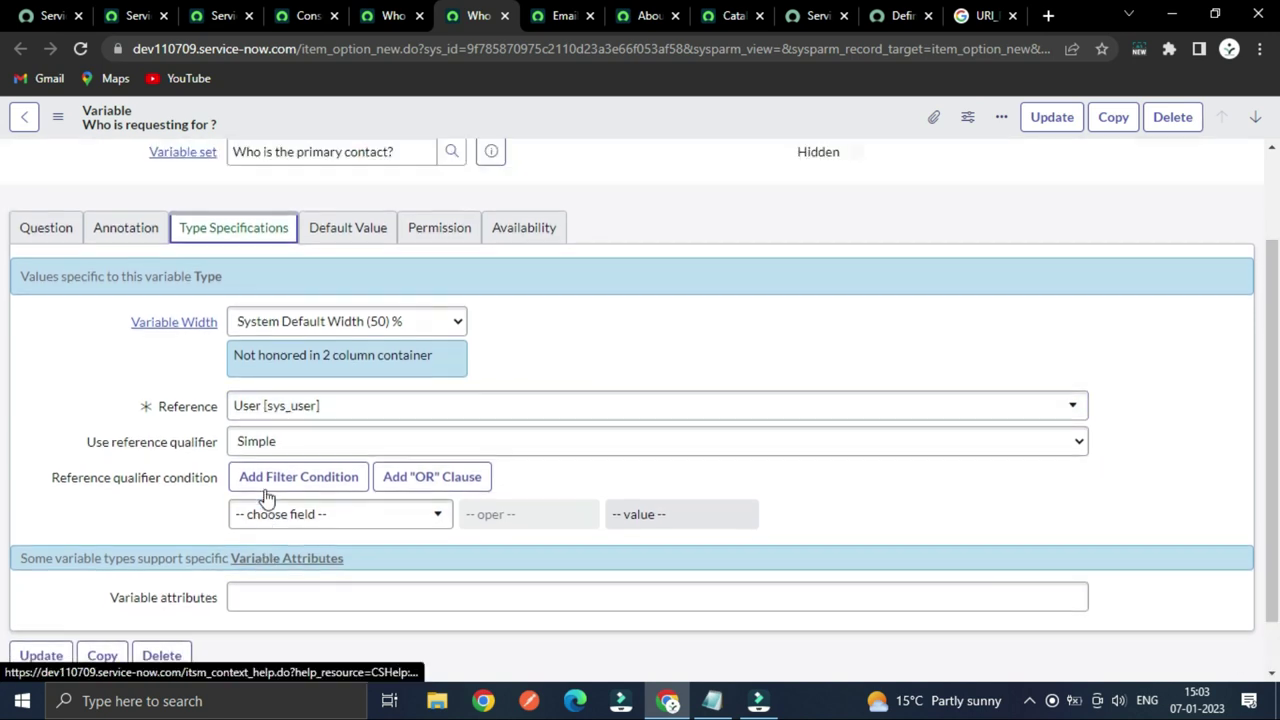
{"action": "scroll", "coordinate": [280, 563], "scroll_direction": "down", "scroll_amount": 1}
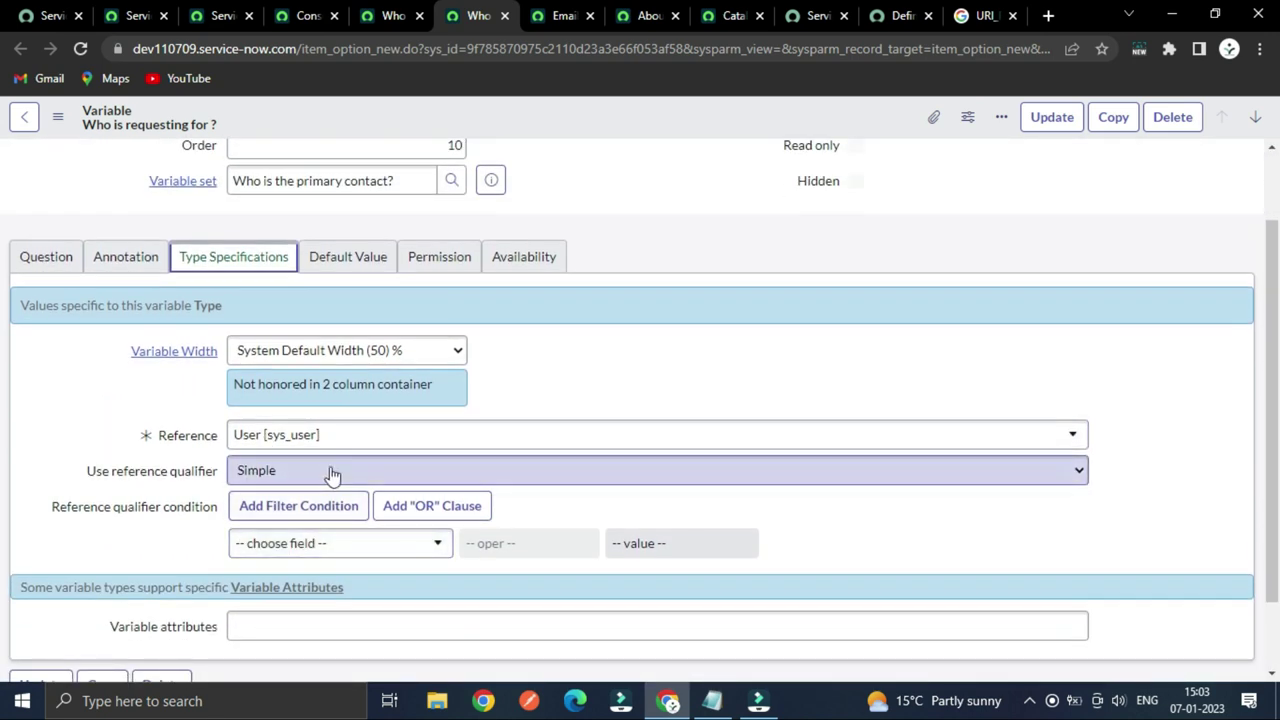
{"action": "scroll", "coordinate": [360, 491], "scroll_direction": "up", "scroll_amount": 1}
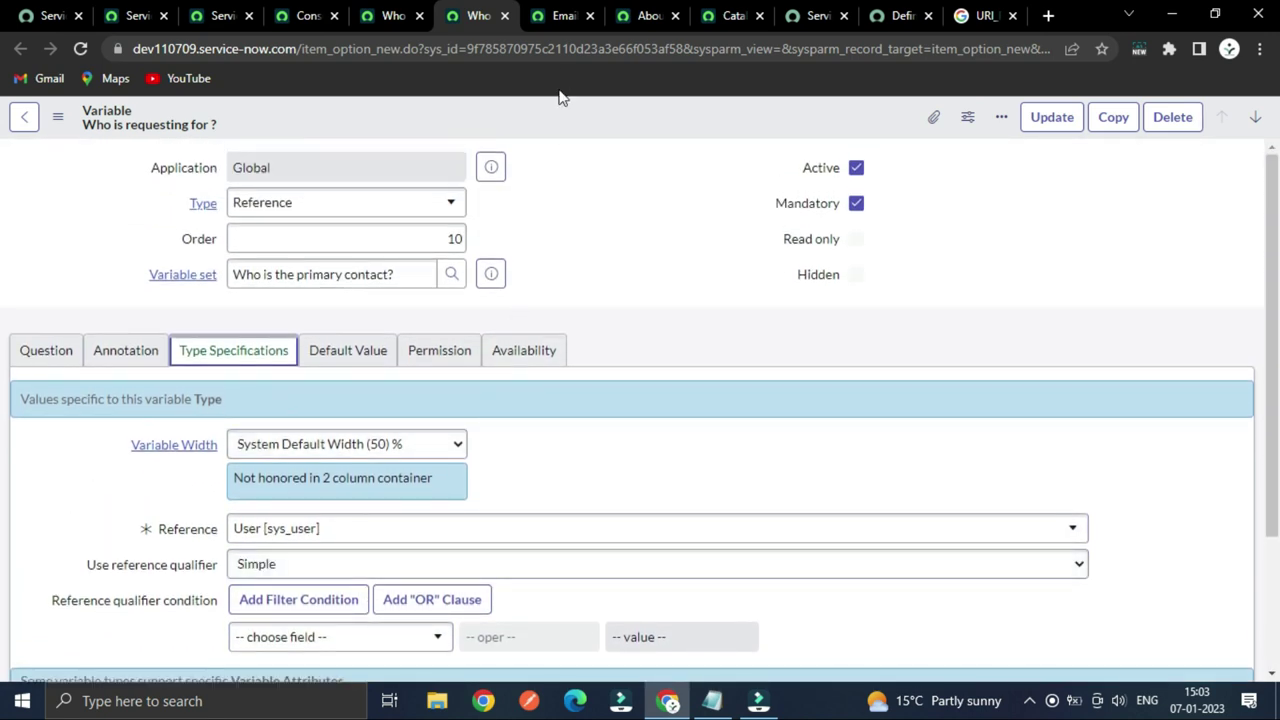
- Switch to the "Email address who requested" variable and skim its Type Specifications, Default Value, Permission and Availability settings
{"action": "left_click", "coordinate": [552, 15]}
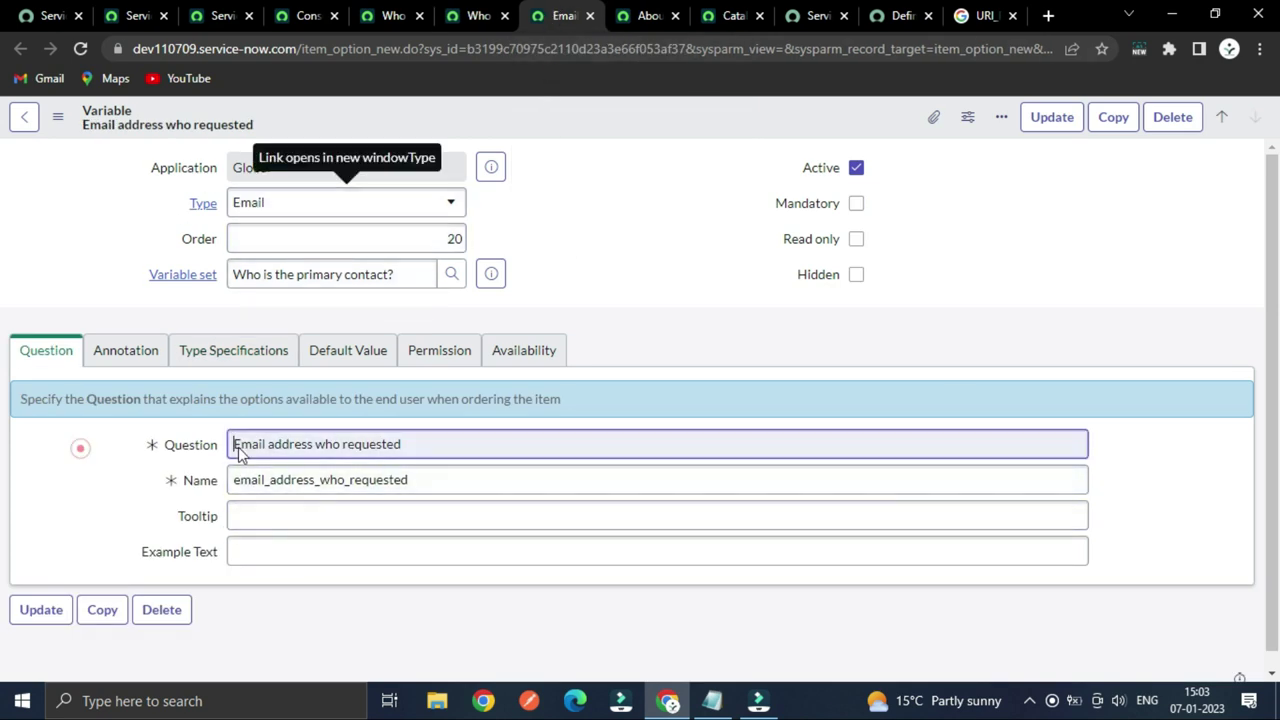
{"action": "left_click", "coordinate": [80, 446]}
{"action": "left_click", "coordinate": [240, 350]}
{"action": "left_click", "coordinate": [352, 370]}
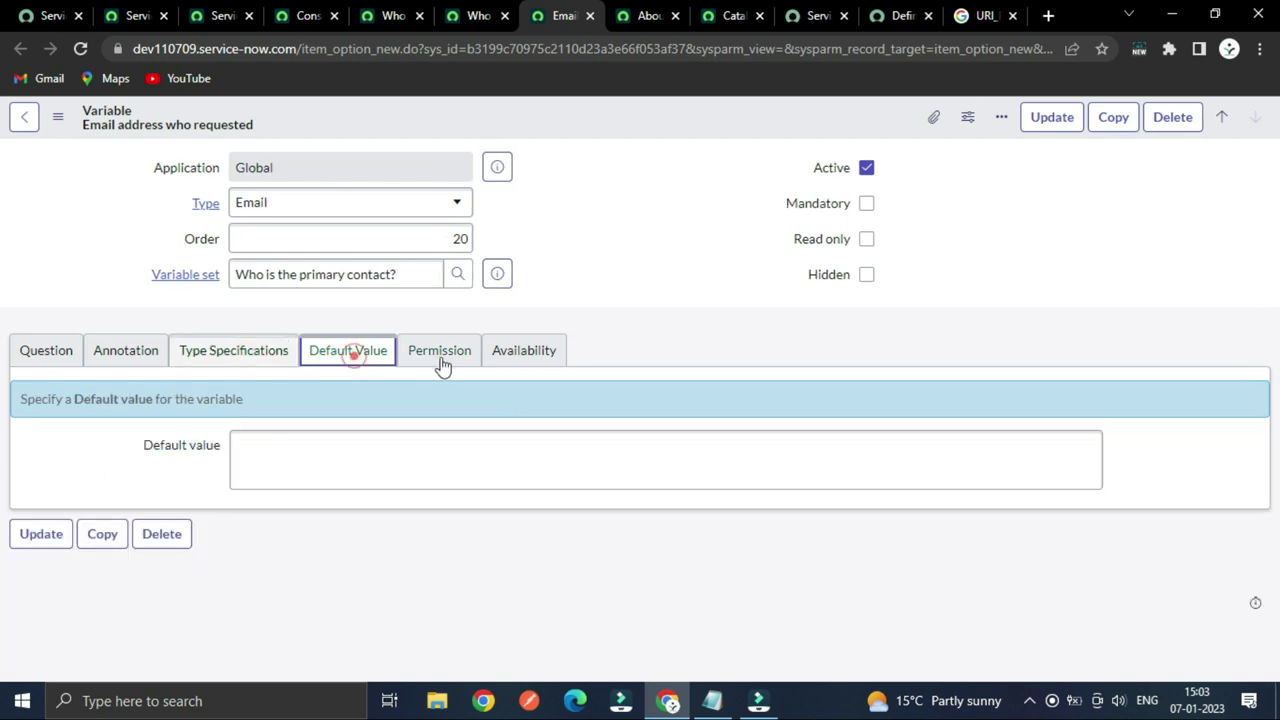
{"action": "left_click", "coordinate": [437, 362]}
{"action": "left_click", "coordinate": [505, 358]}
{"action": "left_click", "coordinate": [442, 363]}
{"action": "left_click", "coordinate": [325, 366]}
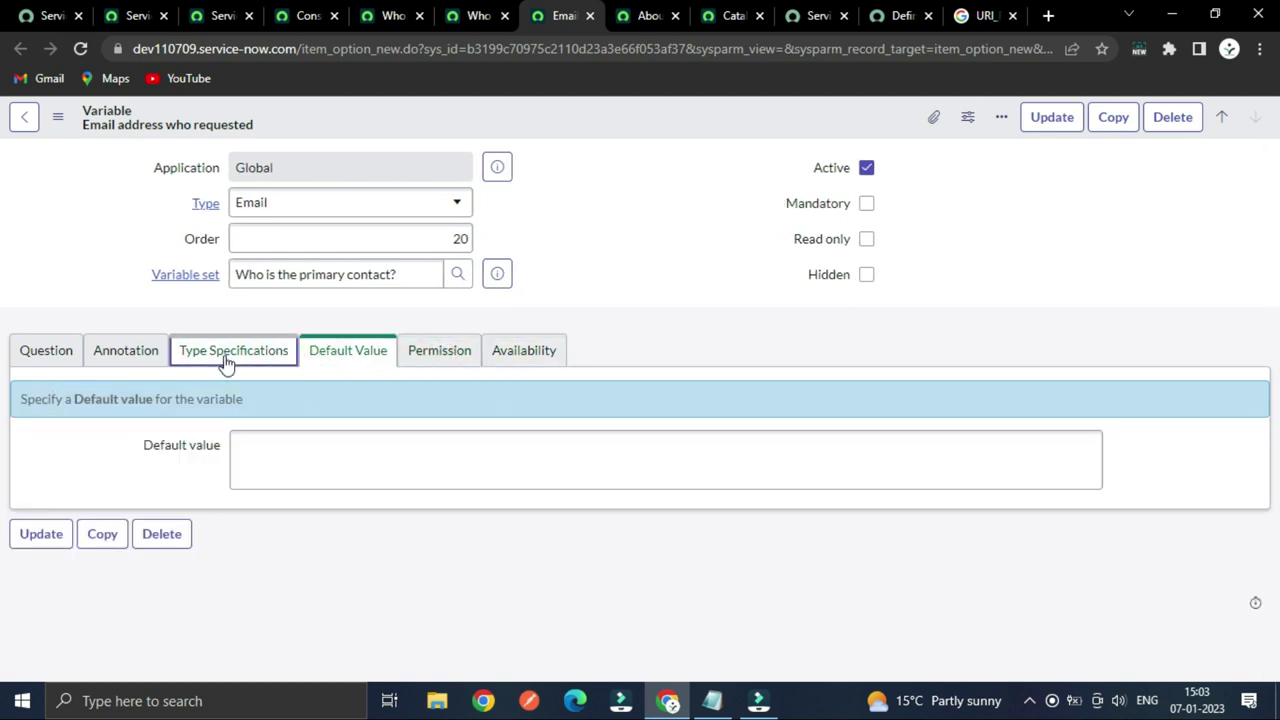
{"action": "left_click", "coordinate": [226, 360]}
- Look over the email variable's Question, Annotation, Type Specifications and Default Value settings in turn
{"action": "left_click", "coordinate": [42, 348]}
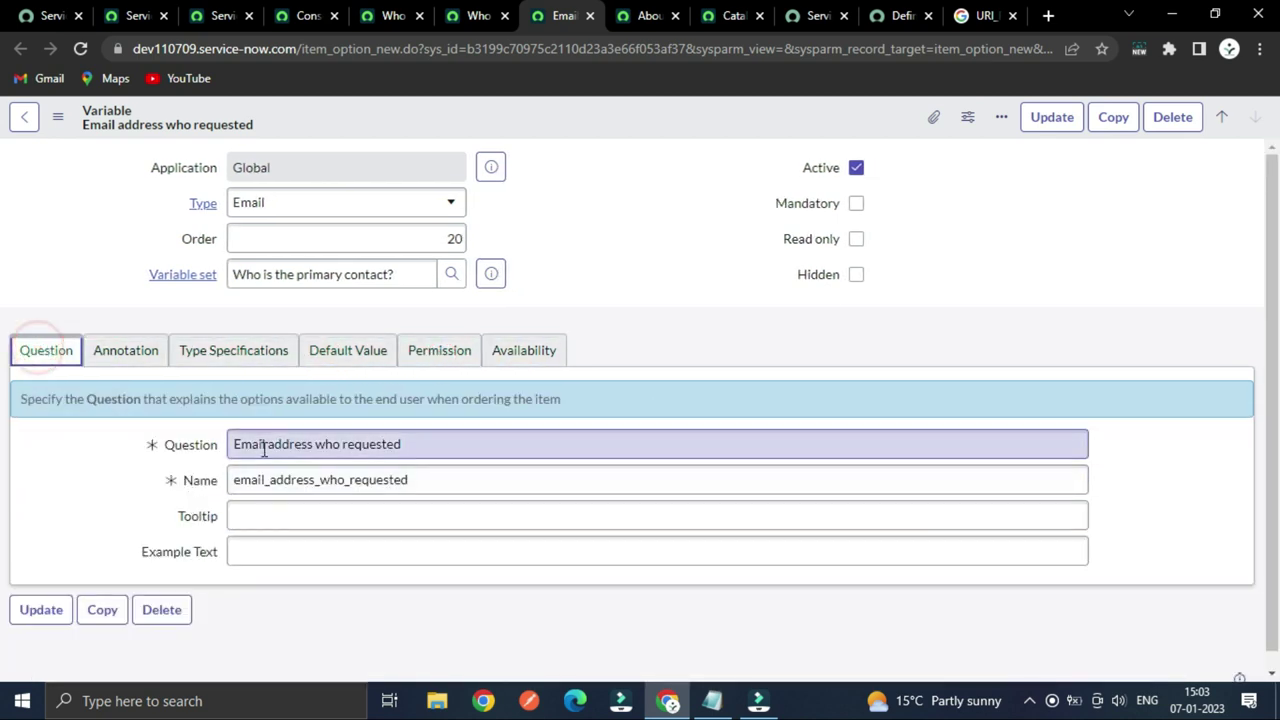
{"action": "left_click", "coordinate": [126, 350]}
{"action": "left_click", "coordinate": [254, 350]}
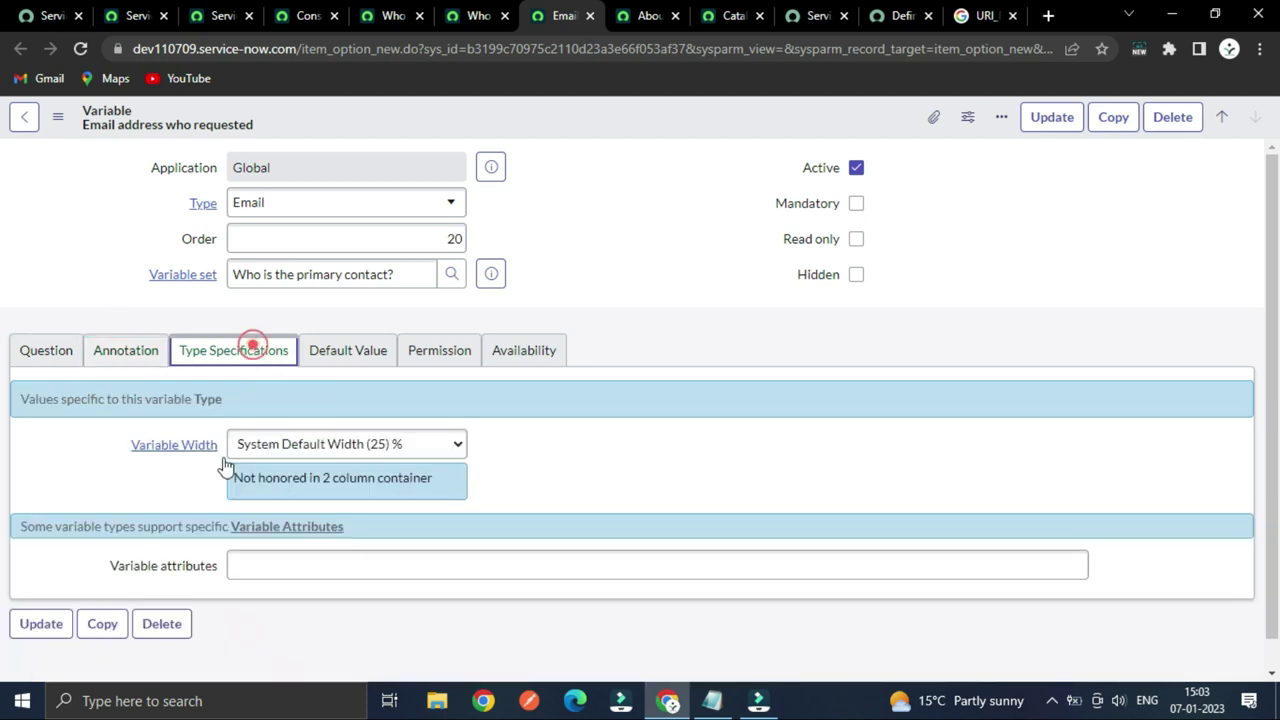
{"action": "left_click", "coordinate": [355, 352]}
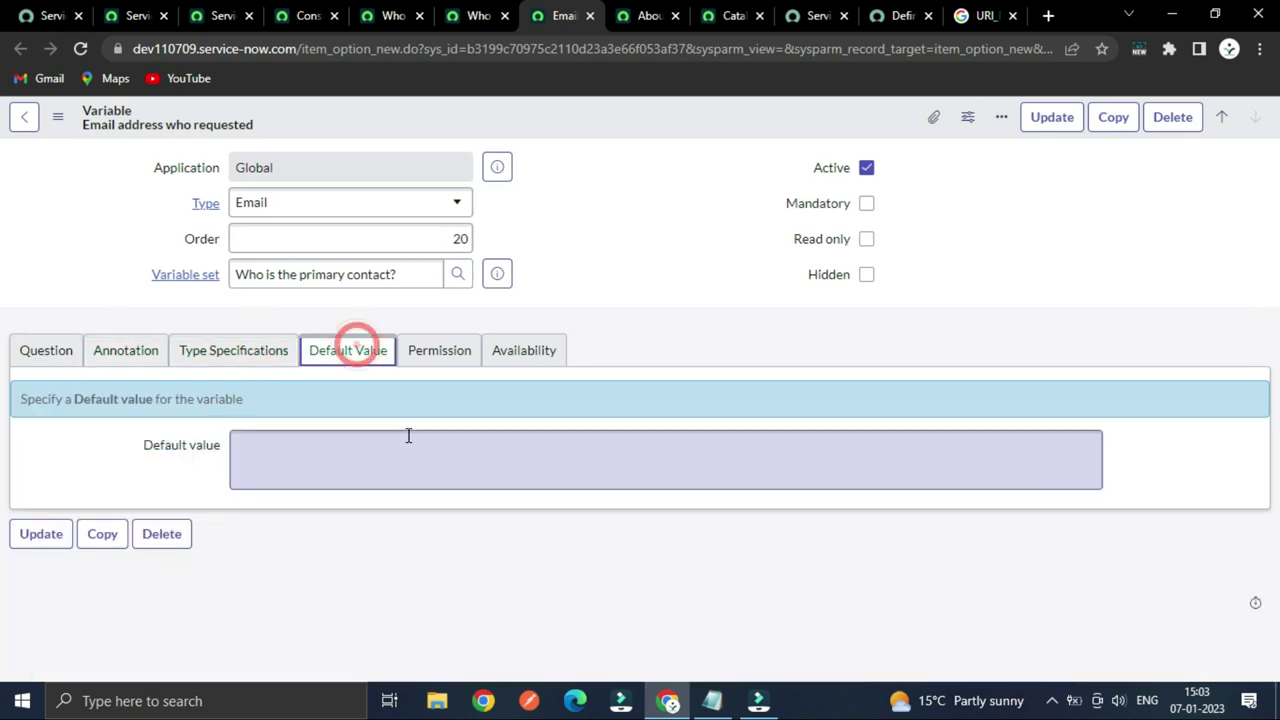
- Read the email variable's Permission role descriptions and check its Availability options
{"action": "left_click", "coordinate": [440, 352]}
{"action": "scroll", "coordinate": [451, 360], "scroll_direction": "down", "scroll_amount": 1}
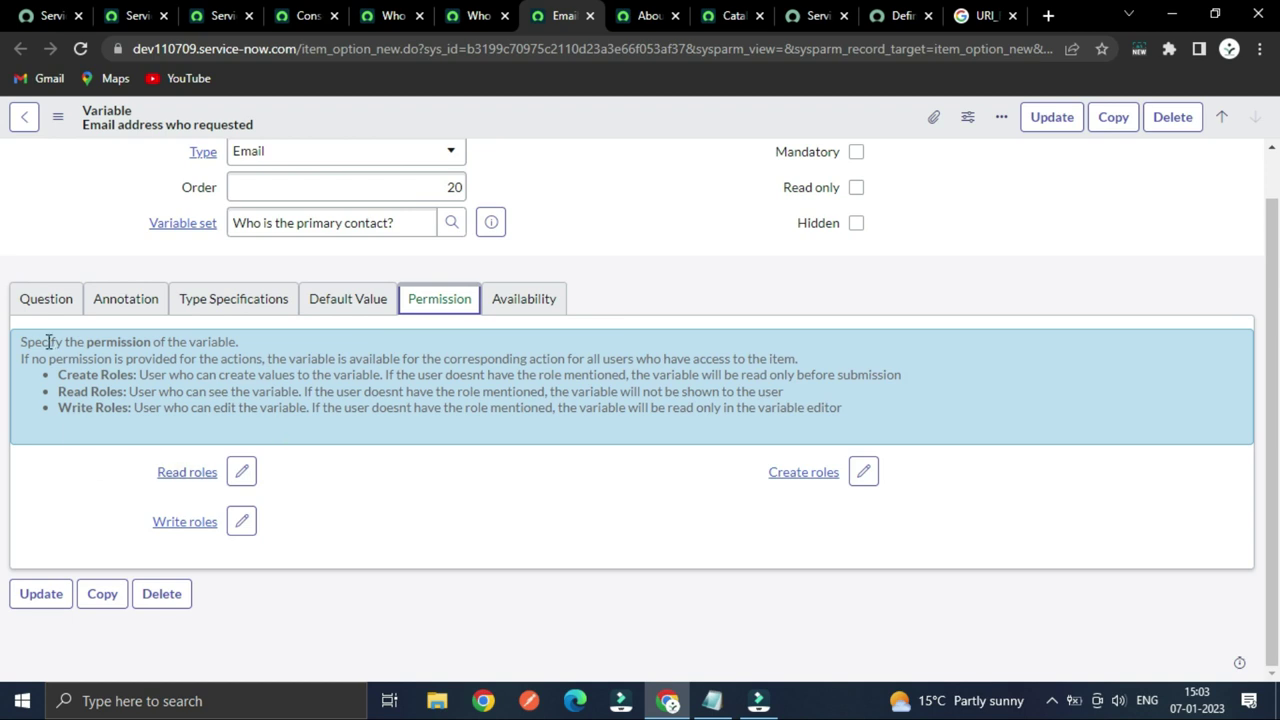
{"action": "left_click", "coordinate": [48, 306]}
{"action": "left_click", "coordinate": [440, 352]}
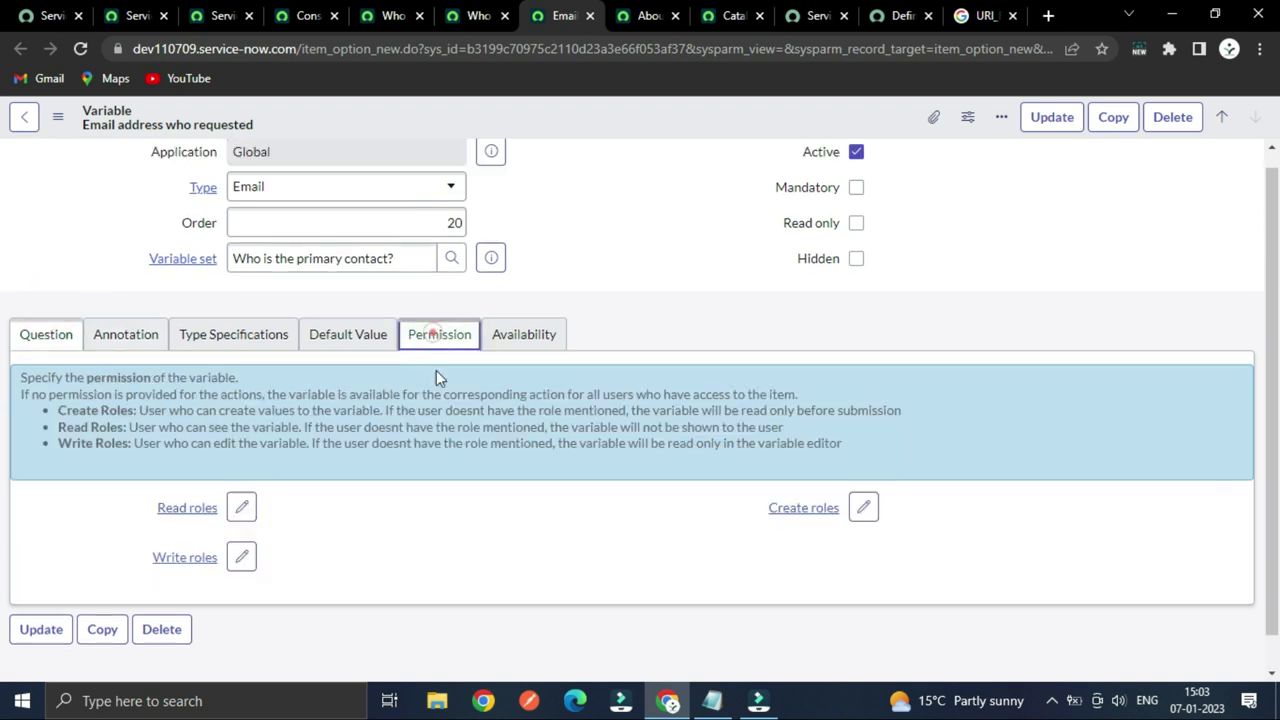
{"action": "left_click", "coordinate": [540, 345]}
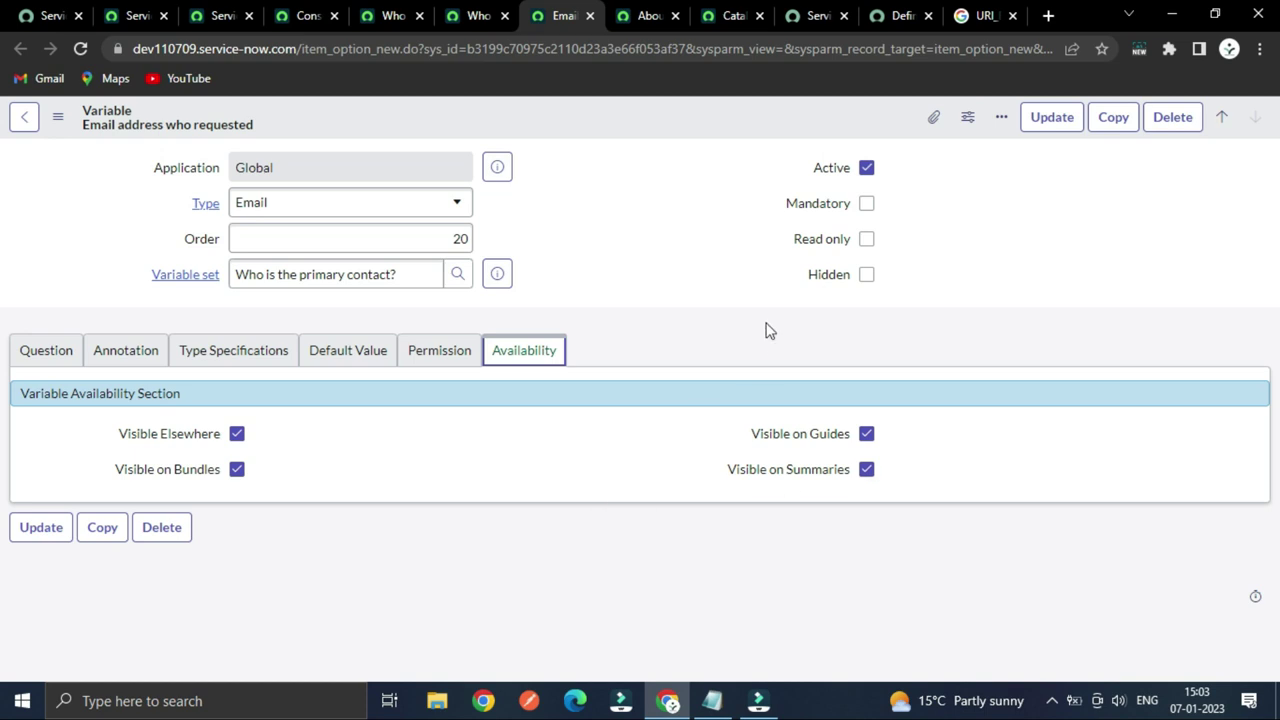
- Close the browser tabs of both variables and return to the "Who is the primary contact?" variable set
{"action": "key", "text": "ctrl+shift+Tab"}
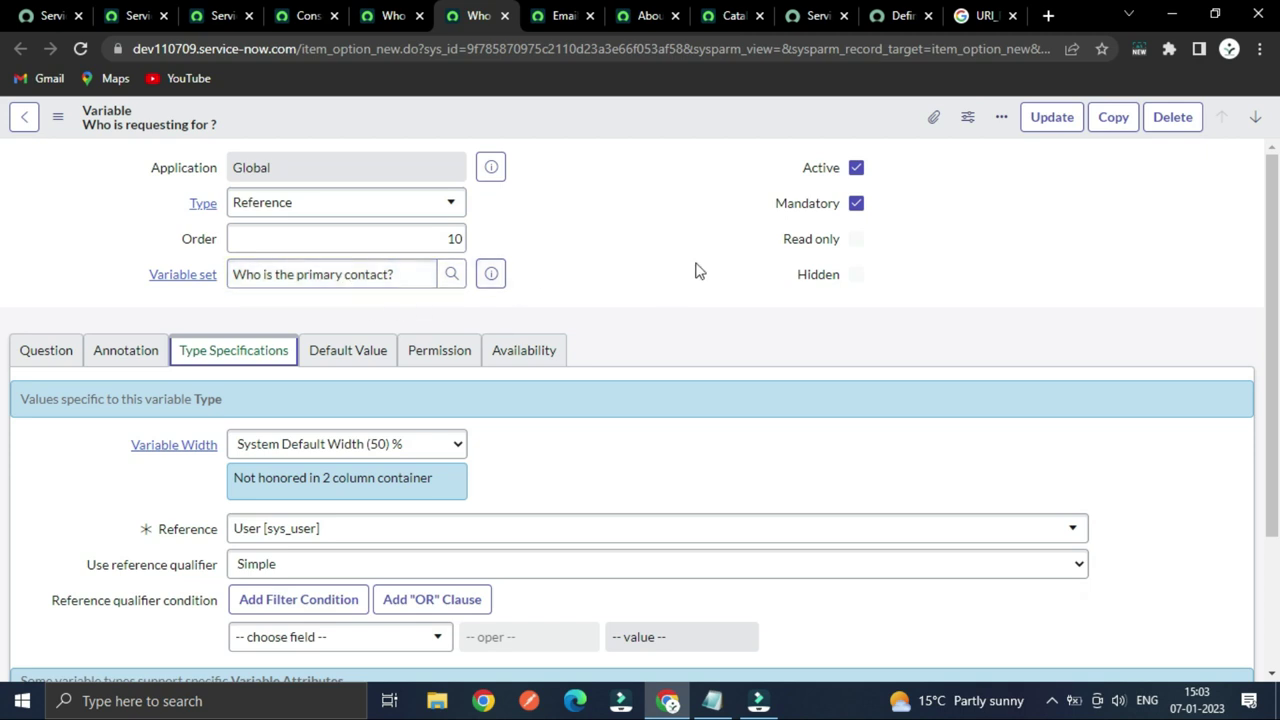
{"action": "left_click", "coordinate": [392, 15]}
{"action": "left_click", "coordinate": [478, 15]}
{"action": "left_click", "coordinate": [504, 15]}
{"action": "left_click", "coordinate": [505, 16]}
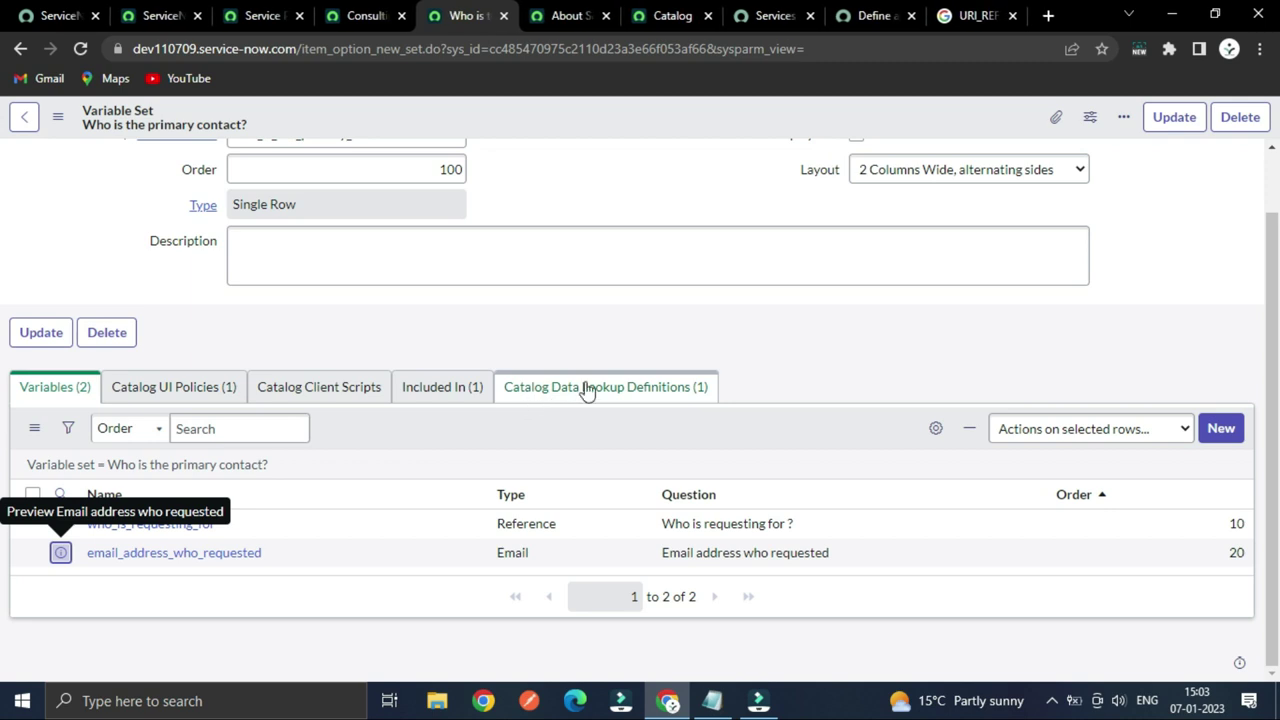
- Check the variable set's Catalog UI Policies and its list of variables
{"action": "left_click", "coordinate": [160, 386]}
{"action": "left_click", "coordinate": [50, 411]}
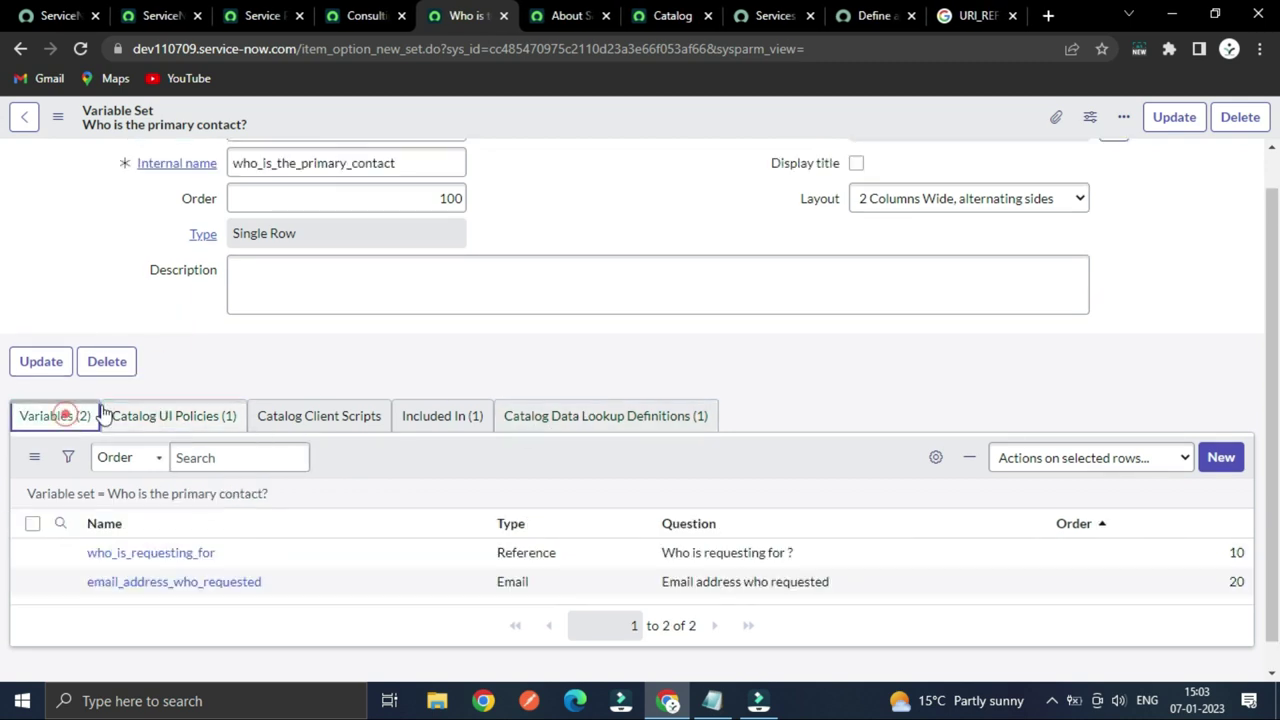
{"action": "scroll", "coordinate": [400, 380], "scroll_direction": "down", "scroll_amount": 1}
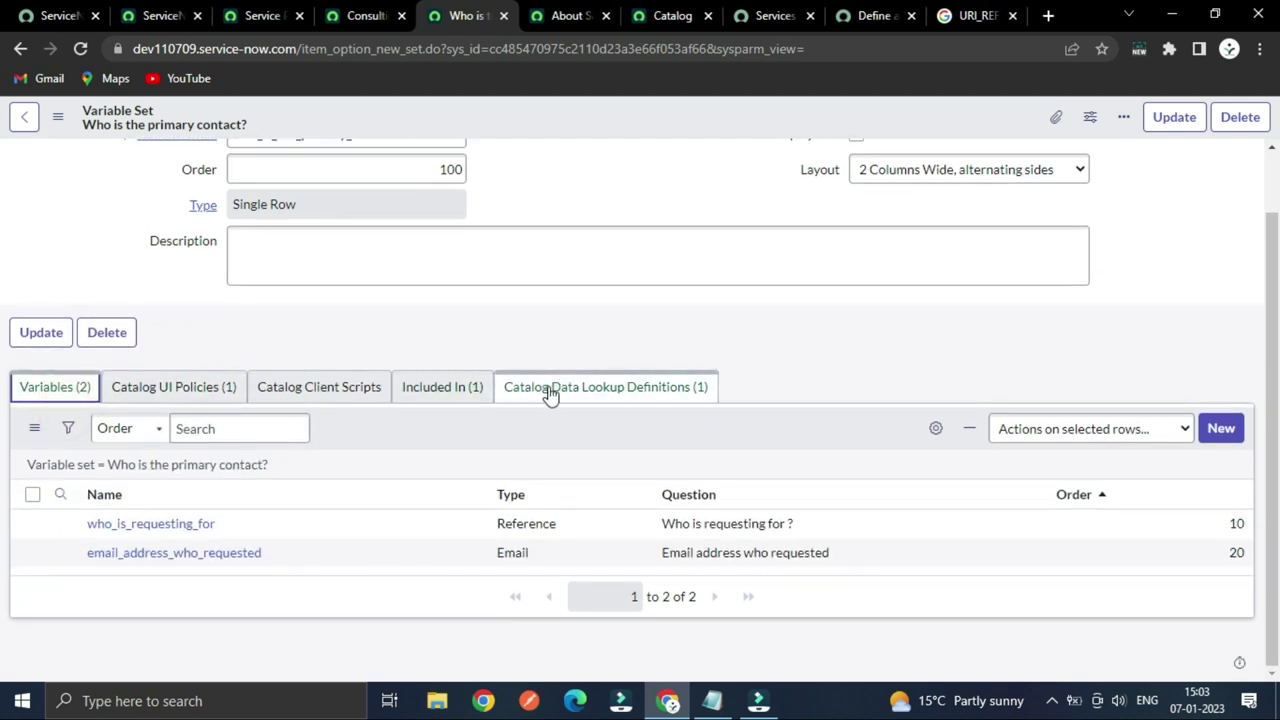
- Open the "Looking for email" catalog data lookup definition in a separate browser tab and check its Name
{"action": "left_click", "coordinate": [562, 385]}
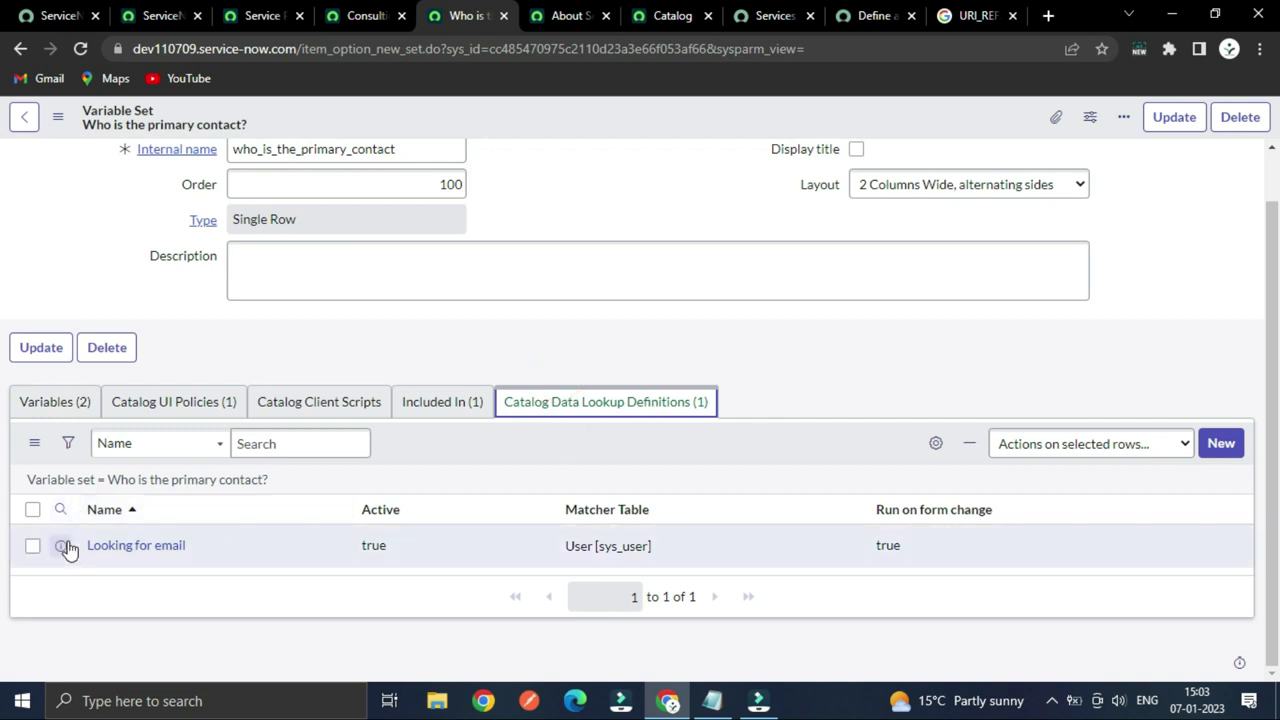
{"action": "right_click", "coordinate": [61, 547]}
{"action": "left_click", "coordinate": [172, 372]}
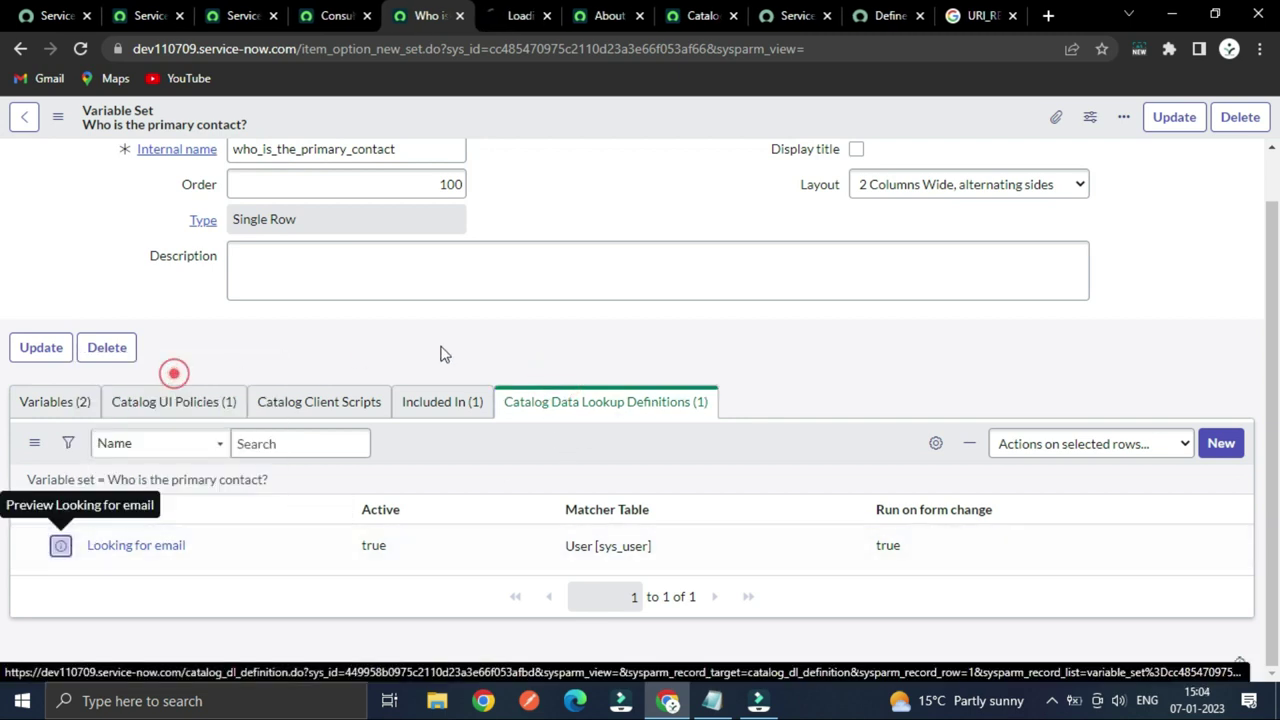
{"action": "left_click", "coordinate": [496, 268]}
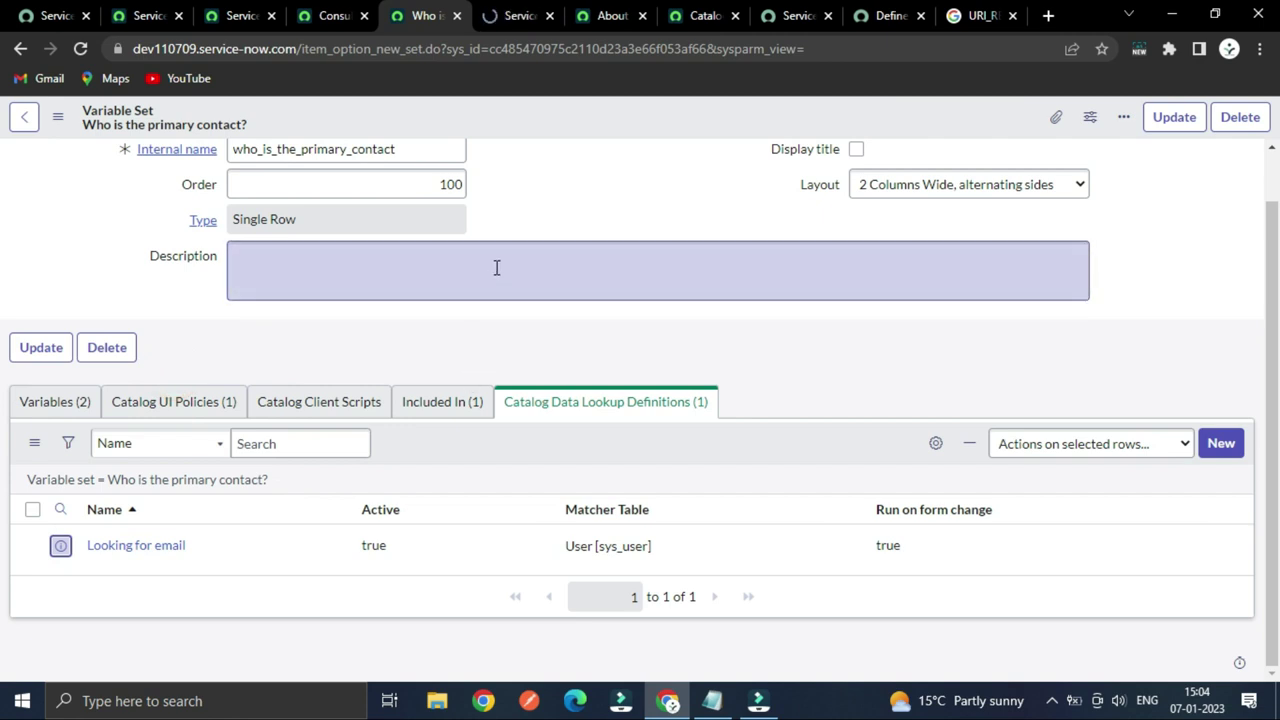
{"action": "left_click", "coordinate": [520, 15]}
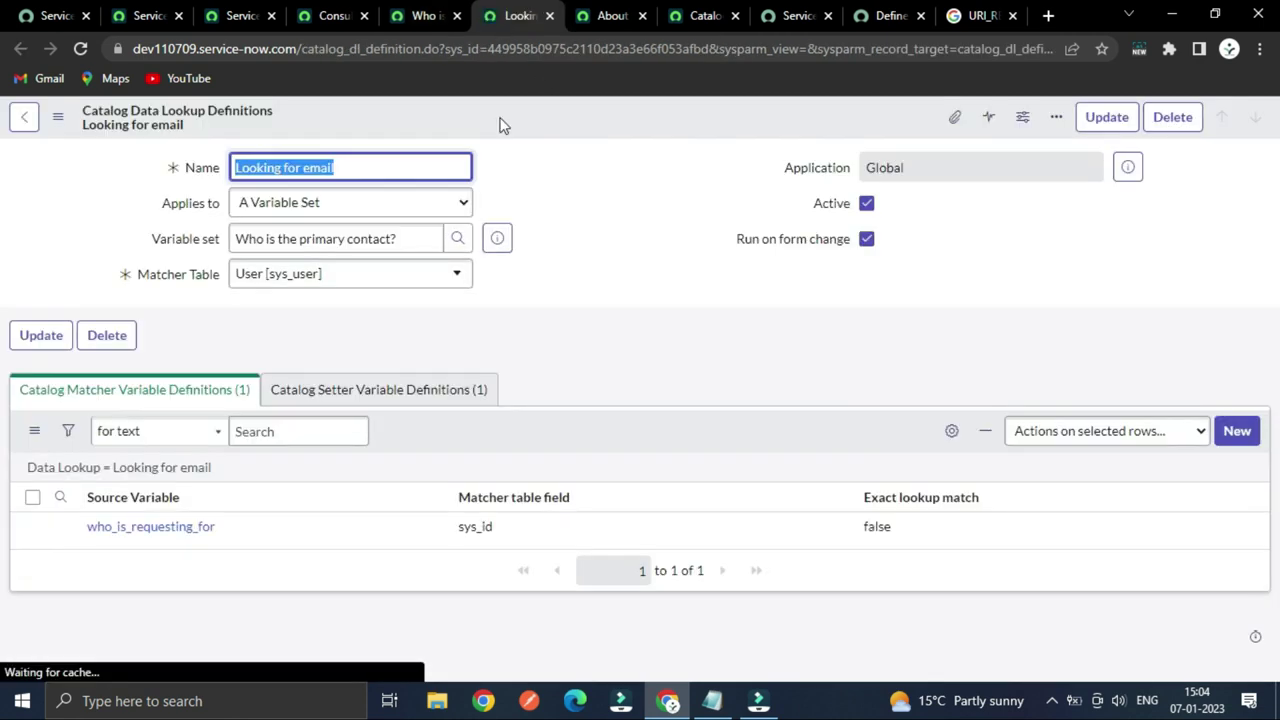
{"action": "left_click", "coordinate": [600, 259]}
{"action": "left_click_drag", "start_coordinate": [362, 169], "coordinate": [236, 168]}
- Compare the variable set's list of variables with the "Looking for email" lookup definition
{"action": "left_click", "coordinate": [412, 16]}
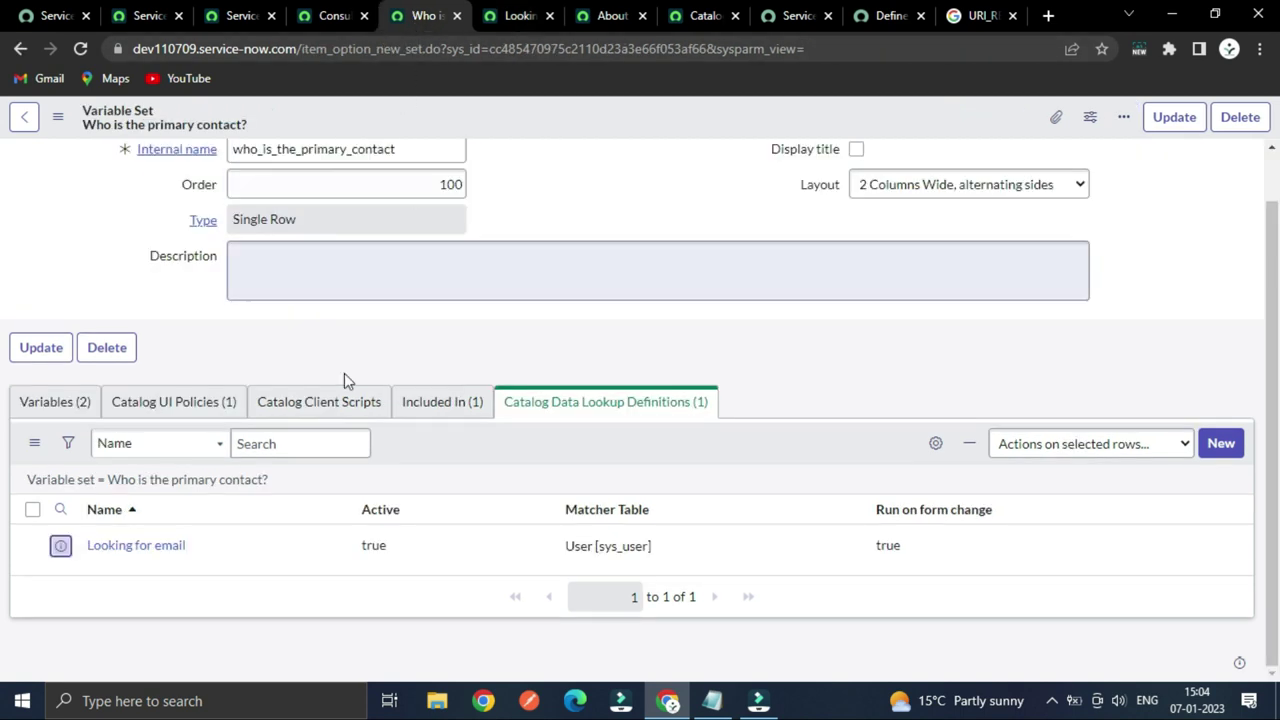
{"action": "left_click", "coordinate": [55, 387]}
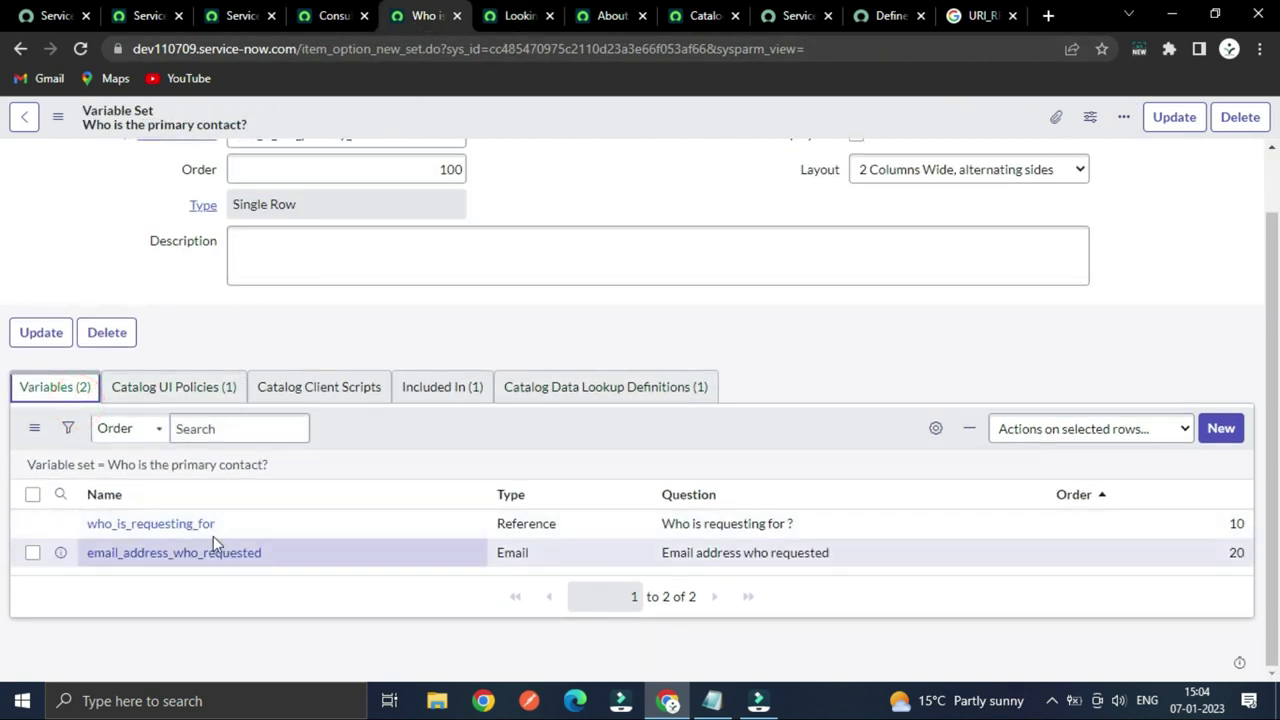
{"action": "left_click", "coordinate": [510, 22]}
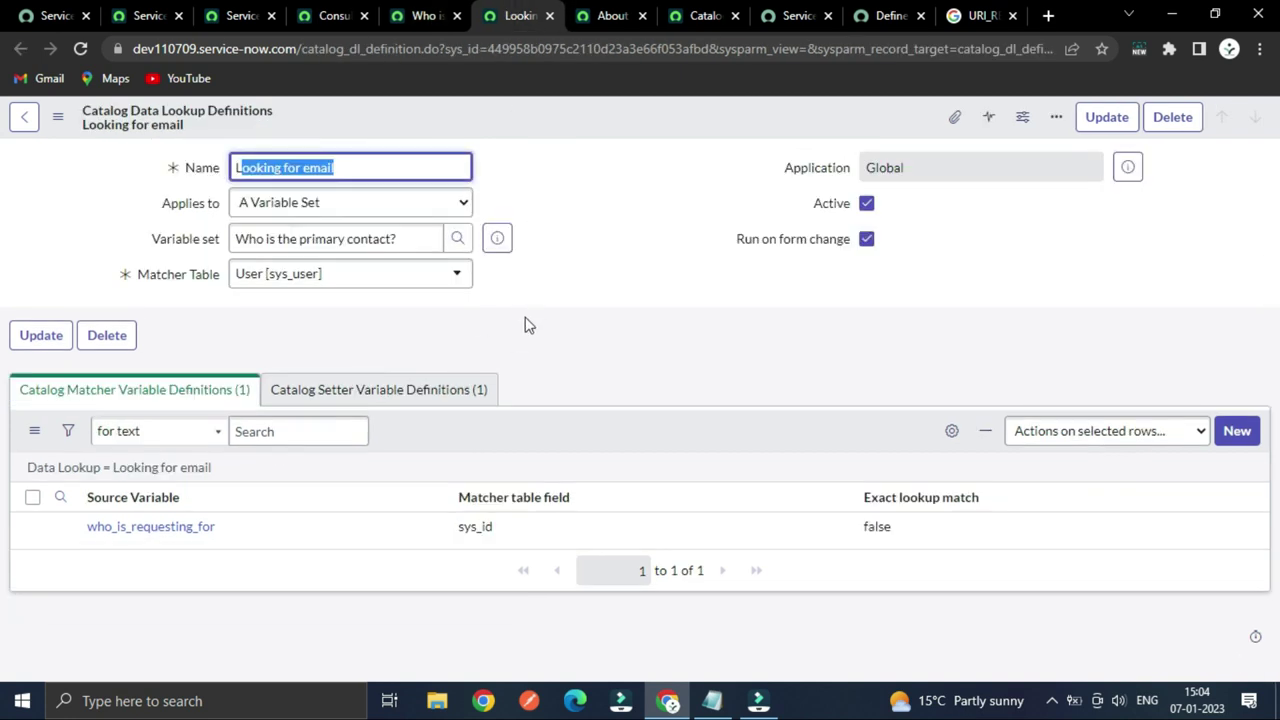
{"action": "left_click", "coordinate": [575, 270]}
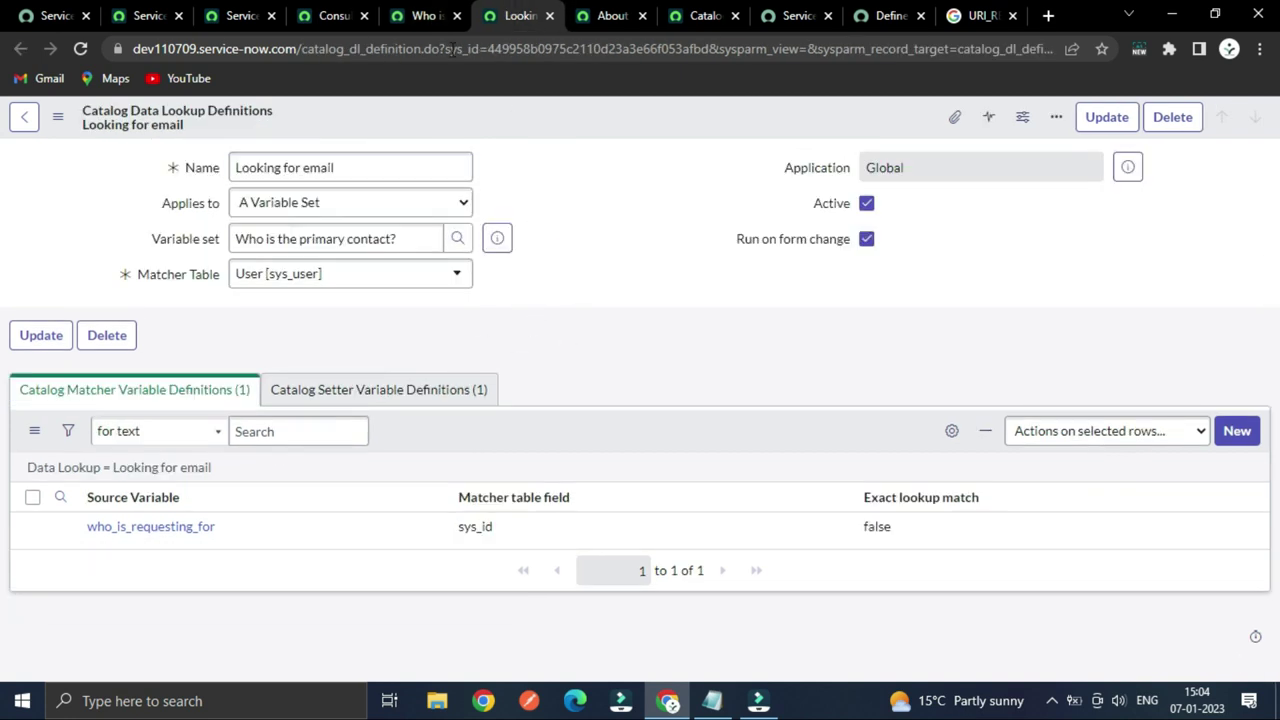
{"action": "left_click", "coordinate": [407, 12]}
{"action": "left_click", "coordinate": [482, 12]}
{"action": "left_click", "coordinate": [420, 14]}
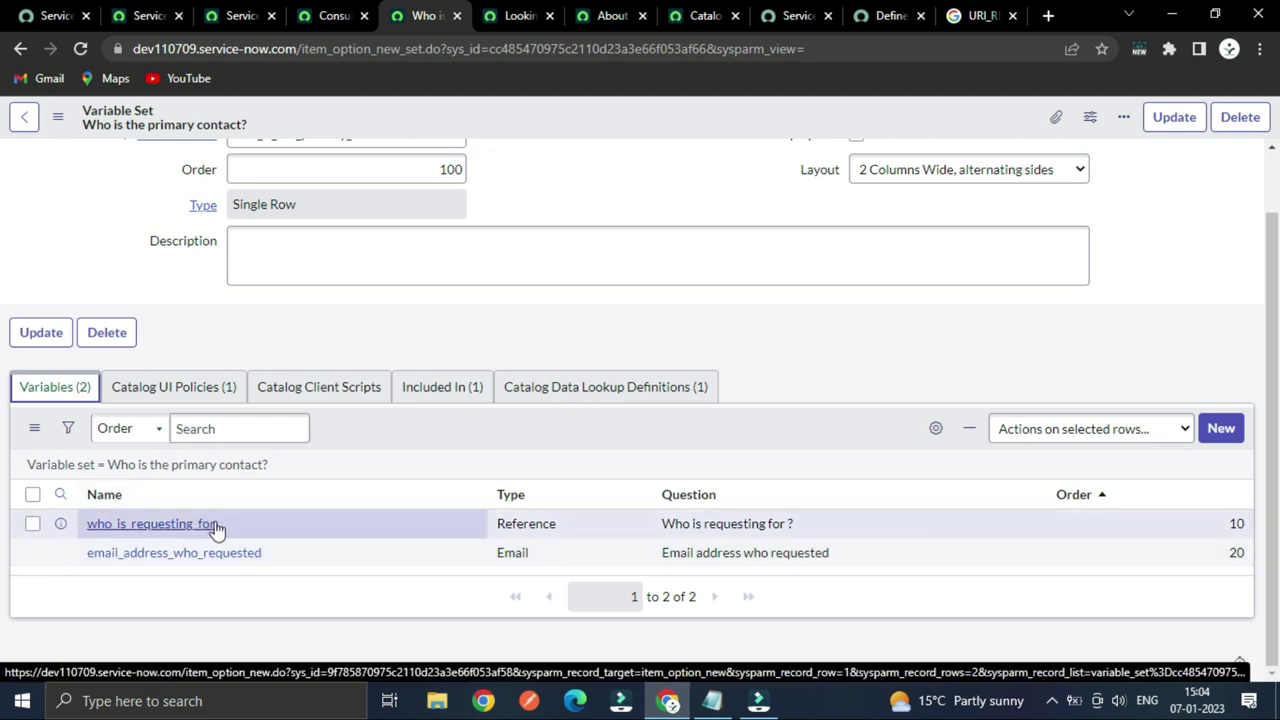
- Check the variable set's Catalog Data Lookup Definitions list and return to the "Looking for email" record
{"action": "left_click", "coordinate": [522, 391]}
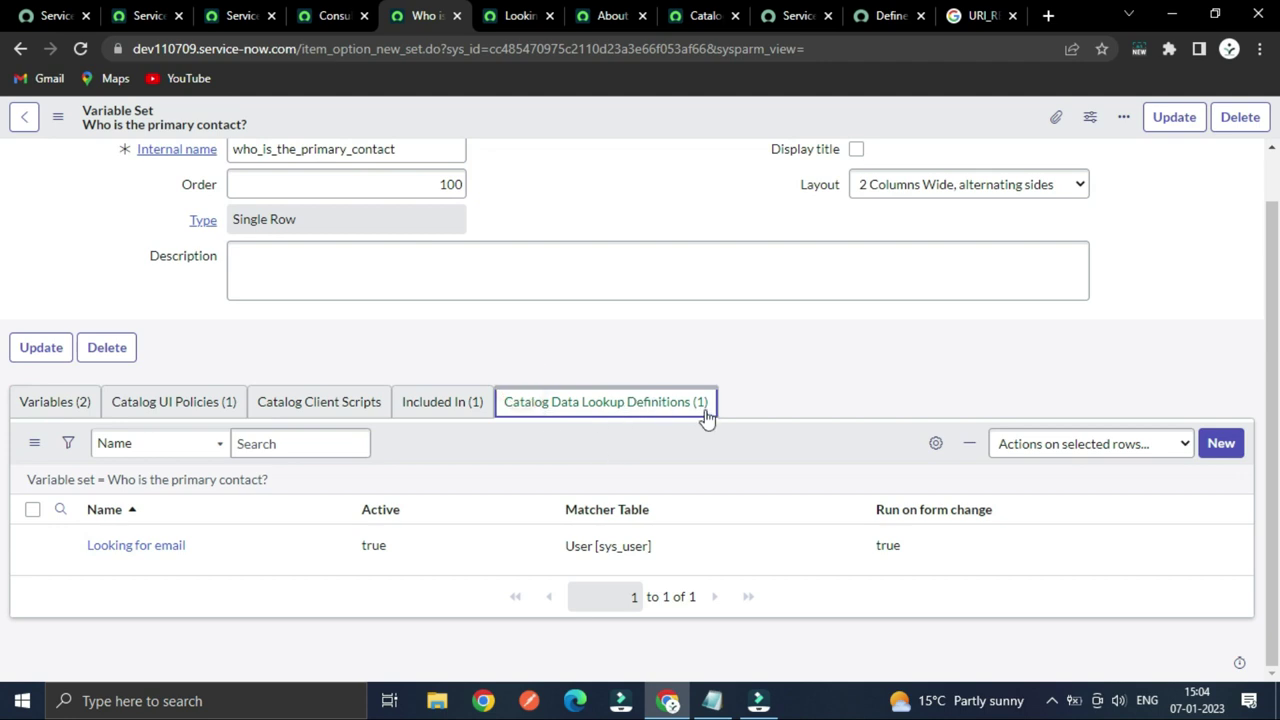
{"action": "left_click", "coordinate": [520, 16]}
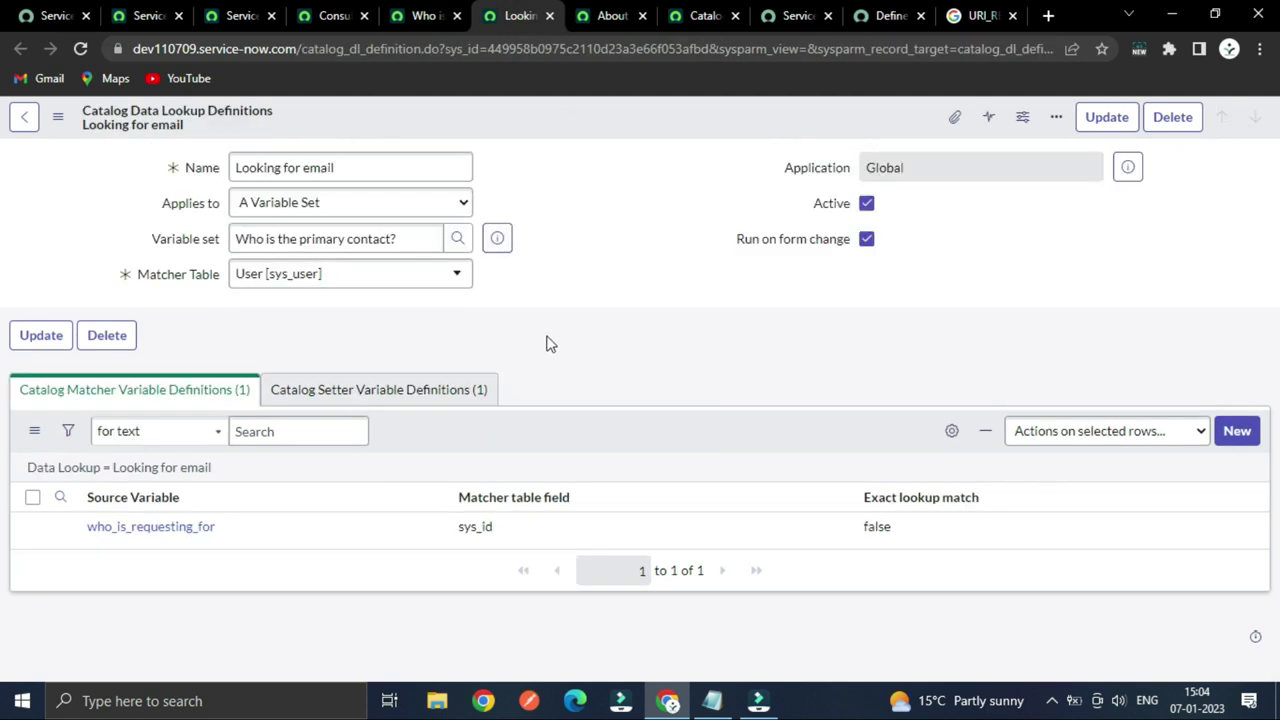
{"action": "left_click", "coordinate": [603, 199]}
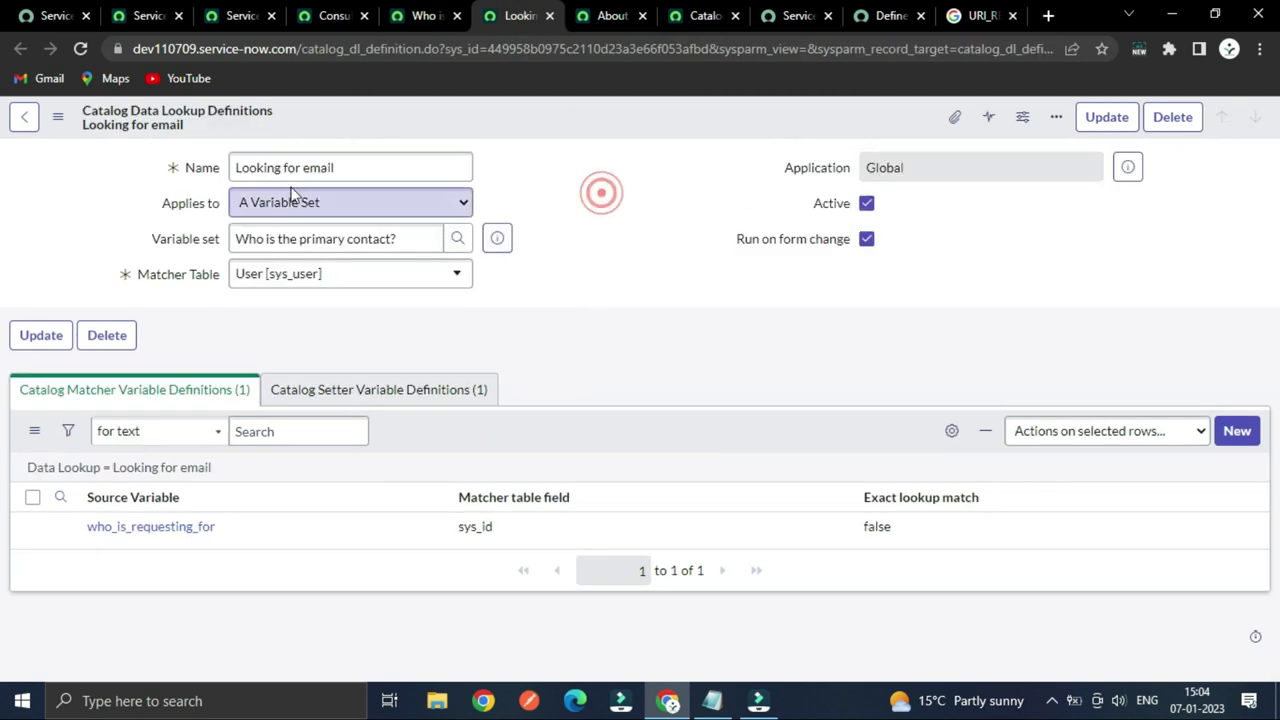
- Examine the Name, Applies to and Variable set fields of the "Looking for email" lookup definition
{"action": "left_click", "coordinate": [224, 169]}
{"action": "left_click", "coordinate": [349, 170]}
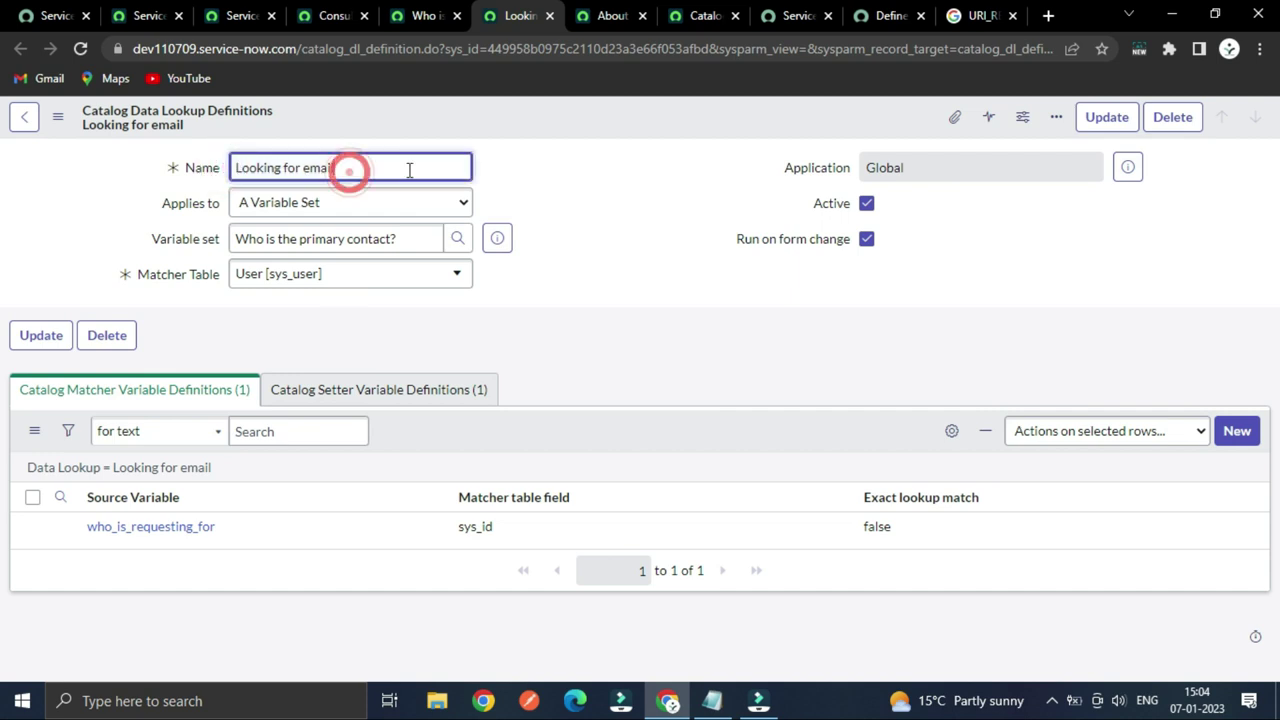
{"action": "left_click", "coordinate": [587, 166]}
{"action": "left_click_drag", "start_coordinate": [250, 168], "coordinate": [357, 166]}
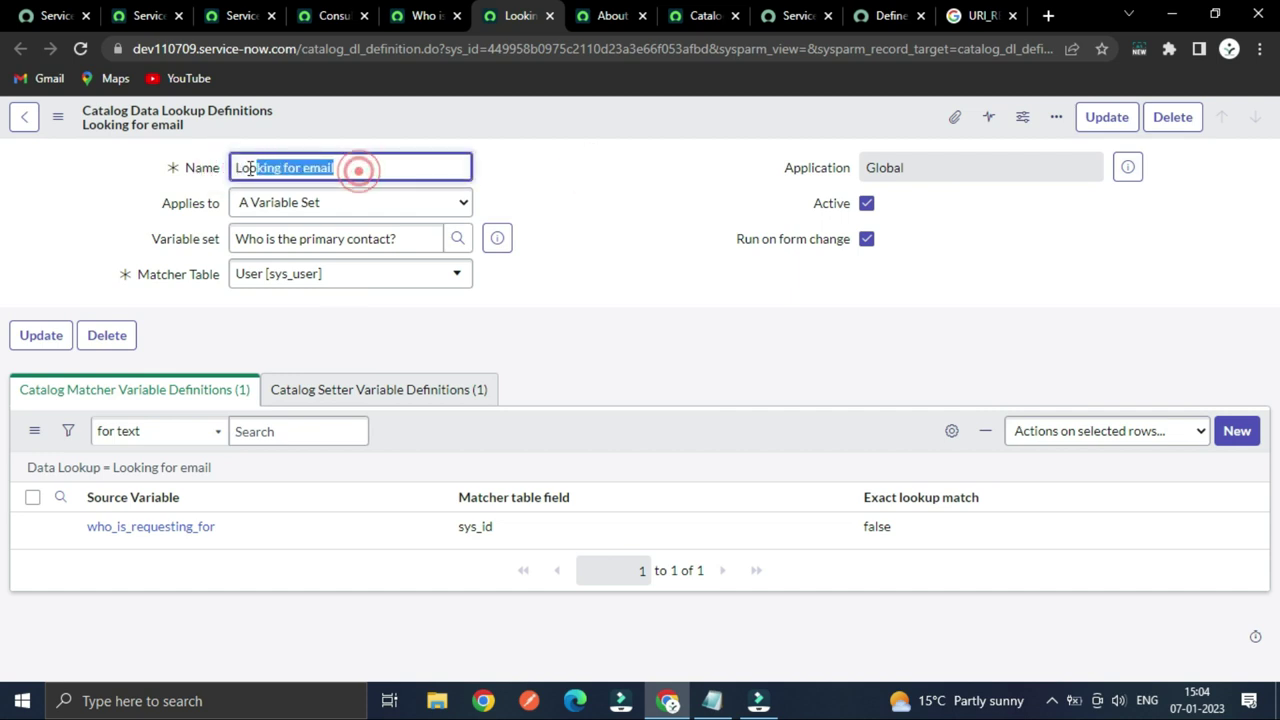
{"action": "left_click", "coordinate": [541, 170]}
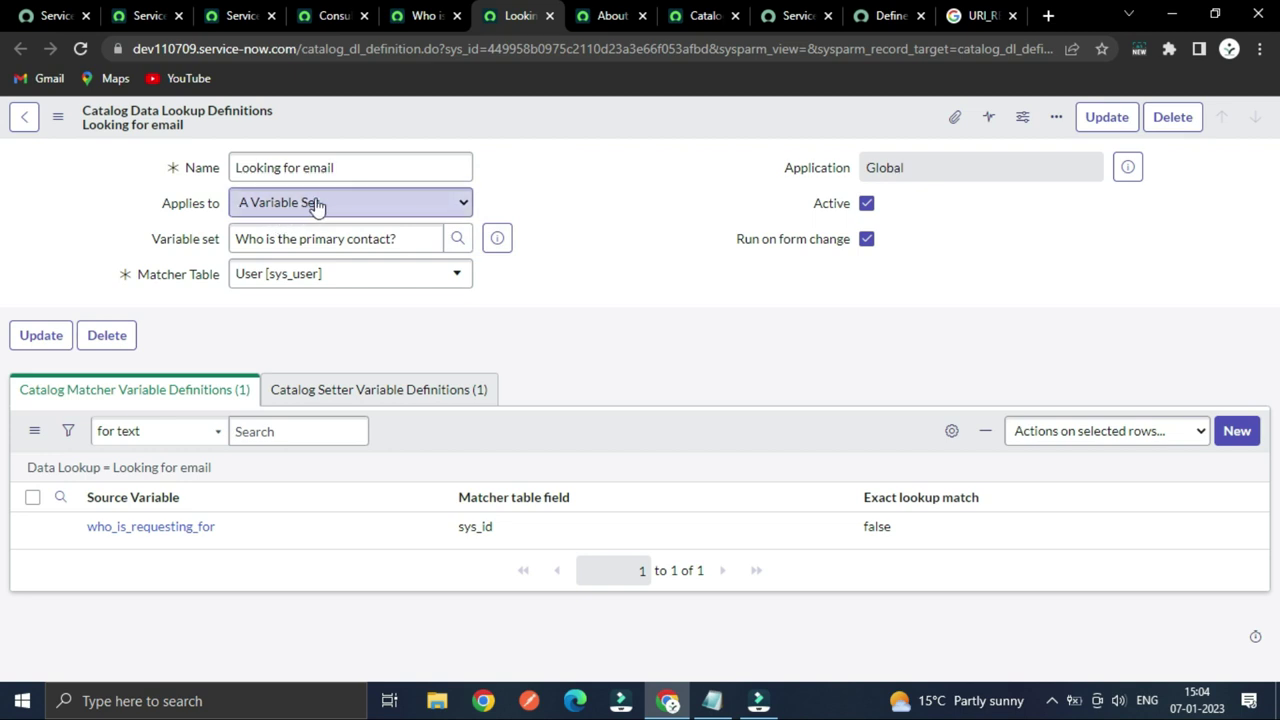
{"action": "left_click", "coordinate": [558, 181]}
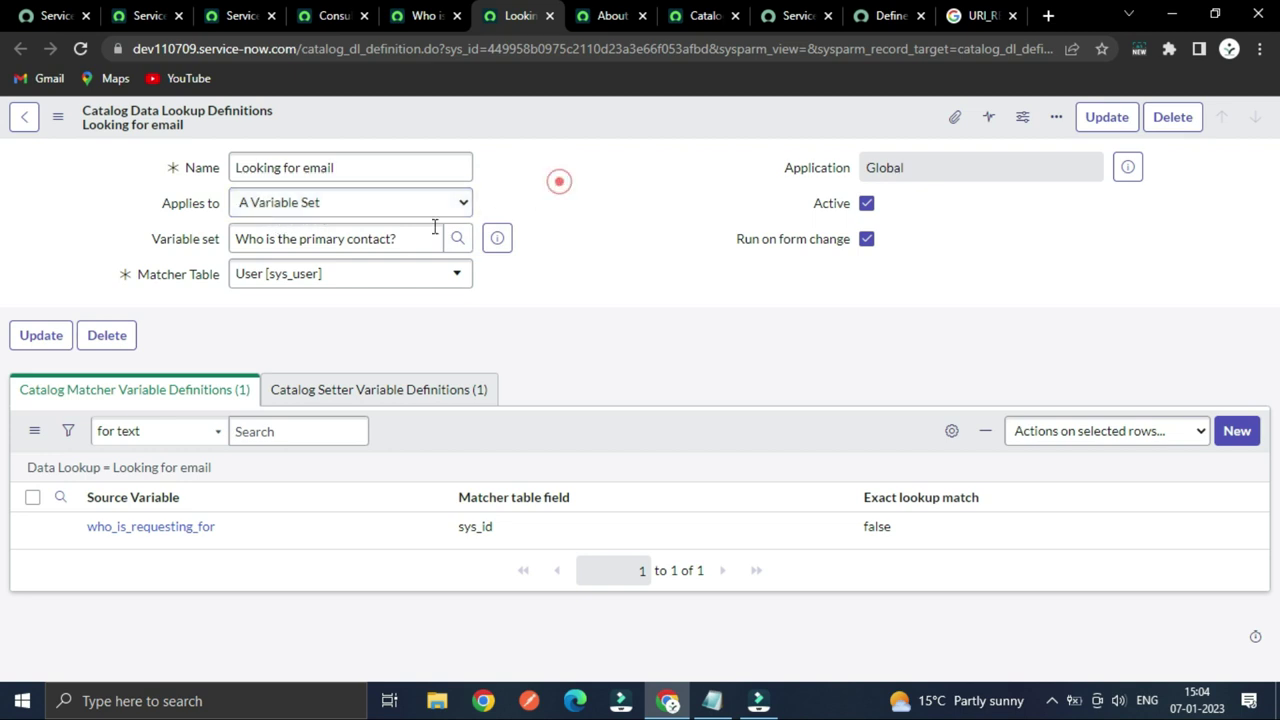
{"action": "left_click_drag", "start_coordinate": [238, 240], "coordinate": [386, 240]}
{"action": "left_click", "coordinate": [574, 266]}
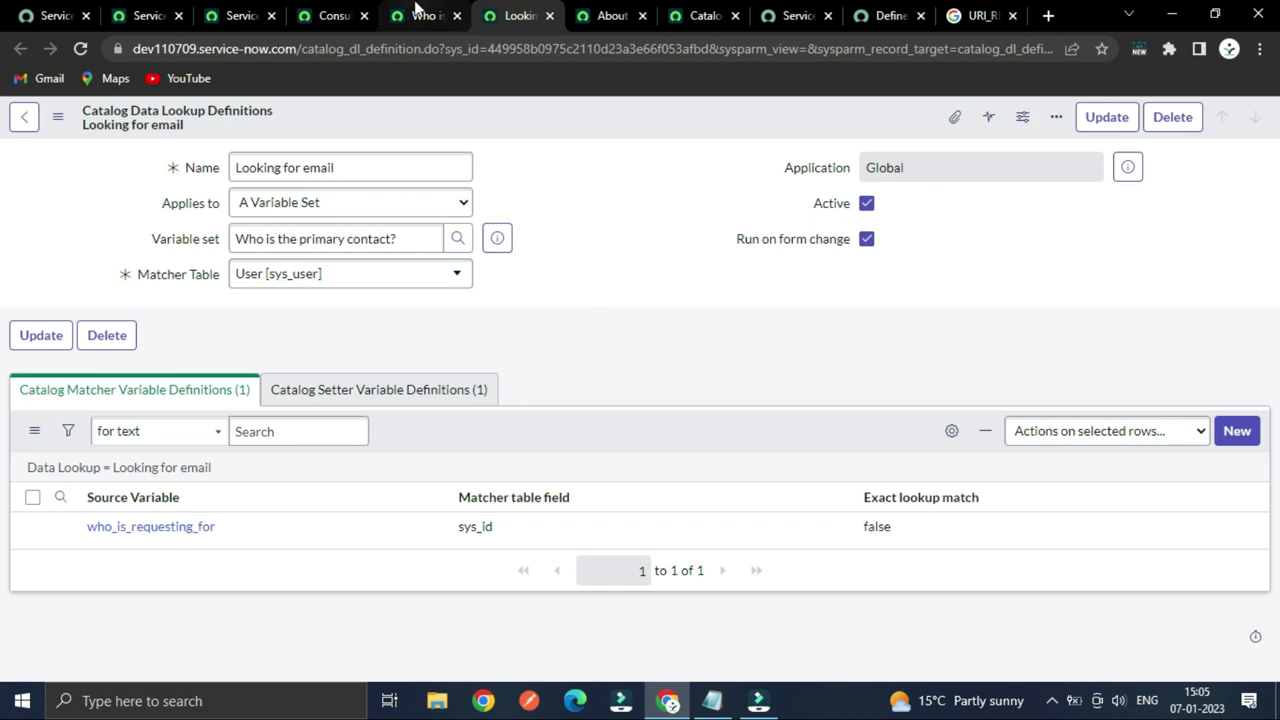
- Compare the variable set's two variables with the matcher and setter variable definitions of the "Looking for email" lookup
{"action": "left_click", "coordinate": [422, 15]}
{"action": "left_click", "coordinate": [52, 402]}
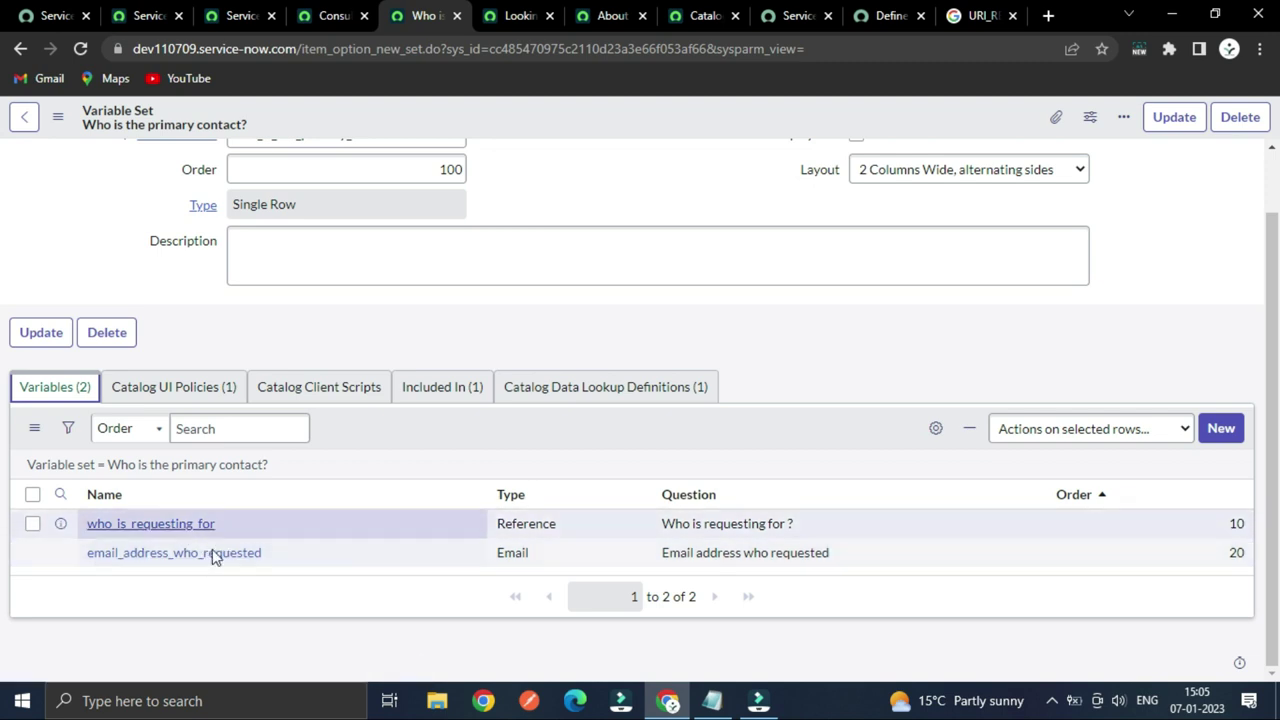
{"action": "left_click", "coordinate": [515, 15]}
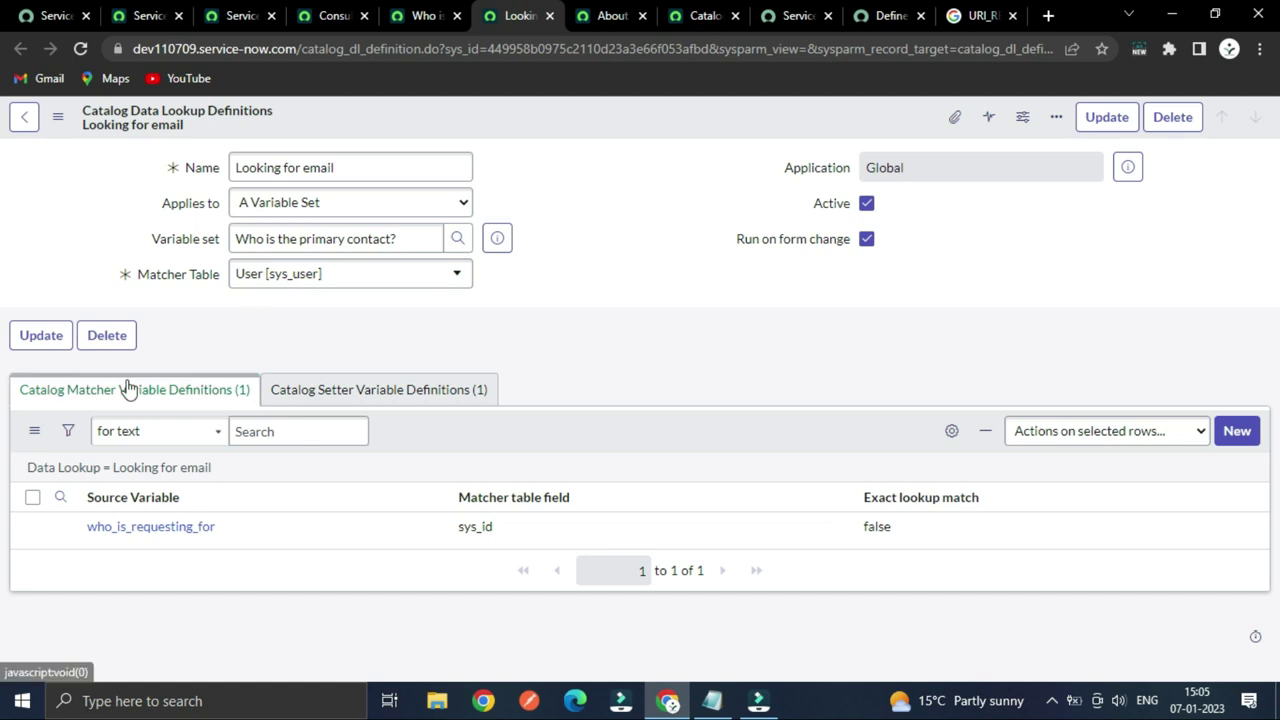
{"action": "left_click", "coordinate": [315, 389]}
{"action": "left_click", "coordinate": [214, 391]}
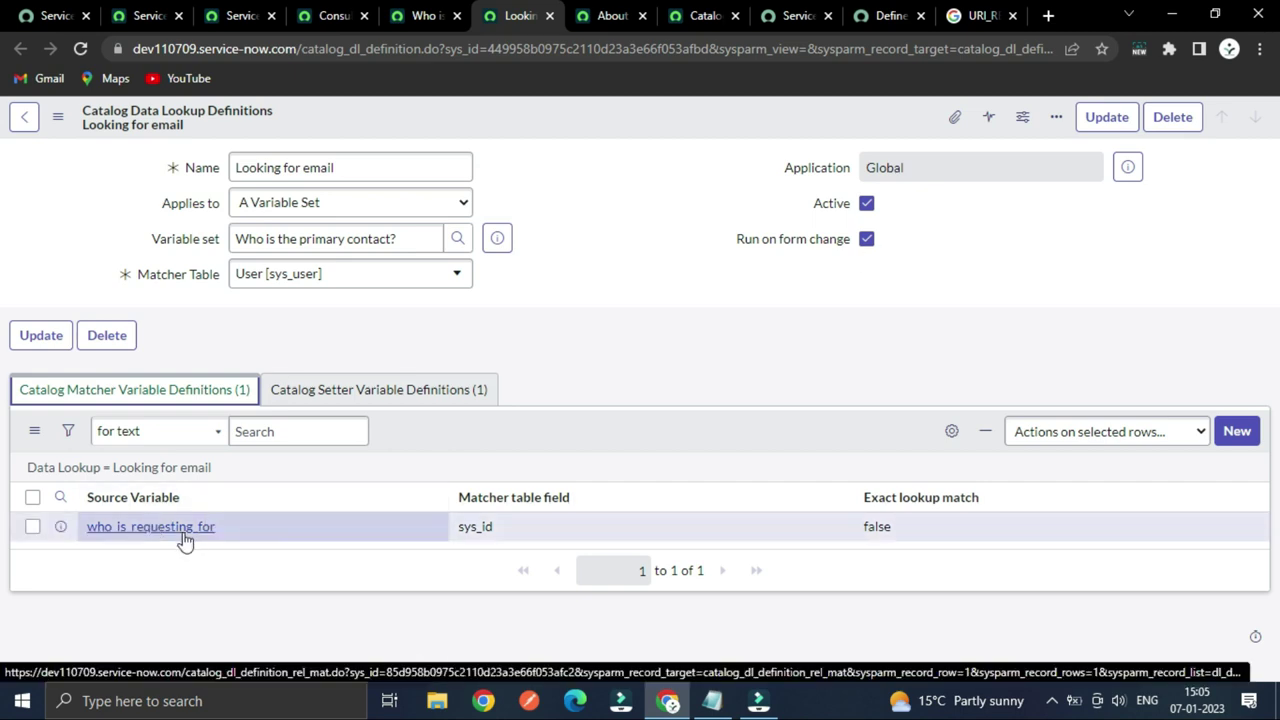
- Open the who_is_requesting_for matcher variable definition in a separate browser tab and check its fields
{"action": "right_click", "coordinate": [60, 527]}
{"action": "left_click", "coordinate": [181, 350]}
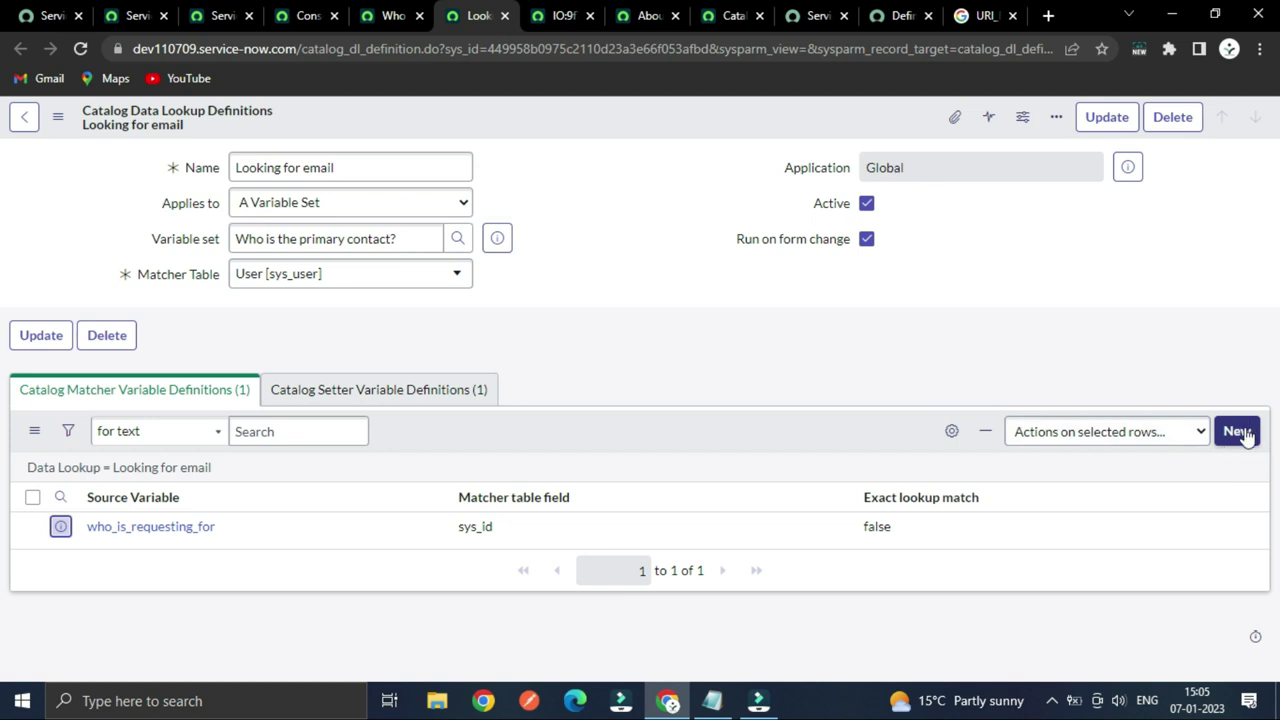
{"action": "left_click", "coordinate": [563, 15]}
{"action": "left_click", "coordinate": [524, 276]}
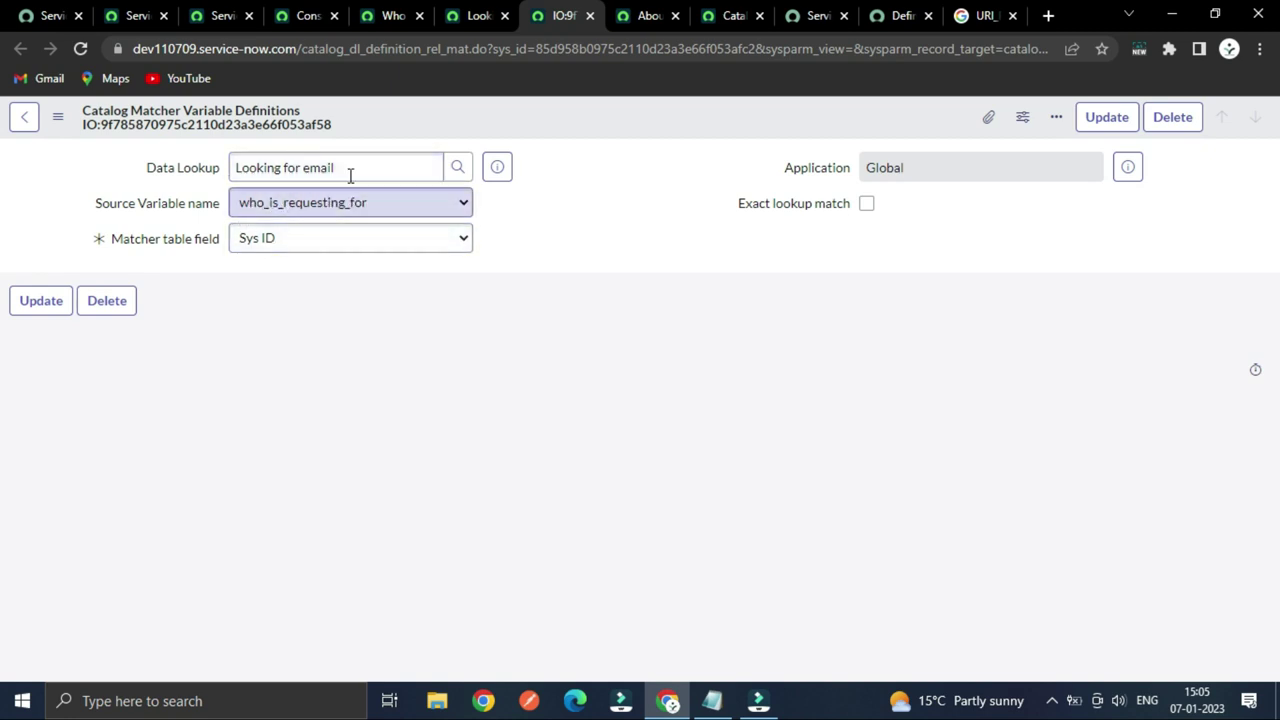
- Compare the lookup's matcher variable list with the Source Variable name and Matcher table field of its record, and close that record's tab
{"action": "left_click", "coordinate": [478, 15]}
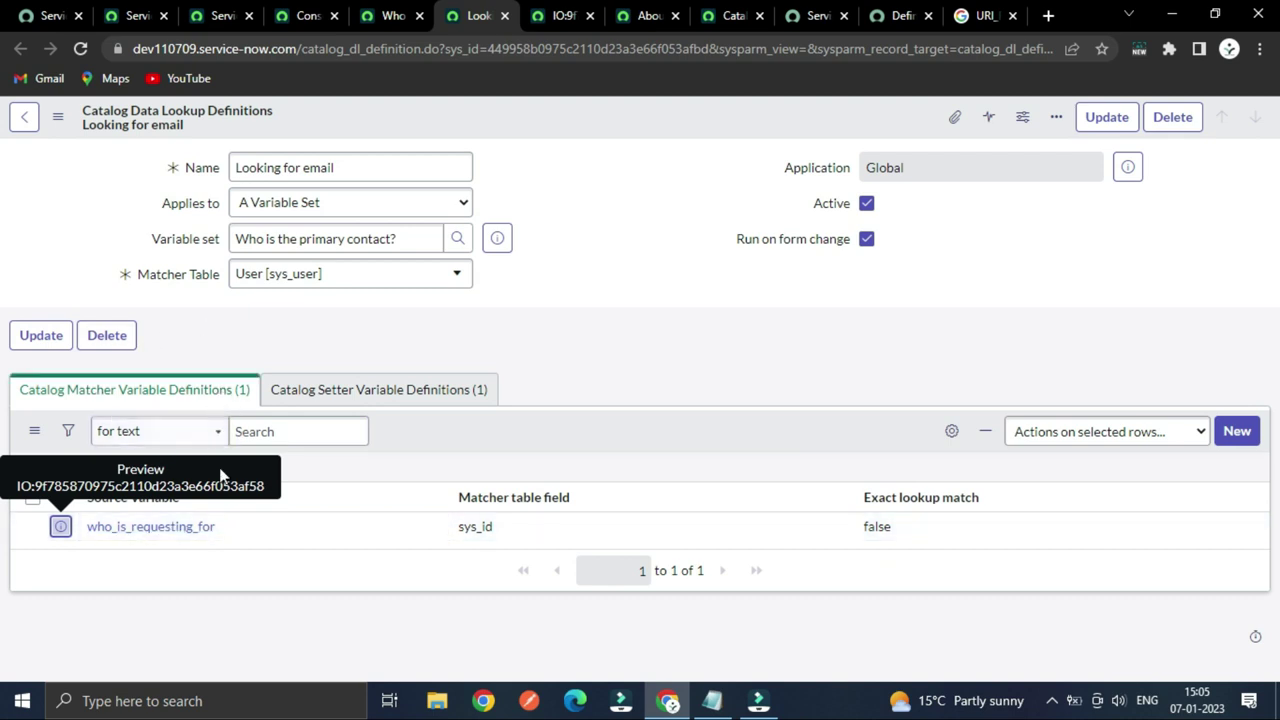
{"action": "left_click", "coordinate": [296, 398]}
{"action": "left_click", "coordinate": [177, 390]}
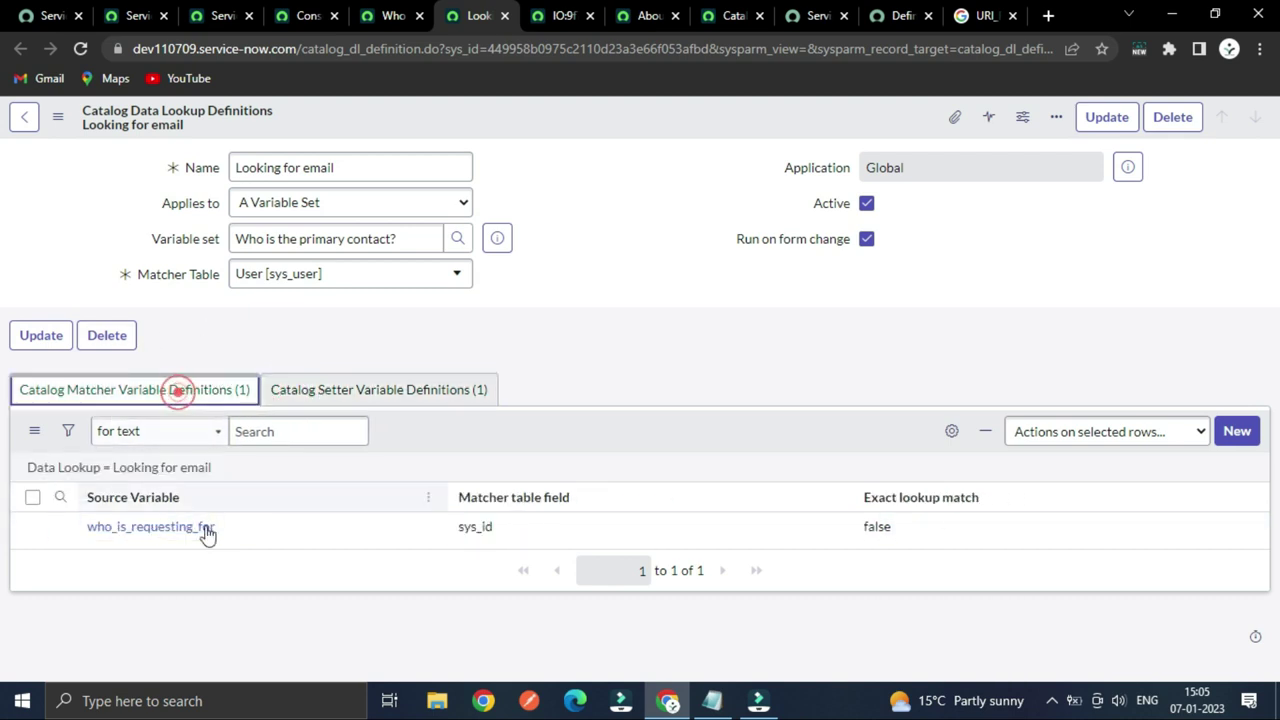
{"action": "left_click", "coordinate": [560, 15]}
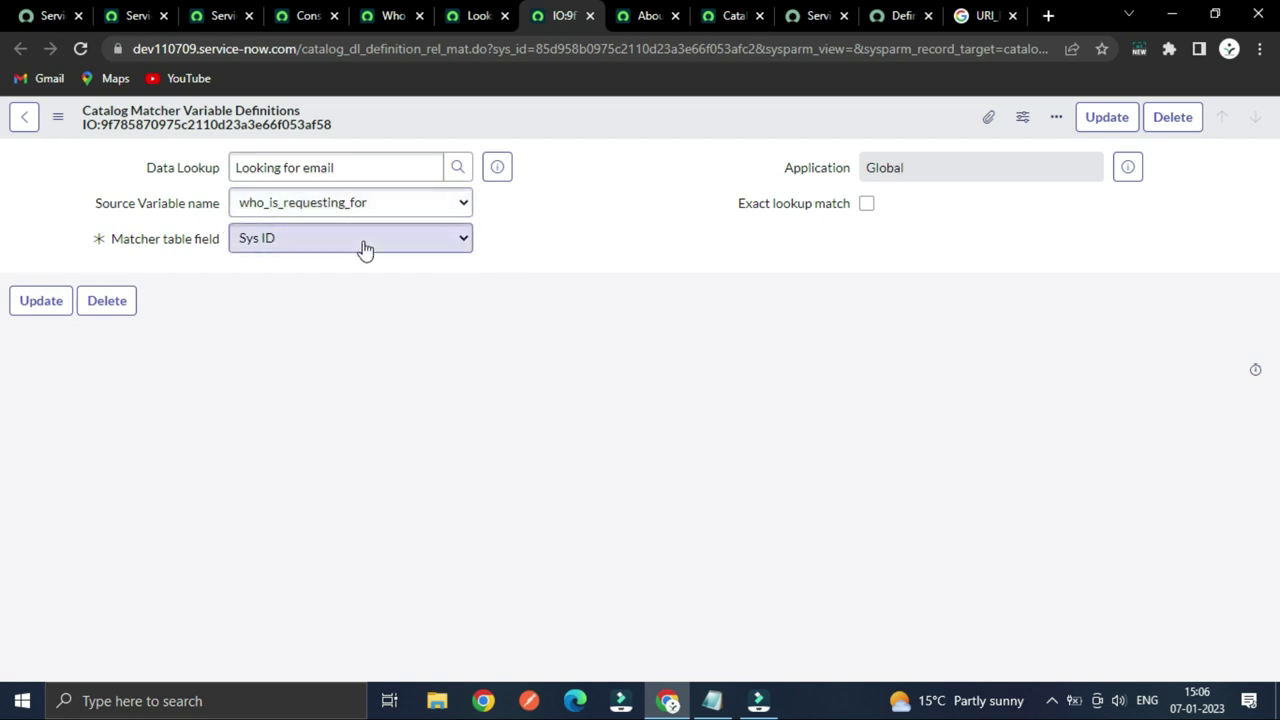
{"action": "left_click", "coordinate": [478, 16]}
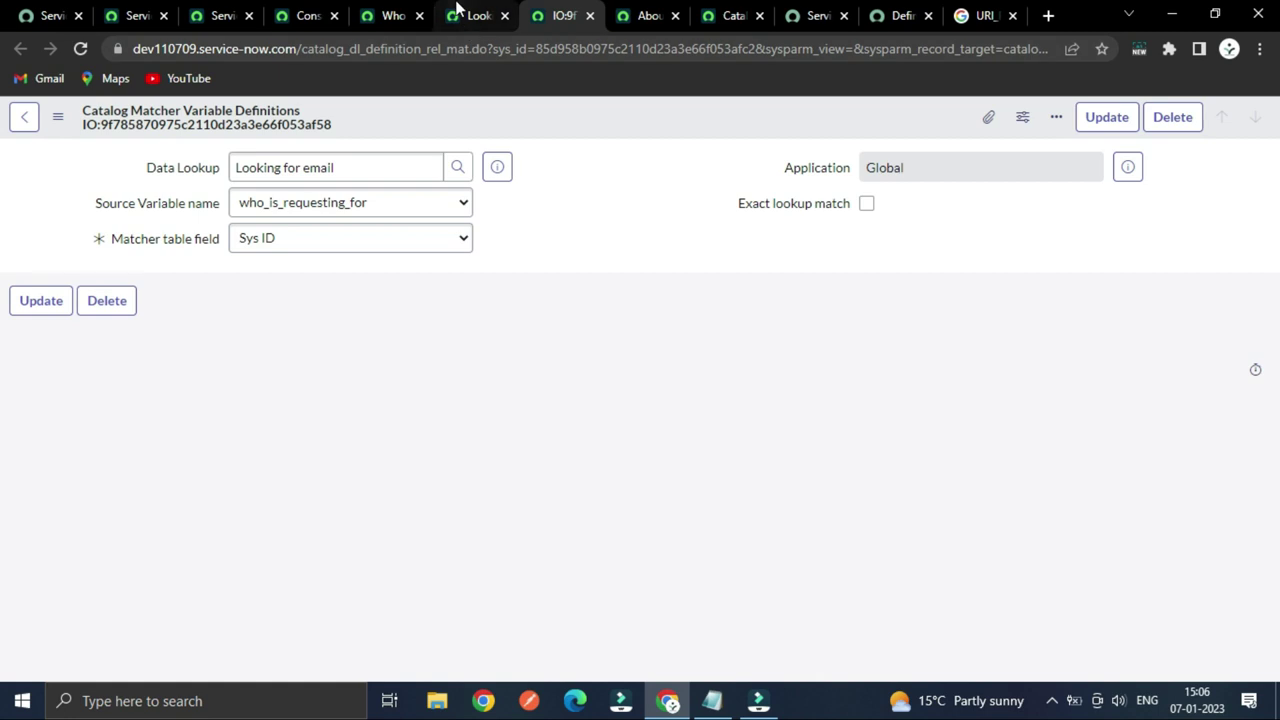
{"action": "left_click", "coordinate": [585, 24]}
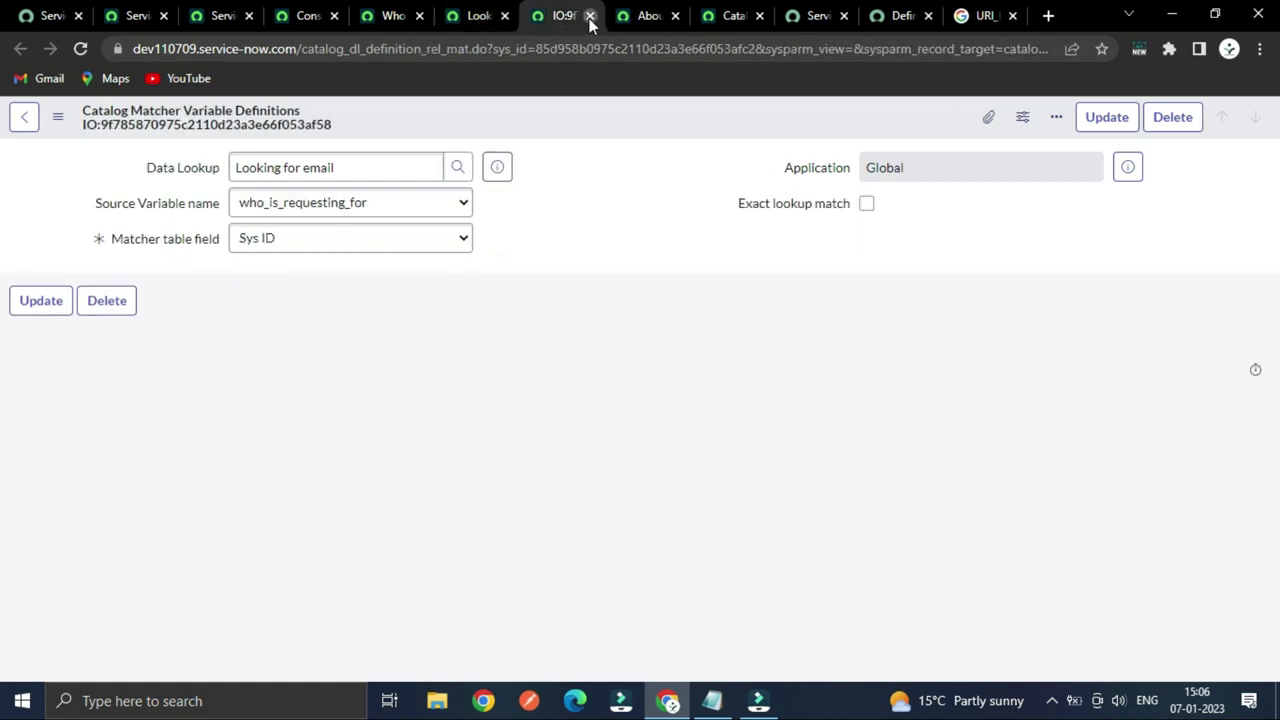
{"action": "left_click", "coordinate": [590, 18]}
- Open the email_address_who_requested setter variable definition in a separate browser tab and check its fields
{"action": "left_click", "coordinate": [330, 386]}
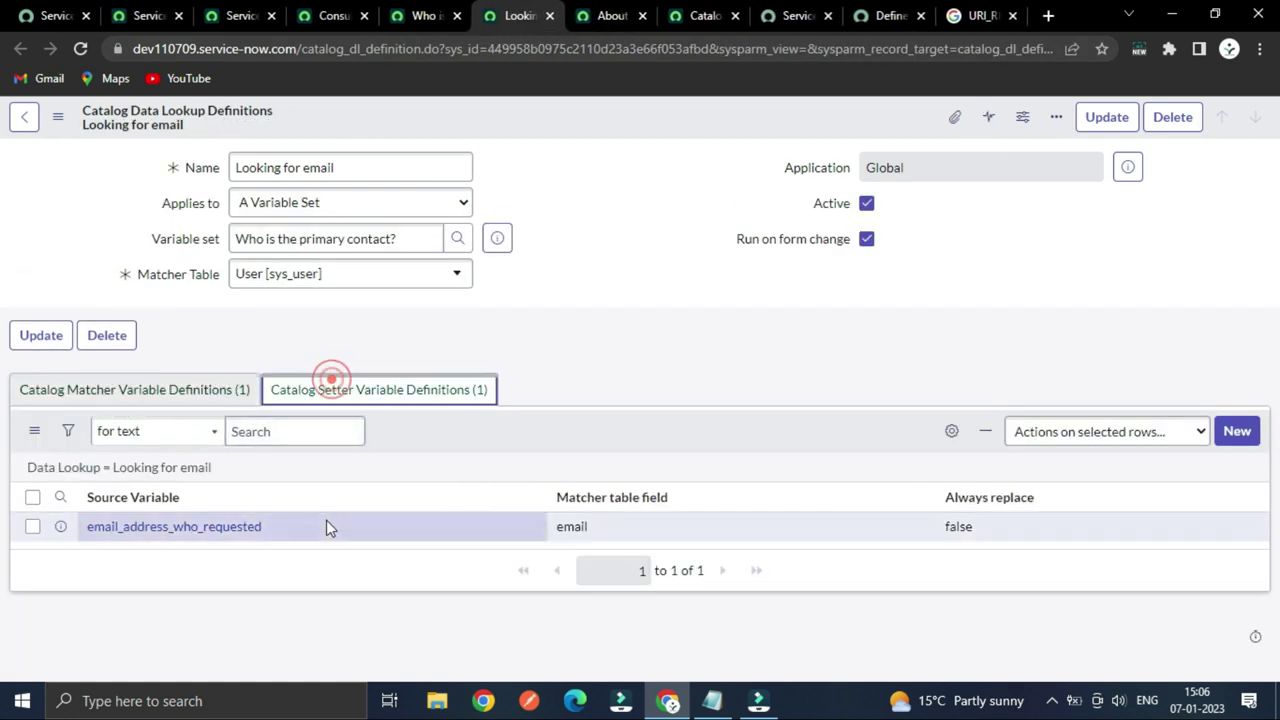
{"action": "right_click", "coordinate": [60, 530]}
{"action": "left_click", "coordinate": [133, 361]}
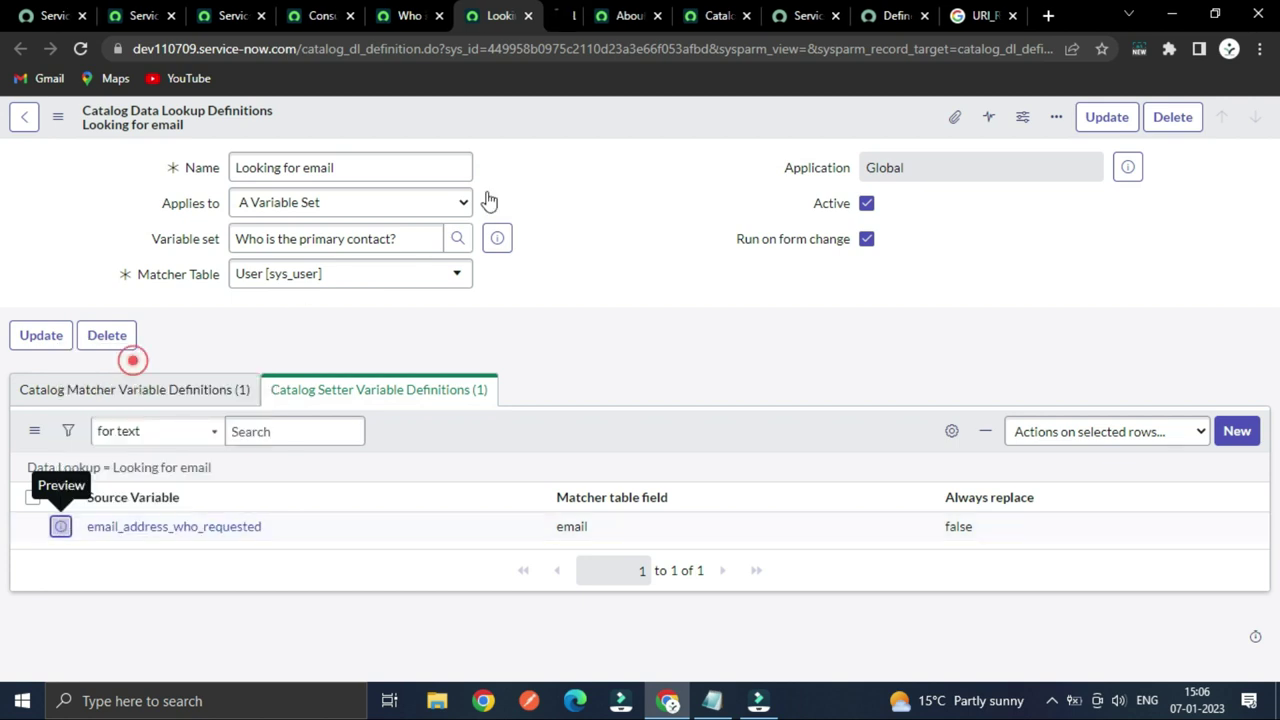
{"action": "key", "text": "ctrl+Tab"}
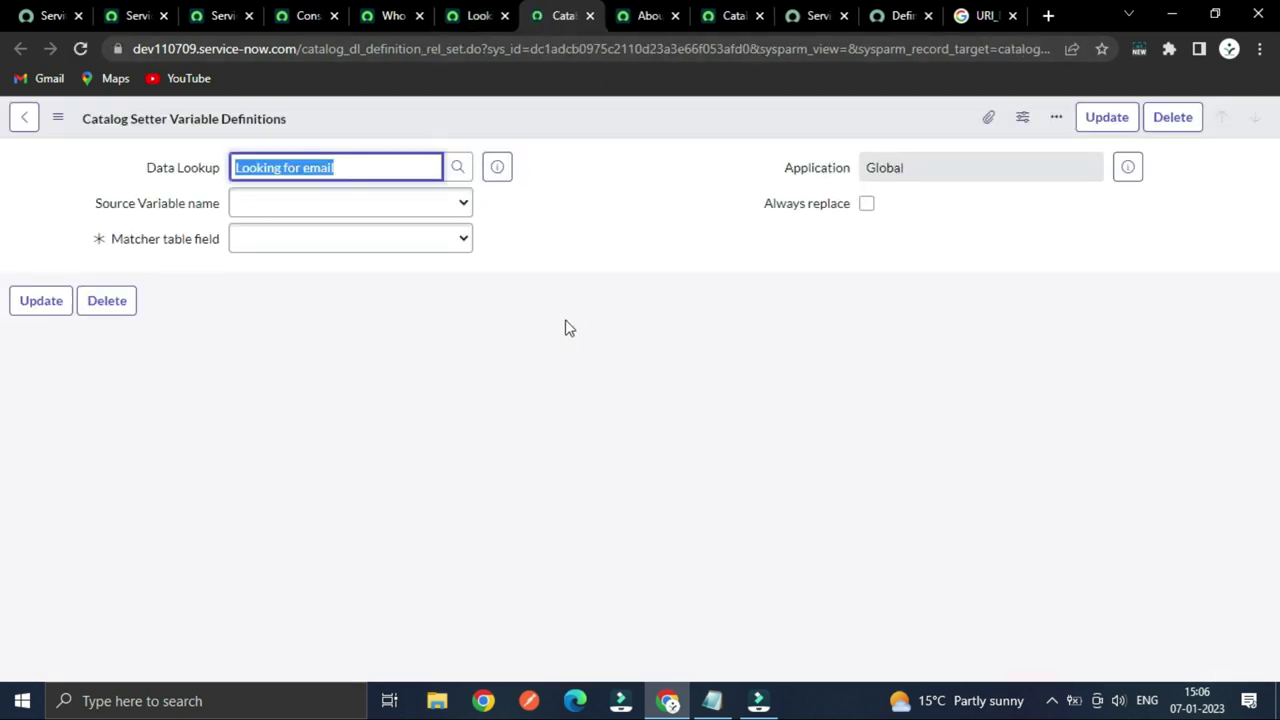
{"action": "left_click", "coordinate": [605, 212]}
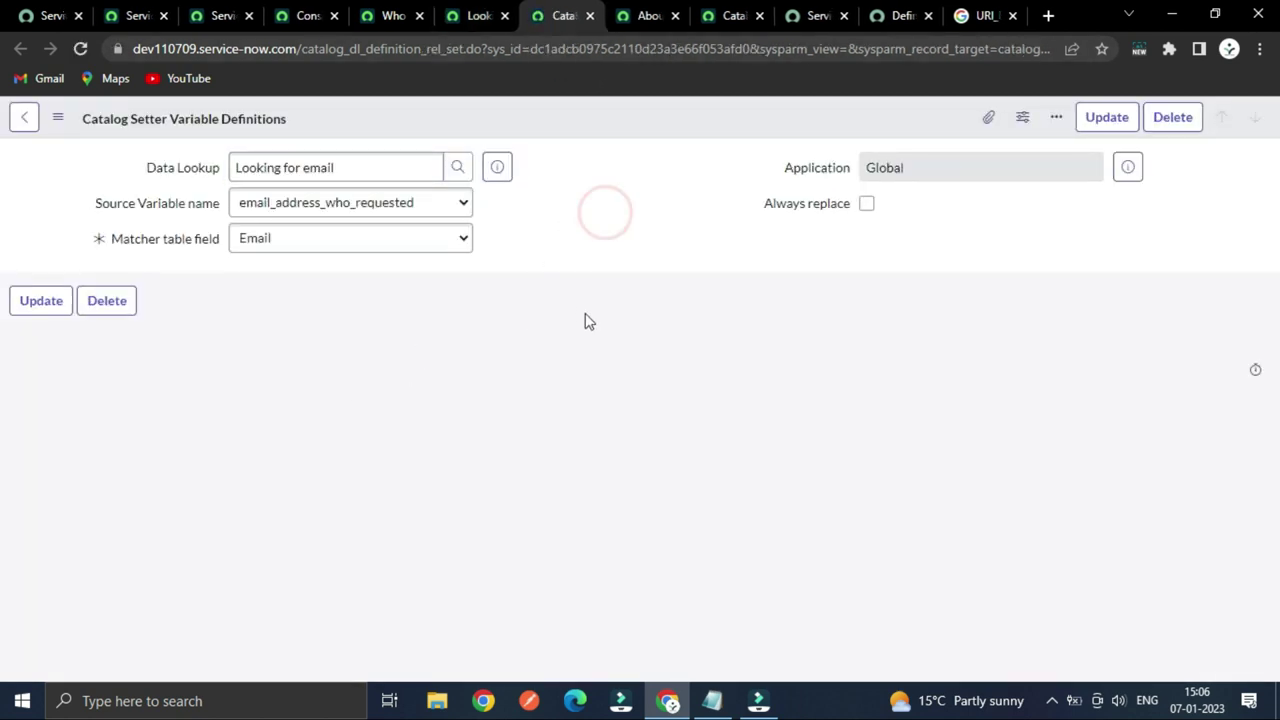
- Compare the lookup's matcher and setter variable lists and return to the setter variable definition record
{"action": "left_click", "coordinate": [475, 15]}
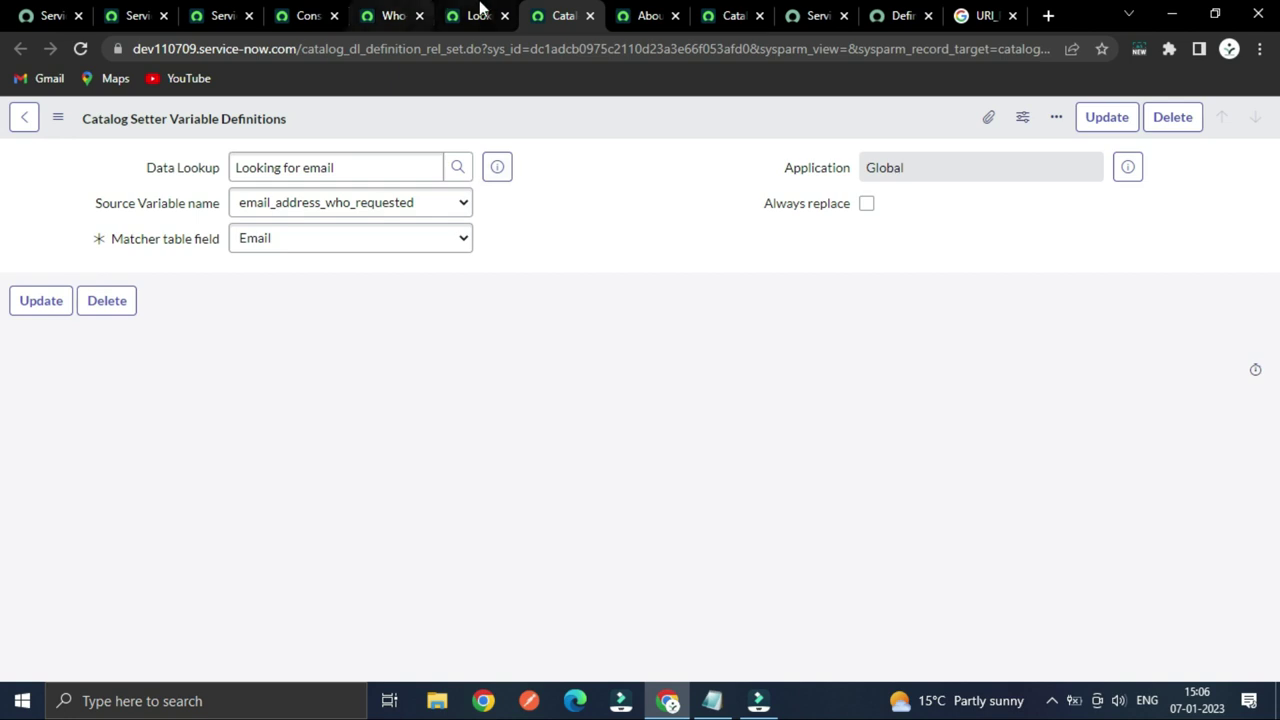
{"action": "left_click", "coordinate": [131, 385]}
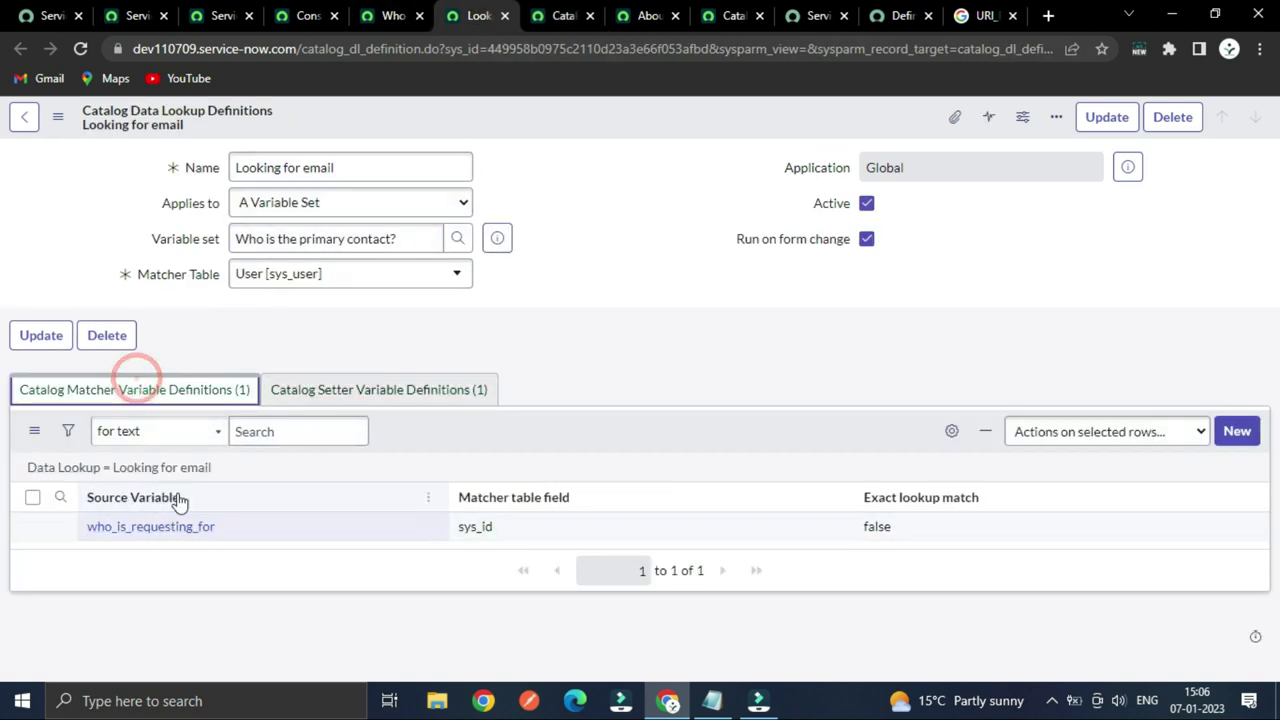
{"action": "left_click", "coordinate": [301, 386]}
{"action": "left_click", "coordinate": [545, 10]}
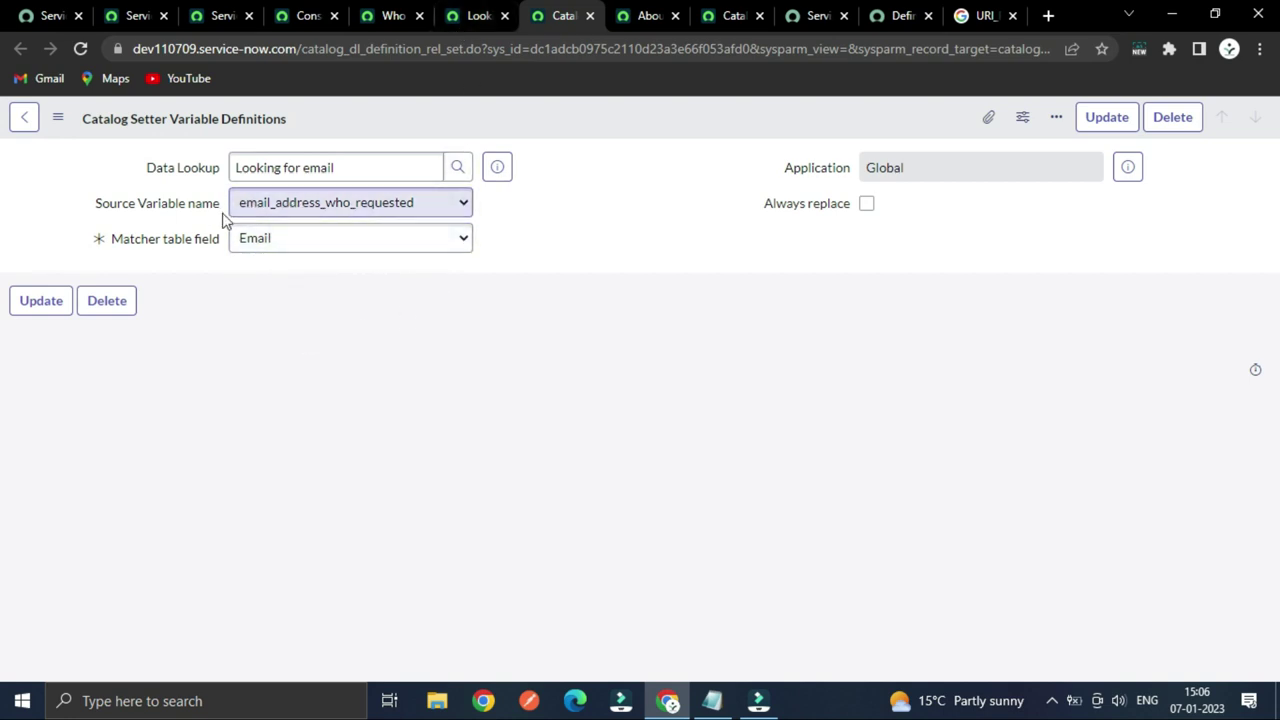
- Close the lookup definition, setter definition and variable set tabs and return to the Consulting Request catalog item
{"action": "left_click", "coordinate": [480, 15]}
{"action": "left_click", "coordinate": [400, 15]}
{"action": "left_click", "coordinate": [480, 15]}
{"action": "left_click", "coordinate": [505, 15]}
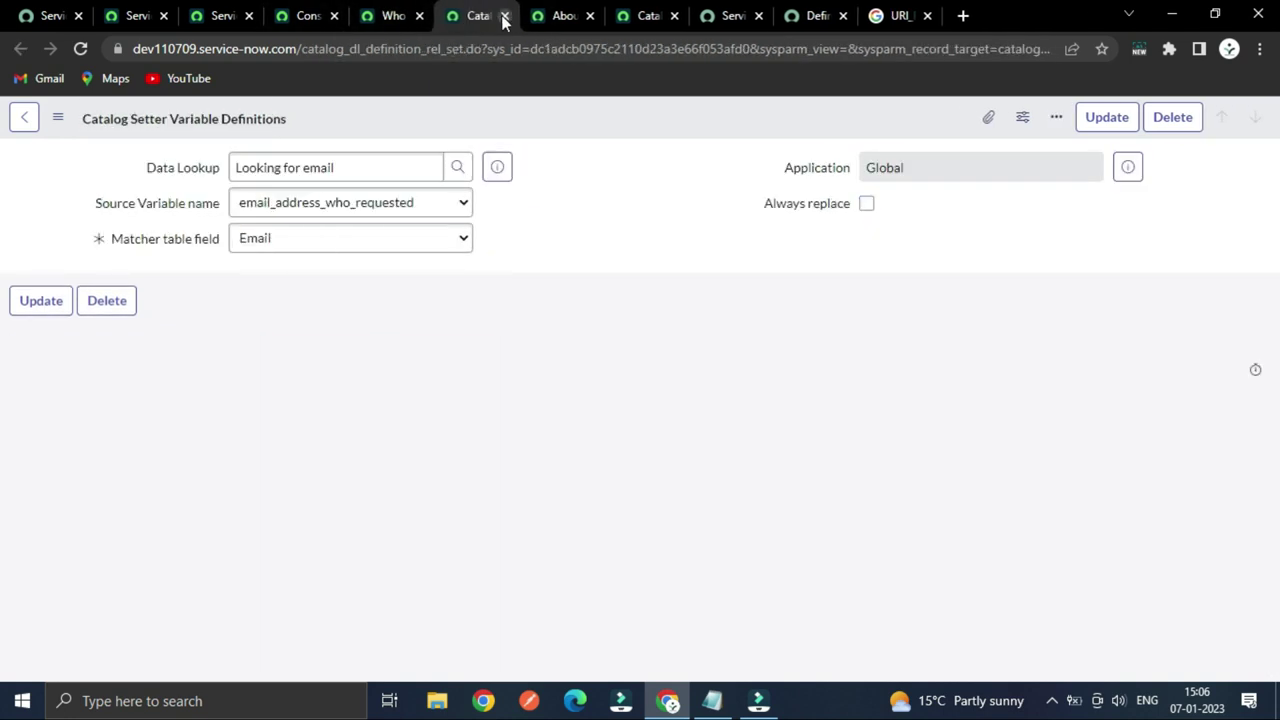
{"action": "left_click", "coordinate": [505, 15]}
{"action": "scroll", "coordinate": [466, 340], "scroll_direction": "up", "scroll_amount": 1}
{"action": "left_click", "coordinate": [370, 15]}
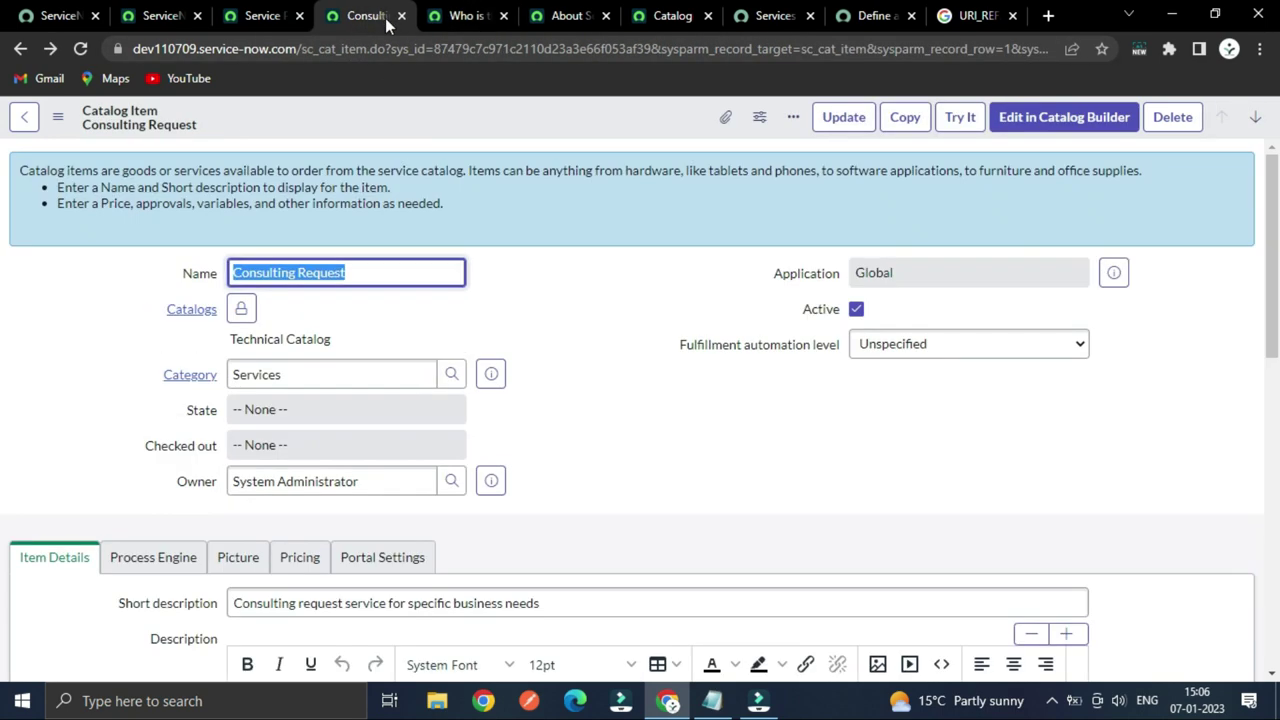
- Show the Consulting Request item's Variables list and open the item's order form with Try It
{"action": "scroll", "coordinate": [100, 470], "scroll_direction": "down", "scroll_amount": 8}
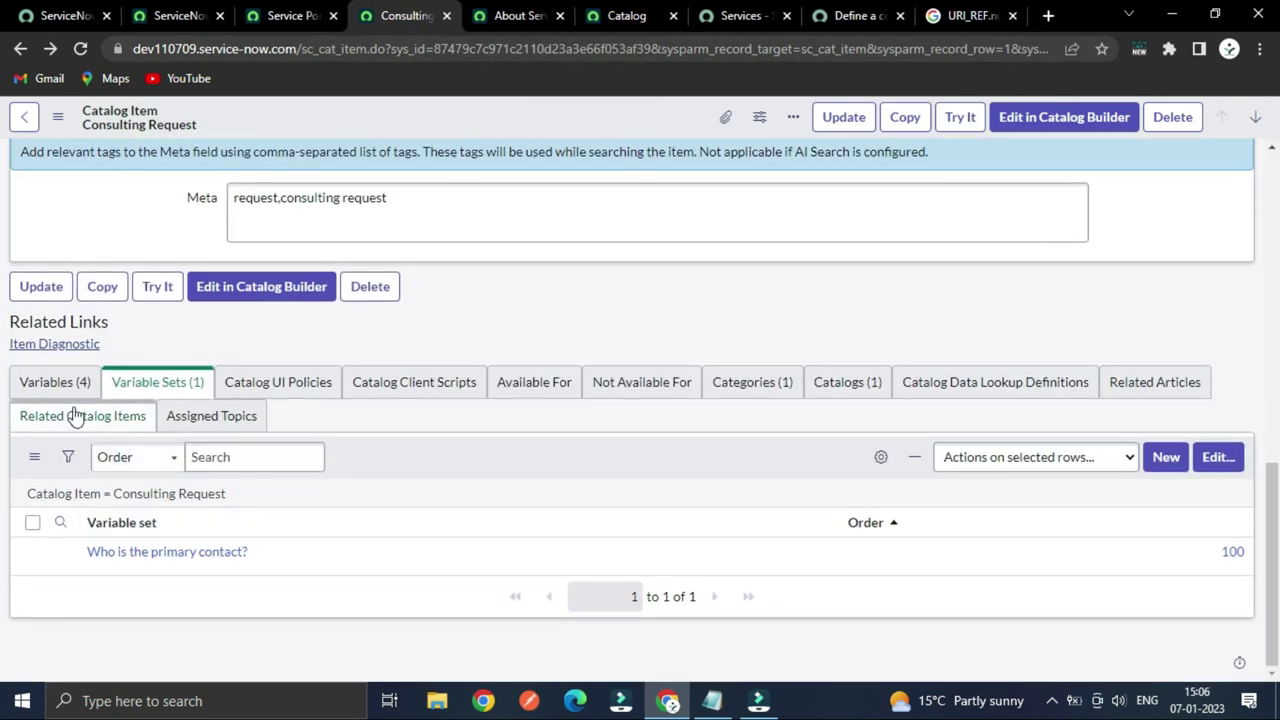
{"action": "left_click", "coordinate": [60, 382]}
{"action": "scroll", "coordinate": [634, 420], "scroll_direction": "up", "scroll_amount": 9}
{"action": "left_click", "coordinate": [958, 118]}
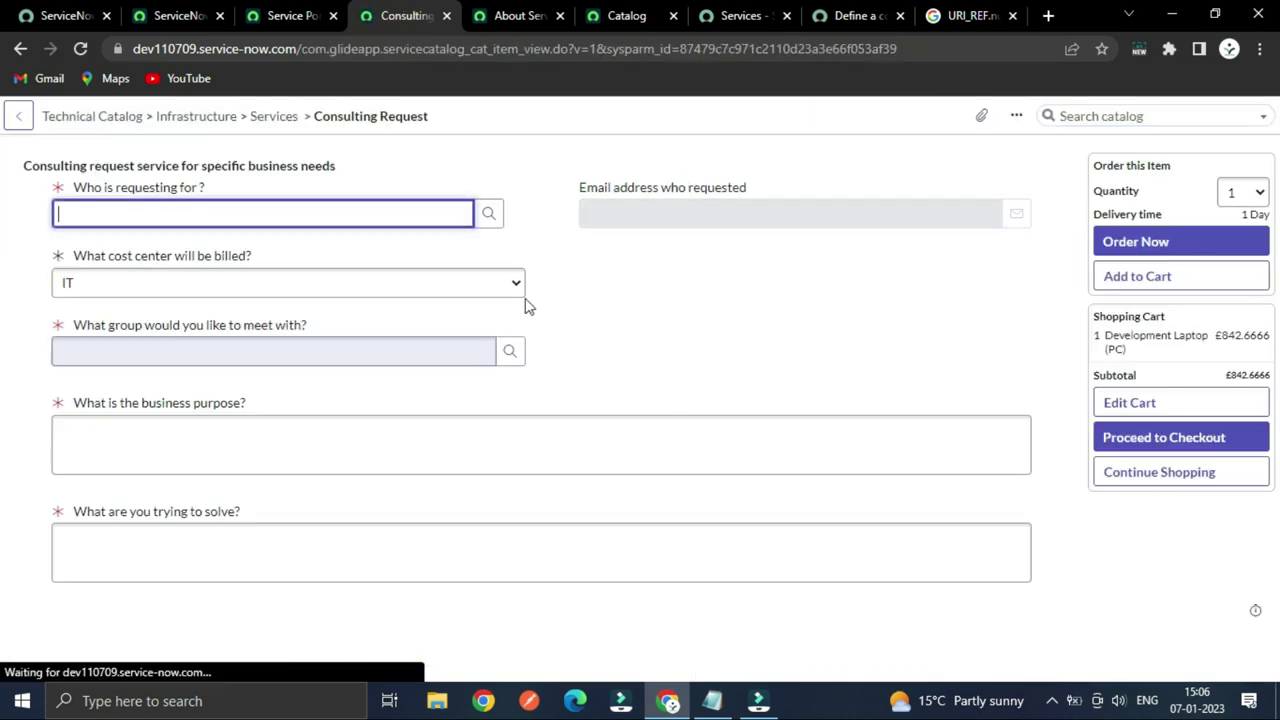
- Choose a user for "Who is requesting for ?" and check the "Email address who requested" field against that selection
{"action": "left_click", "coordinate": [489, 213]}
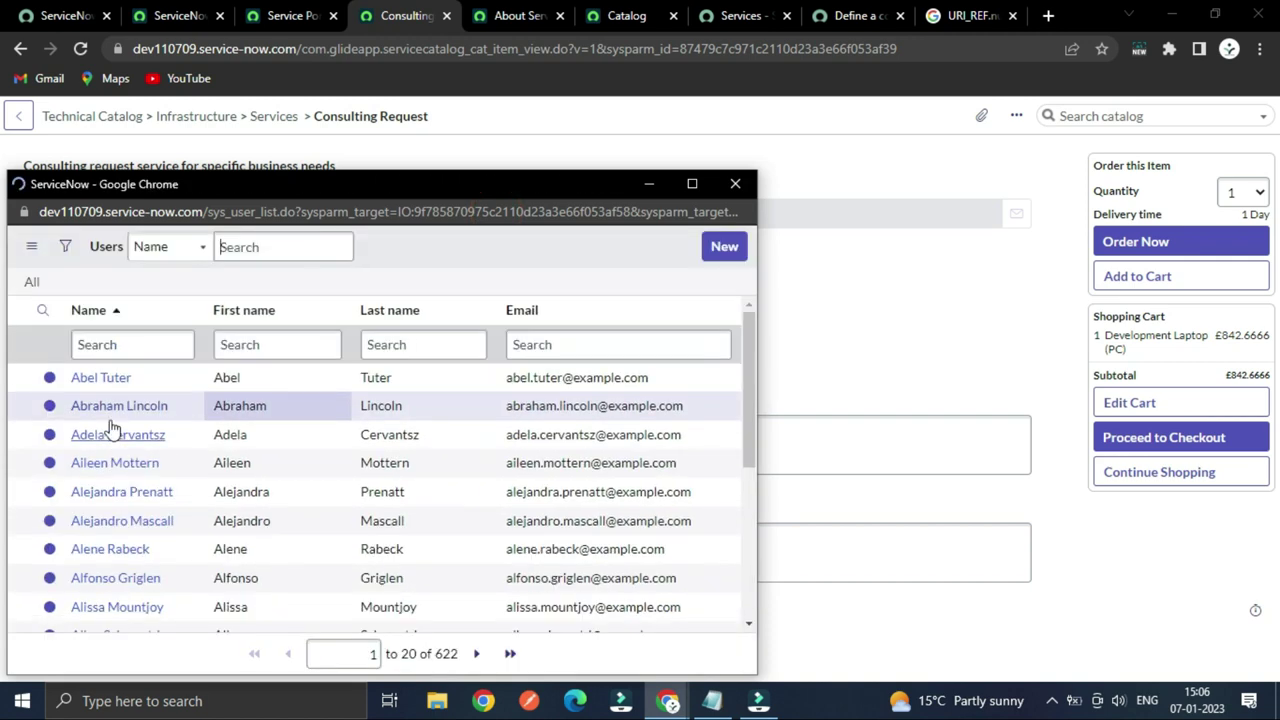
{"action": "left_click", "coordinate": [124, 433]}
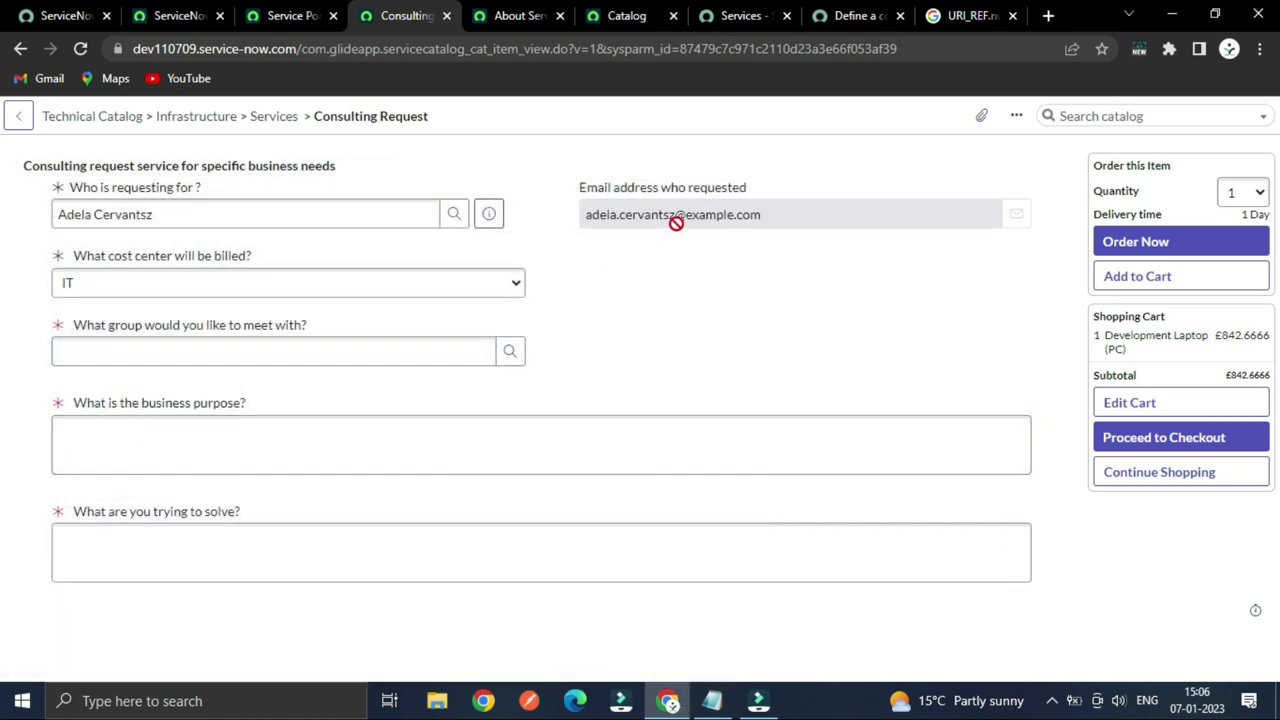
{"action": "left_click_drag", "start_coordinate": [194, 209], "coordinate": [77, 220]}
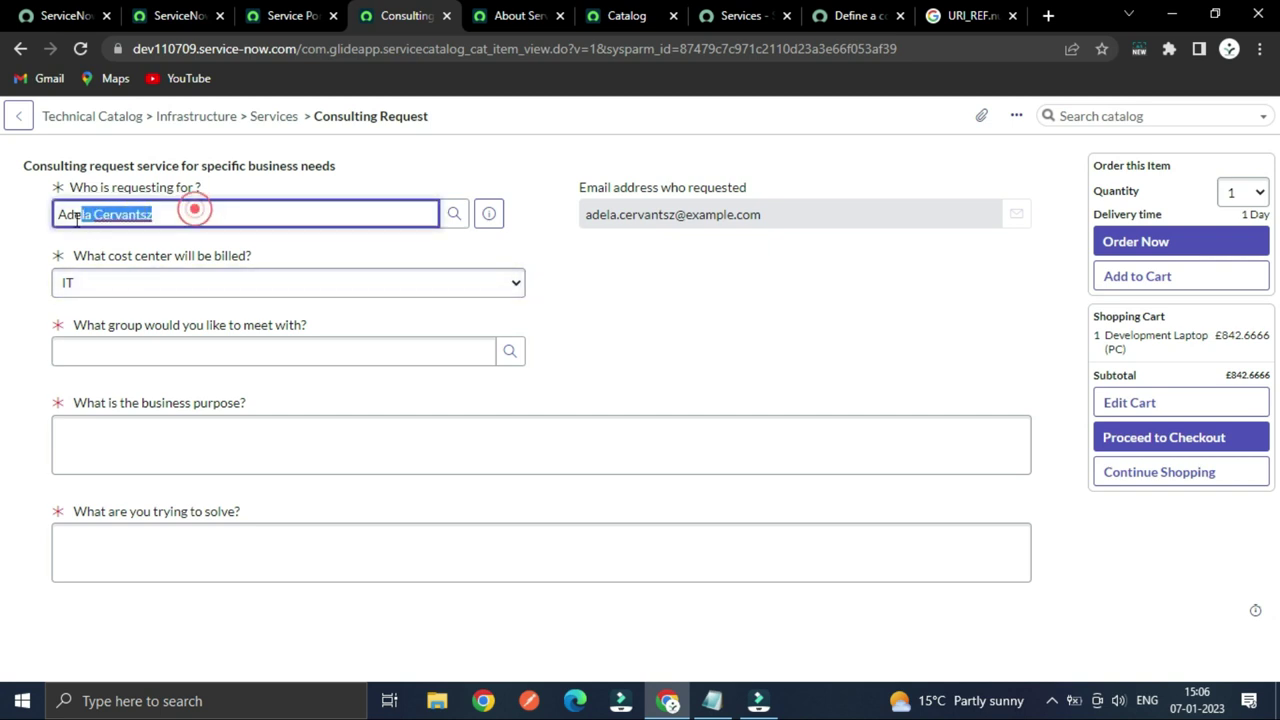
{"action": "left_click", "coordinate": [561, 251]}
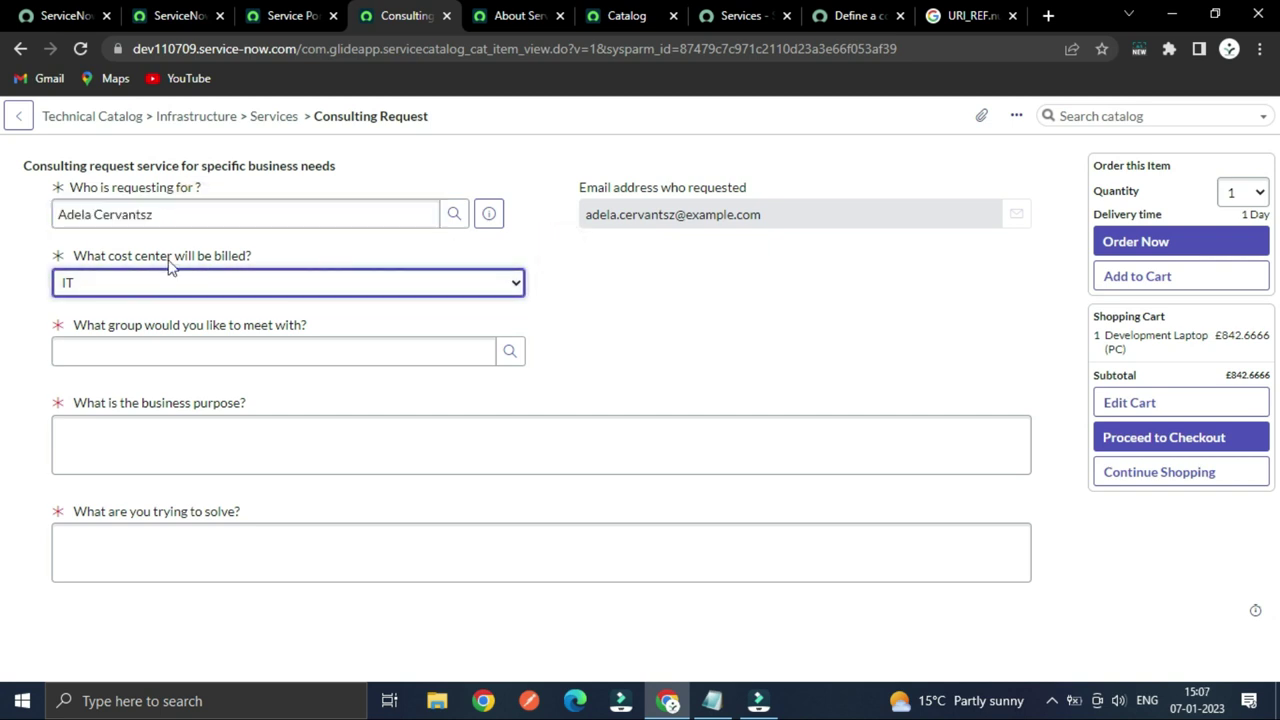
{"action": "left_click", "coordinate": [162, 214]}
{"action": "triple_click", "coordinate": [163, 214]}
{"action": "left_click", "coordinate": [561, 258]}
{"action": "left_click", "coordinate": [557, 249]}
- Leave the order form without saving and open the item's "What cost center will be billed?" variable in a separate browser tab
{"action": "left_click", "coordinate": [20, 48]}
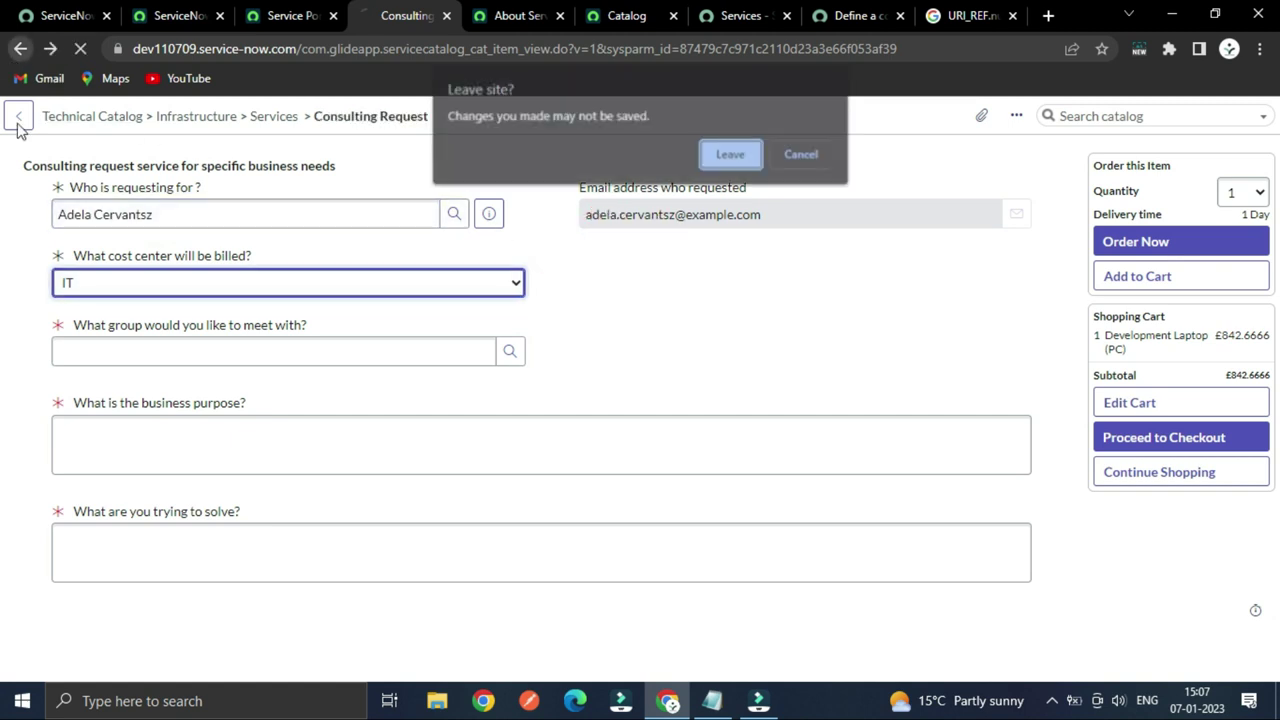
{"action": "left_click", "coordinate": [749, 158]}
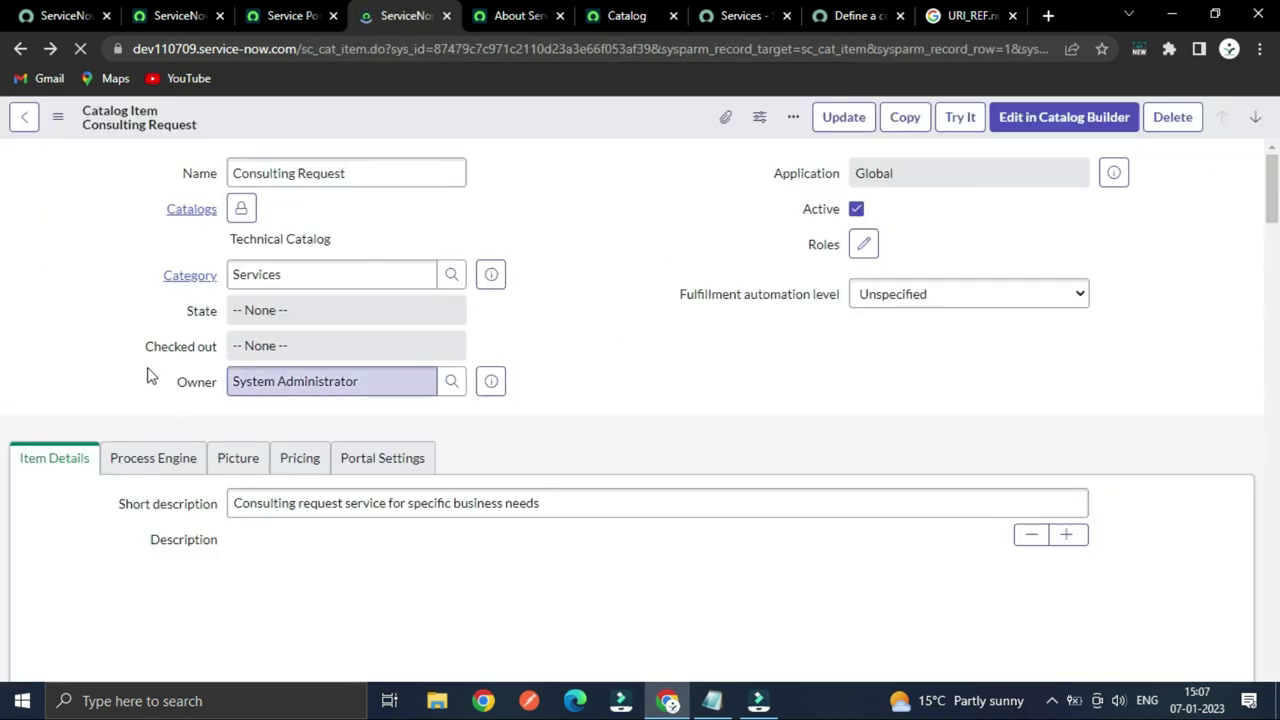
{"action": "scroll", "coordinate": [138, 387], "scroll_direction": "down", "scroll_amount": 10}
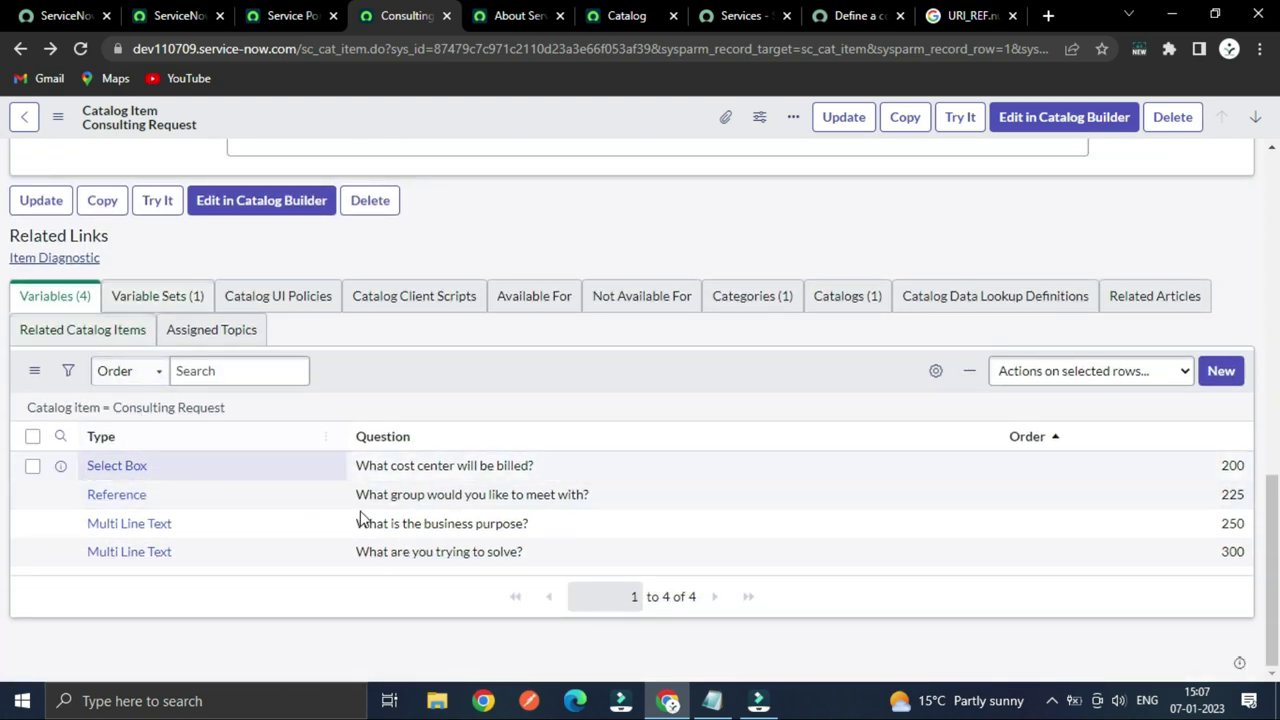
{"action": "right_click", "coordinate": [60, 466]}
{"action": "left_click", "coordinate": [136, 478]}
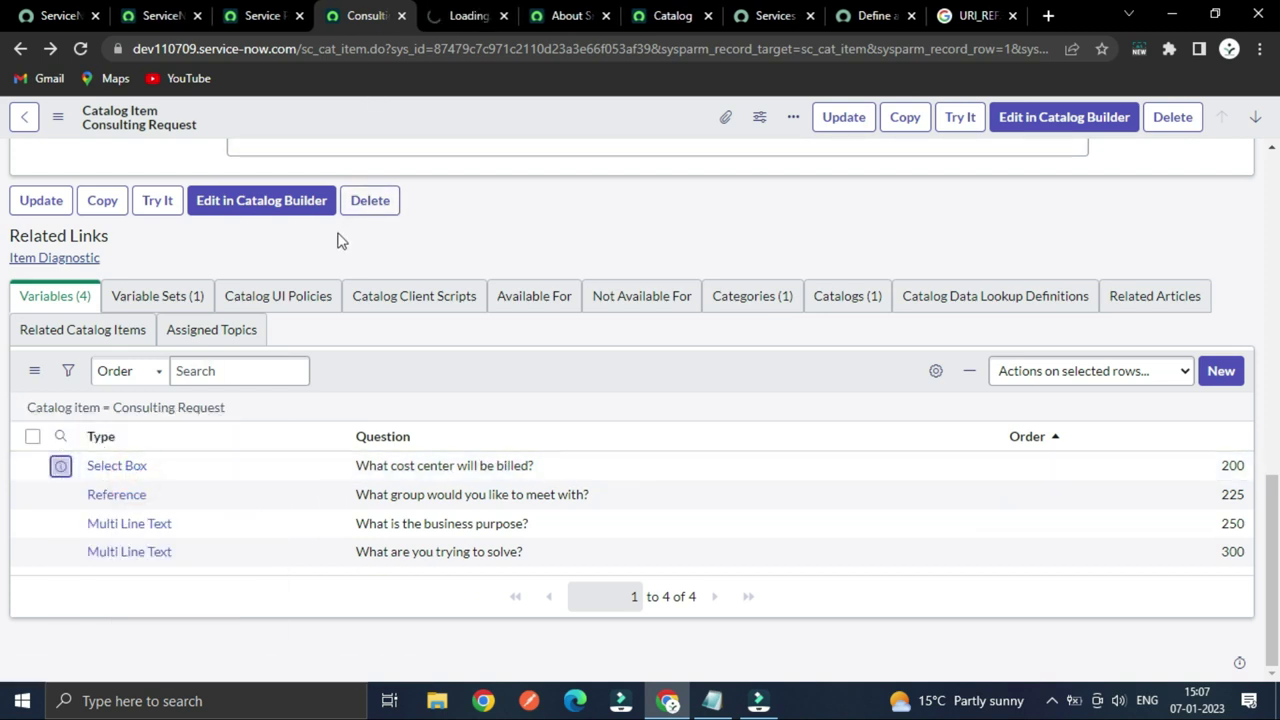
{"action": "left_click", "coordinate": [441, 12]}
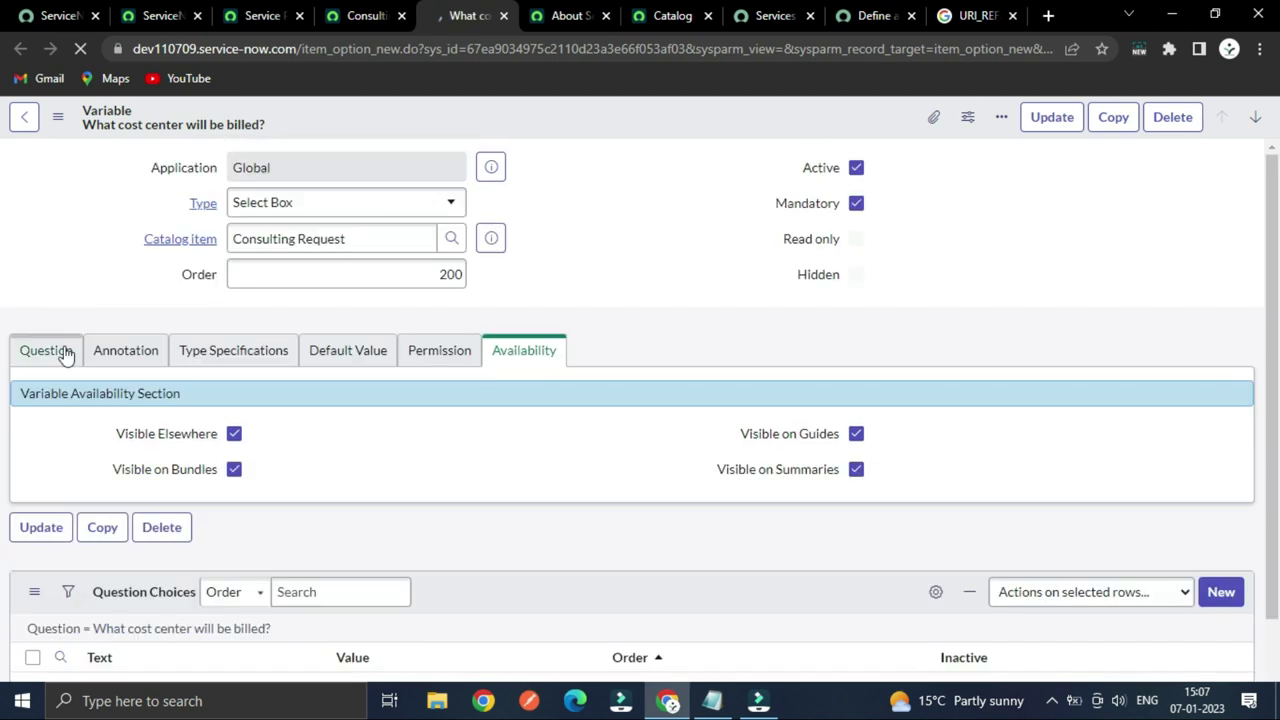
- Examine the cost center variable's Question settings and its list of Question Choices
{"action": "left_click", "coordinate": [50, 351]}
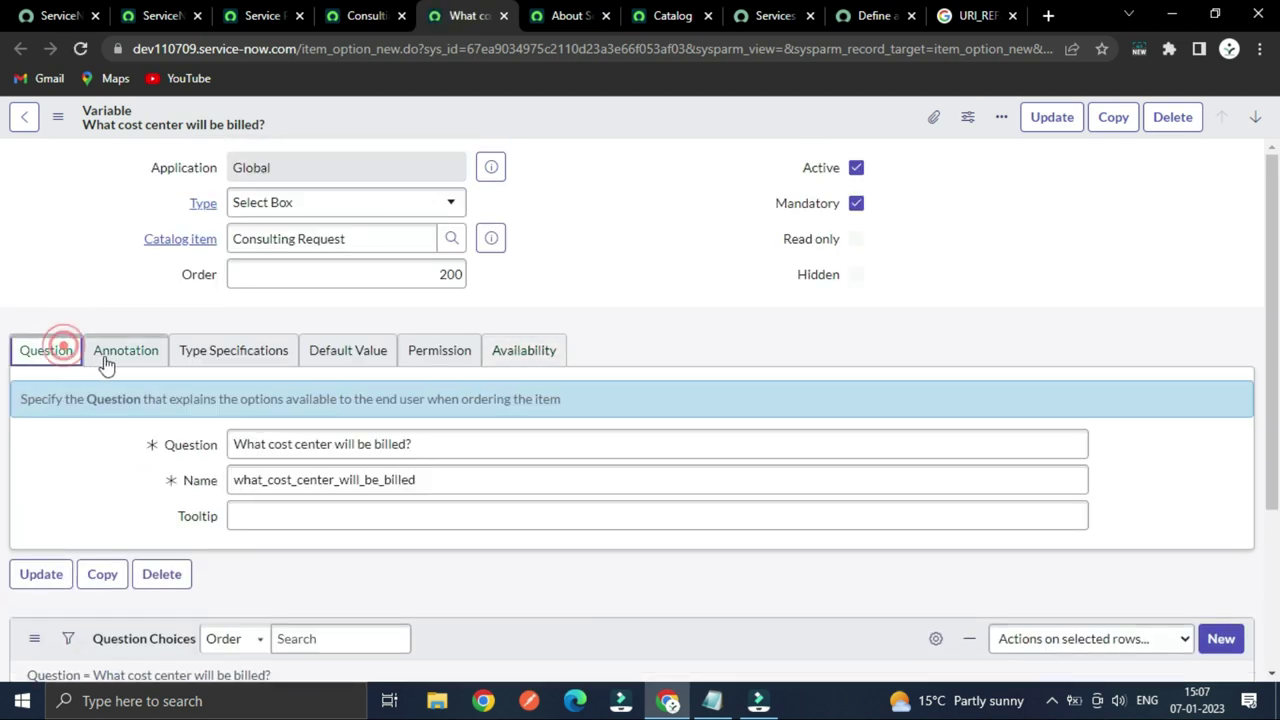
{"action": "scroll", "coordinate": [163, 317], "scroll_direction": "down", "scroll_amount": 3}
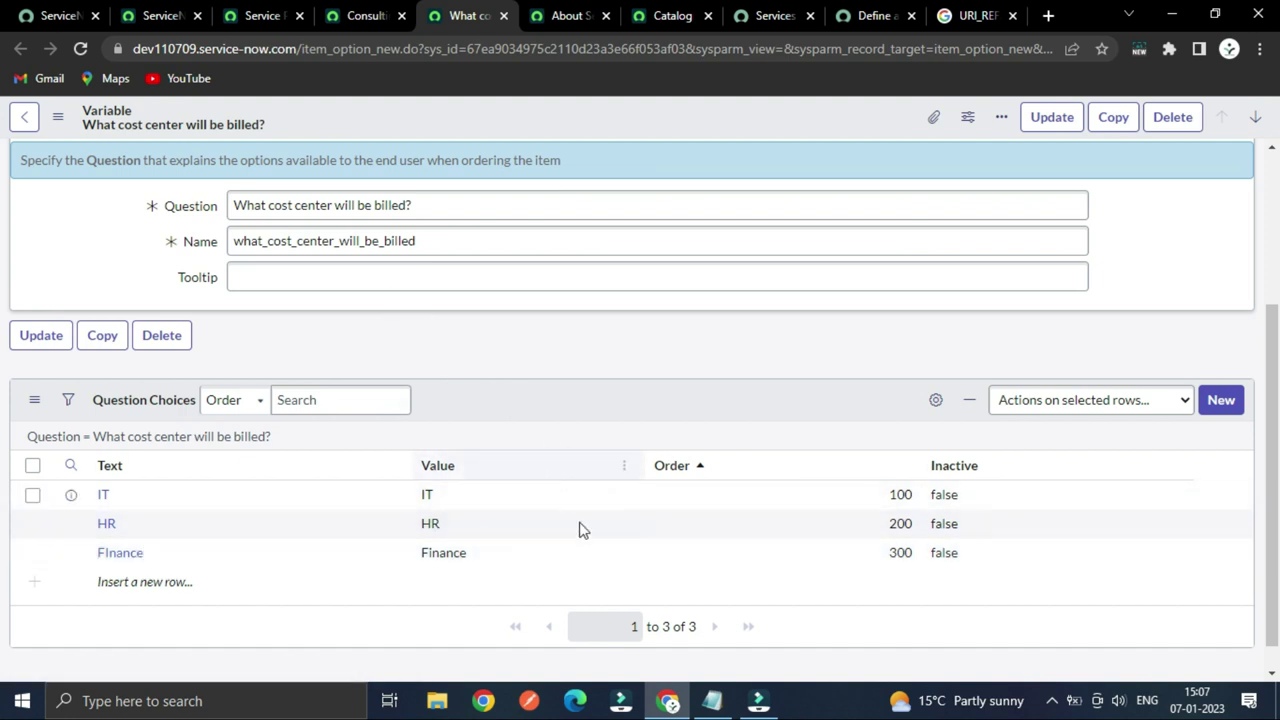
{"action": "scroll", "coordinate": [503, 292], "scroll_direction": "up", "scroll_amount": 2}
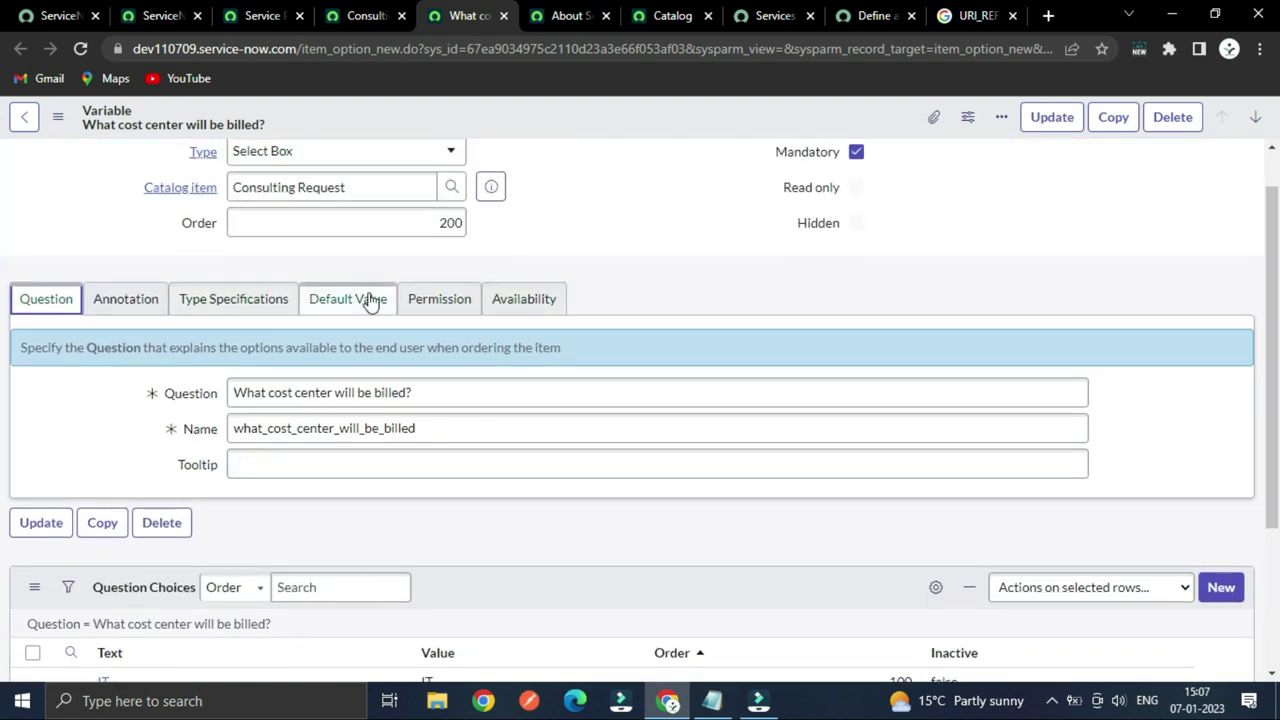
- Check the cost center variable's Annotation section and examine its Type Specifications, including Choice table and Choice field
{"action": "left_click", "coordinate": [122, 298]}
{"action": "left_click", "coordinate": [233, 300]}
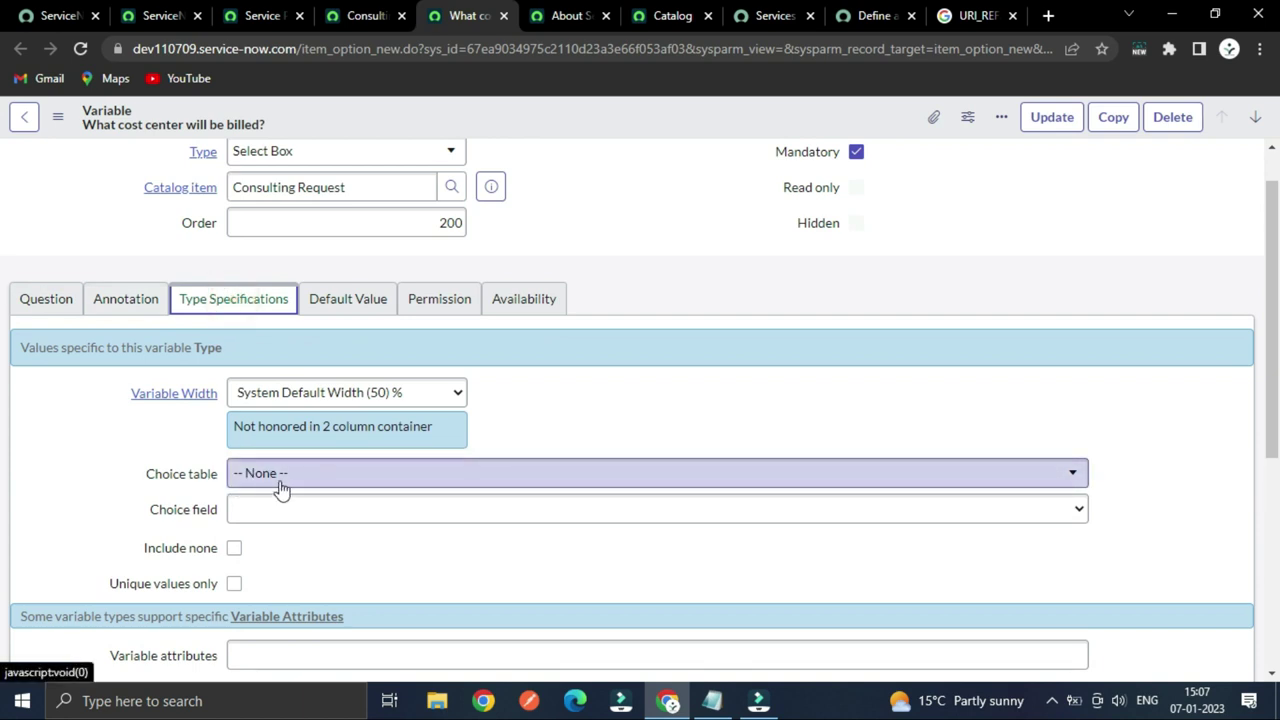
{"action": "scroll", "coordinate": [310, 333], "scroll_direction": "down", "scroll_amount": 2}
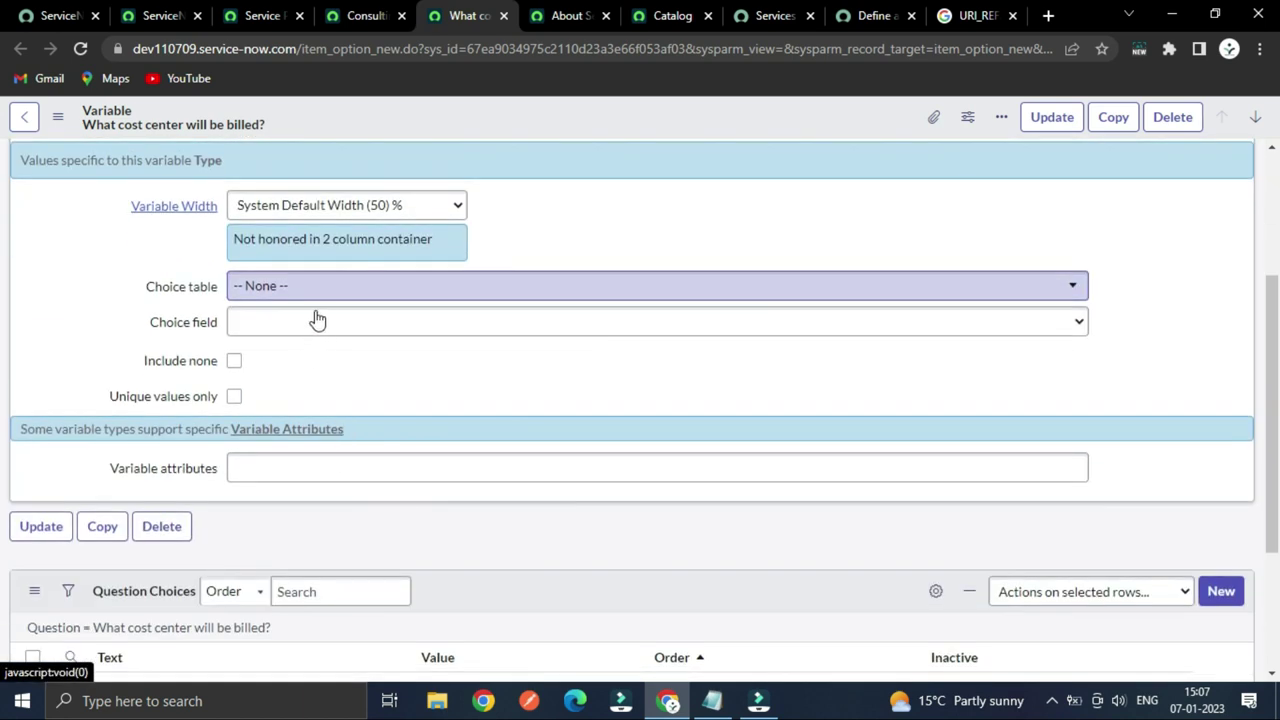
- Review the cost center variable's Question settings, along with its type, catalog item and order
{"action": "scroll", "coordinate": [162, 327], "scroll_direction": "up", "scroll_amount": 3}
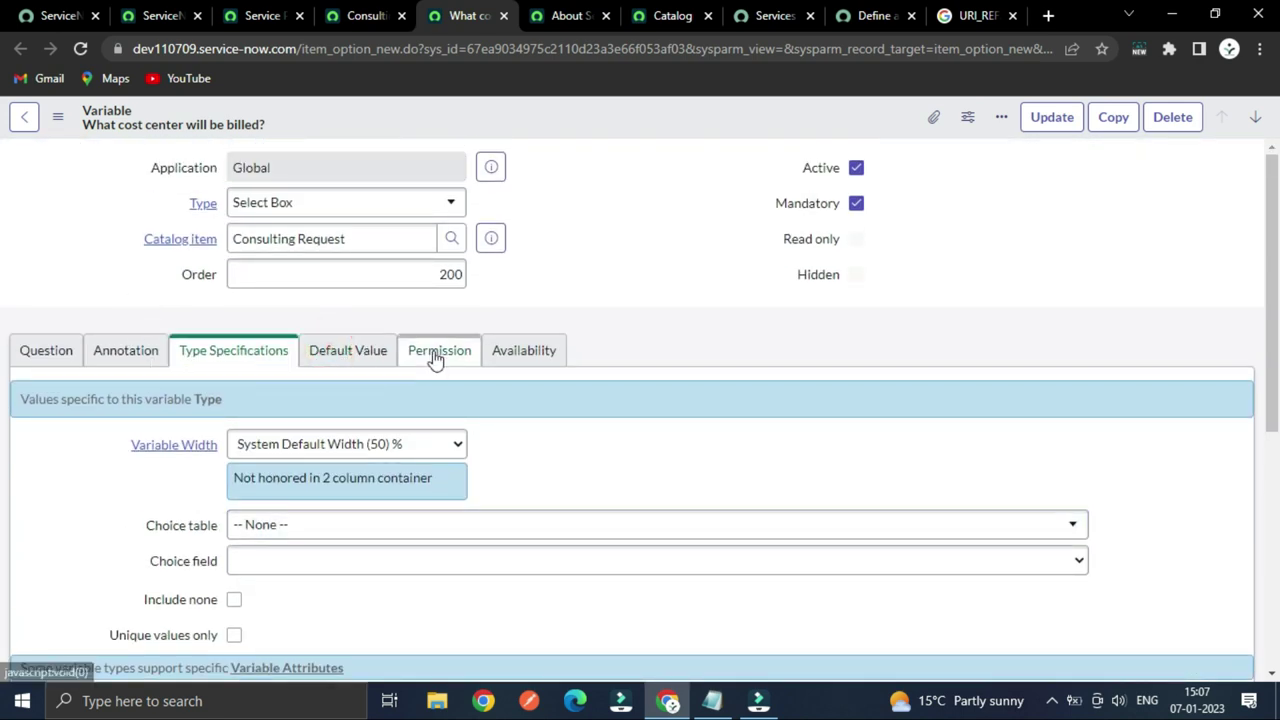
{"action": "left_click", "coordinate": [46, 350]}
{"action": "scroll", "coordinate": [160, 360], "scroll_direction": "down", "scroll_amount": 3}
{"action": "scroll", "coordinate": [245, 355], "scroll_direction": "up", "scroll_amount": 3}
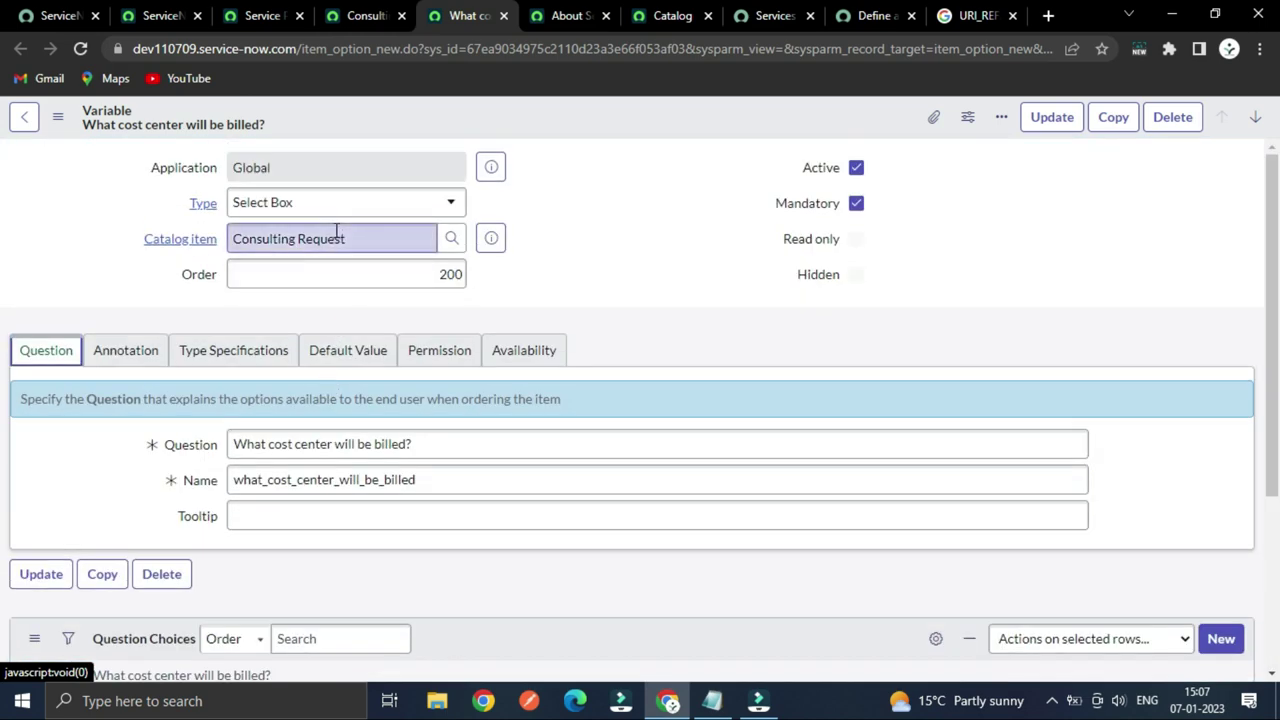
{"action": "scroll", "coordinate": [300, 260], "scroll_direction": "down", "scroll_amount": 1}
- Look through the cost center variable's Annotation, Type Specifications, Default Value, Permission and Availability sections
{"action": "left_click", "coordinate": [126, 257]}
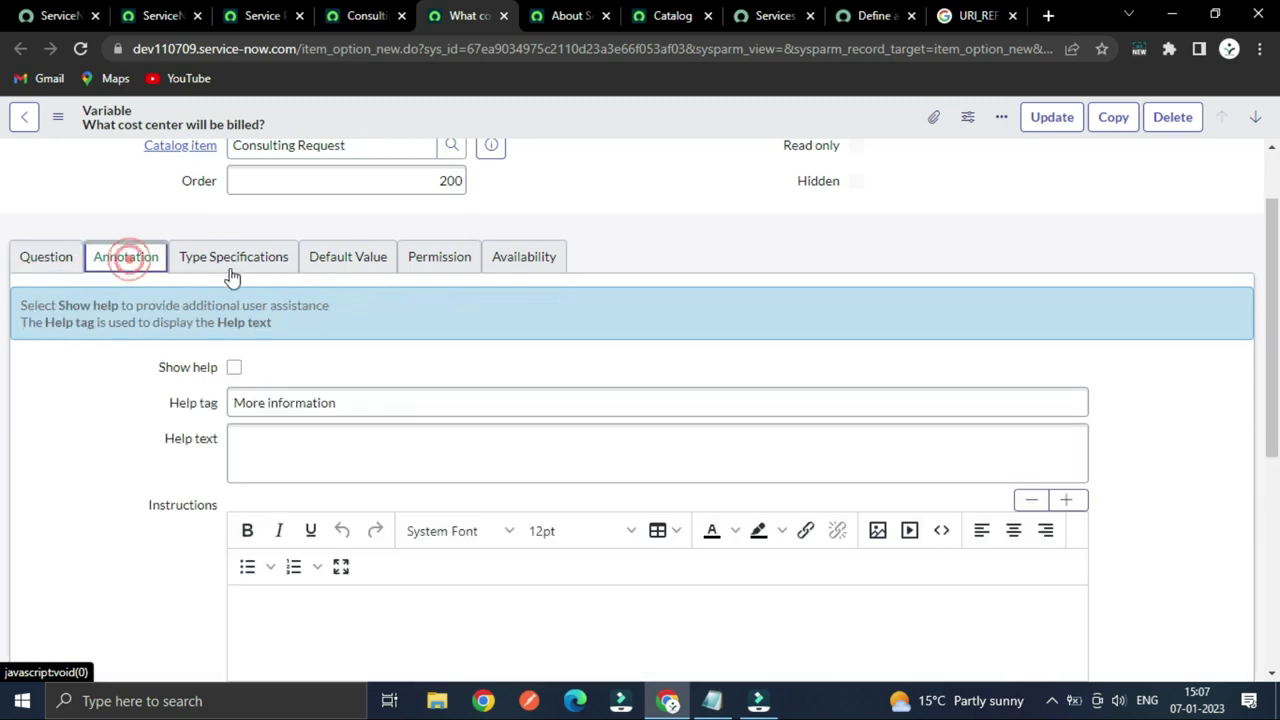
{"action": "left_click", "coordinate": [245, 264]}
{"action": "left_click", "coordinate": [335, 258]}
{"action": "left_click", "coordinate": [420, 257]}
{"action": "left_click", "coordinate": [502, 262]}
{"action": "left_click", "coordinate": [410, 262]}
{"action": "left_click", "coordinate": [510, 262]}
{"action": "left_click", "coordinate": [410, 260]}
{"action": "left_click", "coordinate": [349, 262]}
{"action": "left_click", "coordinate": [240, 262]}
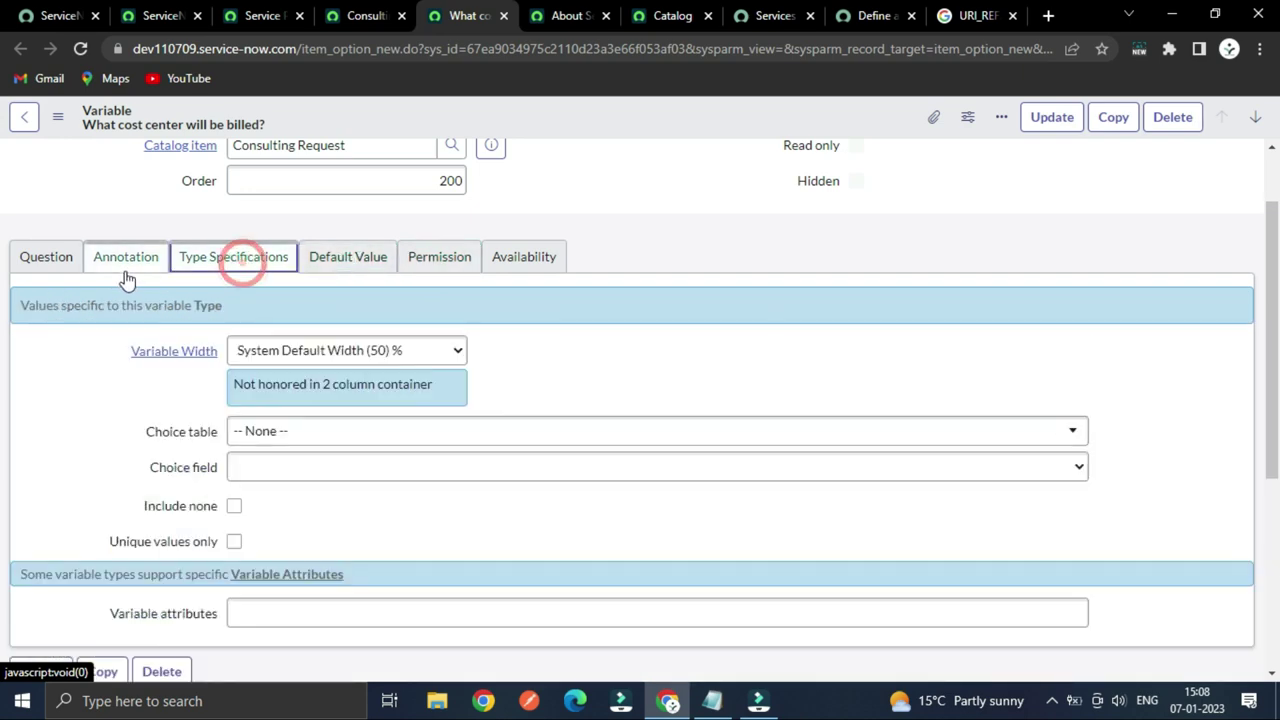
- Return to the cost center variable's Question section and check its Question Choices once more
{"action": "left_click", "coordinate": [124, 260]}
{"action": "left_click", "coordinate": [45, 258]}
{"action": "scroll", "coordinate": [110, 470], "scroll_direction": "down", "scroll_amount": 2}
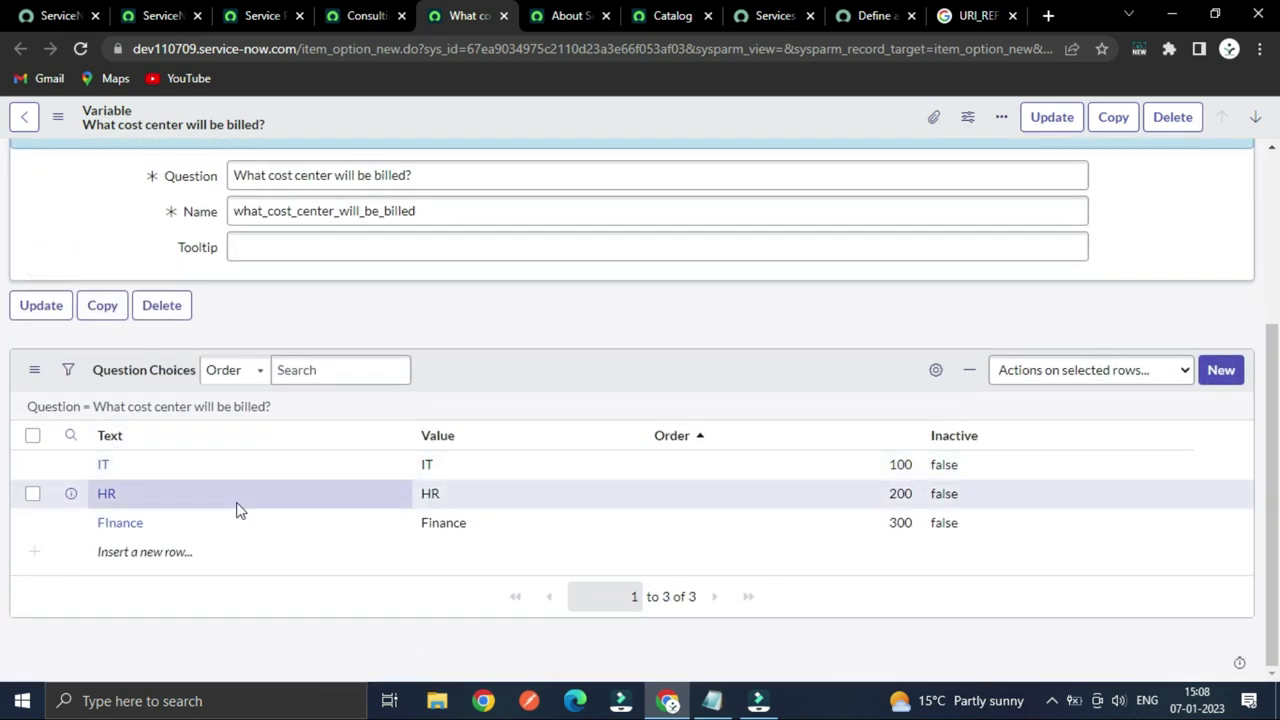
{"action": "scroll", "coordinate": [323, 460], "scroll_direction": "up", "scroll_amount": 3}
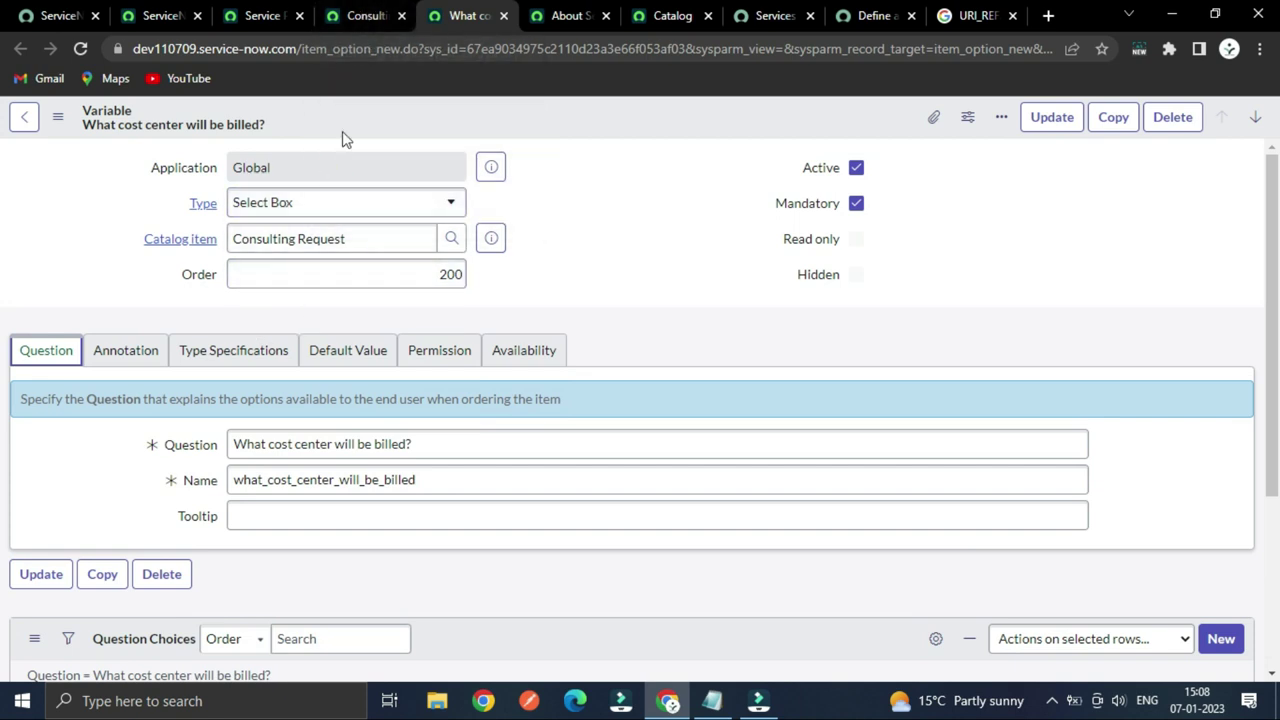
- Close the cost center variable and open "What group would you like to meet with?" in a separate browser tab
{"action": "left_click", "coordinate": [358, 16]}
{"action": "left_click", "coordinate": [440, 14]}
{"action": "left_click", "coordinate": [503, 16]}
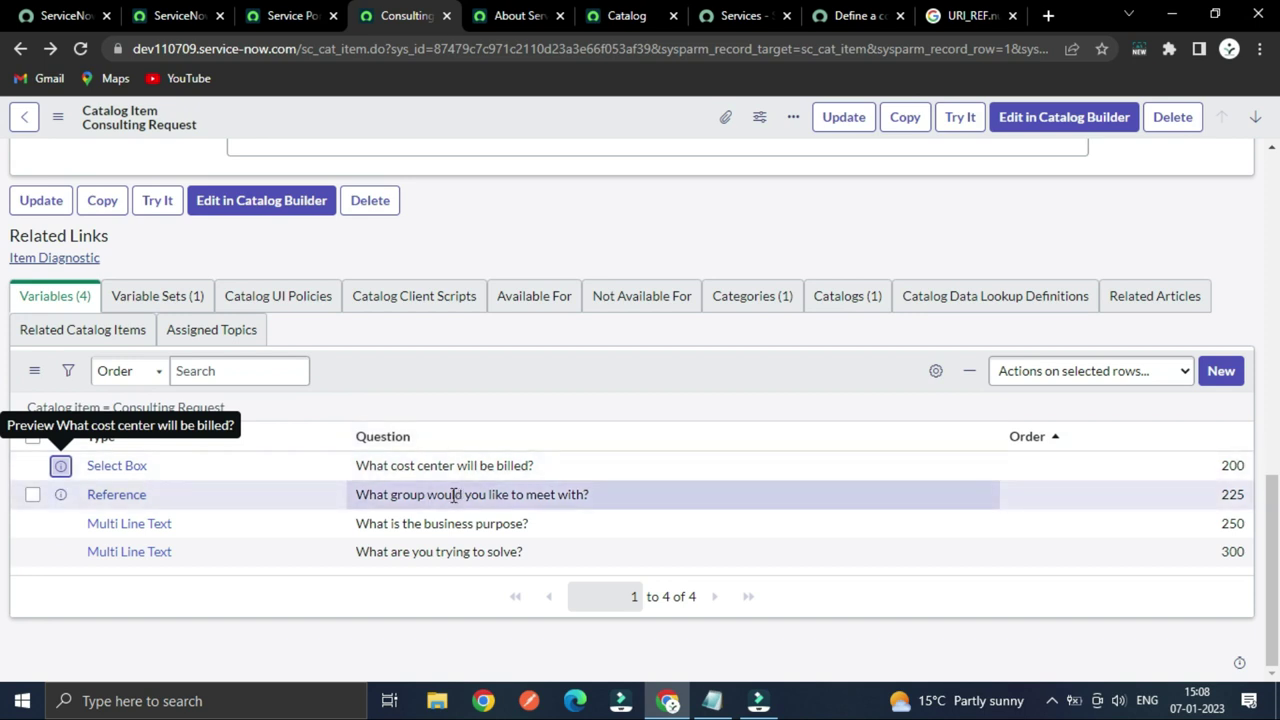
{"action": "right_click", "coordinate": [60, 497]}
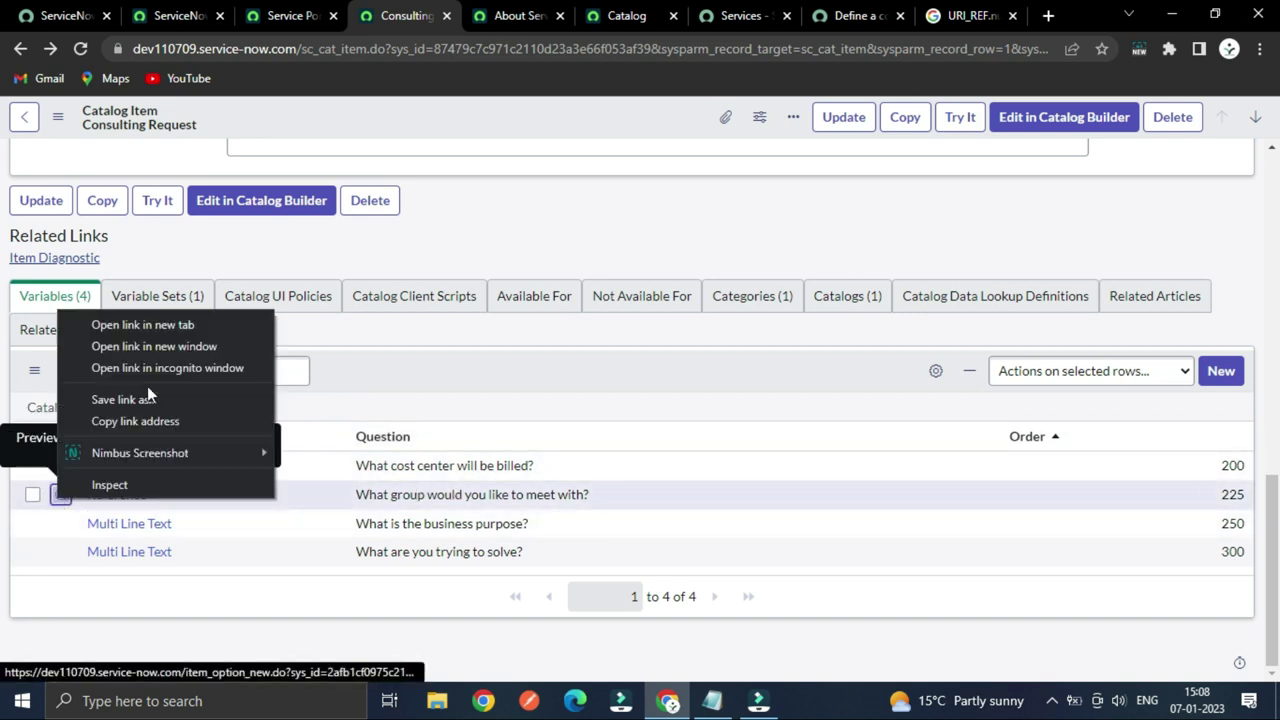
{"action": "left_click", "coordinate": [153, 322]}
{"action": "left_click", "coordinate": [447, 12]}
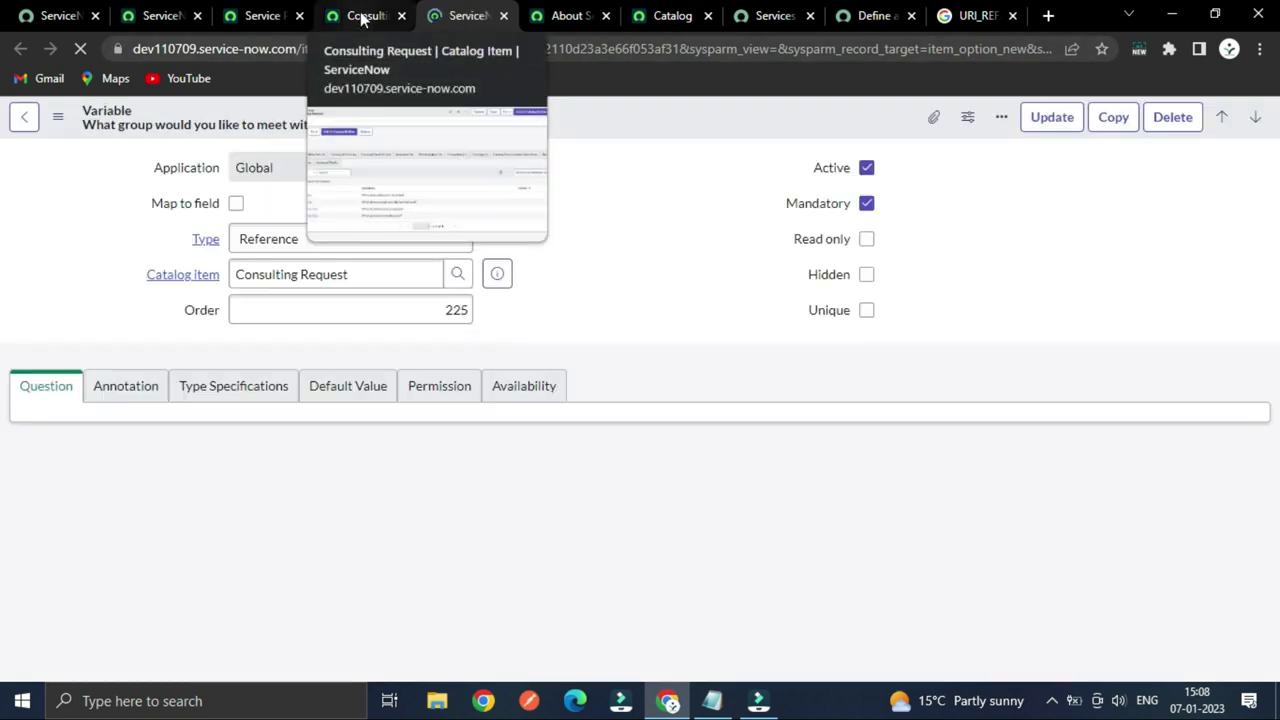
{"action": "left_click", "coordinate": [362, 17]}
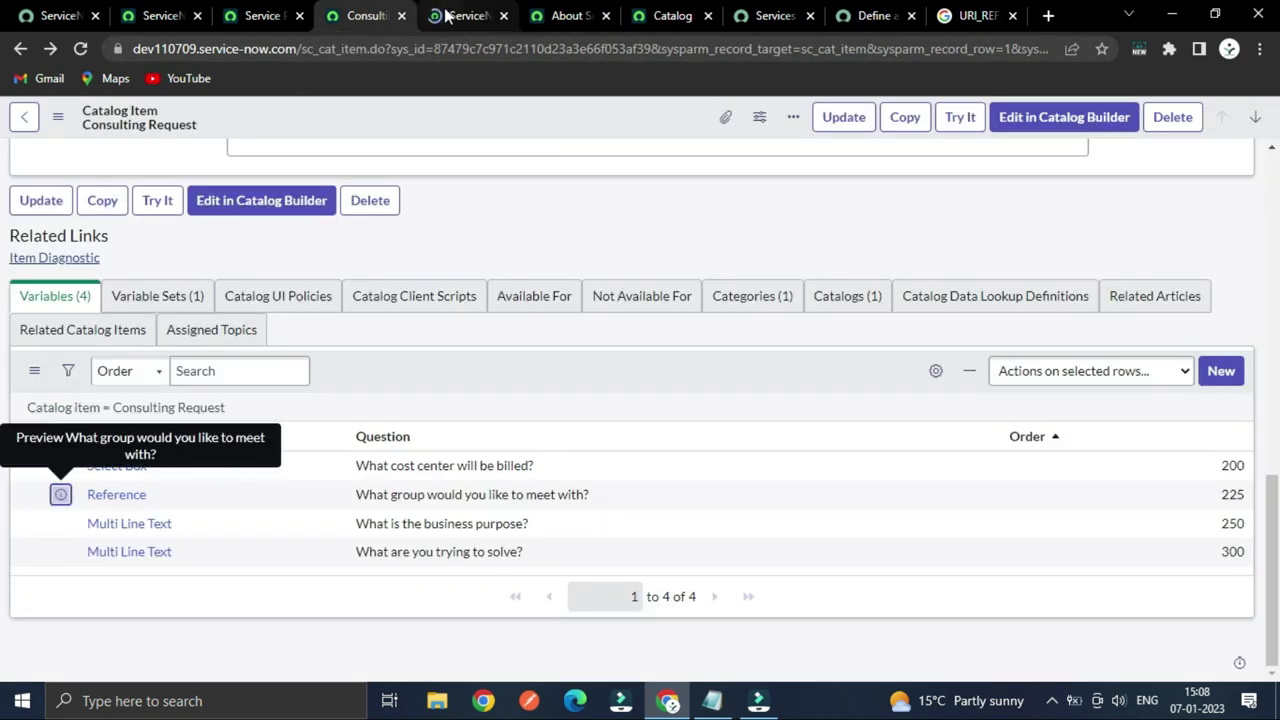
{"action": "left_click", "coordinate": [447, 15]}
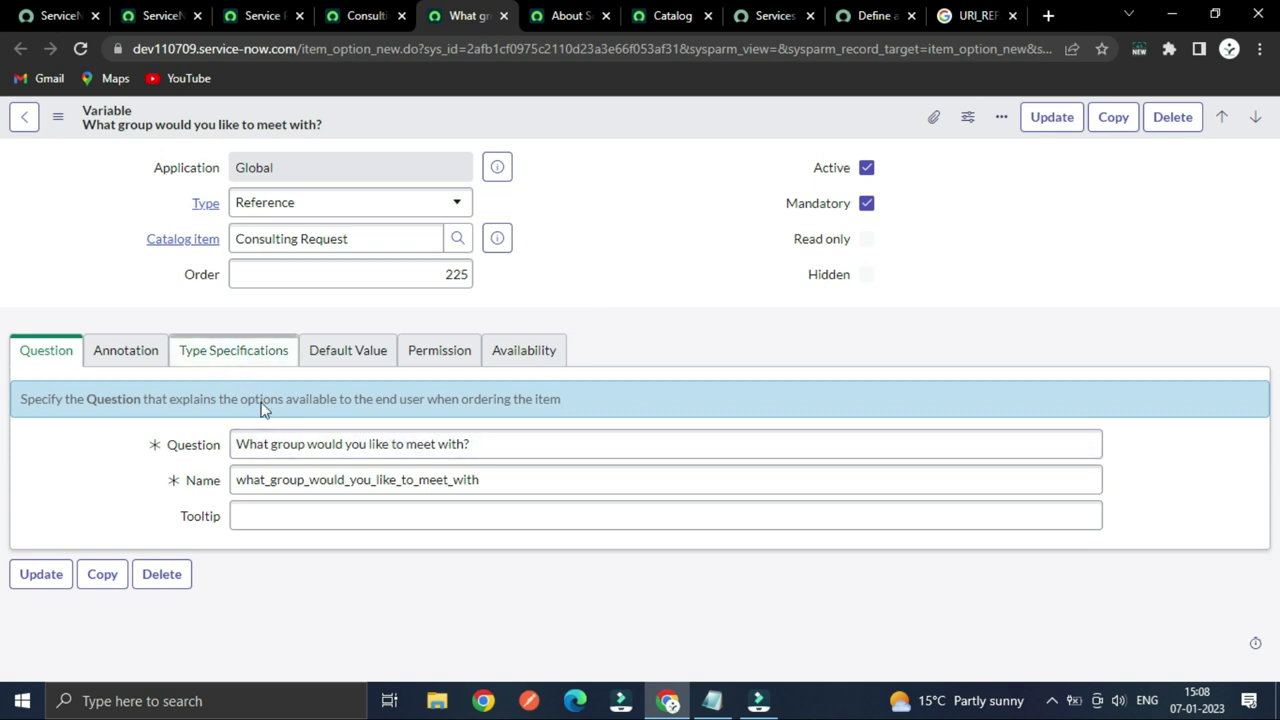
- Examine the group variable's Type Specifications, including its referenced table and reference qualifier, and return to its Question section
{"action": "left_click", "coordinate": [256, 352]}
{"action": "scroll", "coordinate": [120, 520], "scroll_direction": "down", "scroll_amount": 2}
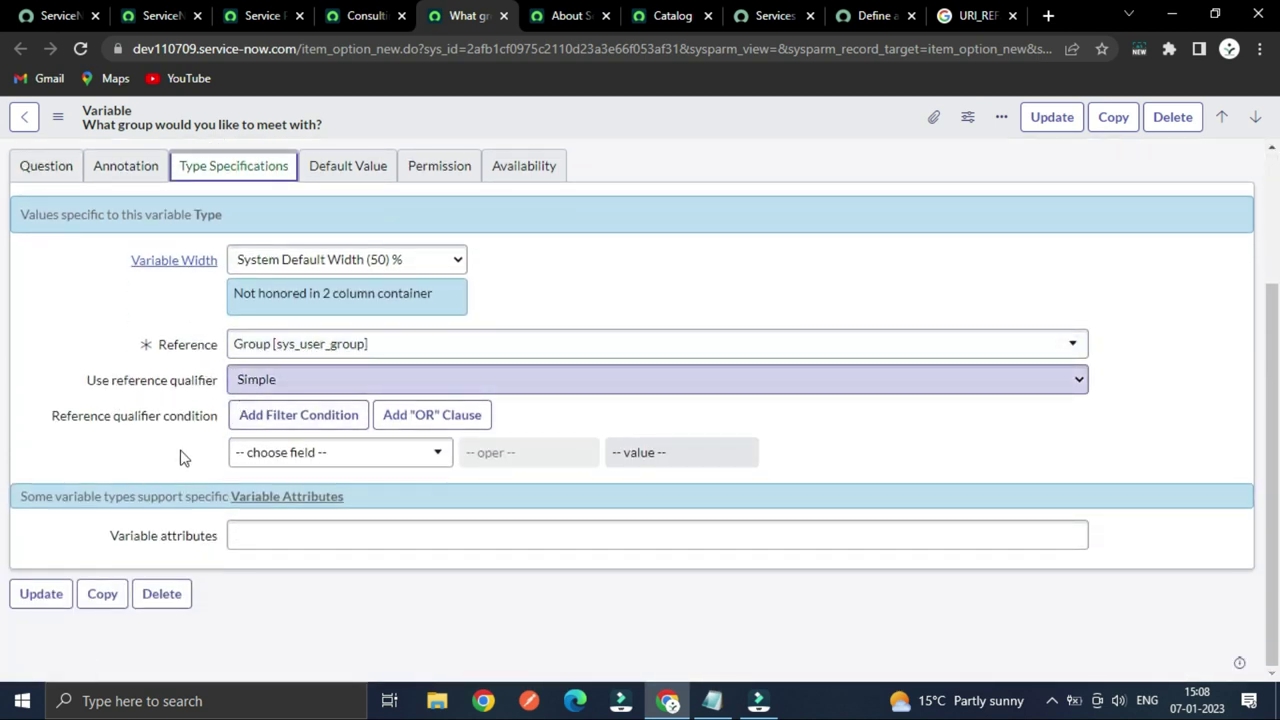
{"action": "scroll", "coordinate": [120, 430], "scroll_direction": "up", "scroll_amount": 2}
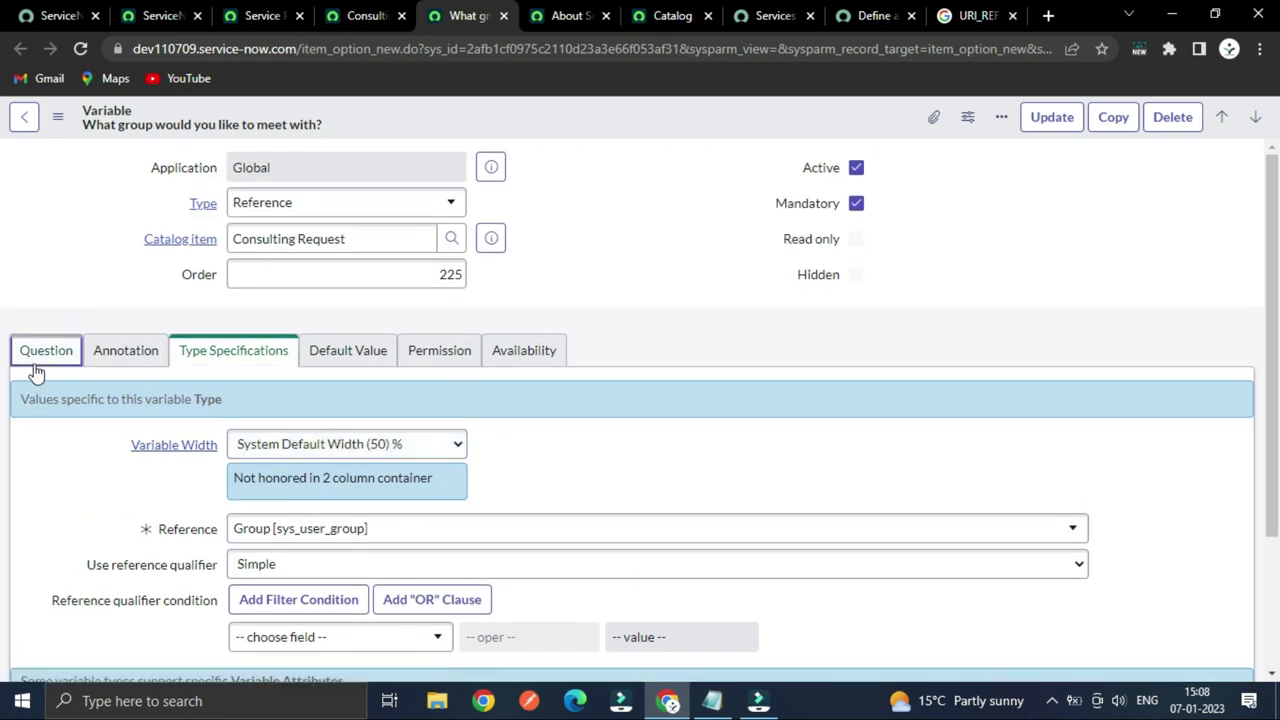
{"action": "left_click", "coordinate": [35, 365]}
- Close the group variable and launch the Consulting Request item's order form with Try It
{"action": "left_click", "coordinate": [390, 16]}
{"action": "left_click", "coordinate": [470, 16]}
{"action": "left_click", "coordinate": [504, 16]}
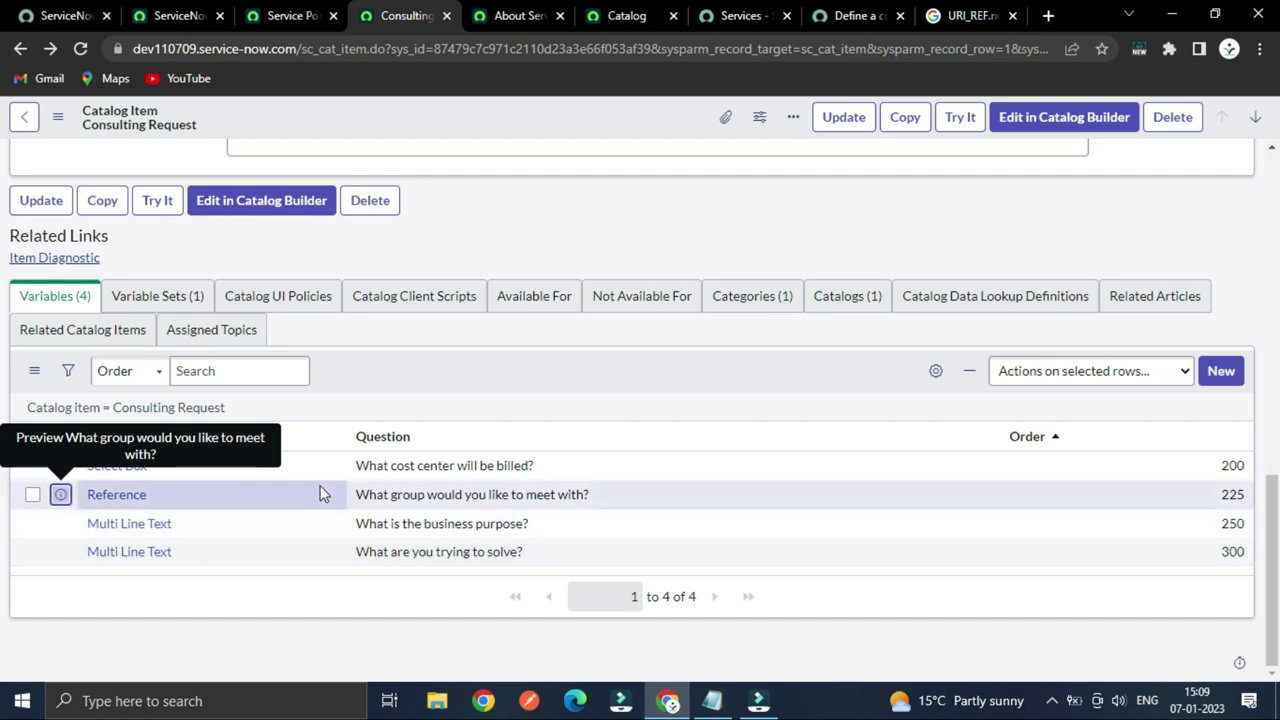
{"action": "scroll", "coordinate": [323, 491], "scroll_direction": "up", "scroll_amount": 10}
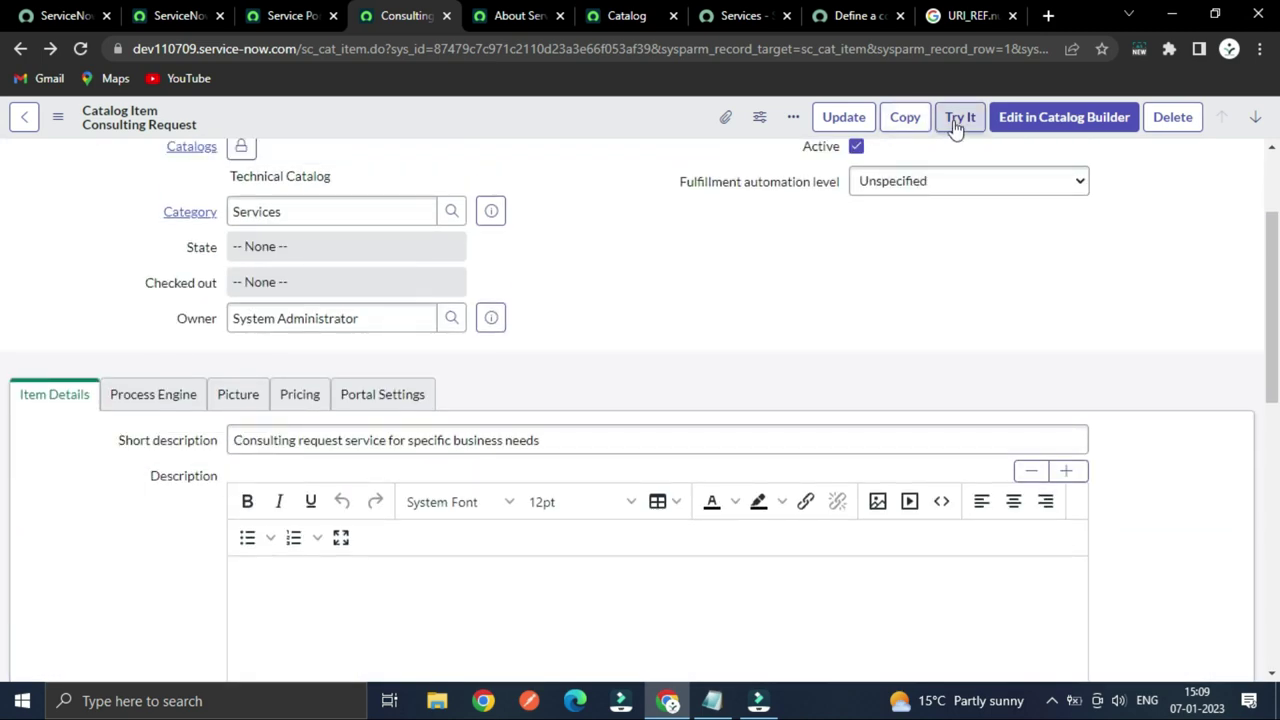
{"action": "left_click", "coordinate": [958, 118]}
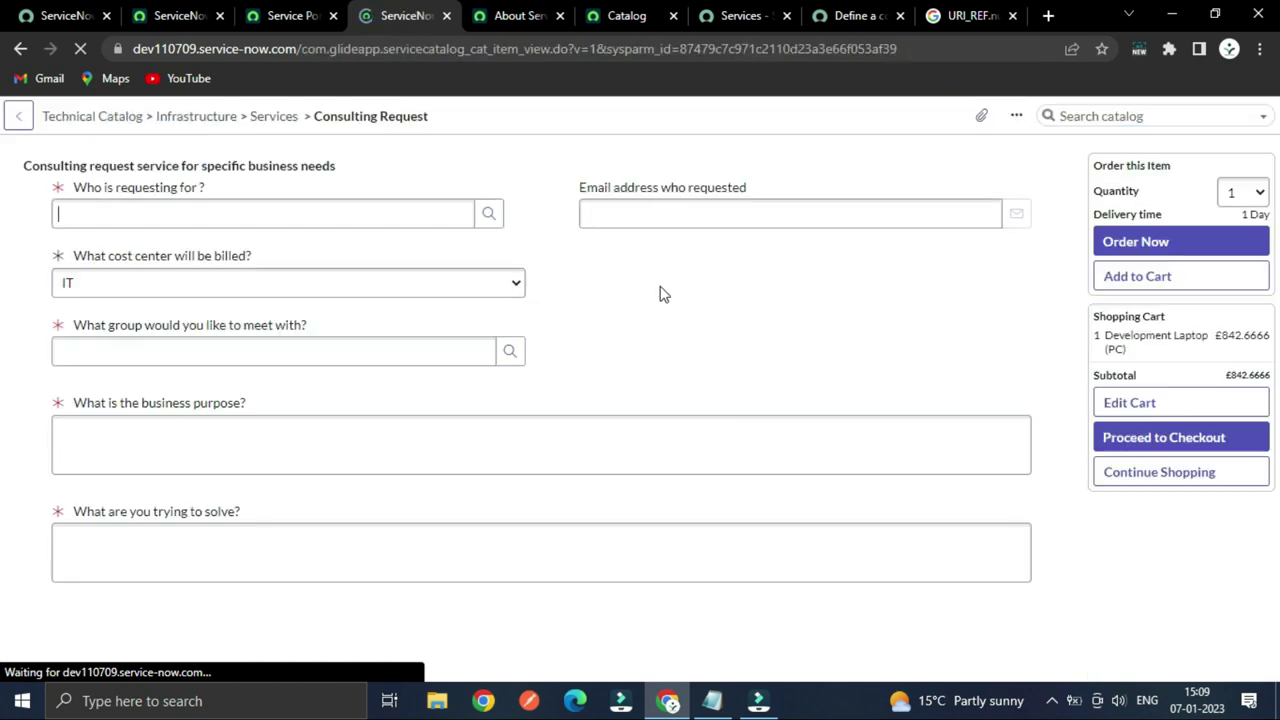
- Check the business purpose and "What are you trying to solve?" text fields and the cost center choices on the order form
{"action": "left_click", "coordinate": [293, 433]}
{"action": "left_click", "coordinate": [309, 537]}
{"action": "left_click", "coordinate": [366, 425]}
{"action": "left_click", "coordinate": [371, 537]}
{"action": "left_click", "coordinate": [378, 424]}
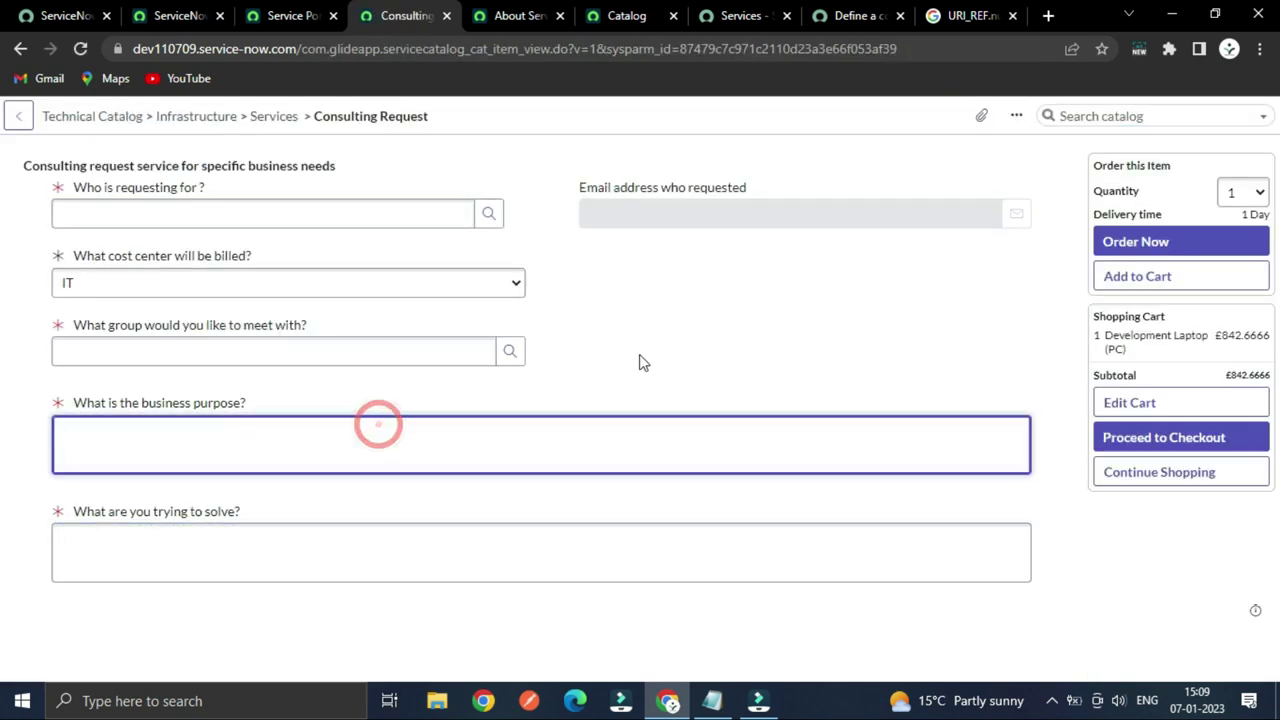
{"action": "left_click", "coordinate": [514, 283]}
{"action": "left_click", "coordinate": [611, 272]}
- Switch to the Workflow.txt notes in Notepad and read the Consulting Request answers and planned workflow stages
{"action": "left_click", "coordinate": [295, 15]}
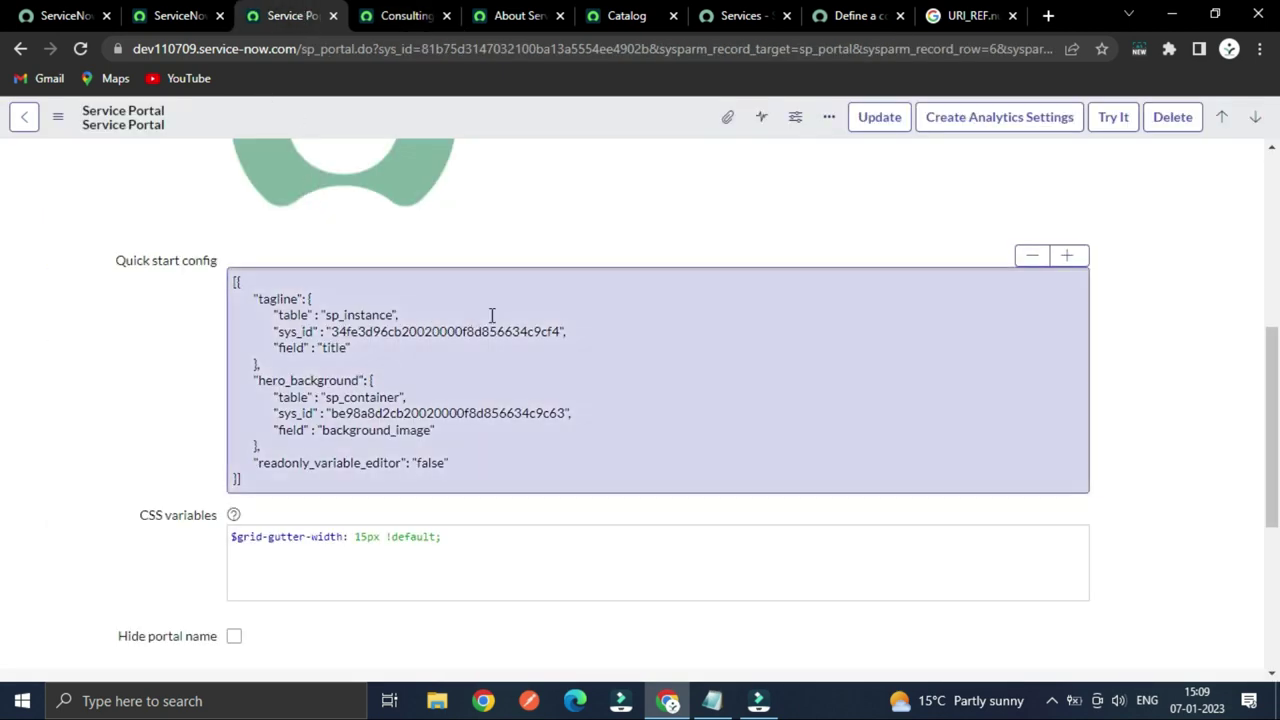
{"action": "key", "text": "ctrl+shift+Tab"}
{"action": "key", "text": "ctrl+shift+Tab"}
{"action": "key", "text": "ctrl+Tab"}
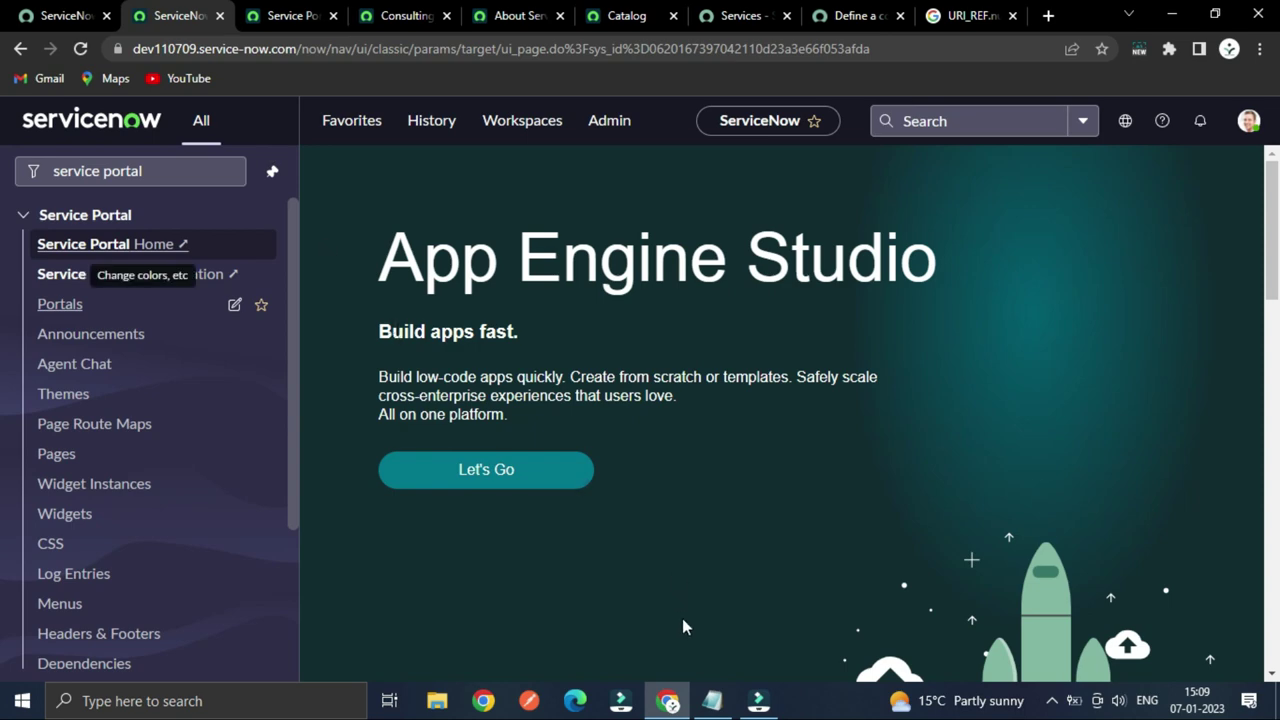
{"action": "left_click", "coordinate": [712, 701]}
{"action": "scroll", "coordinate": [515, 378], "scroll_direction": "down", "scroll_amount": 2}
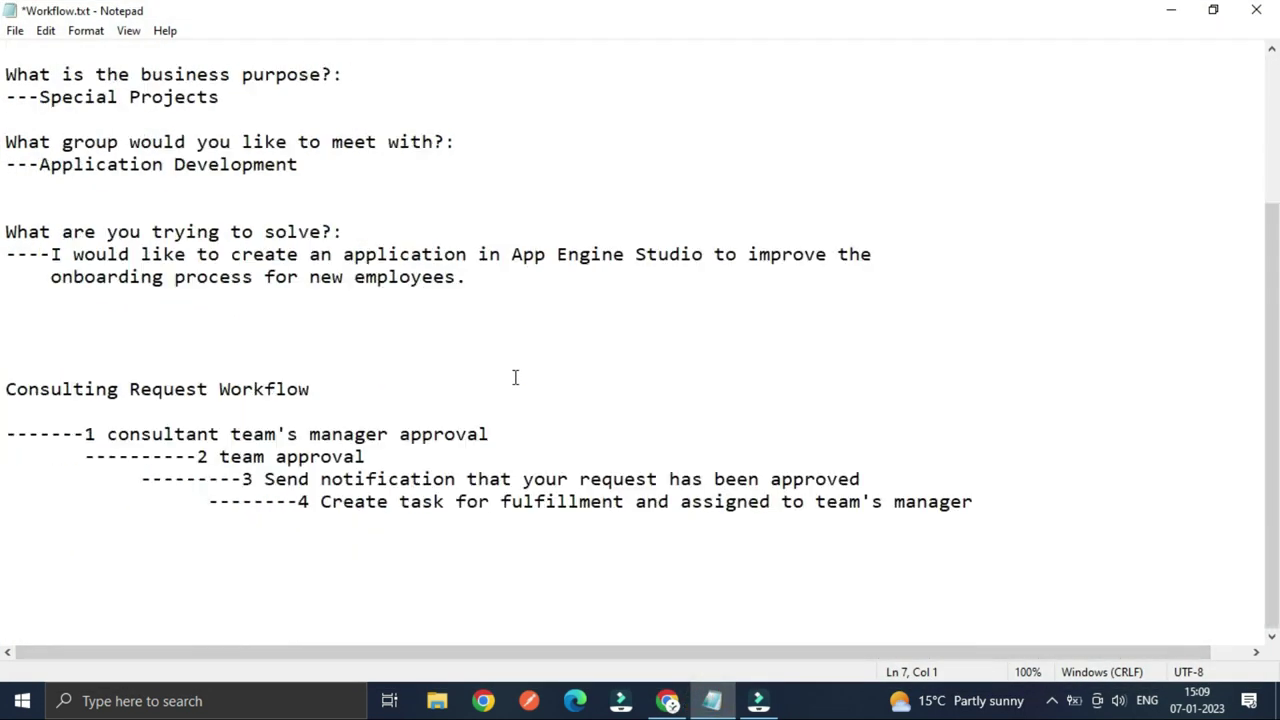
{"action": "scroll", "coordinate": [515, 378], "scroll_direction": "up", "scroll_amount": 3}
{"action": "scroll", "coordinate": [194, 171], "scroll_direction": "down", "scroll_amount": 3}
{"action": "scroll", "coordinate": [216, 193], "scroll_direction": "up", "scroll_amount": 3}
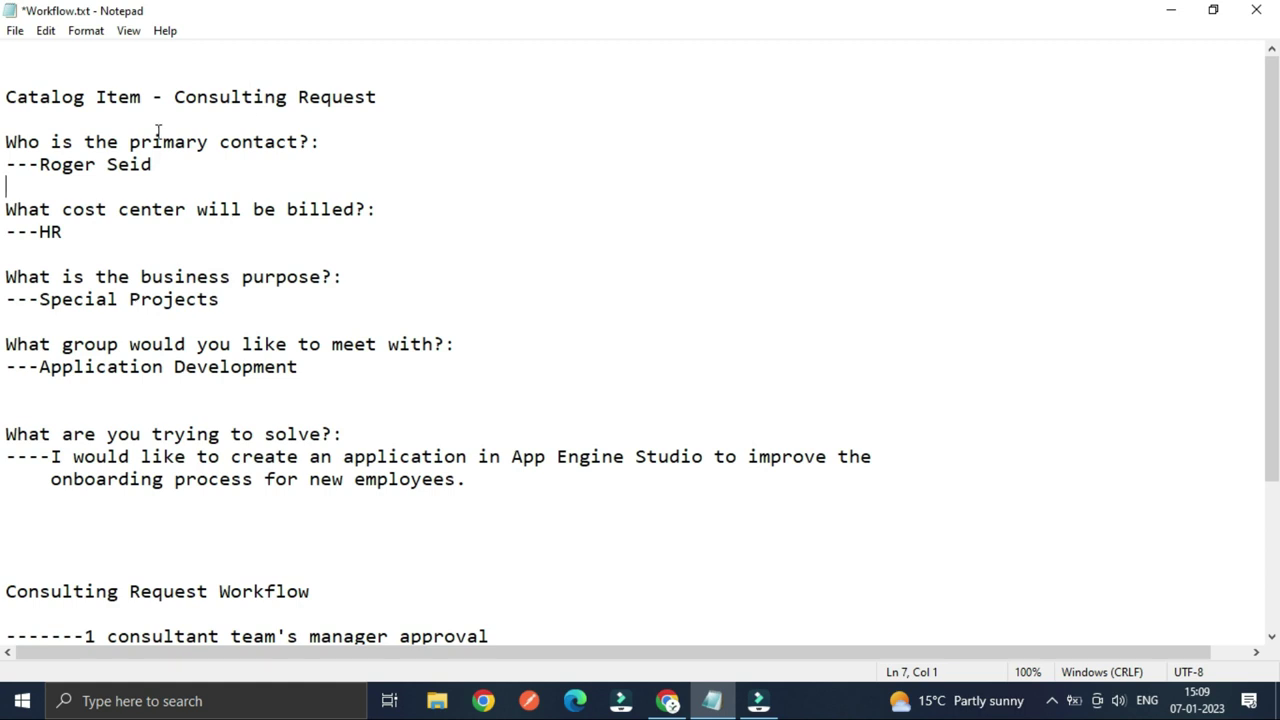
{"action": "scroll", "coordinate": [160, 128], "scroll_direction": "down", "scroll_amount": 3}
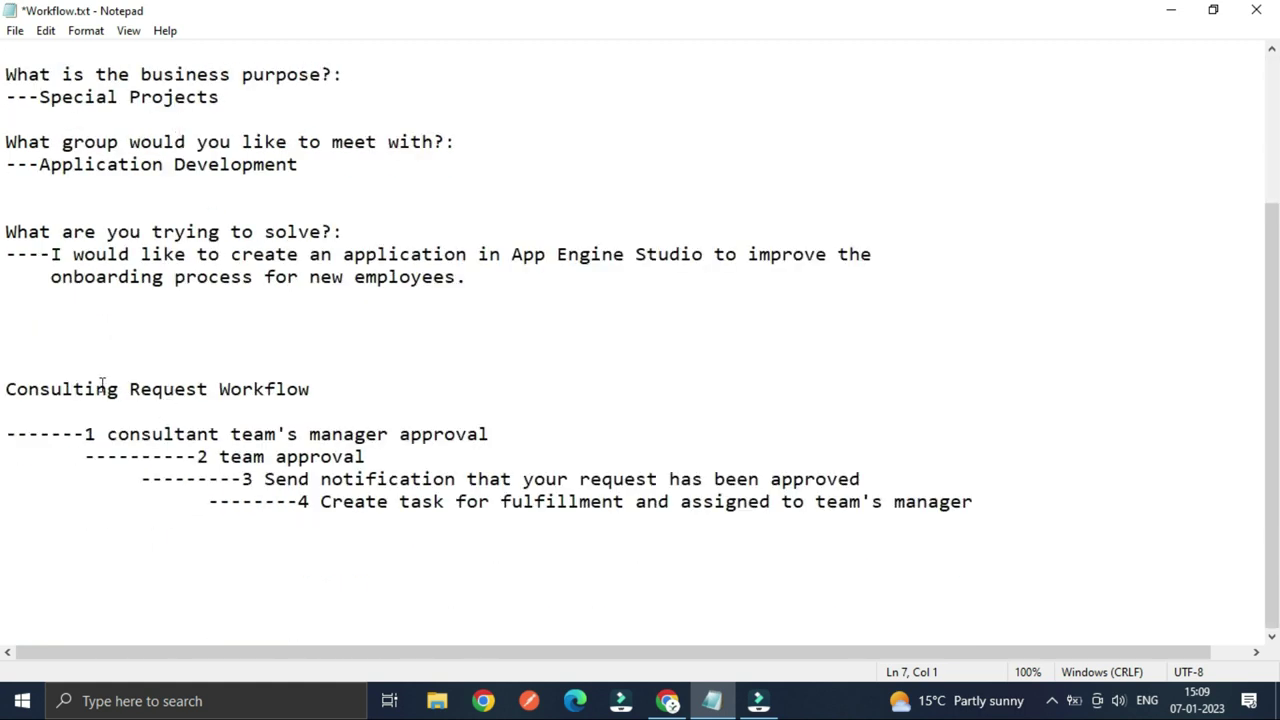
- Highlight the "Consulting Request Workflow" heading in the notes
{"action": "left_click_drag", "start_coordinate": [8, 388], "coordinate": [383, 383]}
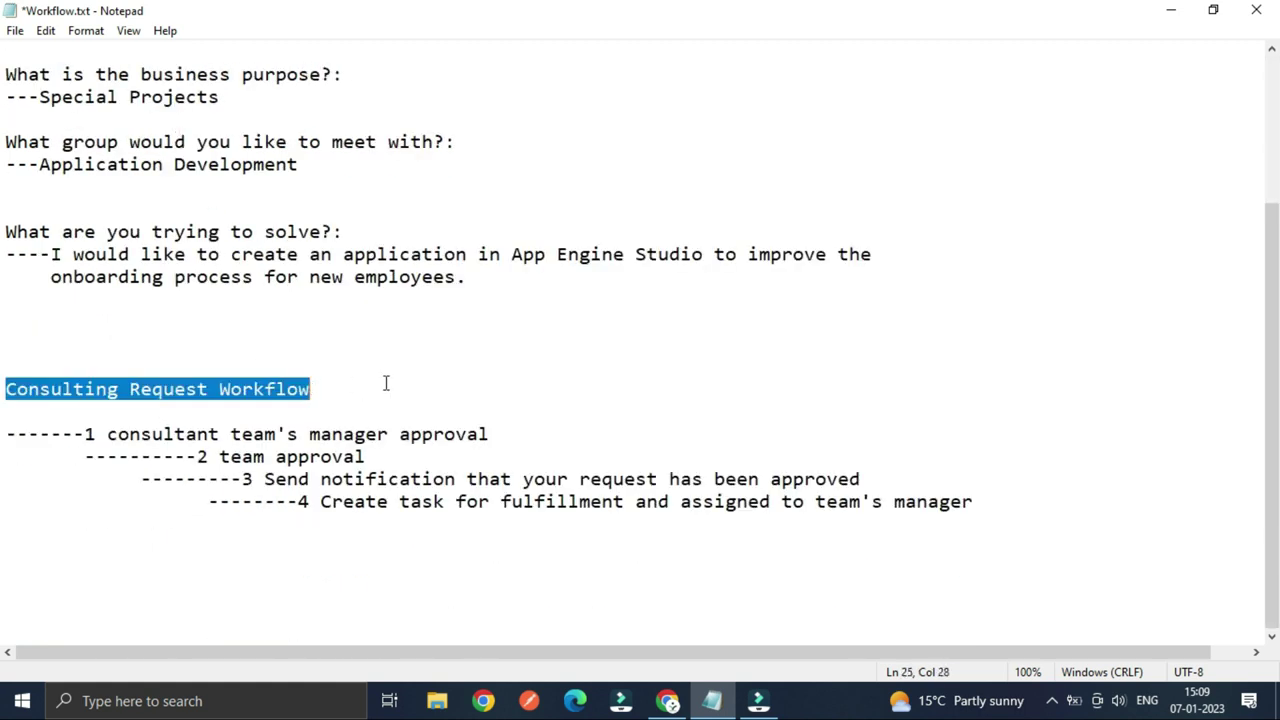
{"action": "left_click", "coordinate": [385, 383]}
{"action": "key", "text": "shift+Left"}
{"action": "key", "text": "shift+Left"}
{"action": "key", "text": "shift+Left"}
{"action": "key", "text": "shift+Left"}
{"action": "key", "text": "shift+Left"}
{"action": "key", "text": "shift+Left"}
{"action": "key", "text": "shift+Left"}
{"action": "key", "text": "shift+Left"}
{"action": "key", "text": "shift+Left"}
{"action": "key", "text": "shift+Left"}
{"action": "key", "text": "shift+Left"}
{"action": "key", "text": "shift+Left"}
{"action": "key", "text": "shift+Left"}
{"action": "key", "text": "shift+Left"}
{"action": "key", "text": "shift+Left"}
{"action": "key", "text": "shift+Left"}
{"action": "key", "text": "shift+Left"}
{"action": "key", "text": "shift+Left"}
{"action": "key", "text": "shift+Left"}
{"action": "key", "text": "shift+Left"}
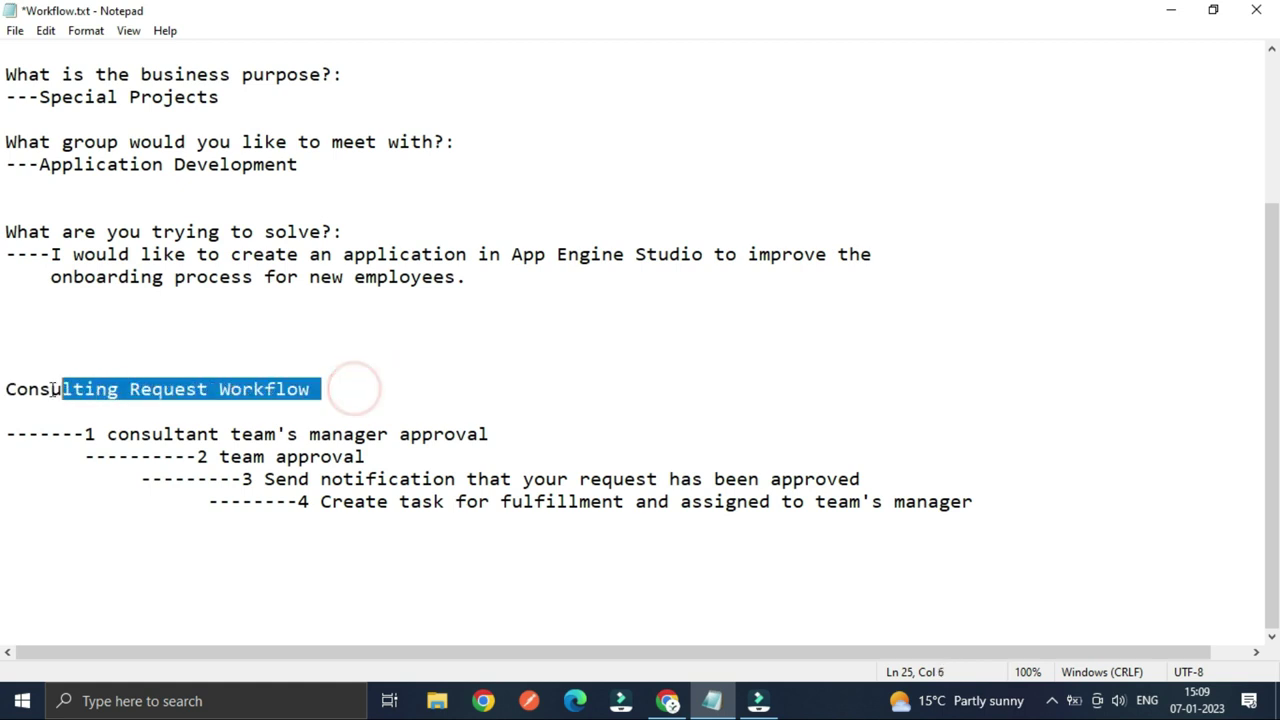
{"action": "key", "text": "shift+Left"}
{"action": "key", "text": "shift+Left"}
{"action": "left_click", "coordinate": [414, 351]}
{"action": "key", "text": "Down"}
{"action": "key", "text": "Down"}
{"action": "key", "text": "End"}
{"action": "left_click", "coordinate": [331, 384]}
{"action": "key", "text": "shift+Up"}
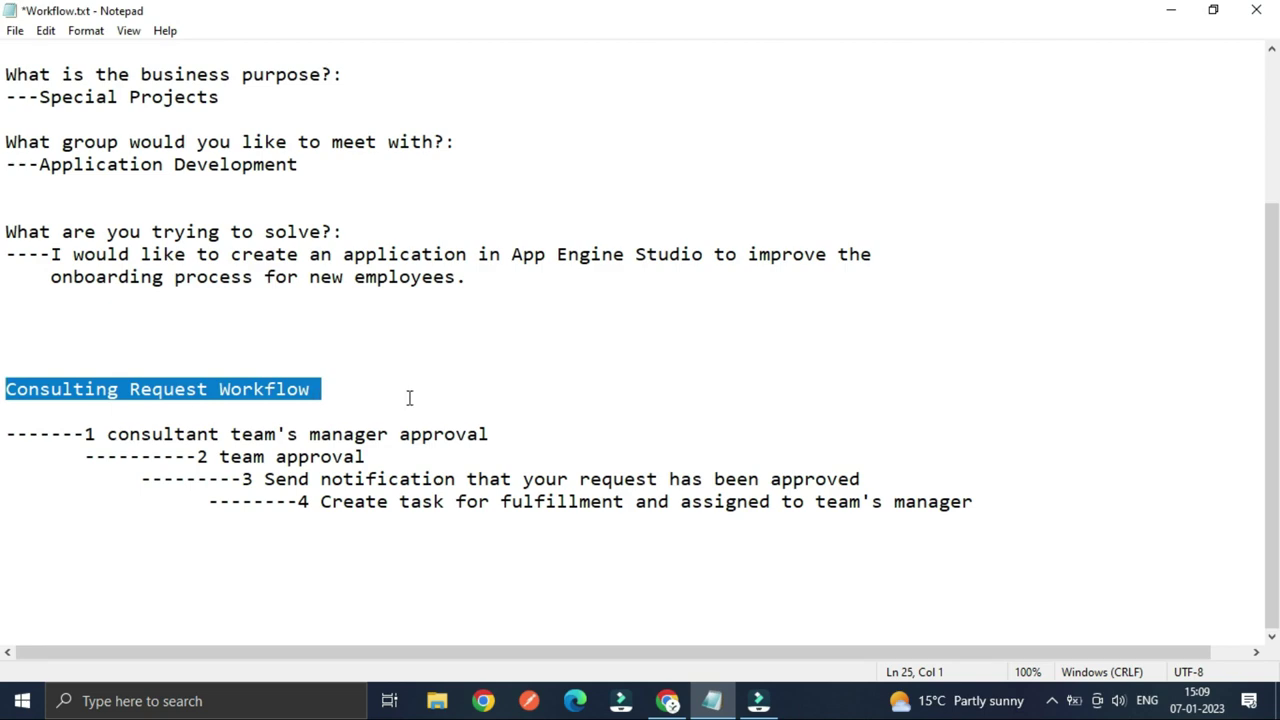
- Switch back to ServiceNow in the browser, filter the navigator for "workflow edit" and open the Workflow Editor listed under Workflow
{"action": "key", "text": "alt+Tab"}
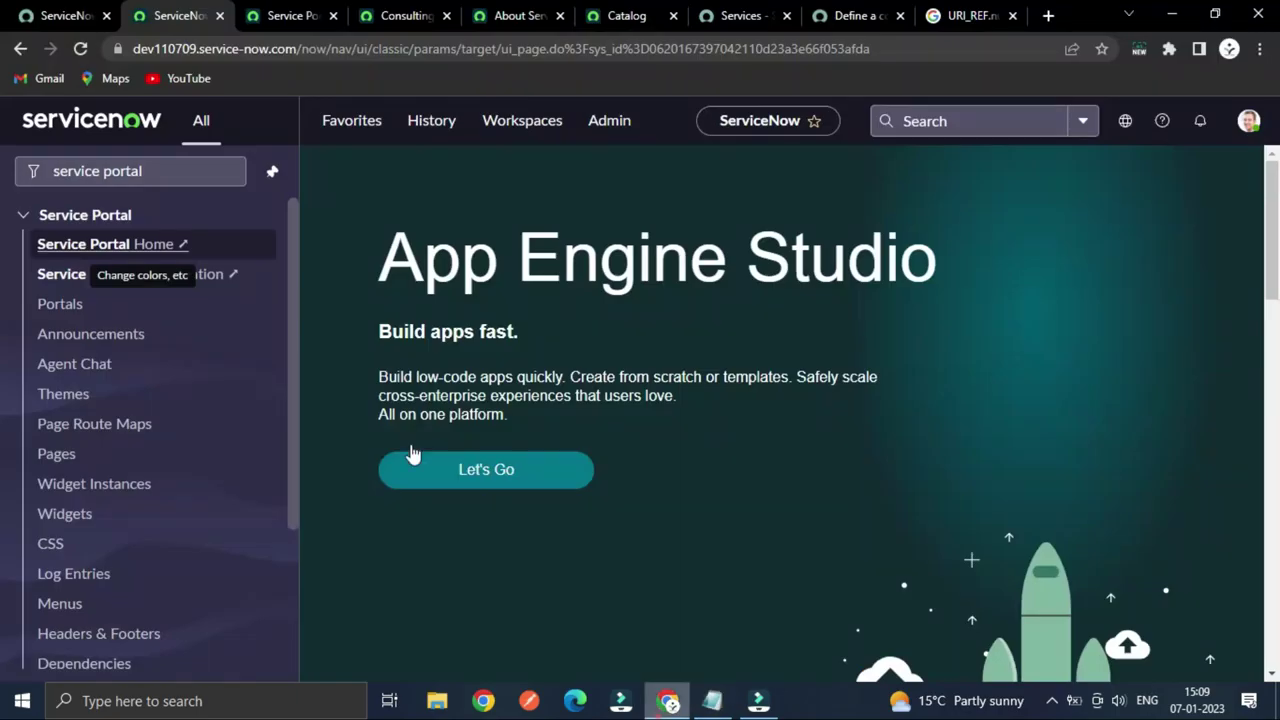
{"action": "left_click", "coordinate": [223, 170]}
{"action": "left_click", "coordinate": [156, 173]}
{"action": "type", "text": "workfl"}
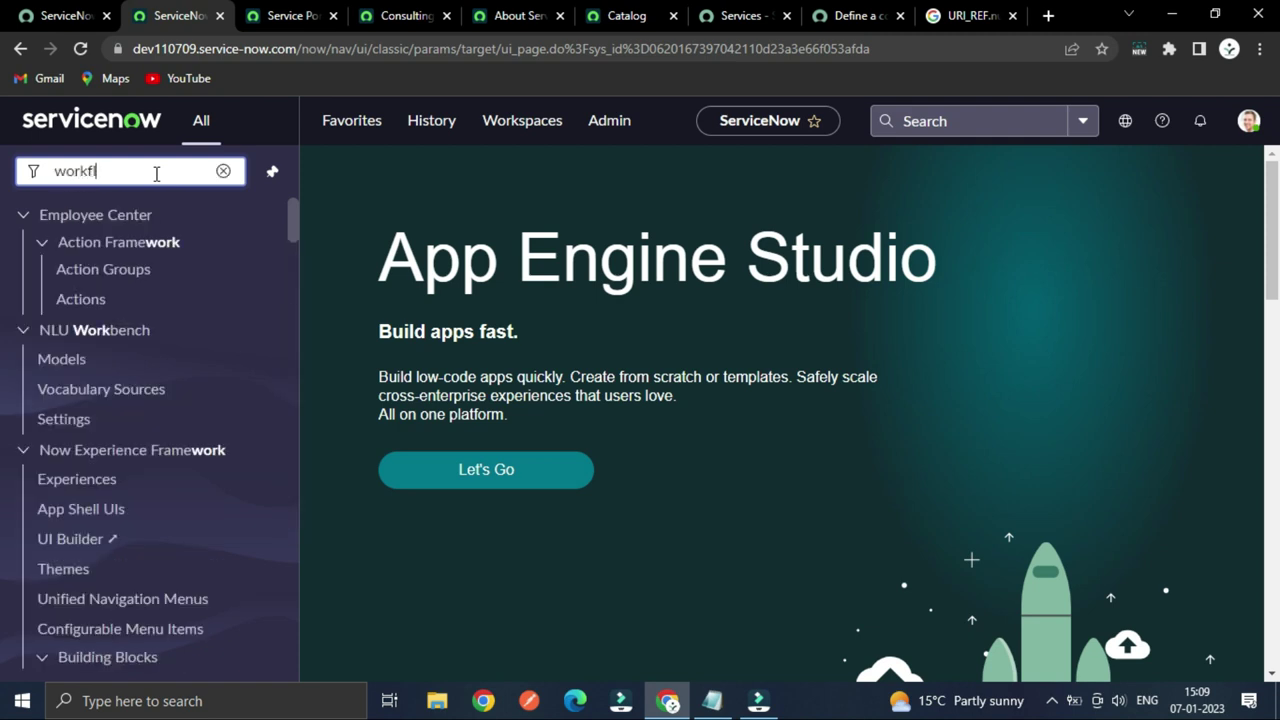
{"action": "type", "text": "ow edit"}
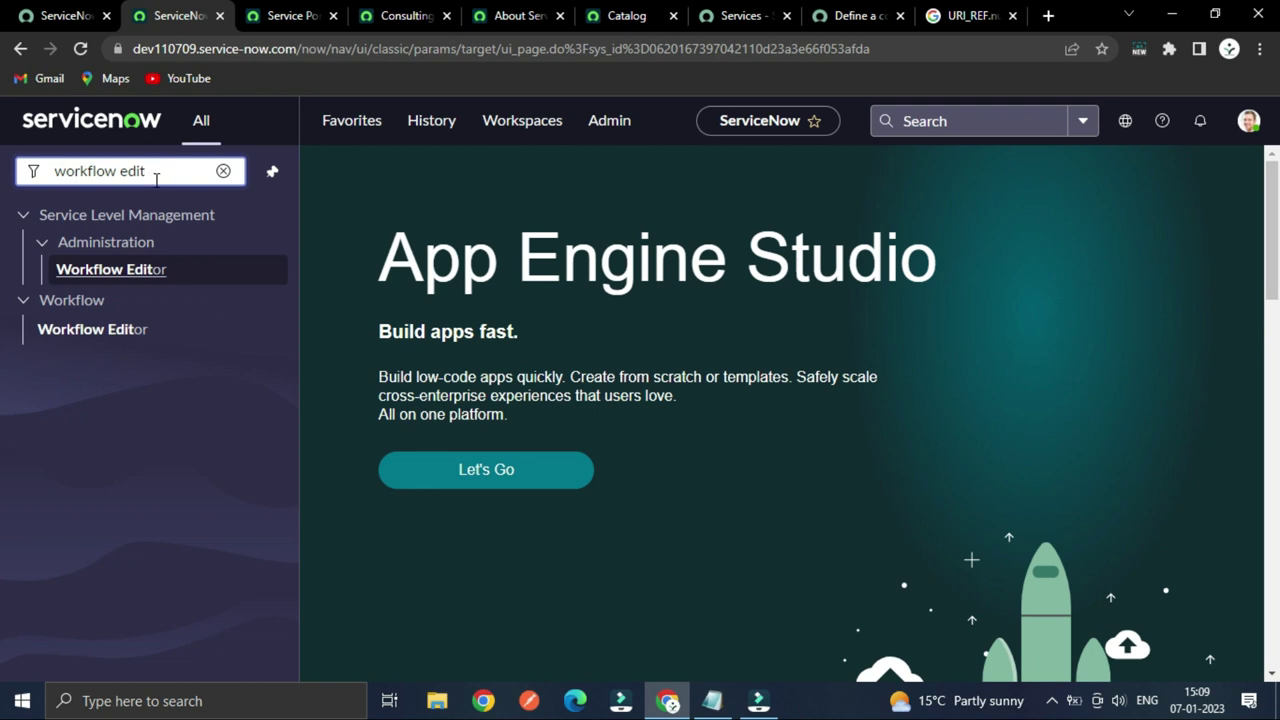
{"action": "right_click", "coordinate": [122, 328]}
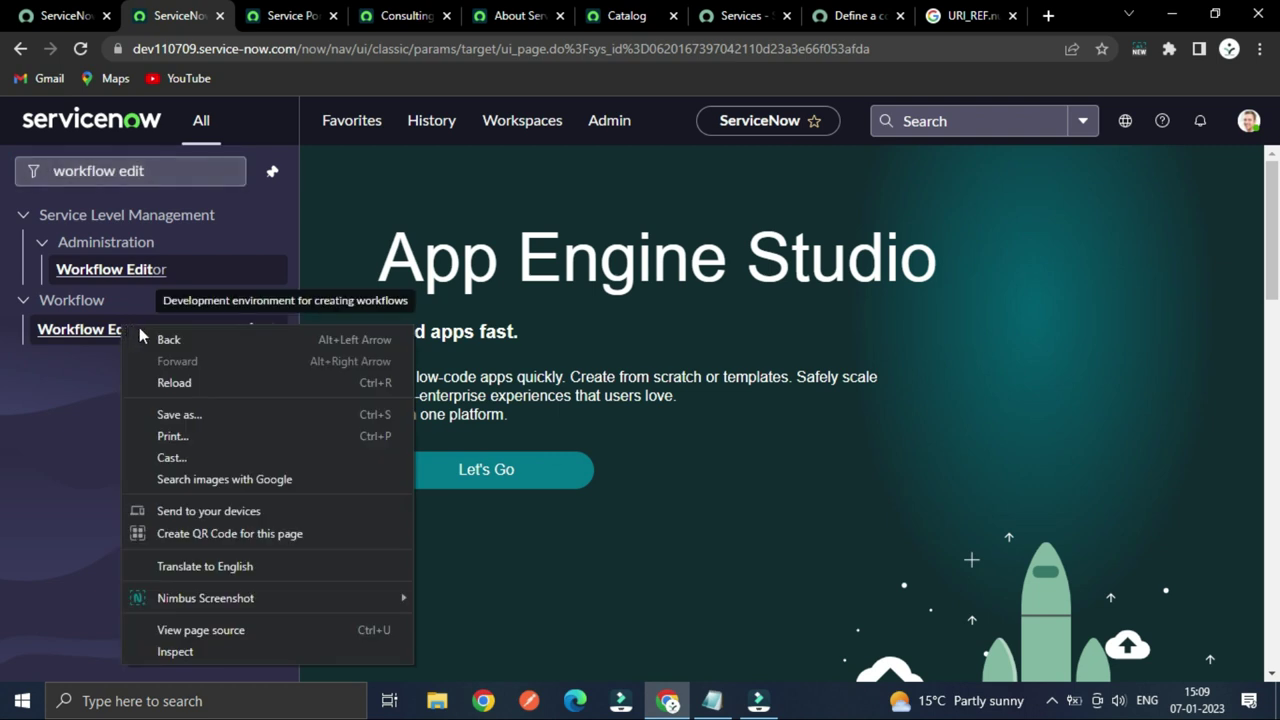
{"action": "key", "text": "Escape"}
{"action": "right_click", "coordinate": [125, 336]}
{"action": "key", "text": "Escape"}
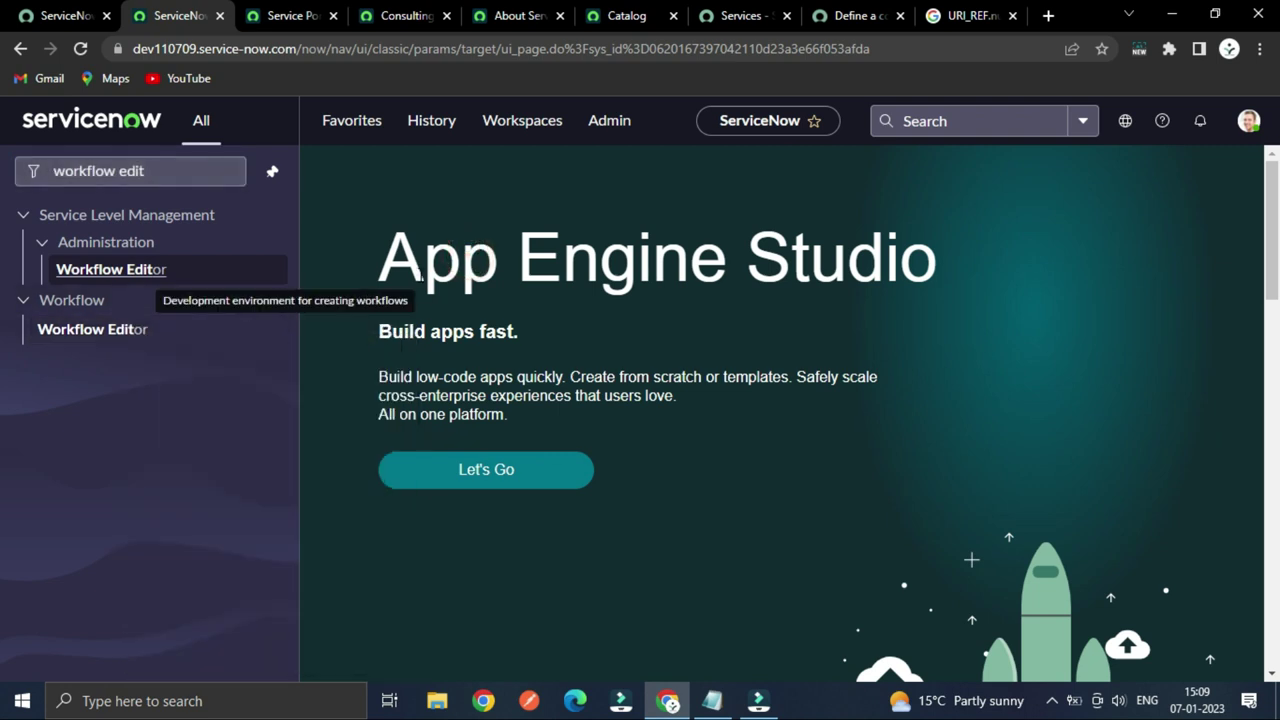
{"action": "left_click", "coordinate": [130, 332]}
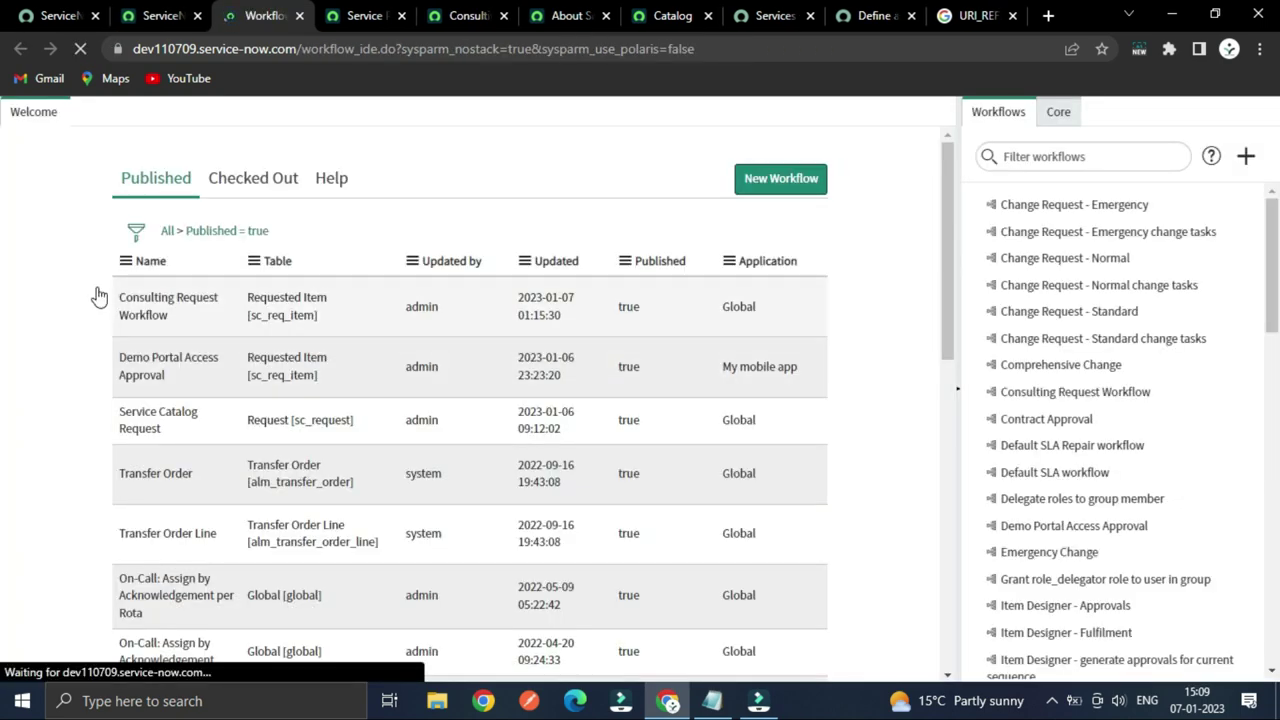
- Look over the list of published workflows on the Workflow Editor's Welcome page
{"action": "scroll", "coordinate": [50, 300], "scroll_direction": "down", "scroll_amount": 1}
{"action": "scroll", "coordinate": [52, 303], "scroll_direction": "up", "scroll_amount": 1}
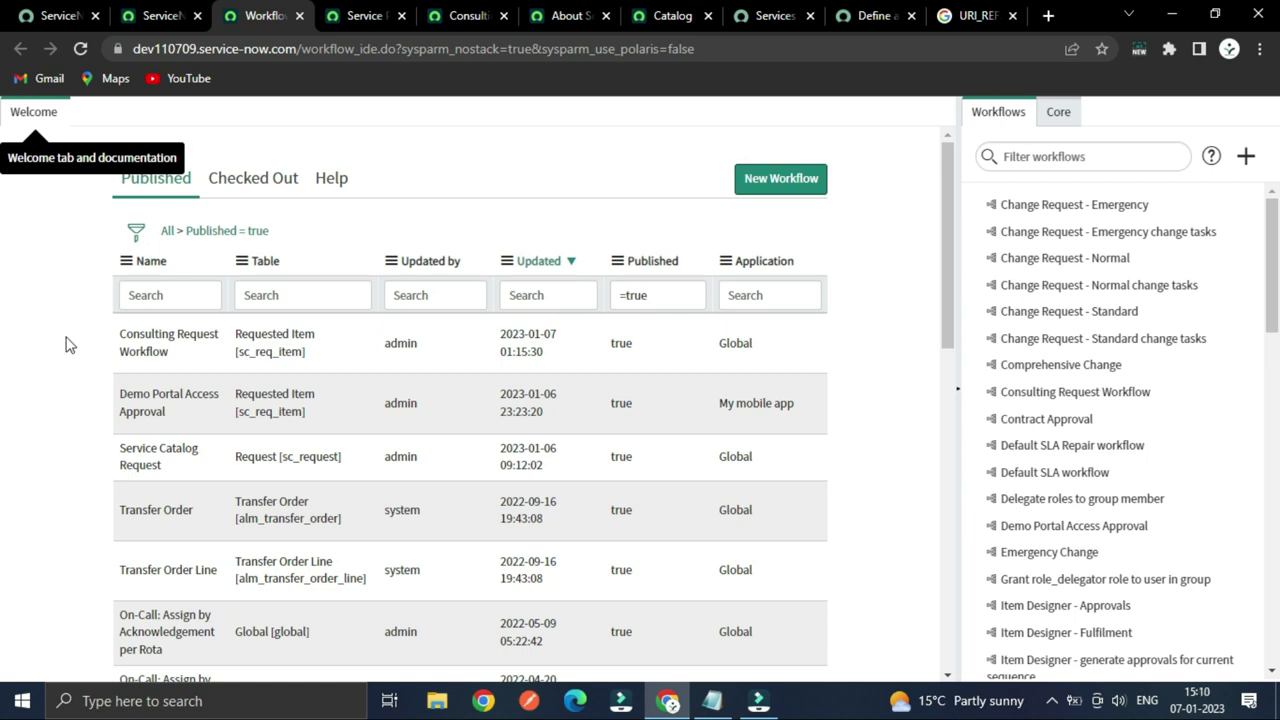
{"action": "scroll", "coordinate": [66, 343], "scroll_direction": "down", "scroll_amount": 1}
{"action": "scroll", "coordinate": [72, 352], "scroll_direction": "up", "scroll_amount": 1}
{"action": "left_click", "coordinate": [228, 190]}
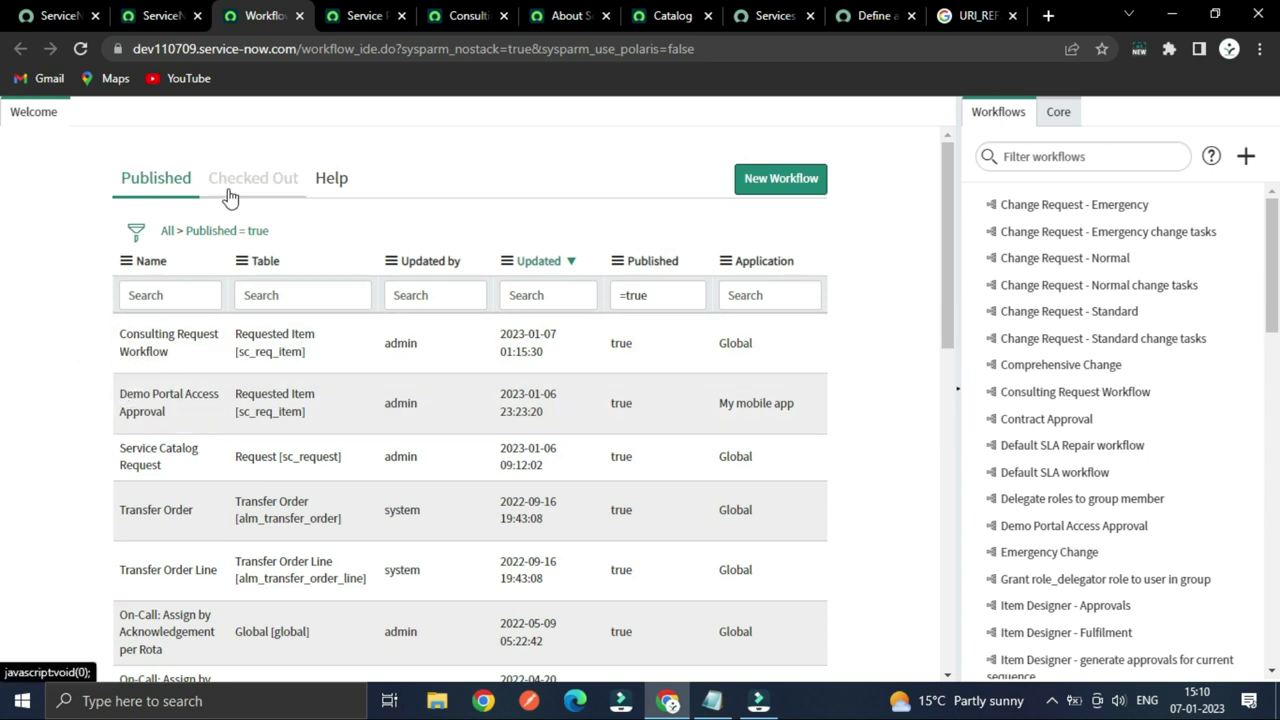
{"action": "left_click", "coordinate": [186, 190]}
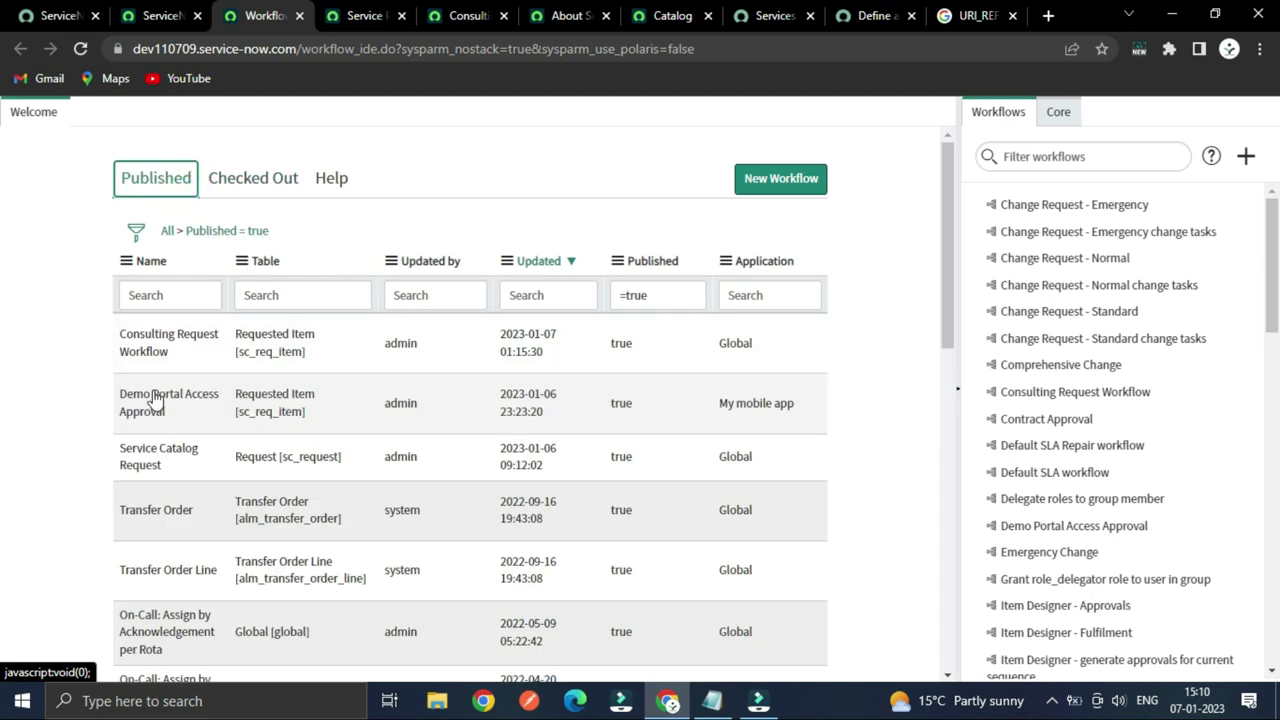
- Open the published Consulting Request Workflow and check it out for editing
{"action": "left_click", "coordinate": [170, 342]}
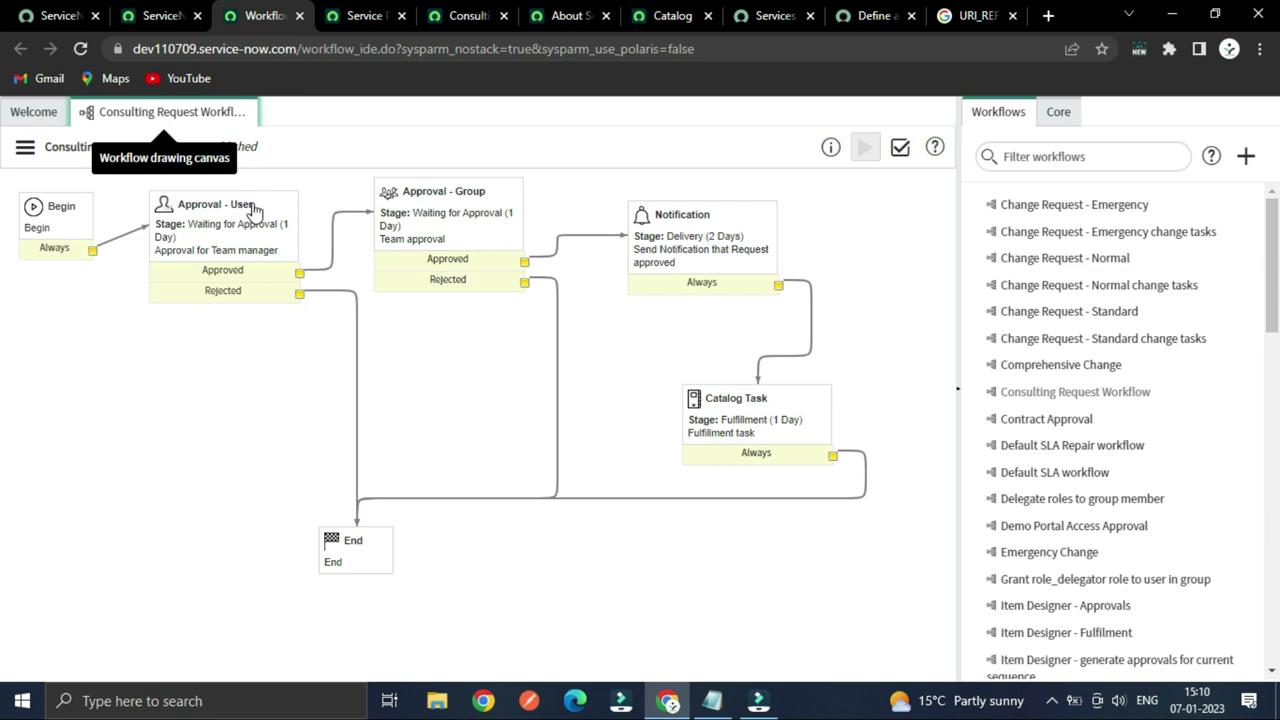
{"action": "left_click", "coordinate": [153, 425]}
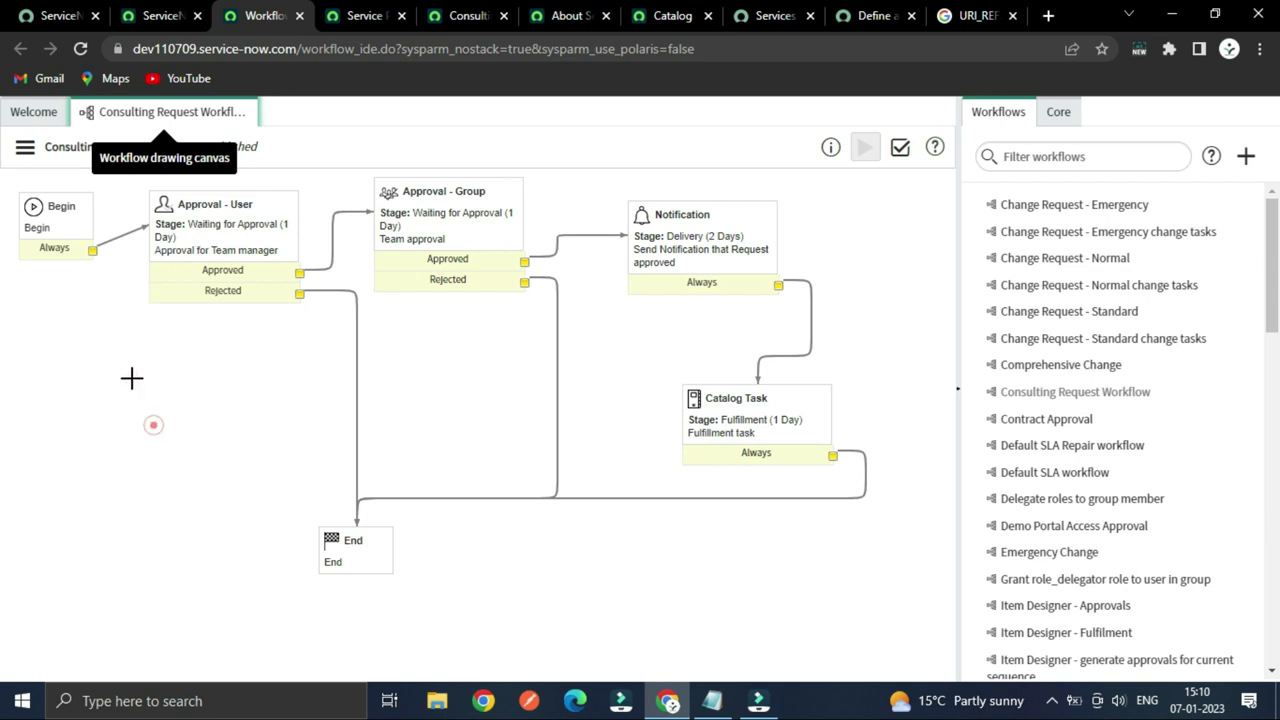
{"action": "left_click", "coordinate": [16, 150]}
{"action": "left_click", "coordinate": [79, 237]}
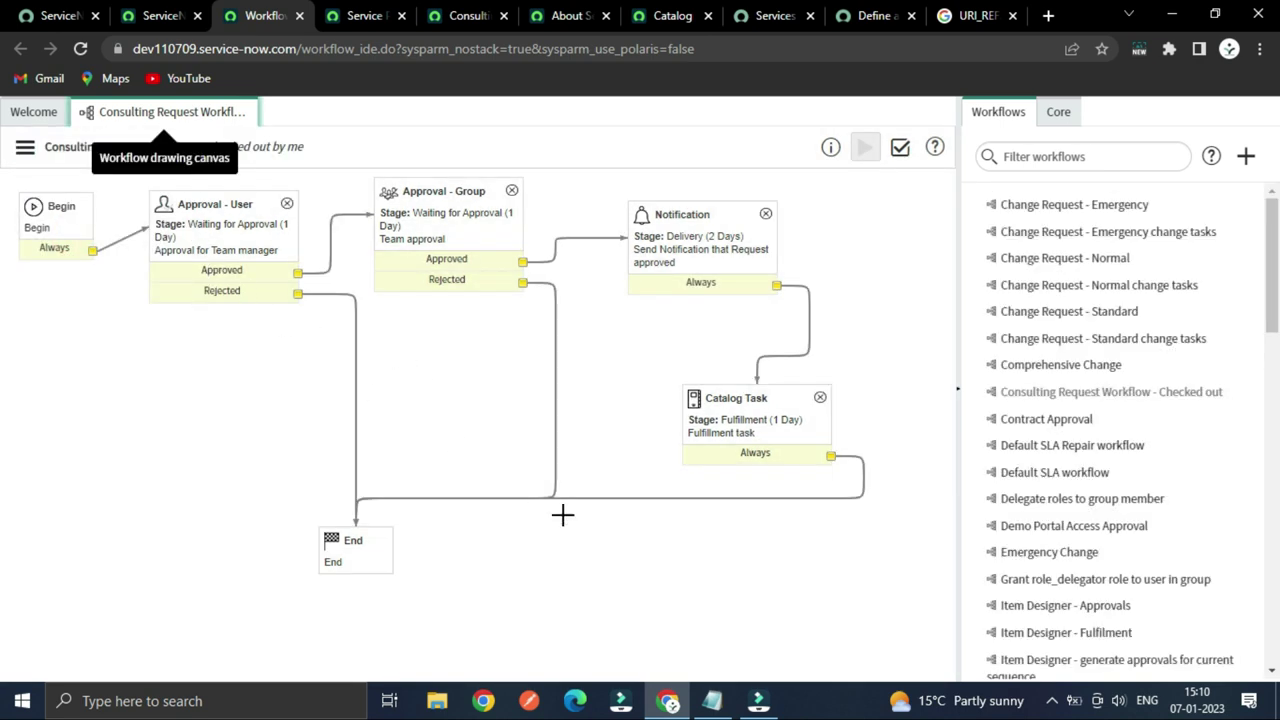
- Switch to the Notepad notes and read the approval, notification and fulfillment stages planned for the Consulting Request Workflow
{"action": "left_click", "coordinate": [710, 699]}
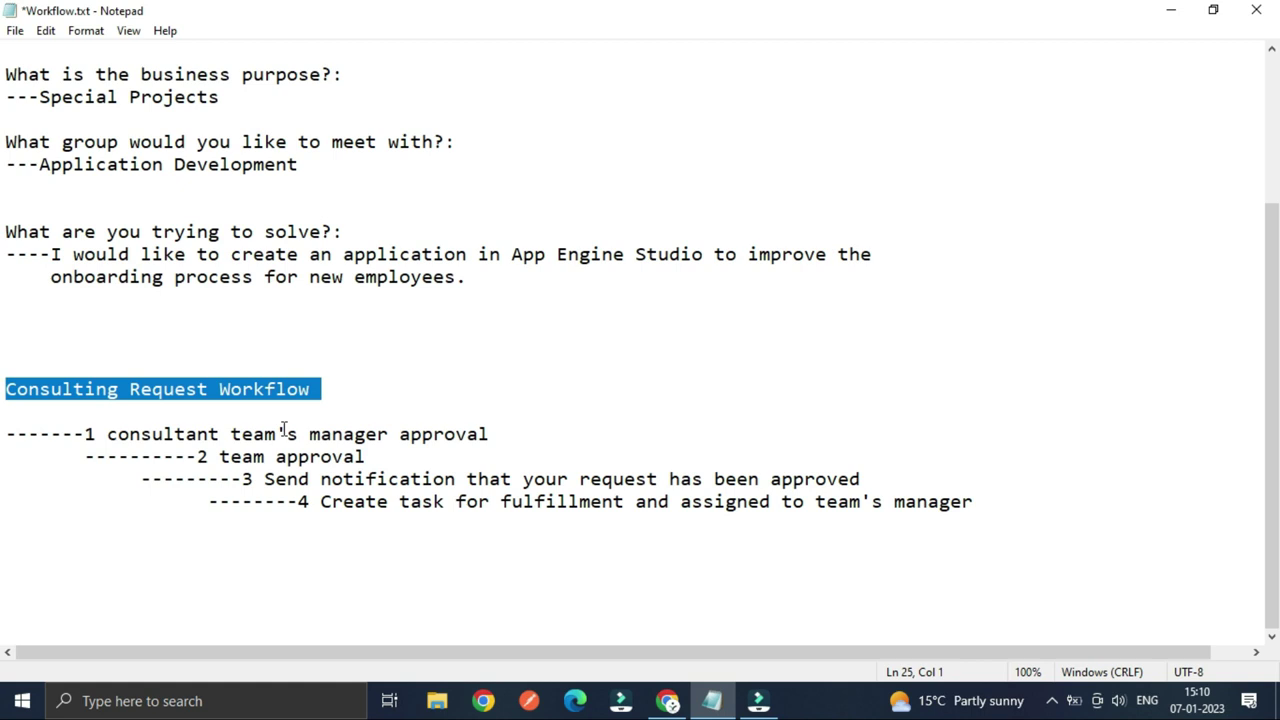
{"action": "left_click", "coordinate": [374, 433]}
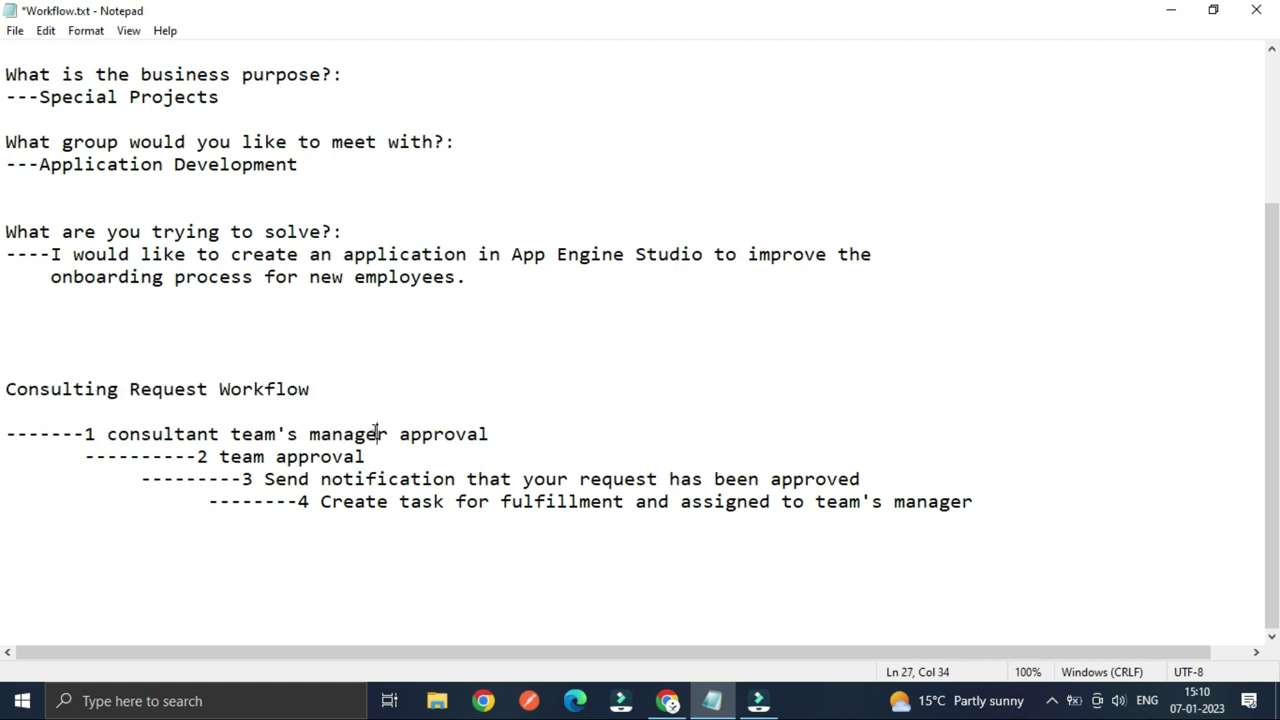
{"action": "left_click", "coordinate": [371, 389]}
- Switch back to Chrome and bring up the Consulting Request catalog item's order form
{"action": "left_click", "coordinate": [668, 700]}
{"action": "left_click", "coordinate": [347, 12]}
{"action": "left_click", "coordinate": [160, 15]}
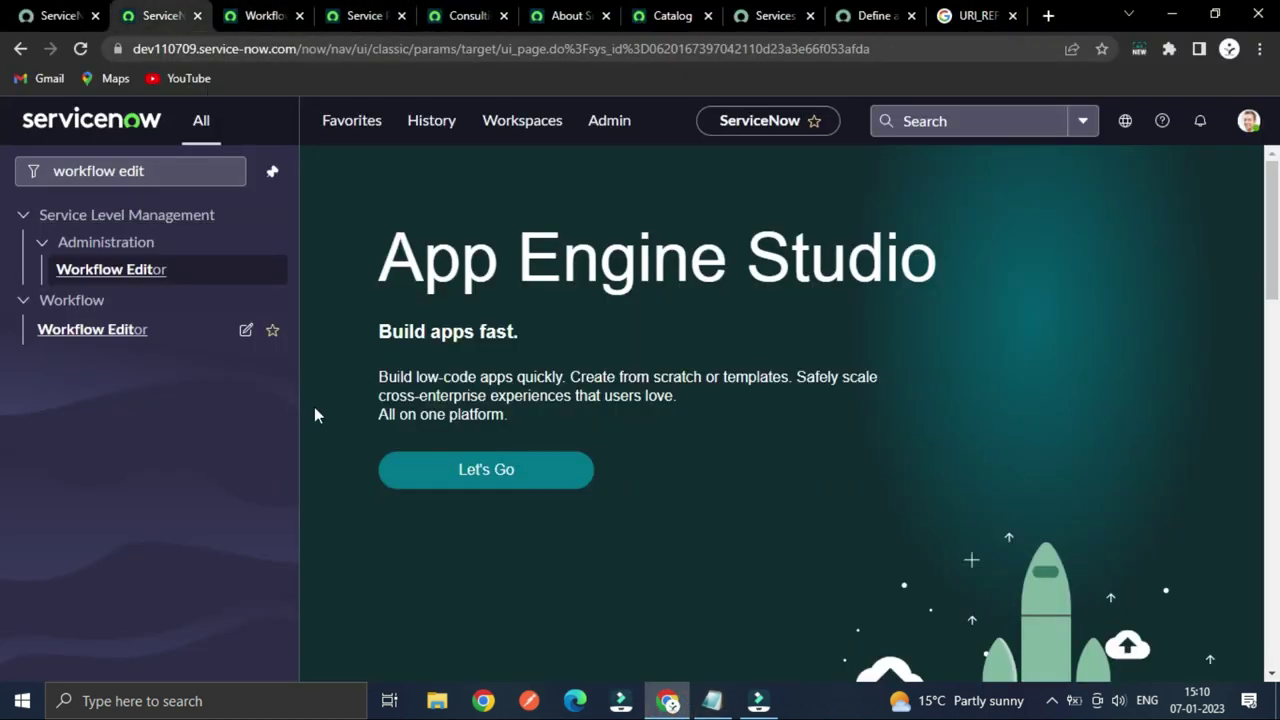
{"action": "left_click", "coordinate": [258, 15]}
{"action": "left_click", "coordinate": [363, 15]}
{"action": "left_click", "coordinate": [260, 15]}
{"action": "left_click", "coordinate": [472, 12]}
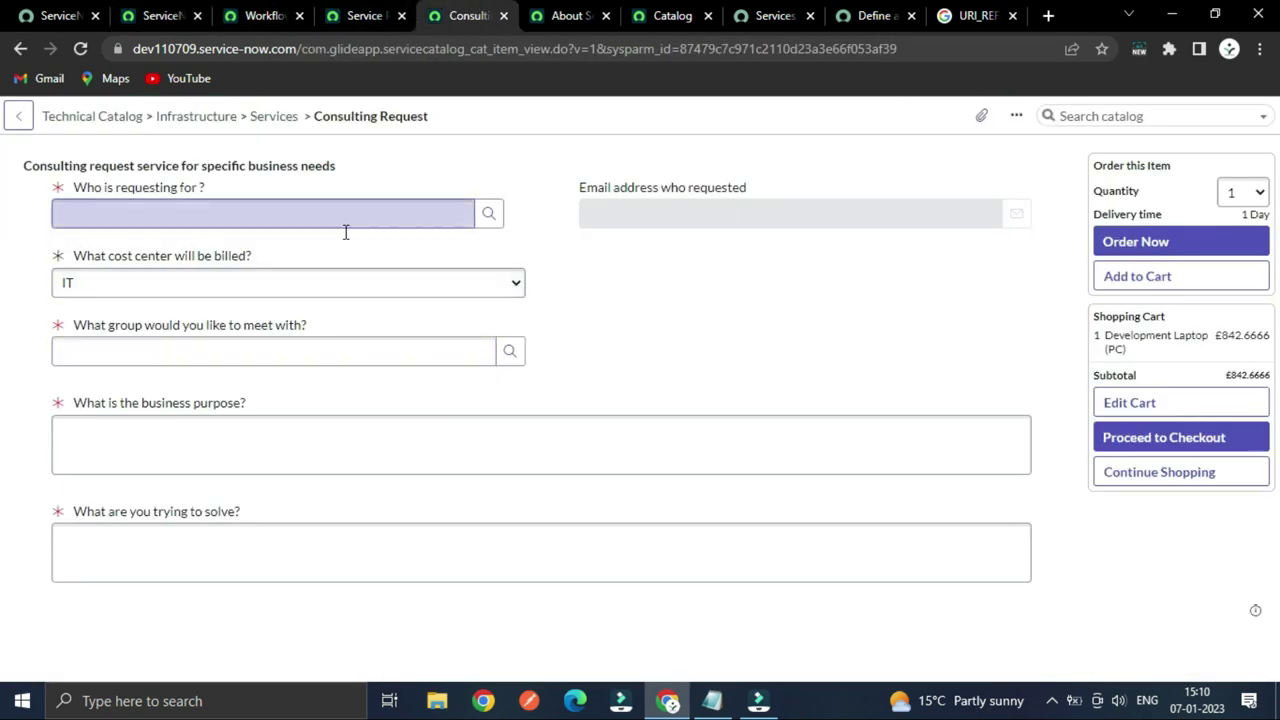
- Choose the person the consulting request is for and set the billed cost center to HR
{"action": "left_click", "coordinate": [489, 215]}
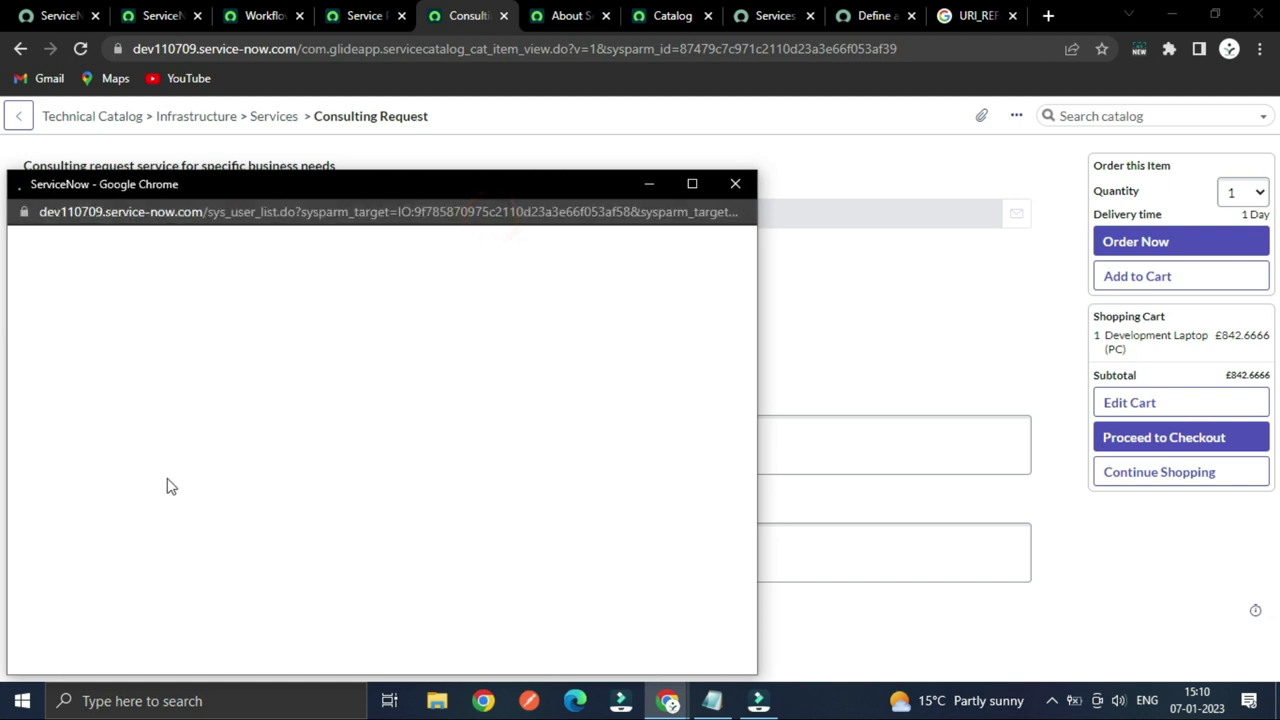
{"action": "left_click", "coordinate": [101, 495]}
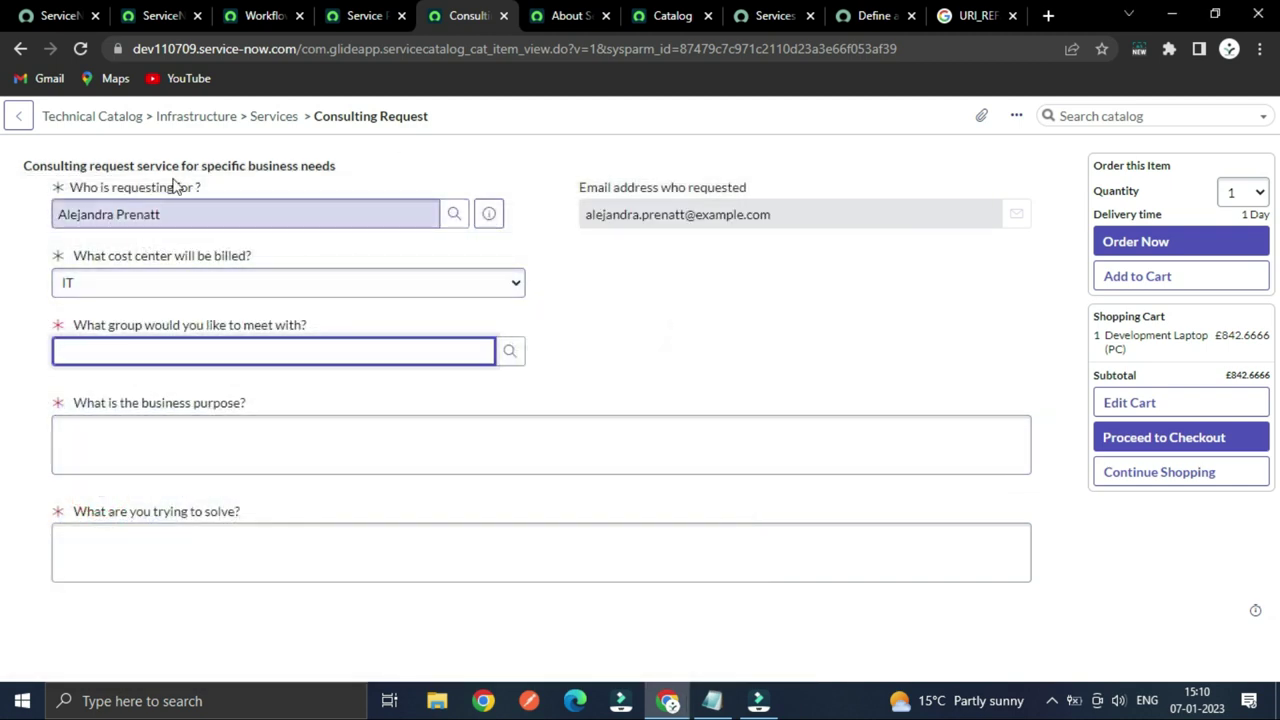
{"action": "left_click", "coordinate": [243, 283]}
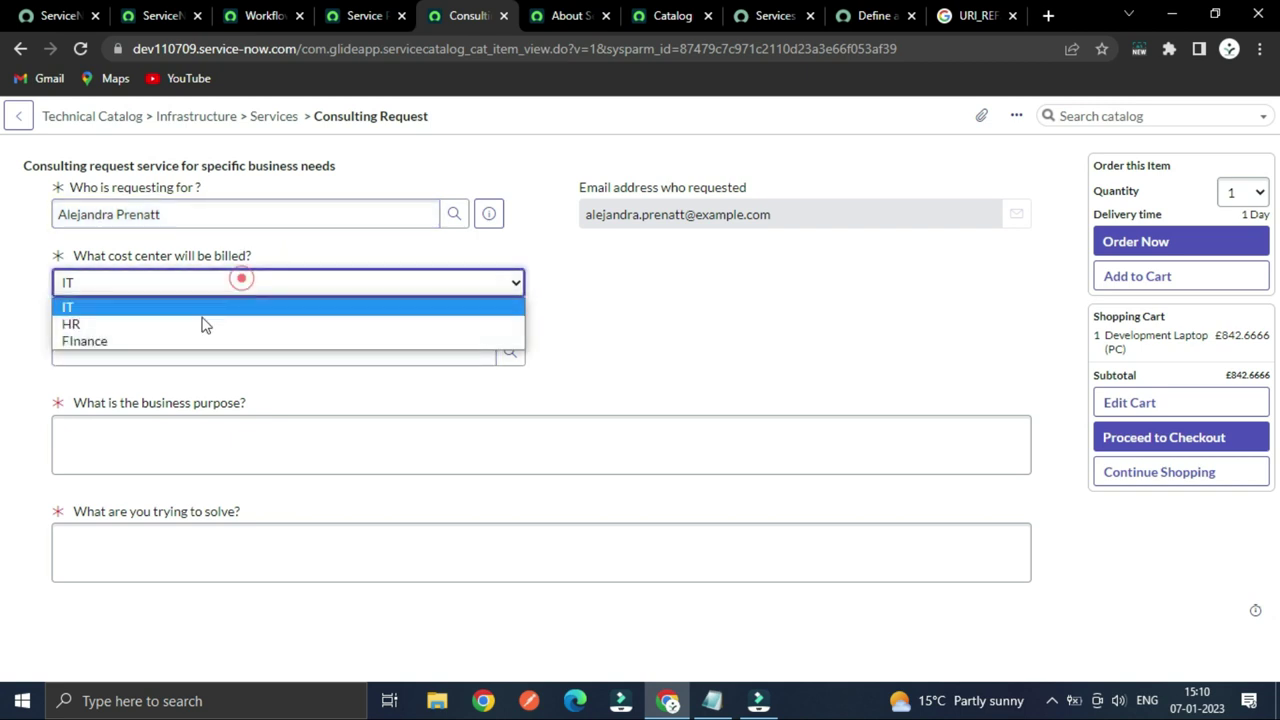
{"action": "left_click", "coordinate": [127, 323]}
{"action": "left_click", "coordinate": [580, 318]}
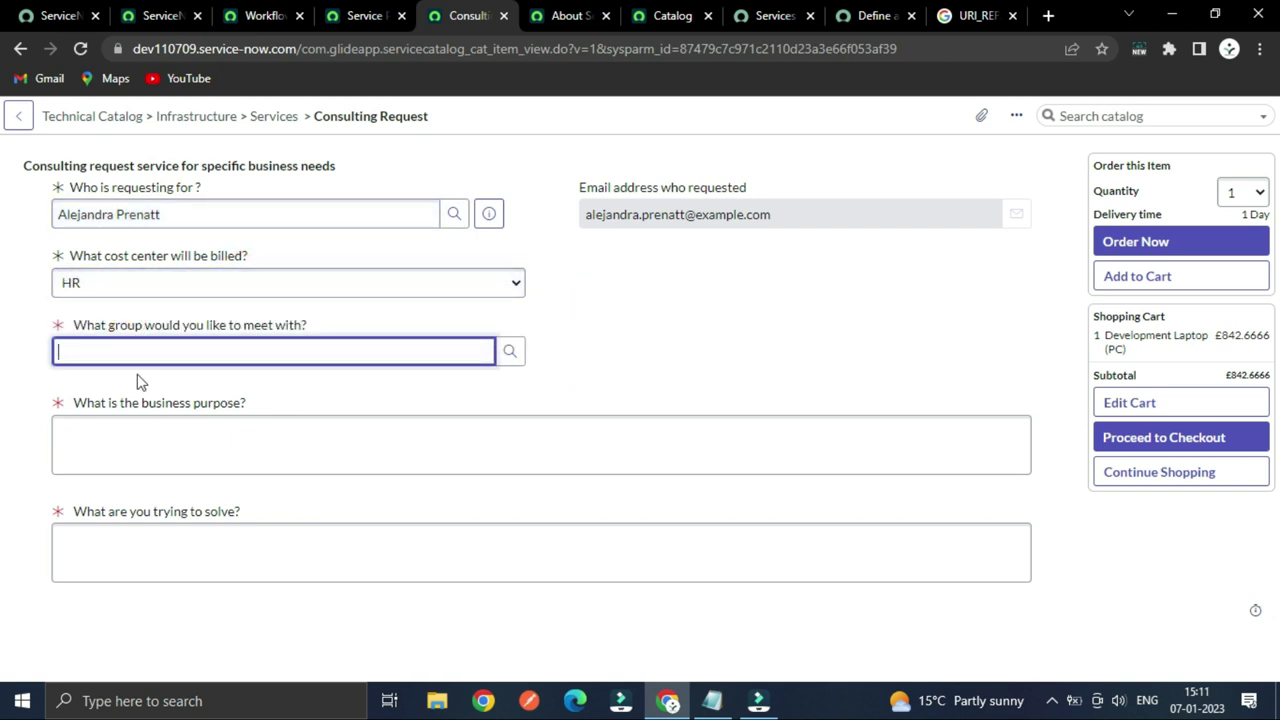
- Set the group to meet with to Scope App Dev Team, leaving the business purpose and problem fields empty
{"action": "left_click", "coordinate": [510, 351]}
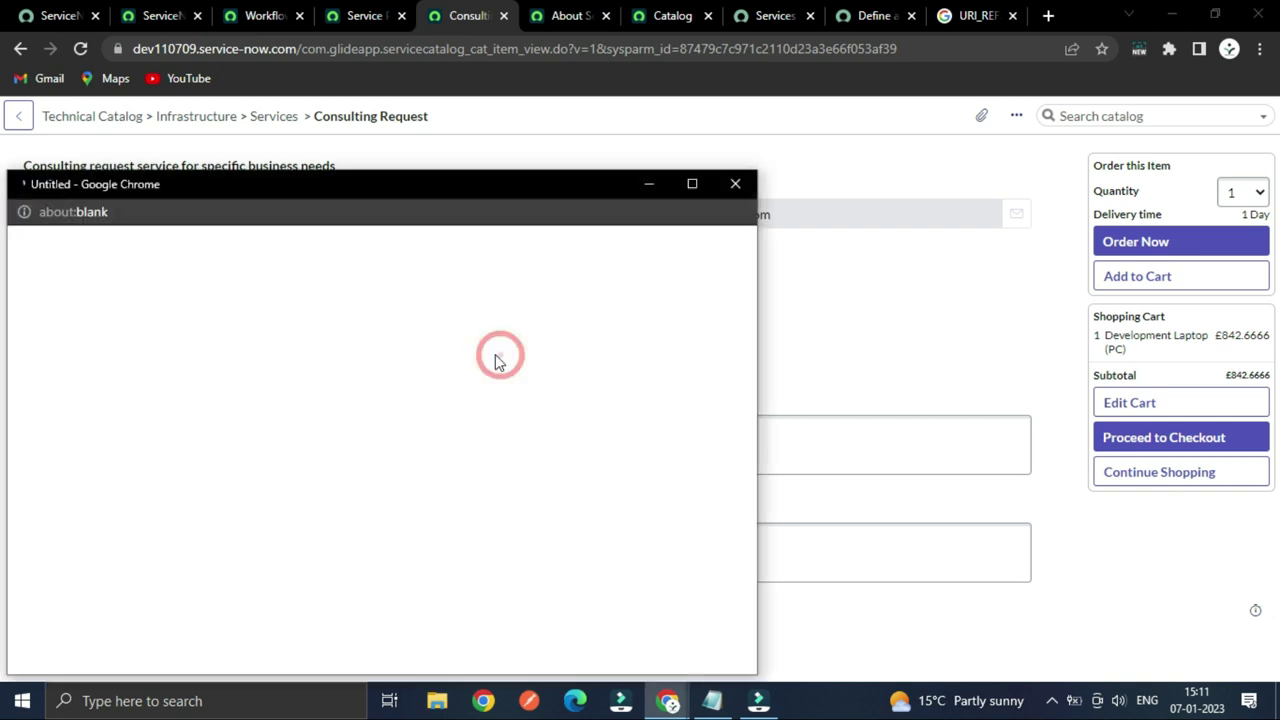
{"action": "left_click", "coordinate": [112, 380]}
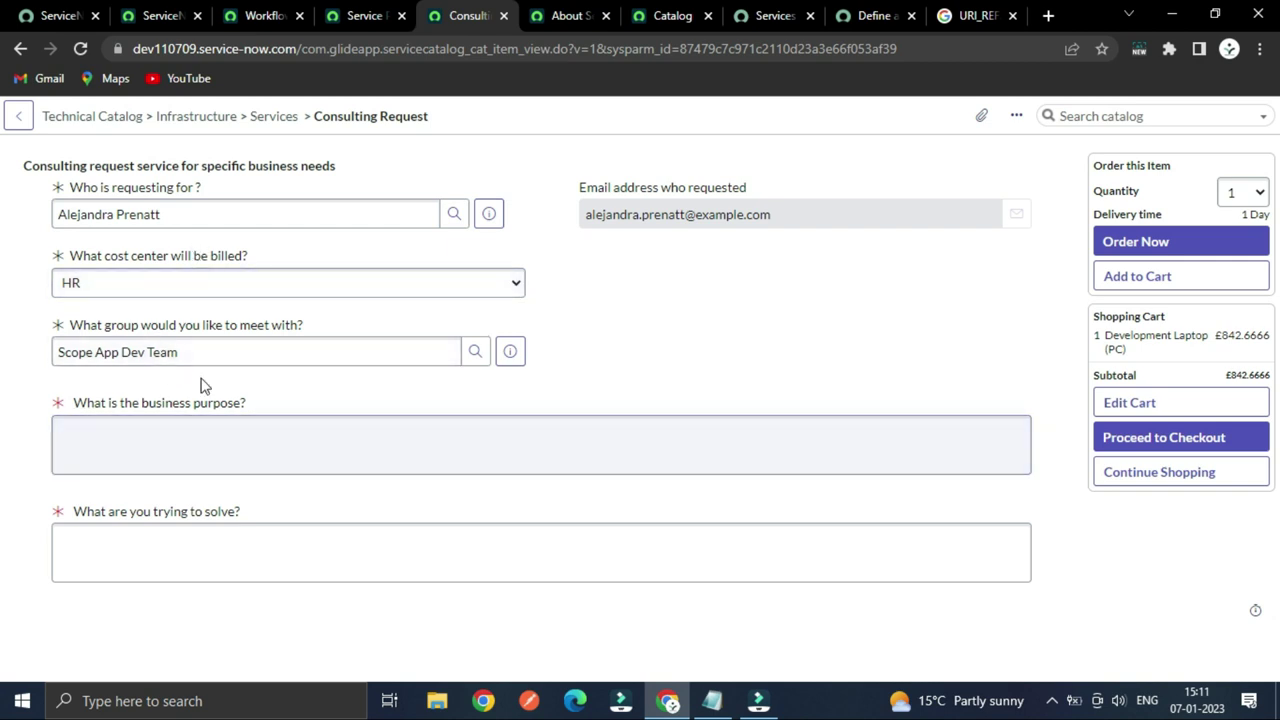
{"action": "left_click", "coordinate": [193, 427]}
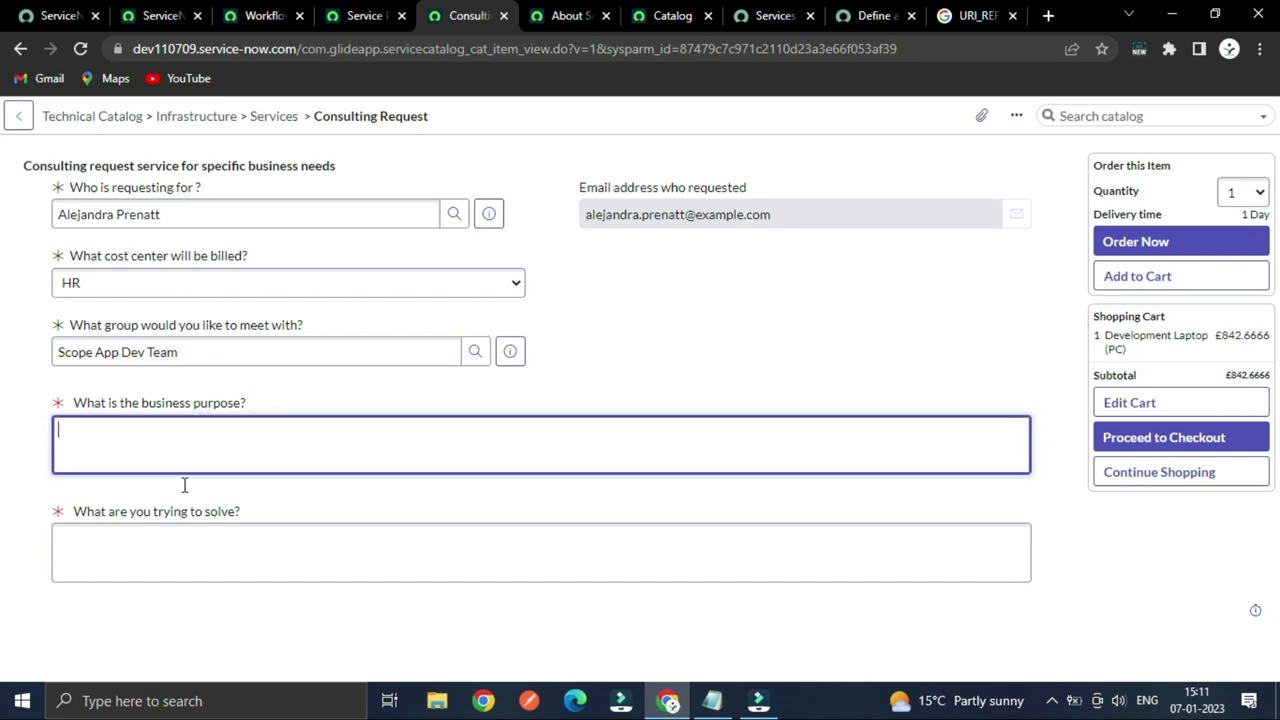
{"action": "left_click", "coordinate": [173, 546]}
{"action": "left_click", "coordinate": [273, 512]}
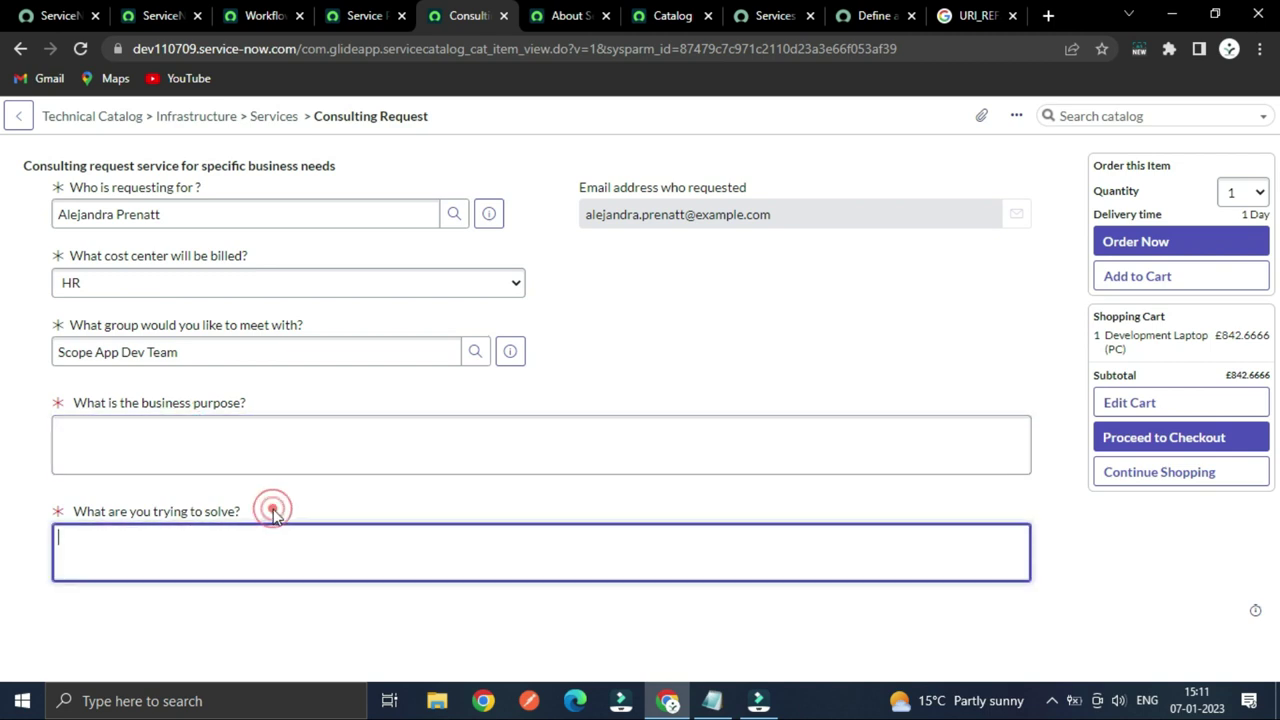
{"action": "triple_click", "coordinate": [185, 352]}
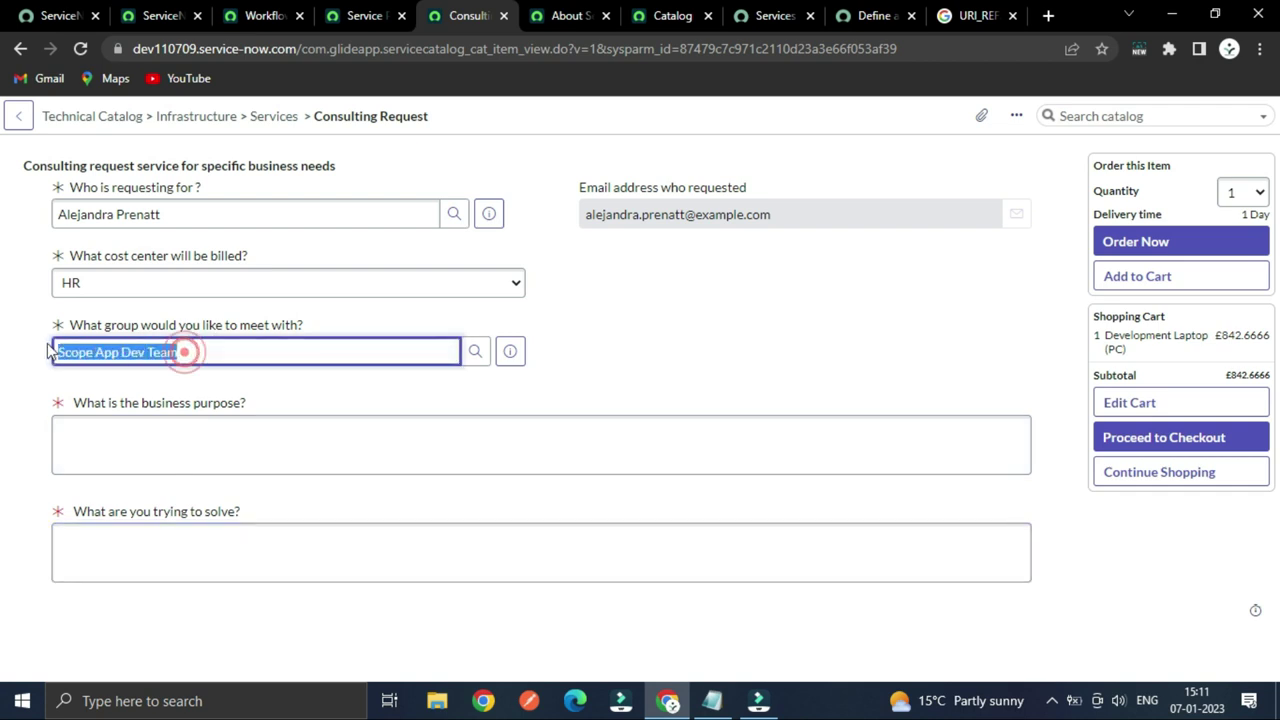
{"action": "left_click", "coordinate": [32, 390]}
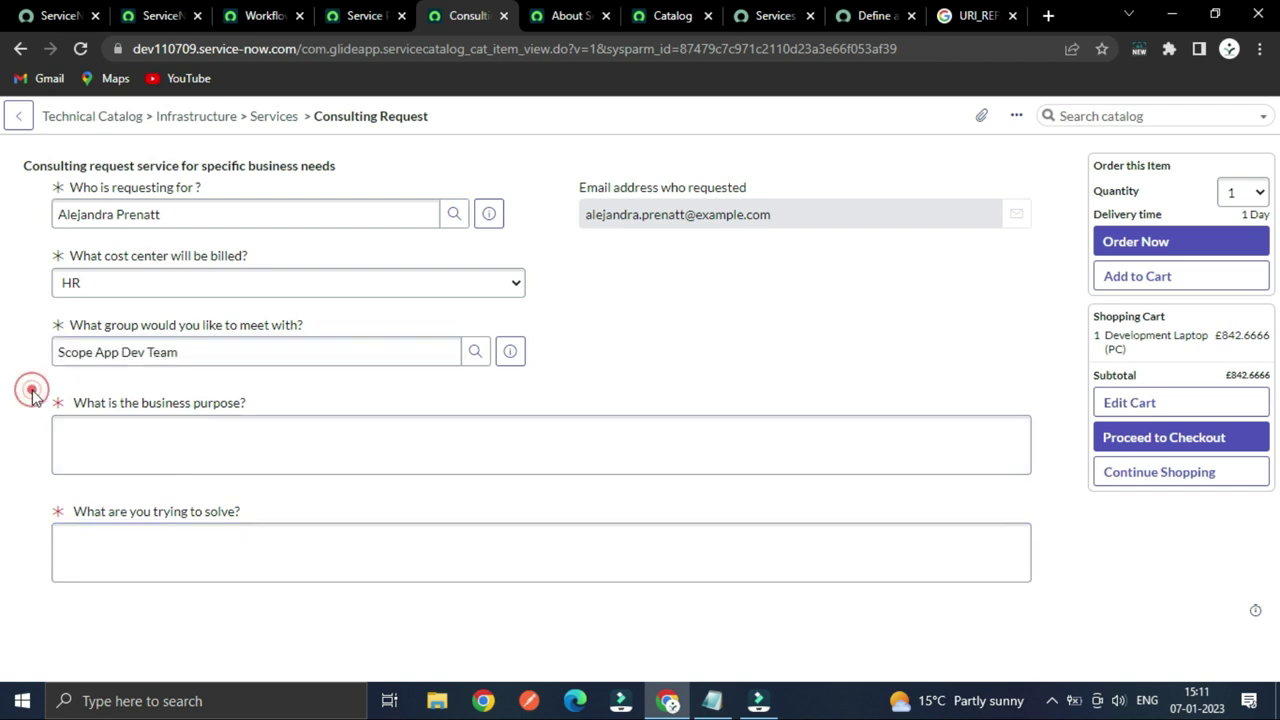
- Return to the Consulting Request Workflow canvas and slightly reposition the Approval - User and Begin activities
{"action": "left_click", "coordinate": [253, 12]}
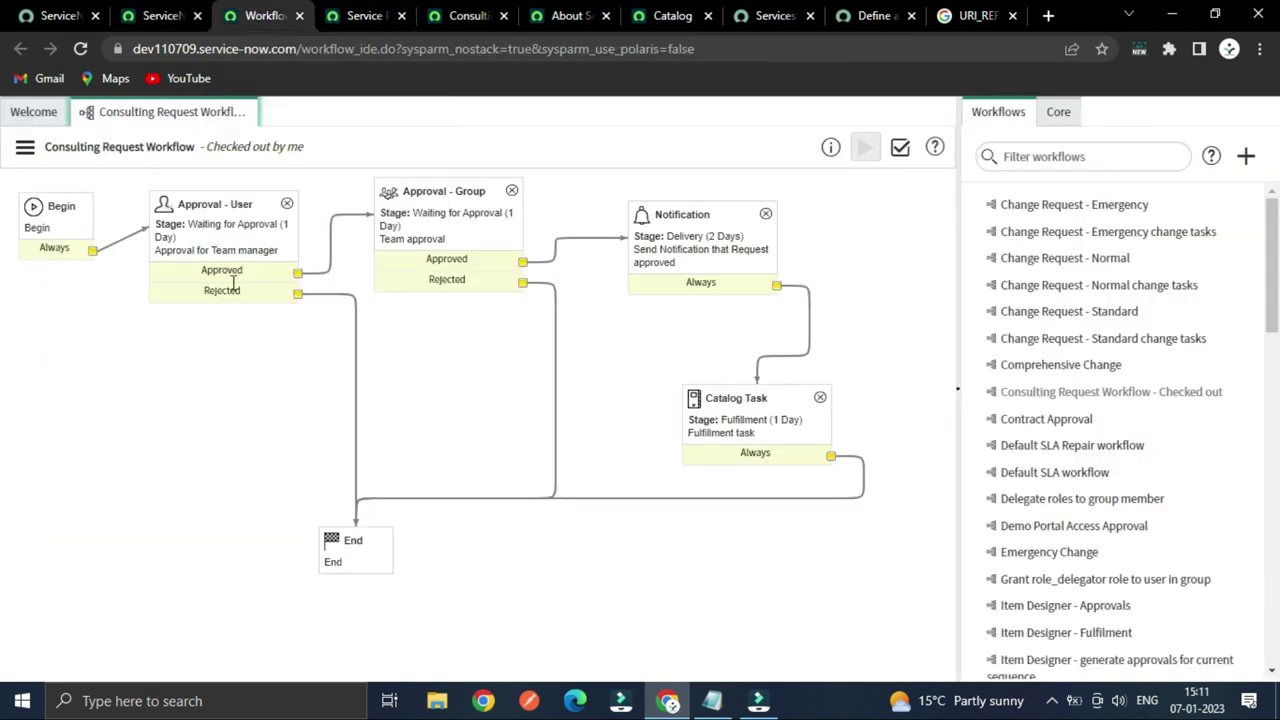
{"action": "mouse_move", "coordinate": [226, 198]}
{"action": "left_mouse_down"}
{"action": "mouse_move", "coordinate": [260, 205]}
{"action": "mouse_move", "coordinate": [241, 209]}
{"action": "left_mouse_up"}
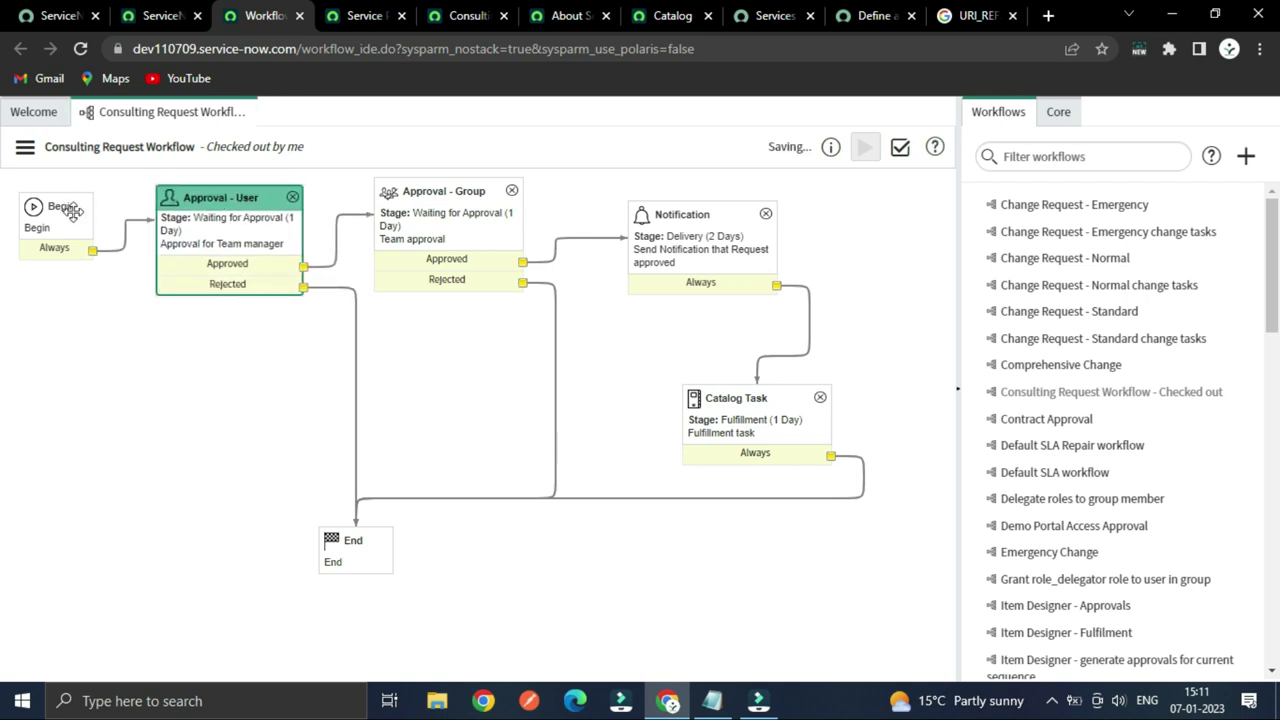
{"action": "left_click_drag", "start_coordinate": [77, 211], "coordinate": [79, 221]}
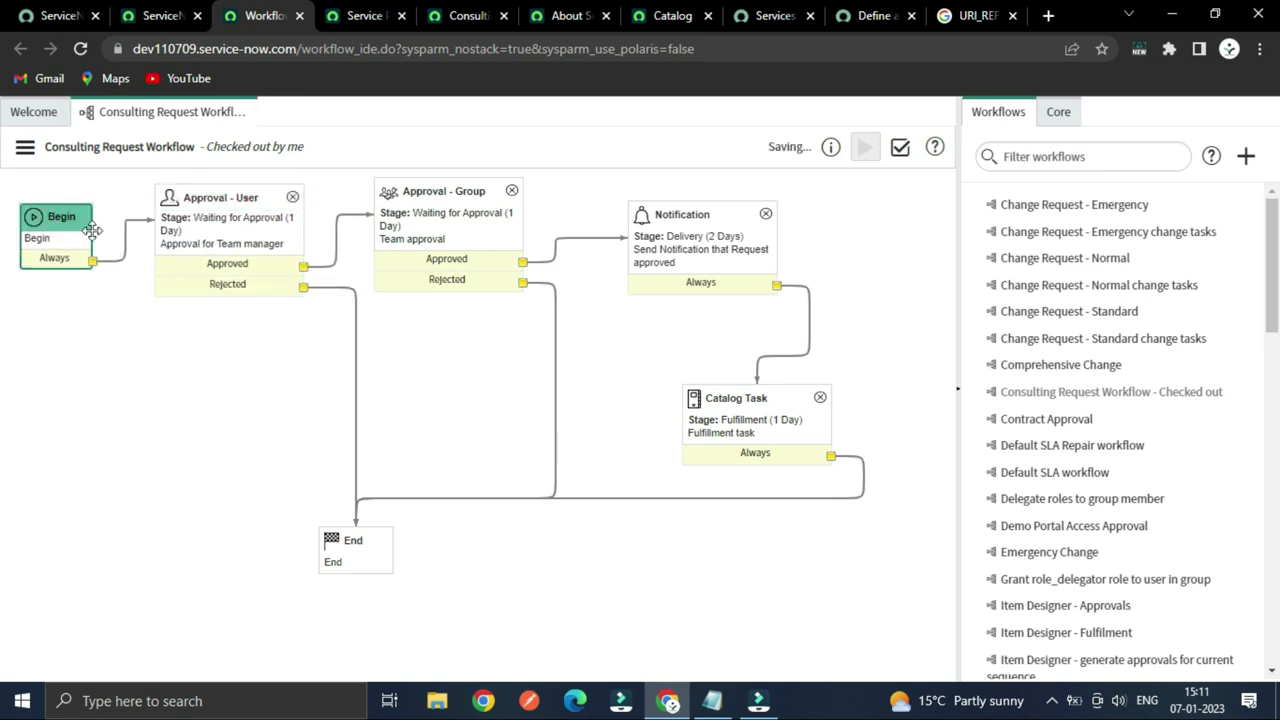
{"action": "left_click", "coordinate": [226, 378]}
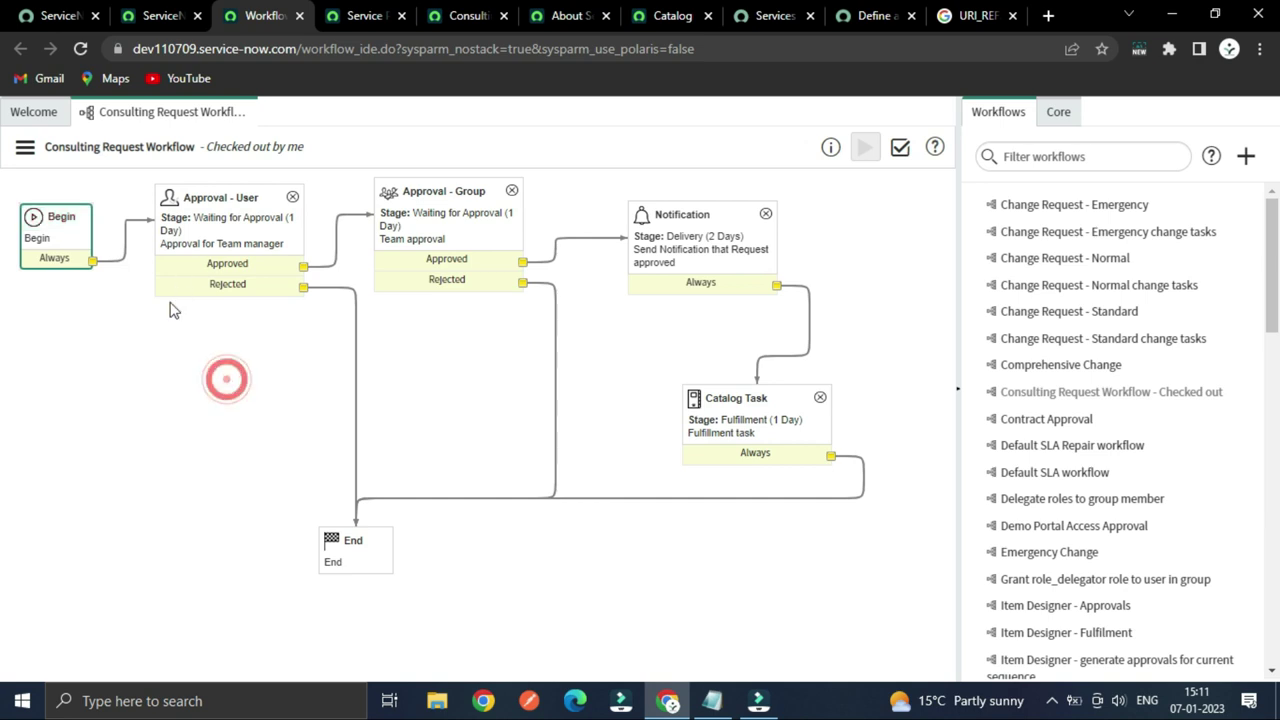
- Examine the name and stage fields in the Begin activity's properties, leaving the stage empty
{"action": "double_click", "coordinate": [66, 240]}
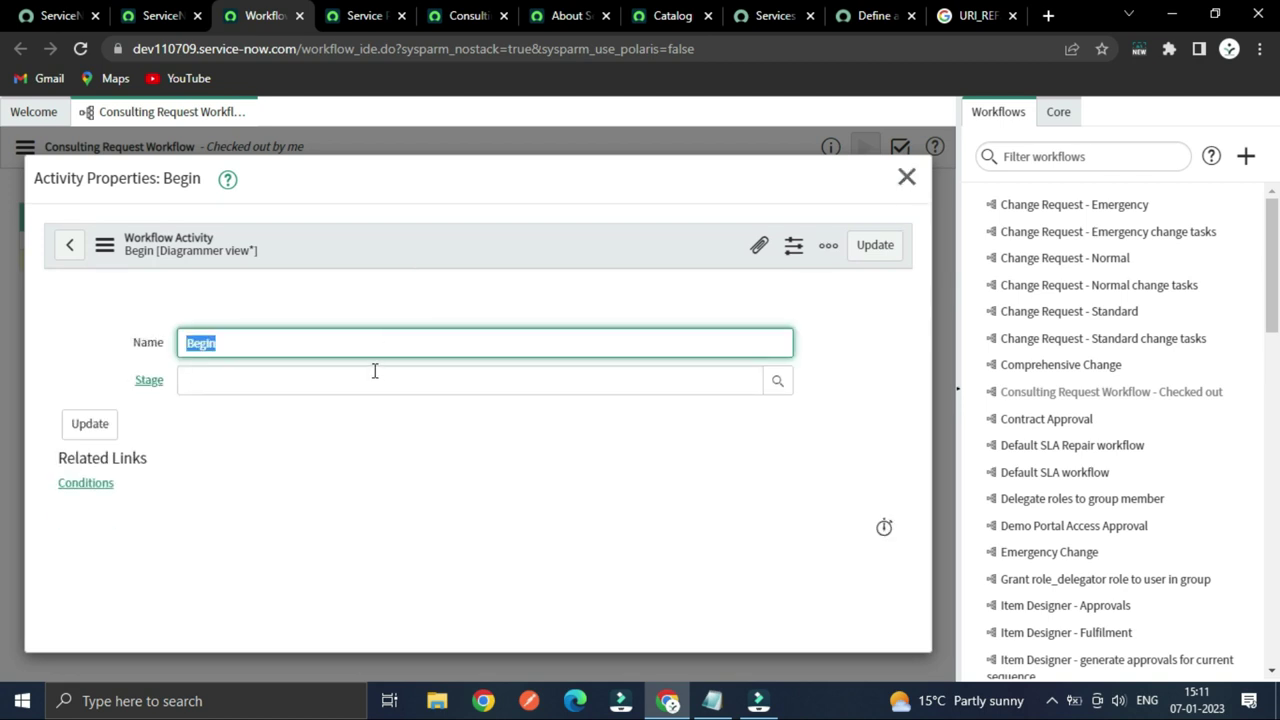
{"action": "left_click", "coordinate": [444, 408]}
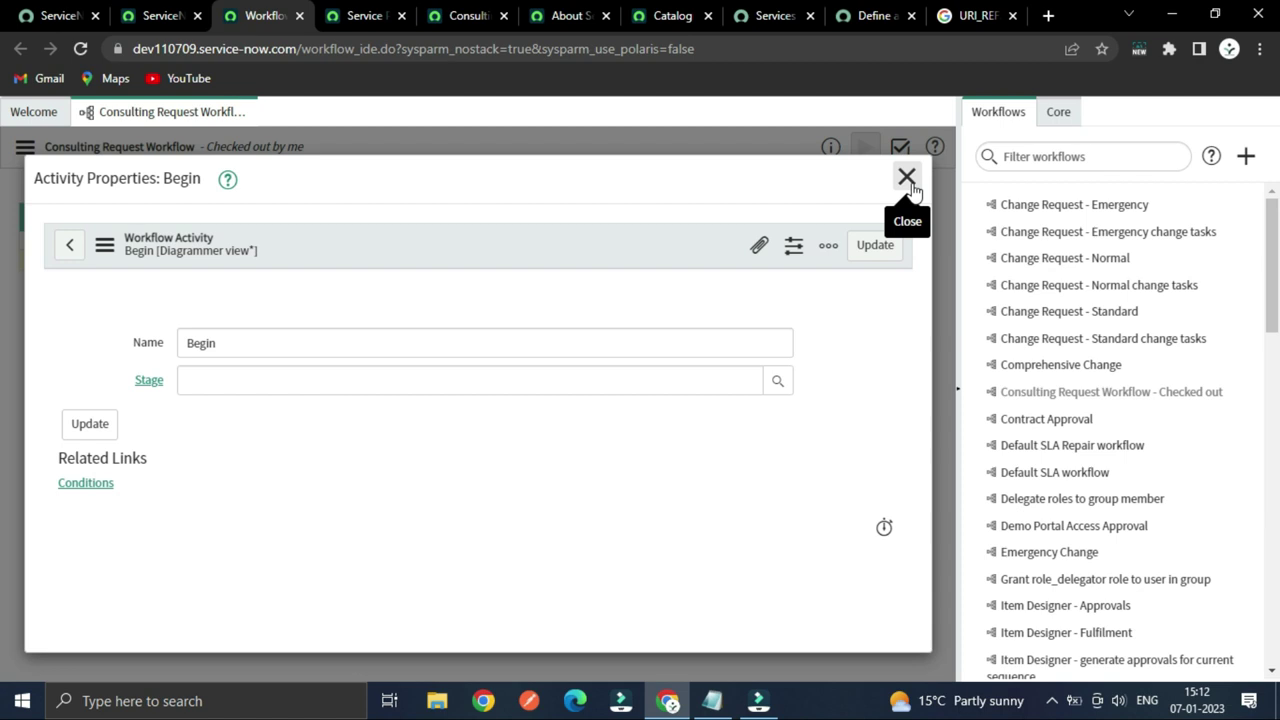
{"action": "left_click", "coordinate": [339, 381]}
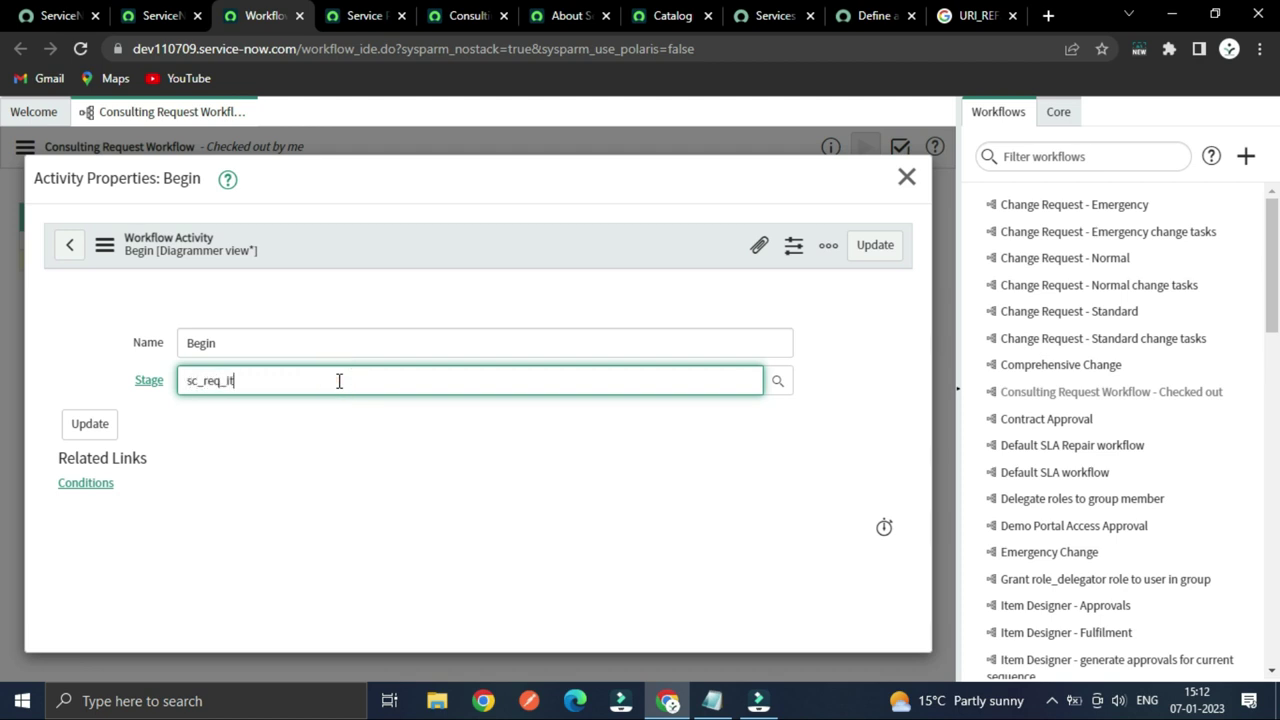
{"action": "key", "text": "ctrl+a"}
{"action": "key", "text": "BackSpace"}
{"action": "left_click", "coordinate": [906, 179]}
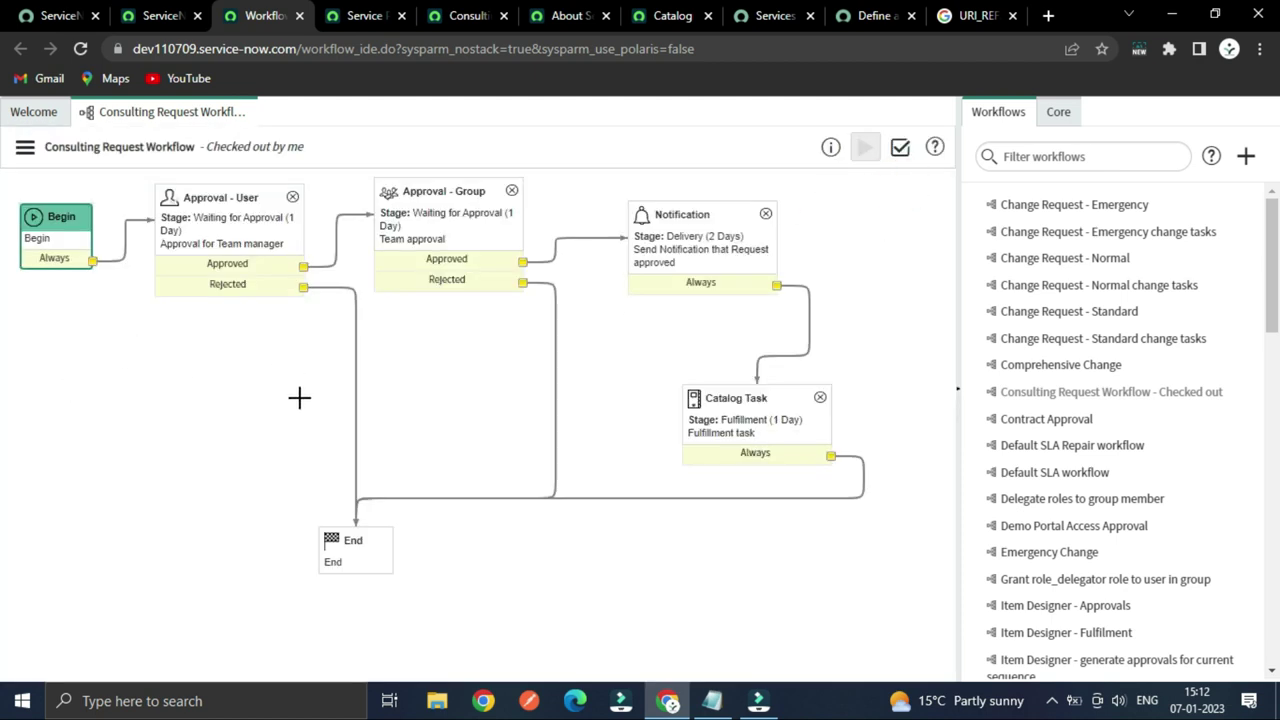
- Open the Approval - User activity's properties and look through them to the additional approvers script
{"action": "left_click", "coordinate": [201, 234]}
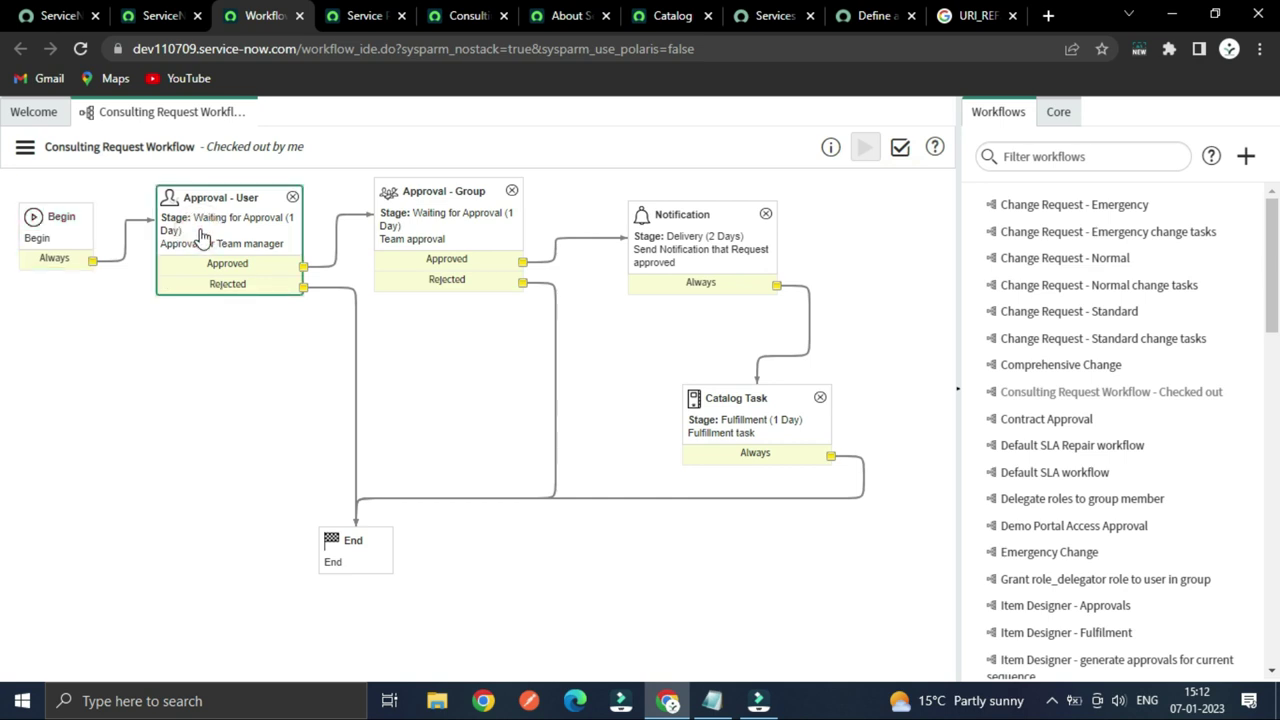
{"action": "double_click", "coordinate": [201, 234]}
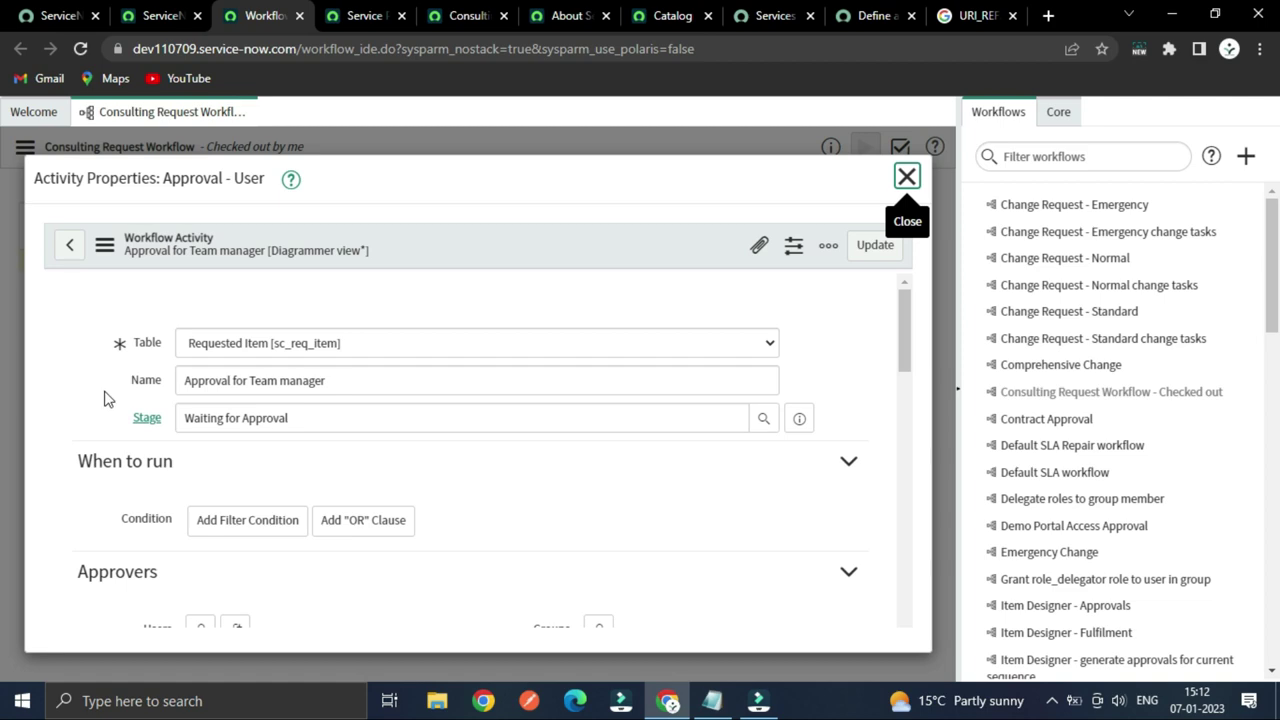
{"action": "scroll", "coordinate": [113, 420], "scroll_direction": "down", "scroll_amount": 5}
{"action": "scroll", "coordinate": [115, 437], "scroll_direction": "up", "scroll_amount": 2}
{"action": "scroll", "coordinate": [117, 440], "scroll_direction": "up", "scroll_amount": 4}
{"action": "scroll", "coordinate": [115, 430], "scroll_direction": "down", "scroll_amount": 5}
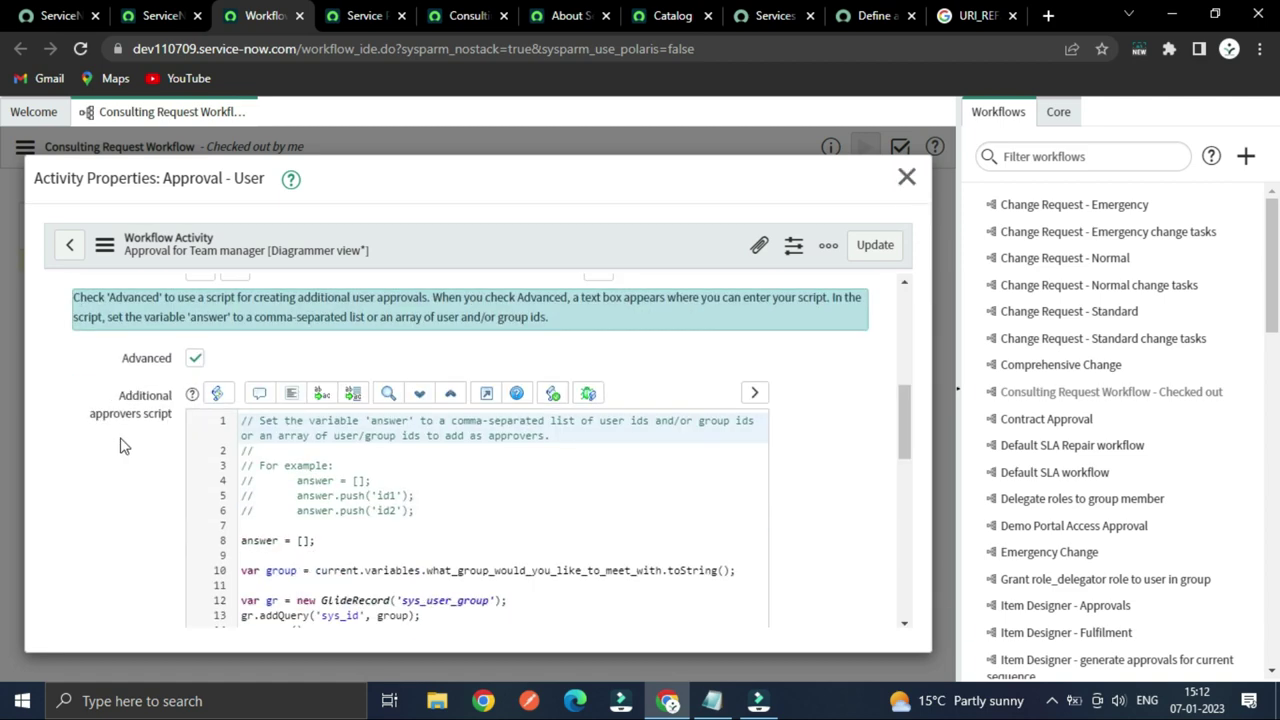
{"action": "scroll", "coordinate": [349, 515], "scroll_direction": "down", "scroll_amount": 2}
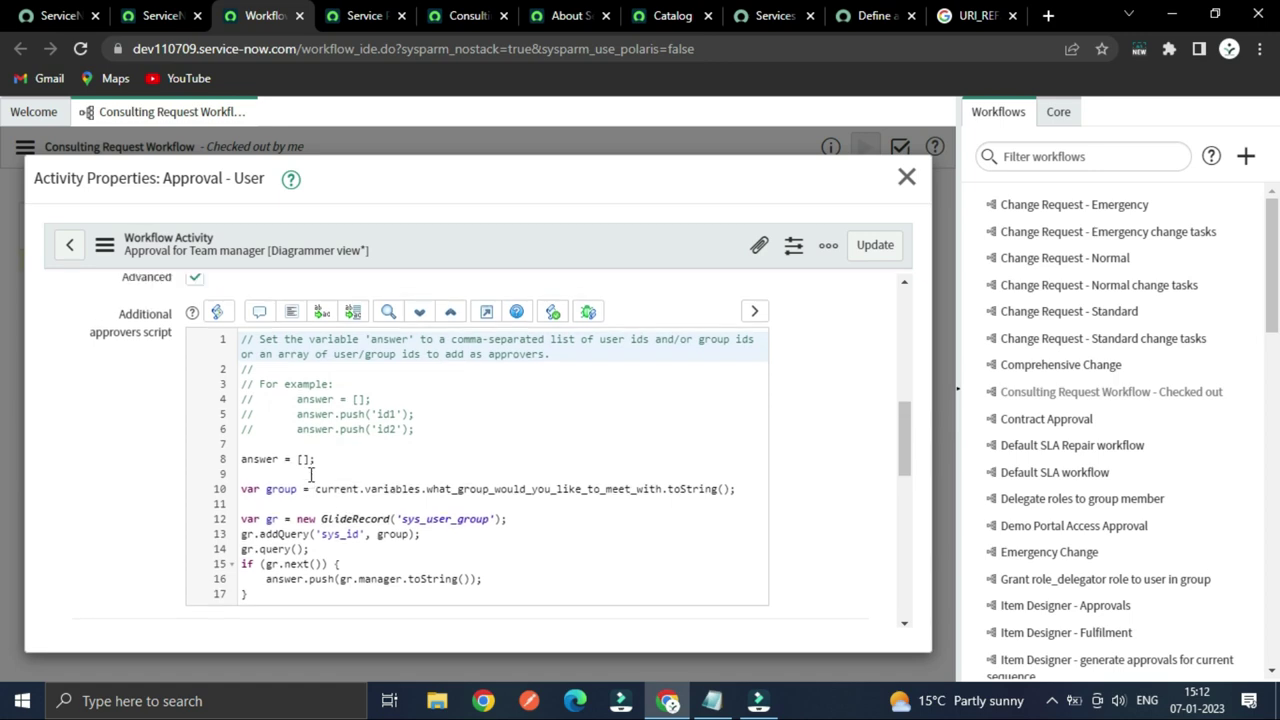
- Examine the Approval - User activity's name, stage, run conditions, approver fields and Advanced script setting
{"action": "scroll", "coordinate": [352, 478], "scroll_direction": "up", "scroll_amount": 4}
{"action": "scroll", "coordinate": [124, 402], "scroll_direction": "up", "scroll_amount": 5}
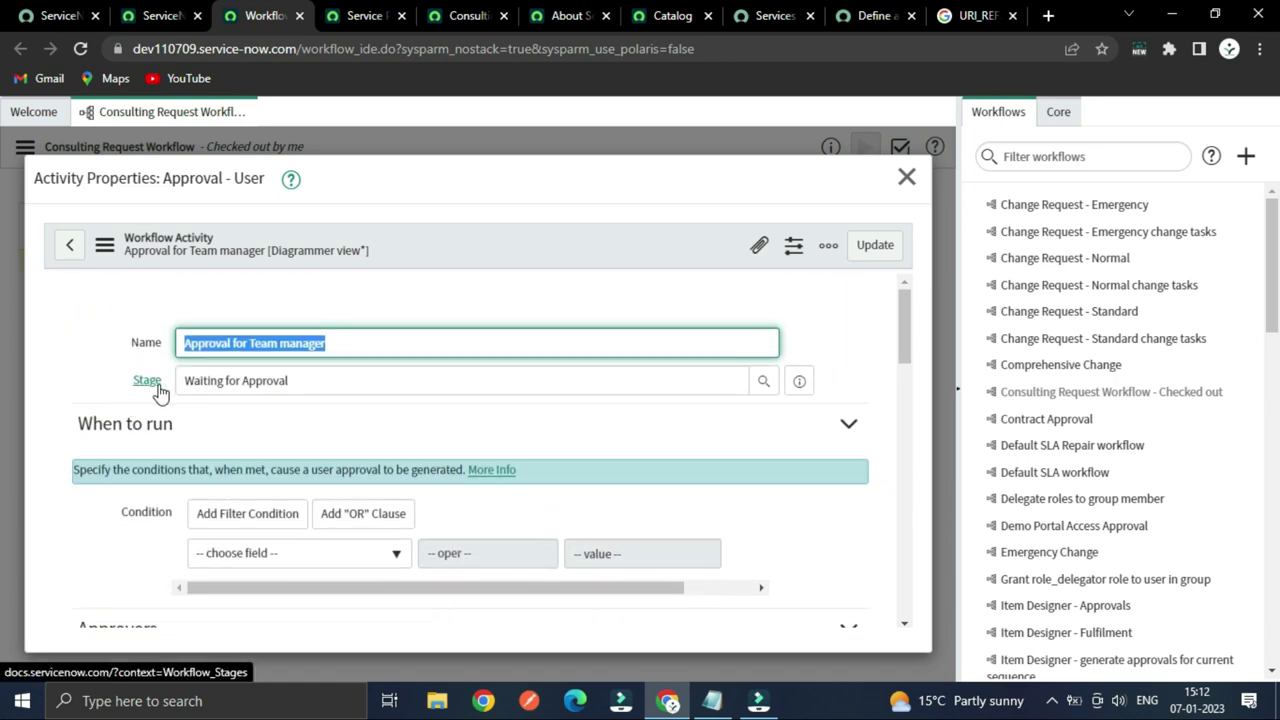
{"action": "scroll", "coordinate": [262, 390], "scroll_direction": "down", "scroll_amount": 1}
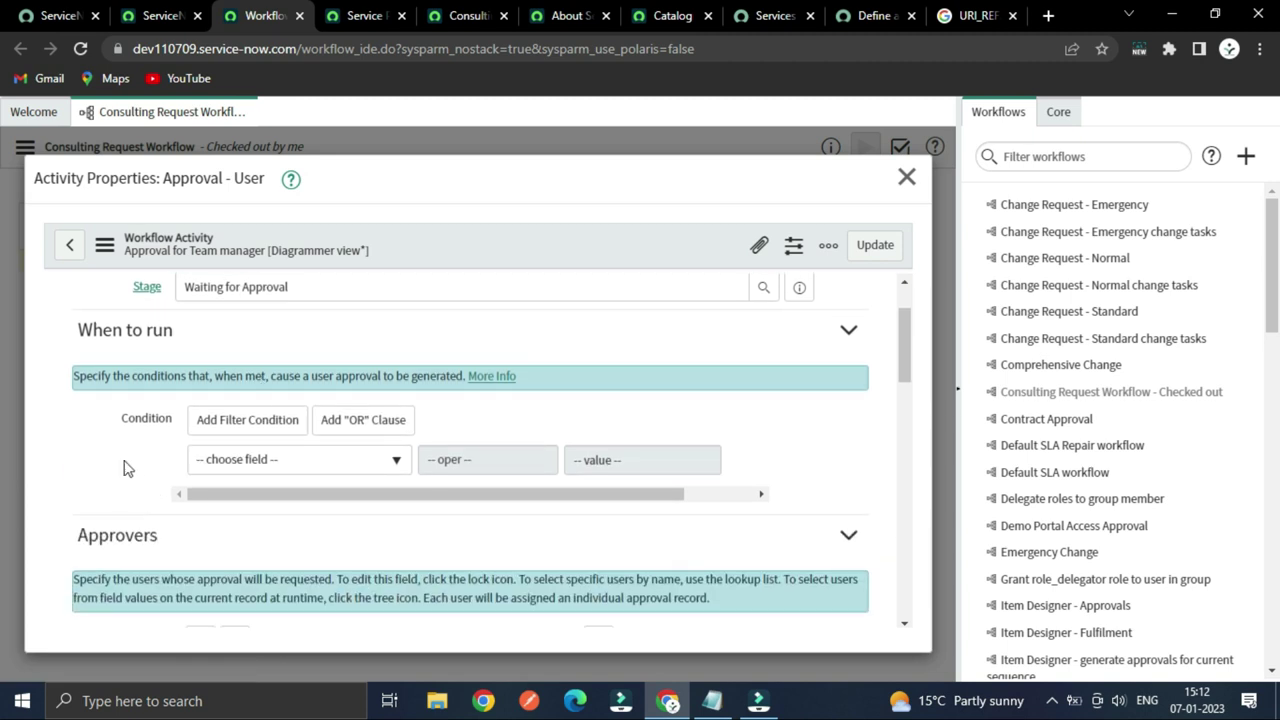
{"action": "scroll", "coordinate": [140, 437], "scroll_direction": "down", "scroll_amount": 1}
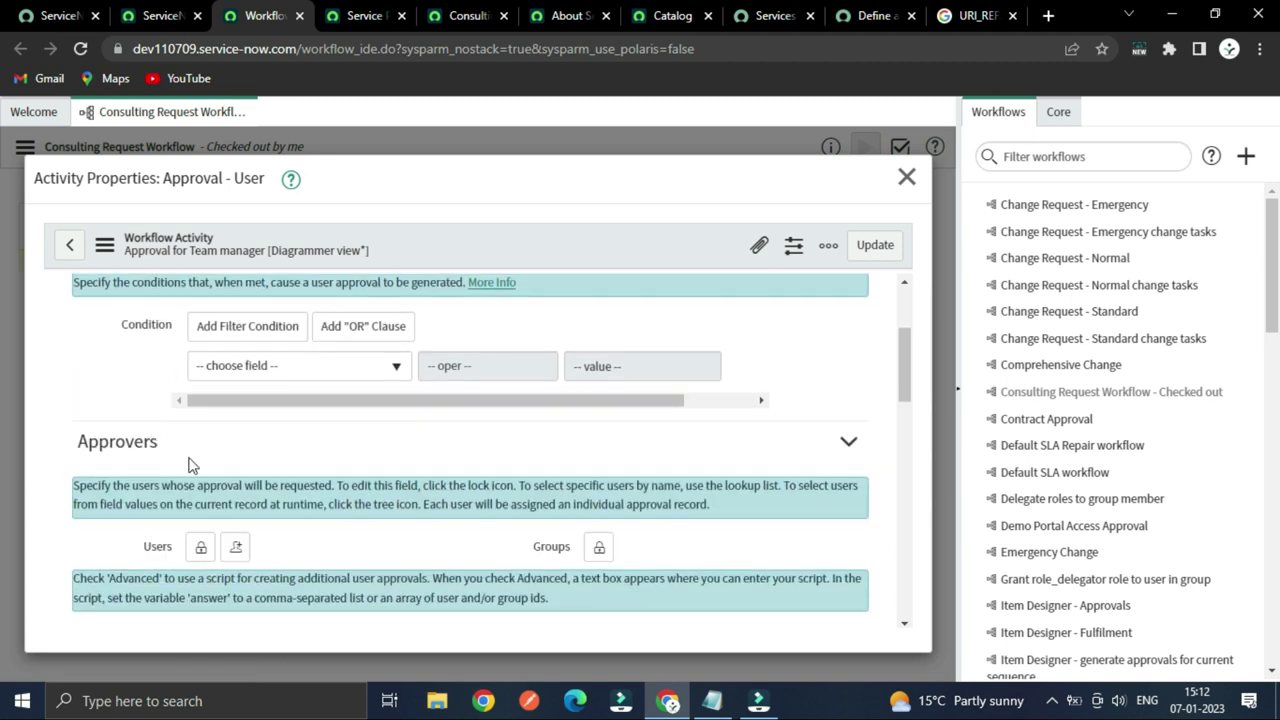
{"action": "scroll", "coordinate": [189, 423], "scroll_direction": "down", "scroll_amount": 1}
{"action": "scroll", "coordinate": [285, 403], "scroll_direction": "down", "scroll_amount": 2}
{"action": "scroll", "coordinate": [509, 357], "scroll_direction": "up", "scroll_amount": 2}
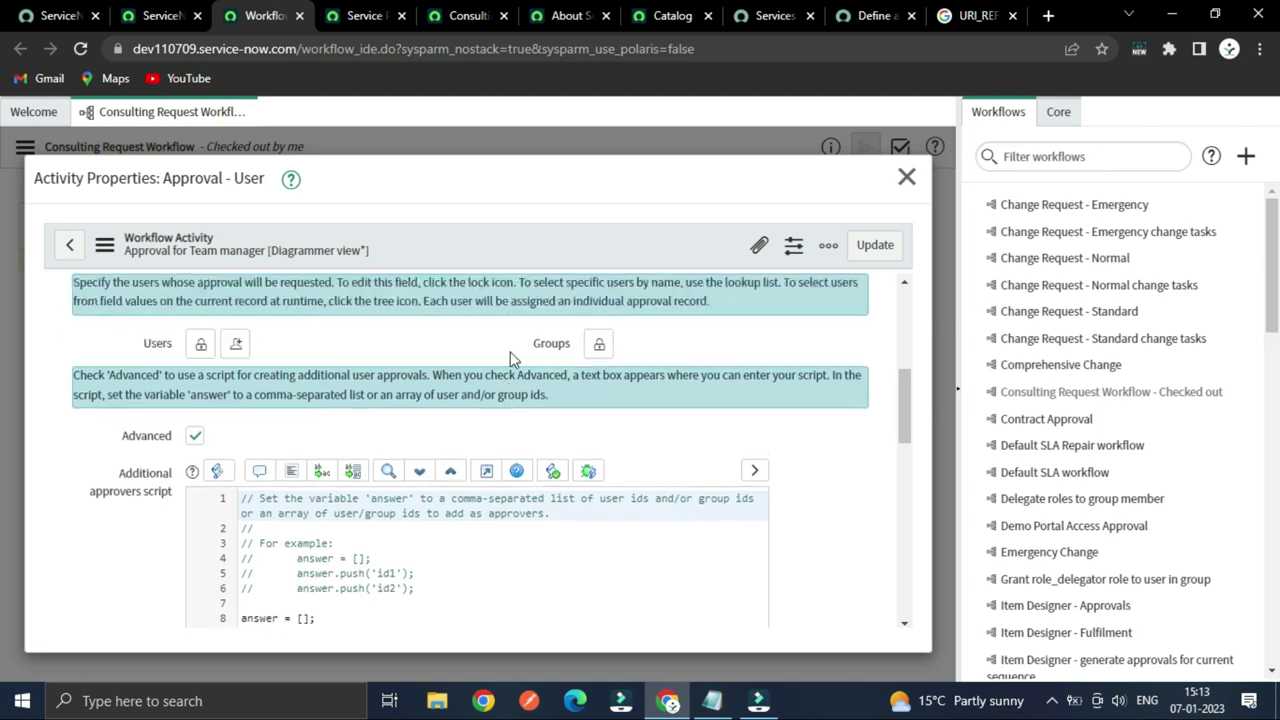
{"action": "scroll", "coordinate": [213, 451], "scroll_direction": "down", "scroll_amount": 1}
{"action": "scroll", "coordinate": [158, 536], "scroll_direction": "down", "scroll_amount": 1}
{"action": "scroll", "coordinate": [160, 530], "scroll_direction": "down", "scroll_amount": 1}
{"action": "scroll", "coordinate": [145, 510], "scroll_direction": "down", "scroll_amount": 4}
{"action": "scroll", "coordinate": [226, 564], "scroll_direction": "up", "scroll_amount": 6}
{"action": "scroll", "coordinate": [170, 558], "scroll_direction": "down", "scroll_amount": 1}
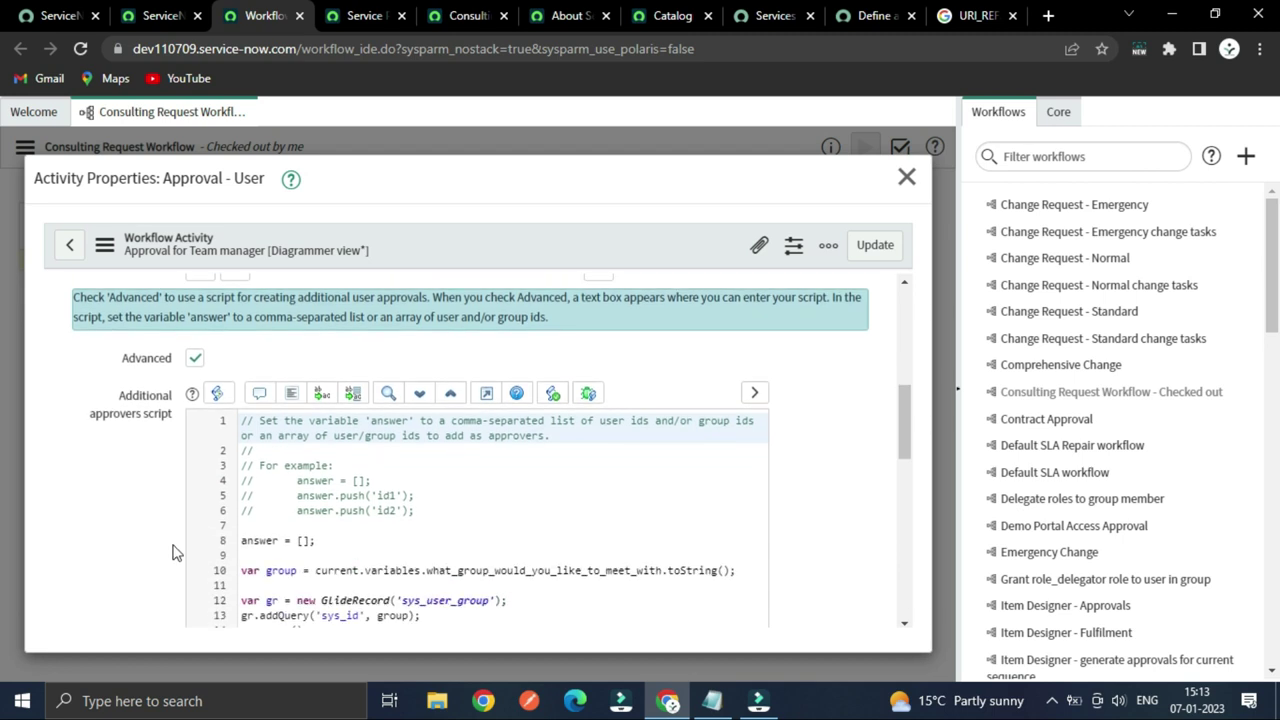
{"action": "scroll", "coordinate": [174, 553], "scroll_direction": "down", "scroll_amount": 1}
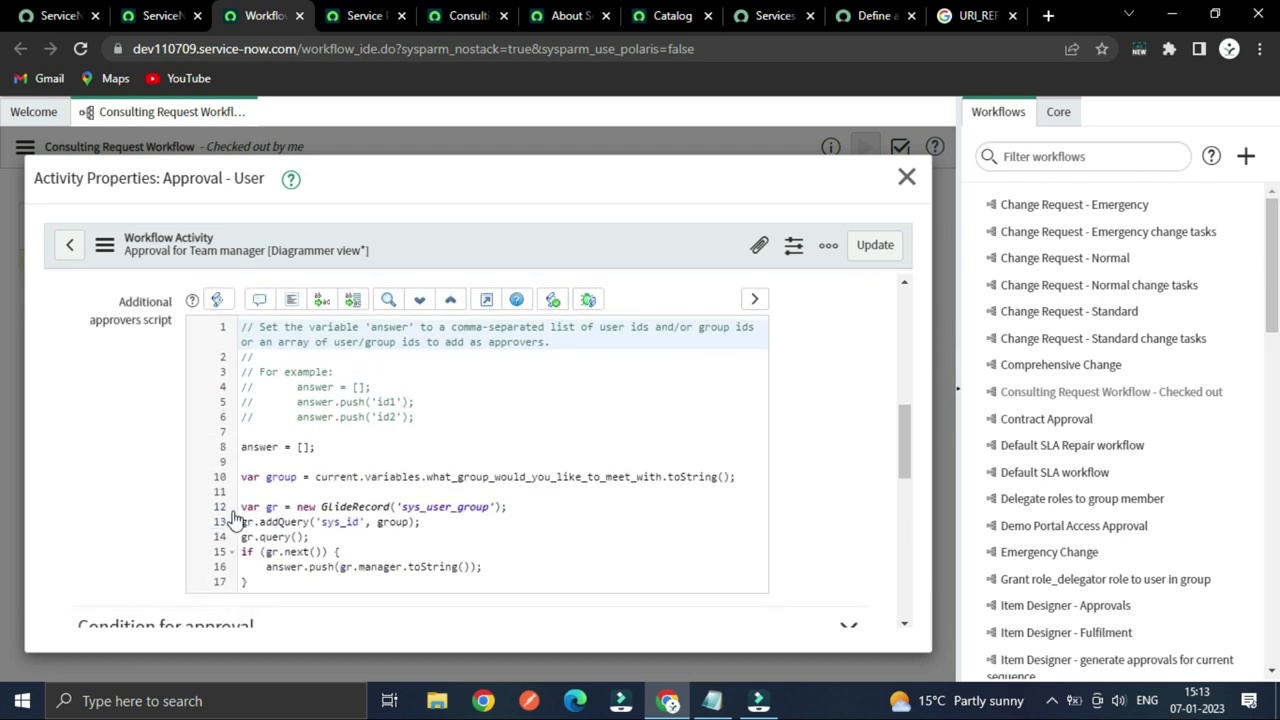
- Expand the additional approvers script to the full dialog and highlight the what_group_would_you_like_to_meet_with variable name in line 10
{"action": "left_click", "coordinate": [484, 304]}
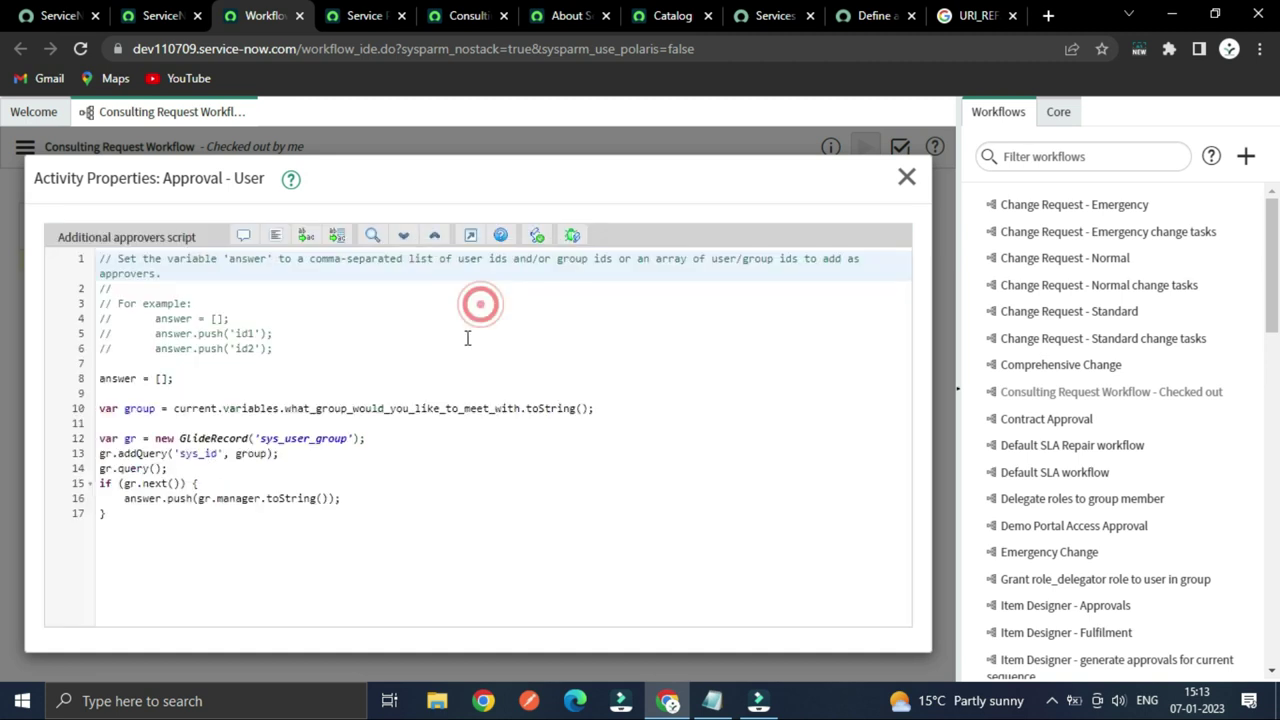
{"action": "left_click", "coordinate": [487, 461]}
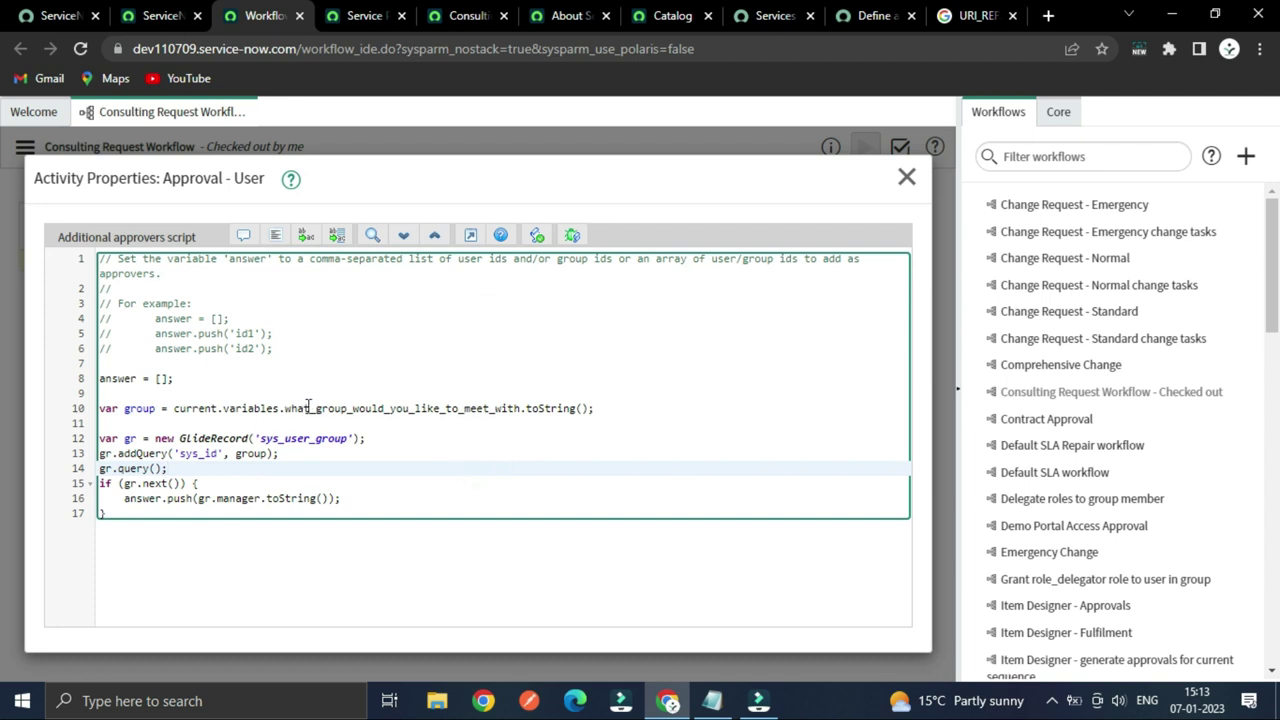
{"action": "left_click_drag", "start_coordinate": [520, 408], "coordinate": [301, 408]}
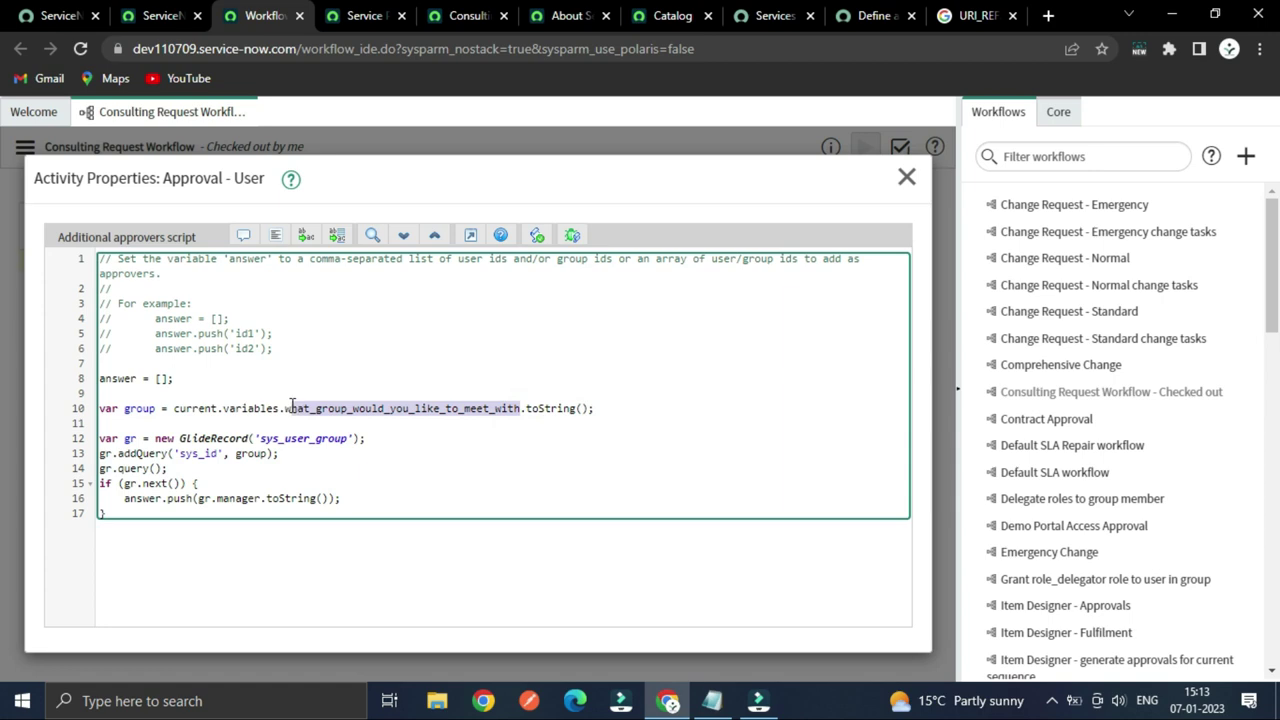
- Switch to the Consulting Request catalog form and highlight the "What group would you like to meet with?" question
{"action": "left_click", "coordinate": [360, 15]}
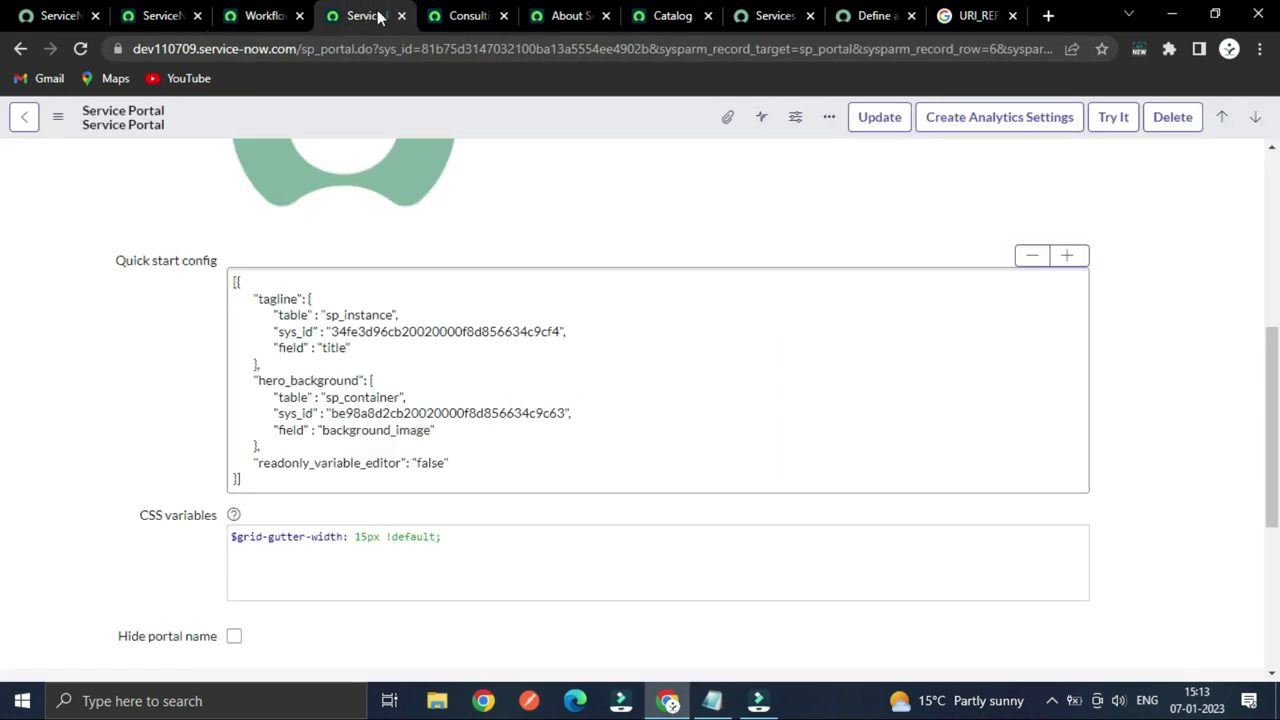
{"action": "left_click", "coordinate": [458, 12]}
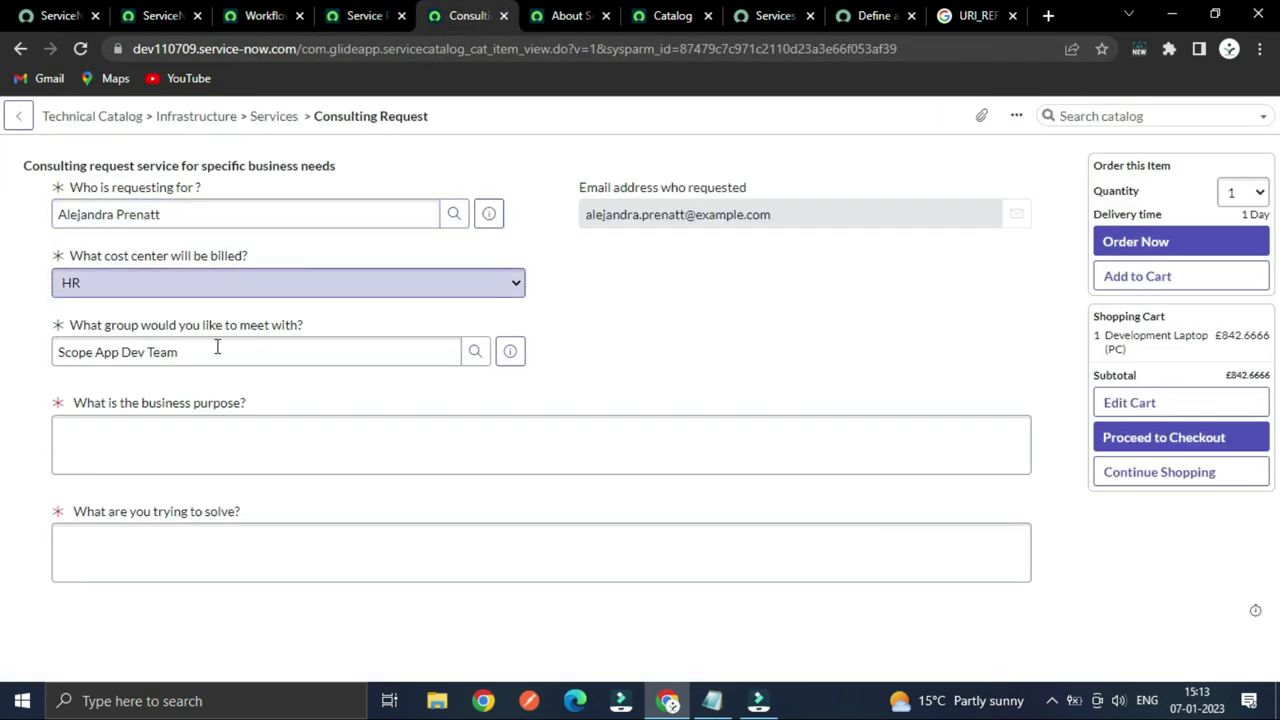
{"action": "left_click_drag", "start_coordinate": [233, 333], "coordinate": [64, 326]}
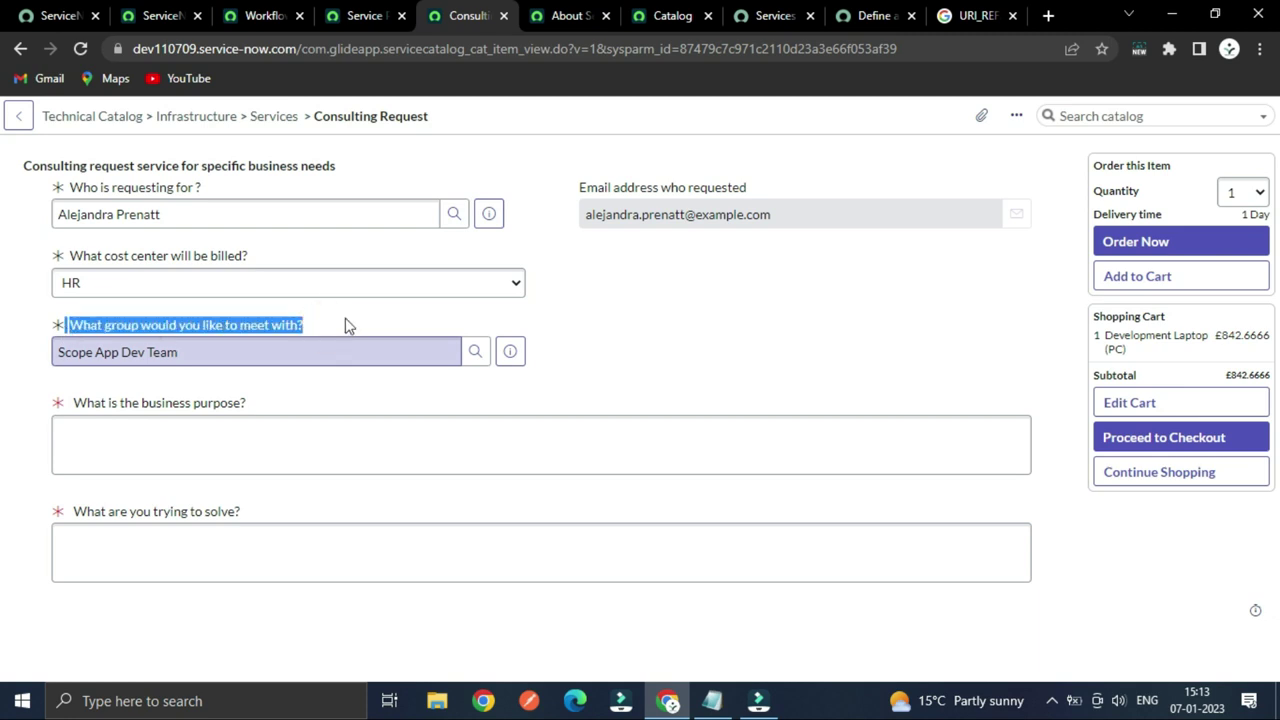
{"action": "left_click", "coordinate": [354, 323]}
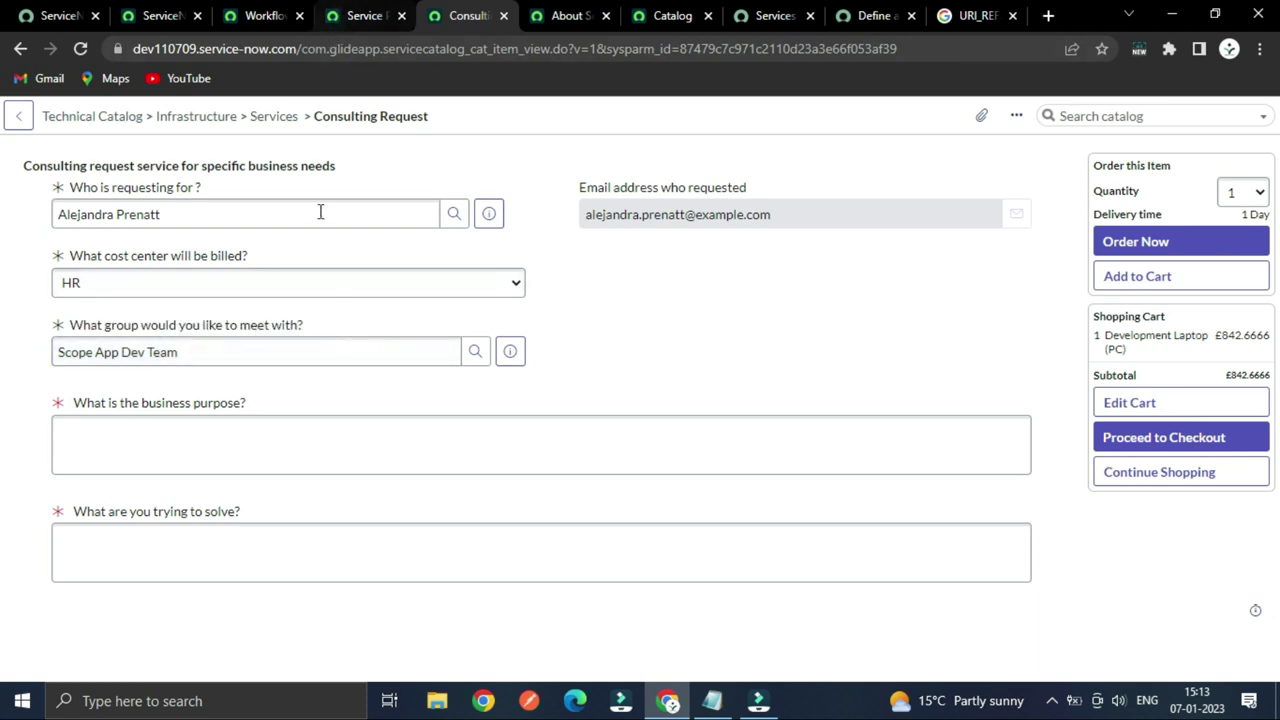
{"action": "left_click_drag", "start_coordinate": [328, 326], "coordinate": [35, 330]}
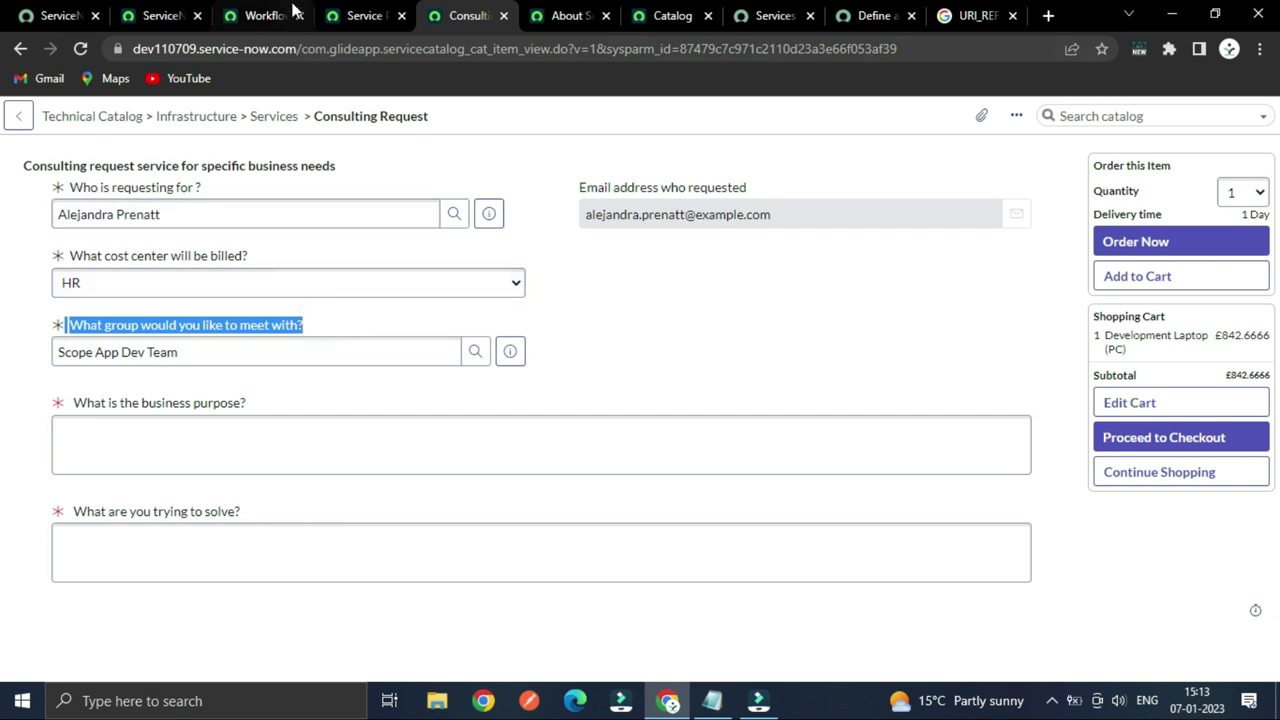
- Return to the Approval - User script and highlight the current.variables expression assigned to the group variable in line 10
{"action": "left_click", "coordinate": [256, 28]}
{"action": "left_click", "coordinate": [478, 351]}
{"action": "left_click_drag", "start_coordinate": [612, 407], "coordinate": [176, 404]}
{"action": "left_click", "coordinate": [240, 376]}
{"action": "left_click", "coordinate": [143, 408]}
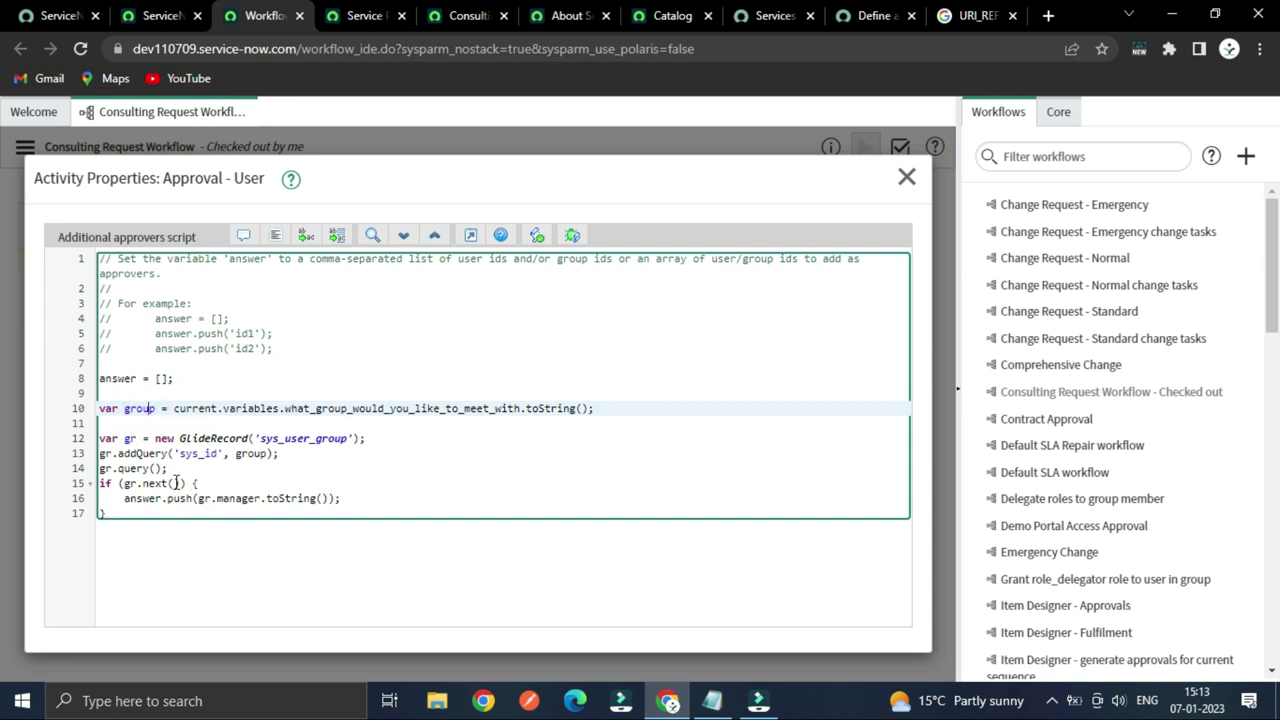
- Examine the sys_user_group query in lines 12 to 14, the answer array in line 8 and the manager push in line 16
{"action": "left_click_drag", "start_coordinate": [100, 438], "coordinate": [199, 466]}
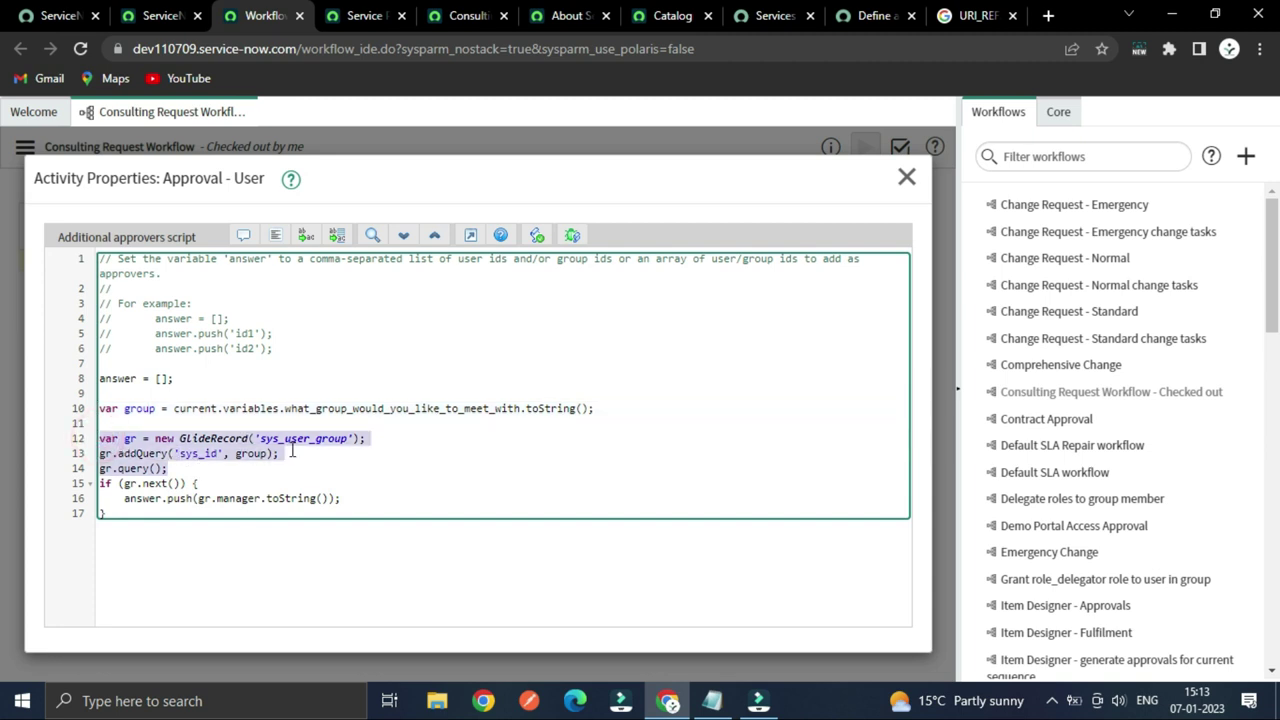
{"action": "left_click", "coordinate": [350, 450]}
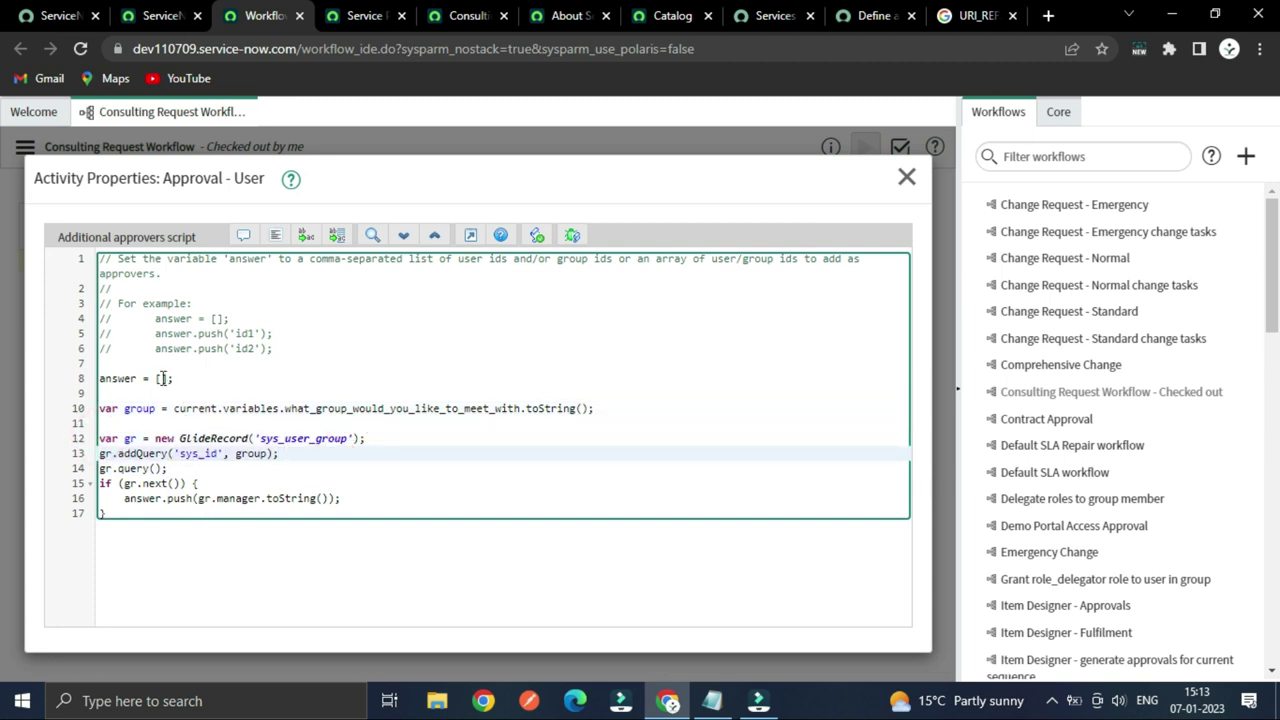
{"action": "left_click", "coordinate": [204, 378]}
{"action": "left_click", "coordinate": [229, 378]}
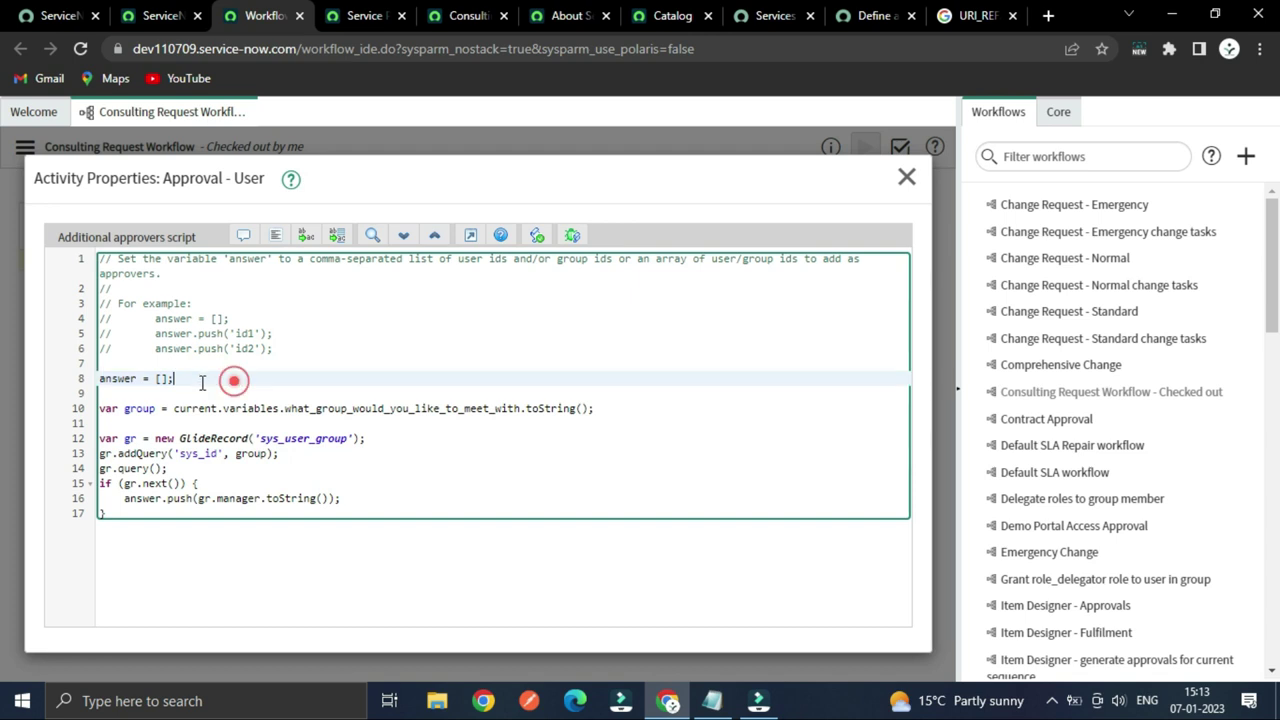
{"action": "left_click", "coordinate": [200, 376]}
{"action": "left_click", "coordinate": [255, 393]}
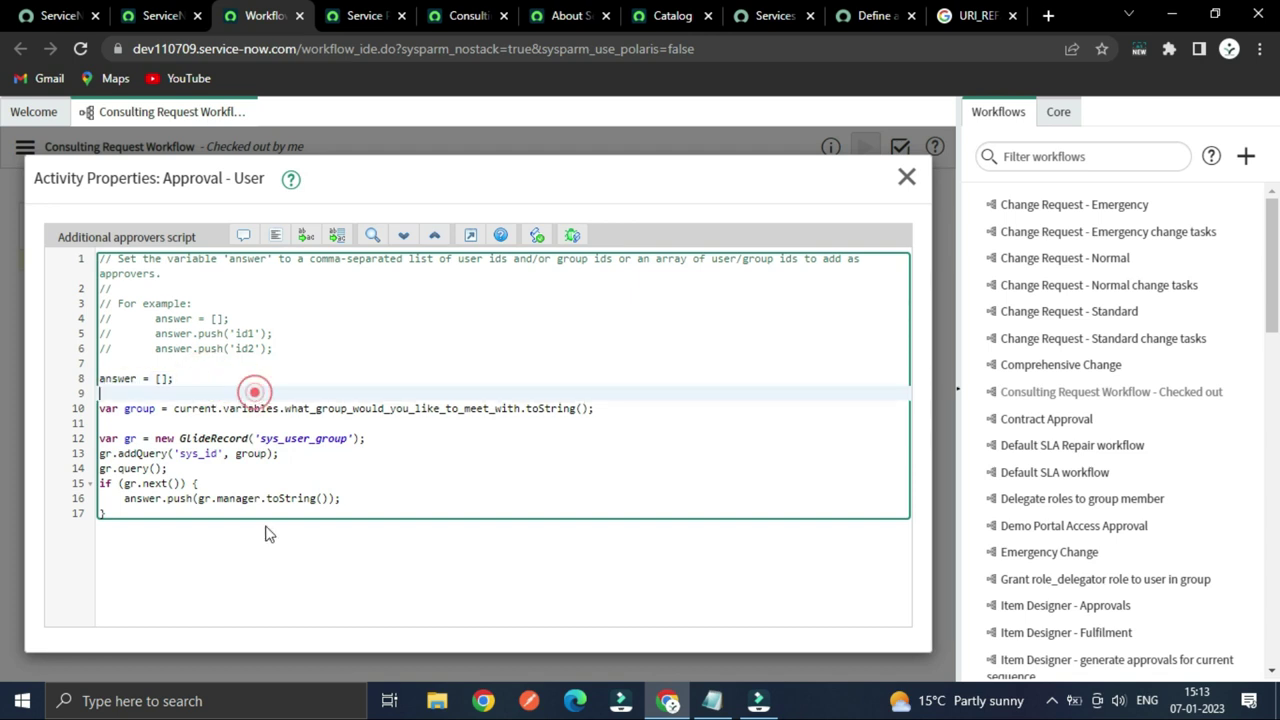
{"action": "left_click_drag", "start_coordinate": [122, 498], "coordinate": [197, 498]}
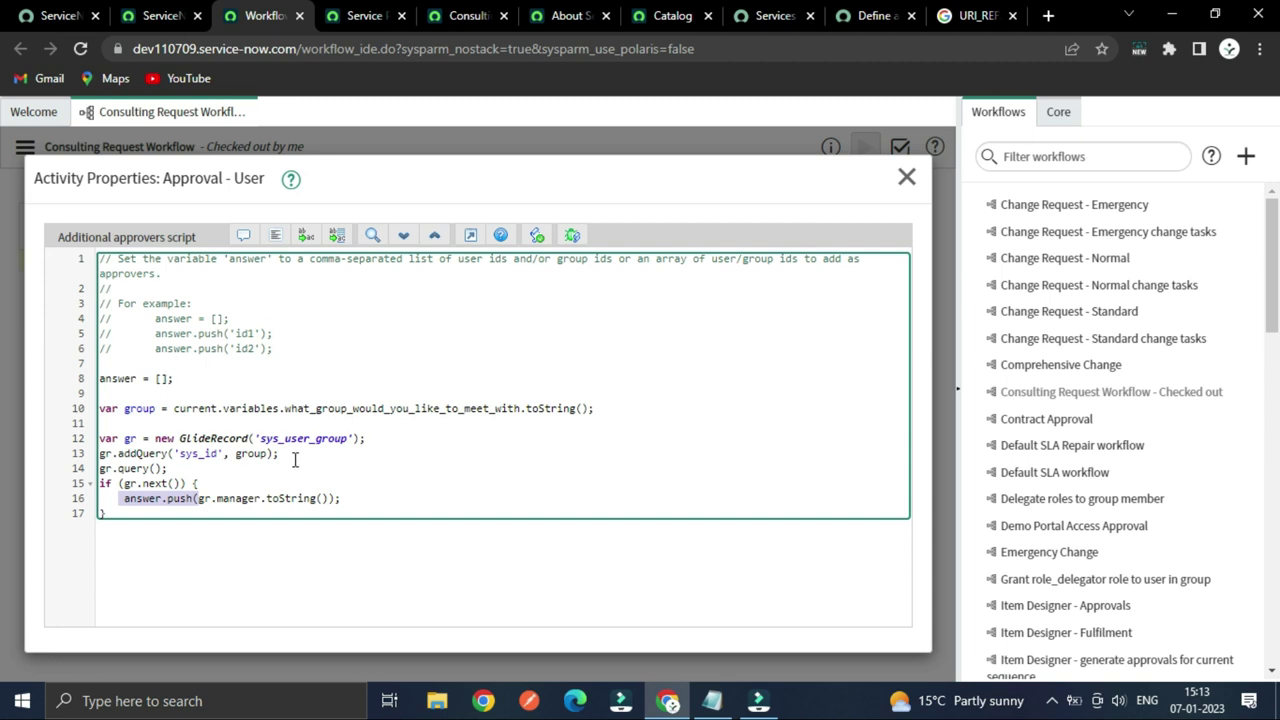
{"action": "left_click", "coordinate": [236, 497]}
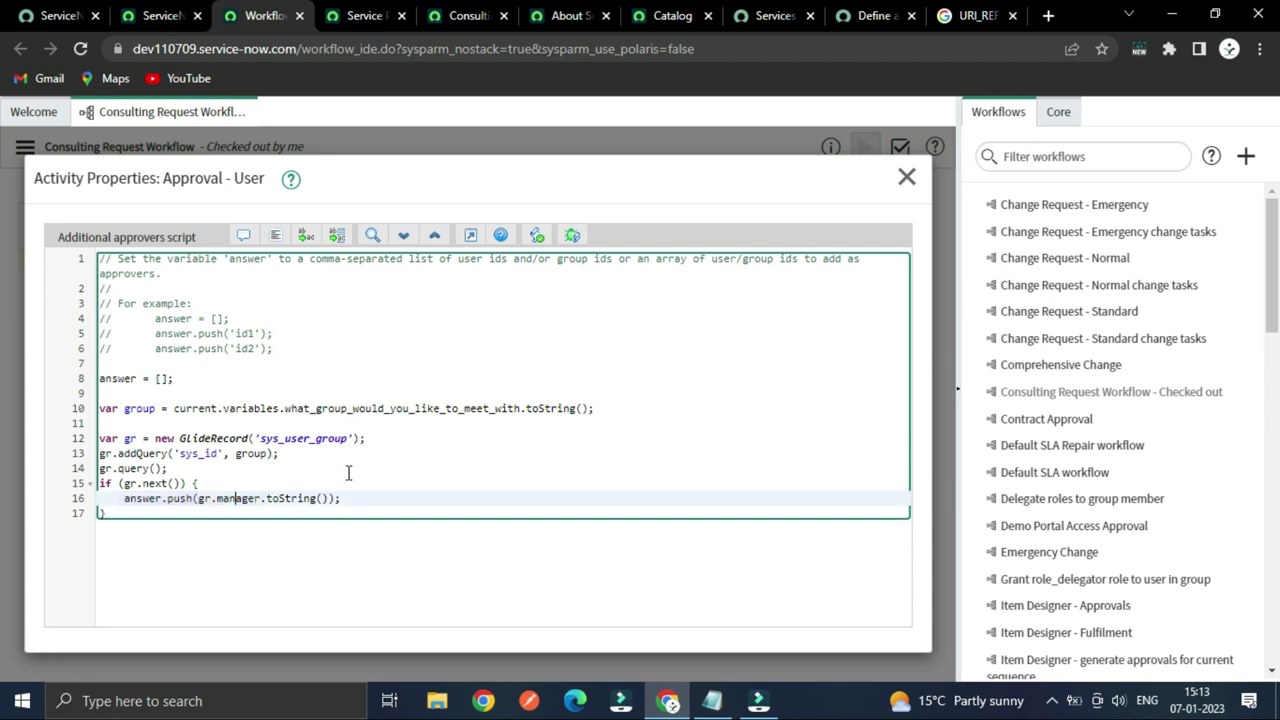
- Return the additional approvers script to its normal size and look through the activity properties to the Condition for approval section
{"action": "left_click", "coordinate": [470, 238]}
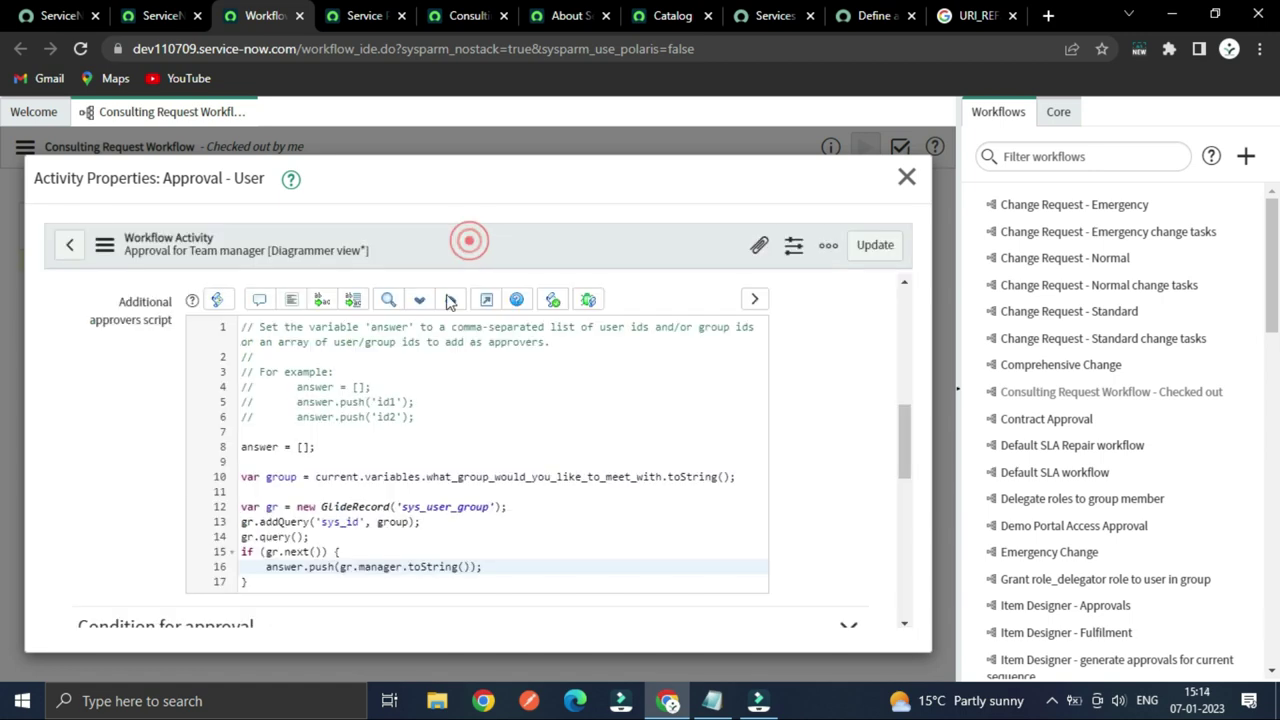
{"action": "scroll", "coordinate": [111, 510], "scroll_direction": "down", "scroll_amount": 3}
{"action": "scroll", "coordinate": [109, 486], "scroll_direction": "down", "scroll_amount": 1}
{"action": "scroll", "coordinate": [111, 490], "scroll_direction": "up", "scroll_amount": 4}
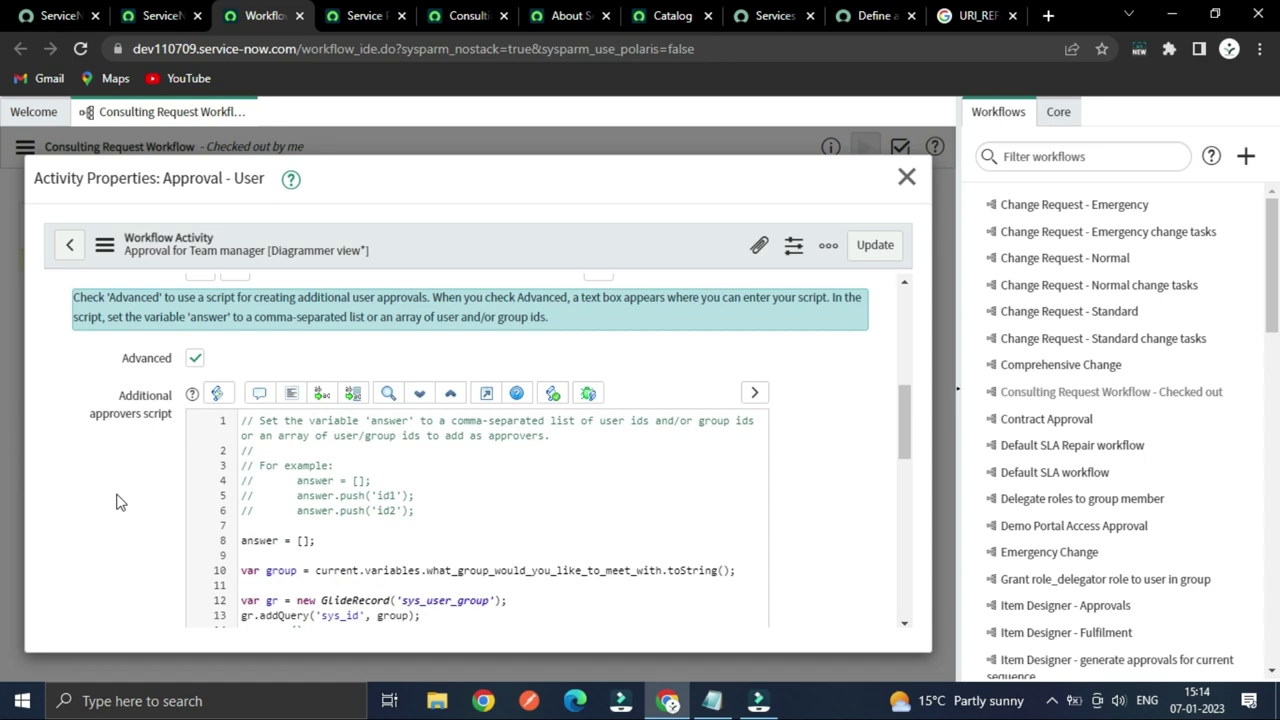
{"action": "scroll", "coordinate": [160, 500], "scroll_direction": "down", "scroll_amount": 1}
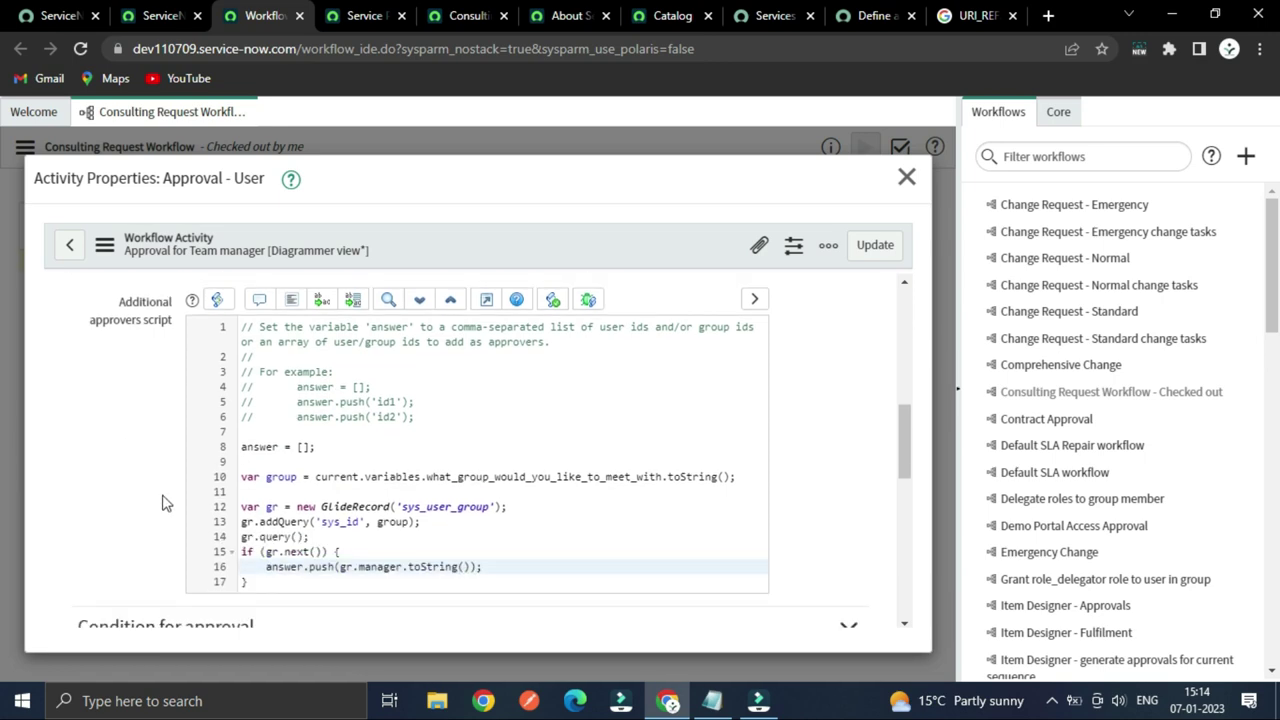
{"action": "scroll", "coordinate": [177, 503], "scroll_direction": "down", "scroll_amount": 2}
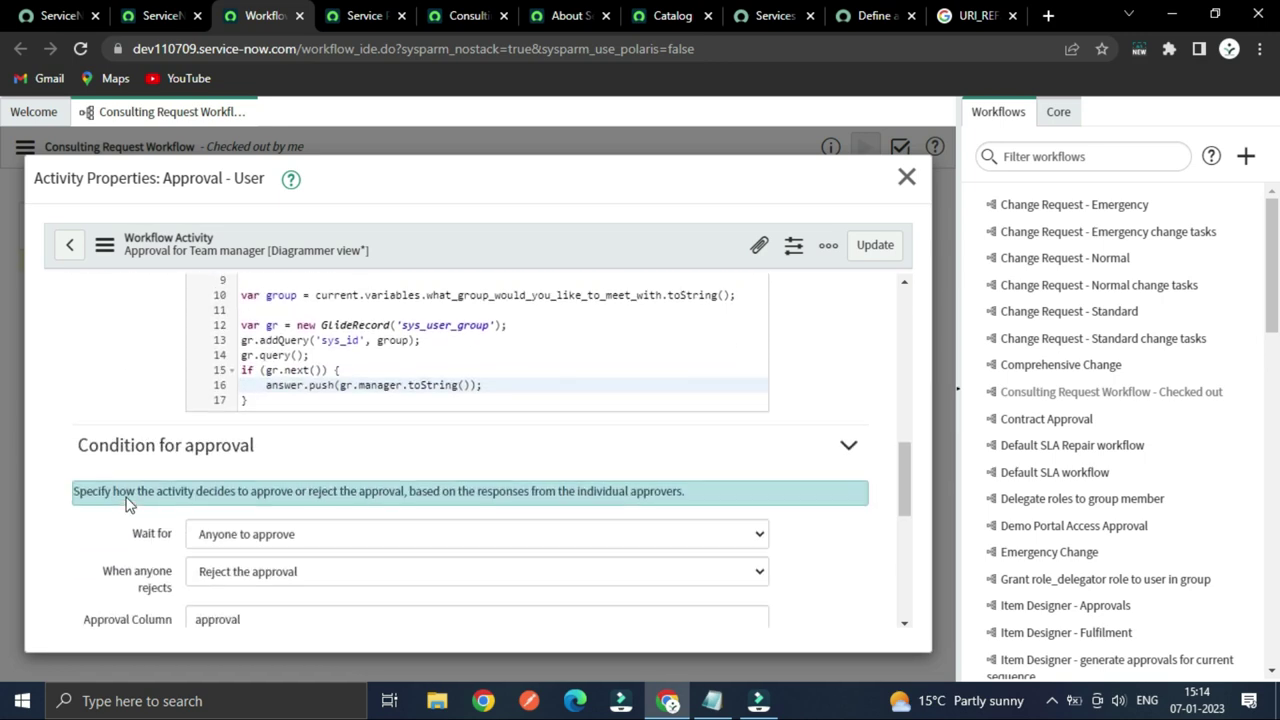
{"action": "scroll", "coordinate": [135, 480], "scroll_direction": "down", "scroll_amount": 1}
{"action": "scroll", "coordinate": [163, 456], "scroll_direction": "down", "scroll_amount": 1}
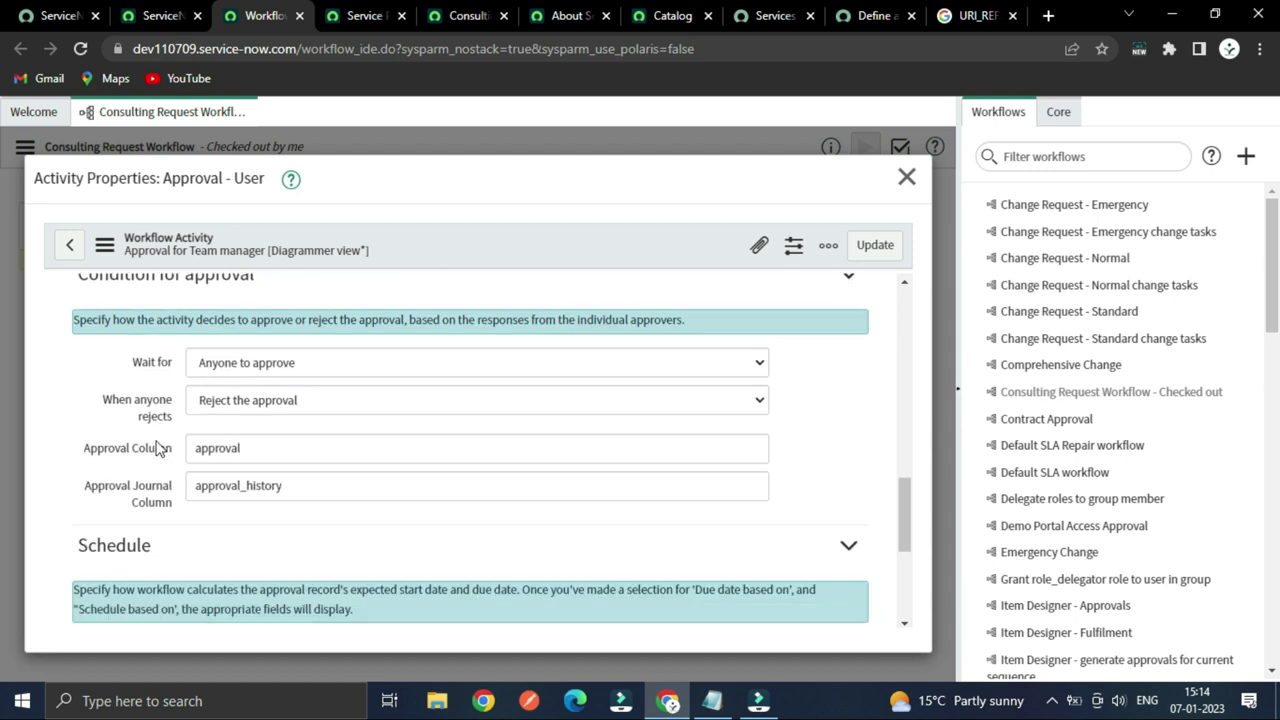
- Try Condition based on script for Wait for, examine its approval script template, and restore Anyone to approve
{"action": "left_click", "coordinate": [367, 341]}
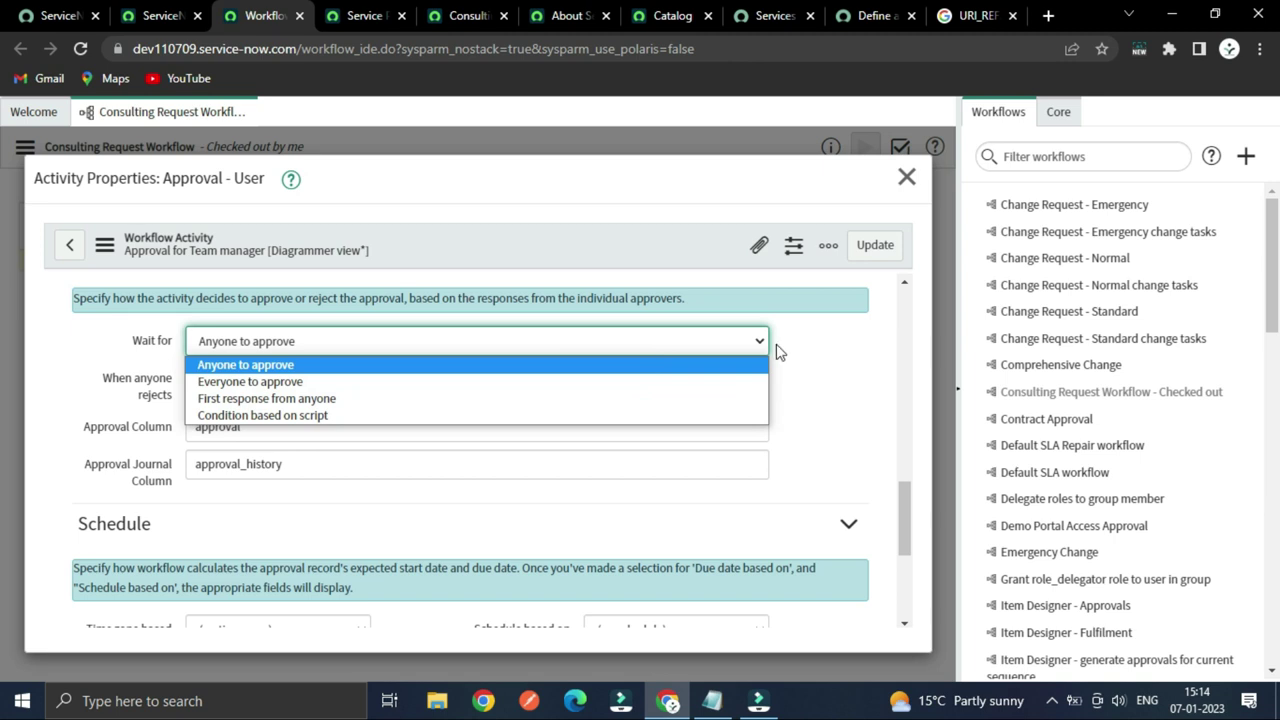
{"action": "left_click", "coordinate": [501, 418]}
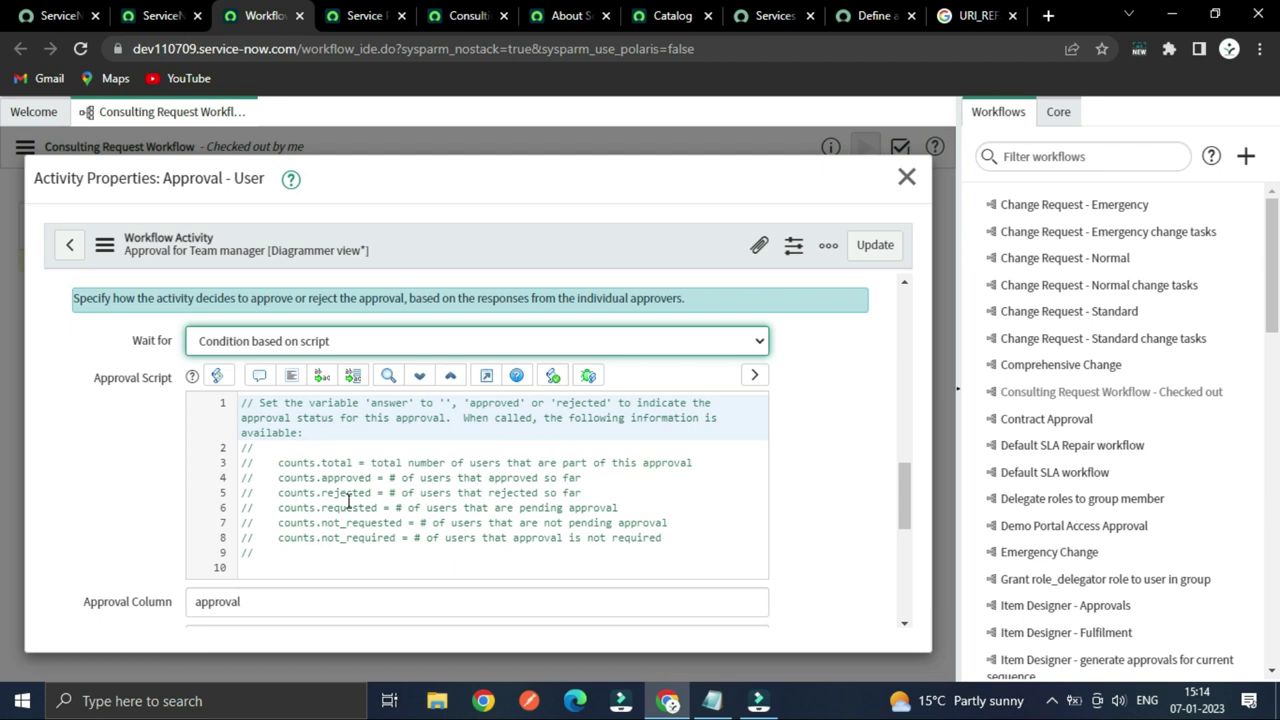
{"action": "scroll", "coordinate": [365, 495], "scroll_direction": "up", "scroll_amount": 1}
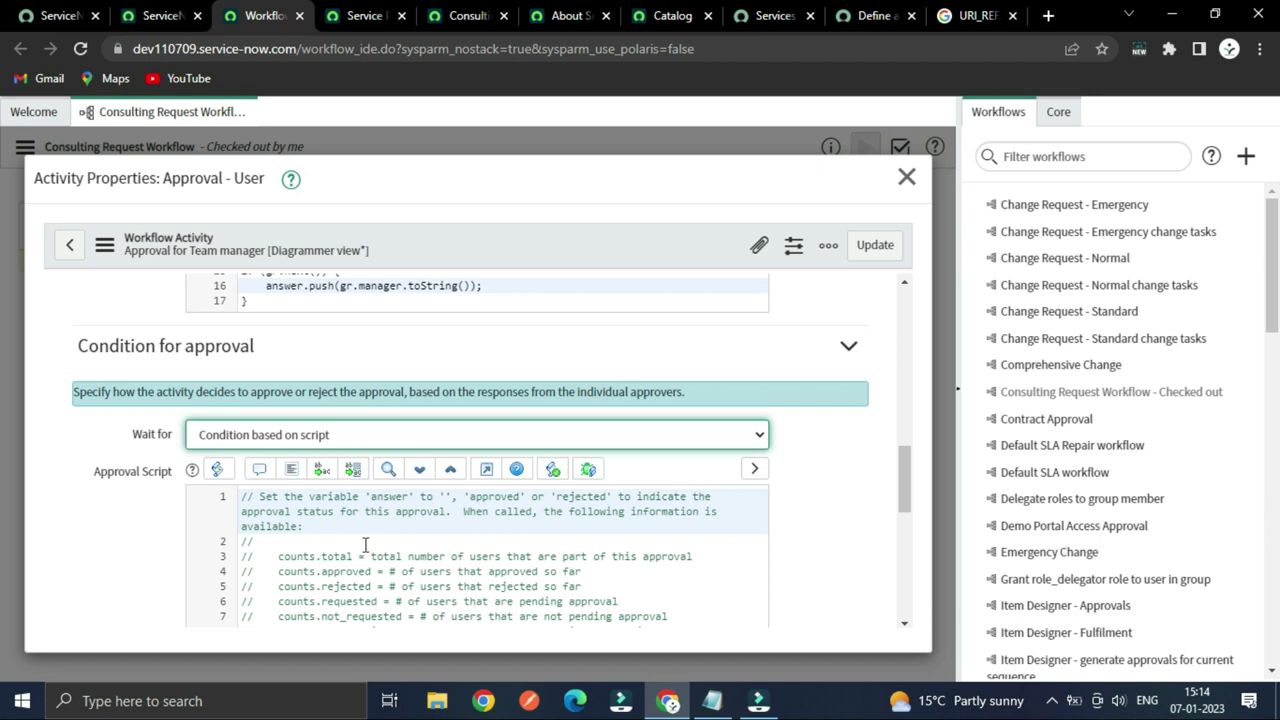
{"action": "left_click", "coordinate": [750, 434]}
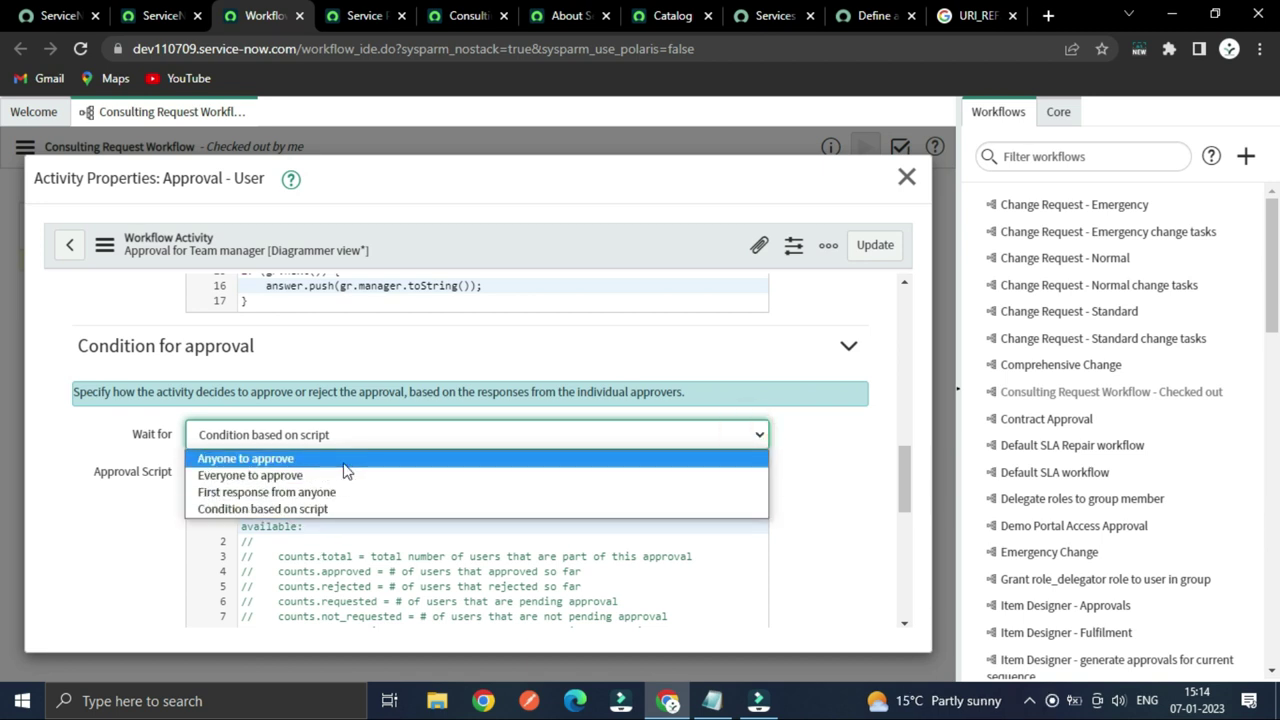
{"action": "left_click", "coordinate": [335, 509]}
{"action": "scroll", "coordinate": [350, 508], "scroll_direction": "down", "scroll_amount": 1}
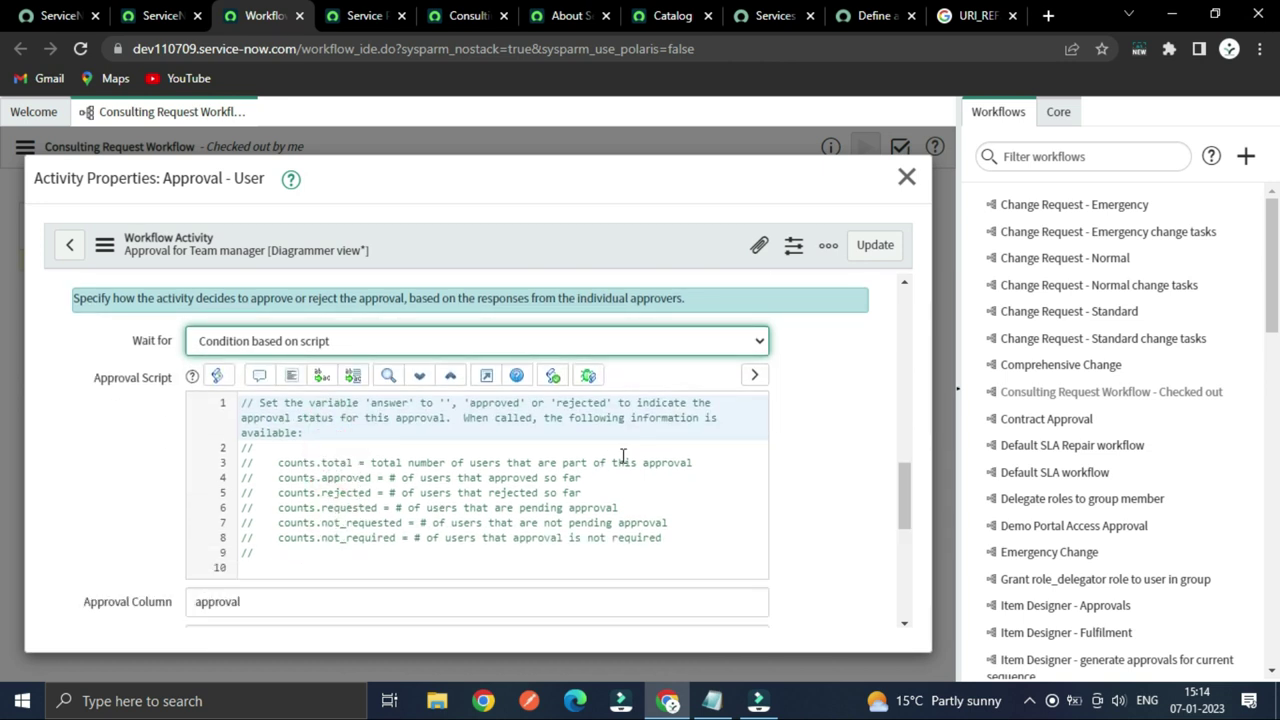
{"action": "left_click", "coordinate": [722, 346]}
{"action": "left_click", "coordinate": [408, 365]}
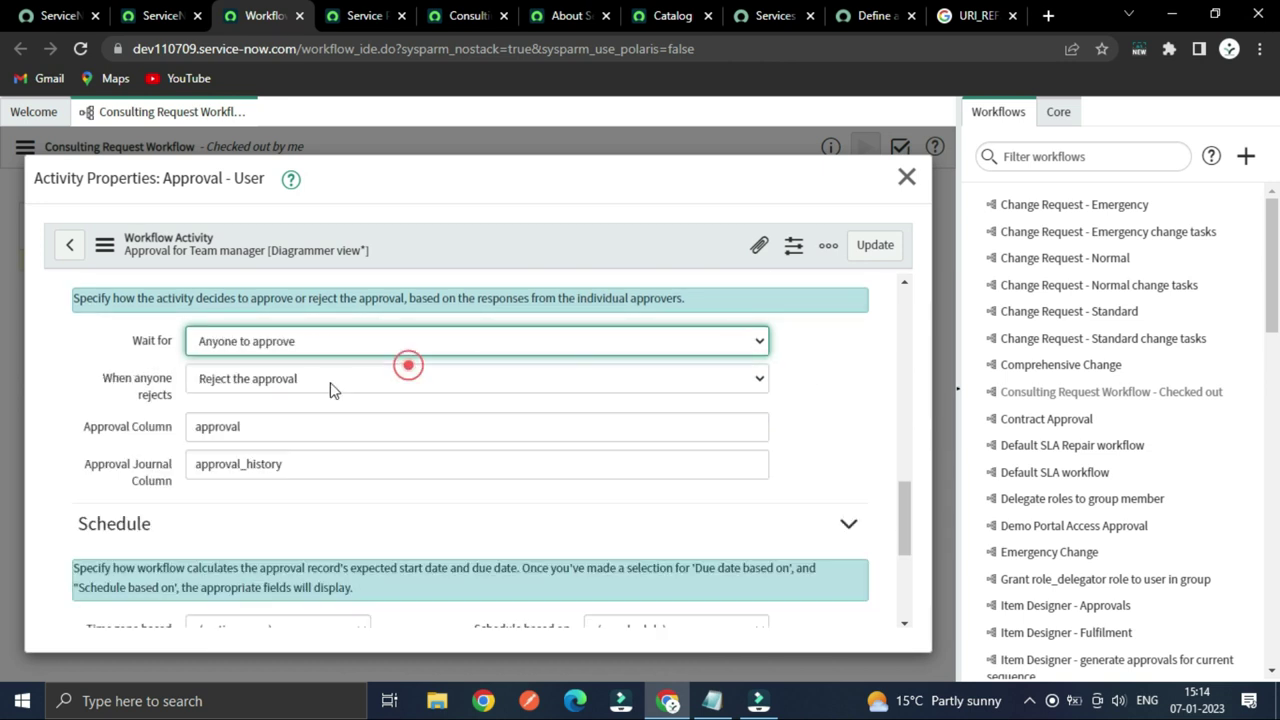
- Compare the additional approvers script with the Wait for setting in the Condition for approval section
{"action": "scroll", "coordinate": [340, 492], "scroll_direction": "up", "scroll_amount": 3}
{"action": "scroll", "coordinate": [465, 425], "scroll_direction": "down", "scroll_amount": 2}
{"action": "scroll", "coordinate": [460, 426], "scroll_direction": "up", "scroll_amount": 2}
{"action": "scroll", "coordinate": [405, 385], "scroll_direction": "down", "scroll_amount": 1}
{"action": "scroll", "coordinate": [399, 379], "scroll_direction": "up", "scroll_amount": 1}
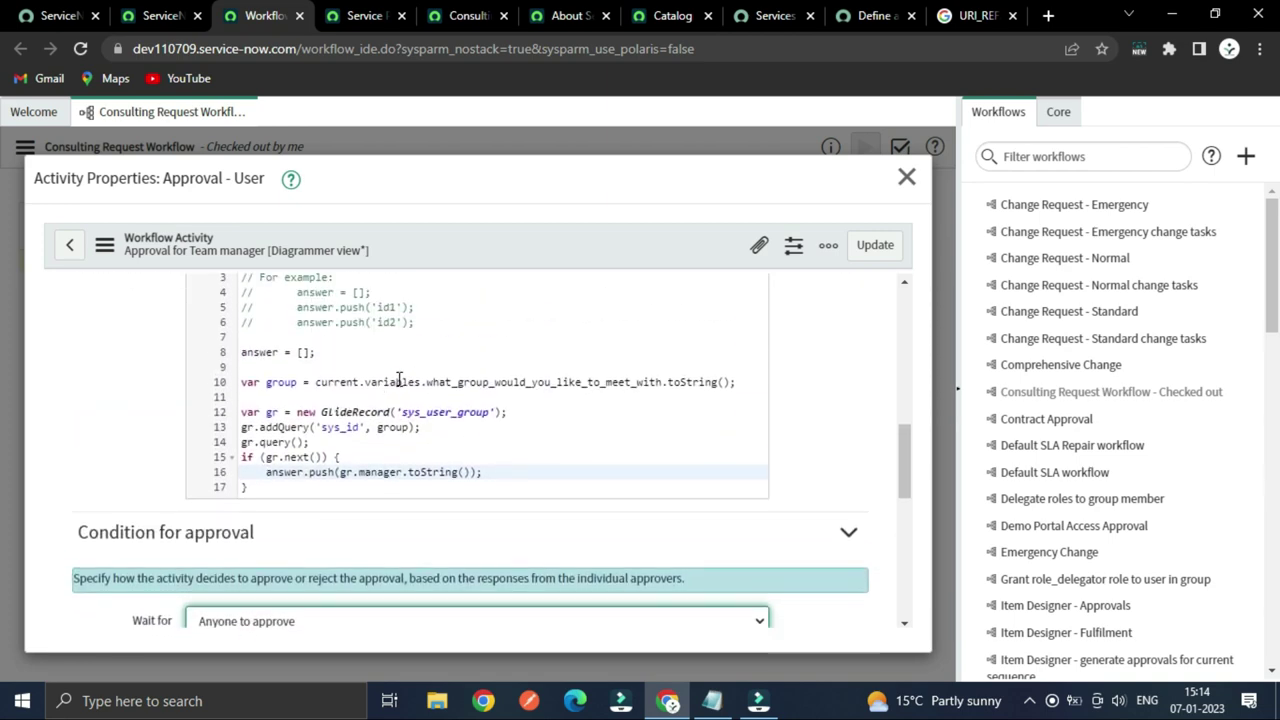
{"action": "scroll", "coordinate": [395, 388], "scroll_direction": "down", "scroll_amount": 1}
{"action": "scroll", "coordinate": [383, 454], "scroll_direction": "down", "scroll_amount": 1}
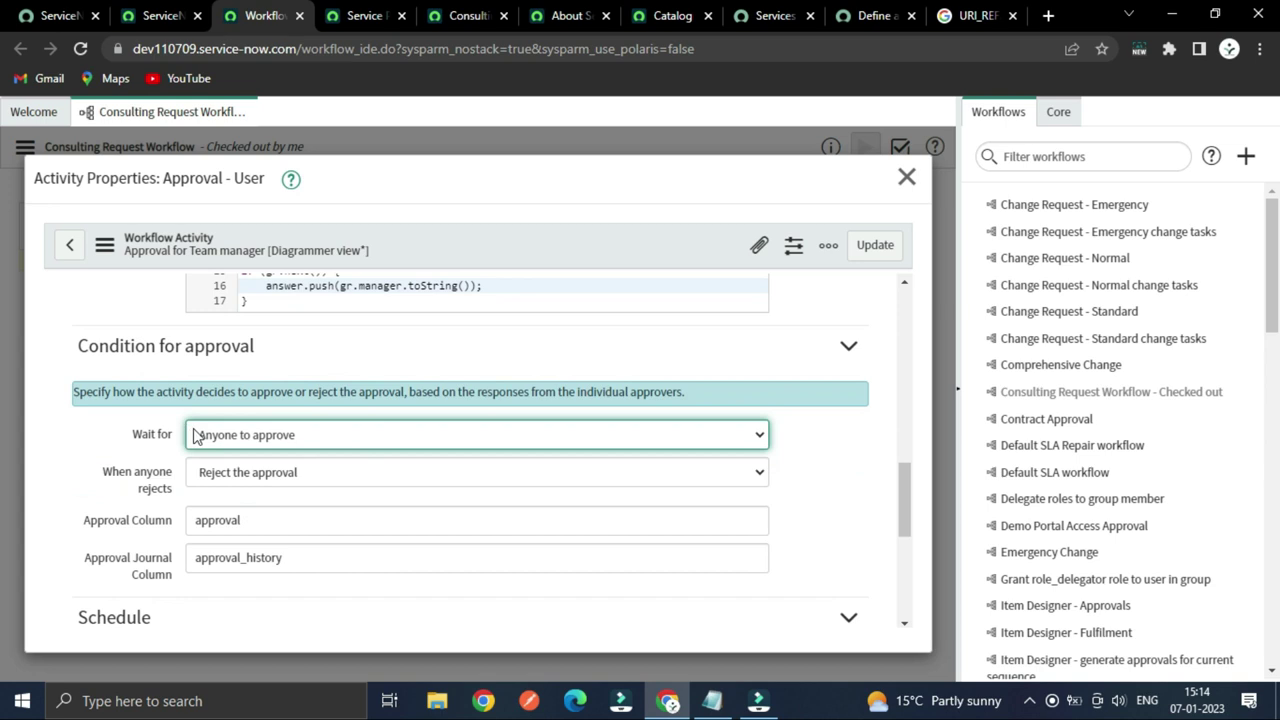
{"action": "scroll", "coordinate": [196, 437], "scroll_direction": "down", "scroll_amount": 1}
{"action": "left_click", "coordinate": [109, 340]}
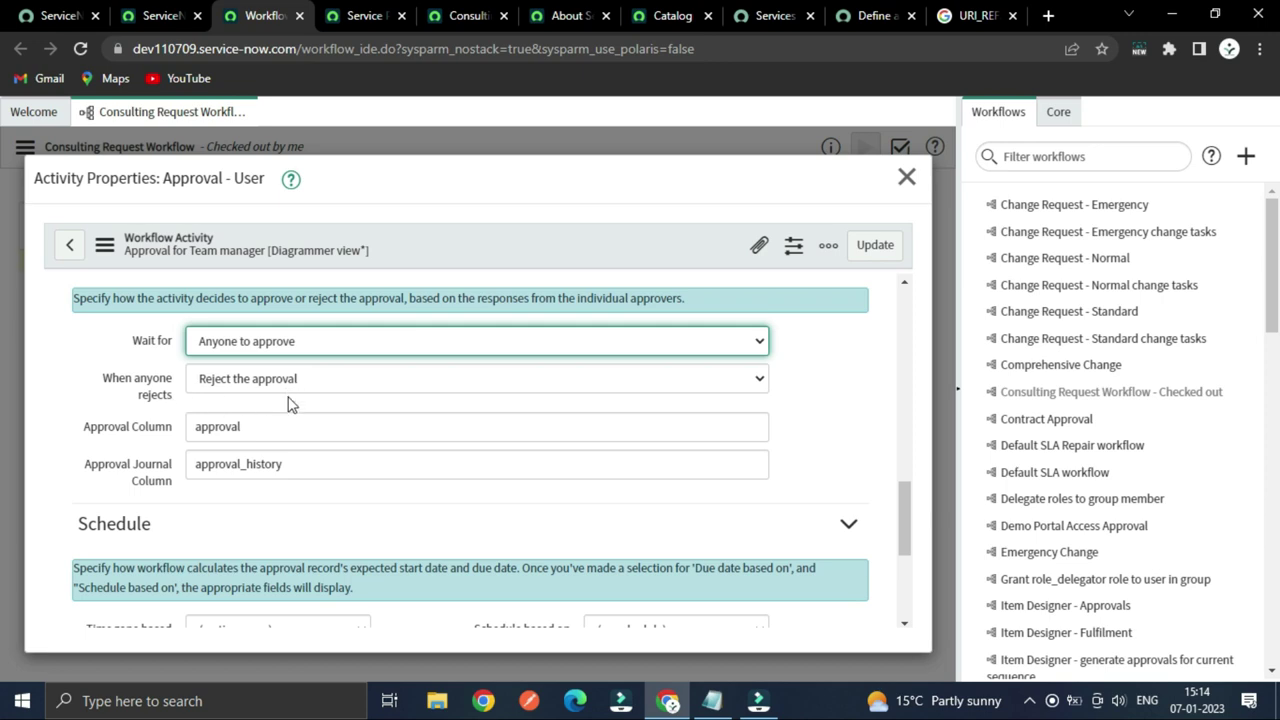
- Inspect the available choices for When anyone rejects, keeping Reject the approval selected
{"action": "scroll", "coordinate": [314, 420], "scroll_direction": "up", "scroll_amount": 3}
{"action": "scroll", "coordinate": [300, 420], "scroll_direction": "down", "scroll_amount": 3}
{"action": "scroll", "coordinate": [277, 409], "scroll_direction": "up", "scroll_amount": 1}
{"action": "left_click", "coordinate": [283, 474]}
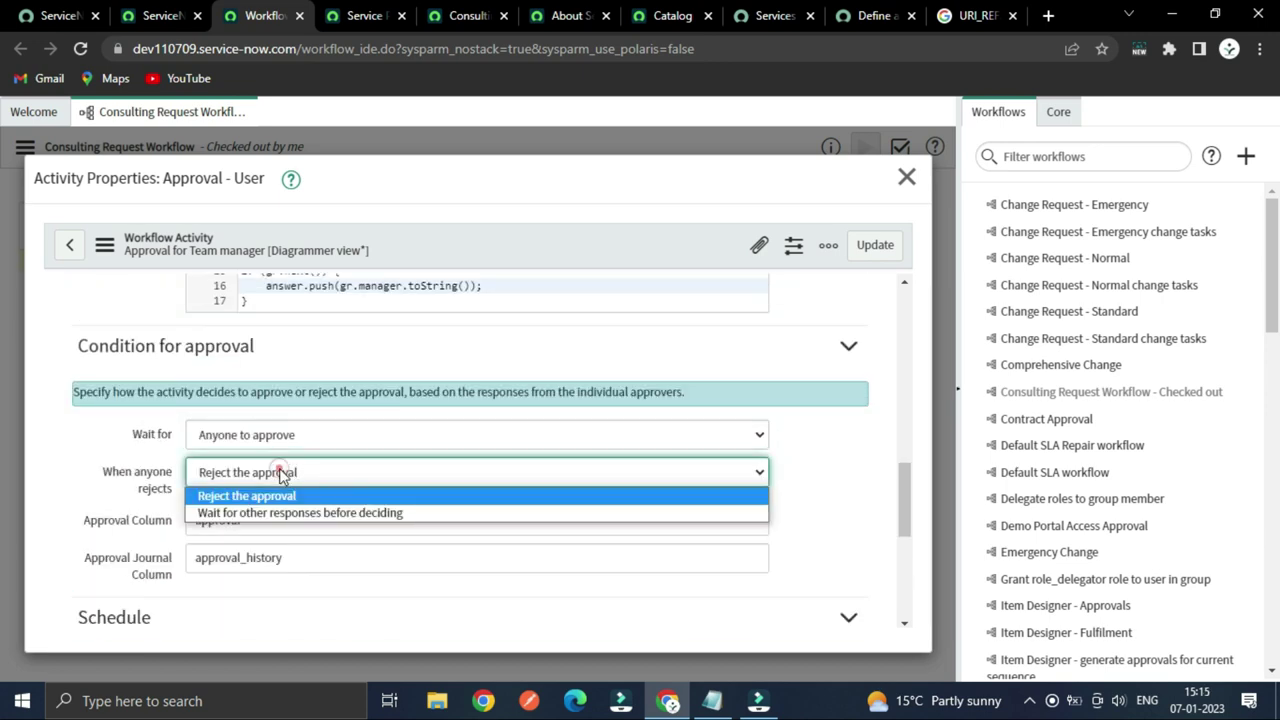
{"action": "left_click", "coordinate": [88, 420]}
{"action": "scroll", "coordinate": [125, 440], "scroll_direction": "up", "scroll_amount": 2}
{"action": "scroll", "coordinate": [125, 440], "scroll_direction": "down", "scroll_amount": 2}
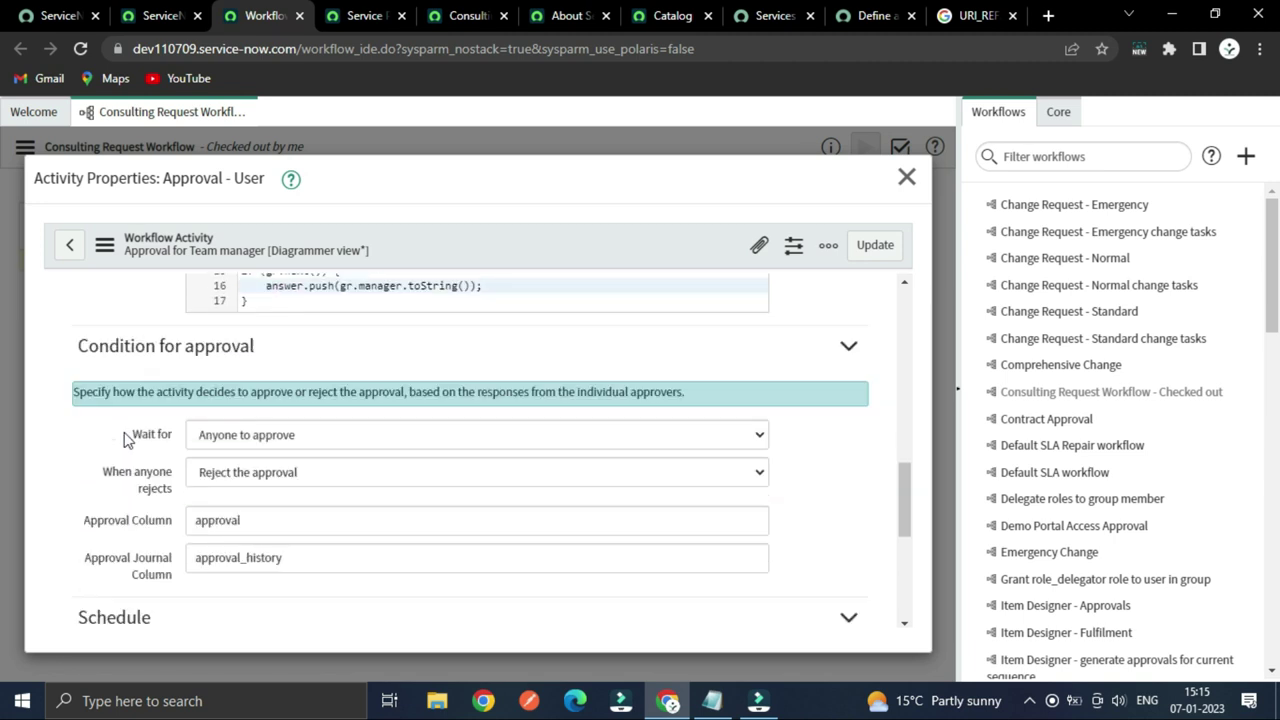
- Review the Condition for approval settings again, including the Wait for other responses before deciding choice, without changing the selection
{"action": "scroll", "coordinate": [128, 440], "scroll_direction": "down", "scroll_amount": 1}
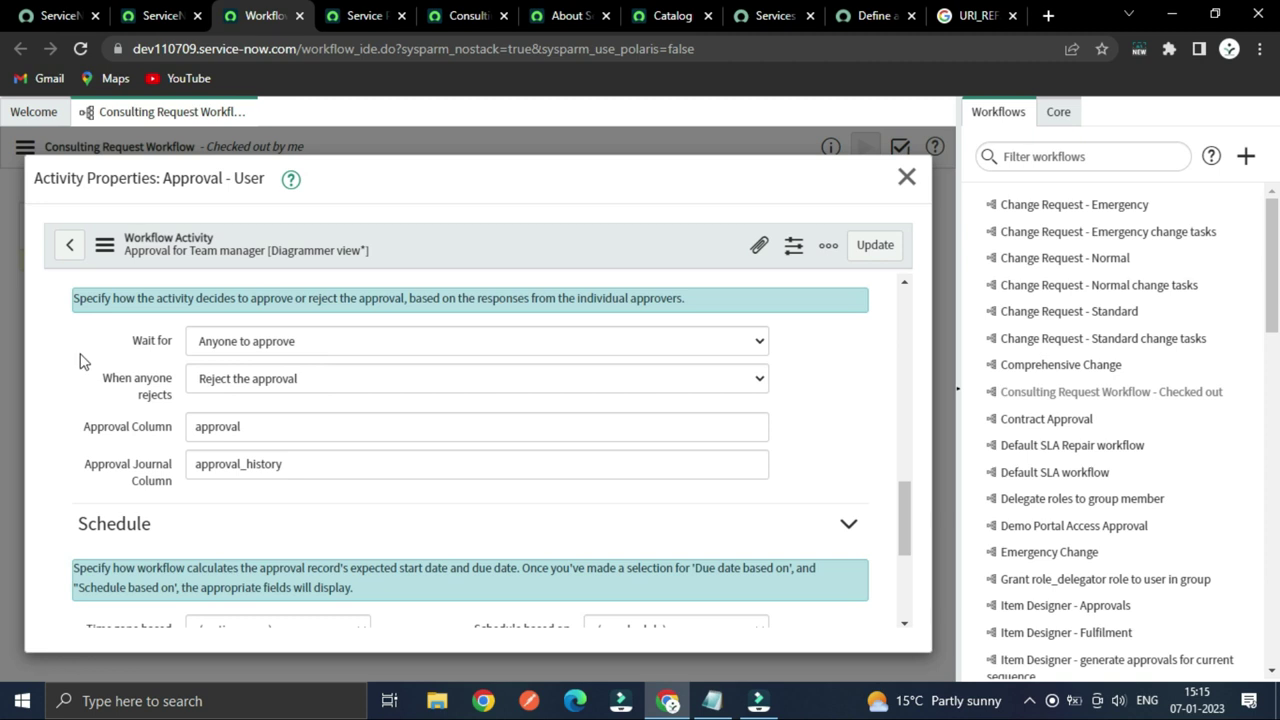
{"action": "scroll", "coordinate": [79, 360], "scroll_direction": "up", "scroll_amount": 2}
{"action": "scroll", "coordinate": [83, 367], "scroll_direction": "down", "scroll_amount": 1}
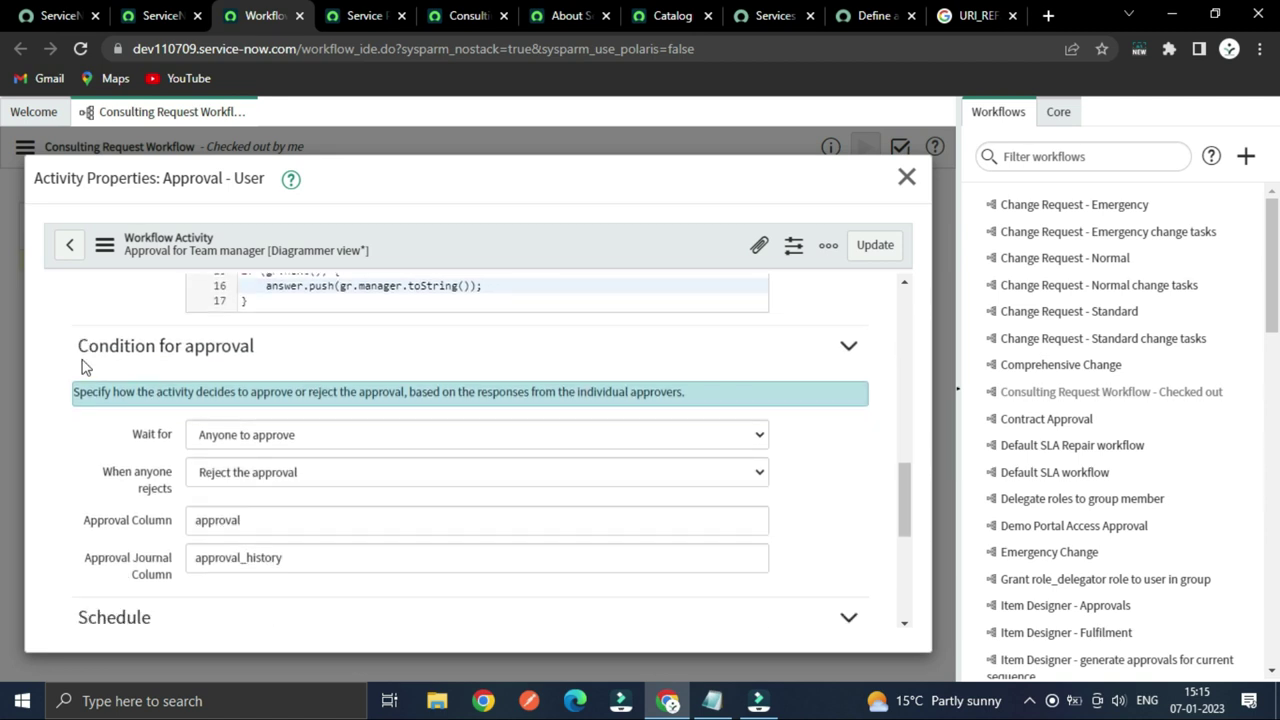
{"action": "scroll", "coordinate": [83, 367], "scroll_direction": "down", "scroll_amount": 1}
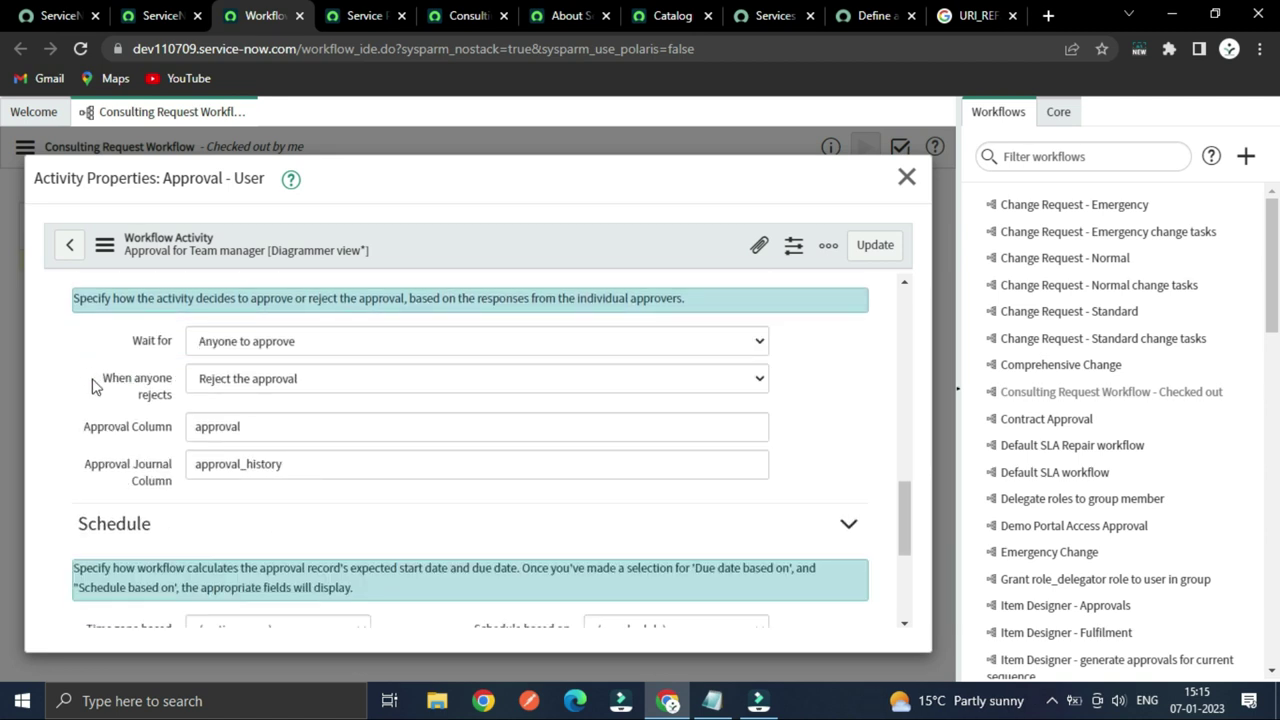
{"action": "left_click", "coordinate": [286, 380]}
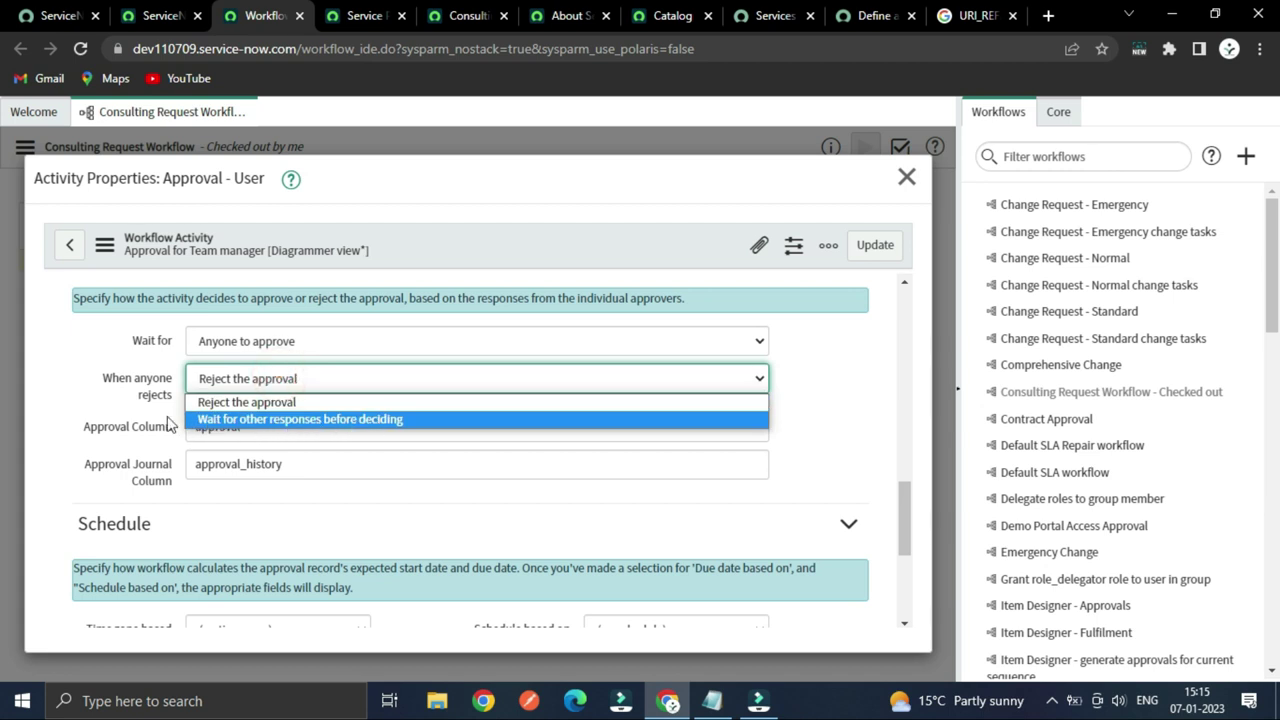
{"action": "left_click", "coordinate": [80, 385]}
{"action": "left_click", "coordinate": [78, 384]}
{"action": "left_click", "coordinate": [290, 427]}
{"action": "left_click", "coordinate": [78, 376]}
- Highlight the approval_history value in the Approval Journal Column field
{"action": "scroll", "coordinate": [168, 420], "scroll_direction": "down", "scroll_amount": 1}
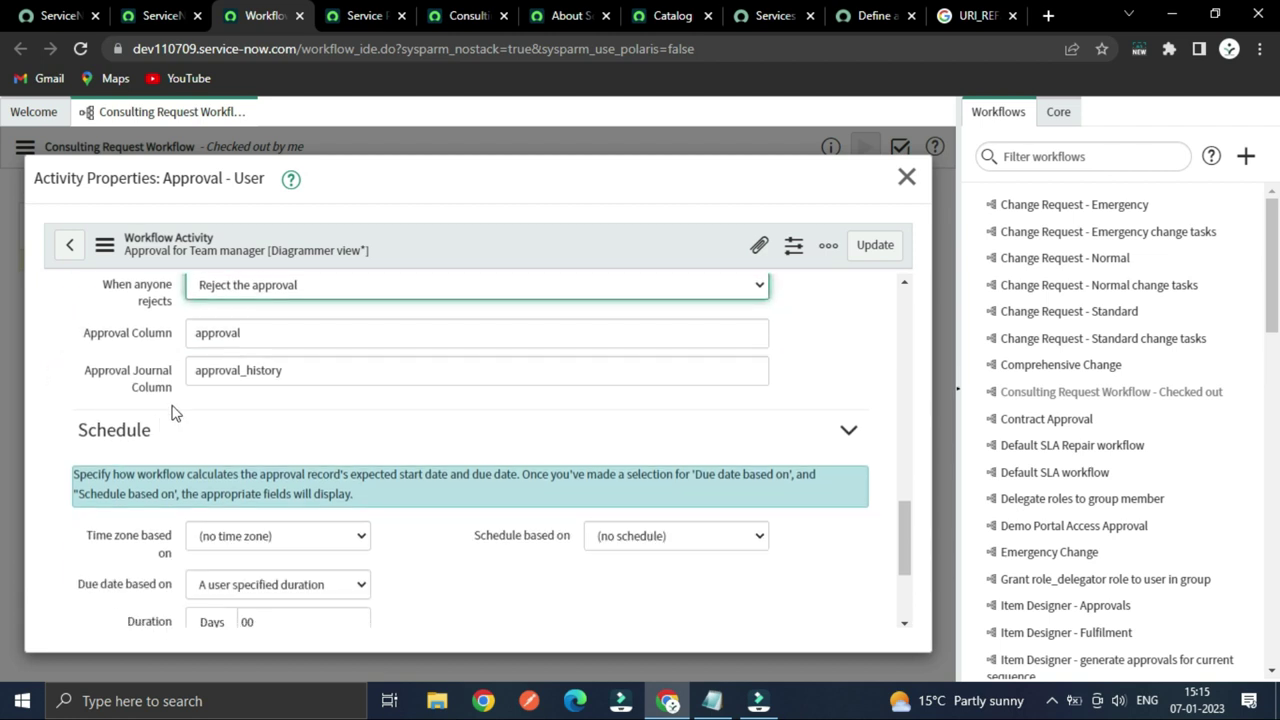
{"action": "left_click_drag", "start_coordinate": [198, 374], "coordinate": [320, 371]}
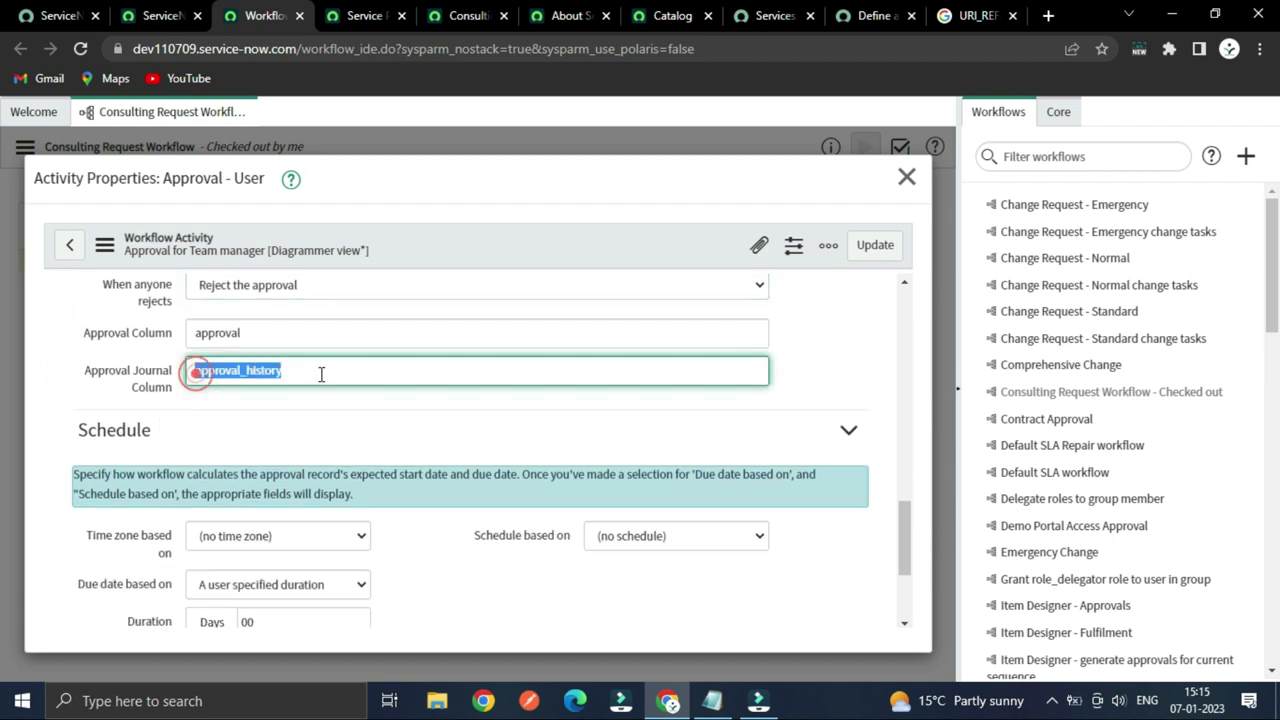
{"action": "left_click", "coordinate": [223, 400]}
{"action": "double_click", "coordinate": [198, 371]}
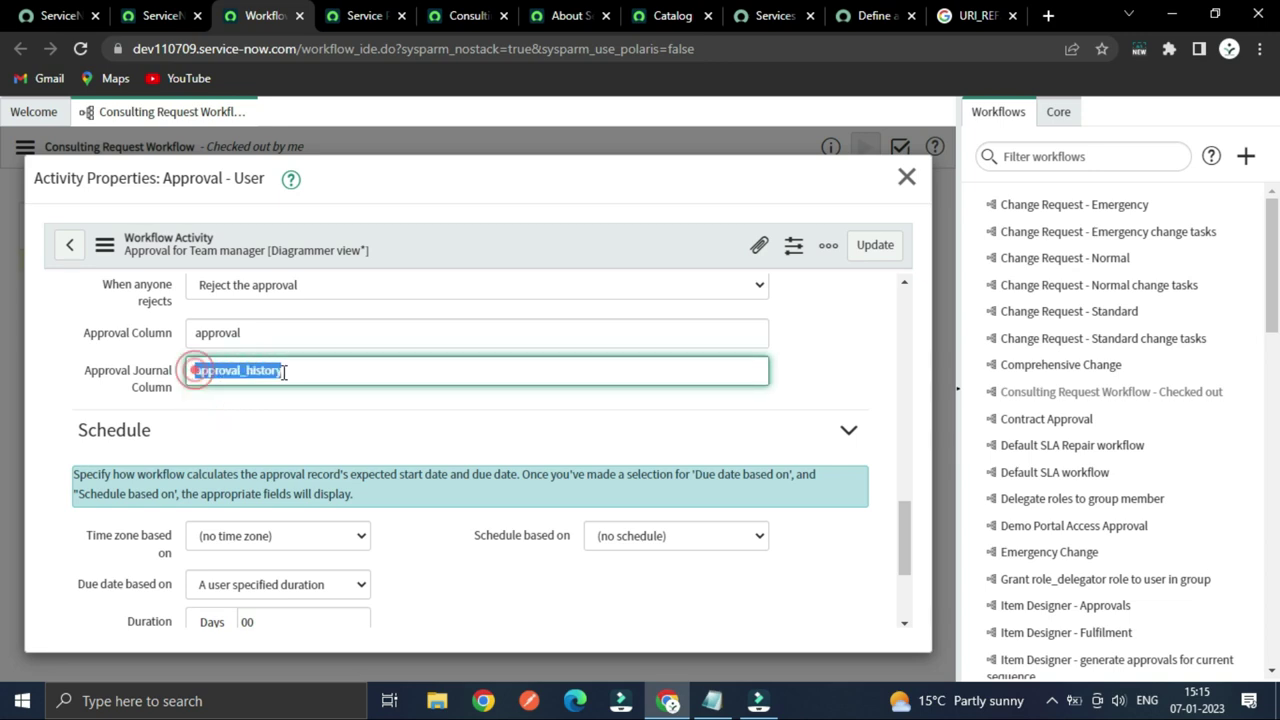
- Review the Approval Journal Column and Schedule settings of the Approval - User activity and close its properties
{"action": "scroll", "coordinate": [190, 430], "scroll_direction": "up", "scroll_amount": 2}
{"action": "scroll", "coordinate": [195, 432], "scroll_direction": "down", "scroll_amount": 2}
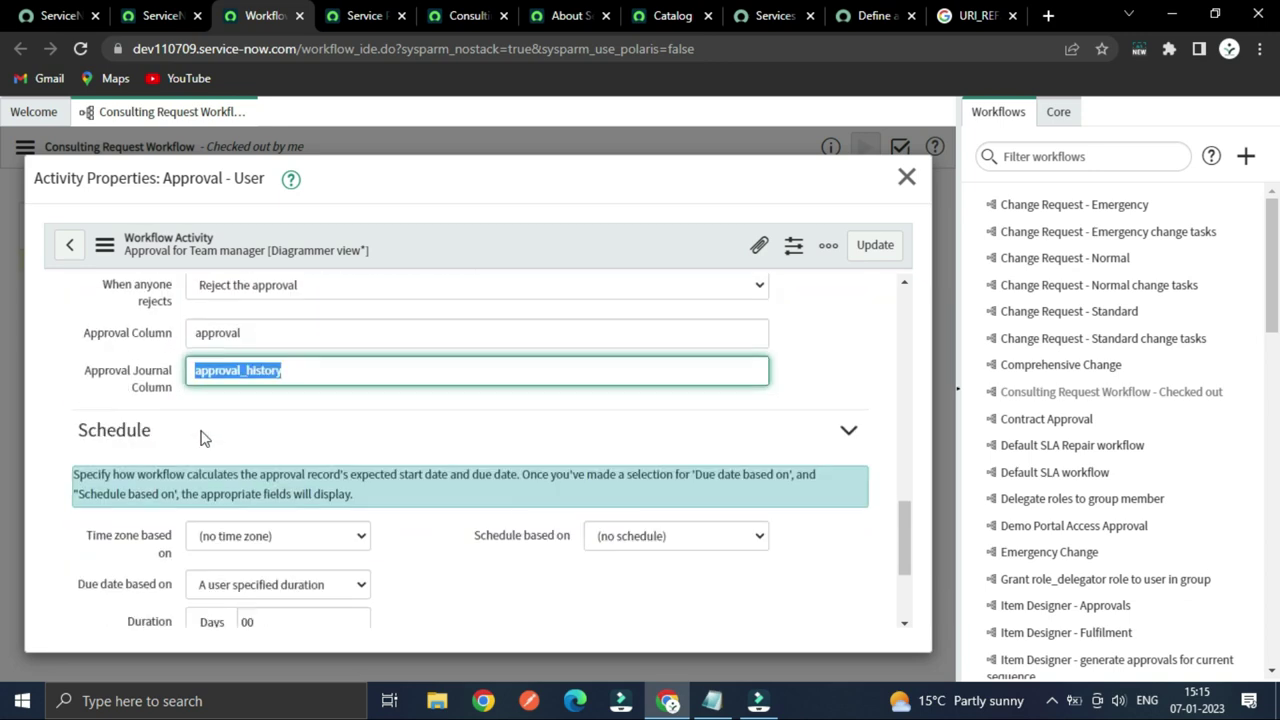
{"action": "scroll", "coordinate": [203, 437], "scroll_direction": "up", "scroll_amount": 1}
{"action": "left_click", "coordinate": [189, 490]}
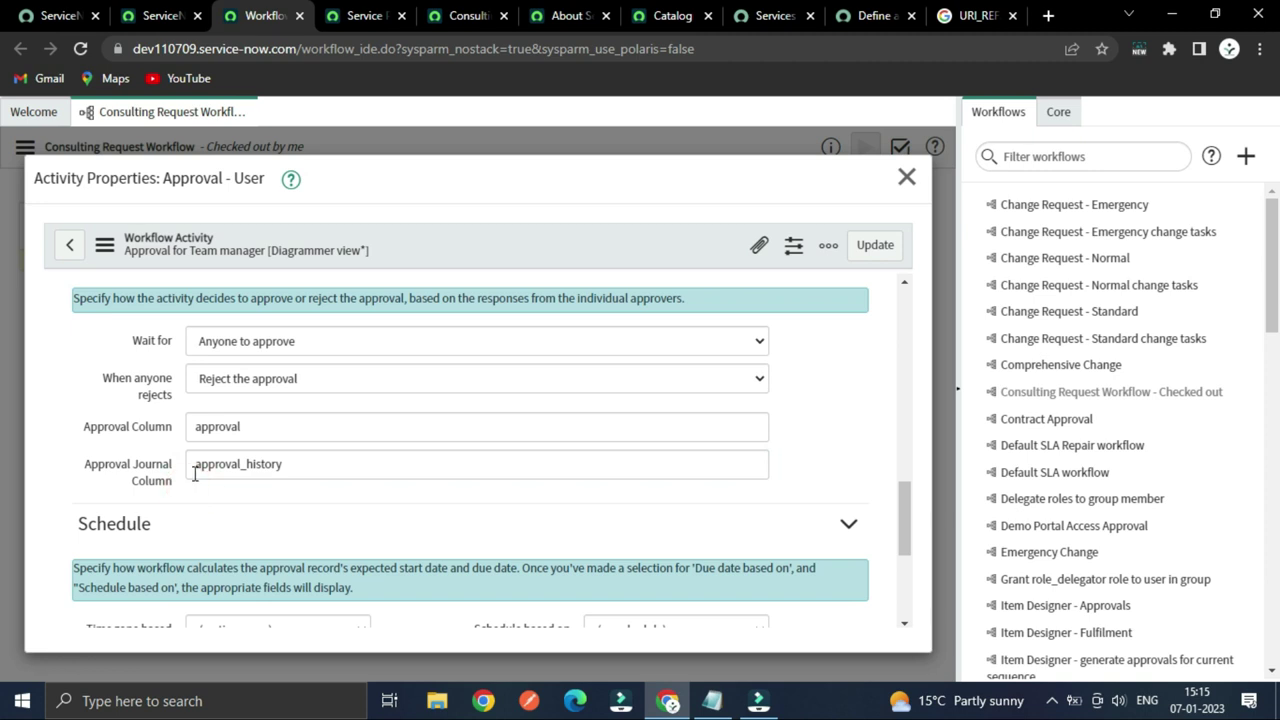
{"action": "scroll", "coordinate": [256, 469], "scroll_direction": "down", "scroll_amount": 5}
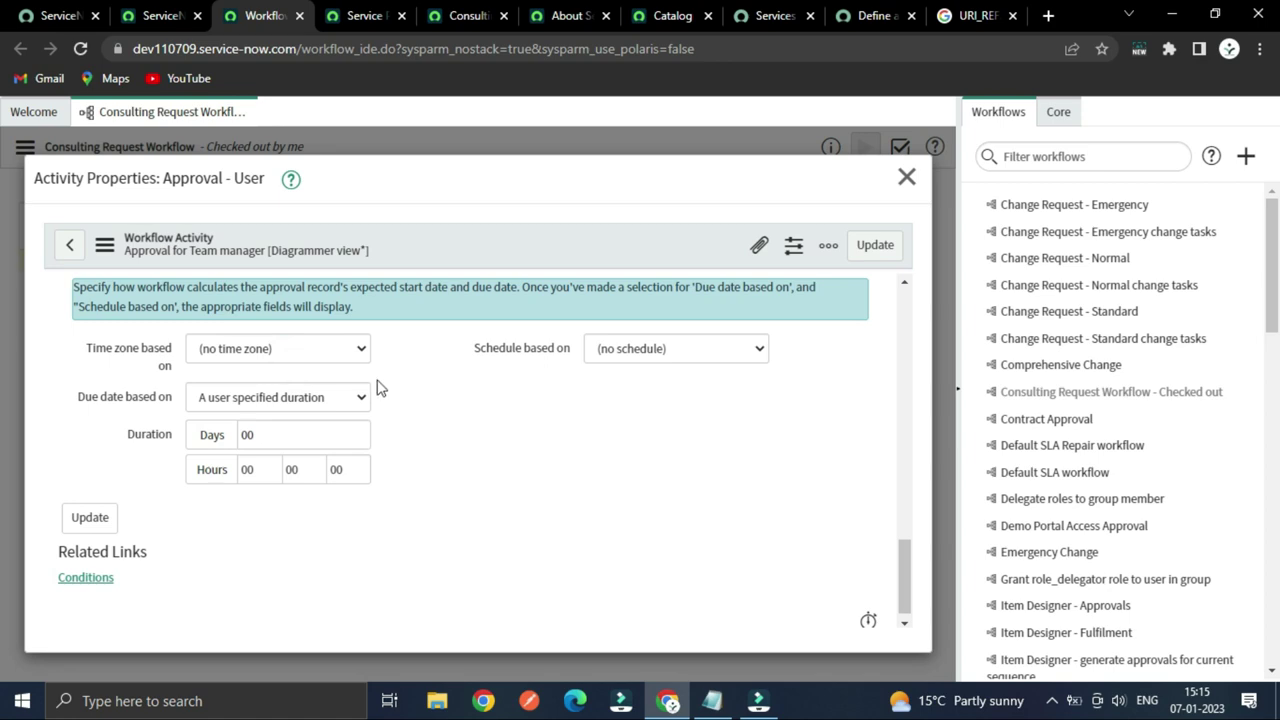
{"action": "scroll", "coordinate": [178, 382], "scroll_direction": "up", "scroll_amount": 1}
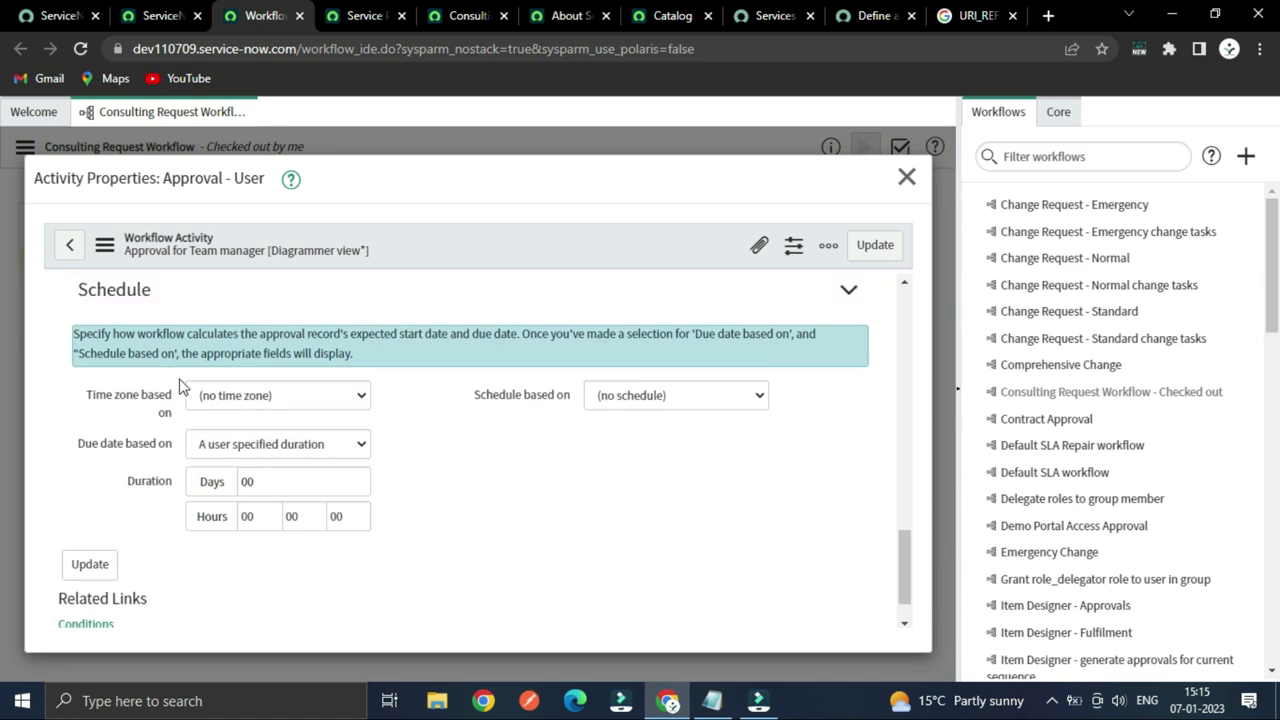
{"action": "scroll", "coordinate": [155, 495], "scroll_direction": "down", "scroll_amount": 1}
{"action": "scroll", "coordinate": [140, 515], "scroll_direction": "up", "scroll_amount": 2}
{"action": "scroll", "coordinate": [119, 528], "scroll_direction": "up", "scroll_amount": 15}
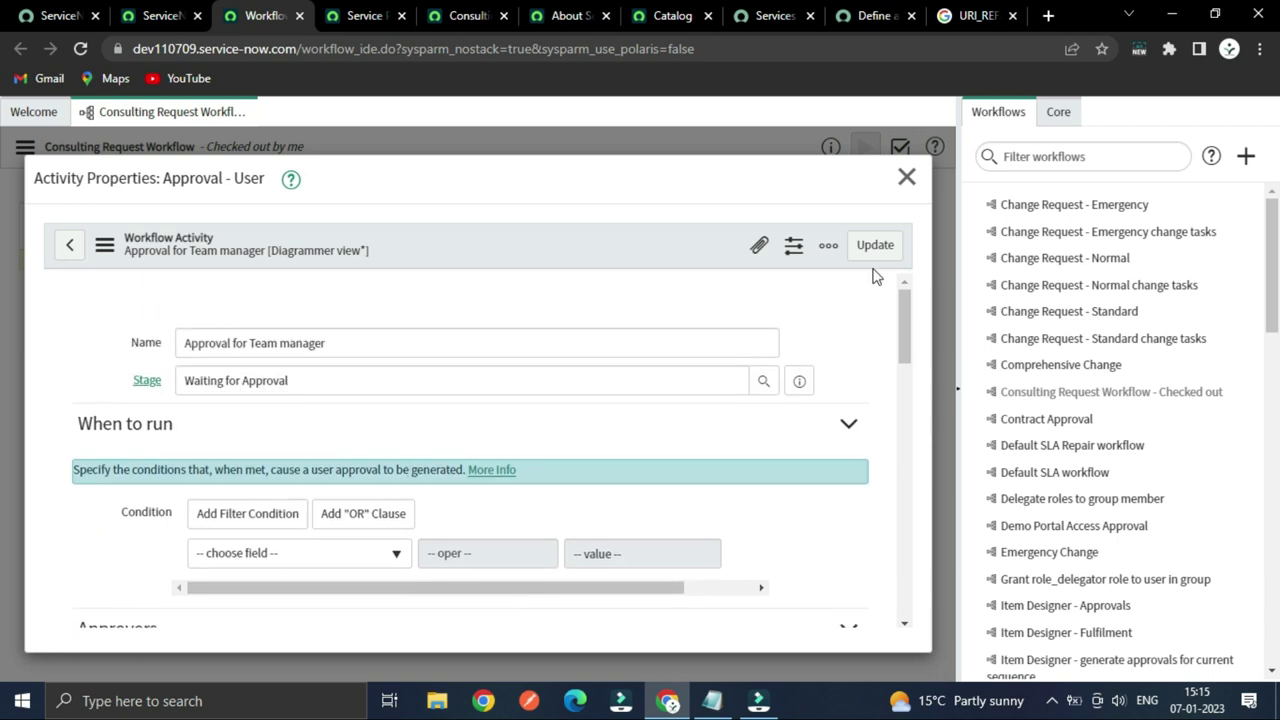
{"action": "left_click", "coordinate": [906, 177]}
{"action": "left_click", "coordinate": [470, 396]}
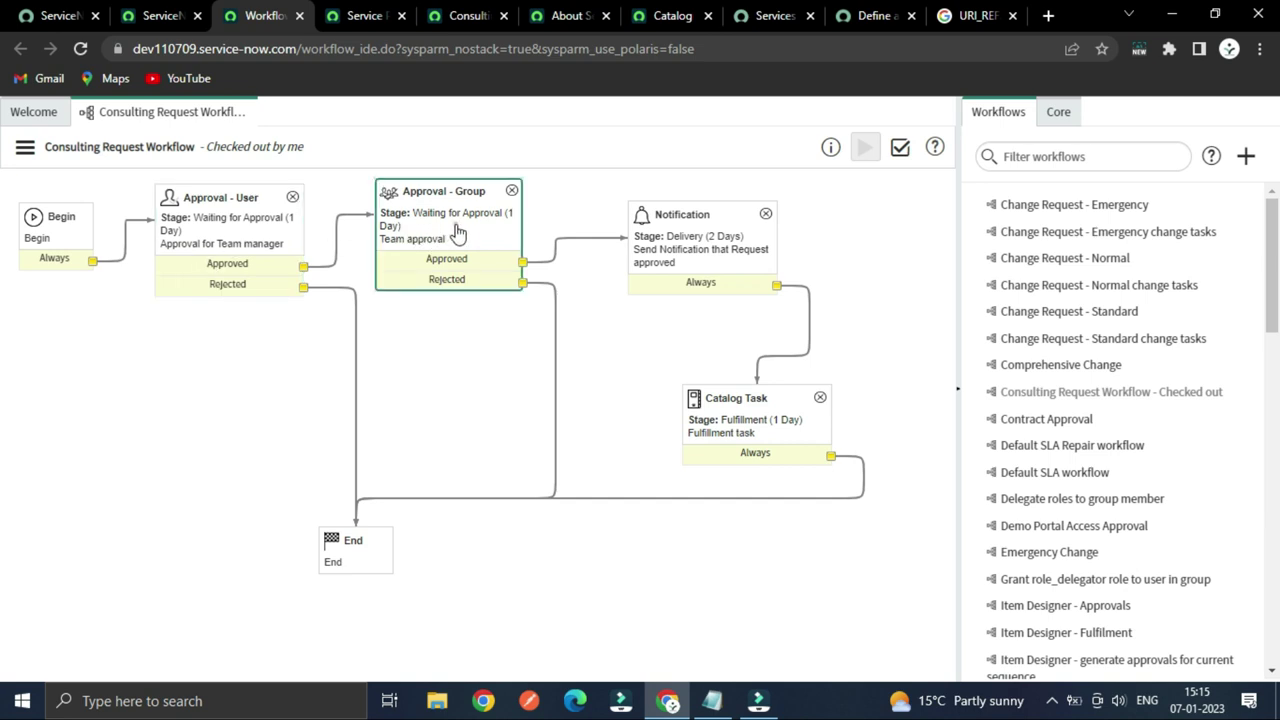
- Open the Approval - Group activity's properties and expand the Additional groups script editor to full size
{"action": "double_click", "coordinate": [456, 232]}
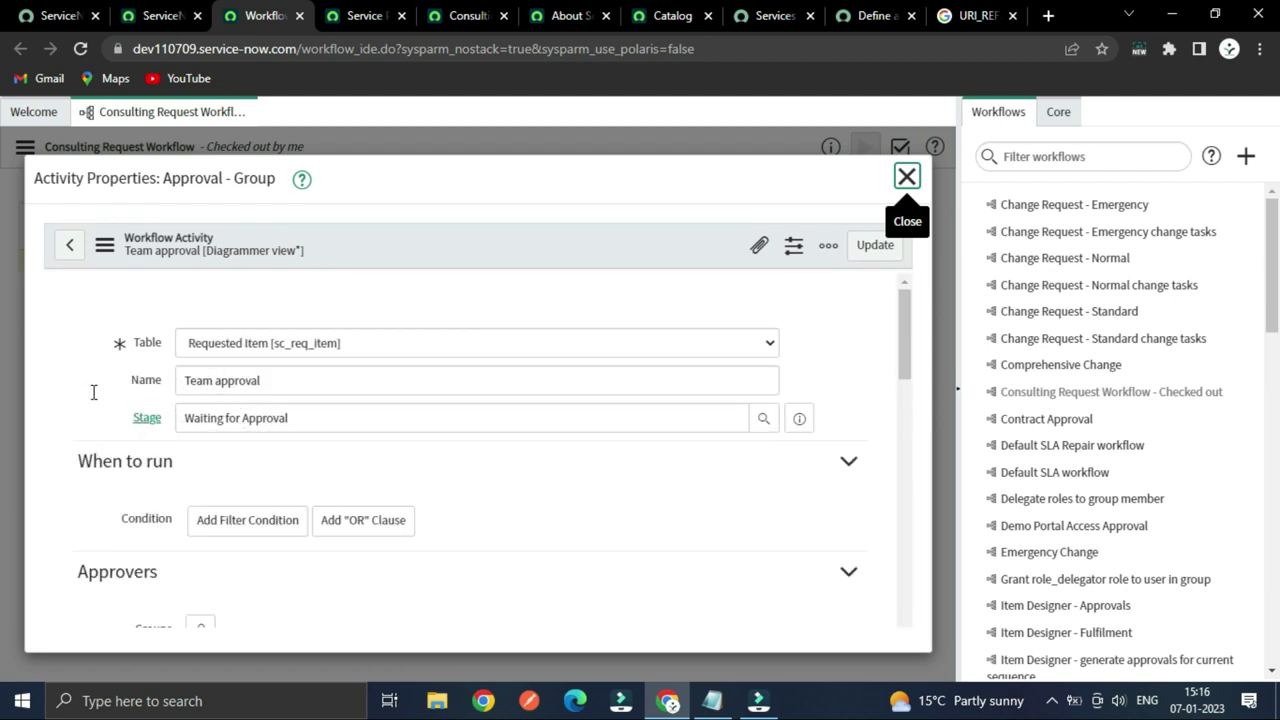
{"action": "scroll", "coordinate": [100, 400], "scroll_direction": "down", "scroll_amount": 6}
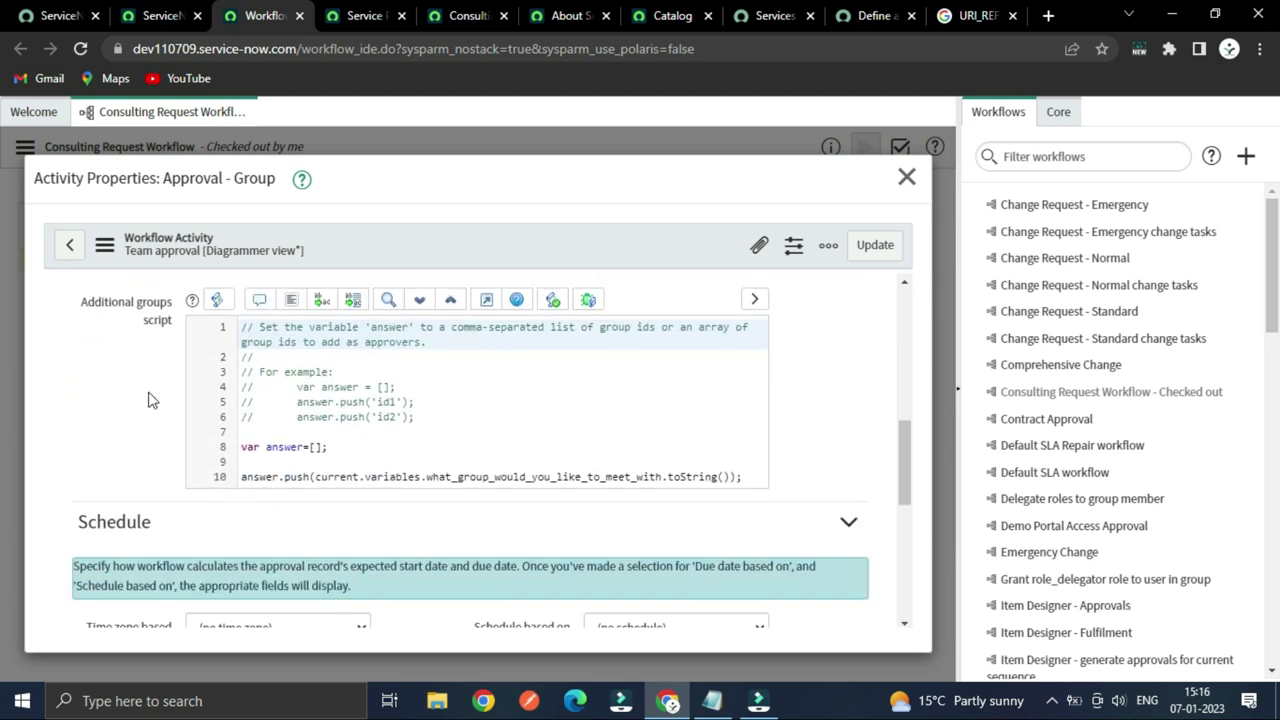
{"action": "scroll", "coordinate": [152, 430], "scroll_direction": "up", "scroll_amount": 2}
{"action": "scroll", "coordinate": [153, 445], "scroll_direction": "down", "scroll_amount": 1}
{"action": "scroll", "coordinate": [153, 442], "scroll_direction": "up", "scroll_amount": 1}
{"action": "scroll", "coordinate": [190, 477], "scroll_direction": "down", "scroll_amount": 2}
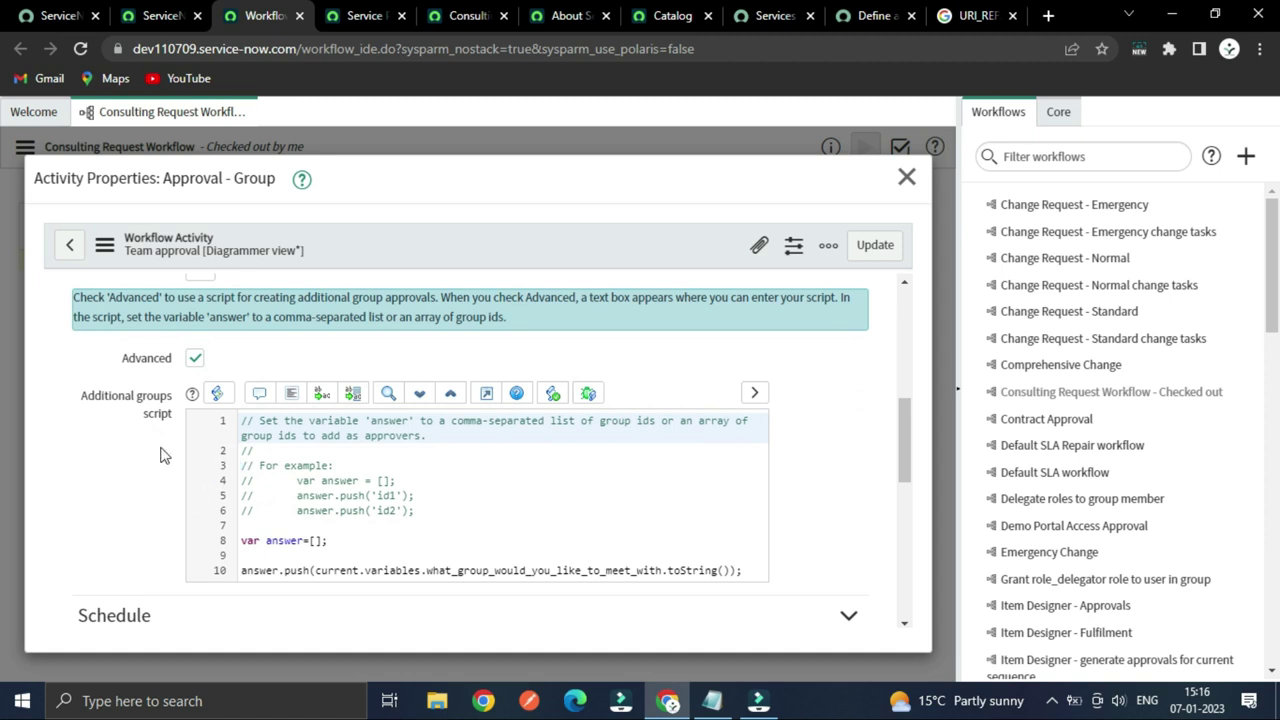
{"action": "left_click", "coordinate": [487, 393]}
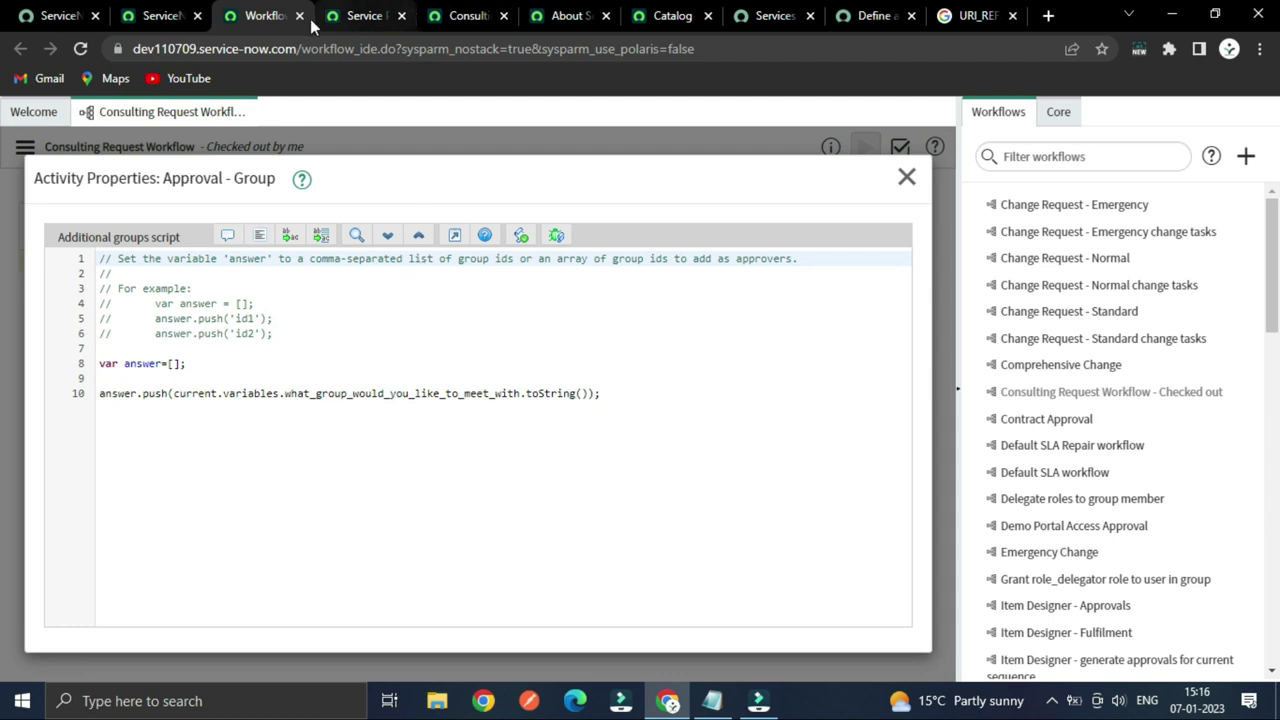
- On the Consulting Request form, highlight Scope App Dev Team in the What group would you like to meet with? field
{"action": "left_click", "coordinate": [355, 15]}
{"action": "left_click", "coordinate": [455, 14]}
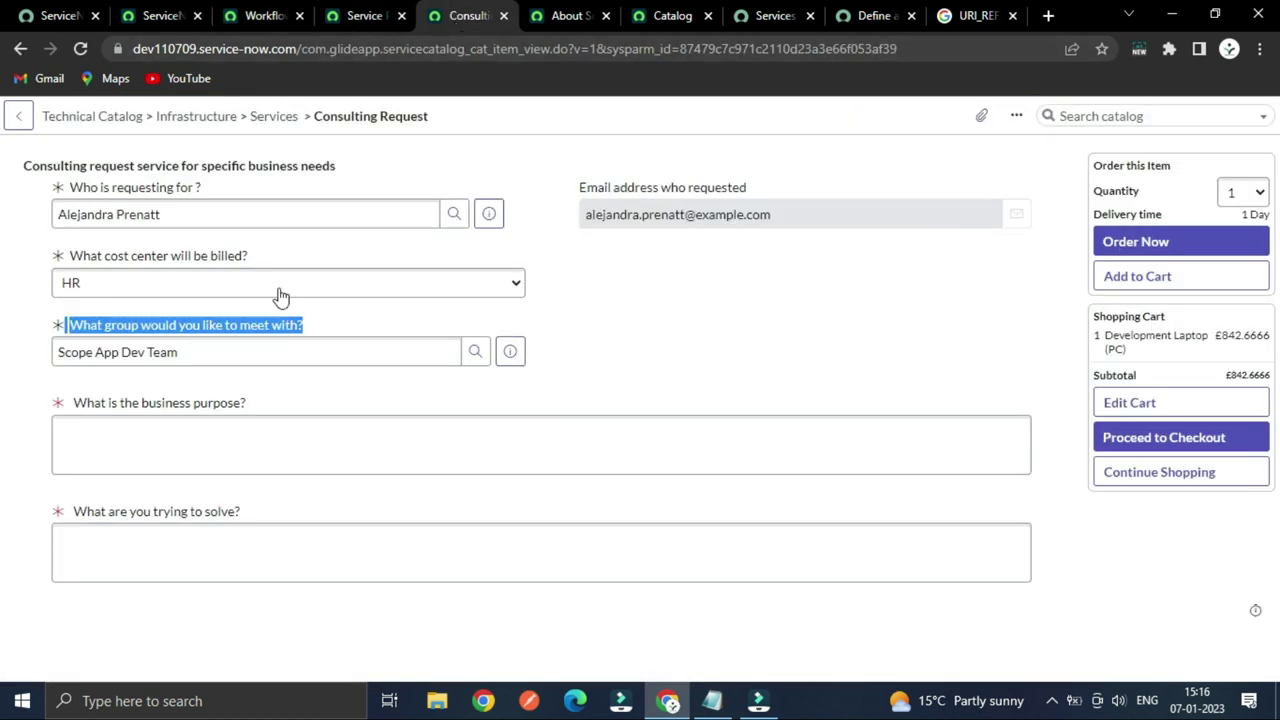
{"action": "left_click", "coordinate": [608, 322]}
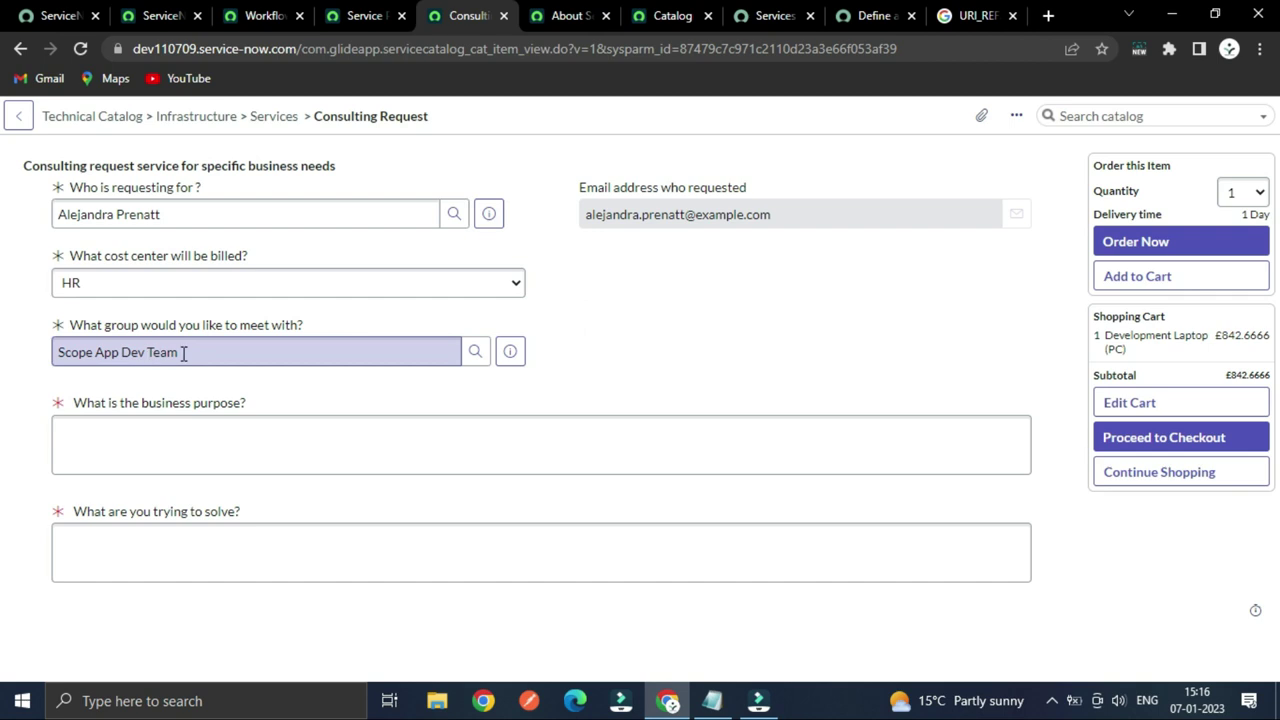
{"action": "left_click_drag", "start_coordinate": [229, 353], "coordinate": [58, 352]}
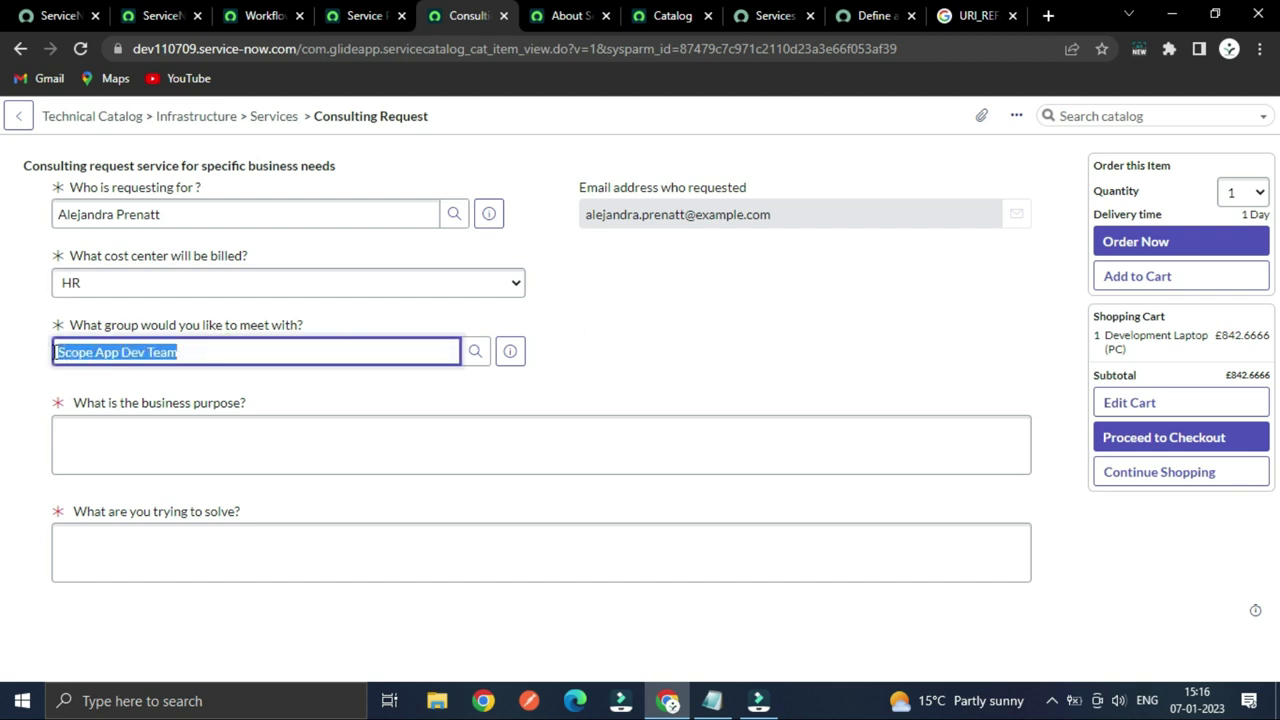
{"action": "left_click", "coordinate": [652, 337]}
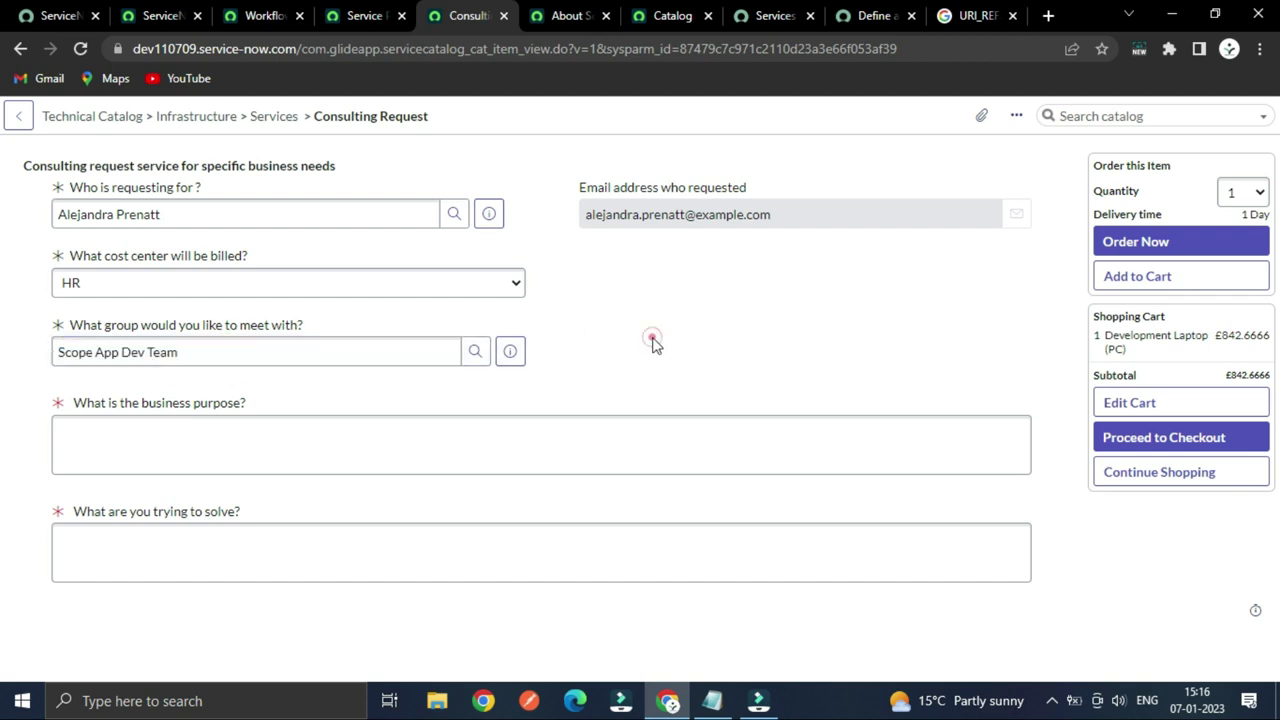
{"action": "left_click", "coordinate": [240, 355]}
{"action": "left_click_drag", "start_coordinate": [241, 354], "coordinate": [54, 352]}
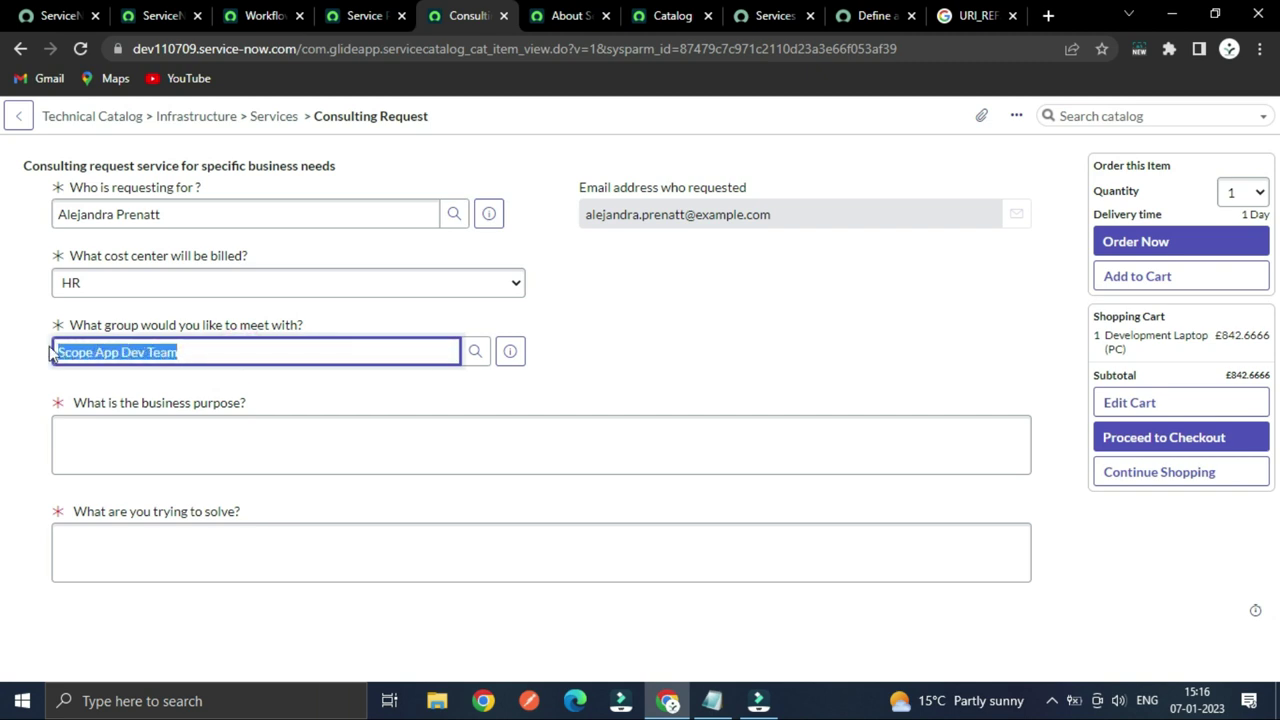
{"action": "left_click", "coordinate": [191, 349]}
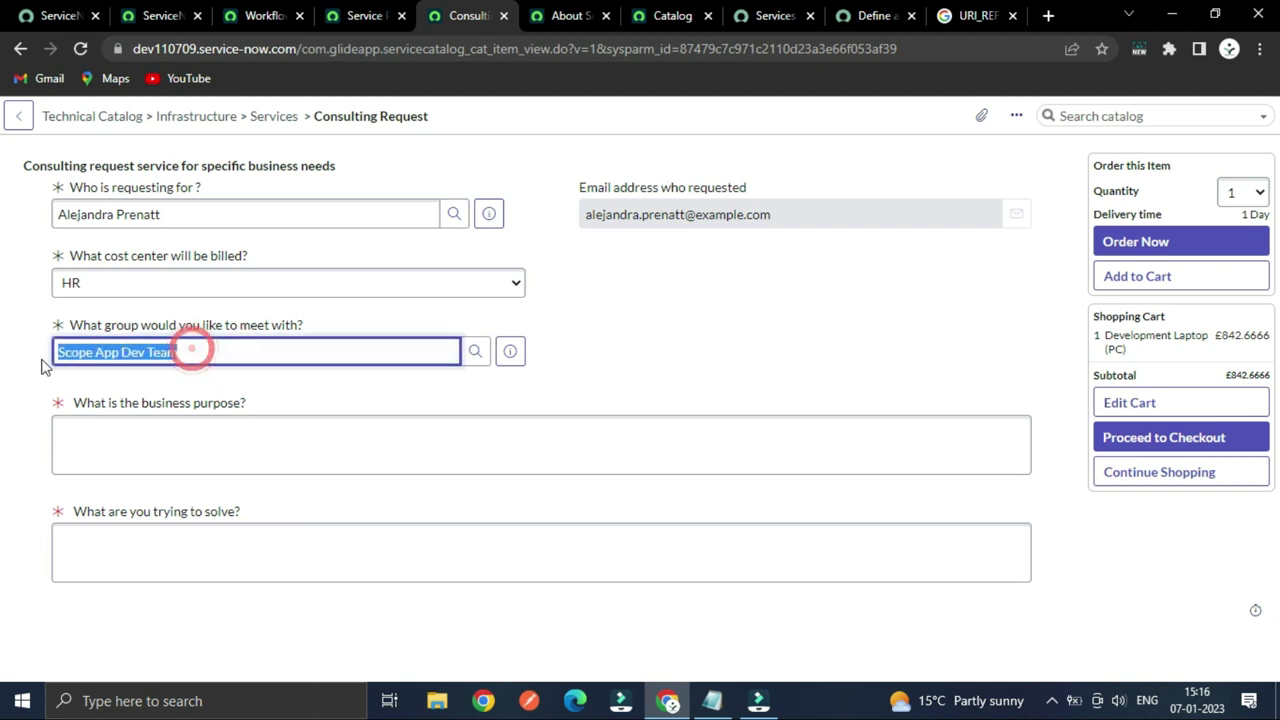
{"action": "left_click", "coordinate": [611, 286]}
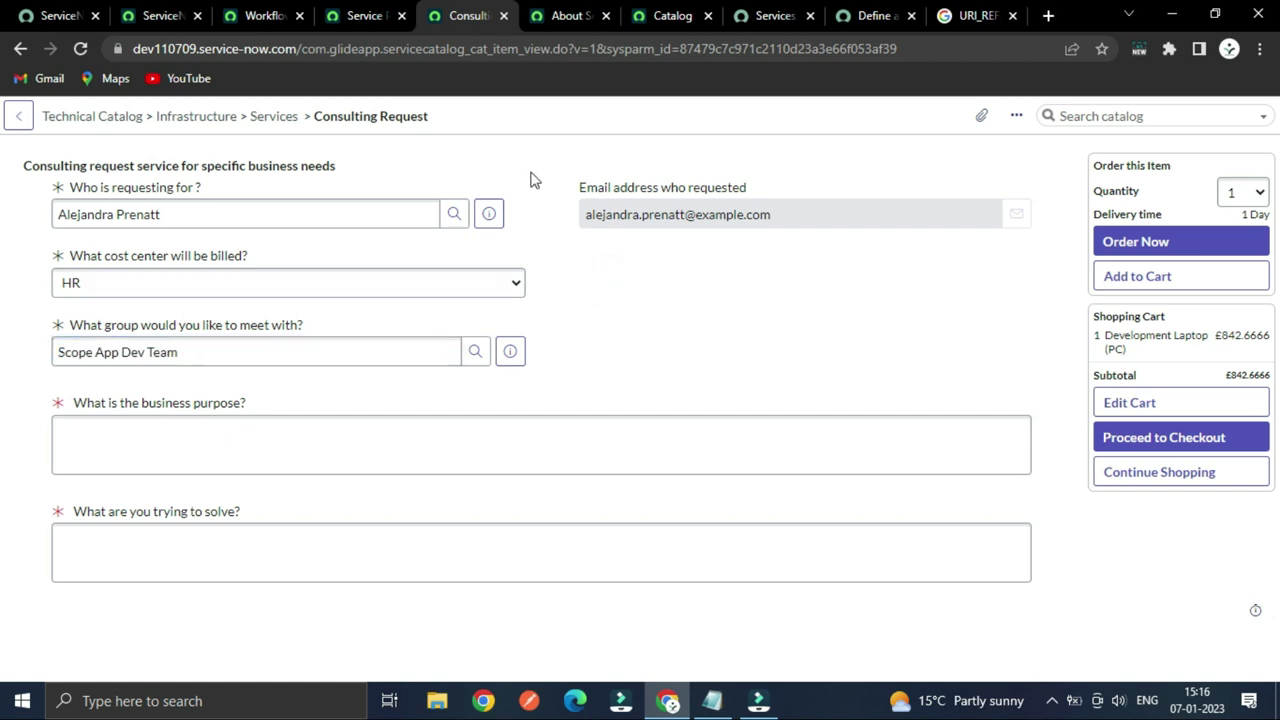
- Return to the workflow's Additional groups script and highlight the variable what_group_would_you_like_to_meet_with
{"action": "left_click", "coordinate": [565, 16]}
{"action": "left_click", "coordinate": [262, 16]}
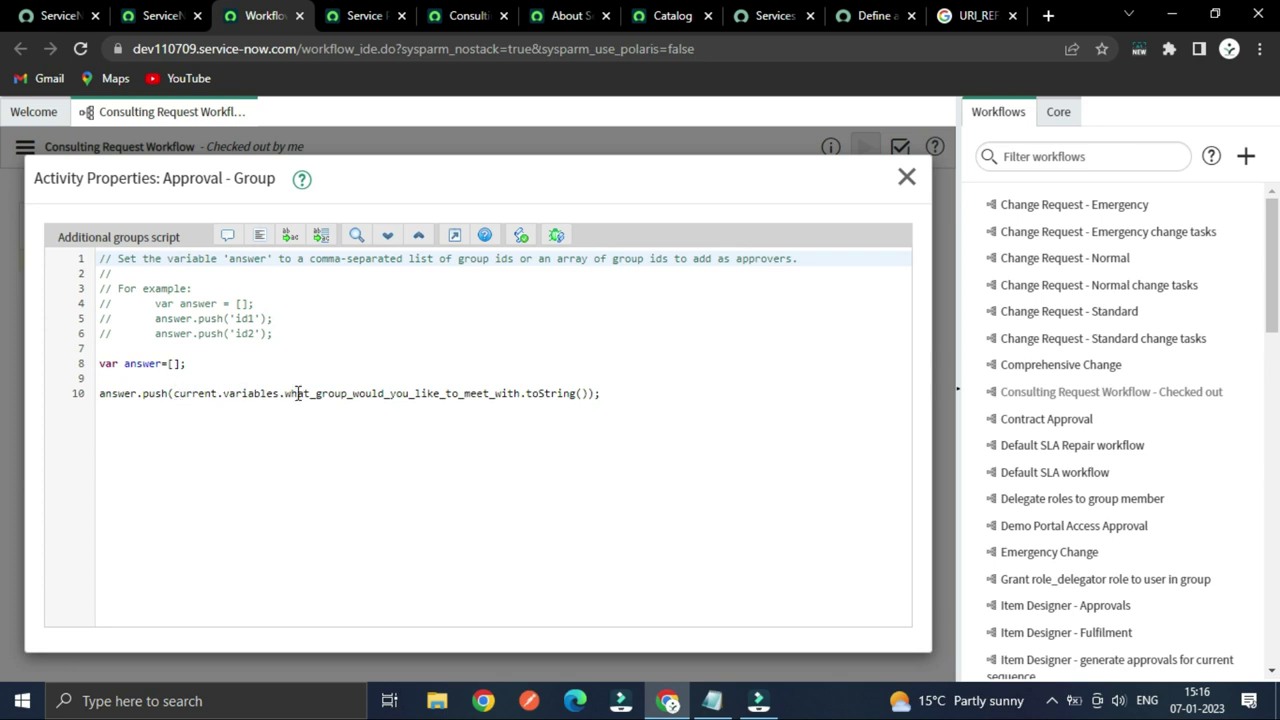
{"action": "left_click_drag", "start_coordinate": [285, 393], "coordinate": [519, 393]}
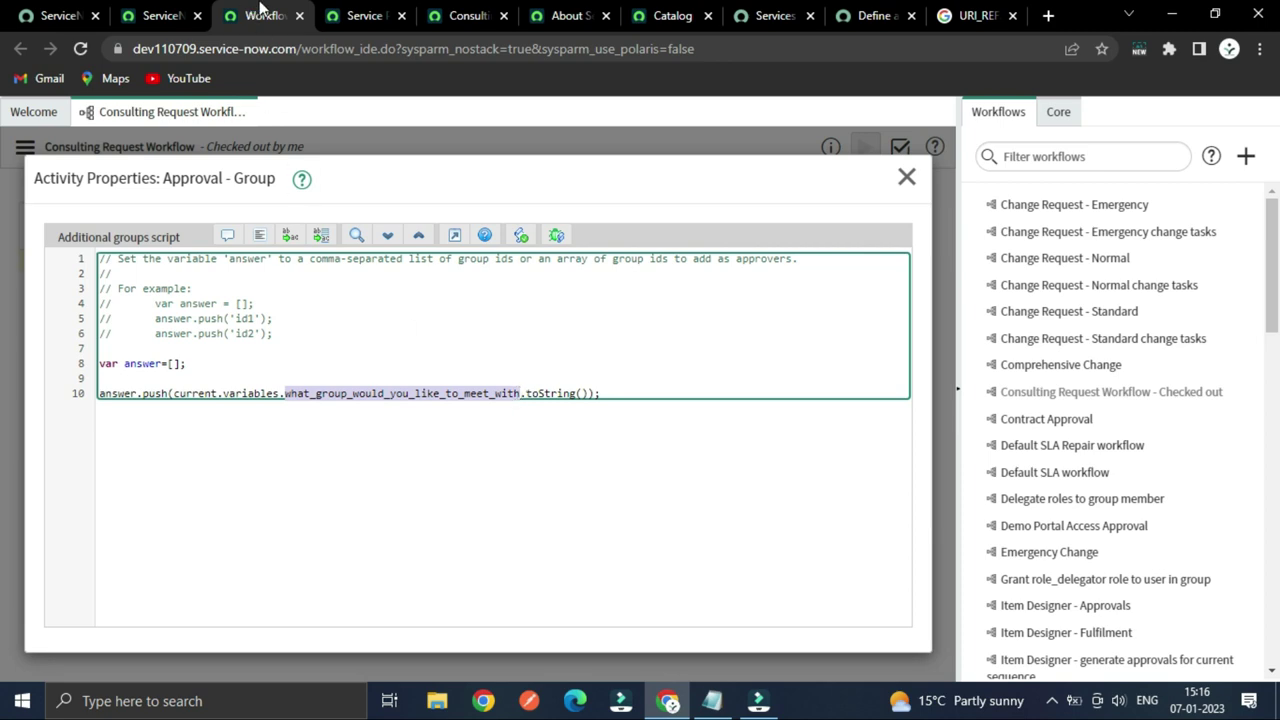
- Compare the script's group variable with the matching question on the Consulting Request form and return to the script
{"action": "left_click", "coordinate": [365, 16]}
{"action": "left_click", "coordinate": [465, 16]}
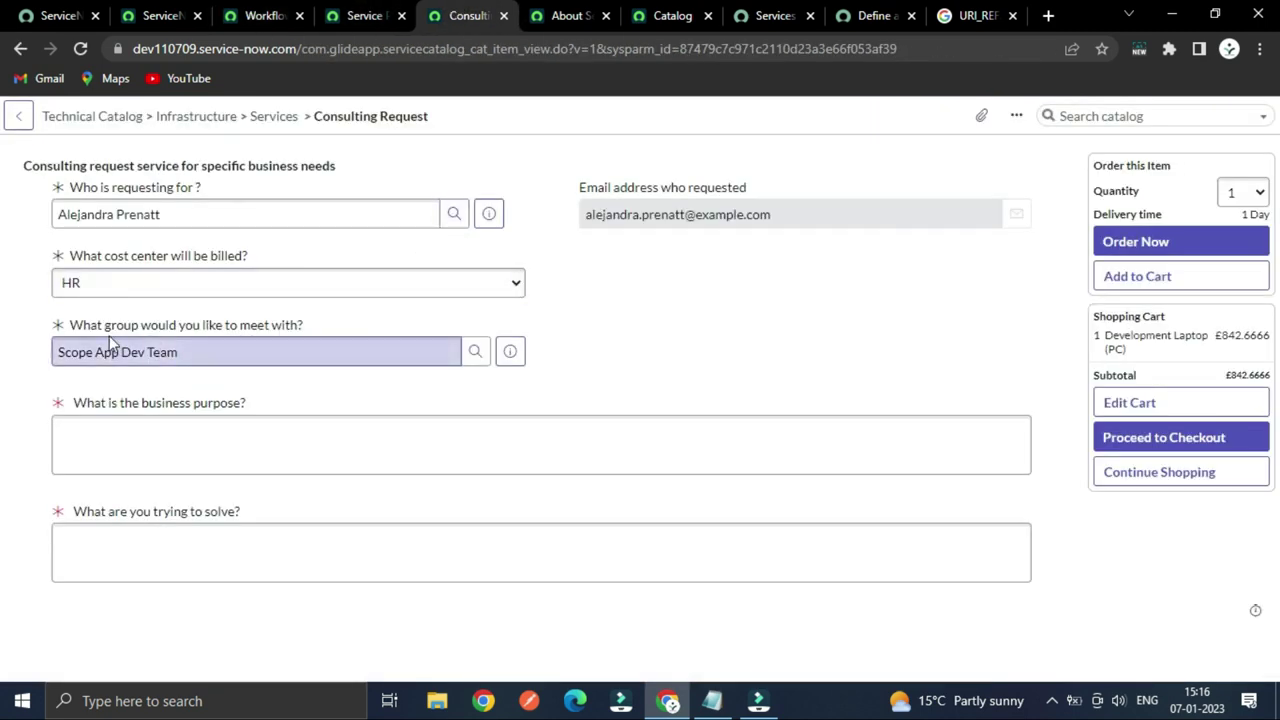
{"action": "left_click", "coordinate": [360, 23]}
{"action": "left_click", "coordinate": [266, 17]}
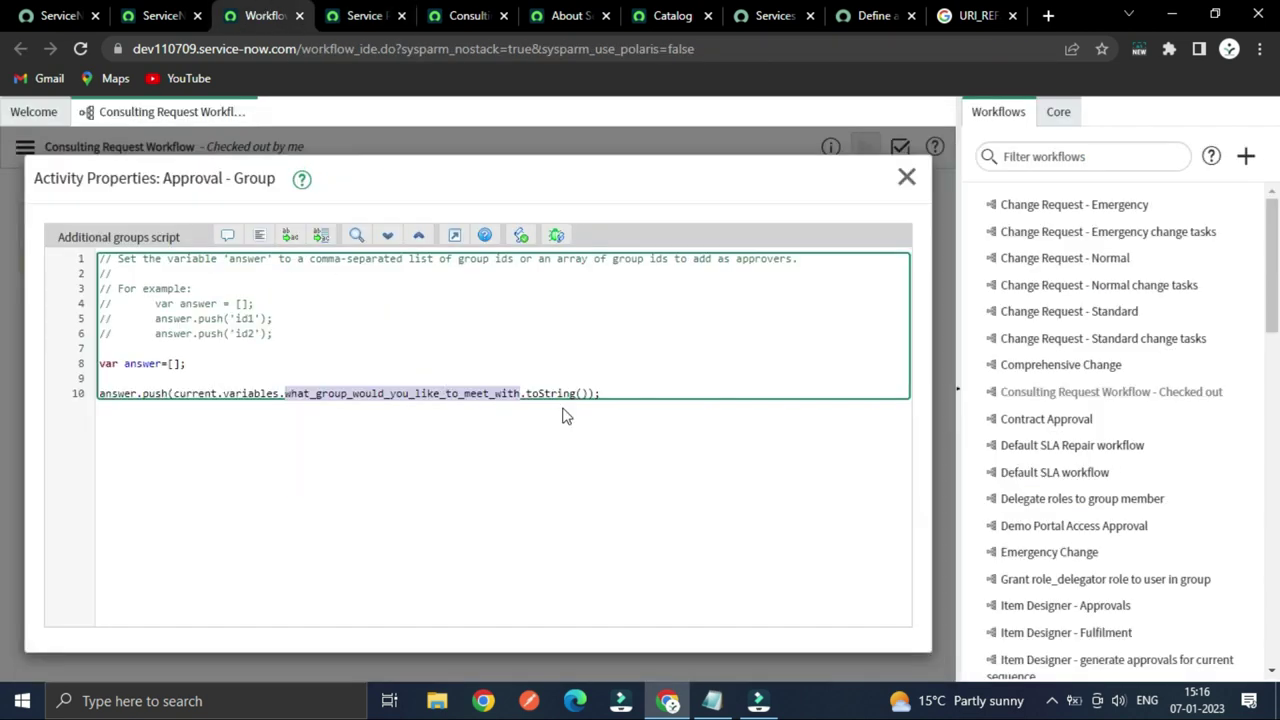
- Highlight the toString call in line 10 of the group script and exit the full-size editor
{"action": "left_click", "coordinate": [541, 441]}
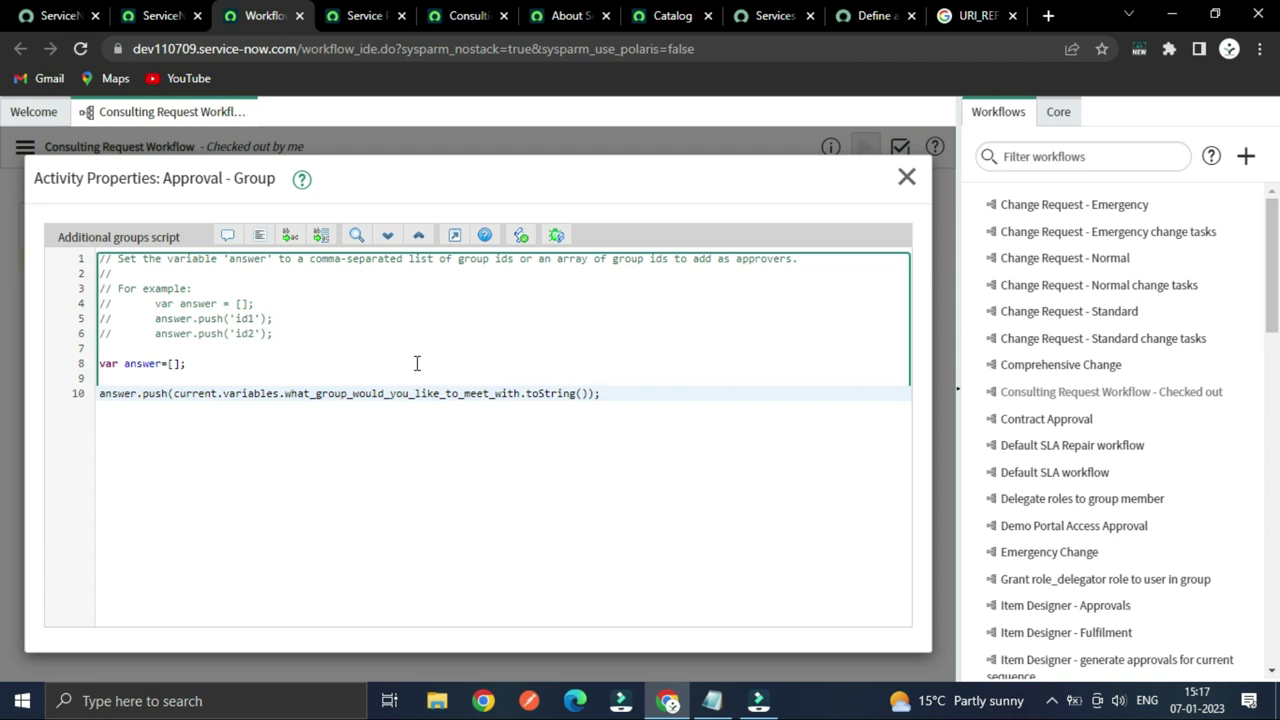
{"action": "double_click", "coordinate": [526, 393]}
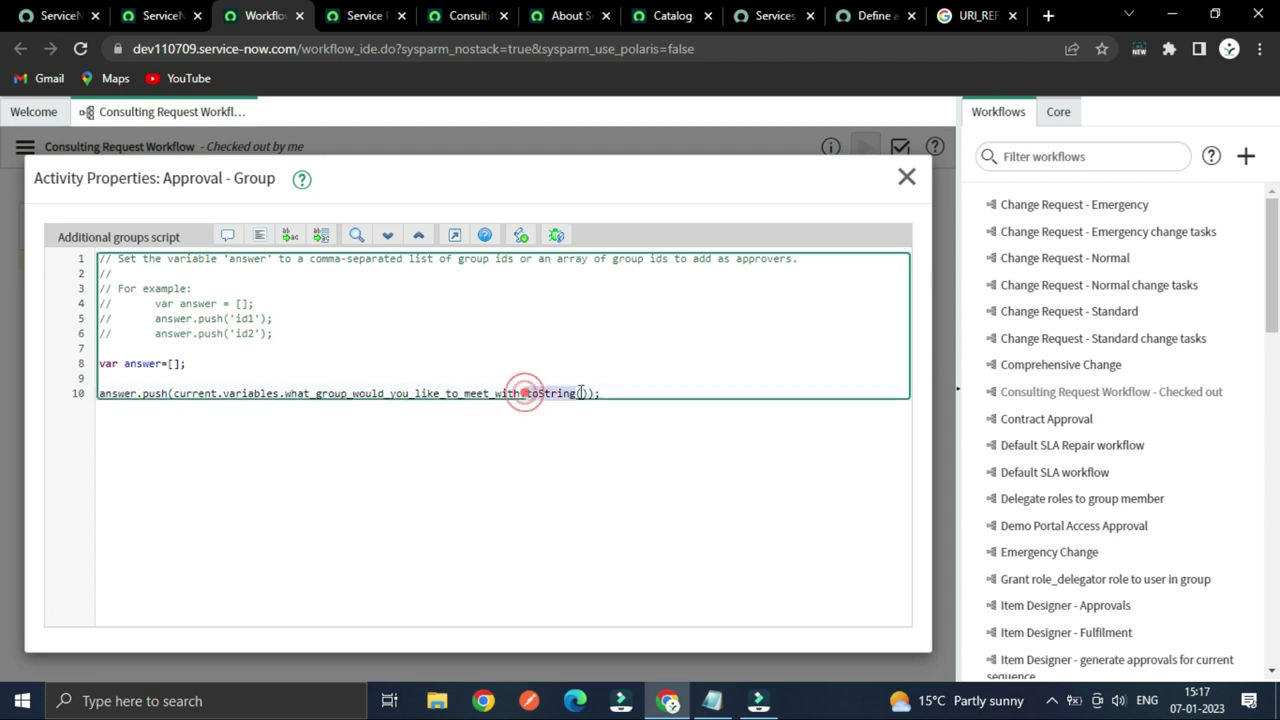
{"action": "left_click", "coordinate": [455, 236]}
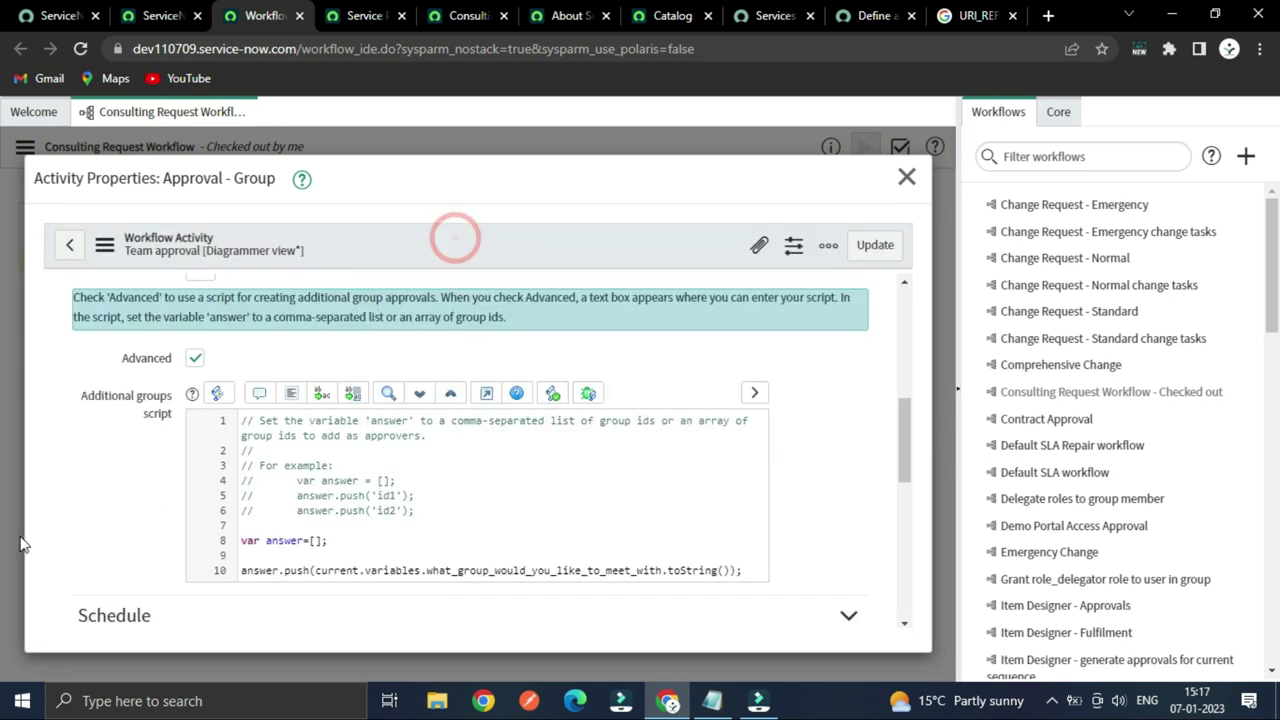
- Review the Schedule and Condition for approval settings of the Approval - Group activity against its additional groups script
{"action": "scroll", "coordinate": [110, 495], "scroll_direction": "down", "scroll_amount": 5}
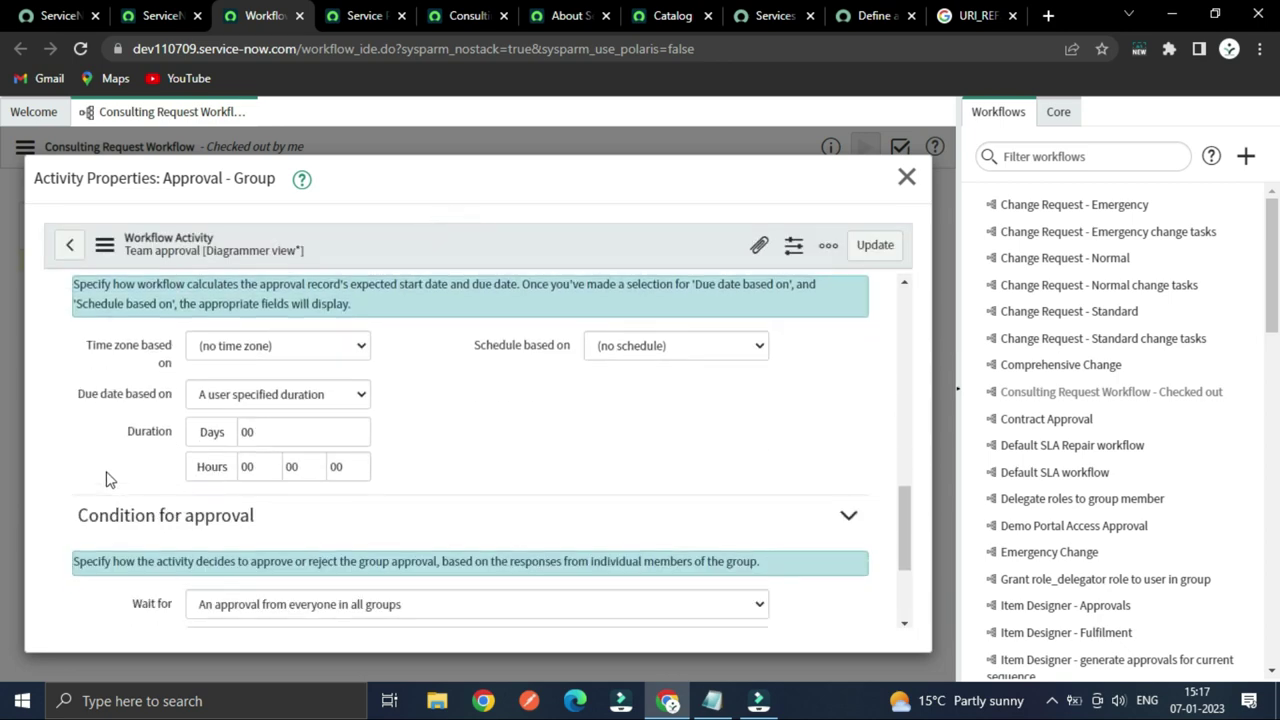
{"action": "scroll", "coordinate": [108, 474], "scroll_direction": "up", "scroll_amount": 2}
{"action": "scroll", "coordinate": [167, 450], "scroll_direction": "down", "scroll_amount": 2}
{"action": "scroll", "coordinate": [167, 453], "scroll_direction": "up", "scroll_amount": 1}
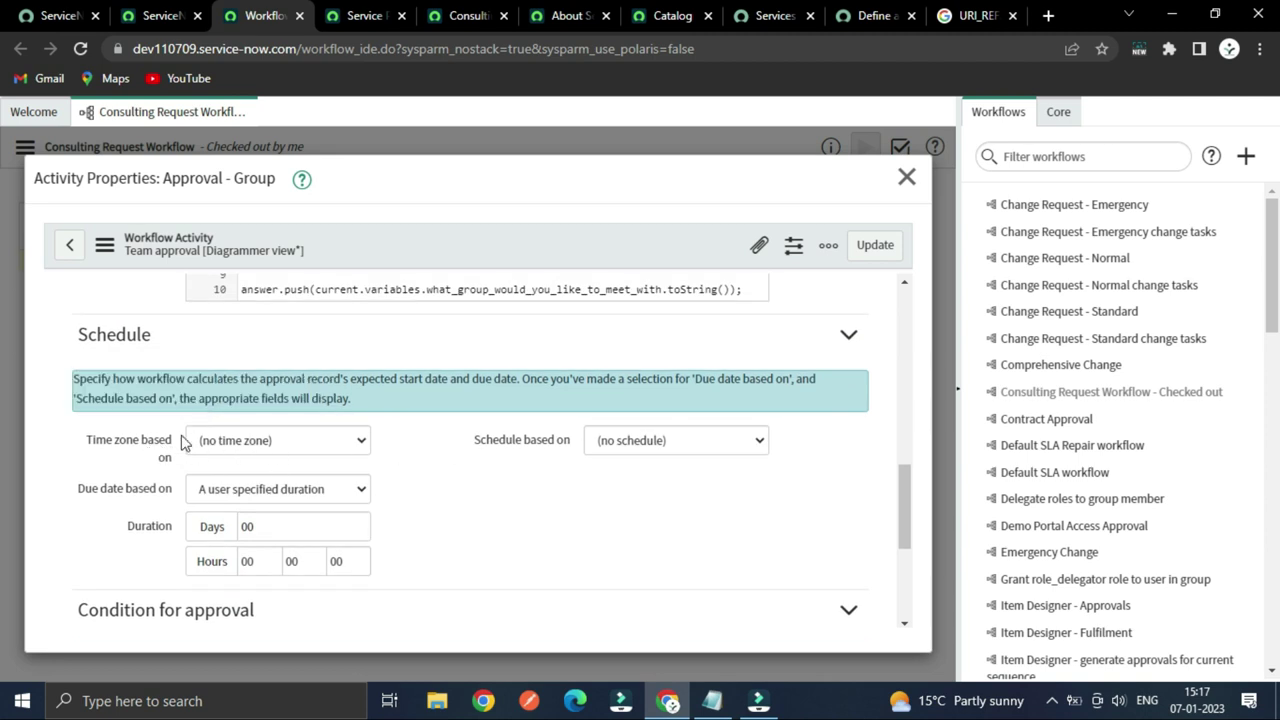
{"action": "scroll", "coordinate": [182, 440], "scroll_direction": "down", "scroll_amount": 1}
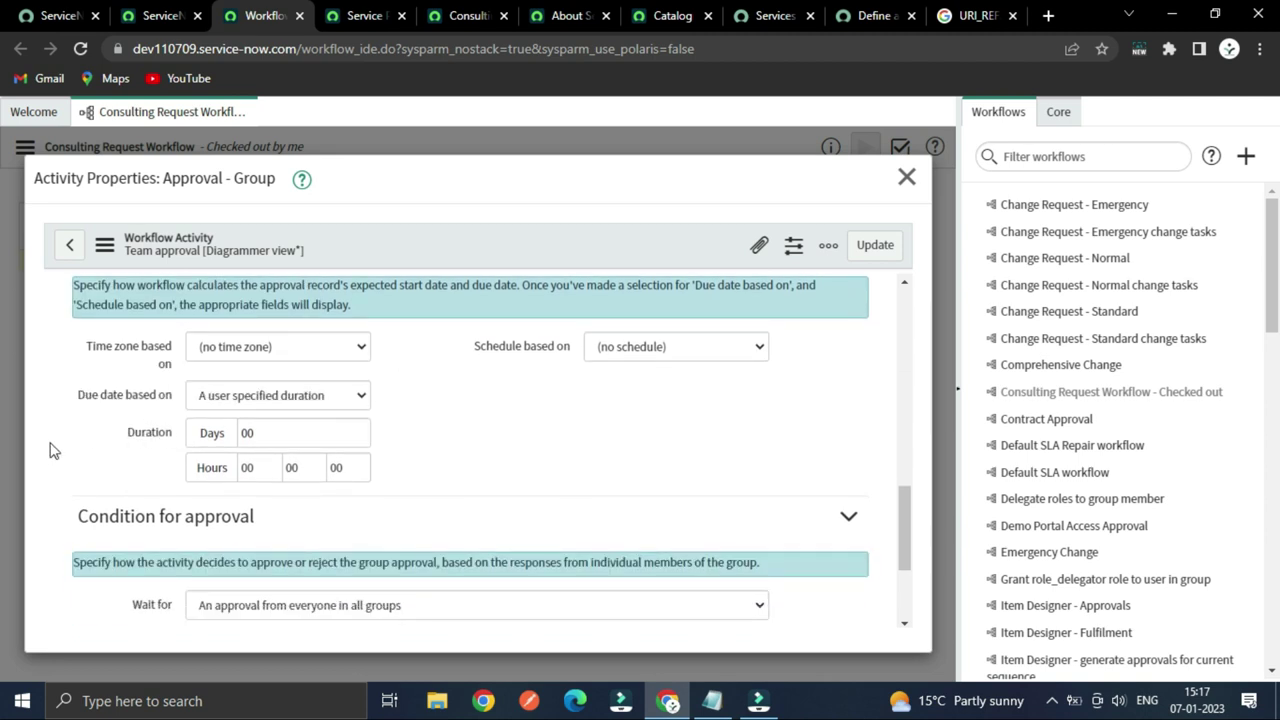
{"action": "scroll", "coordinate": [116, 427], "scroll_direction": "down", "scroll_amount": 2}
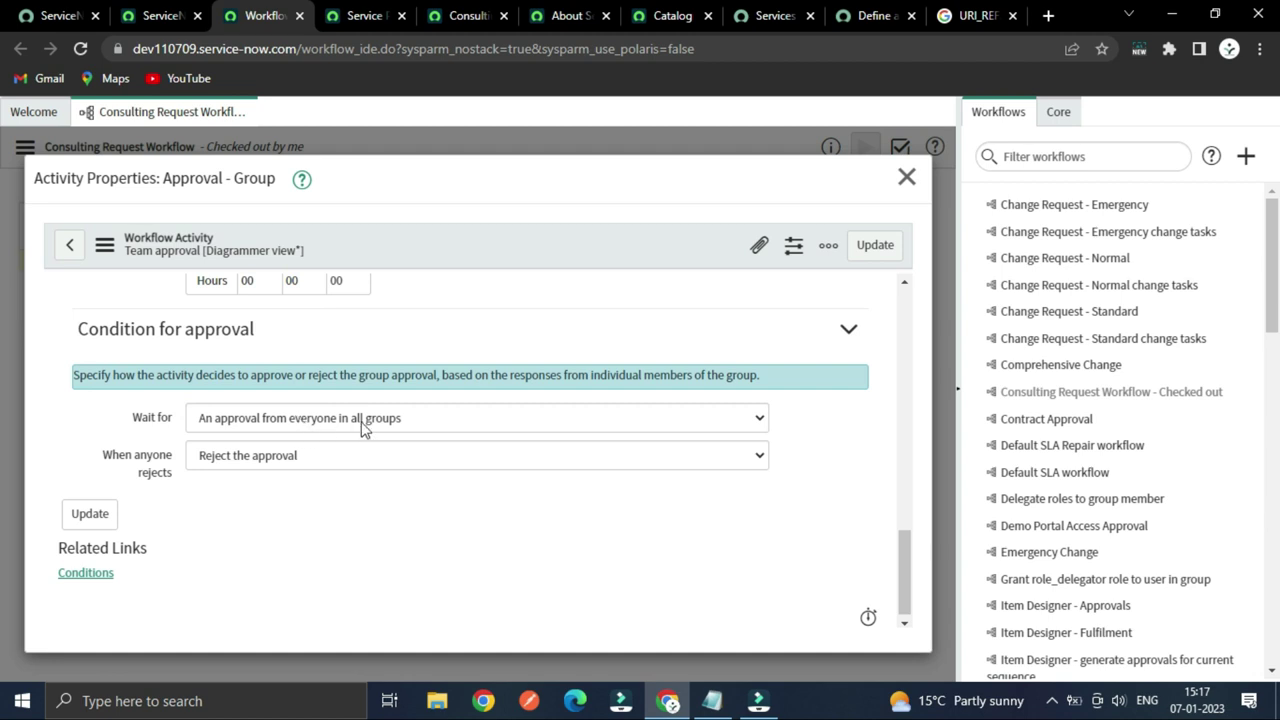
{"action": "scroll", "coordinate": [314, 457], "scroll_direction": "up", "scroll_amount": 5}
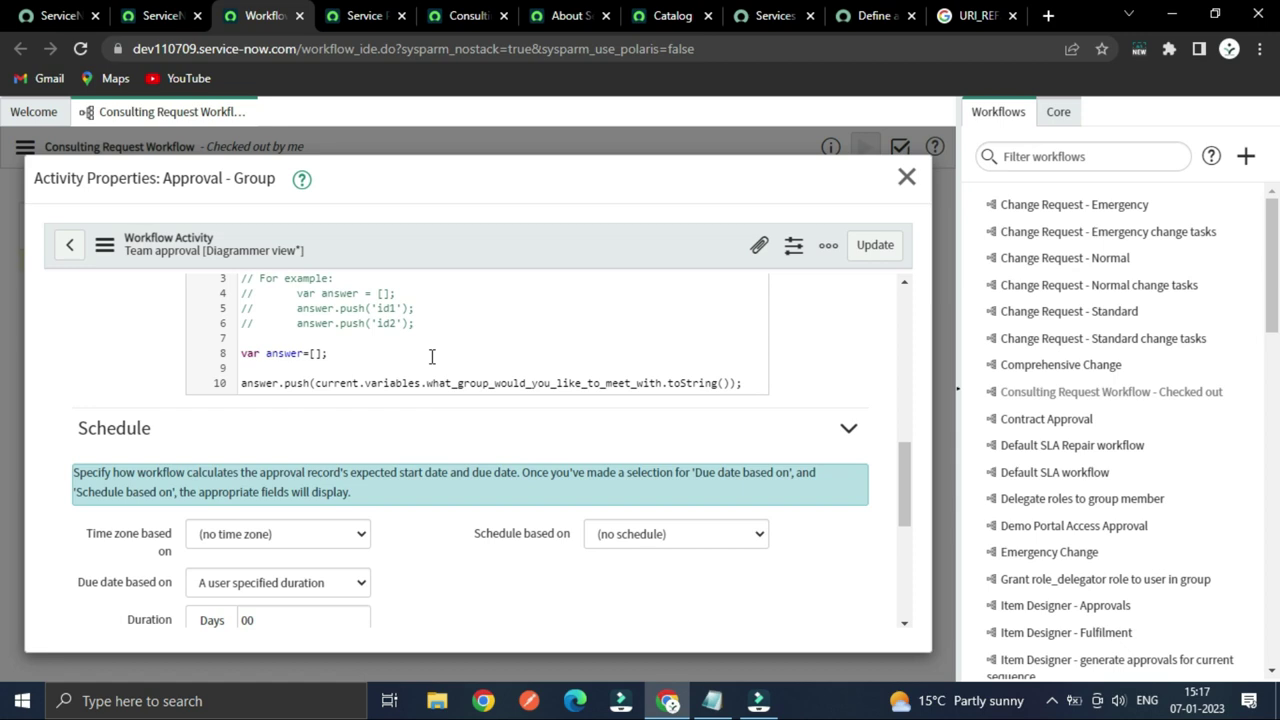
{"action": "scroll", "coordinate": [405, 383], "scroll_direction": "down", "scroll_amount": 5}
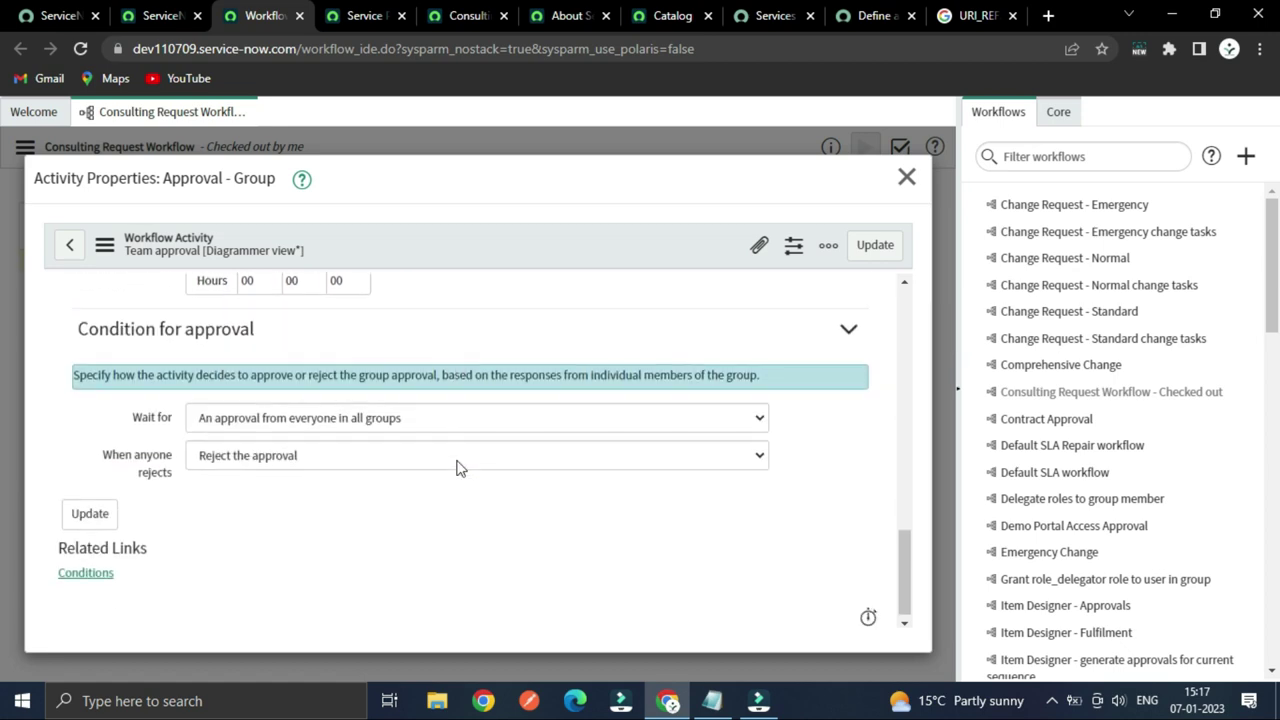
{"action": "scroll", "coordinate": [430, 502], "scroll_direction": "up", "scroll_amount": 3}
{"action": "scroll", "coordinate": [431, 500], "scroll_direction": "down", "scroll_amount": 3}
{"action": "scroll", "coordinate": [300, 471], "scroll_direction": "up", "scroll_amount": 2}
{"action": "scroll", "coordinate": [424, 455], "scroll_direction": "down", "scroll_amount": 1}
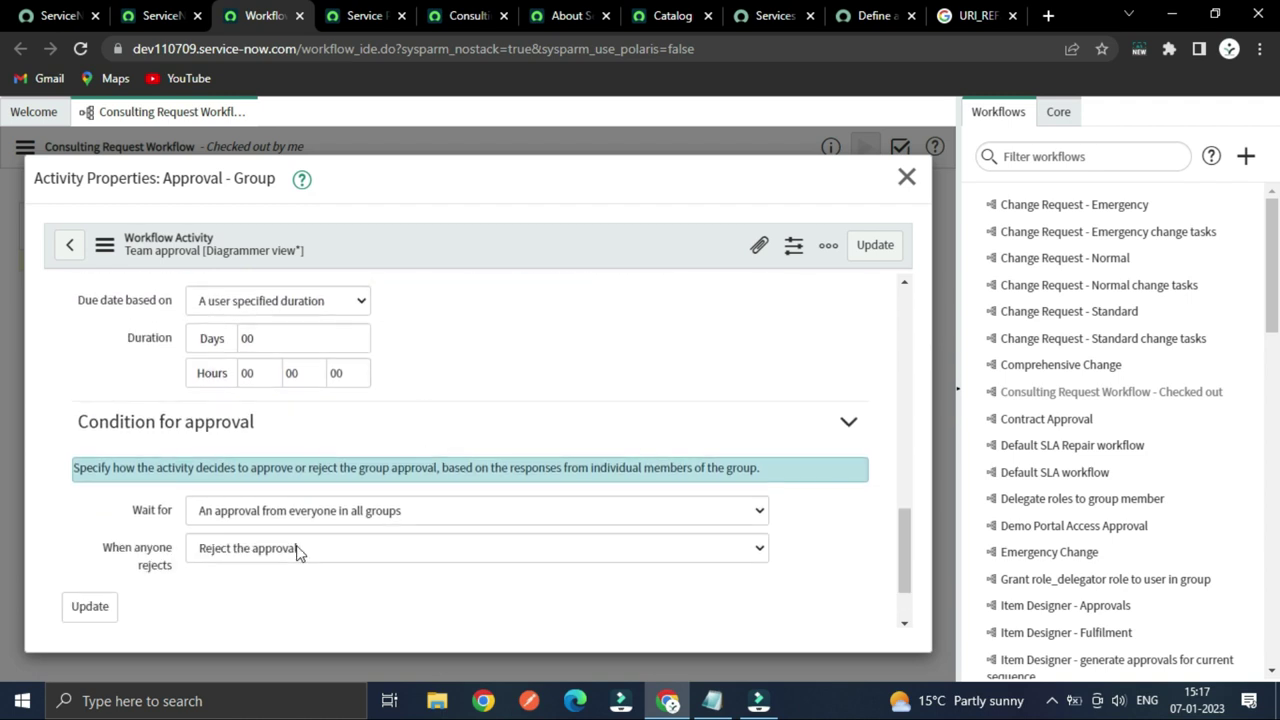
{"action": "scroll", "coordinate": [297, 551], "scroll_direction": "down", "scroll_amount": 1}
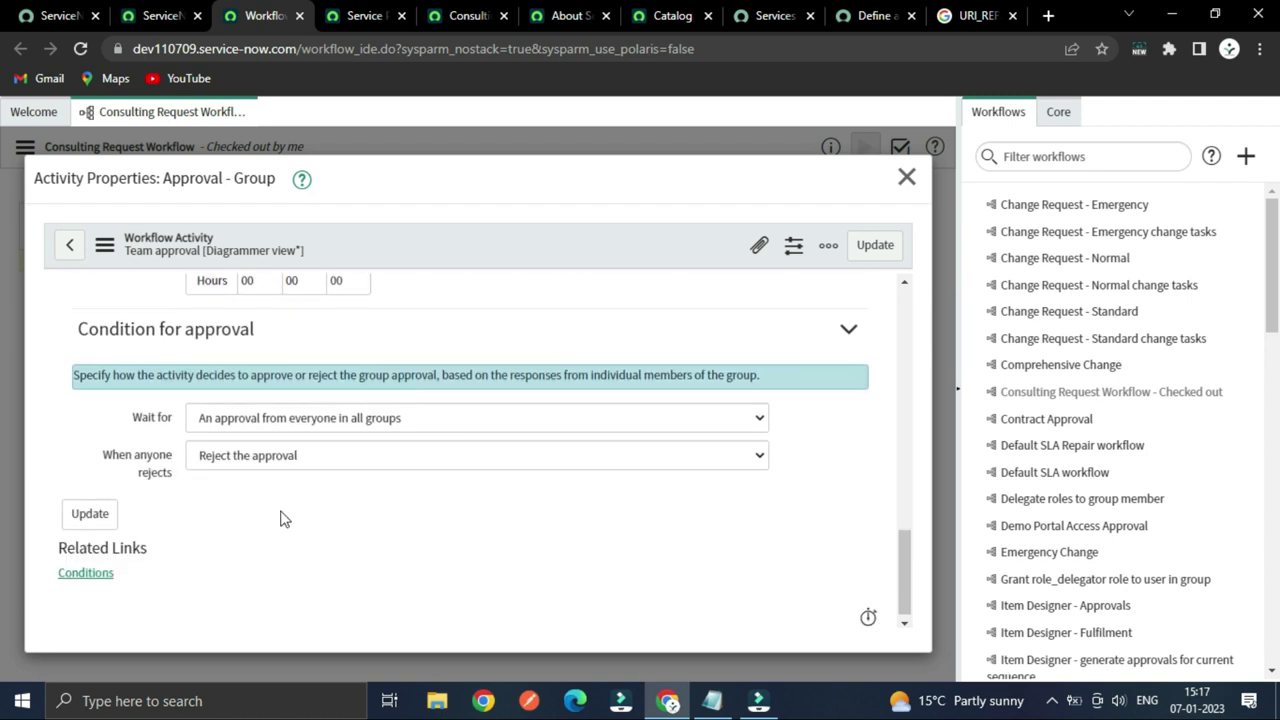
- Inspect the Wait for and When anyone rejects options of the Approval - Group activity without changing them, and close its properties
{"action": "left_click", "coordinate": [425, 419]}
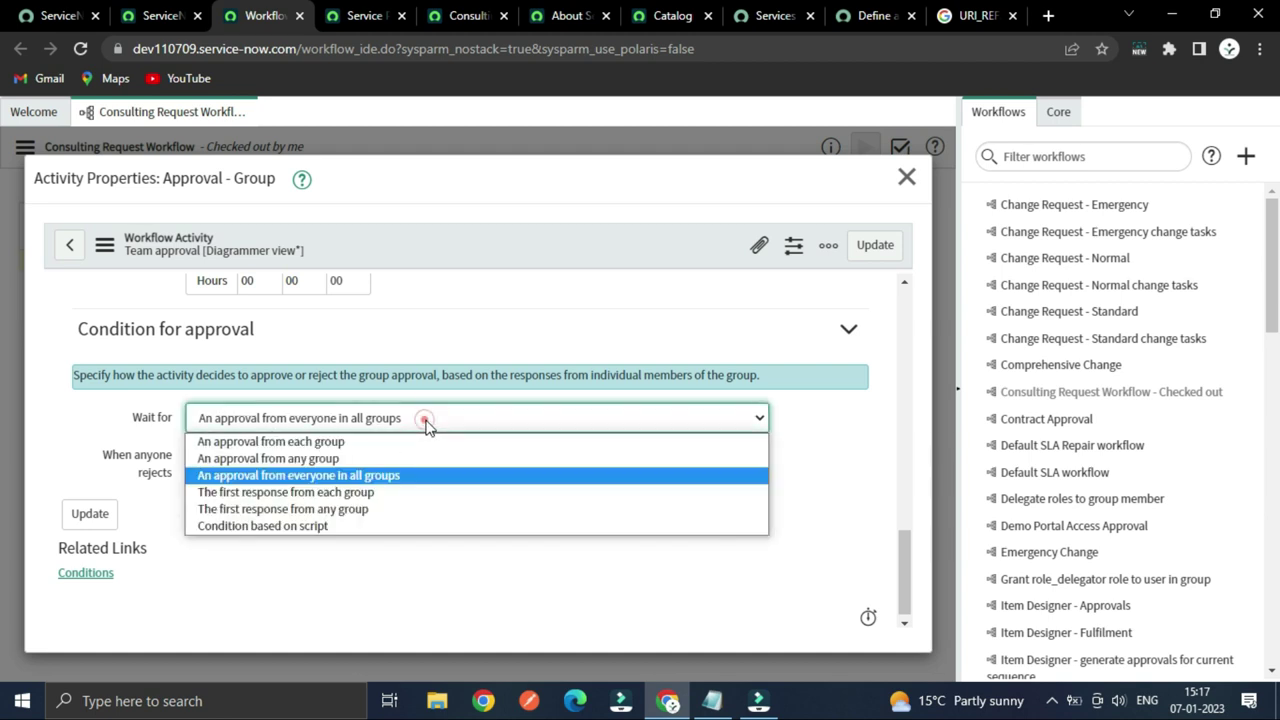
{"action": "left_click", "coordinate": [261, 480]}
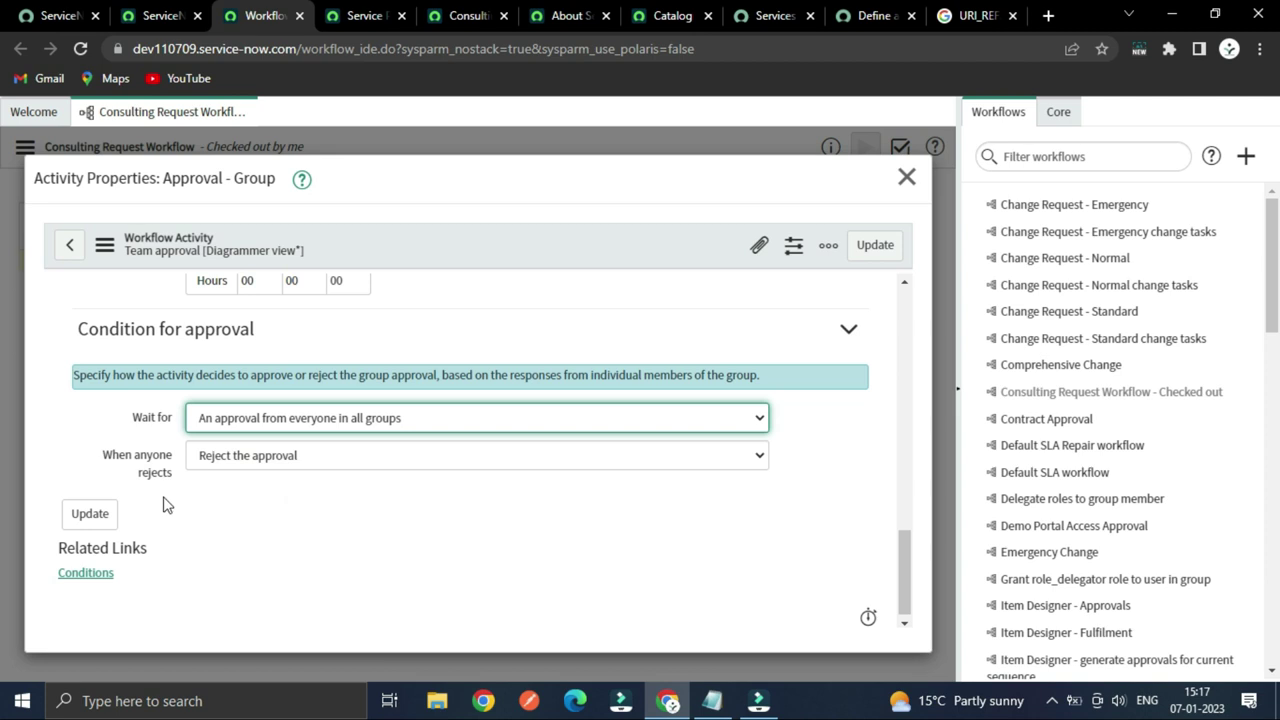
{"action": "left_click", "coordinate": [295, 456]}
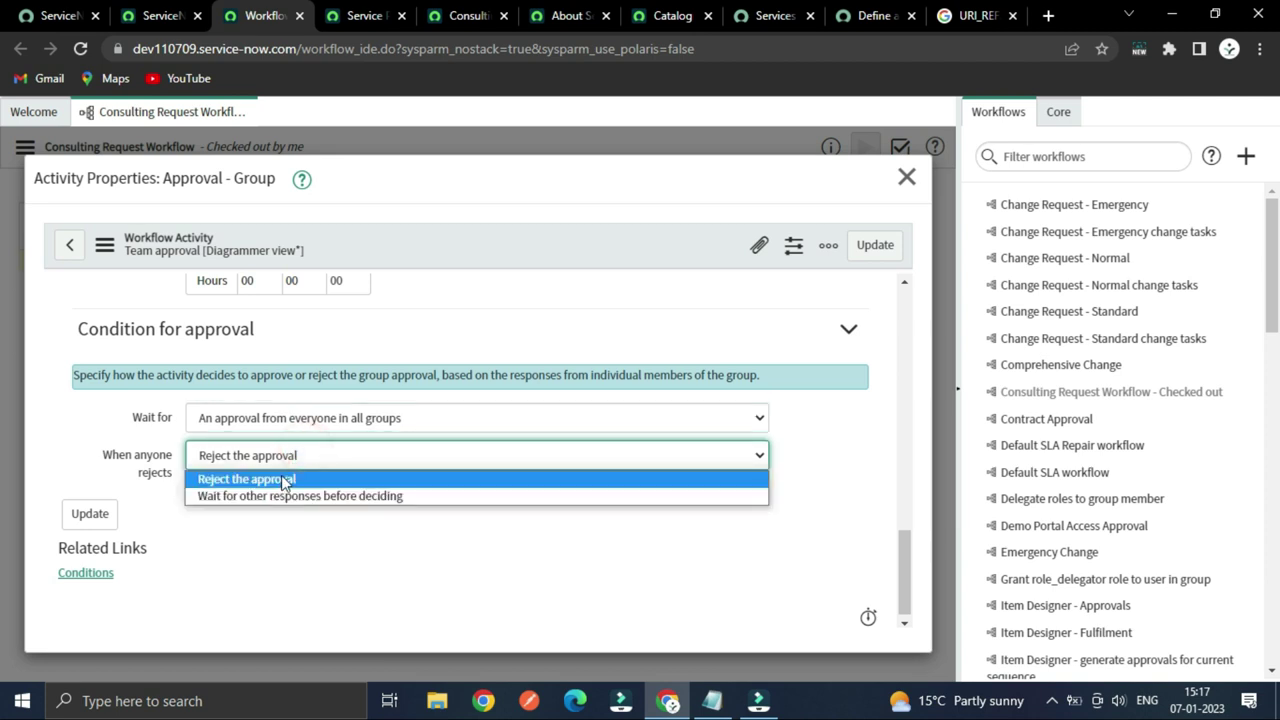
{"action": "left_click", "coordinate": [312, 455]}
{"action": "left_click", "coordinate": [307, 455]}
{"action": "left_click", "coordinate": [272, 481]}
{"action": "left_click", "coordinate": [285, 460]}
{"action": "left_click", "coordinate": [408, 470]}
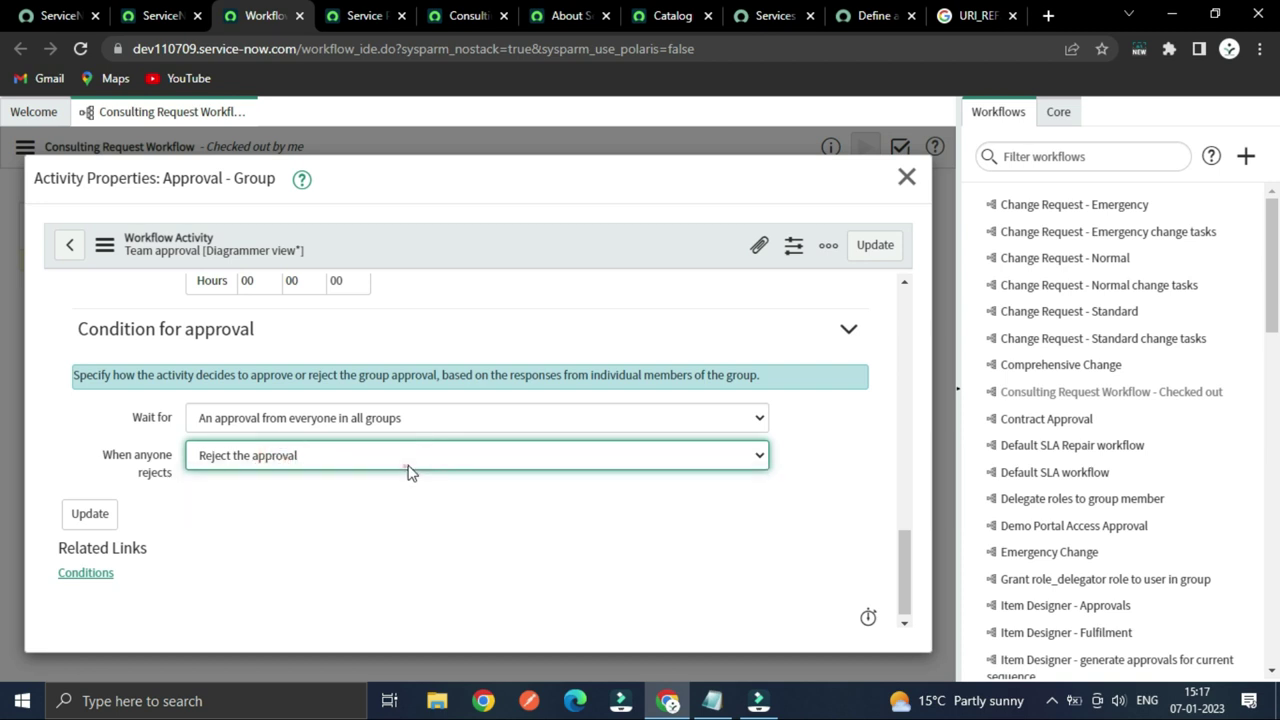
{"action": "left_click", "coordinate": [907, 177]}
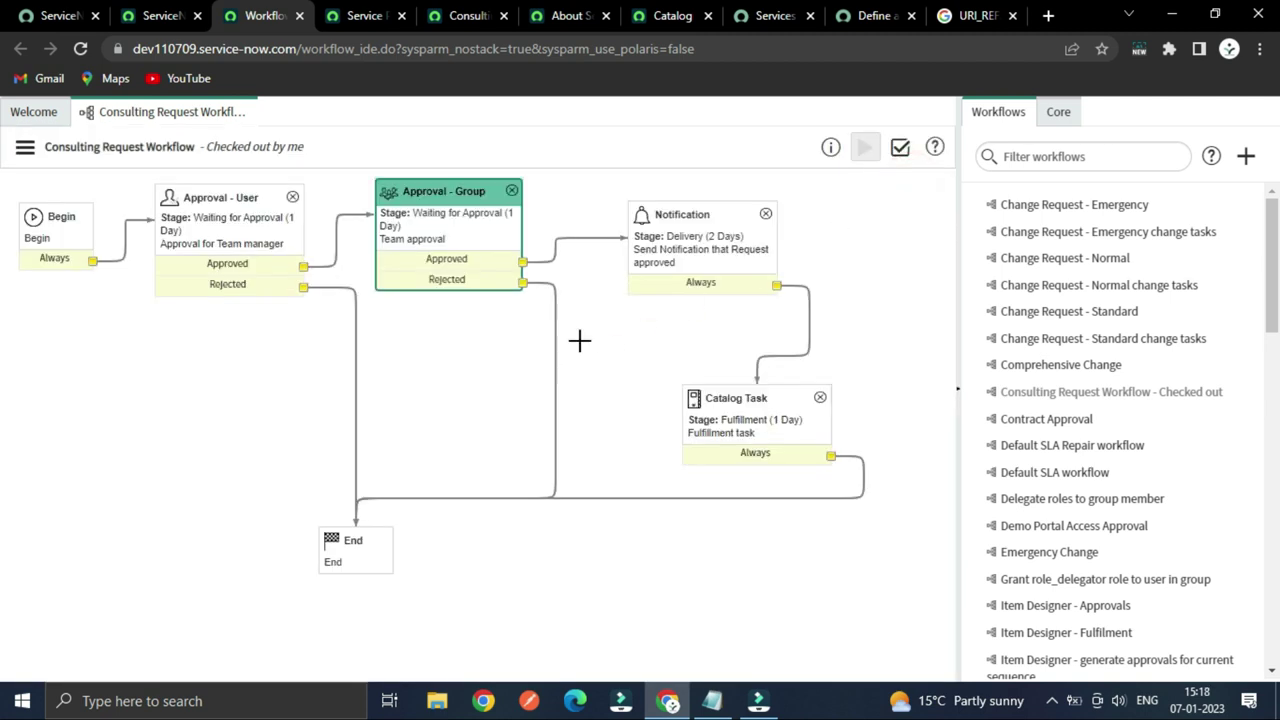
- Open the Notification activity's properties and review its name, stage and the recipient script under Addressee(s)
{"action": "left_click", "coordinate": [695, 232]}
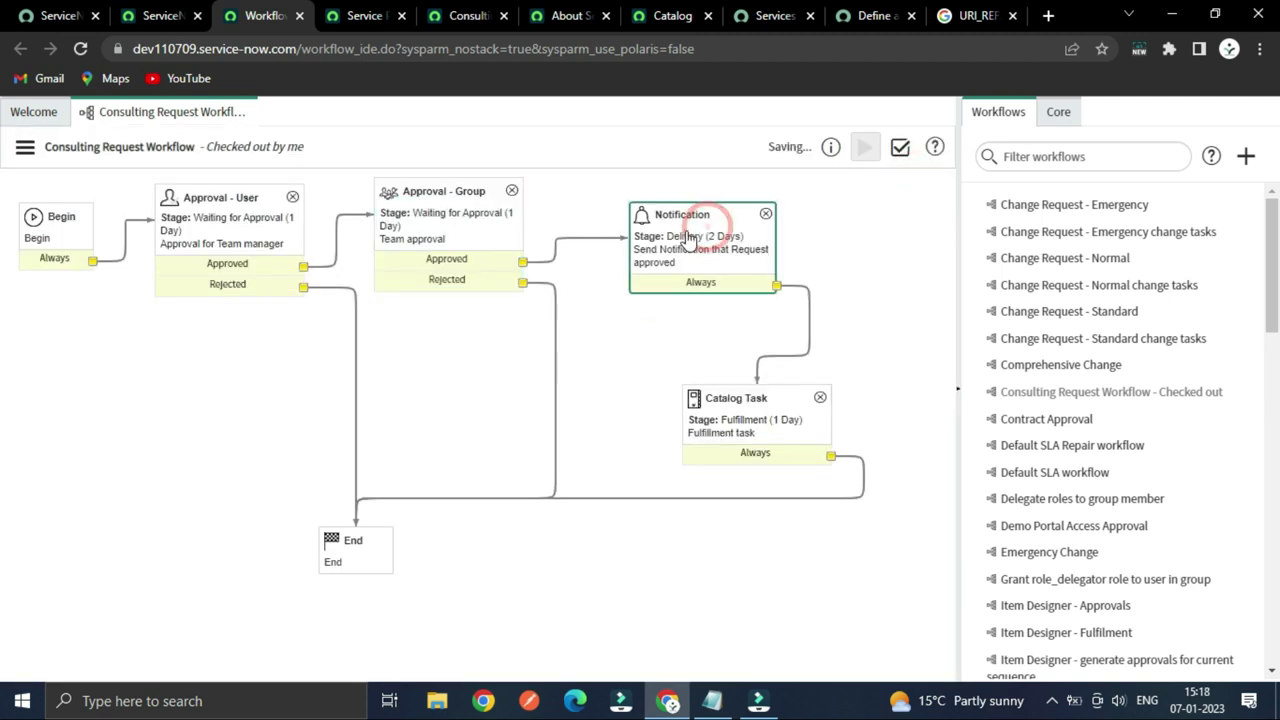
{"action": "double_click", "coordinate": [687, 238]}
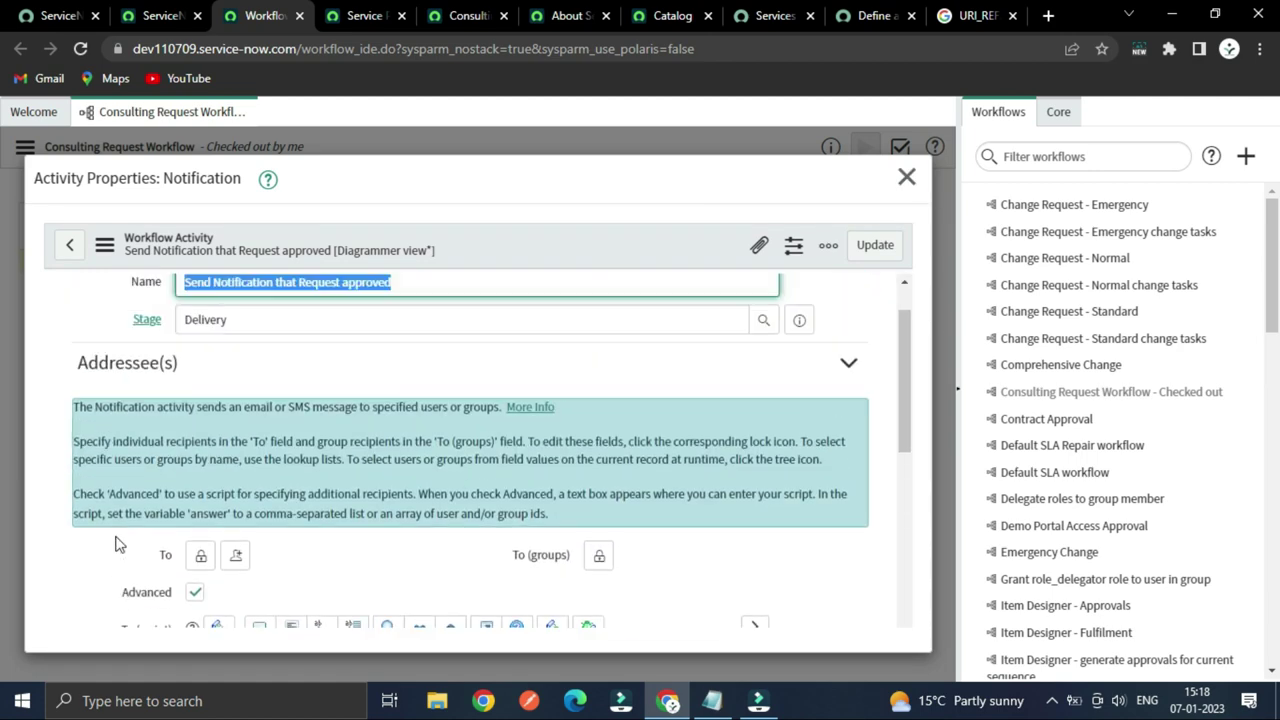
{"action": "scroll", "coordinate": [120, 532], "scroll_direction": "down", "scroll_amount": 2}
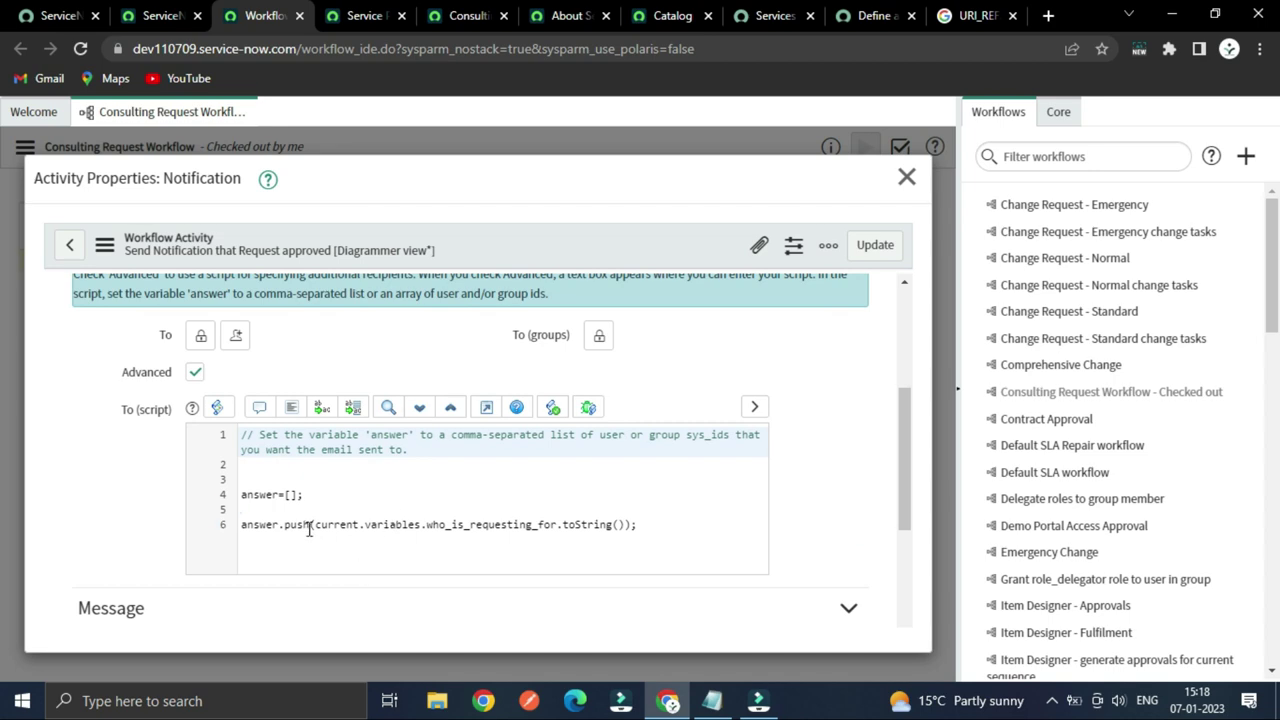
{"action": "scroll", "coordinate": [310, 530], "scroll_direction": "up", "scroll_amount": 3}
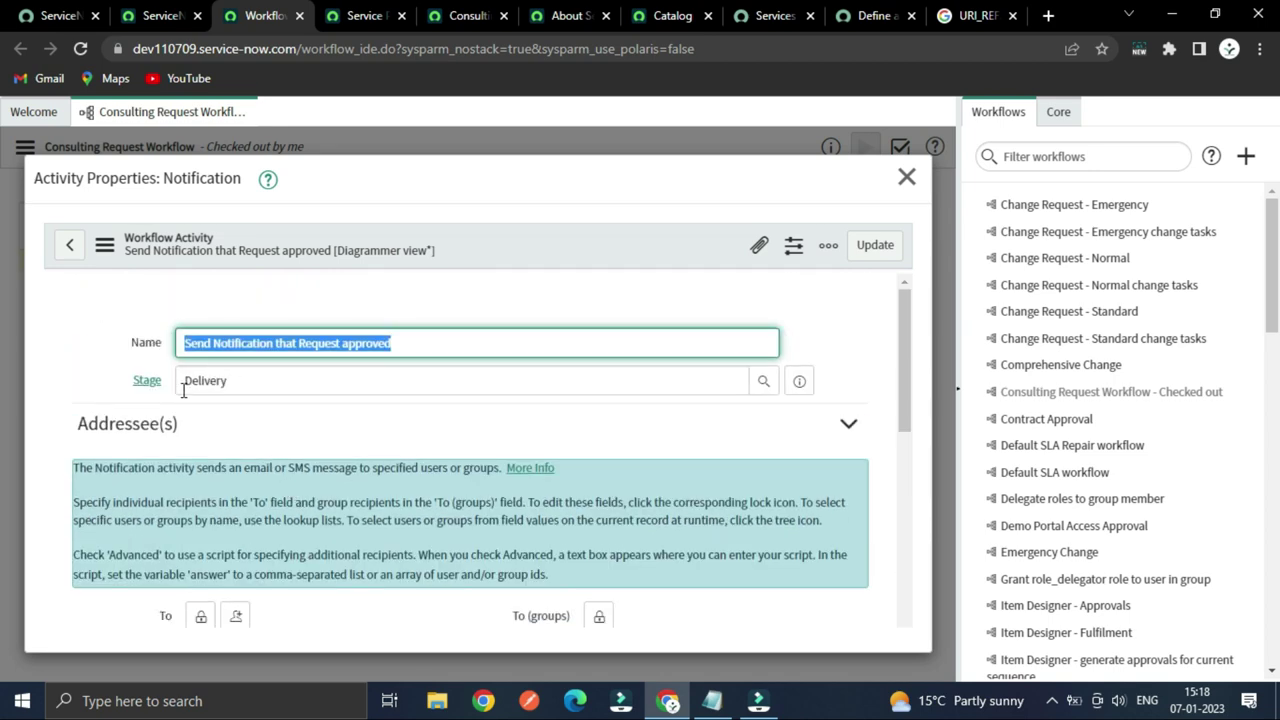
{"action": "left_click", "coordinate": [256, 405]}
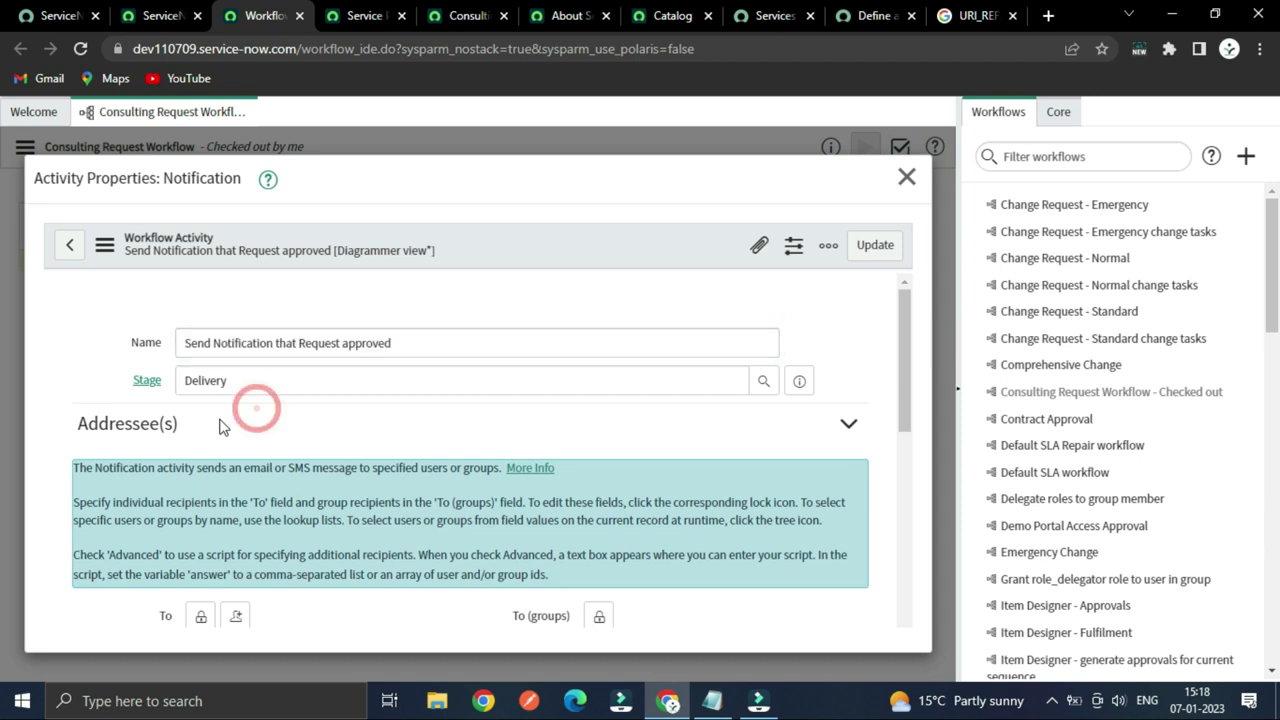
{"action": "scroll", "coordinate": [127, 516], "scroll_direction": "down", "scroll_amount": 3}
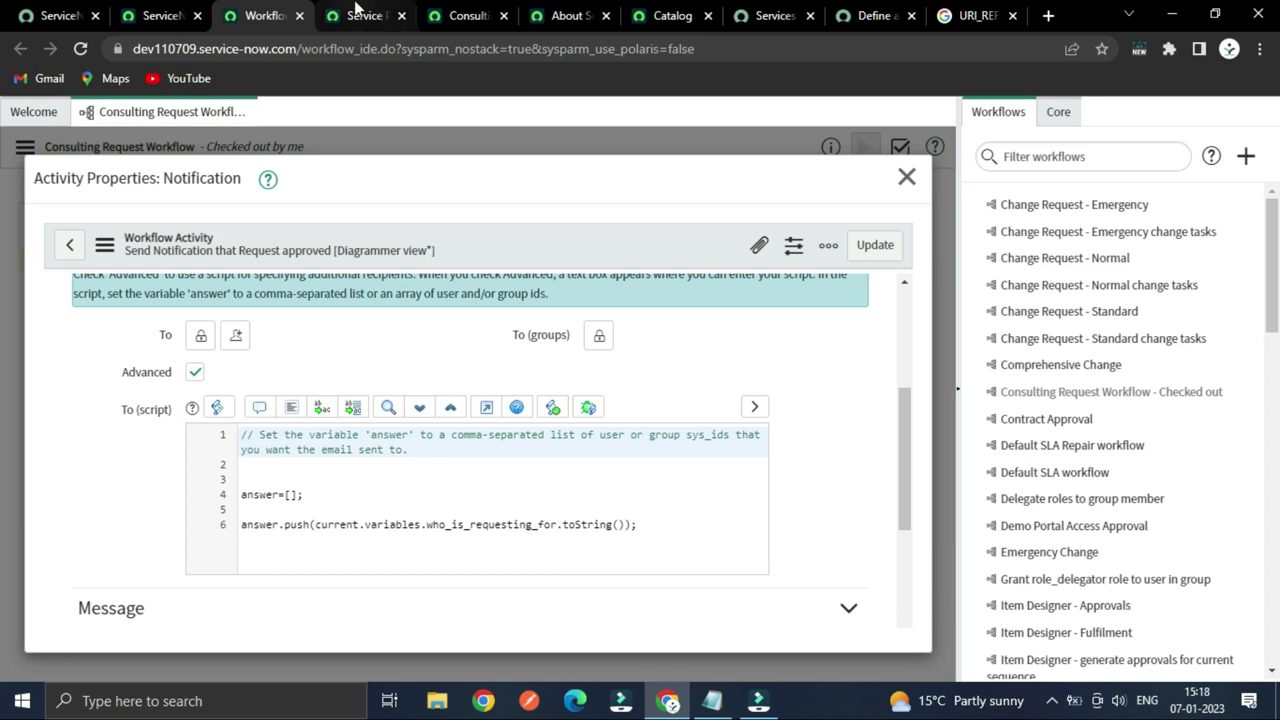
- Compare the notification script's who_is_requesting_for variable with the matching question on the Consulting Request form and return to the workflow
{"action": "left_click", "coordinate": [370, 15]}
{"action": "left_click", "coordinate": [462, 16]}
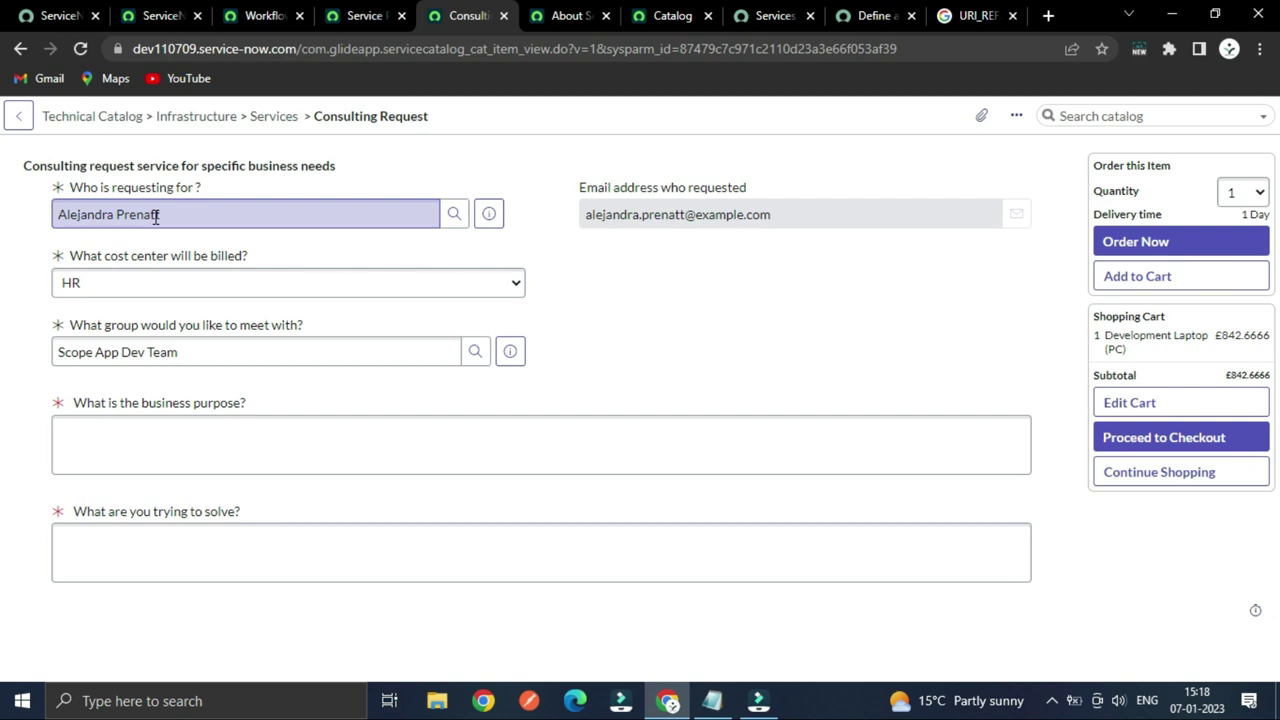
{"action": "left_click", "coordinate": [370, 15]}
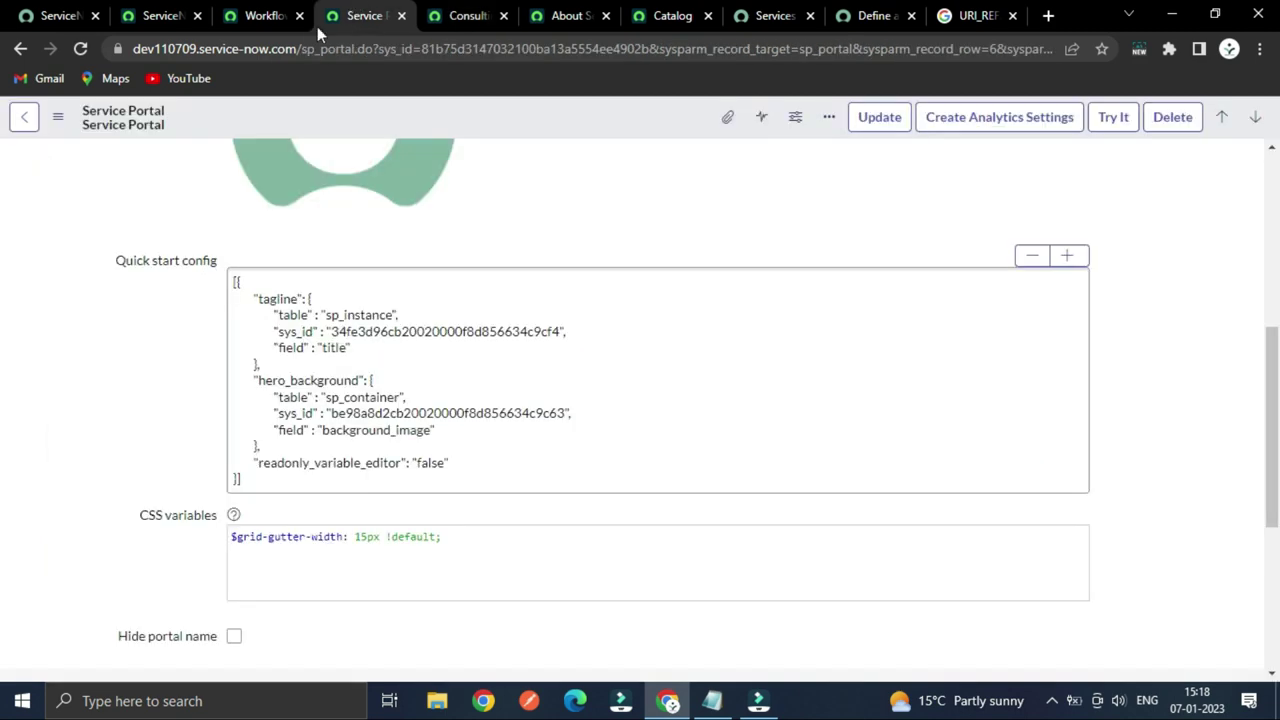
{"action": "left_click", "coordinate": [265, 15]}
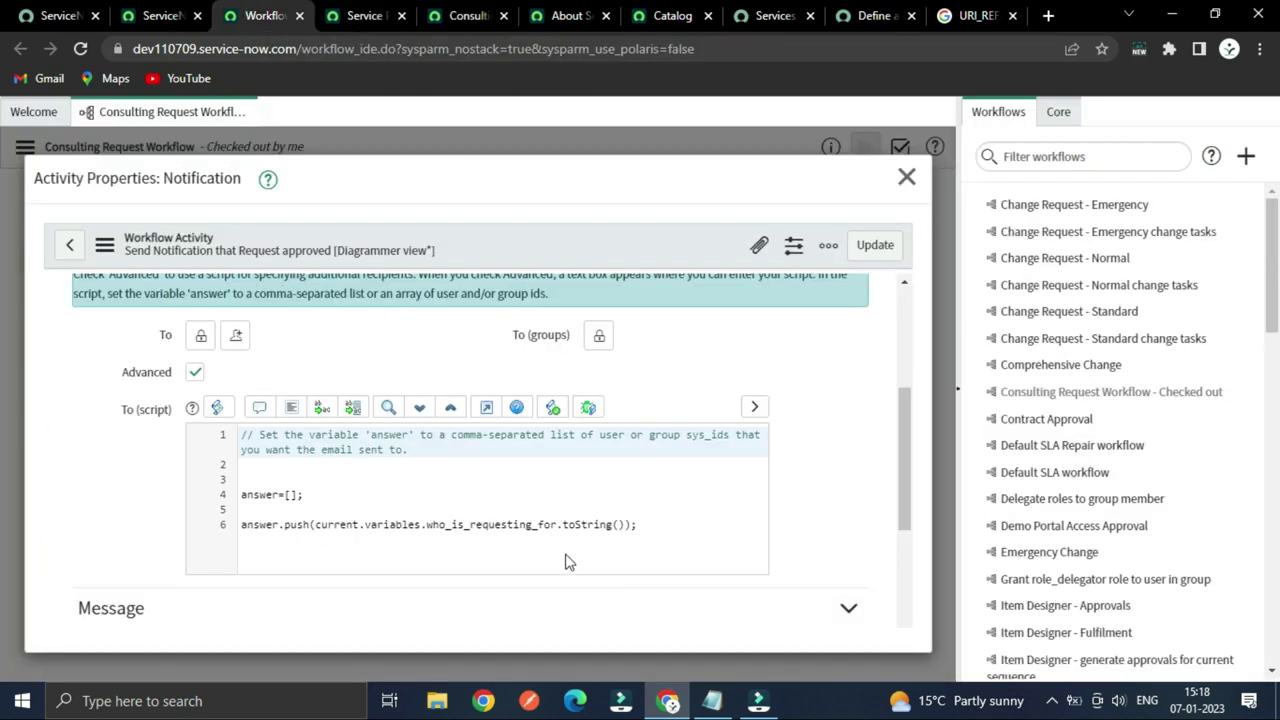
- Review the subject and message text of the Notification activity and close its properties
{"action": "scroll", "coordinate": [289, 628], "scroll_direction": "down", "scroll_amount": 4}
{"action": "scroll", "coordinate": [229, 537], "scroll_direction": "up", "scroll_amount": 1}
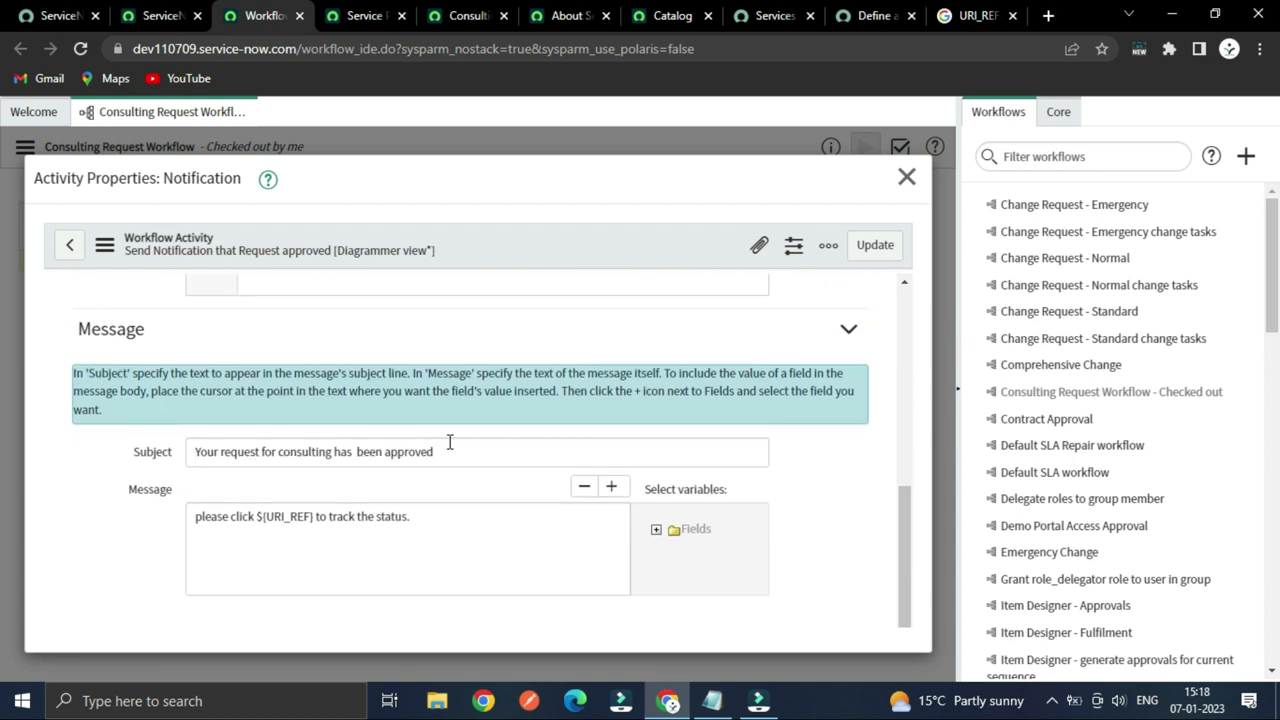
{"action": "scroll", "coordinate": [450, 442], "scroll_direction": "down", "scroll_amount": 1}
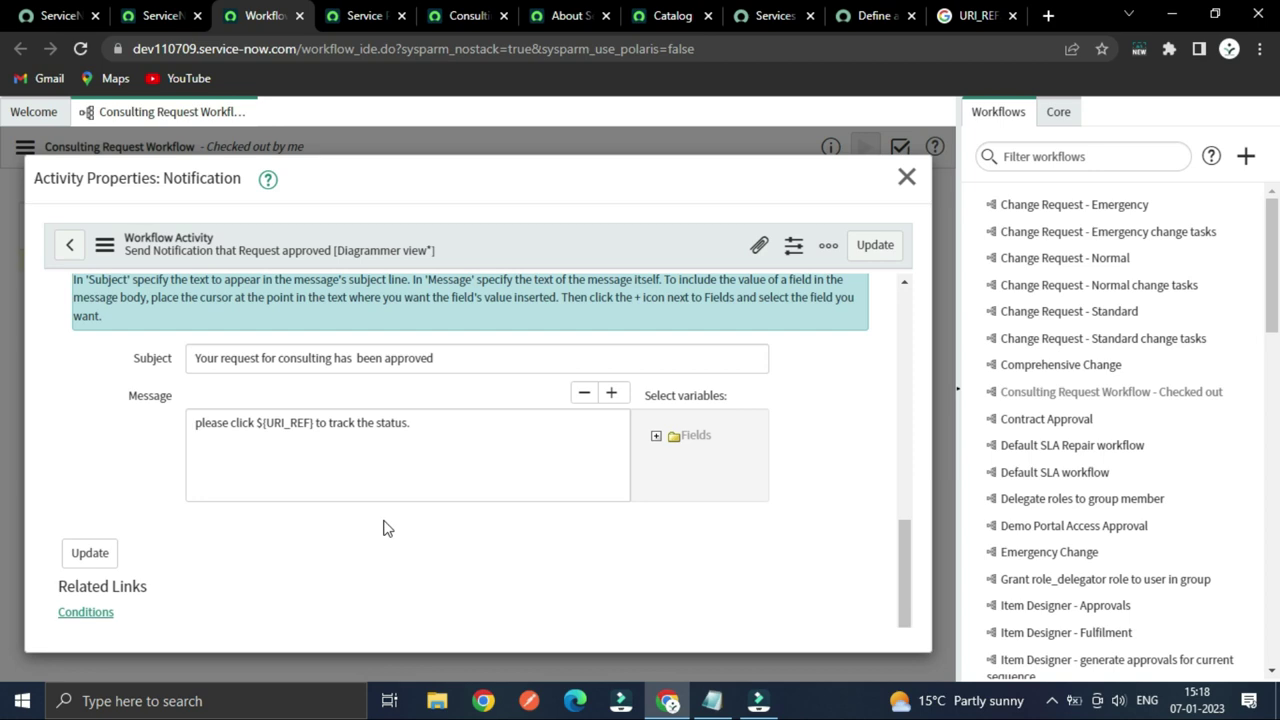
{"action": "scroll", "coordinate": [387, 520], "scroll_direction": "up", "scroll_amount": 5}
{"action": "left_click", "coordinate": [906, 177]}
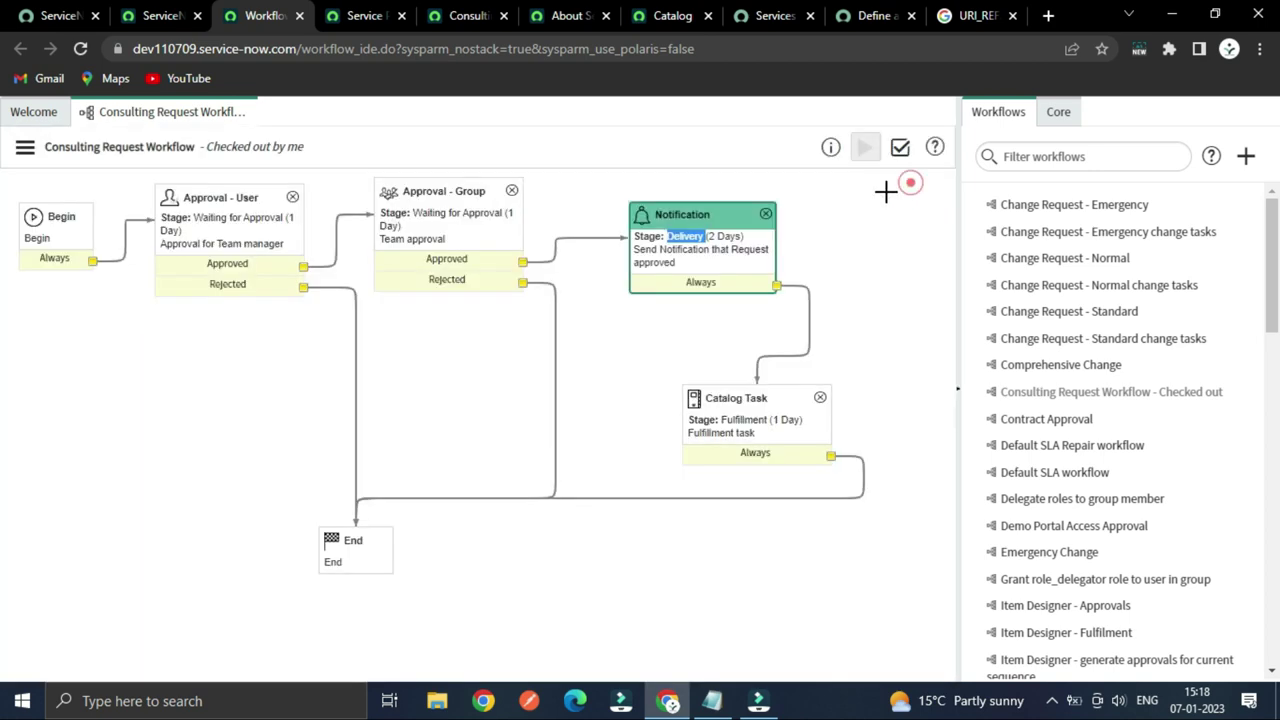
- Move the End activity slightly down and to the left on the workflow canvas
{"action": "left_click", "coordinate": [651, 336]}
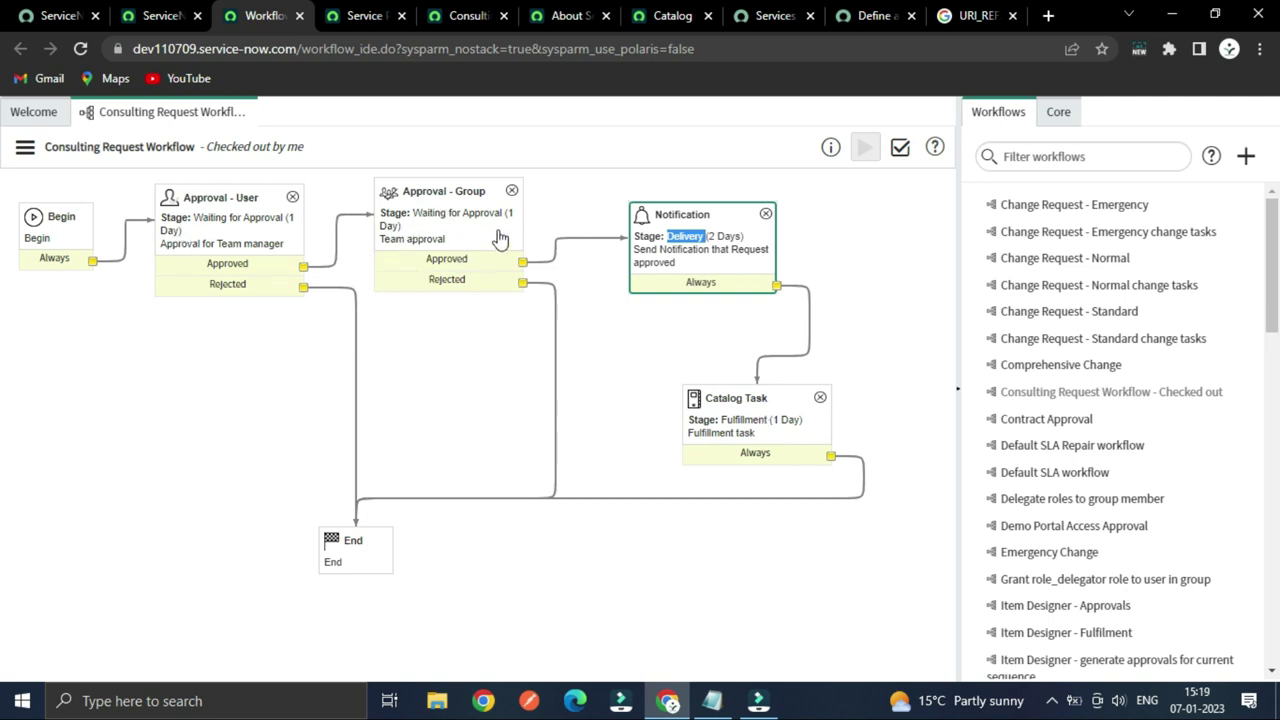
{"action": "left_click", "coordinate": [572, 205]}
{"action": "left_click_drag", "start_coordinate": [367, 539], "coordinate": [360, 546]}
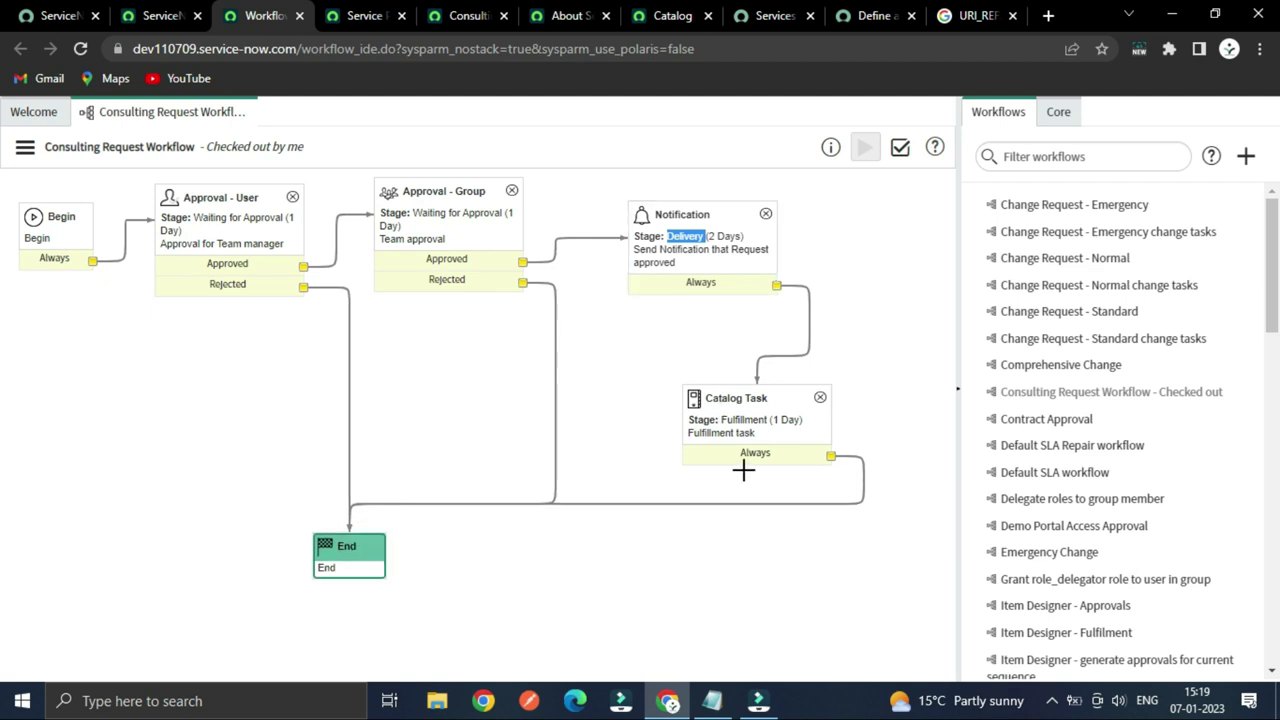
- Check the fulfillment task requirement in the Notepad workflow outline, and open the Catalog Task activity's properties in the workflow editor
{"action": "left_click", "coordinate": [713, 702]}
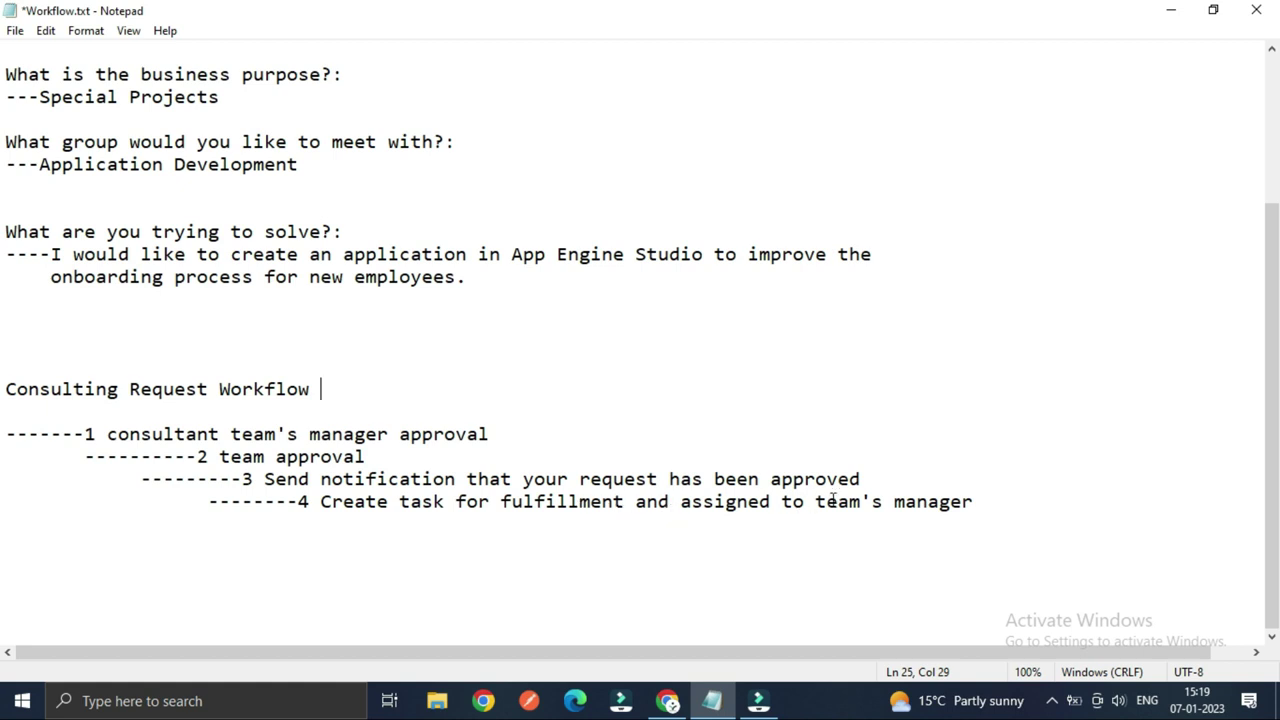
{"action": "left_click", "coordinate": [668, 701]}
{"action": "double_click", "coordinate": [765, 422]}
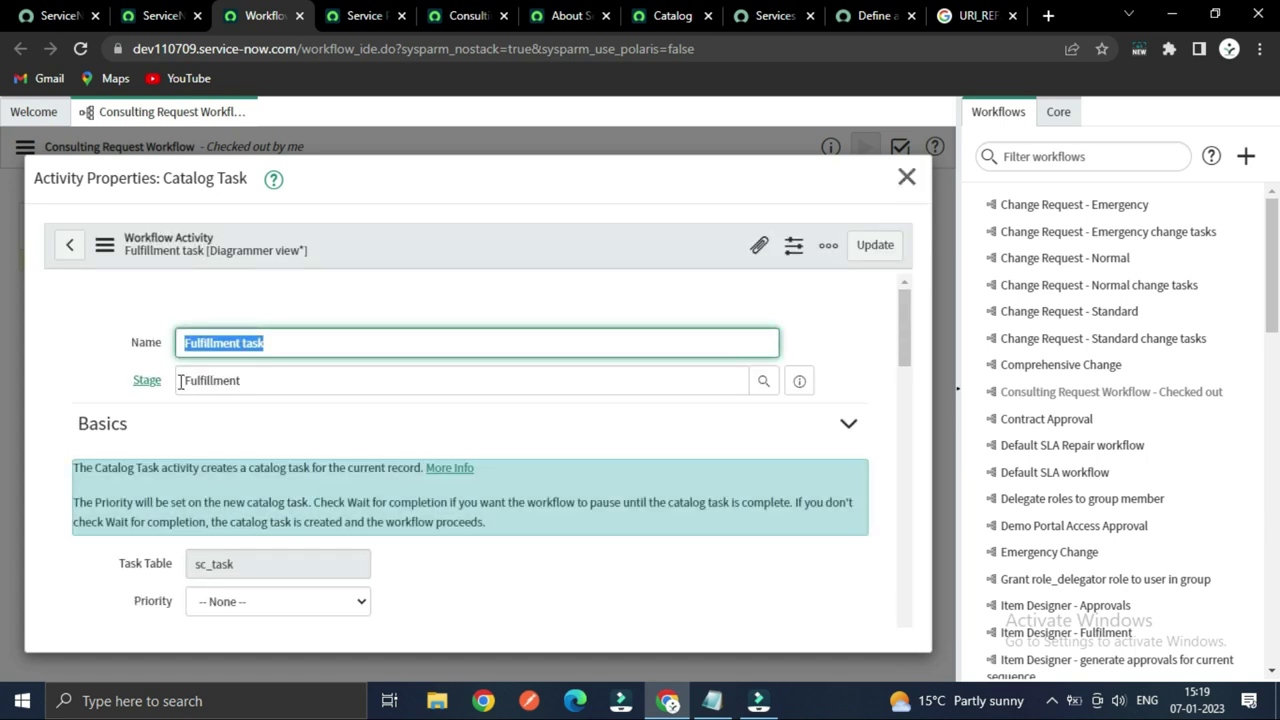
{"action": "scroll", "coordinate": [207, 512], "scroll_direction": "down", "scroll_amount": 4}
{"action": "scroll", "coordinate": [229, 497], "scroll_direction": "up", "scroll_amount": 3}
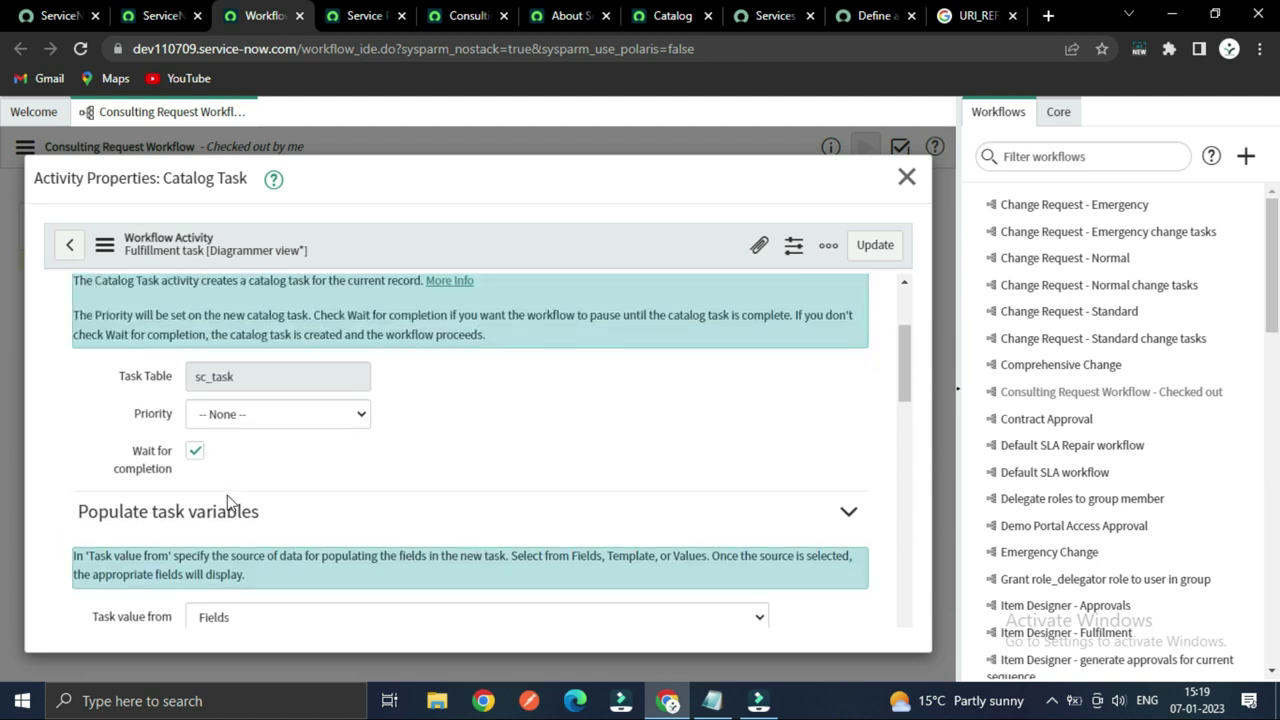
- Close the Catalog Task properties and locate the Catalog Task activity in the Tasks group of the core activities
{"action": "left_click", "coordinate": [1060, 113]}
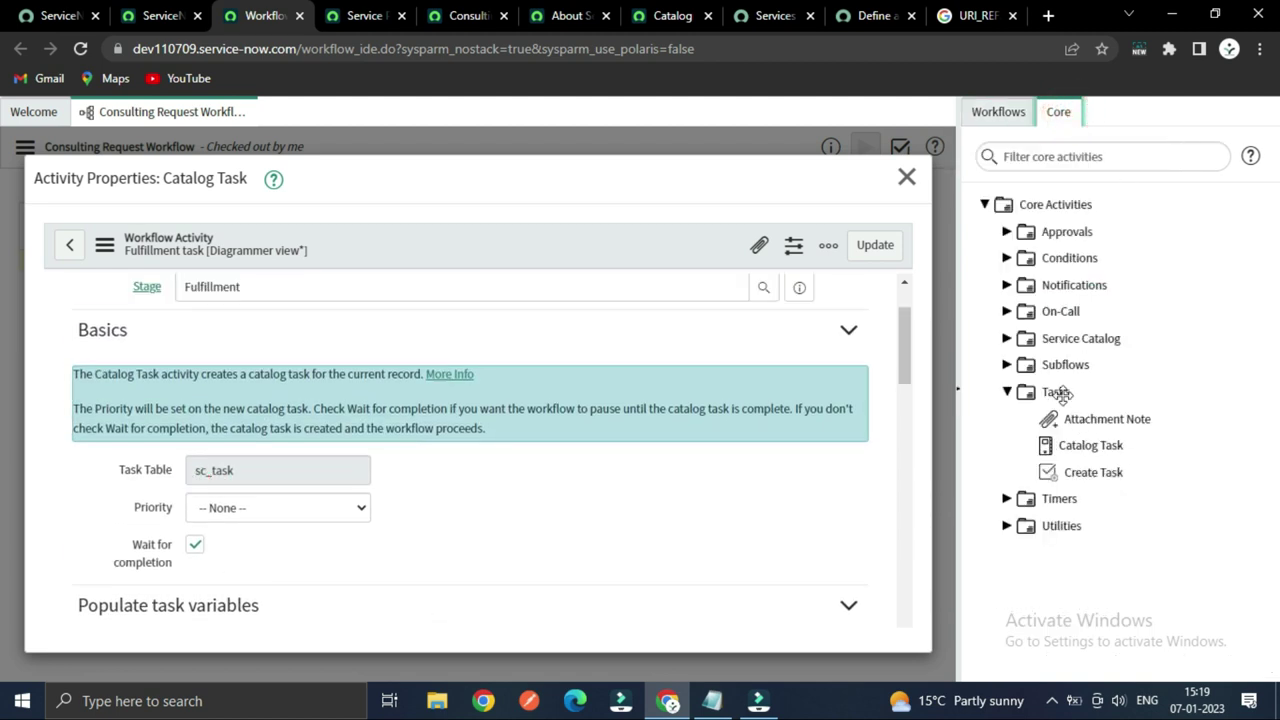
{"action": "left_click", "coordinate": [906, 177]}
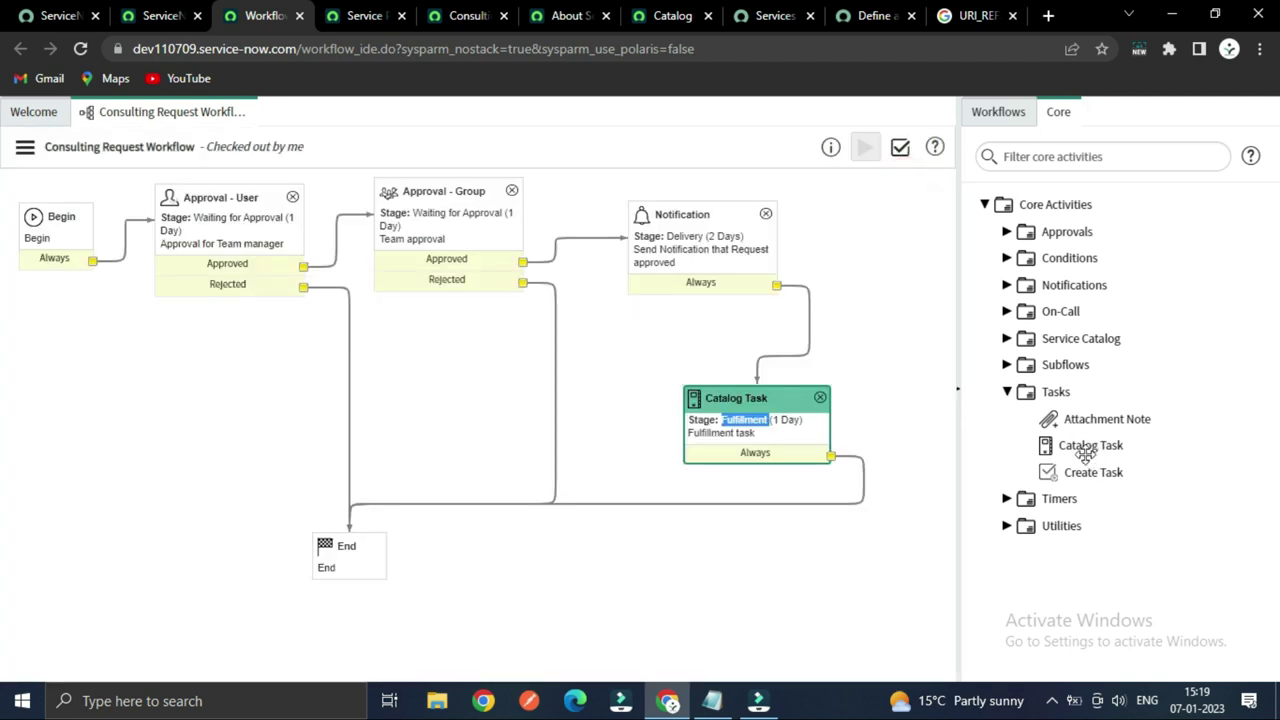
{"action": "left_click_drag", "start_coordinate": [1083, 450], "coordinate": [1150, 434]}
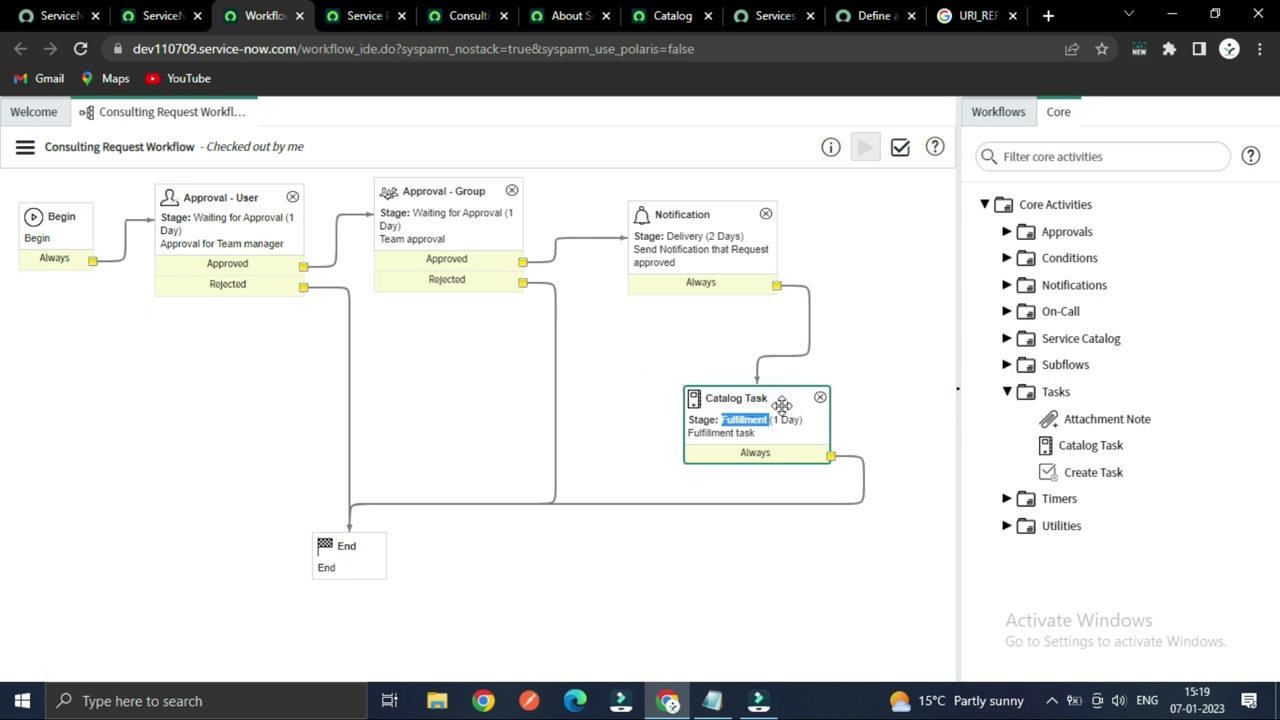
- Reopen the Catalog Task activity's properties and review its Basics and Populate task variables settings
{"action": "double_click", "coordinate": [781, 404]}
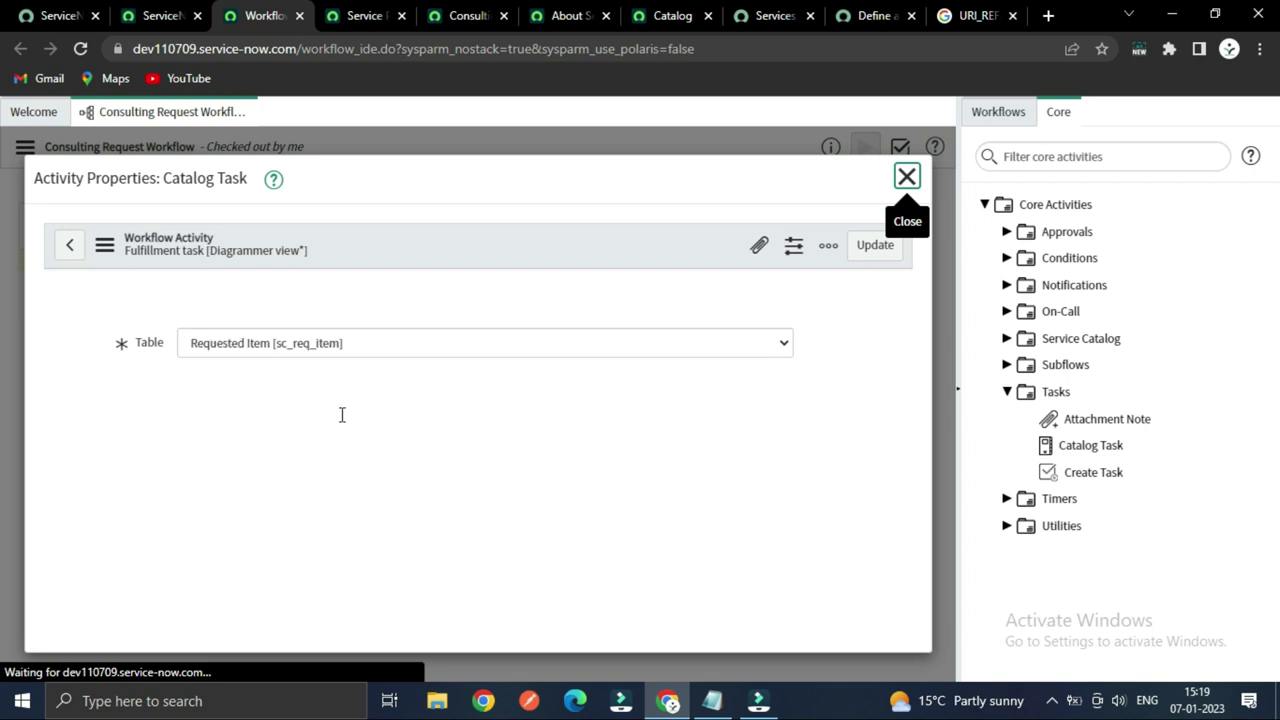
{"action": "scroll", "coordinate": [178, 421], "scroll_direction": "down", "scroll_amount": 3}
{"action": "scroll", "coordinate": [171, 443], "scroll_direction": "up", "scroll_amount": 1}
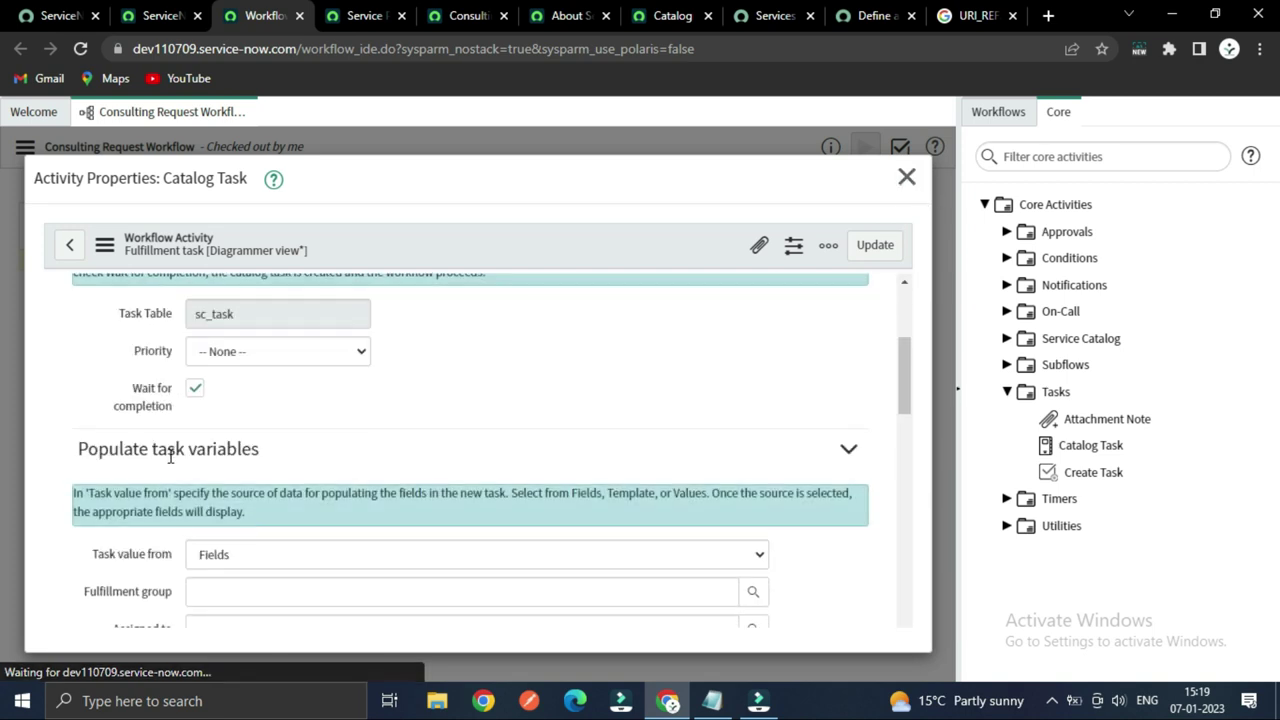
{"action": "scroll", "coordinate": [174, 449], "scroll_direction": "down", "scroll_amount": 1}
{"action": "scroll", "coordinate": [175, 458], "scroll_direction": "down", "scroll_amount": 3}
{"action": "scroll", "coordinate": [170, 465], "scroll_direction": "up", "scroll_amount": 4}
{"action": "scroll", "coordinate": [163, 471], "scroll_direction": "down", "scroll_amount": 2}
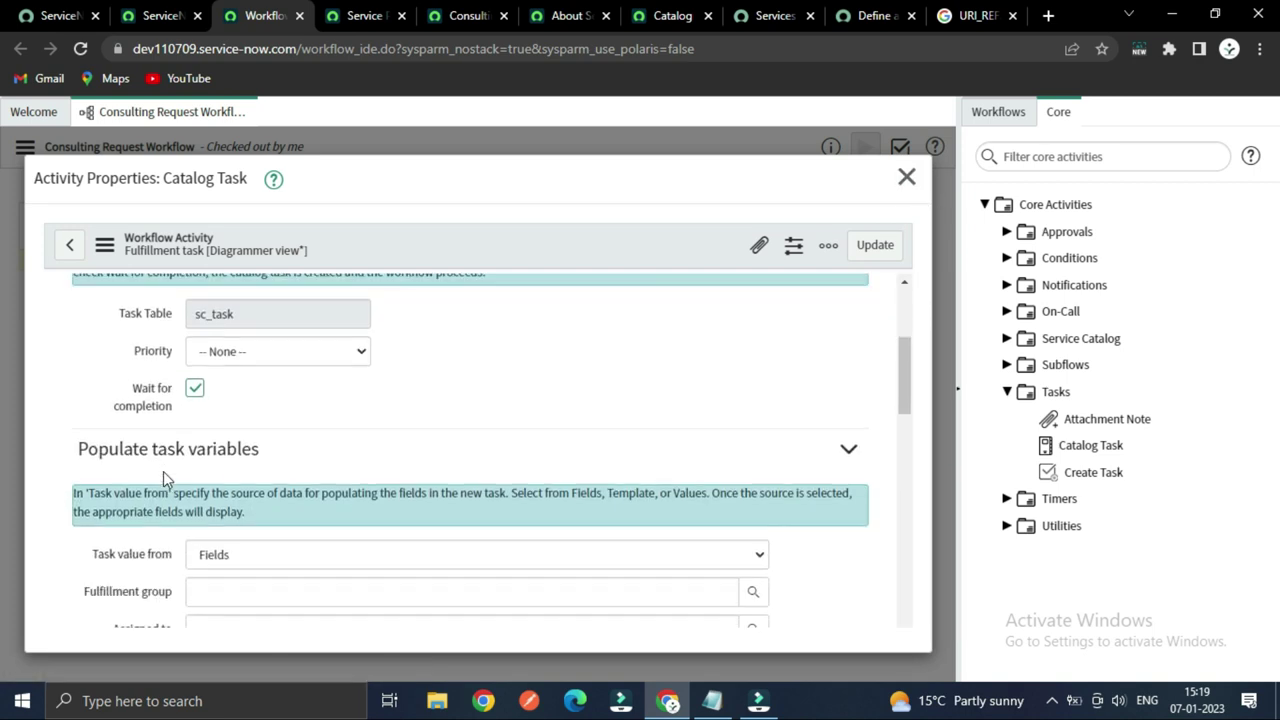
{"action": "scroll", "coordinate": [165, 478], "scroll_direction": "down", "scroll_amount": 1}
{"action": "scroll", "coordinate": [164, 477], "scroll_direction": "up", "scroll_amount": 1}
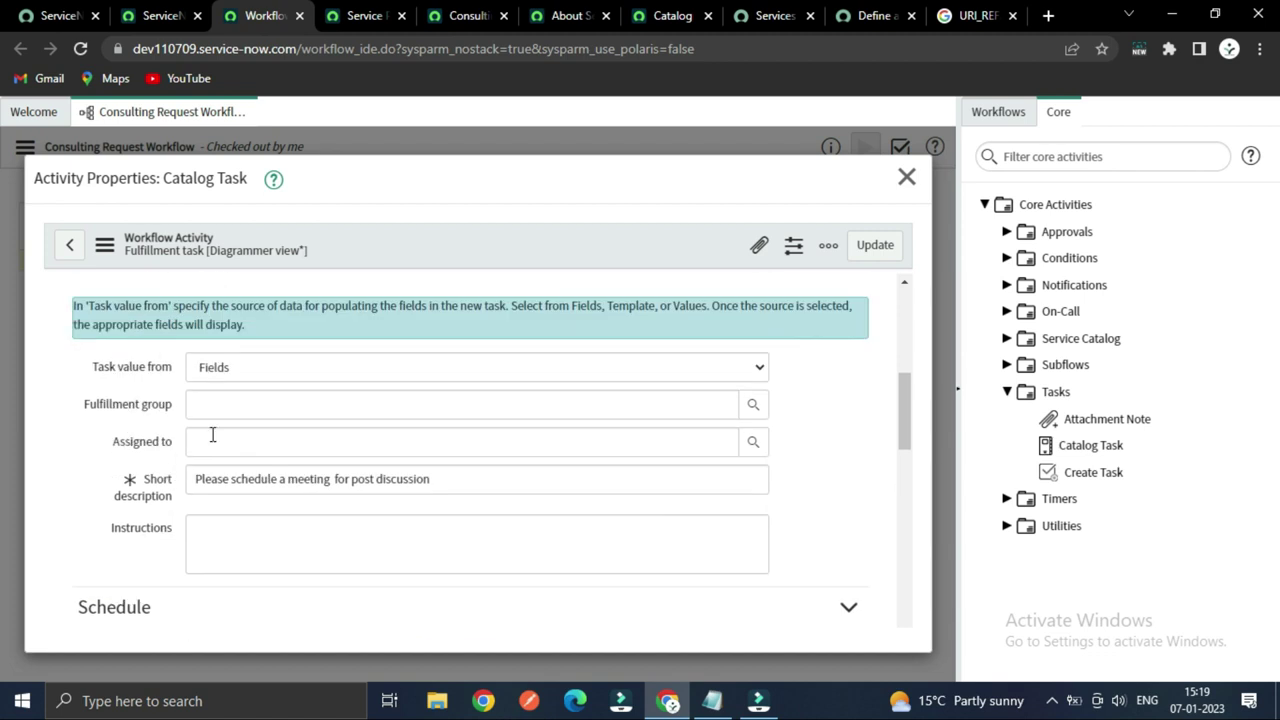
- Review the Catalog Task's advanced script, from the group variable in line 7 to the manager assignment in line 14
{"action": "scroll", "coordinate": [255, 398], "scroll_direction": "down", "scroll_amount": 7}
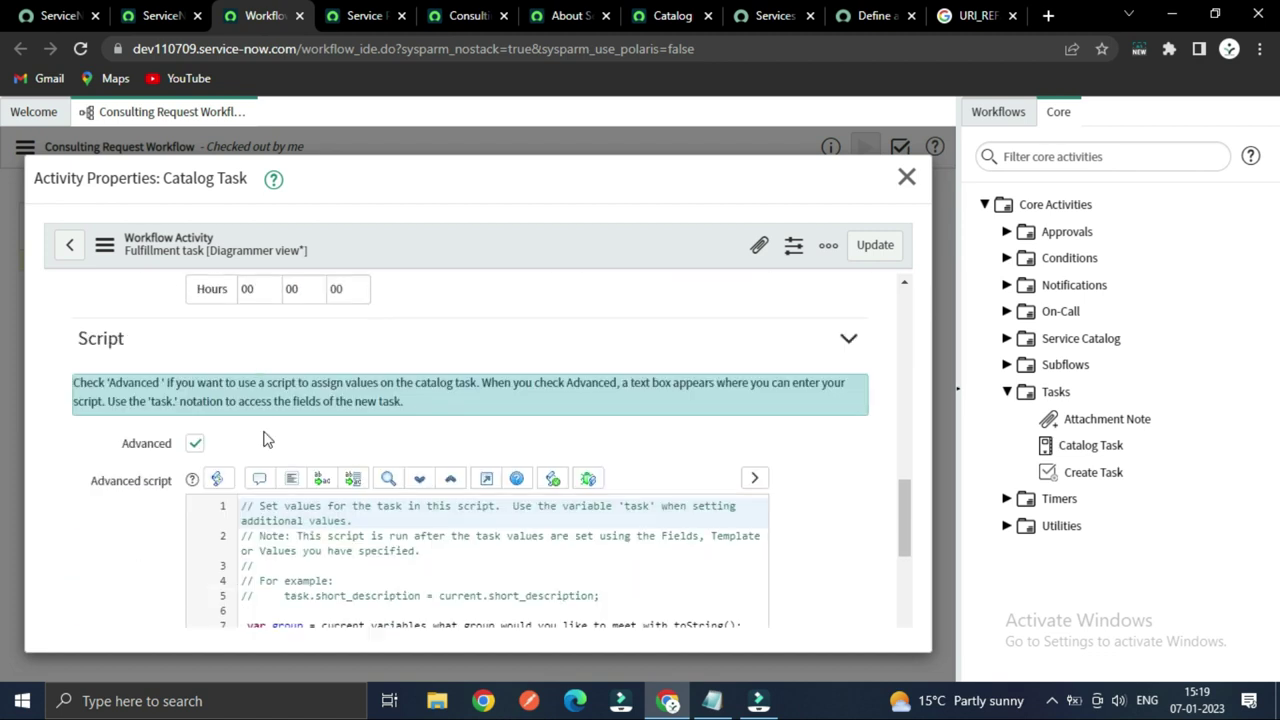
{"action": "scroll", "coordinate": [265, 440], "scroll_direction": "down", "scroll_amount": 2}
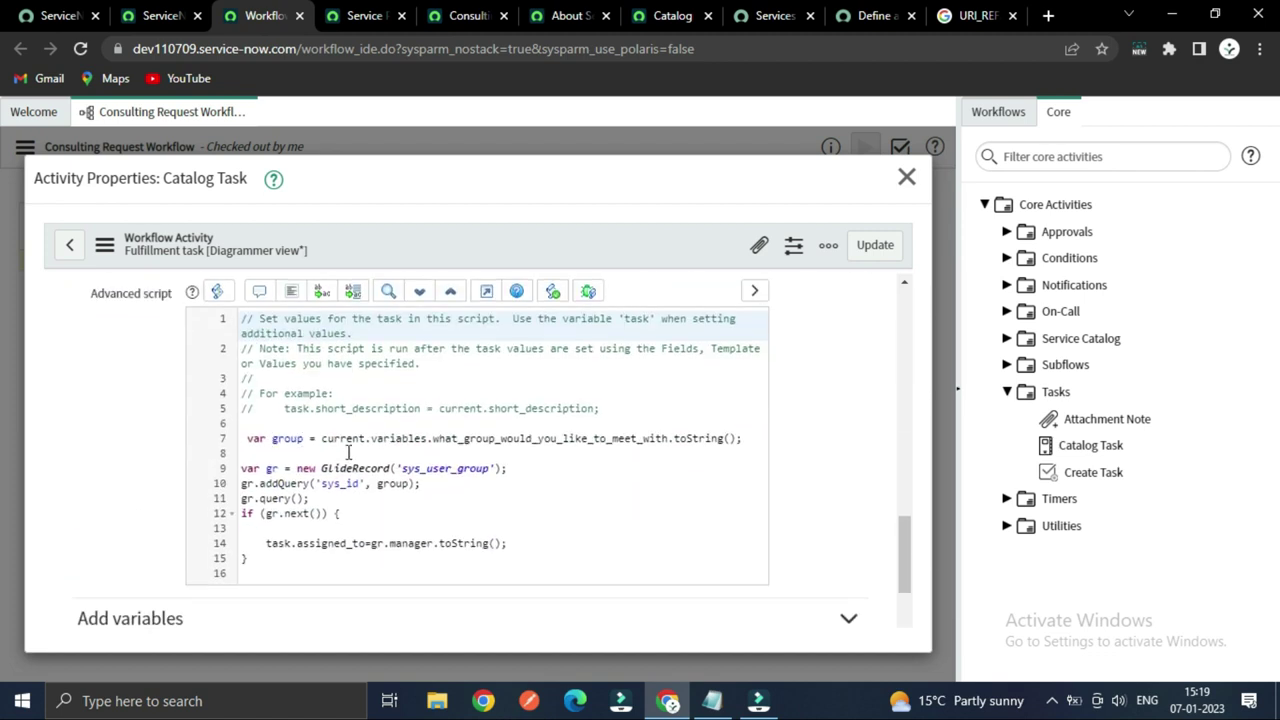
{"action": "left_click", "coordinate": [320, 444]}
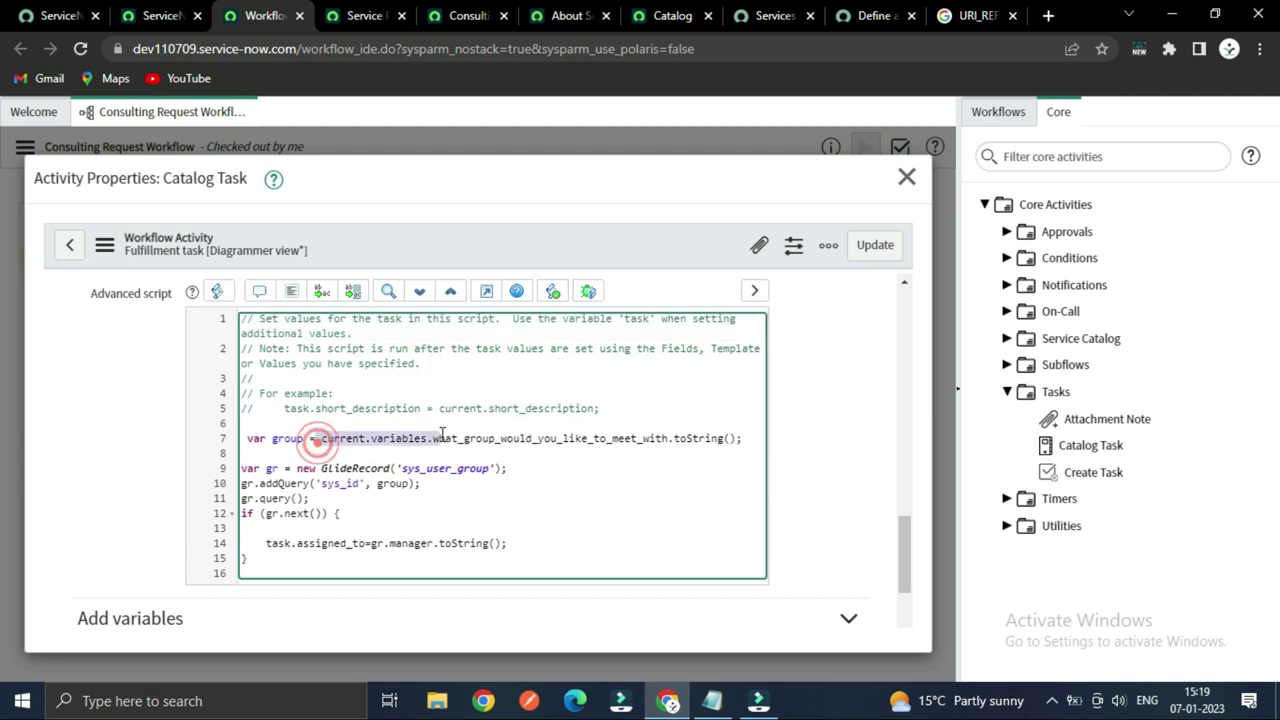
{"action": "left_click", "coordinate": [476, 516]}
{"action": "scroll", "coordinate": [476, 516], "scroll_direction": "down", "scroll_amount": 1}
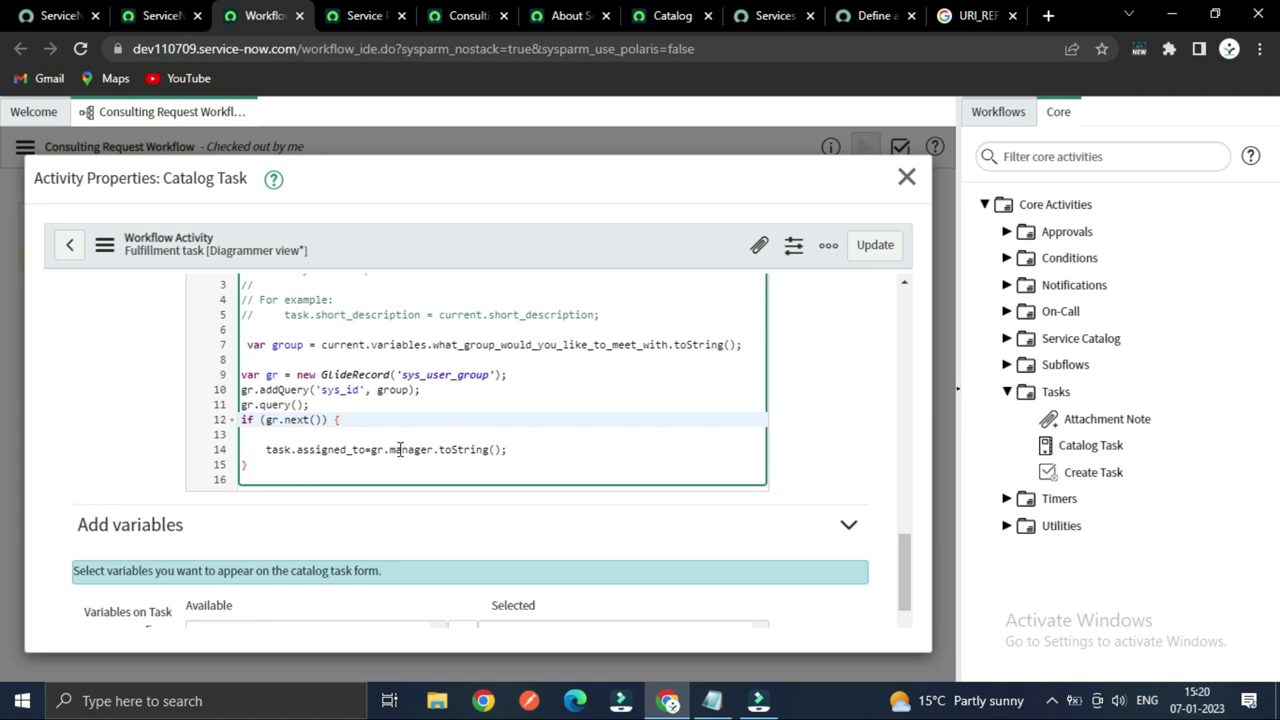
{"action": "left_click", "coordinate": [396, 450]}
{"action": "scroll", "coordinate": [328, 468], "scroll_direction": "up", "scroll_amount": 1}
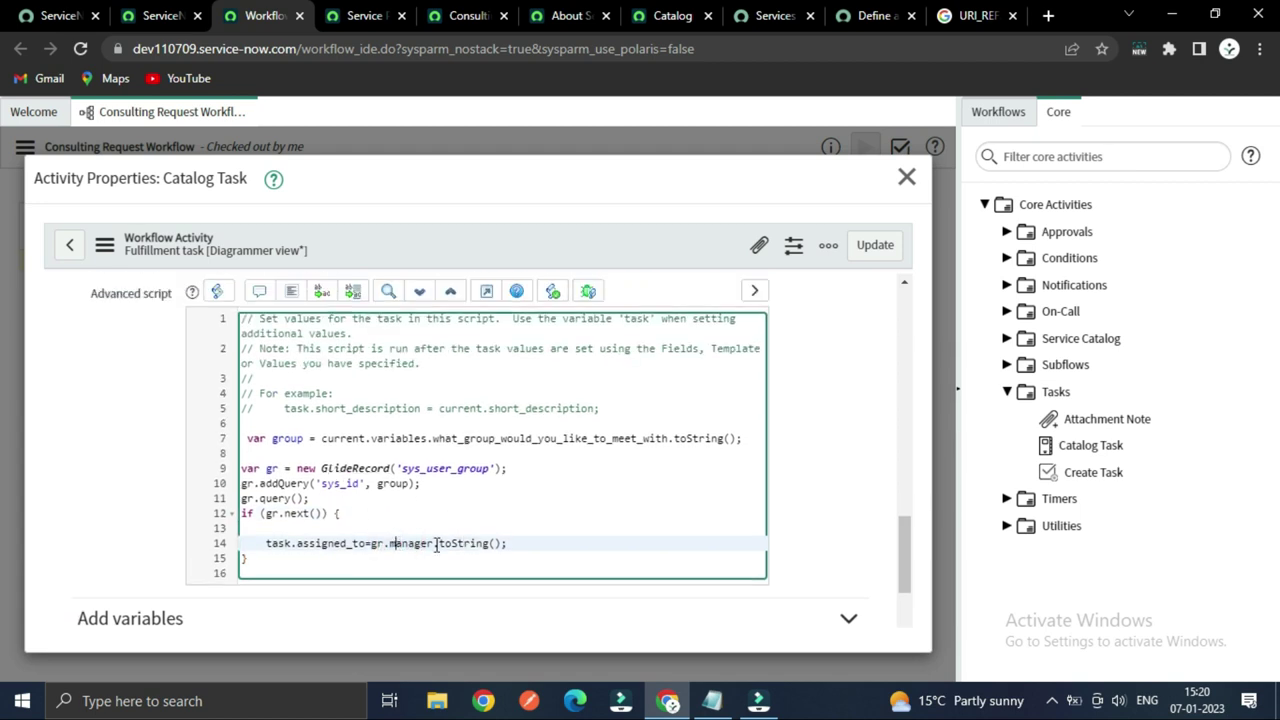
{"action": "scroll", "coordinate": [358, 520], "scroll_direction": "down", "scroll_amount": 1}
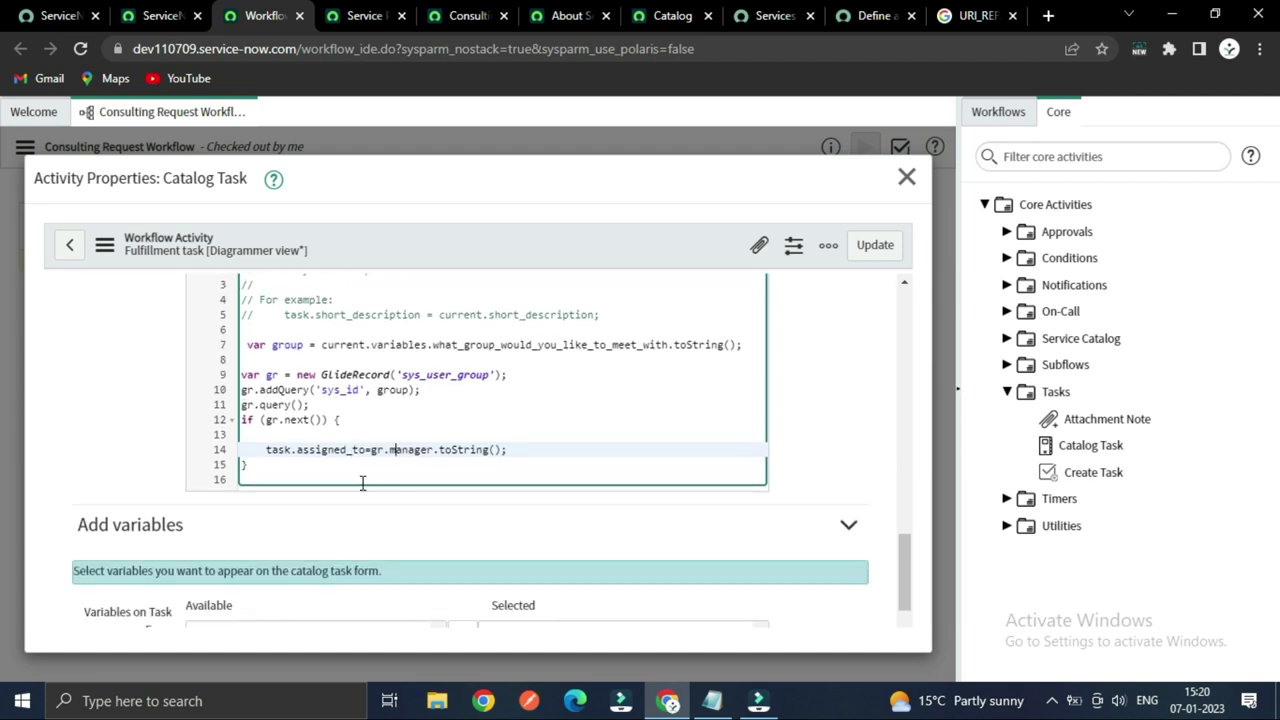
- Add all available variables, from email_address_who_requested to who_is_requesting_for, to the Catalog Task's task form
{"action": "scroll", "coordinate": [360, 482], "scroll_direction": "down", "scroll_amount": 2}
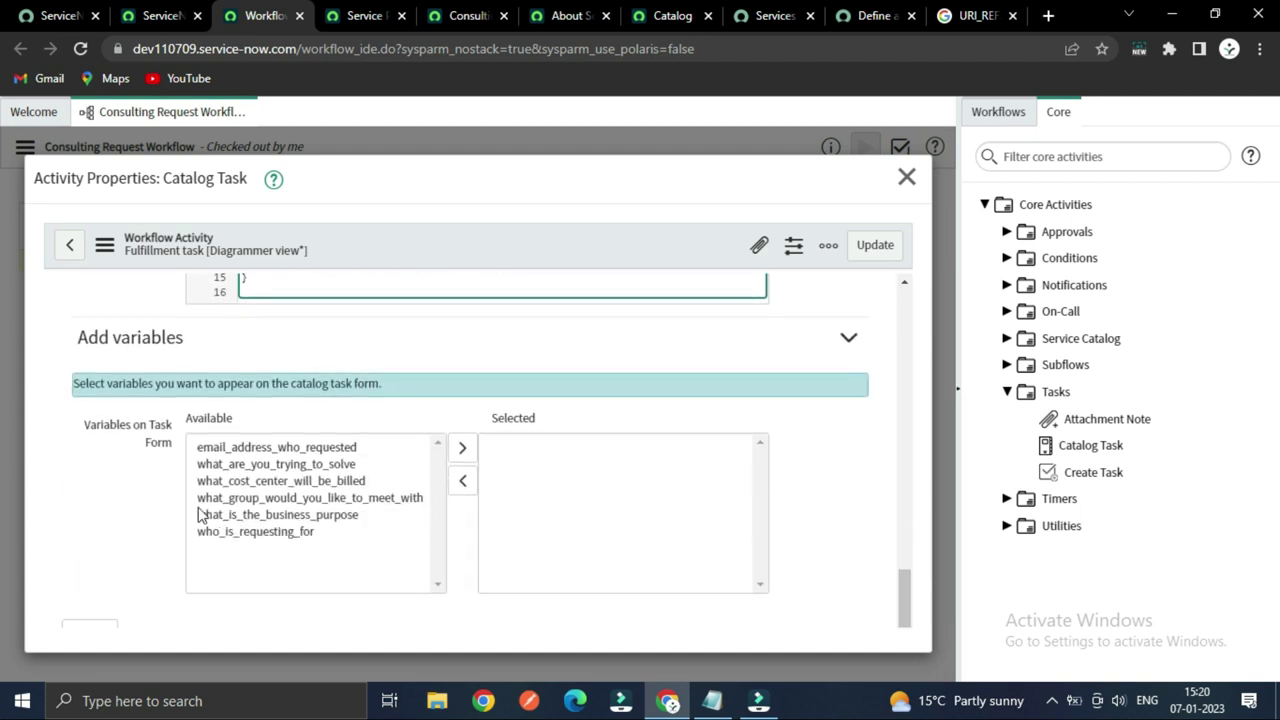
{"action": "left_click", "coordinate": [277, 447]}
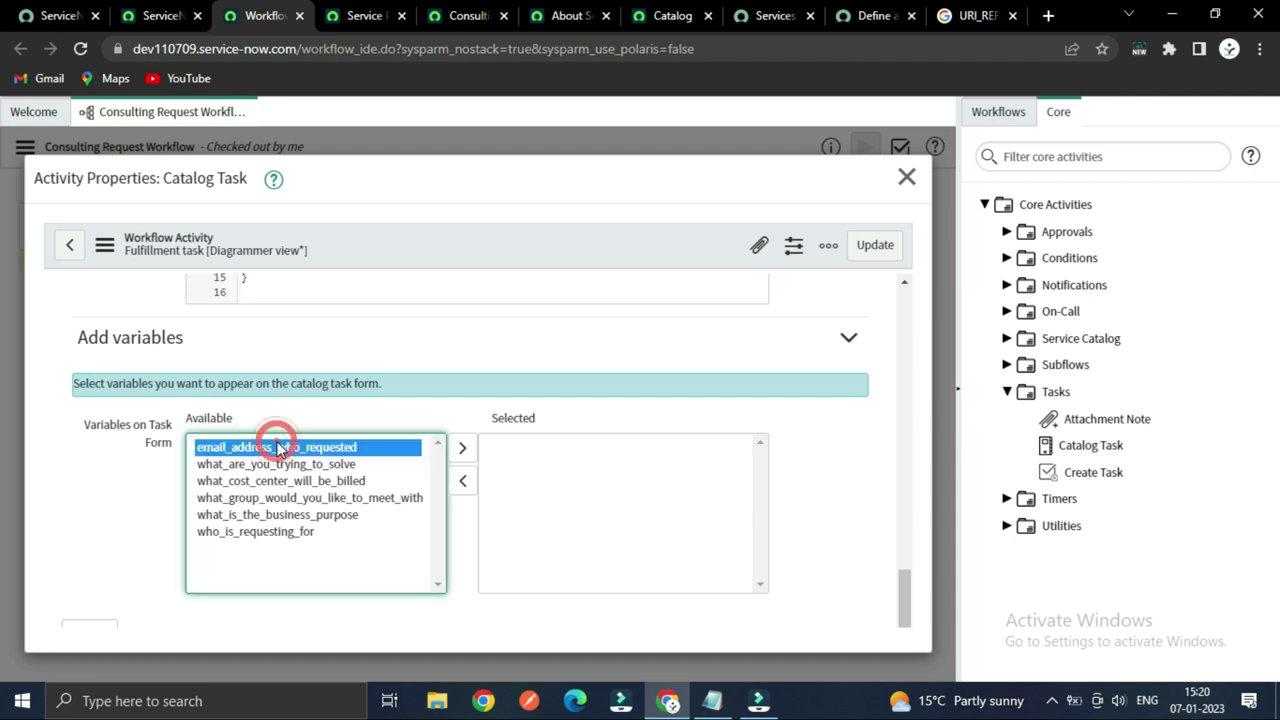
{"action": "key", "text": "ctrl+a"}
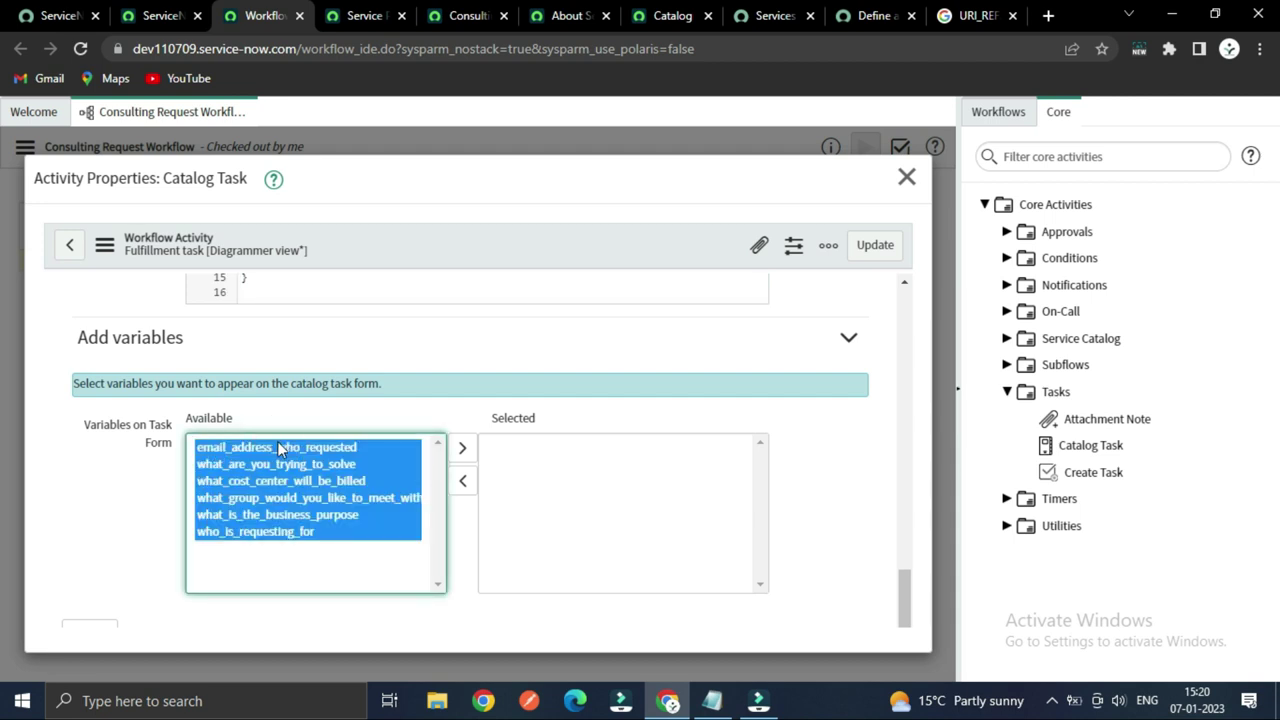
{"action": "left_click", "coordinate": [462, 450]}
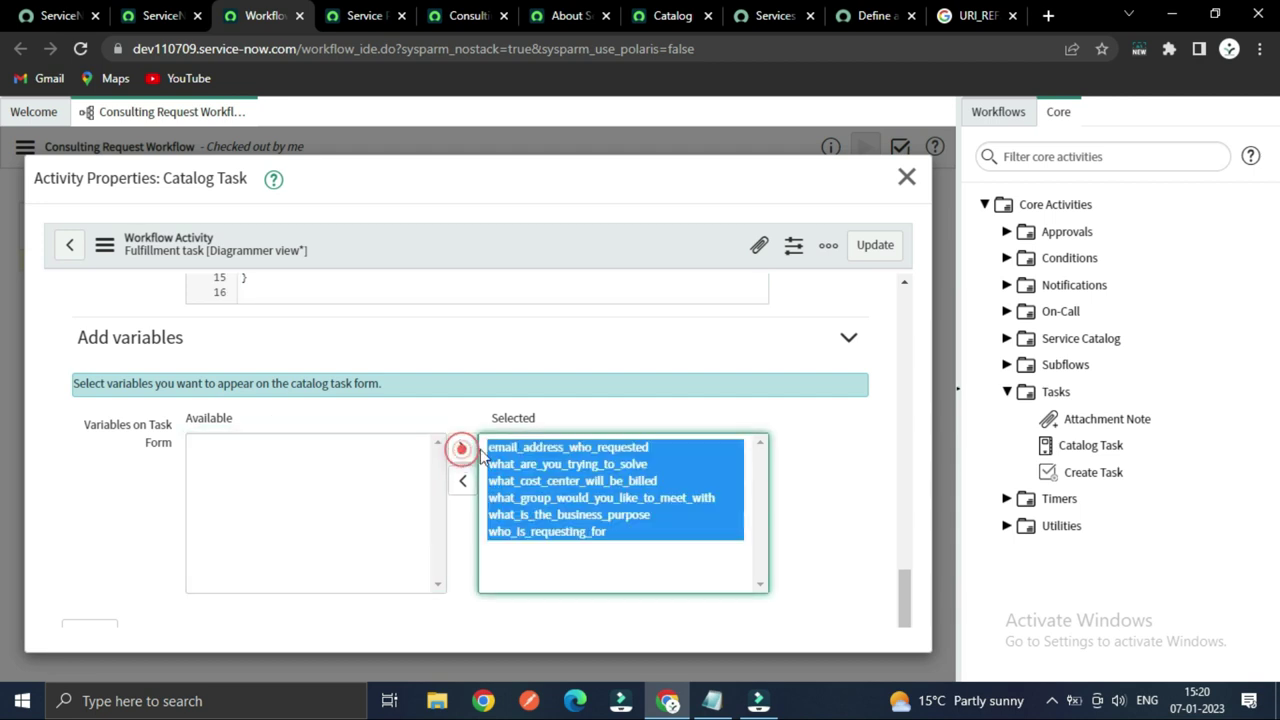
{"action": "left_click", "coordinate": [810, 475]}
{"action": "scroll", "coordinate": [530, 495], "scroll_direction": "down", "scroll_amount": 1}
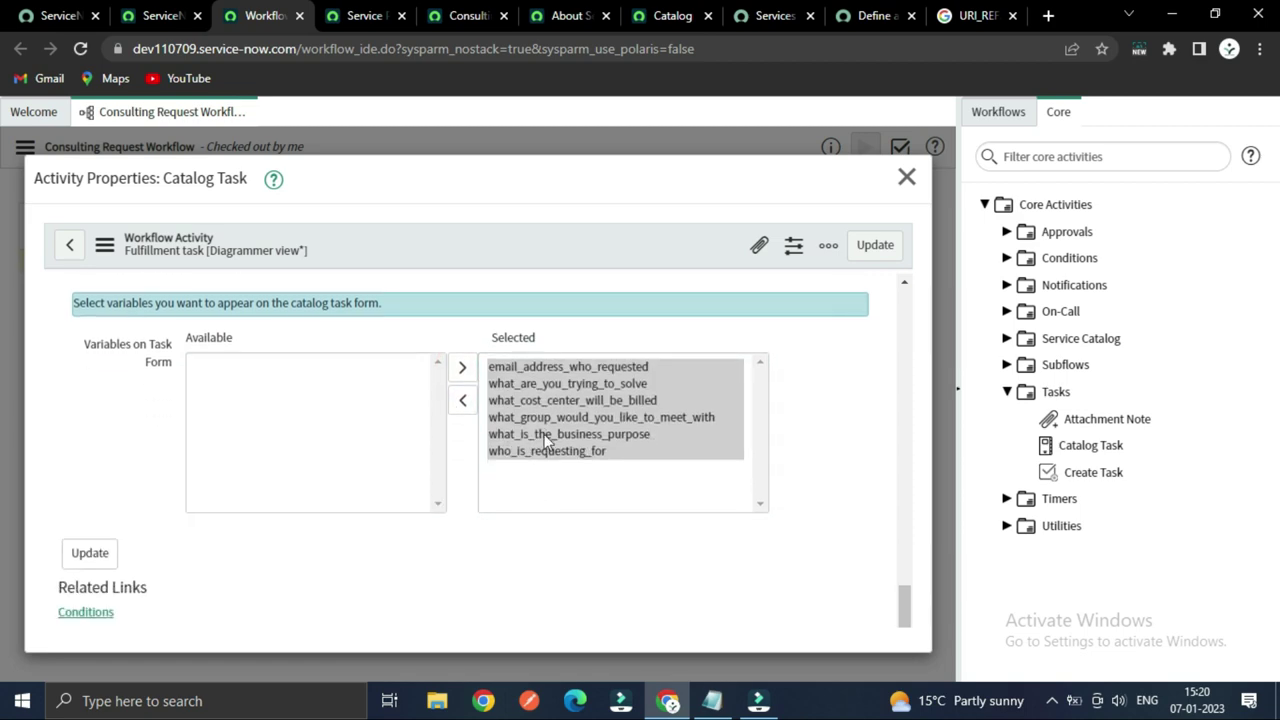
- Recheck the Catalog Task's script, selected variables and short description, and save the updated activity
{"action": "scroll", "coordinate": [517, 477], "scroll_direction": "up", "scroll_amount": 10}
{"action": "scroll", "coordinate": [478, 477], "scroll_direction": "down", "scroll_amount": 10}
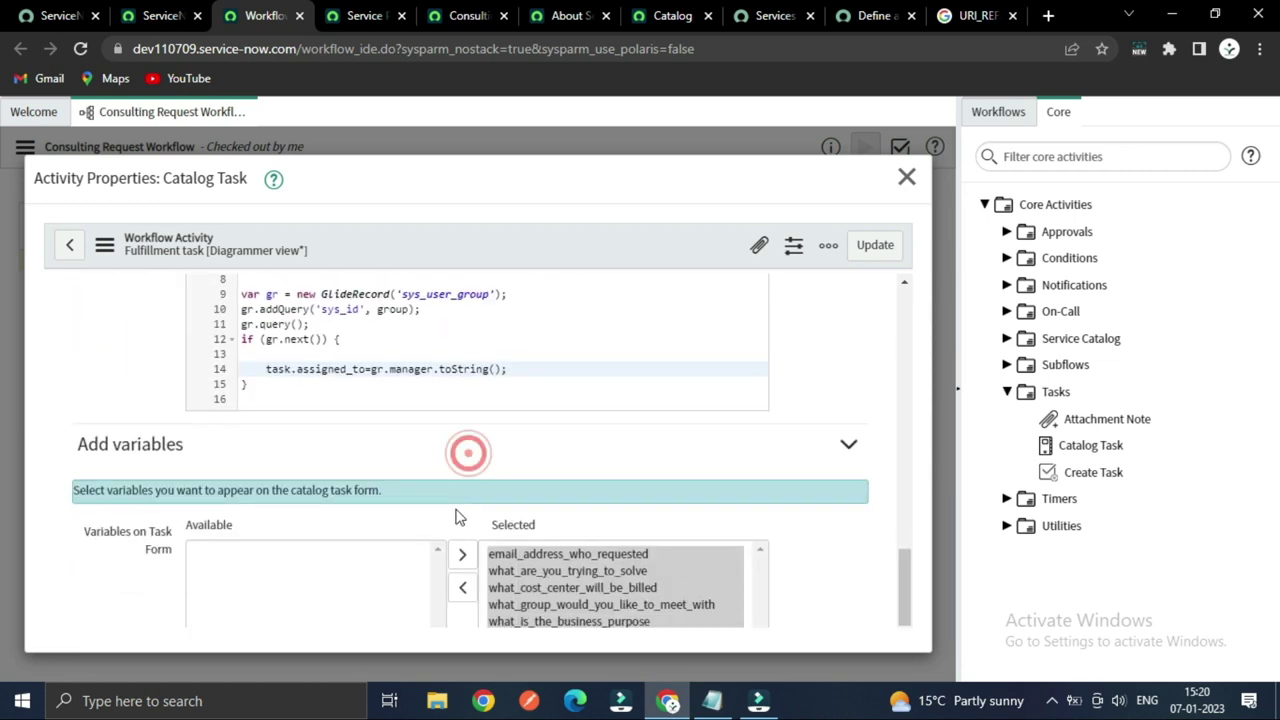
{"action": "scroll", "coordinate": [466, 470], "scroll_direction": "down", "scroll_amount": 2}
{"action": "scroll", "coordinate": [470, 535], "scroll_direction": "up", "scroll_amount": 1}
{"action": "scroll", "coordinate": [463, 538], "scroll_direction": "down", "scroll_amount": 1}
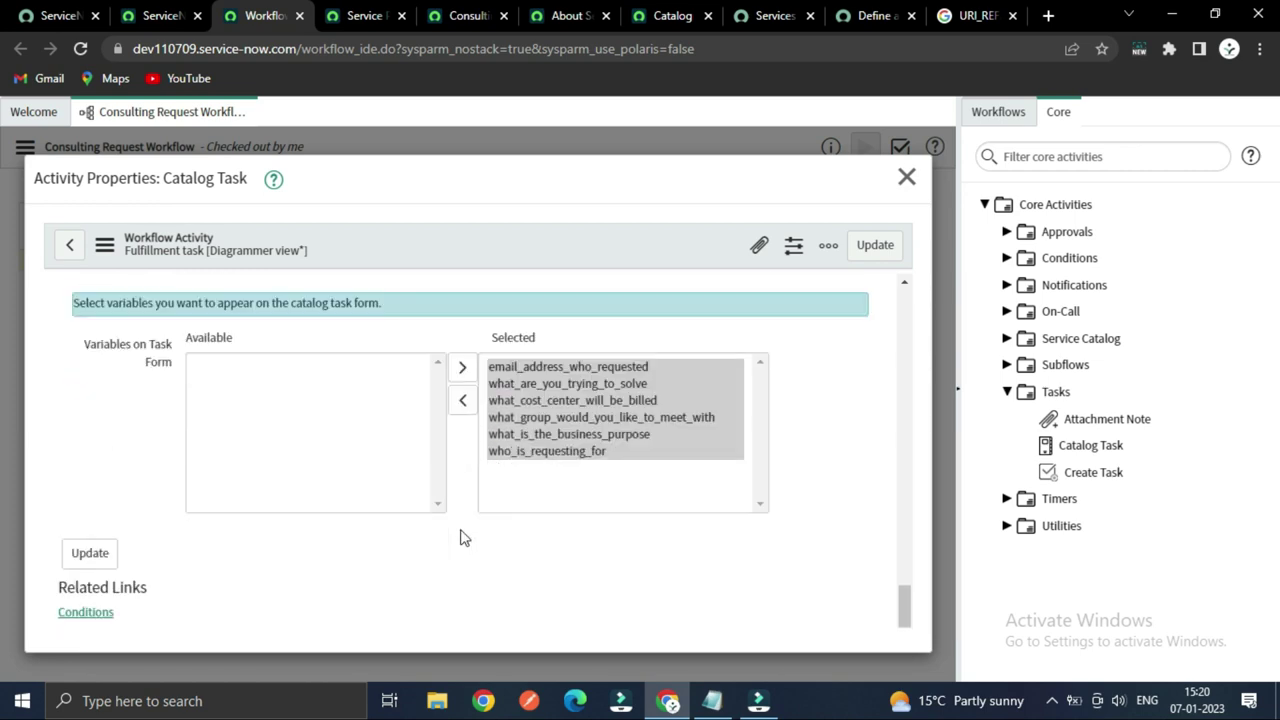
{"action": "scroll", "coordinate": [420, 600], "scroll_direction": "up", "scroll_amount": 20}
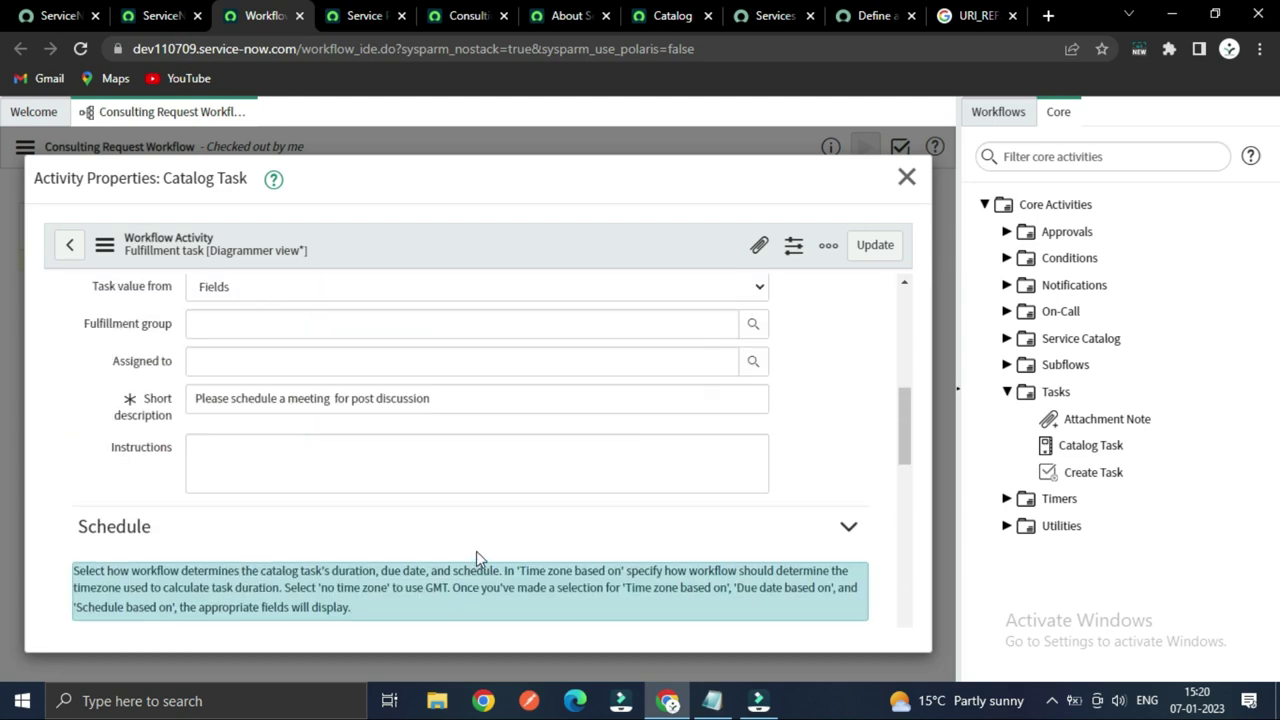
{"action": "left_click", "coordinate": [876, 248]}
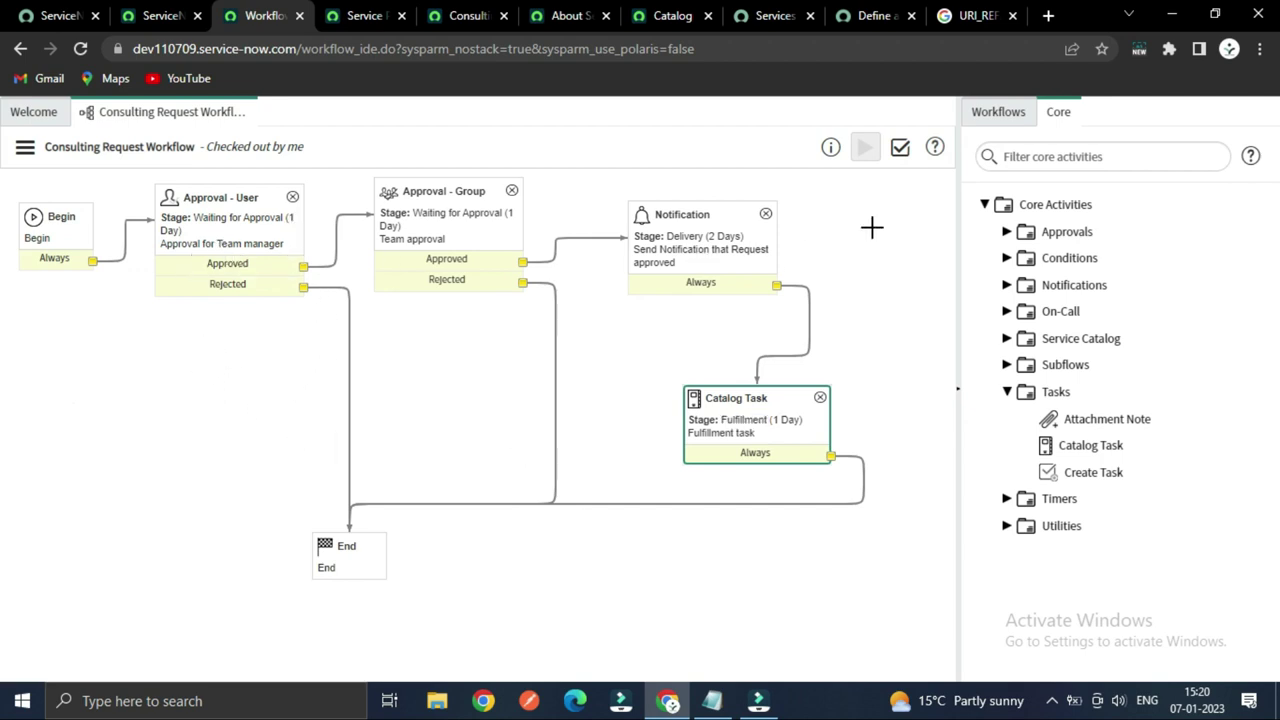
- Expand the Notifications group in the core activities and publish the Consulting Request Workflow
{"action": "left_click", "coordinate": [1006, 285]}
{"action": "left_click", "coordinate": [1079, 314]}
{"action": "left_click_drag", "start_coordinate": [1079, 314], "coordinate": [1105, 305]}
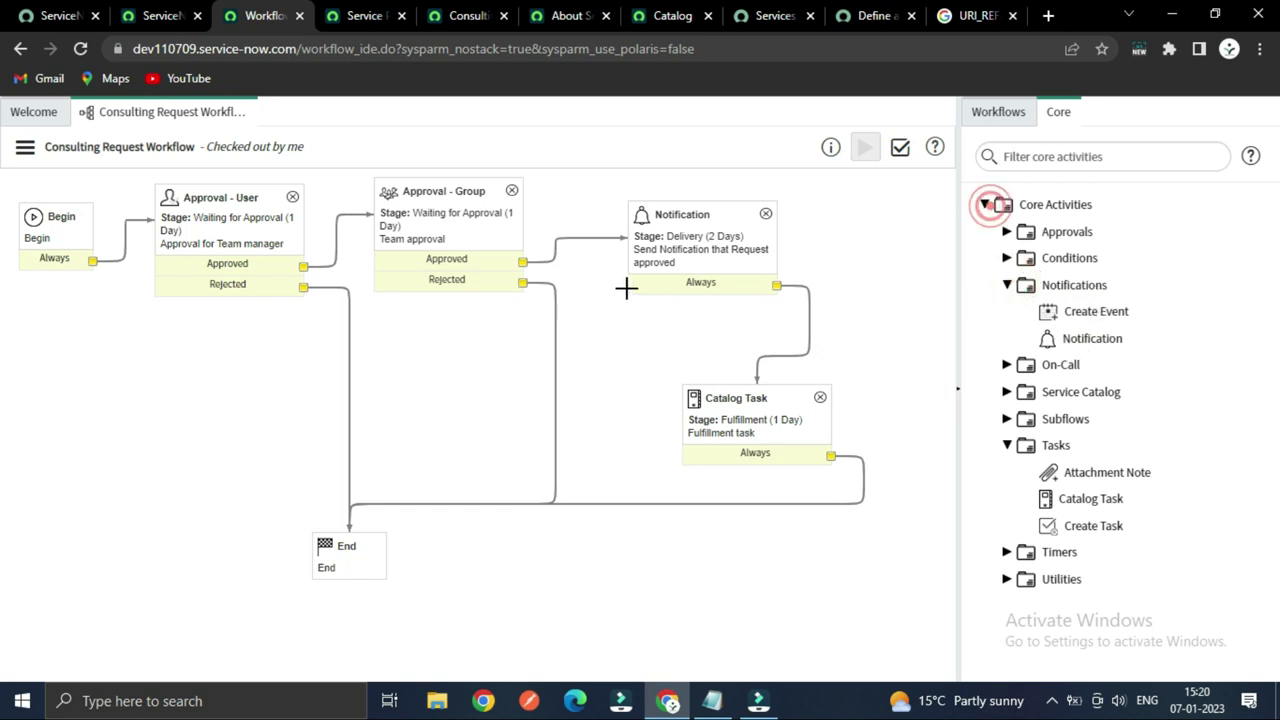
{"action": "left_click", "coordinate": [25, 147]}
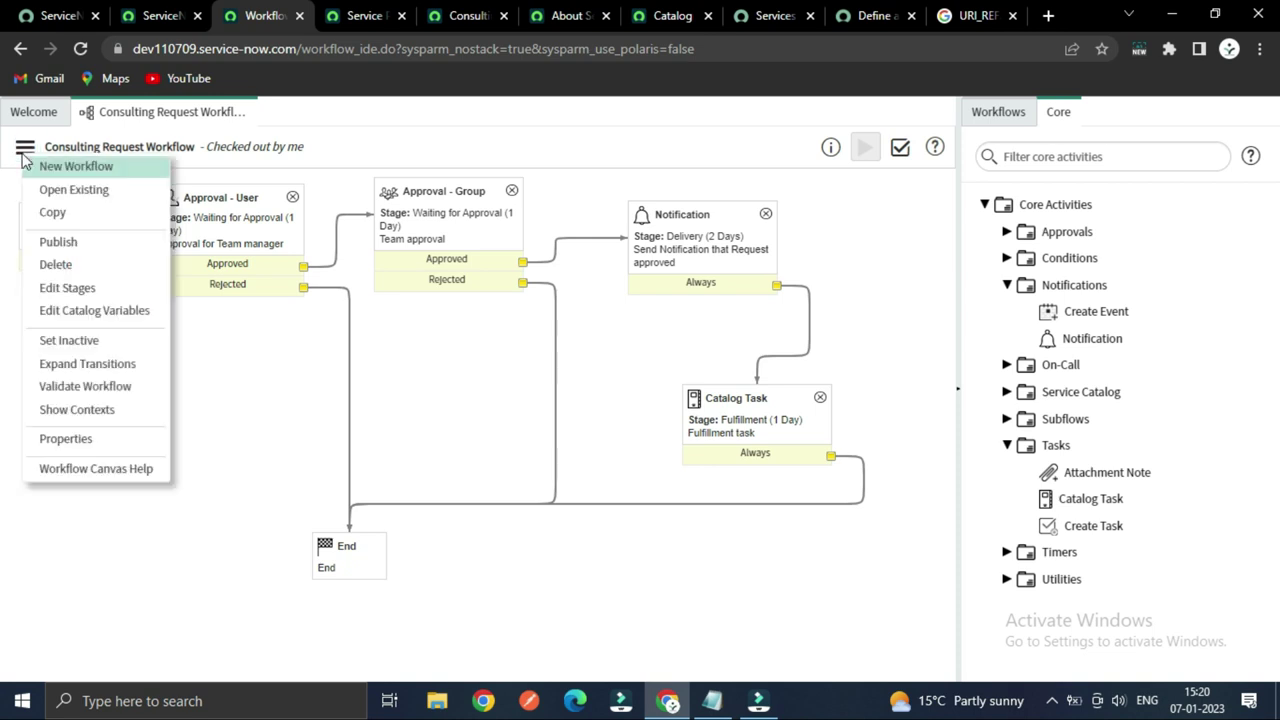
{"action": "left_click", "coordinate": [58, 243]}
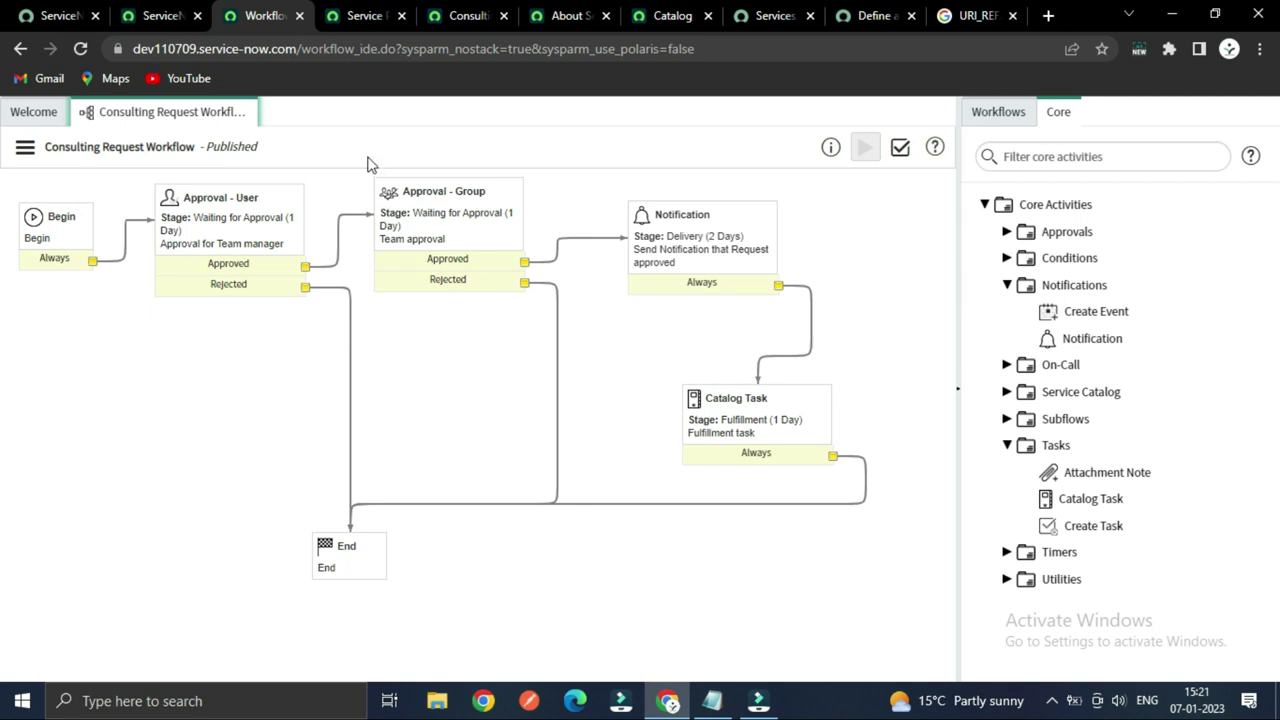
- Copy "Application Development" from the Notepad outline into the Consulting Request form's business purpose field
{"action": "left_click", "coordinate": [460, 15]}
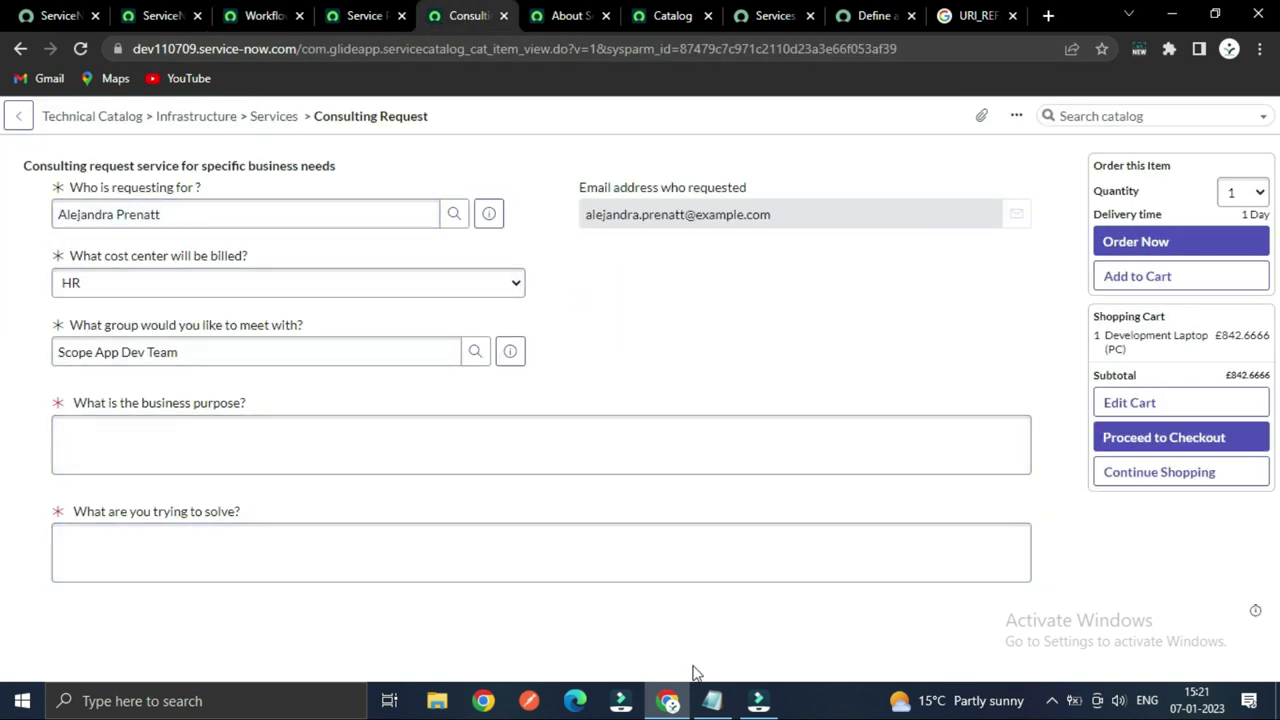
{"action": "left_click", "coordinate": [712, 700]}
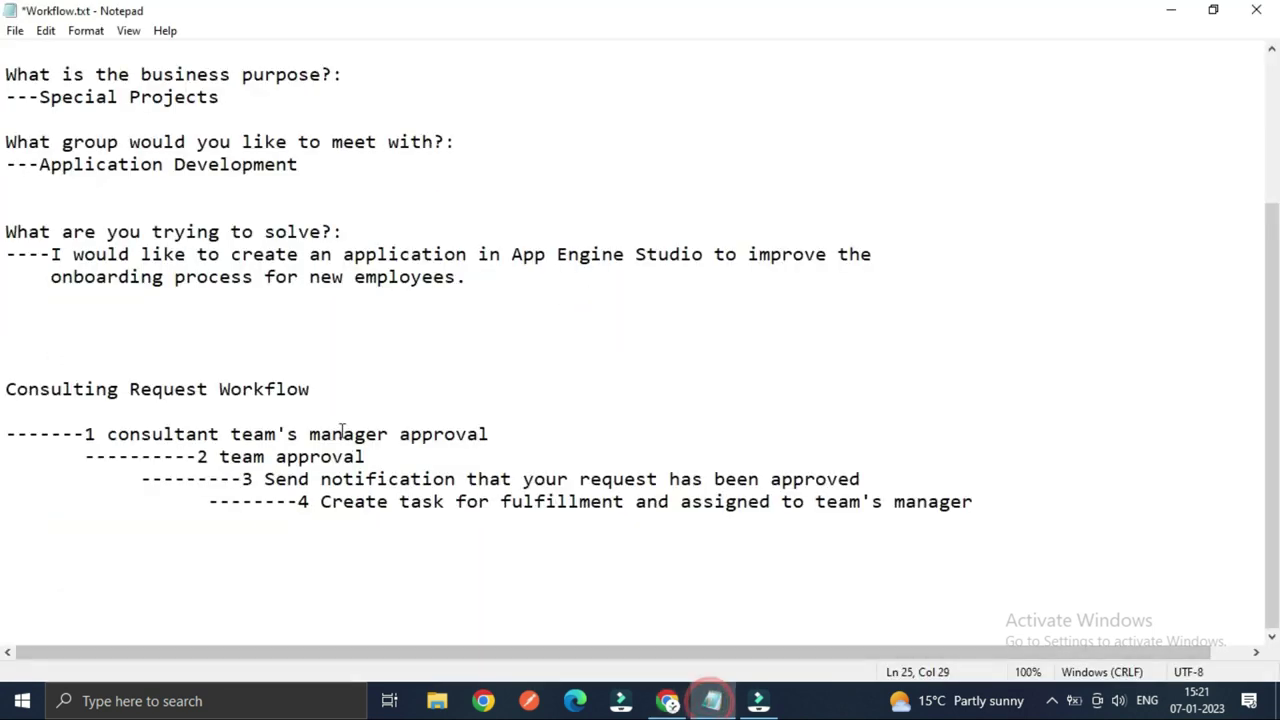
{"action": "left_click_drag", "start_coordinate": [40, 163], "coordinate": [354, 168]}
{"action": "key", "text": "ctrl+c"}
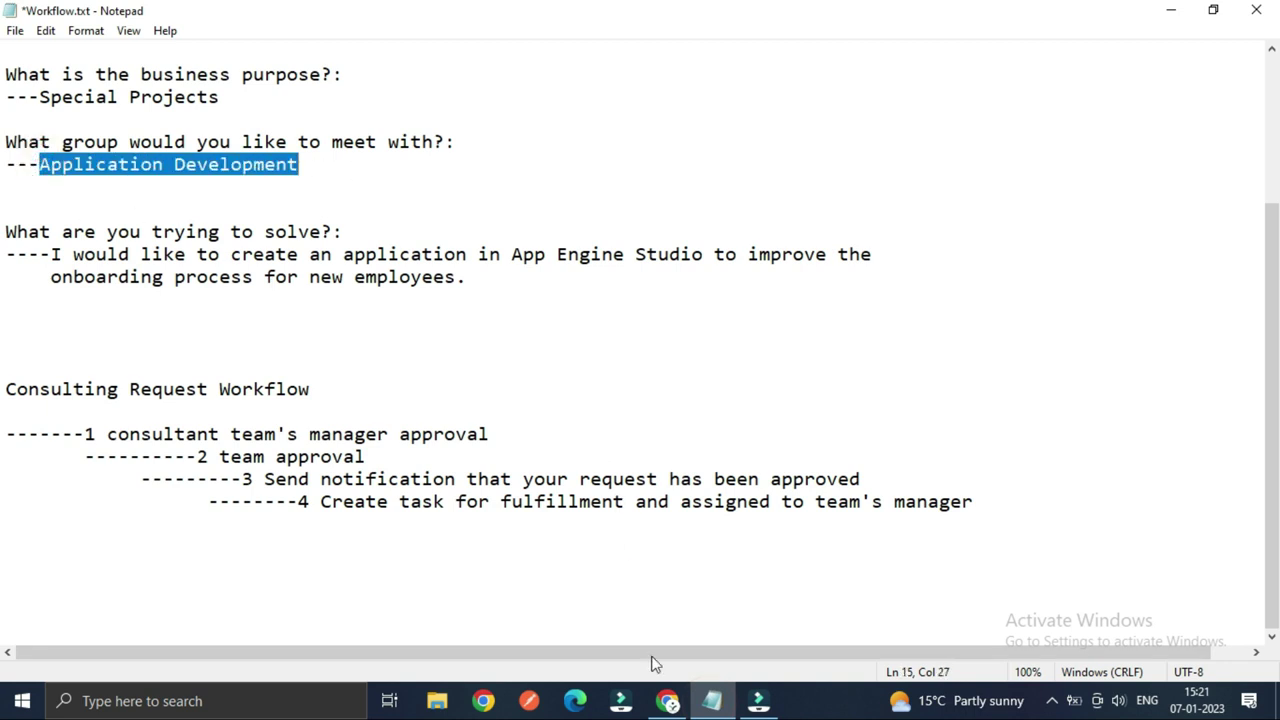
{"action": "left_click", "coordinate": [667, 700]}
{"action": "left_click", "coordinate": [172, 443]}
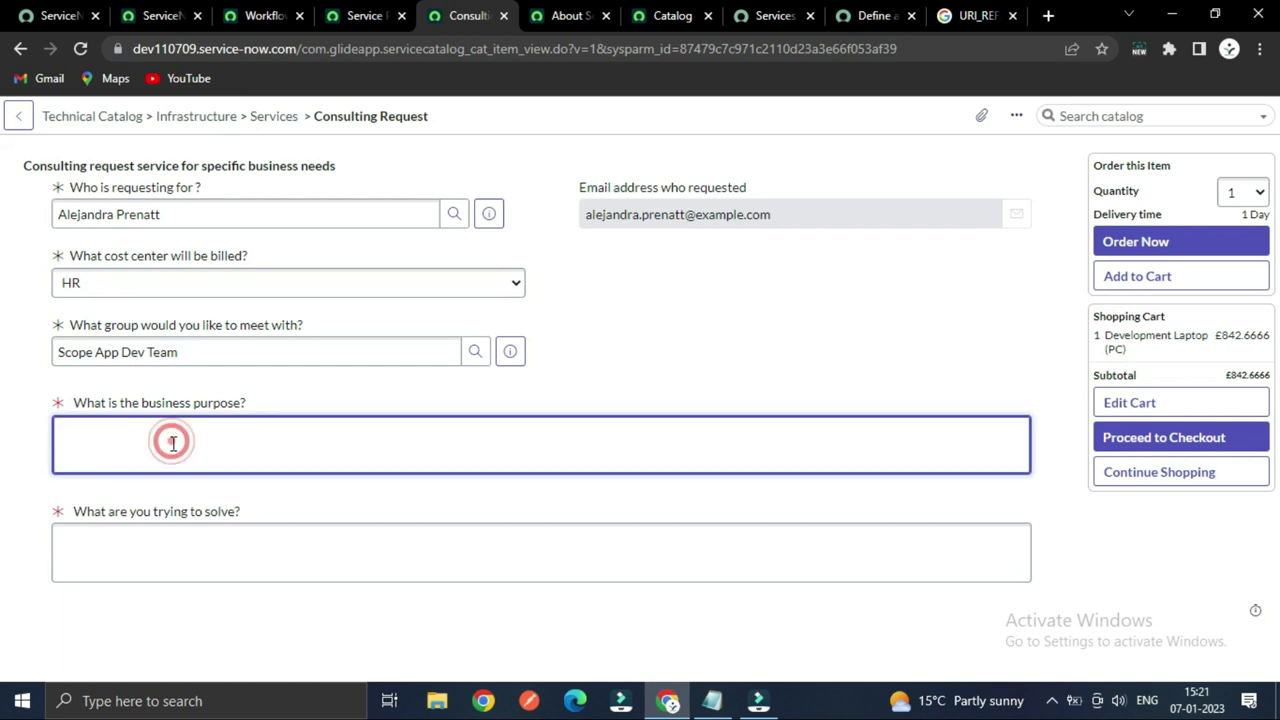
{"action": "key", "text": "ctrl+v"}
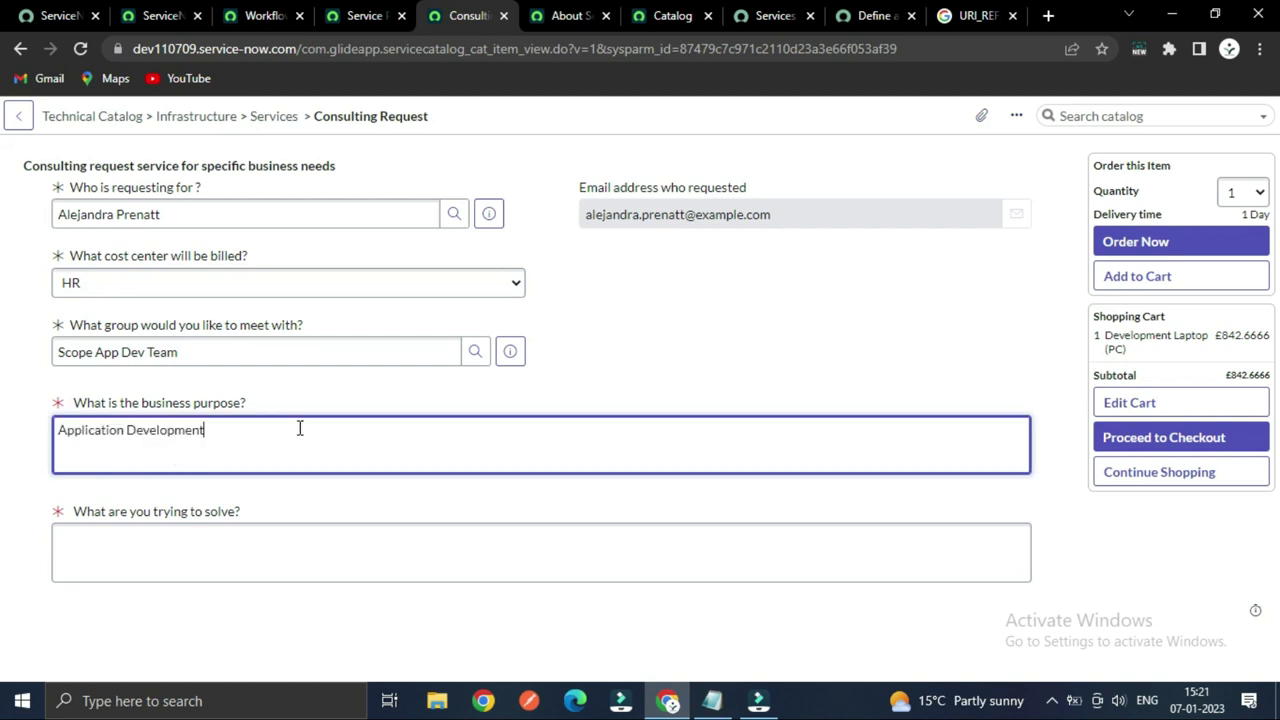
- Copy the Notepad text about creating an App Engine Studio application for new-employee onboarding into "What are you trying to solve?"
{"action": "left_click", "coordinate": [712, 700]}
{"action": "left_click_drag", "start_coordinate": [50, 254], "coordinate": [491, 285]}
{"action": "key", "text": "ctrl+c"}
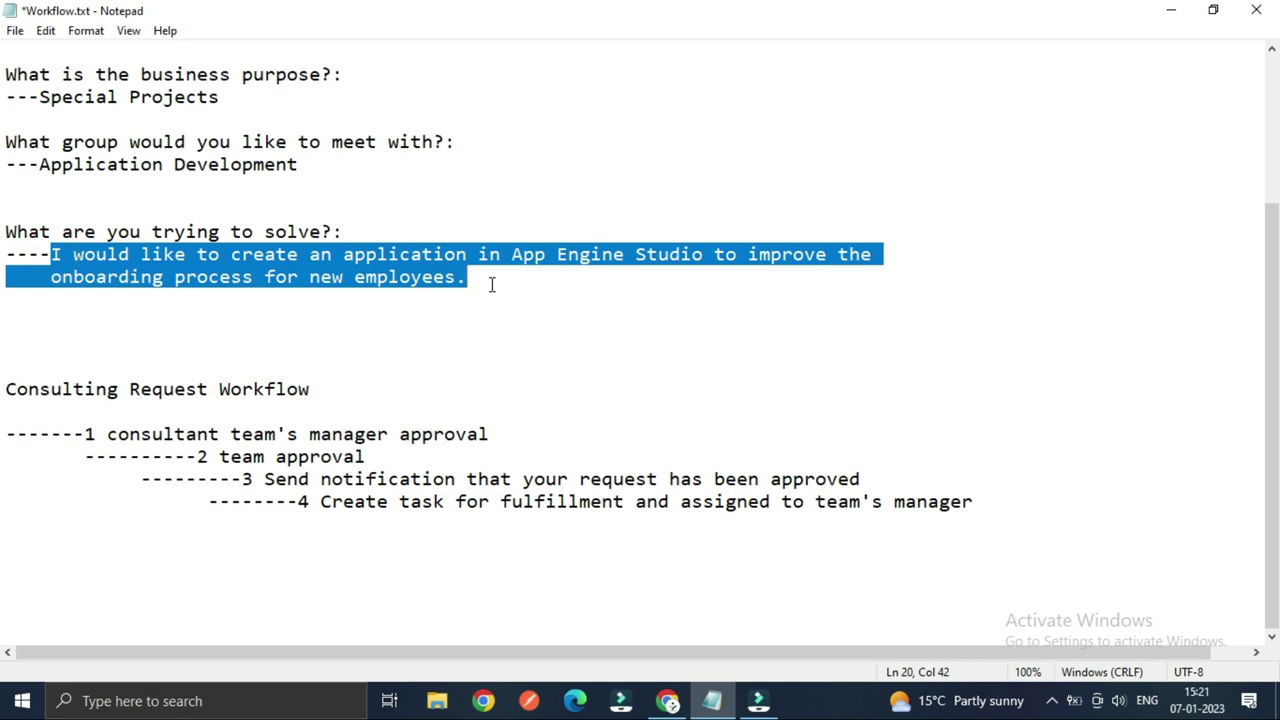
{"action": "left_click", "coordinate": [668, 700]}
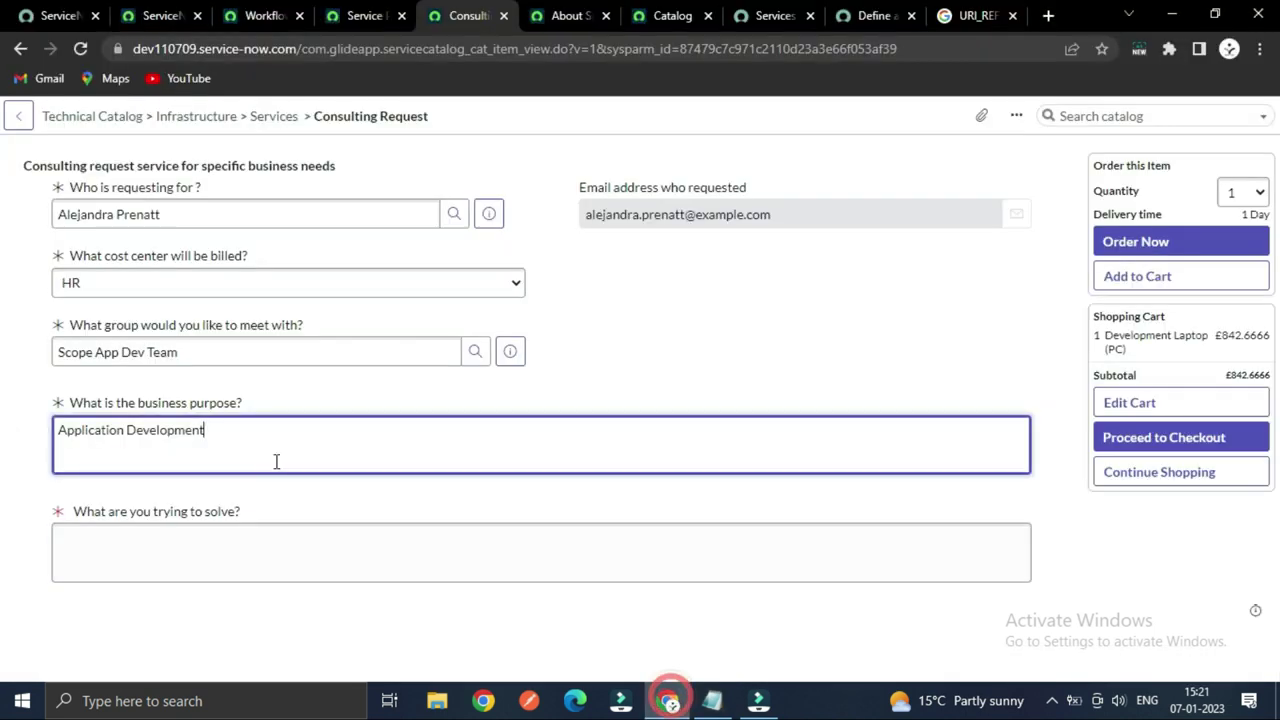
{"action": "left_click", "coordinate": [241, 547]}
{"action": "key", "text": "ctrl+v"}
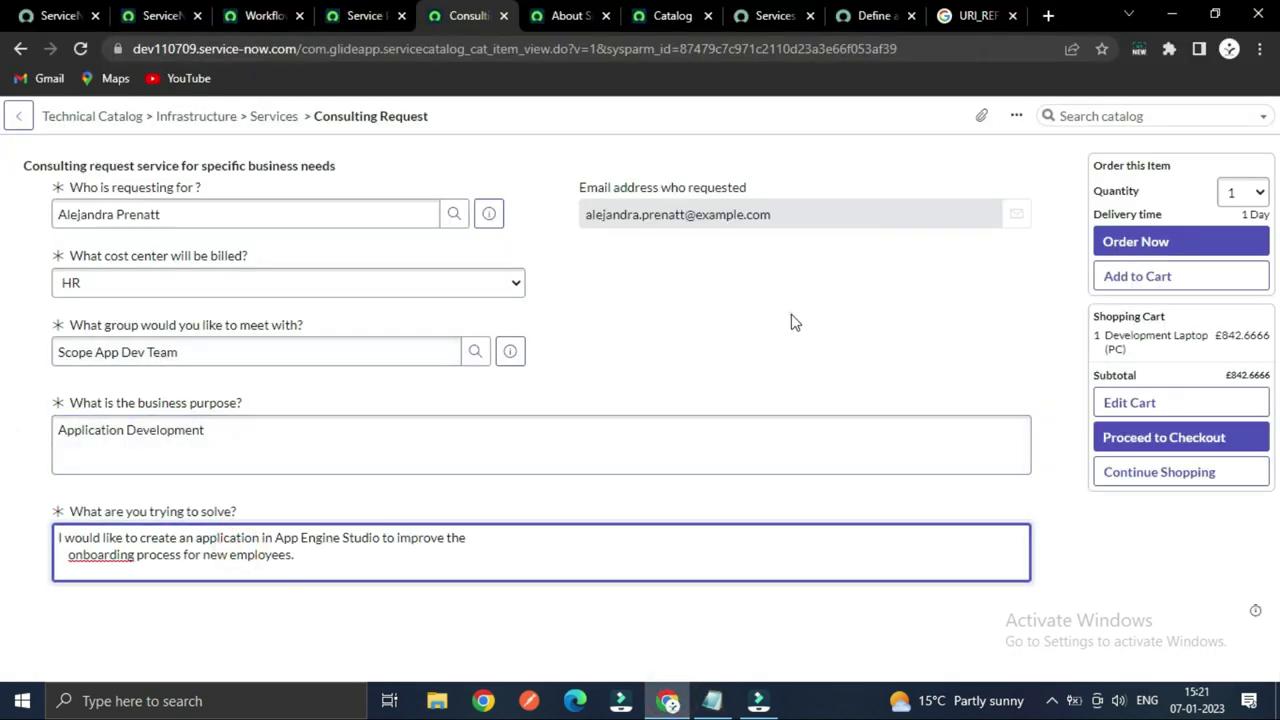
{"action": "left_click", "coordinate": [791, 318]}
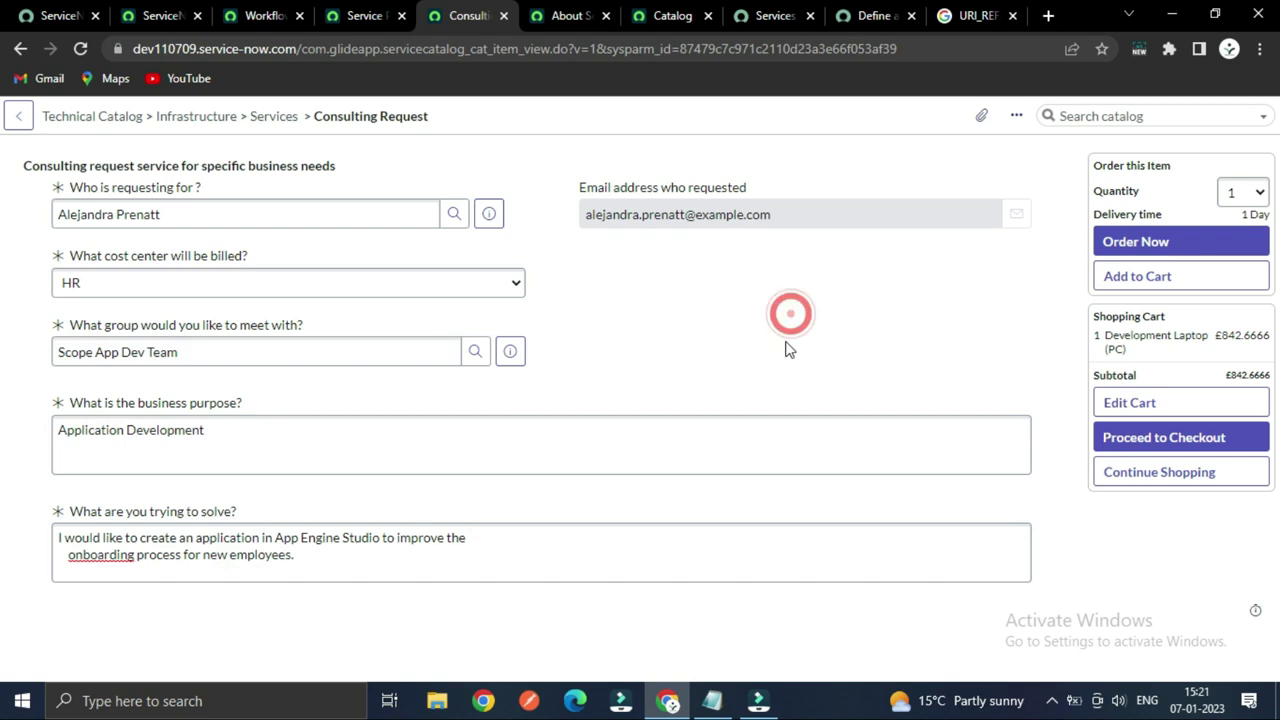
- Order the consulting request and open its requested item from the submitted request record
{"action": "left_click", "coordinate": [1117, 242]}
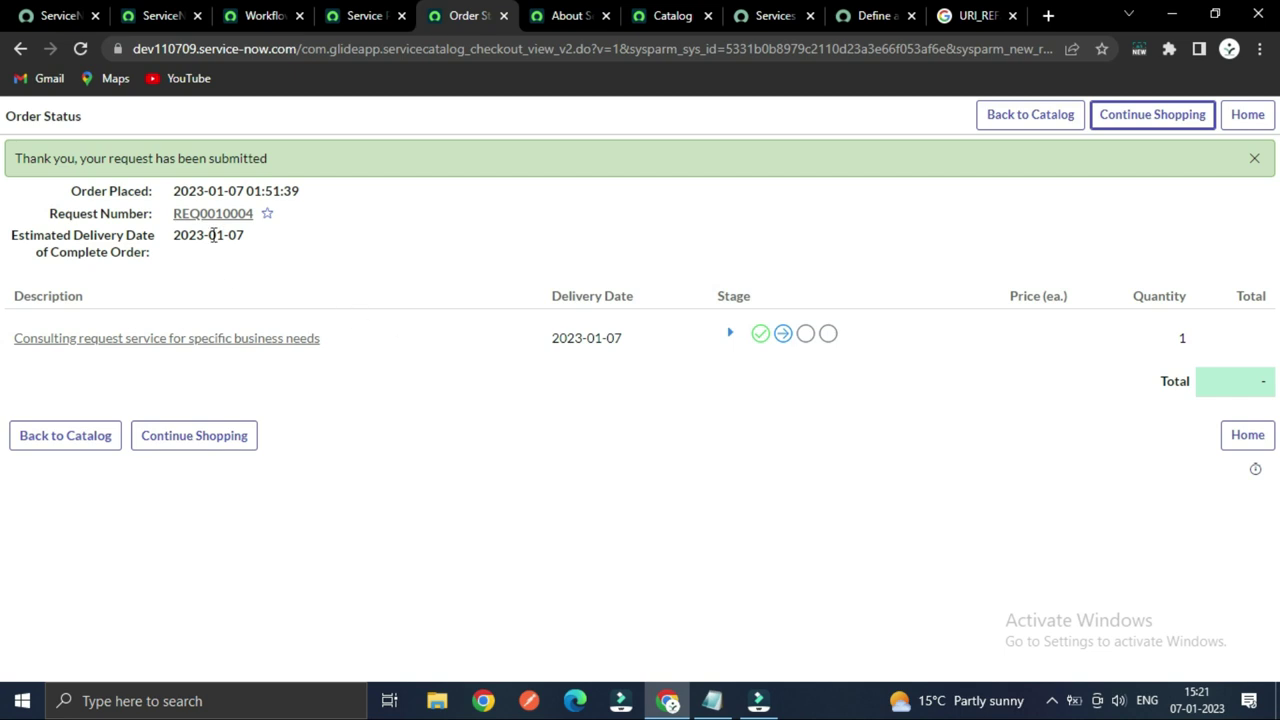
{"action": "left_click", "coordinate": [213, 214]}
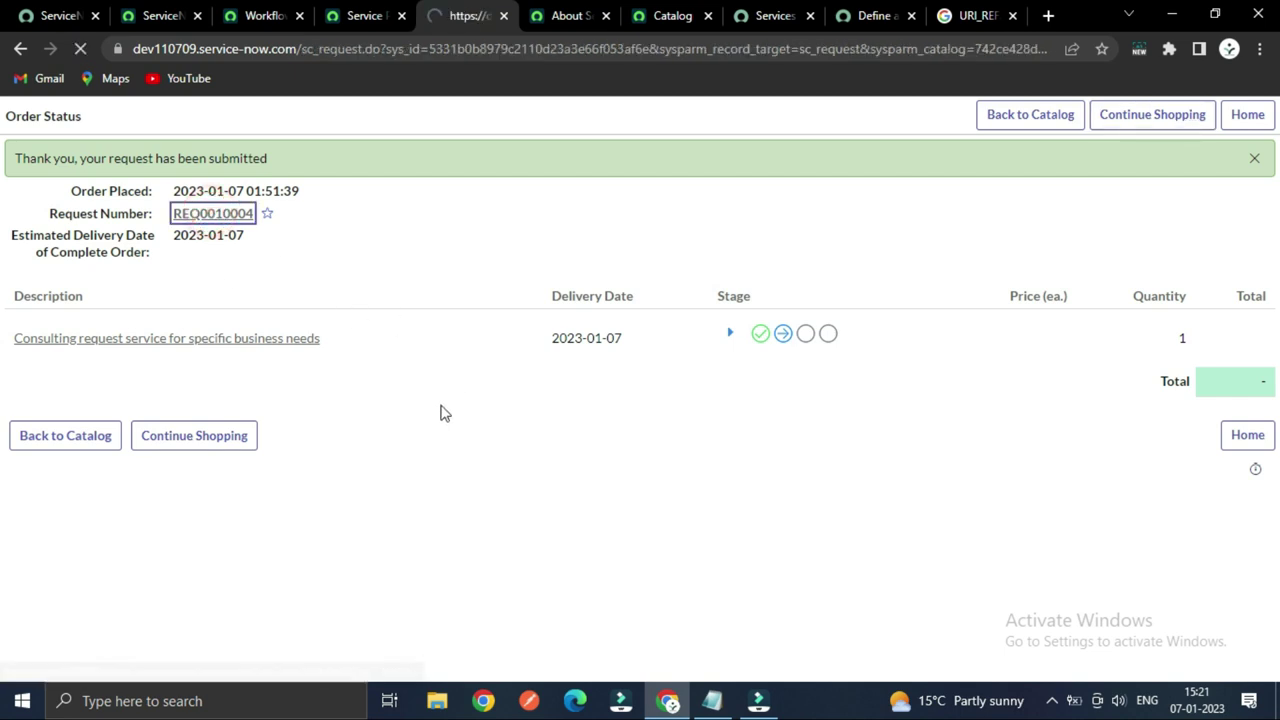
{"action": "scroll", "coordinate": [443, 402], "scroll_direction": "down", "scroll_amount": 2}
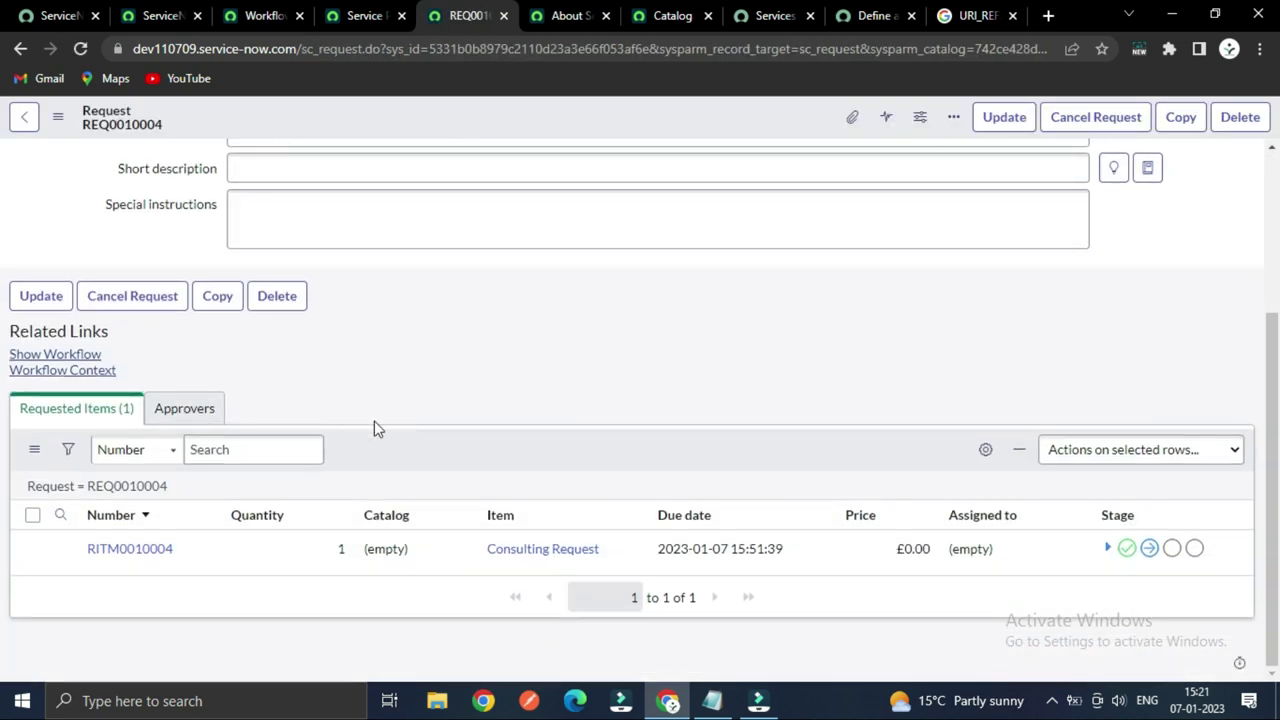
{"action": "left_click", "coordinate": [129, 551]}
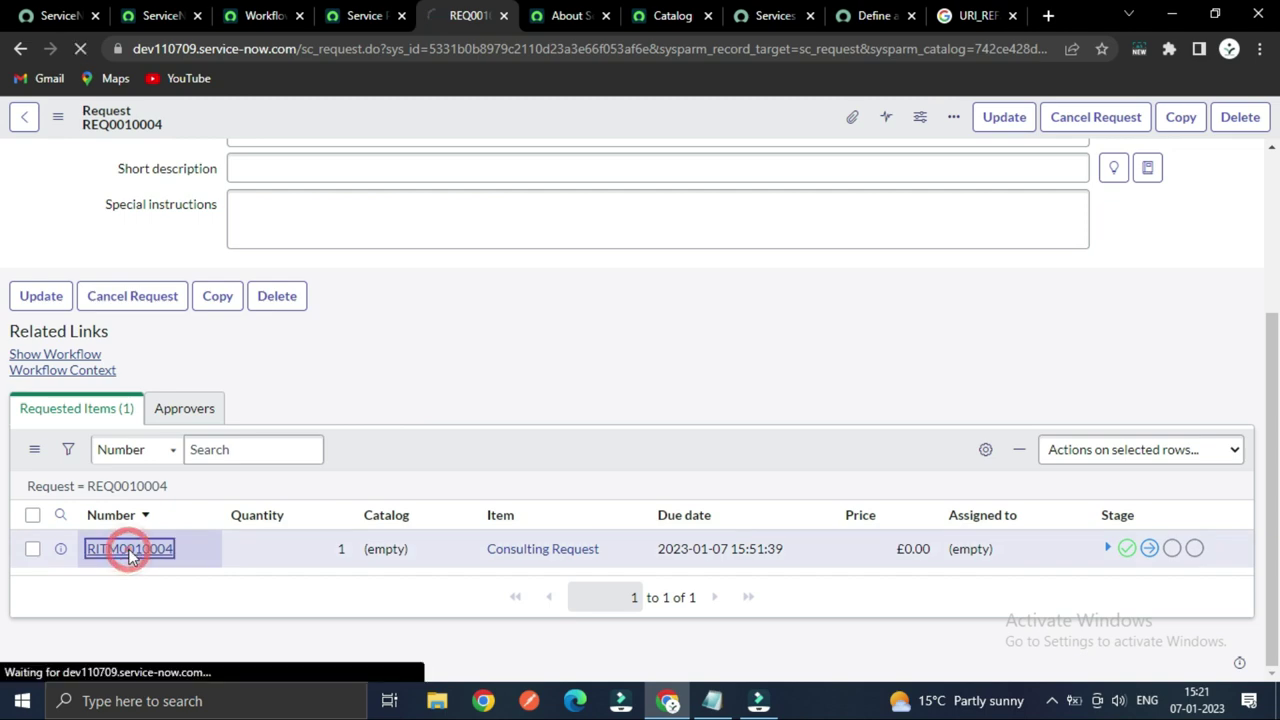
- Review the requested item's variables and catalog tasks, and show its approvers
{"action": "scroll", "coordinate": [474, 414], "scroll_direction": "down", "scroll_amount": 3}
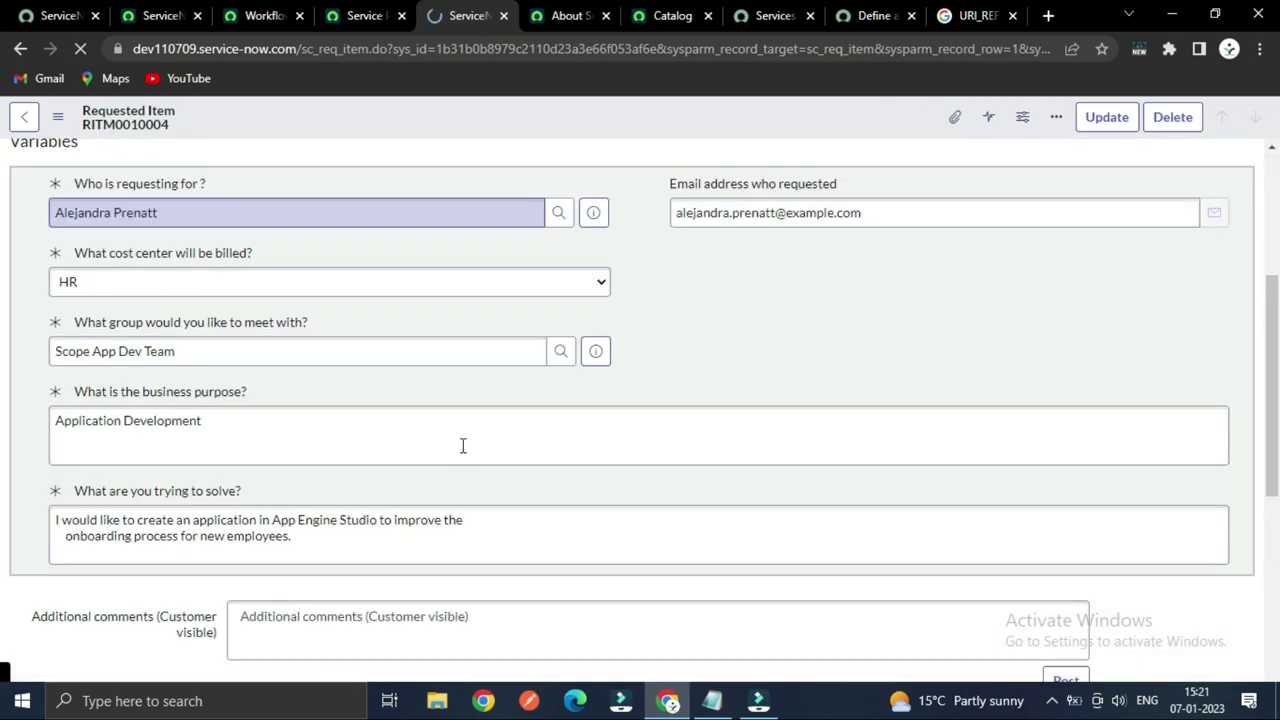
{"action": "scroll", "coordinate": [454, 453], "scroll_direction": "down", "scroll_amount": 10}
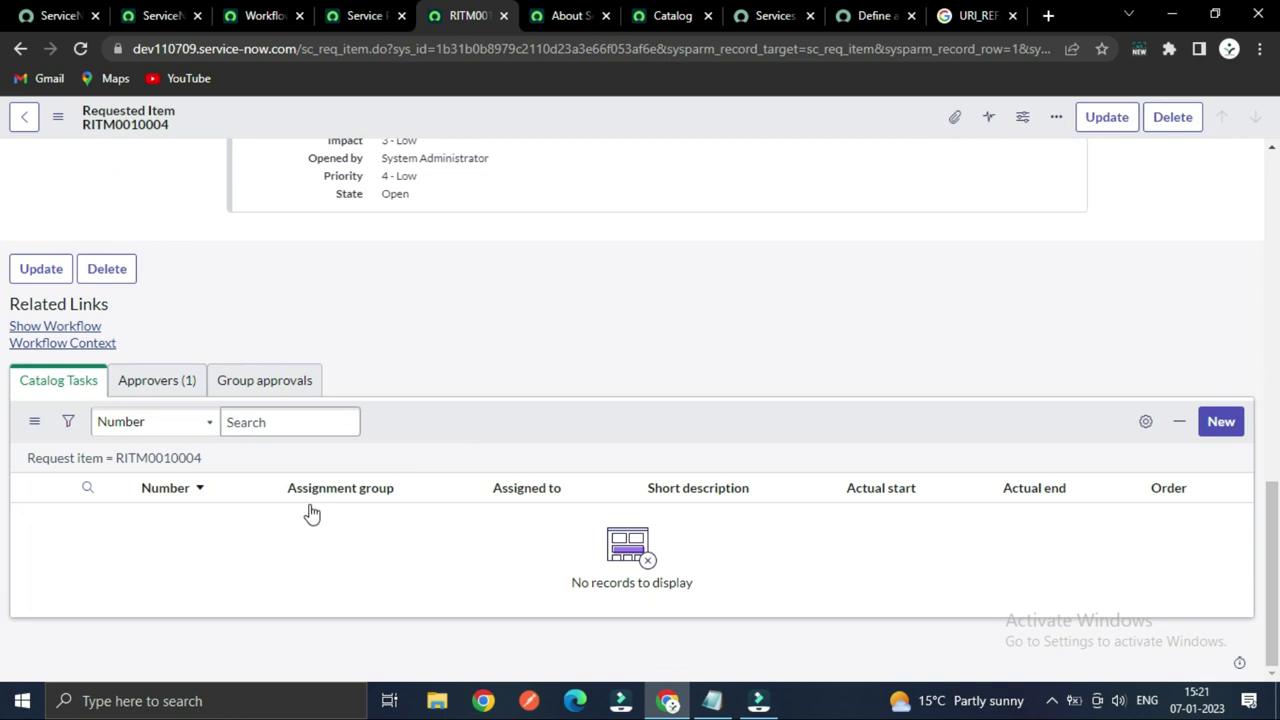
{"action": "left_click", "coordinate": [150, 382]}
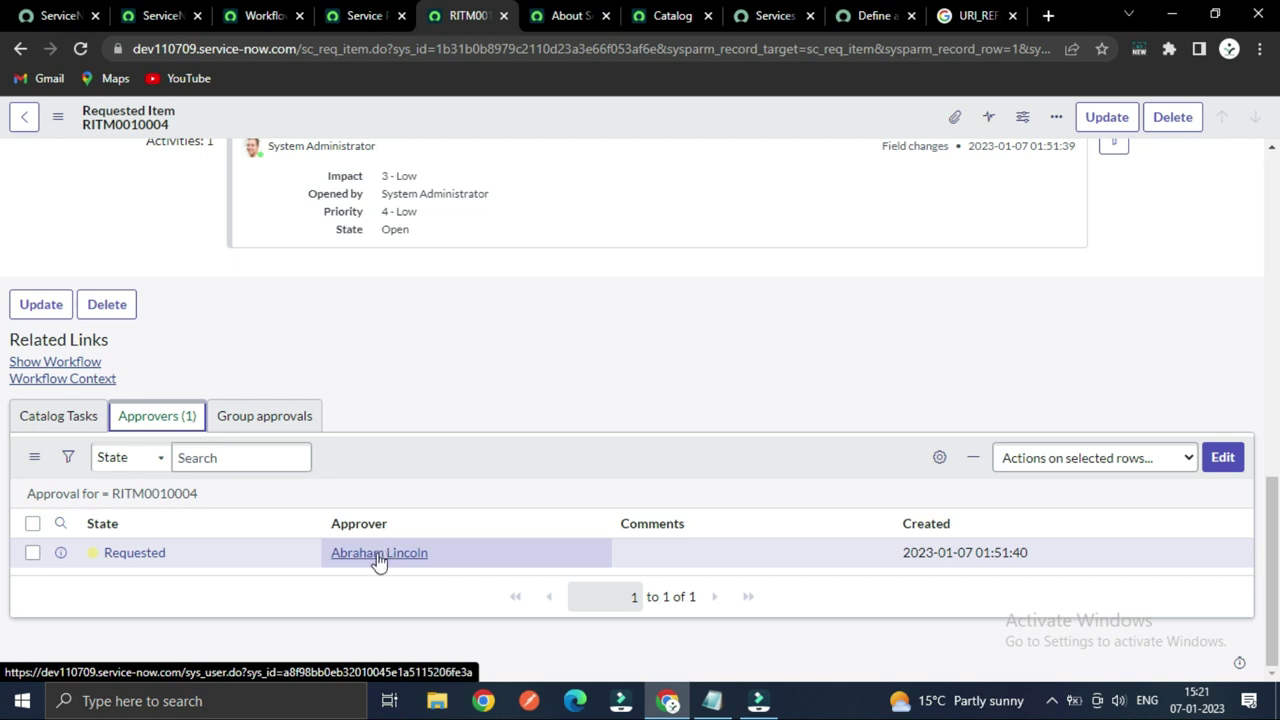
- Return to the ServiceNow home page and filter the application navigator for "groups"
{"action": "left_click", "coordinate": [775, 15]}
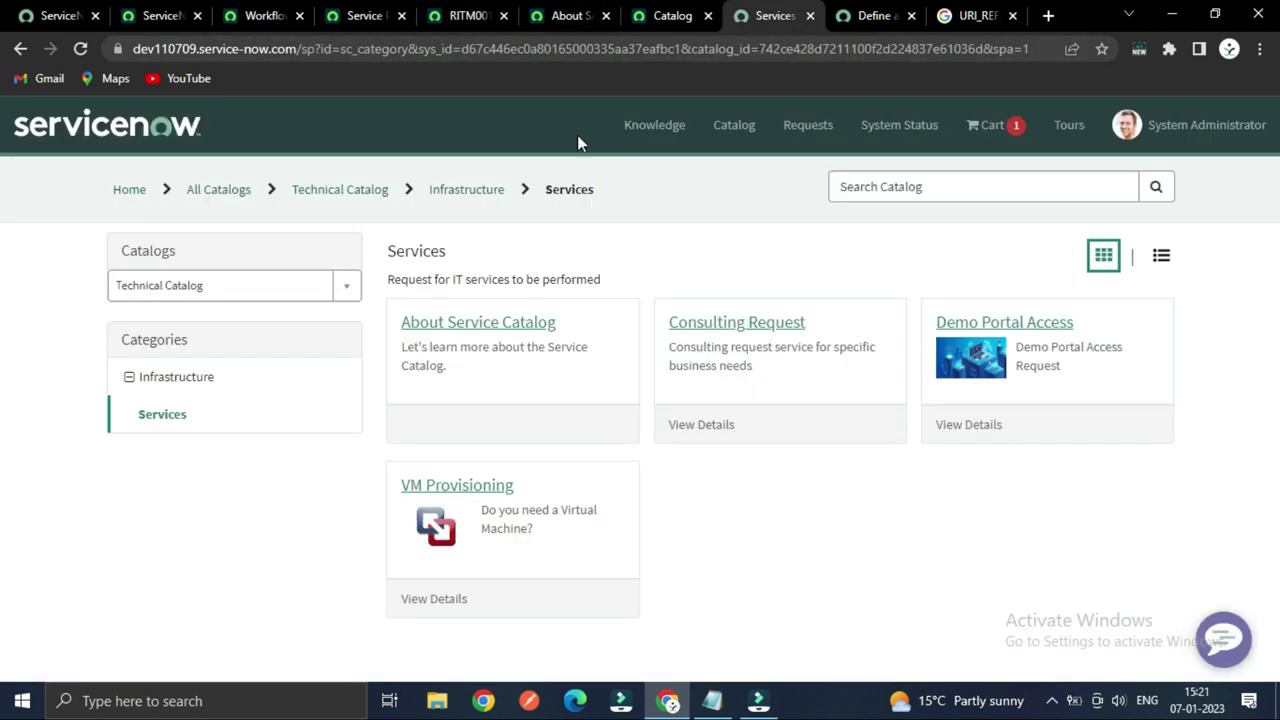
{"action": "left_click", "coordinate": [668, 15]}
{"action": "left_click", "coordinate": [570, 15]}
{"action": "left_click", "coordinate": [455, 15]}
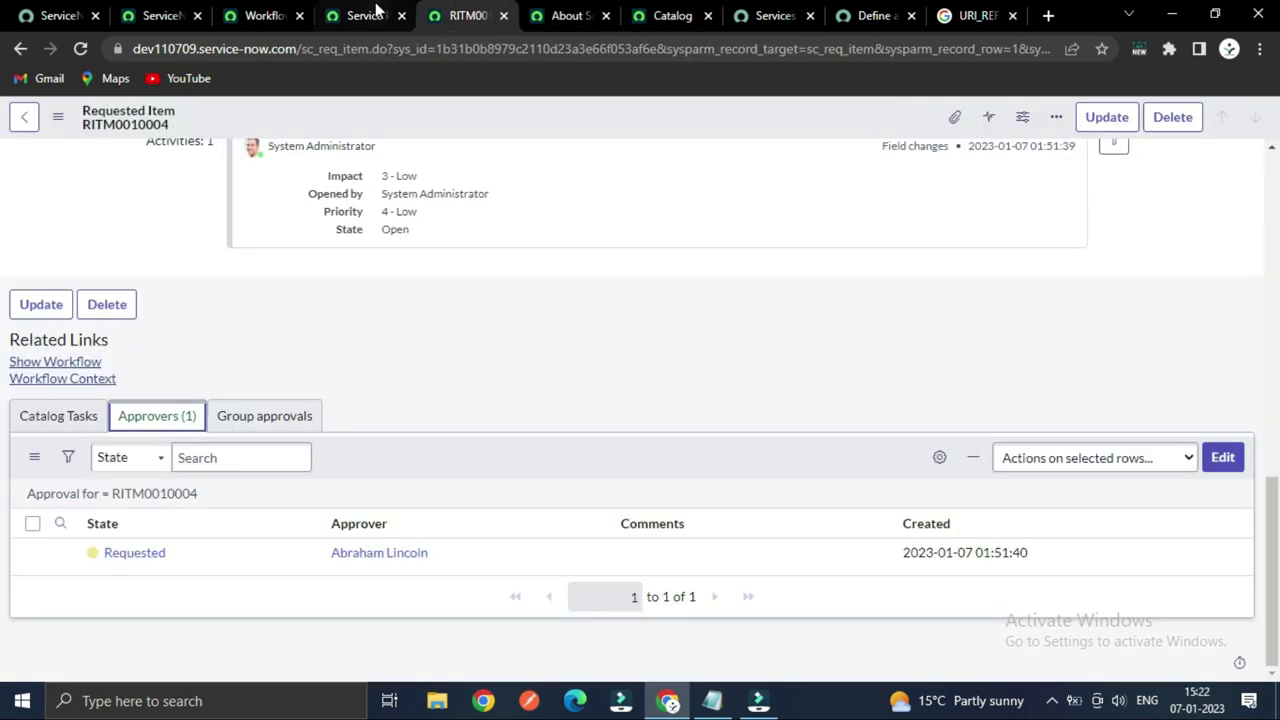
{"action": "left_click", "coordinate": [365, 15]}
{"action": "left_click", "coordinate": [265, 15]}
{"action": "left_click", "coordinate": [160, 15]}
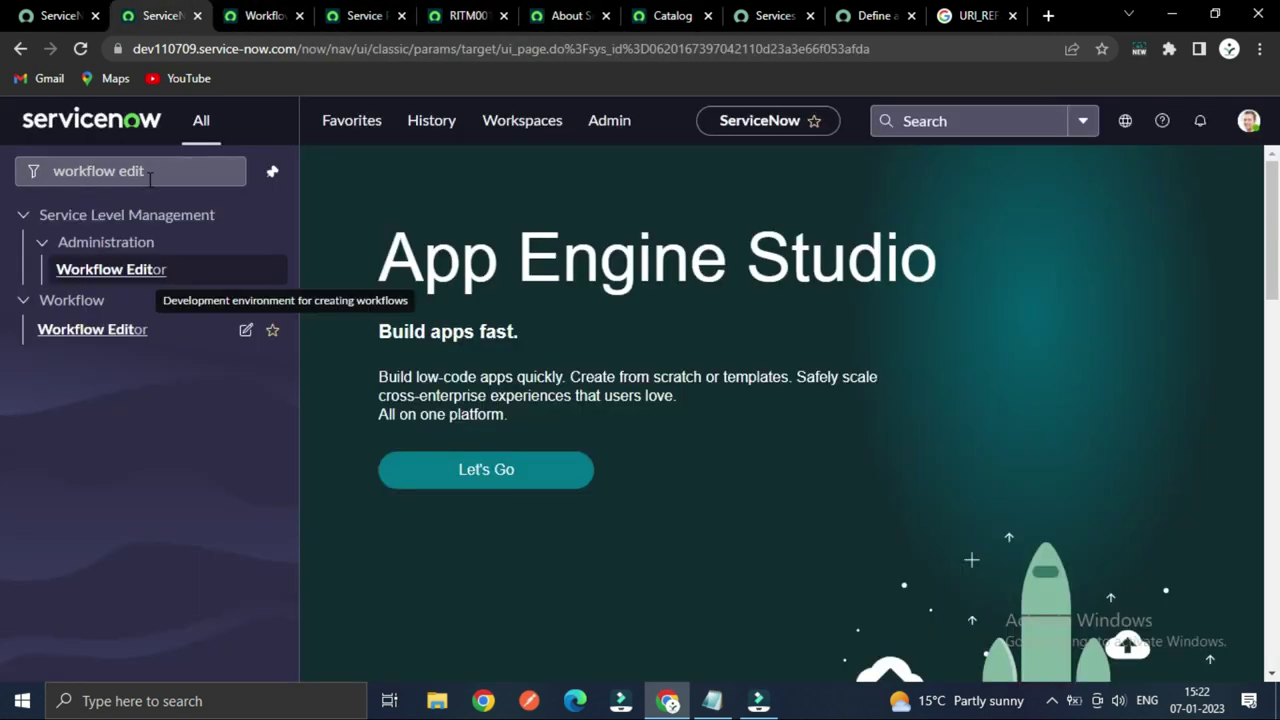
{"action": "left_click", "coordinate": [222, 171]}
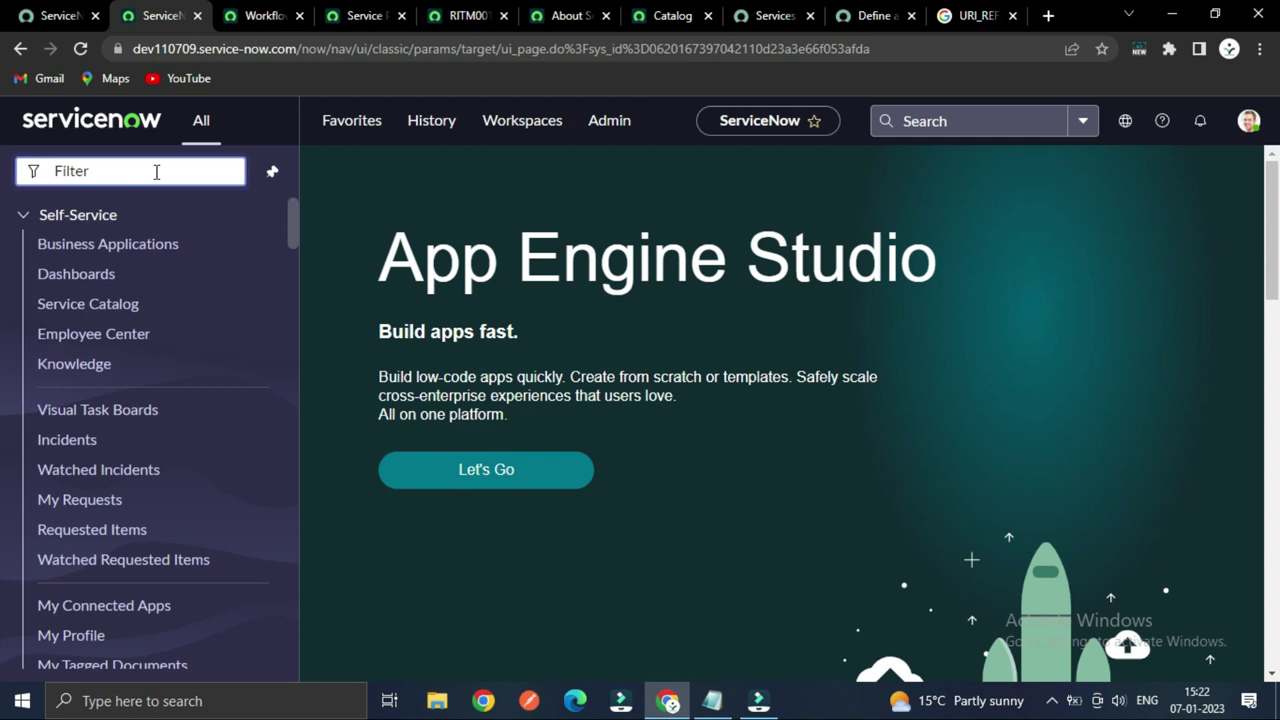
{"action": "left_click", "coordinate": [140, 125]}
{"action": "type", "text": "groups"}
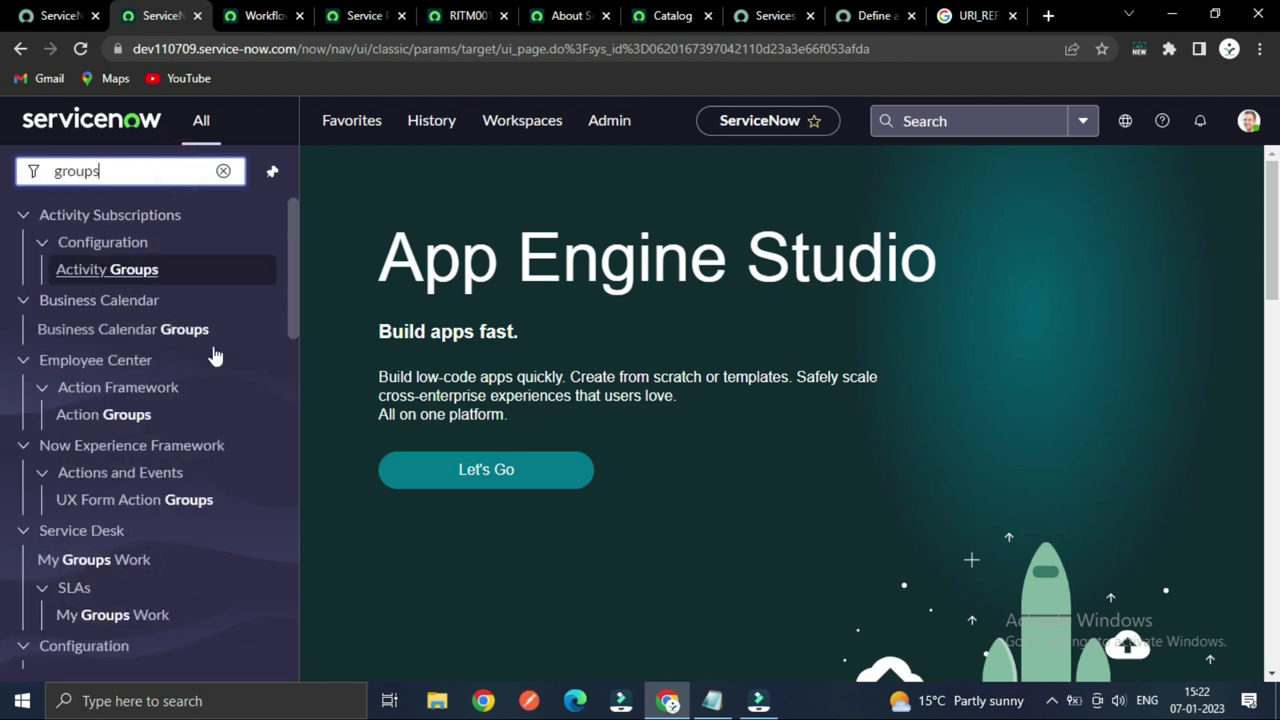
- Open the Groups list under System Security, Users and Groups, in a separate browser tab
{"action": "scroll", "coordinate": [214, 356], "scroll_direction": "down", "scroll_amount": 10}
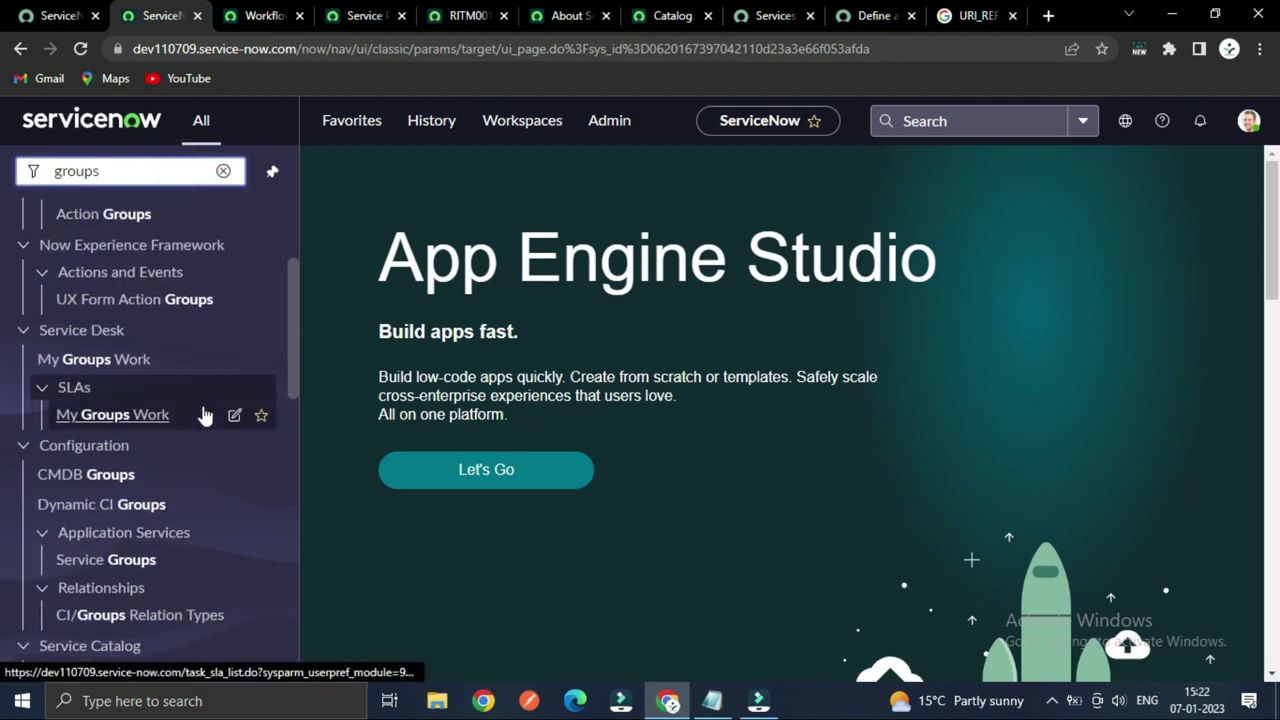
{"action": "scroll", "coordinate": [138, 545], "scroll_direction": "down", "scroll_amount": 1}
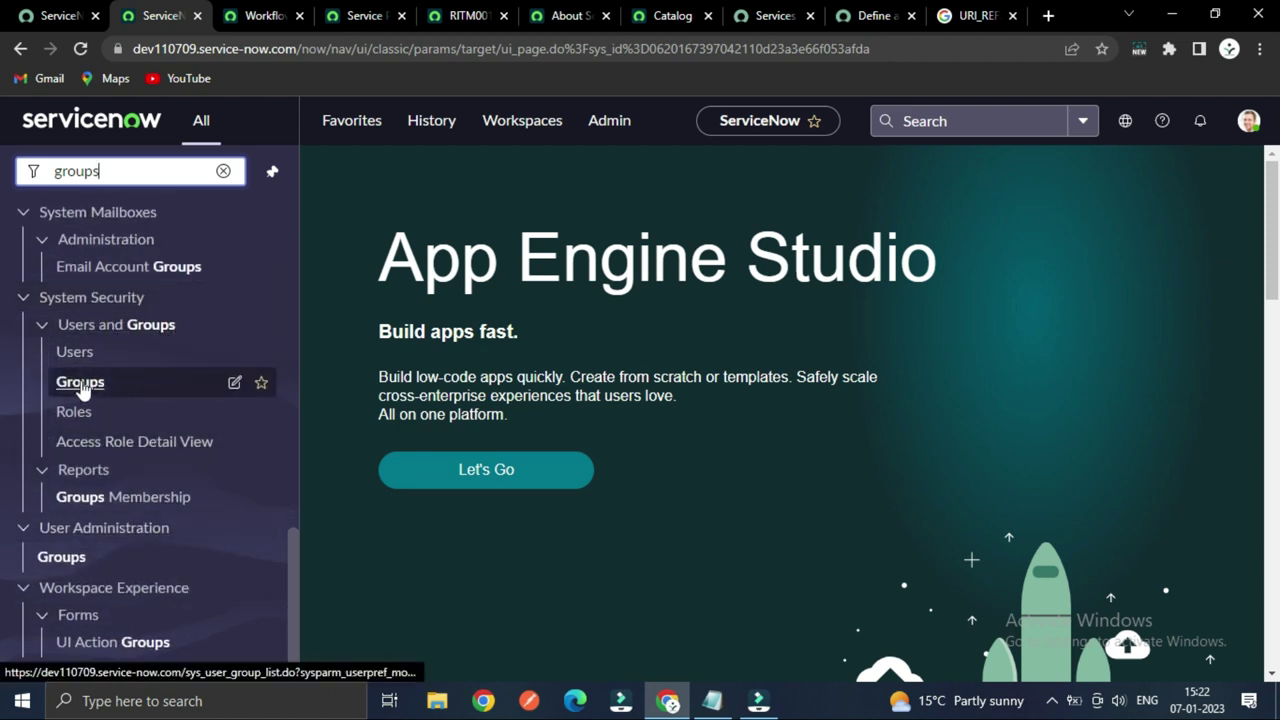
{"action": "right_click", "coordinate": [80, 388]}
{"action": "left_click", "coordinate": [130, 398]}
{"action": "key", "text": "ctrl+Tab"}
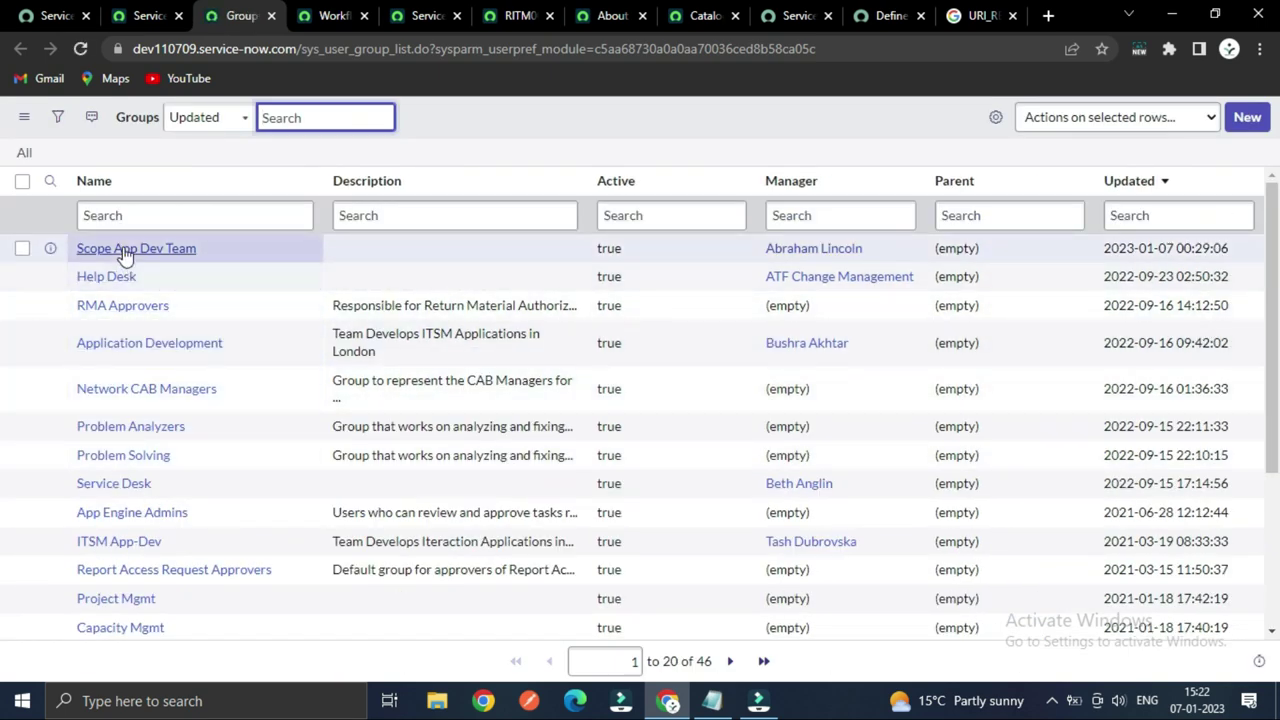
- Open the Scope App Dev Team group record and check who is set as its manager
{"action": "left_click", "coordinate": [123, 249]}
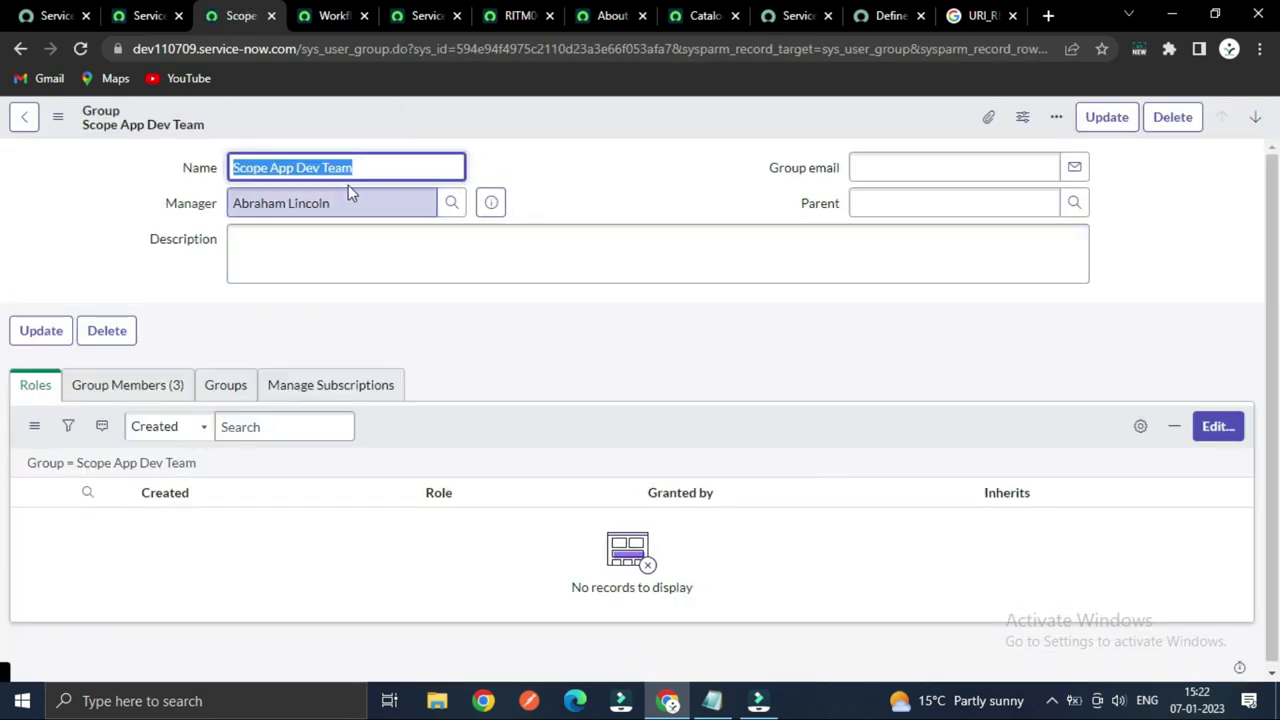
{"action": "left_click", "coordinate": [373, 169]}
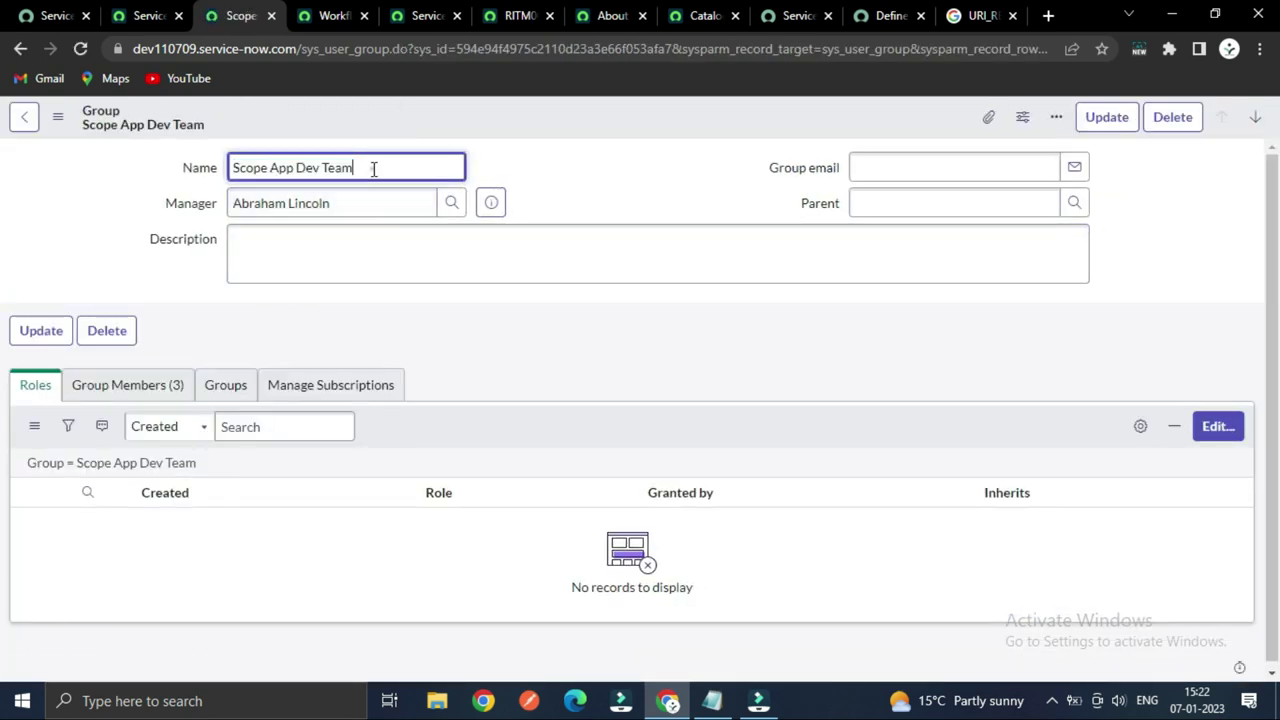
{"action": "triple_click", "coordinate": [400, 162]}
{"action": "left_click", "coordinate": [700, 186]}
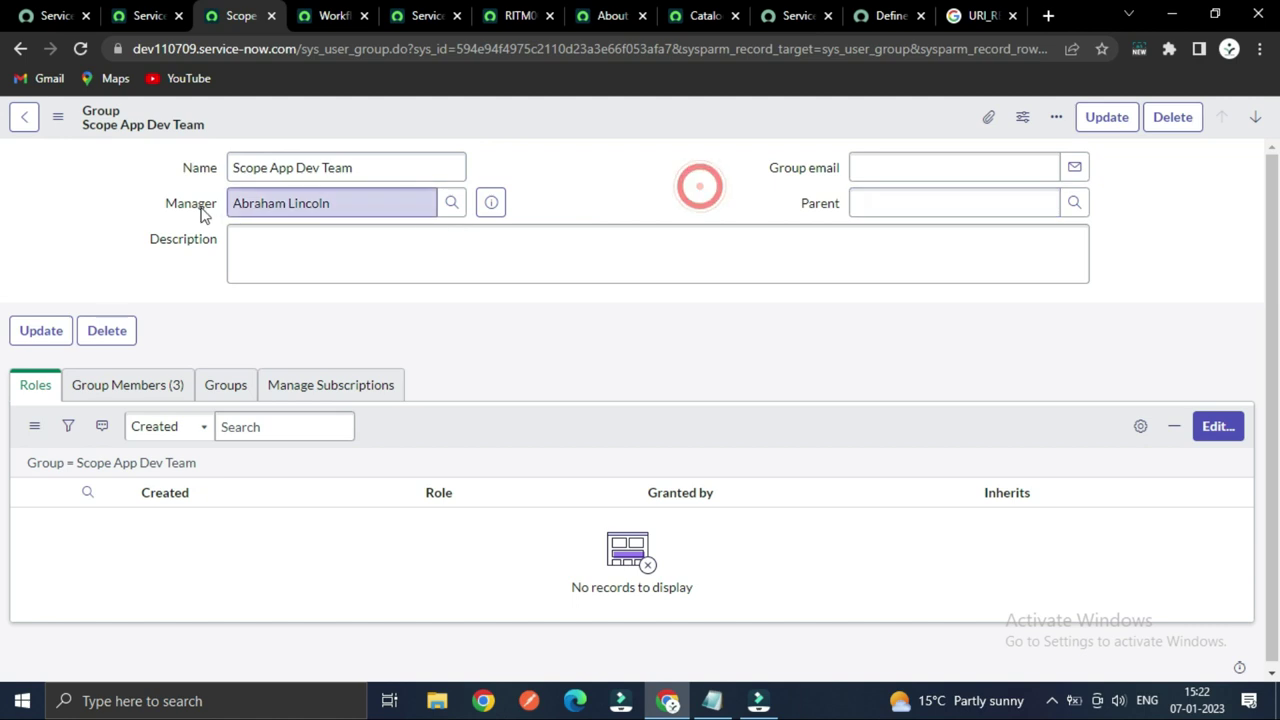
{"action": "left_click", "coordinate": [337, 167]}
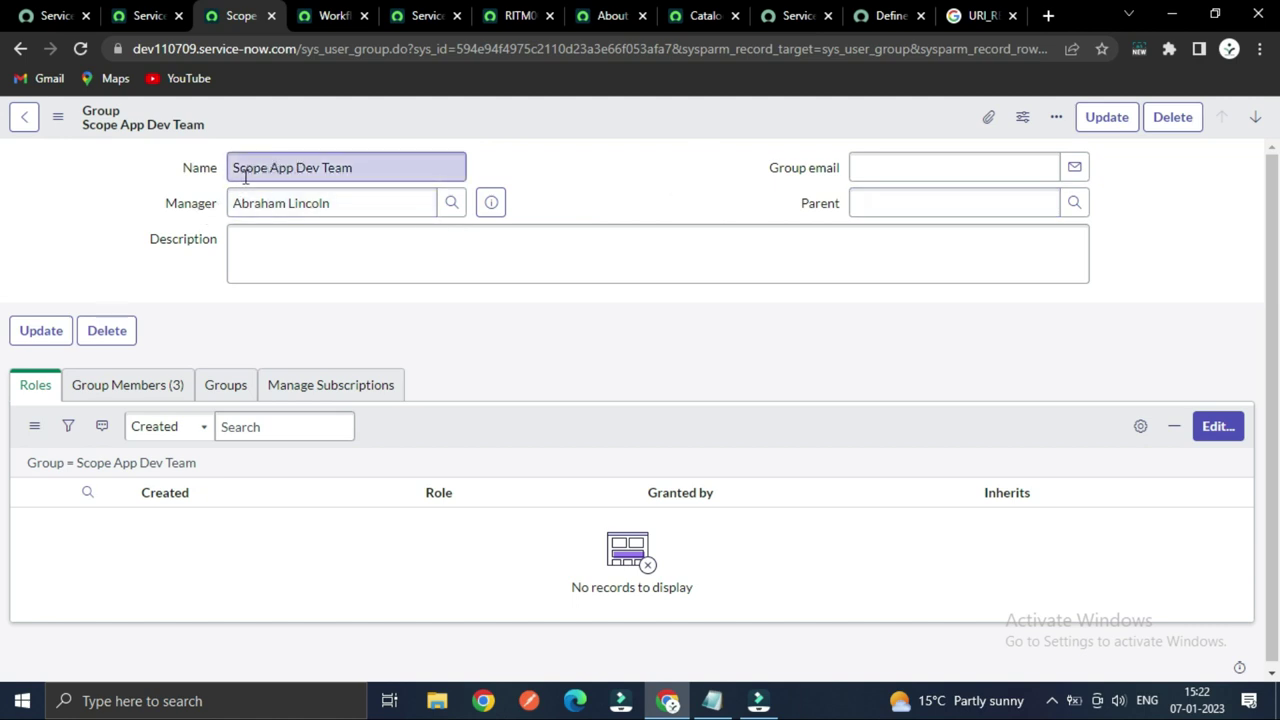
- Return to the requested item and set the team manager's approval state to Approved
{"action": "left_click", "coordinate": [330, 15]}
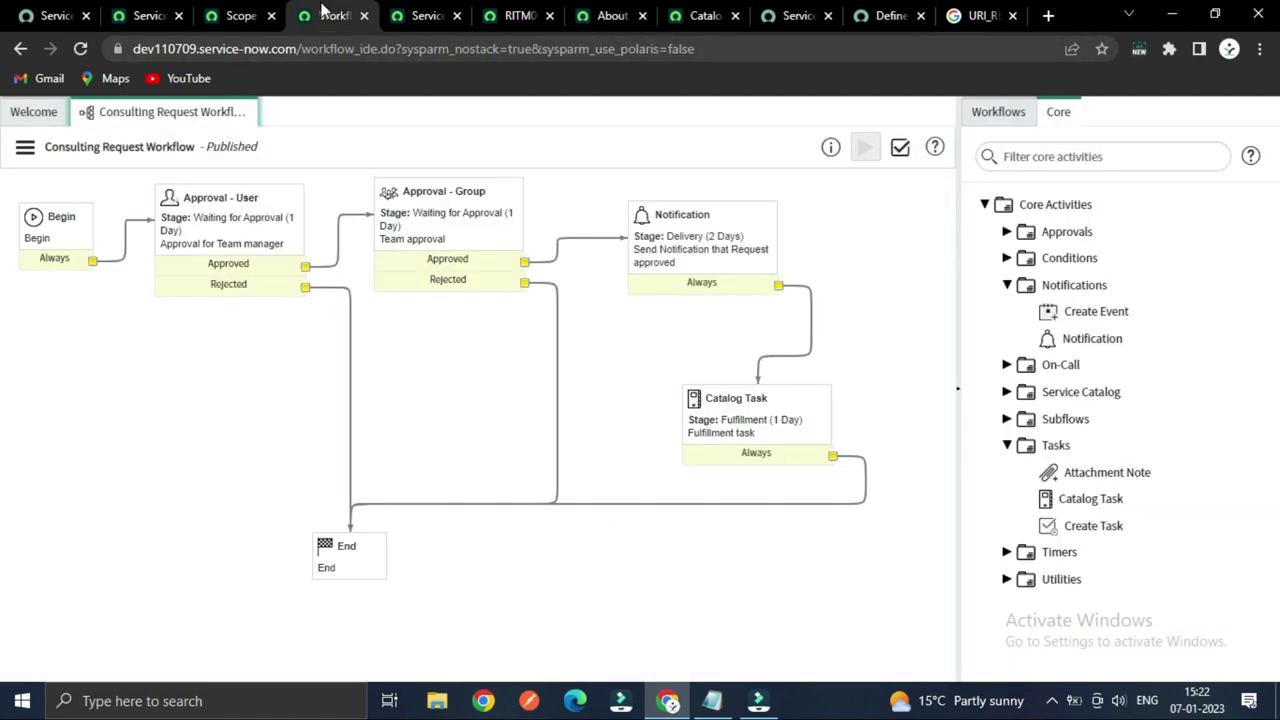
{"action": "left_click", "coordinate": [432, 12]}
{"action": "left_click", "coordinate": [510, 15]}
{"action": "left_click", "coordinate": [226, 458]}
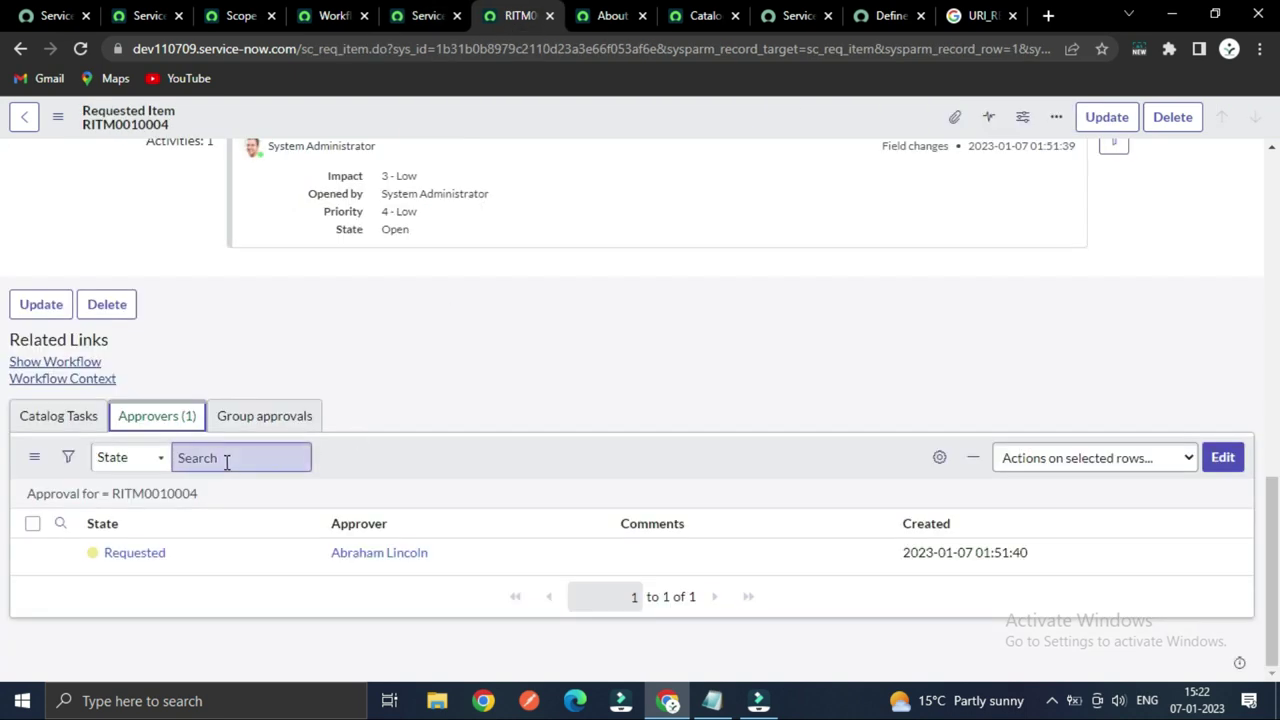
{"action": "left_click", "coordinate": [193, 558]}
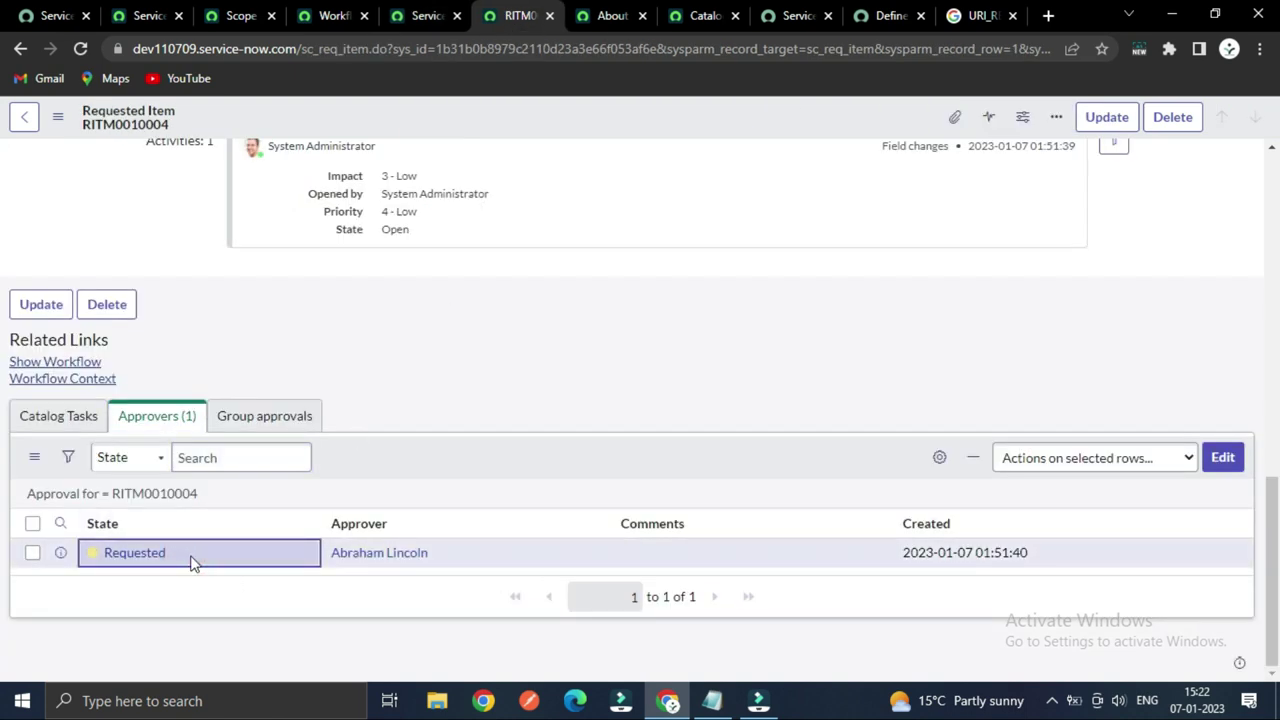
{"action": "double_click", "coordinate": [193, 562]}
{"action": "left_click", "coordinate": [187, 576]}
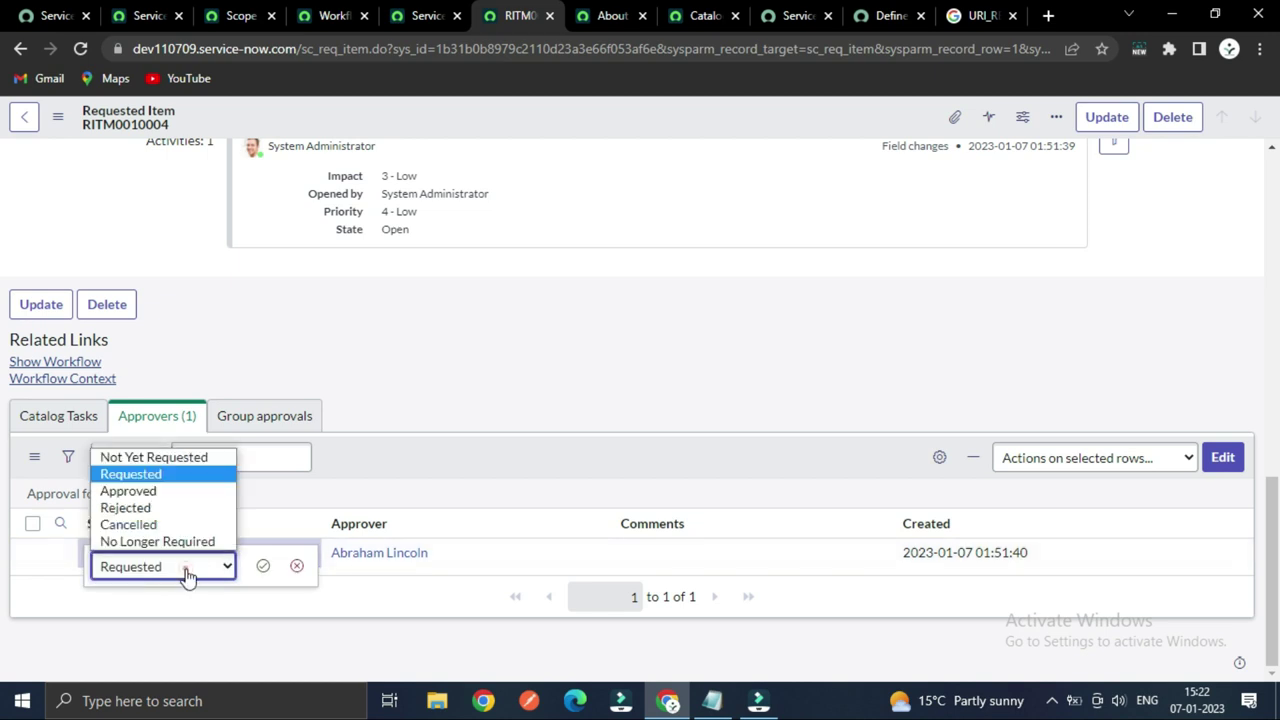
{"action": "left_click", "coordinate": [130, 491]}
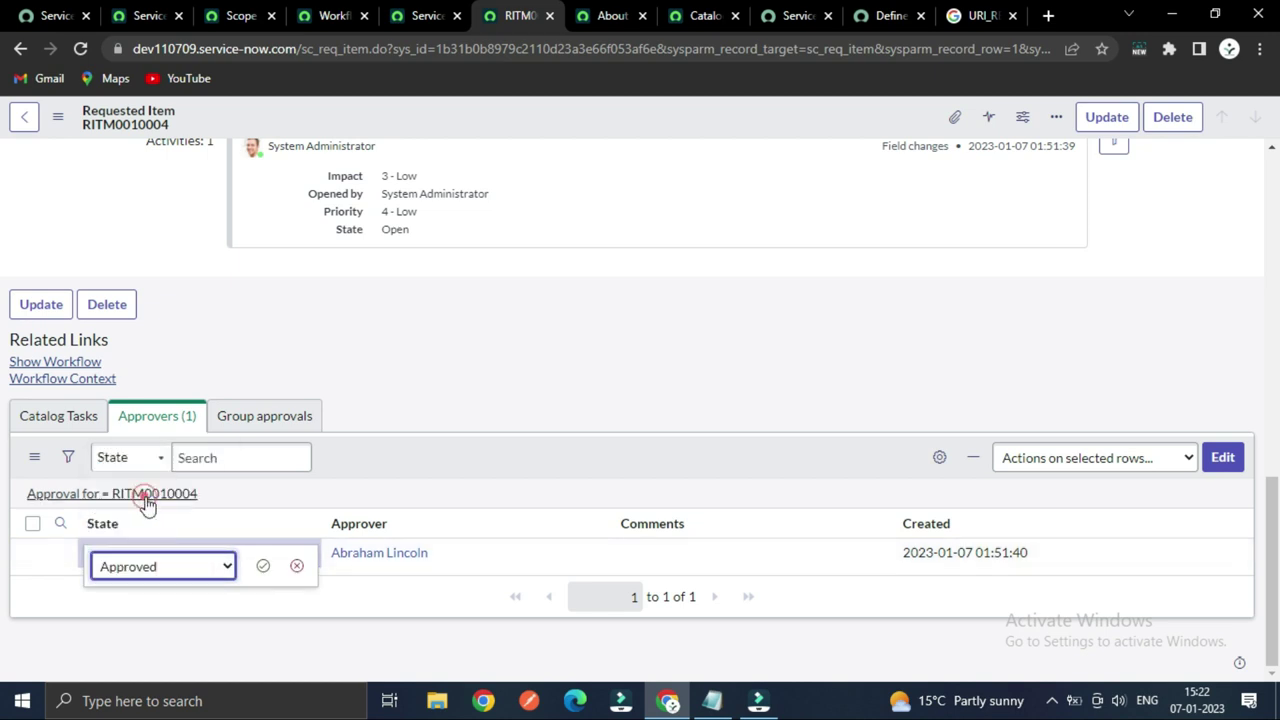
{"action": "left_click", "coordinate": [262, 568]}
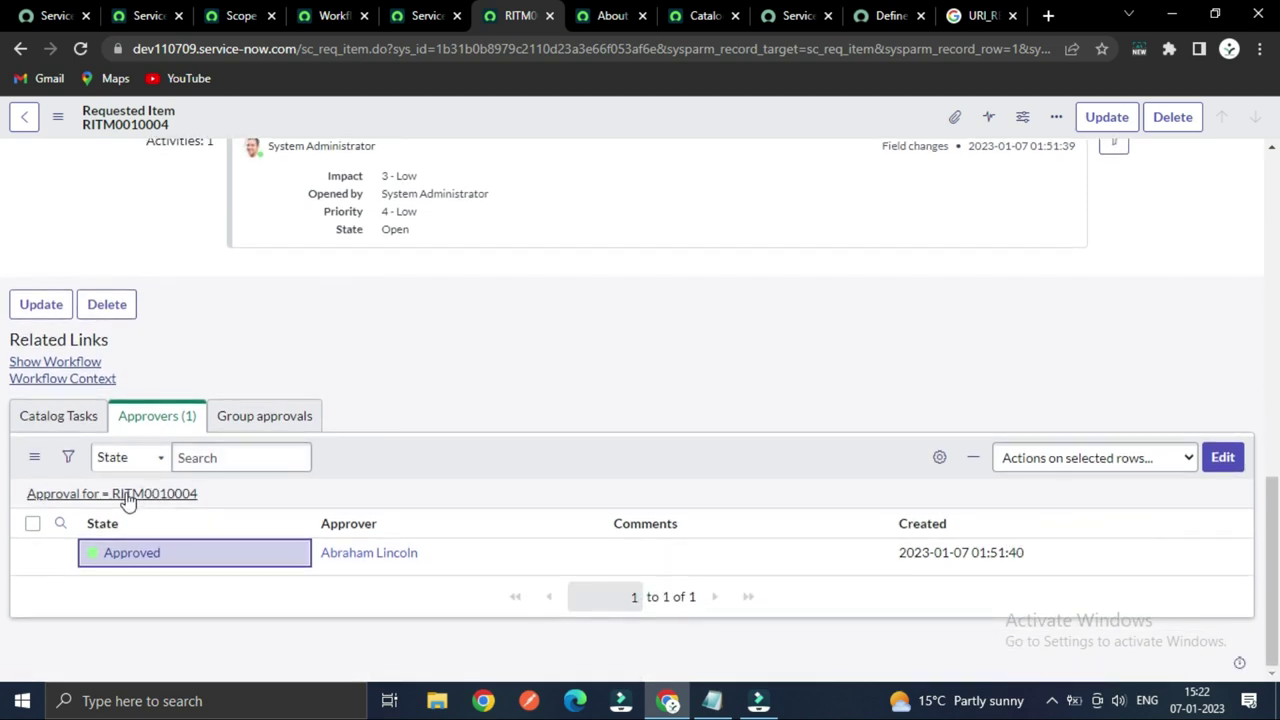
- Check the requested item's catalog tasks and its updated list of approvers
{"action": "scroll", "coordinate": [594, 323], "scroll_direction": "down", "scroll_amount": 1}
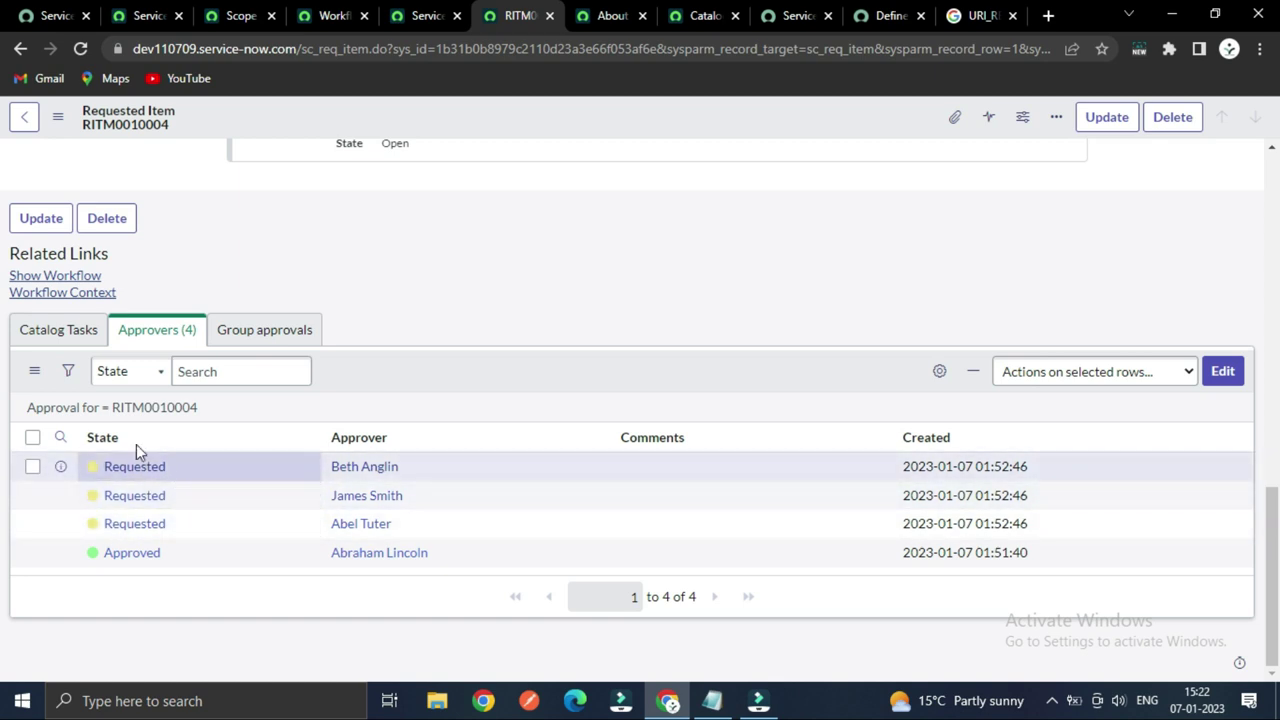
{"action": "left_click", "coordinate": [55, 330]}
{"action": "left_click", "coordinate": [136, 380]}
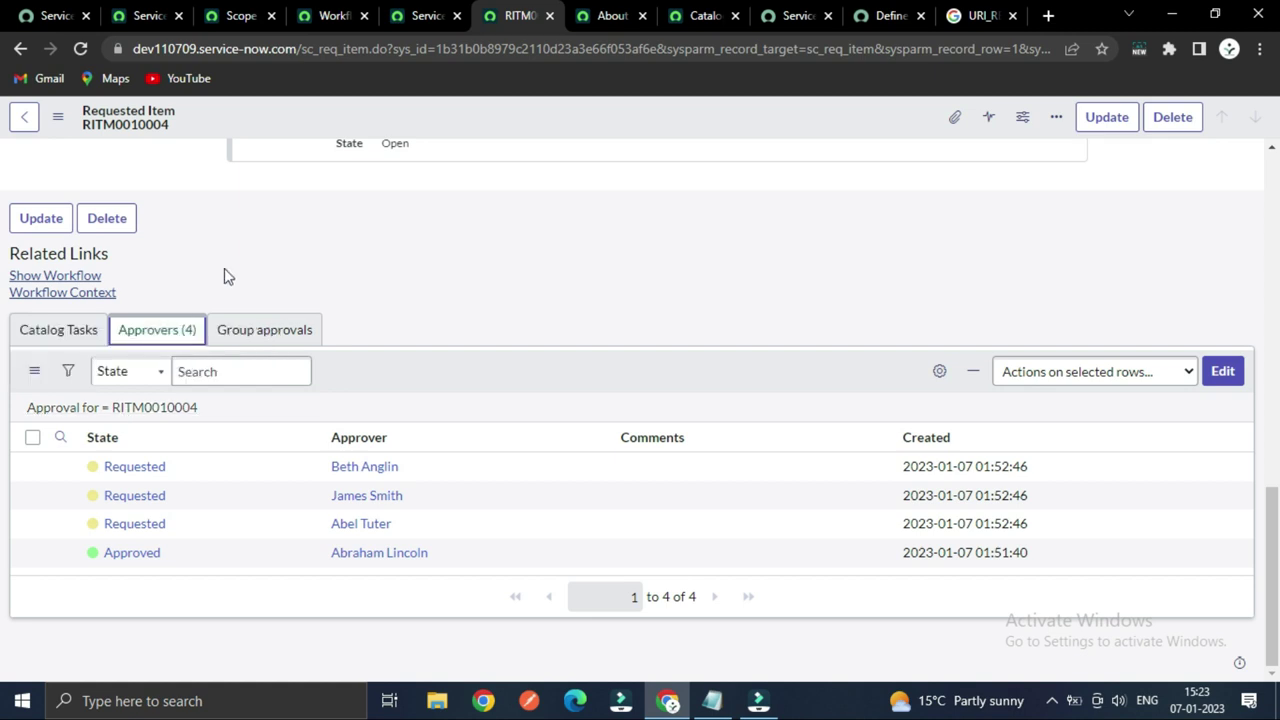
- Show the requested item's running workflow and examine the details of its Approval - Group activity
{"action": "left_click", "coordinate": [76, 278]}
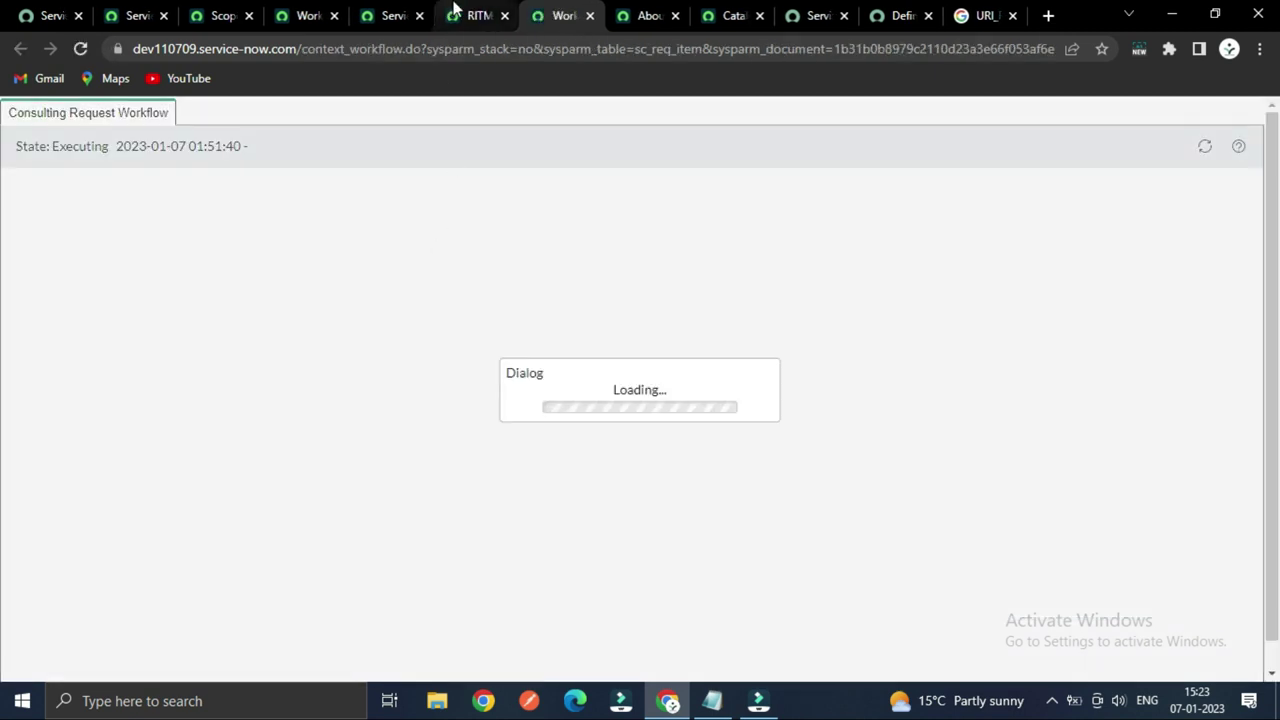
{"action": "left_click", "coordinate": [455, 12]}
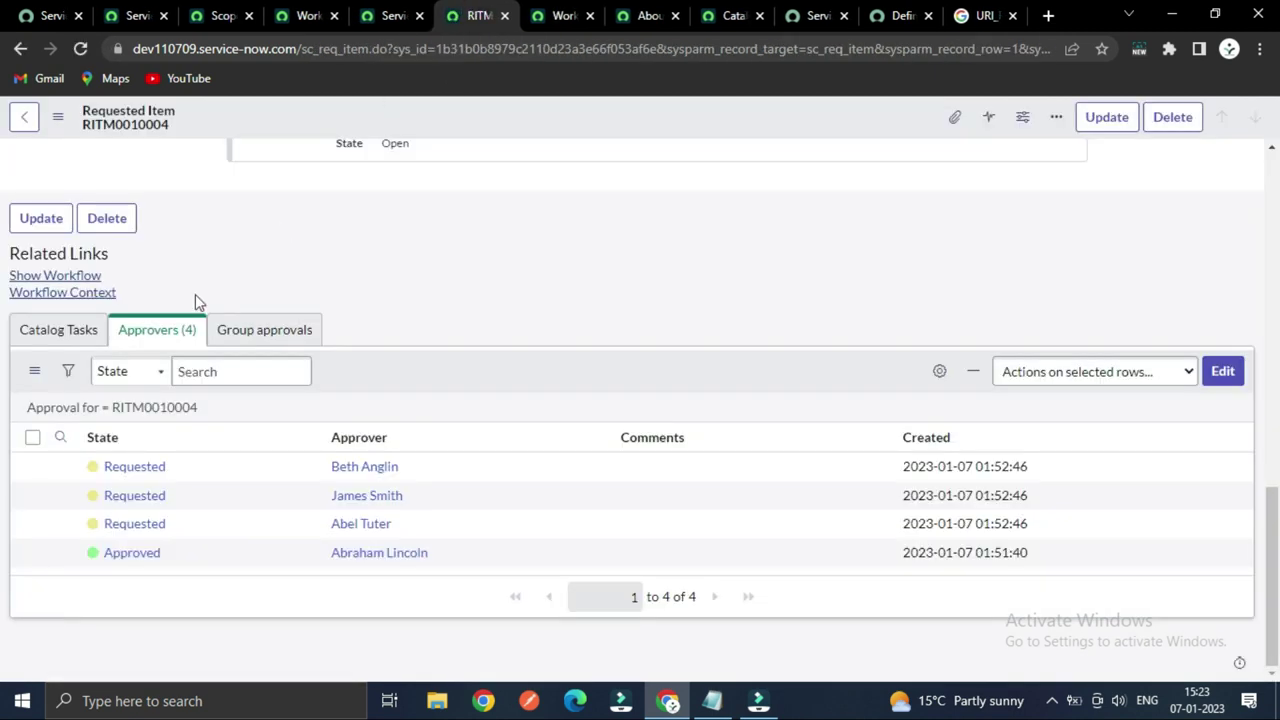
{"action": "left_click", "coordinate": [540, 15]}
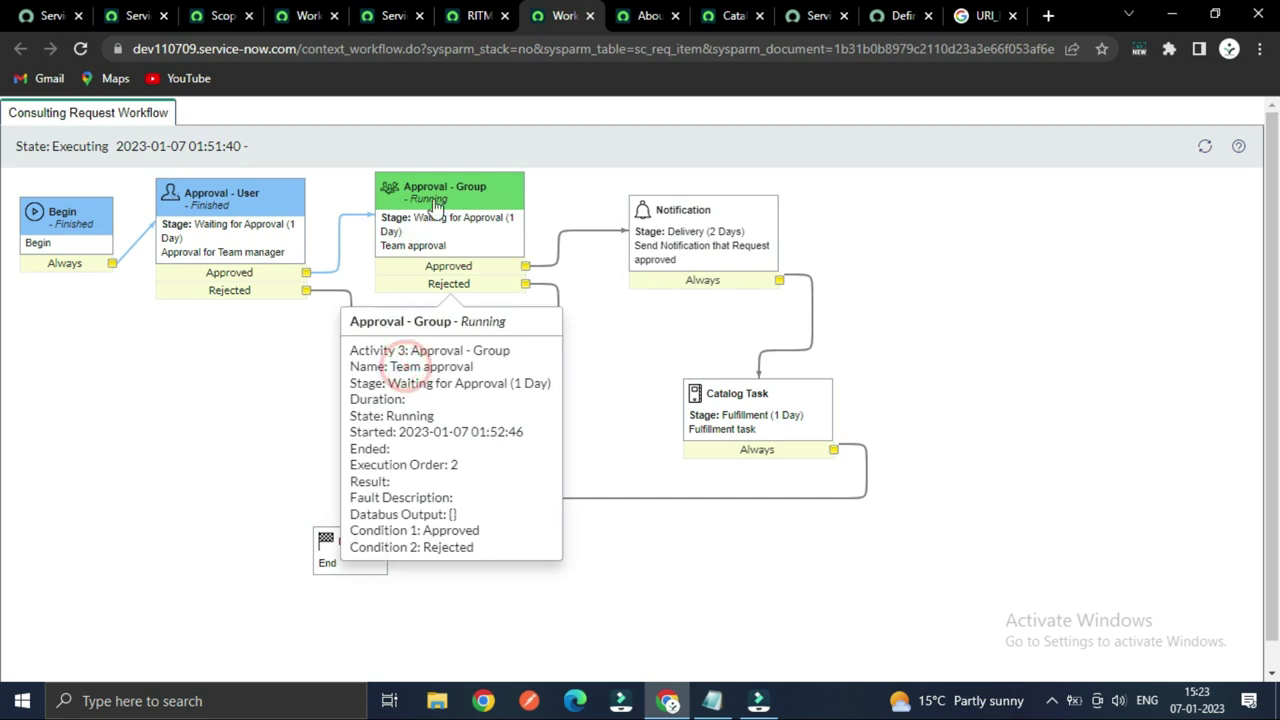
{"action": "left_click", "coordinate": [476, 15]}
{"action": "left_click", "coordinate": [538, 15]}
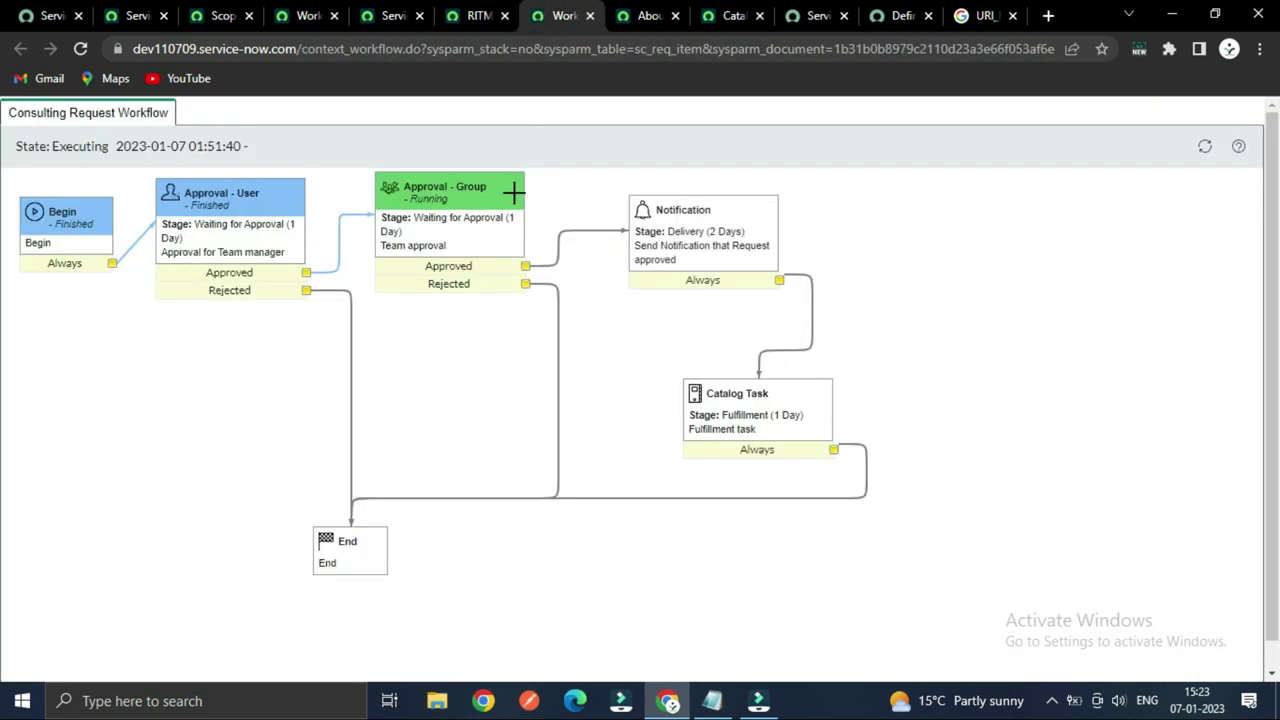
{"action": "mouse_move", "coordinate": [432, 205]}
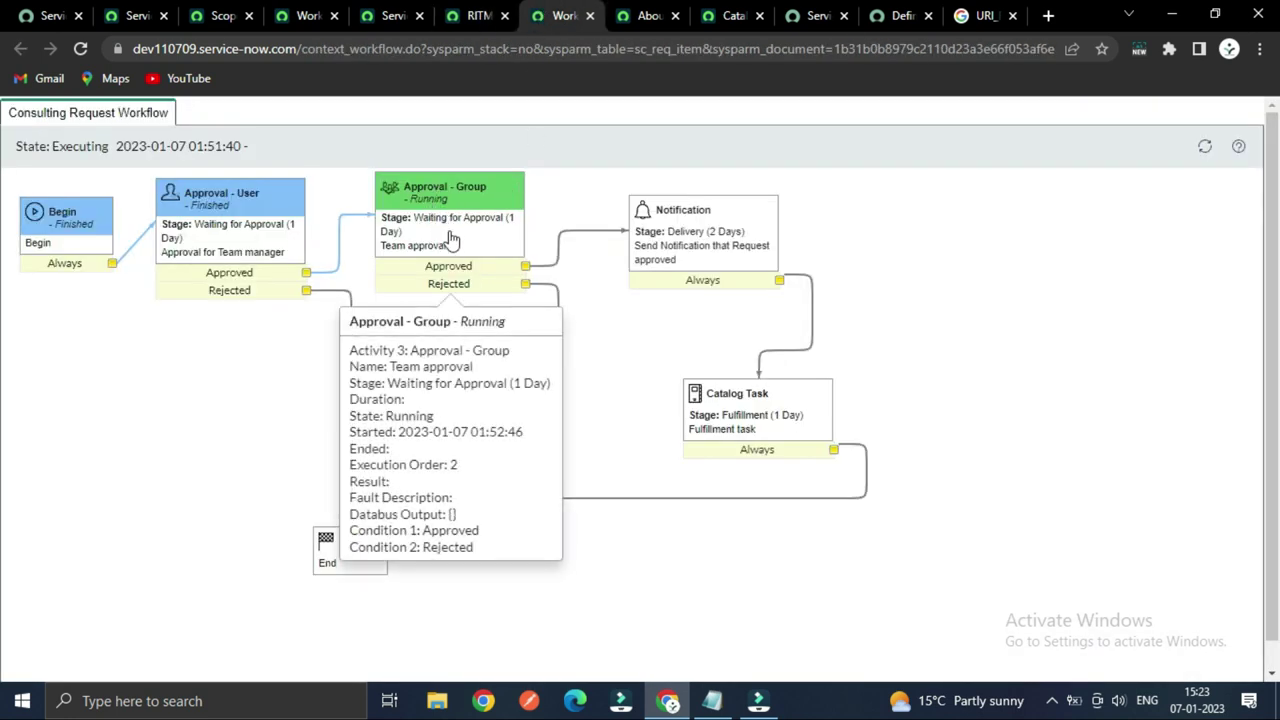
- Set the first listed group member's approval on the requested item to Approved and refresh the approvers list
{"action": "left_click", "coordinate": [476, 15]}
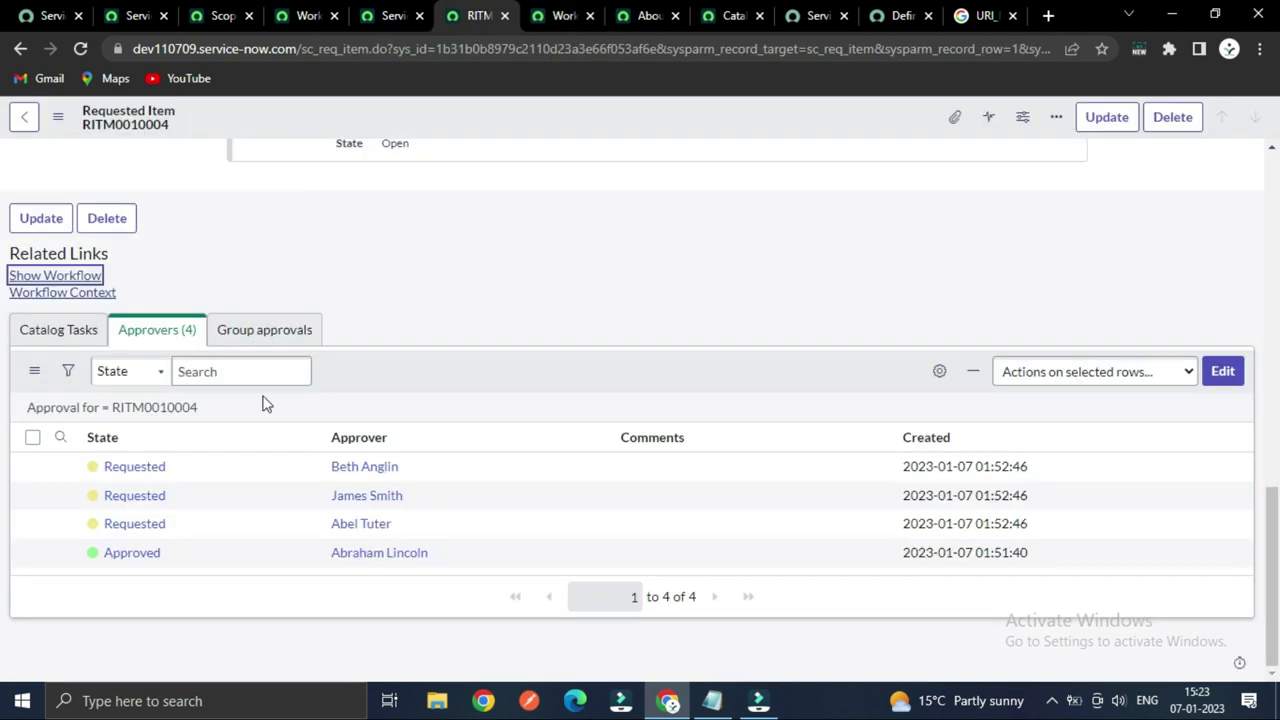
{"action": "left_click", "coordinate": [209, 468]}
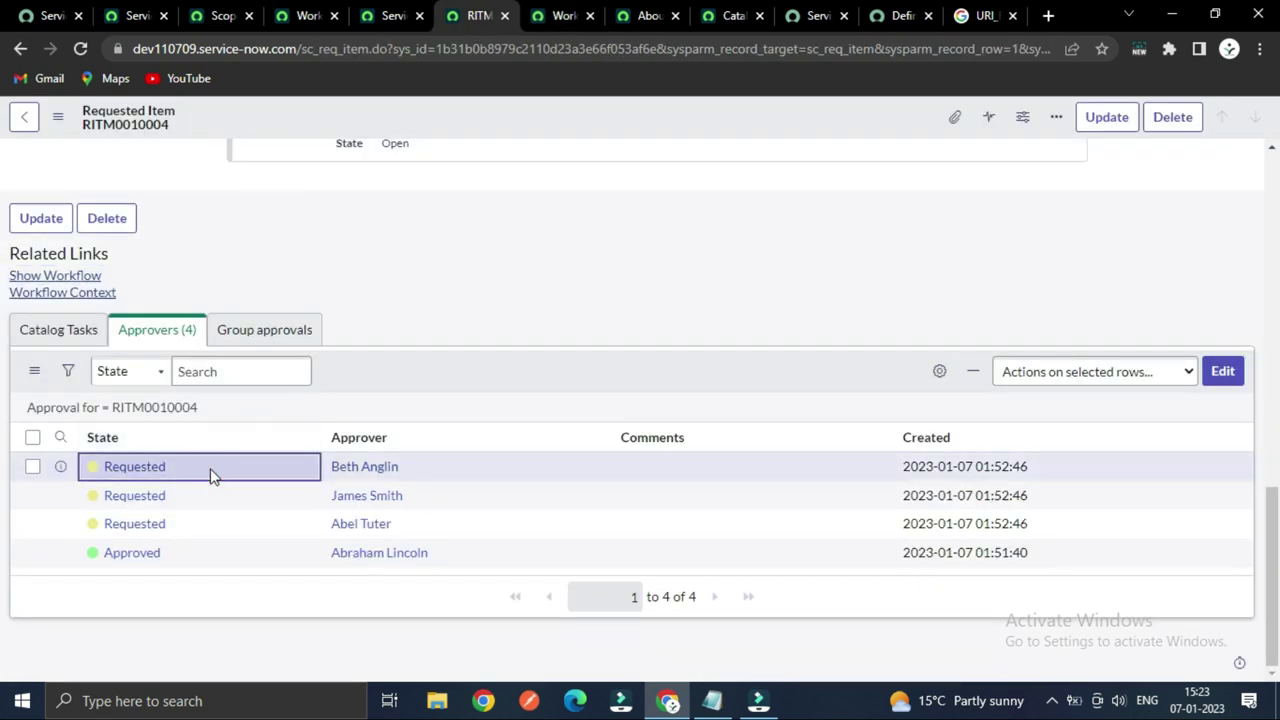
{"action": "double_click", "coordinate": [211, 473]}
{"action": "left_click", "coordinate": [214, 477]}
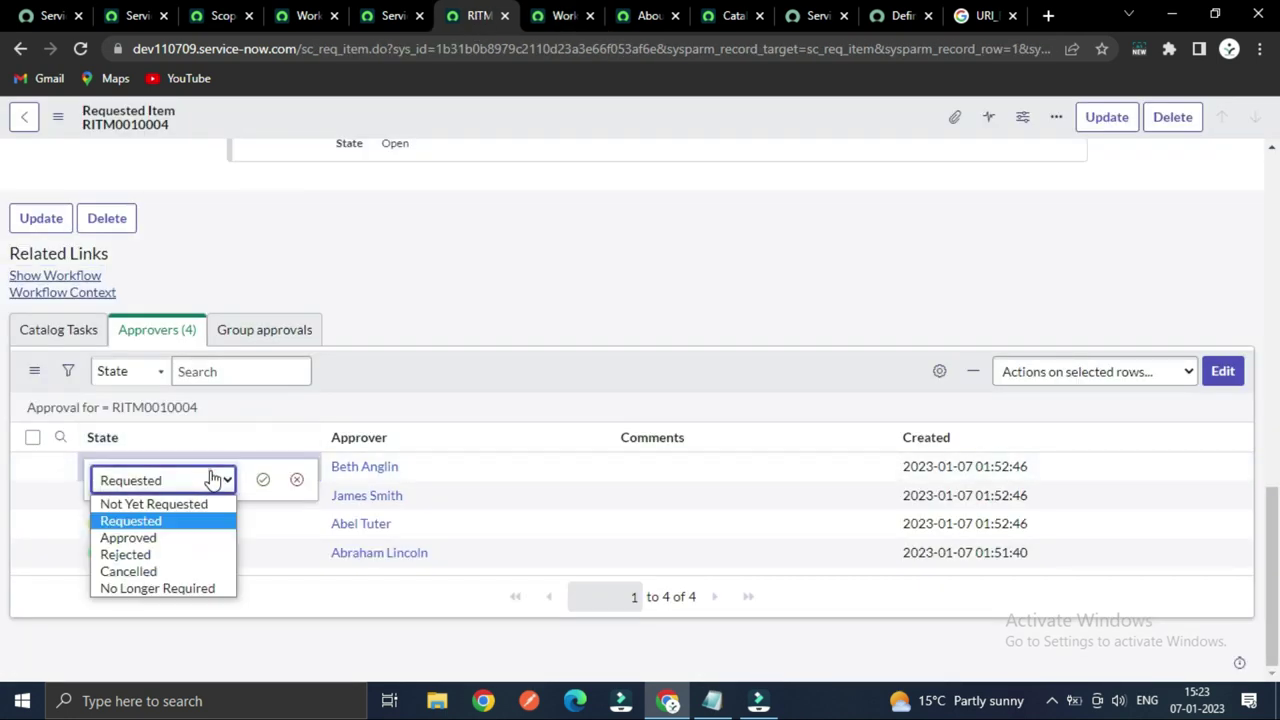
{"action": "left_click", "coordinate": [173, 538]}
{"action": "left_click", "coordinate": [263, 479]}
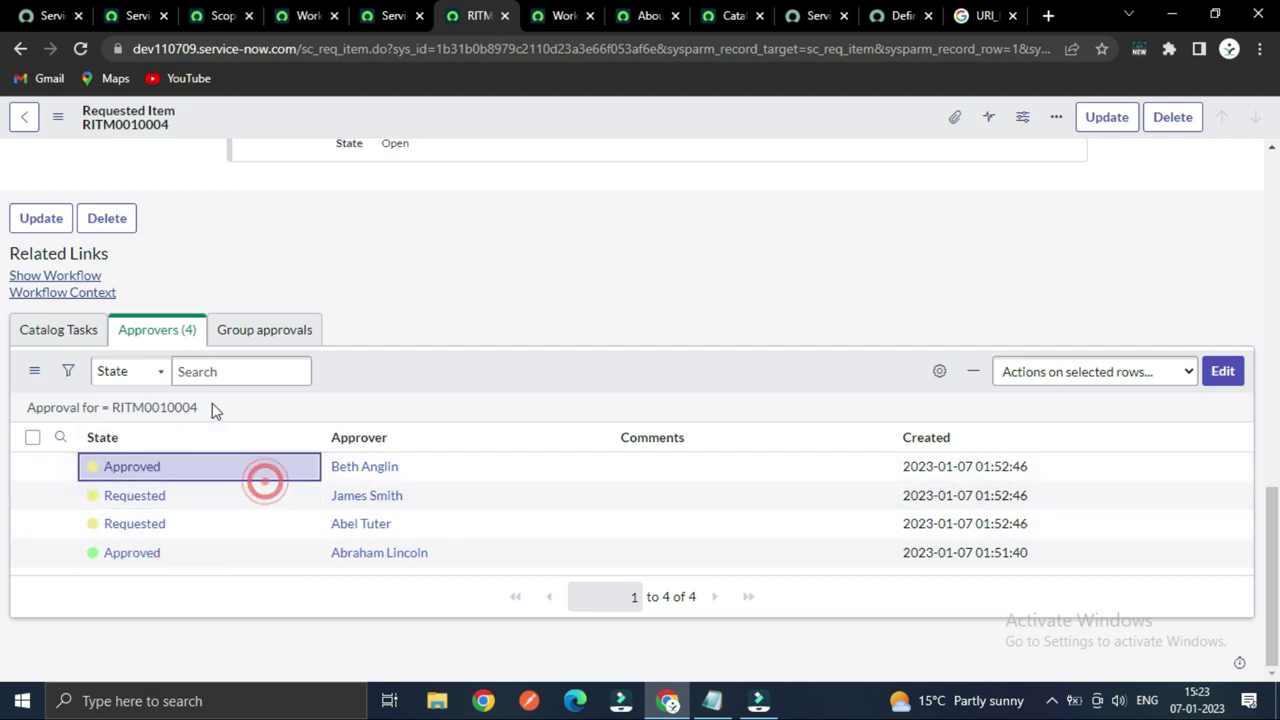
{"action": "left_click", "coordinate": [177, 408]}
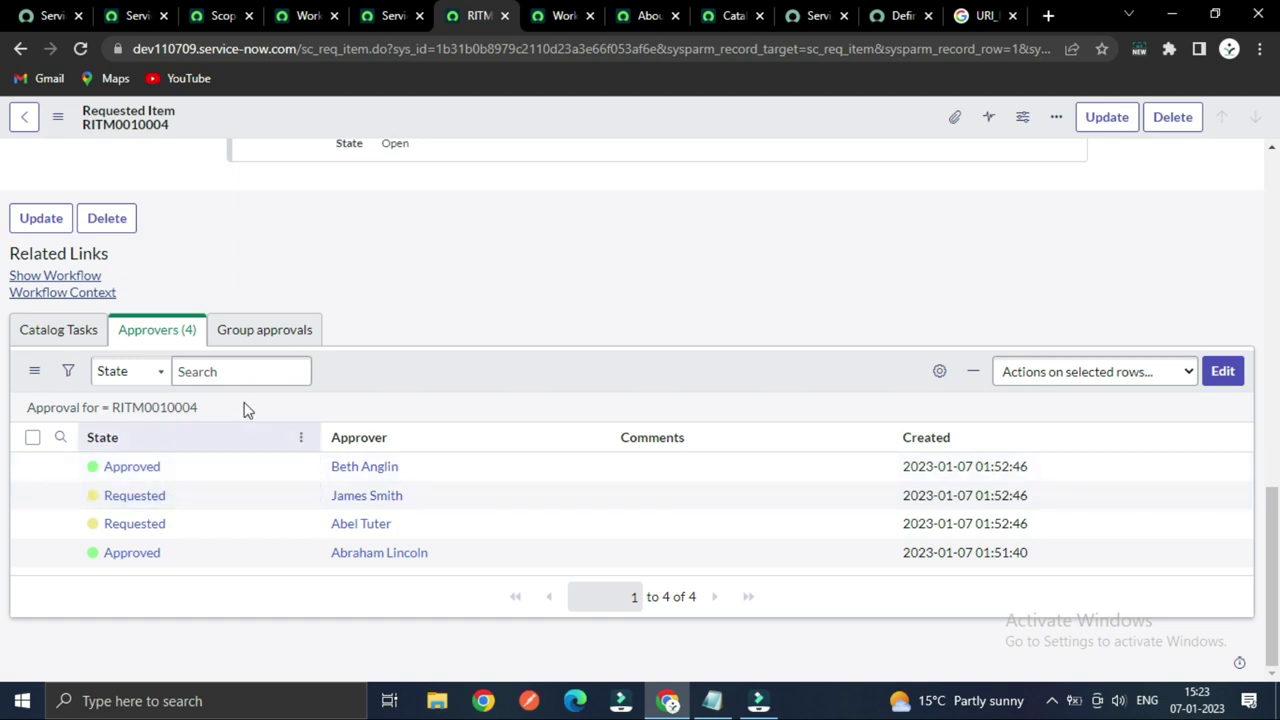
- Refresh the Consulting Request Workflow diagram and check the status of the Approval - Group activity
{"action": "left_click", "coordinate": [562, 16]}
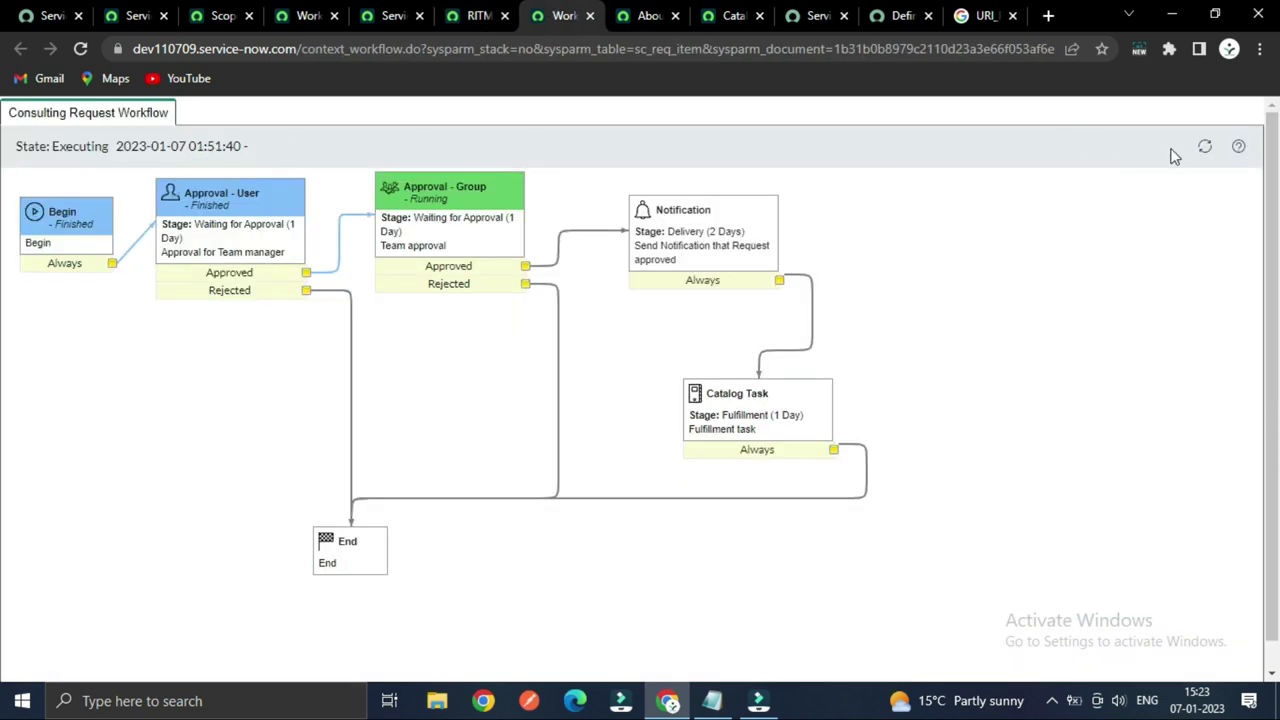
{"action": "left_click", "coordinate": [1204, 148]}
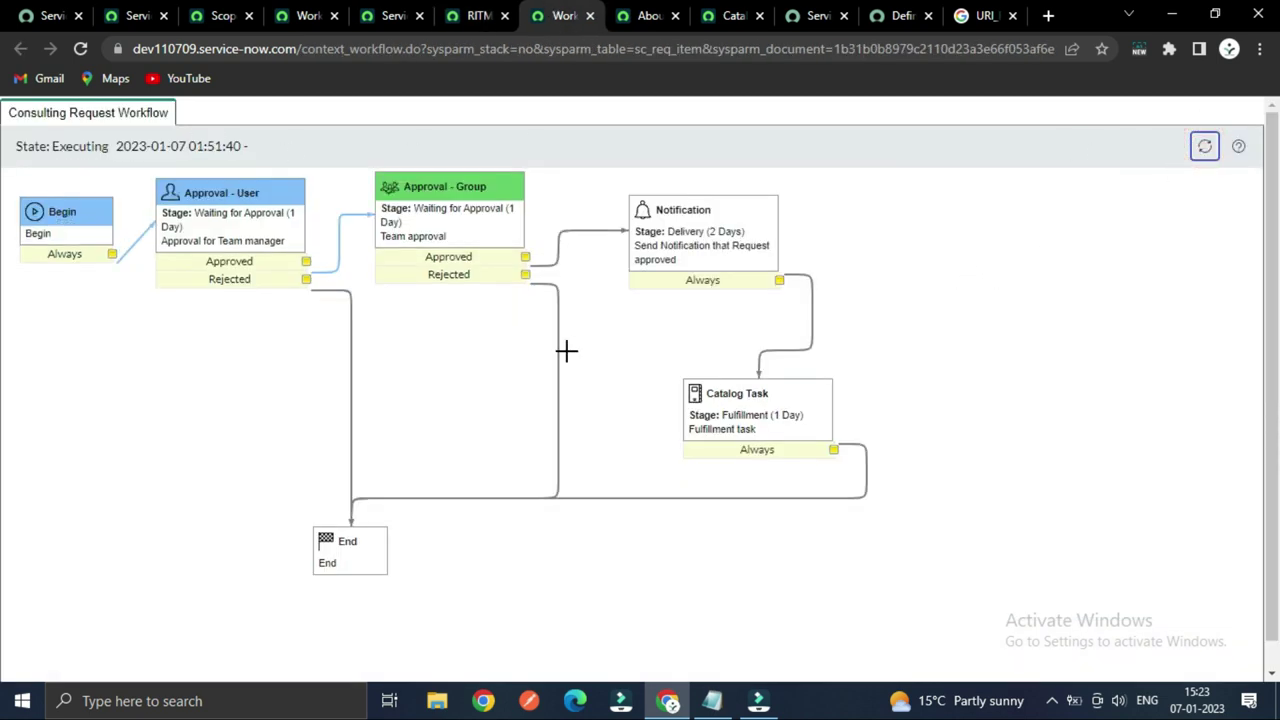
{"action": "mouse_move", "coordinate": [444, 221]}
- Set the second listed group member's approval on the requested item to Approved
{"action": "left_click", "coordinate": [478, 12]}
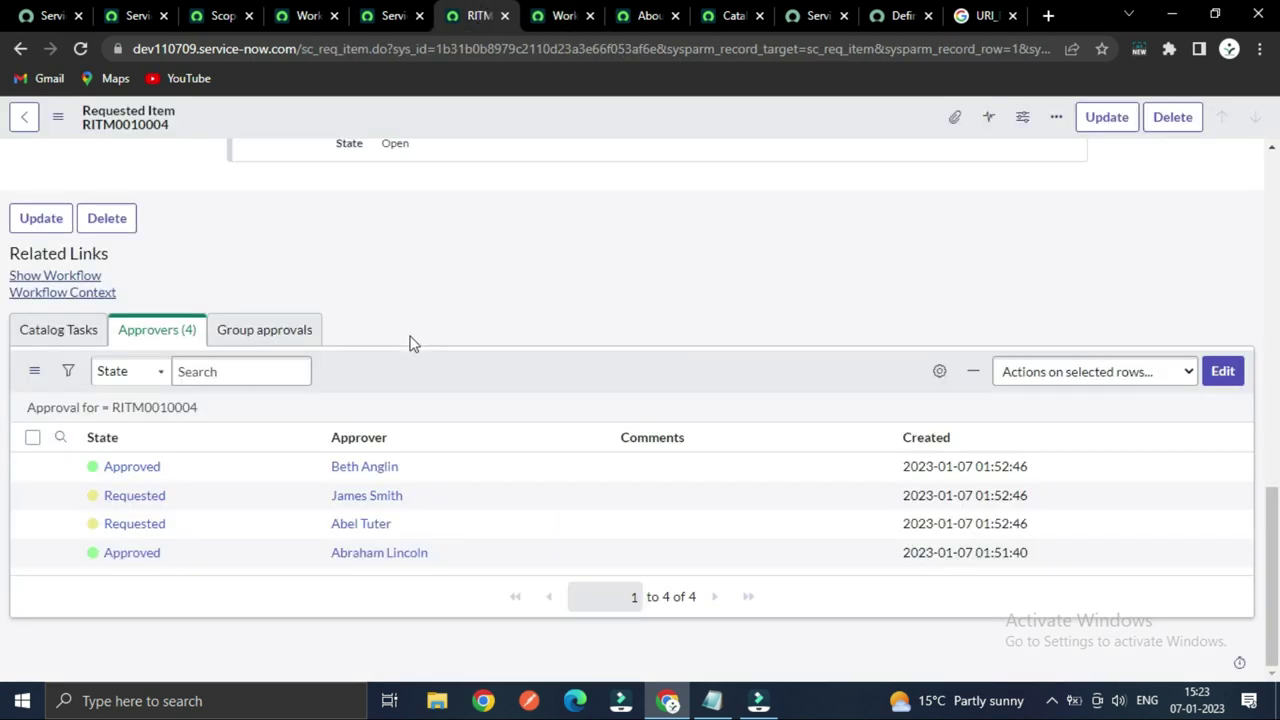
{"action": "left_click", "coordinate": [204, 504]}
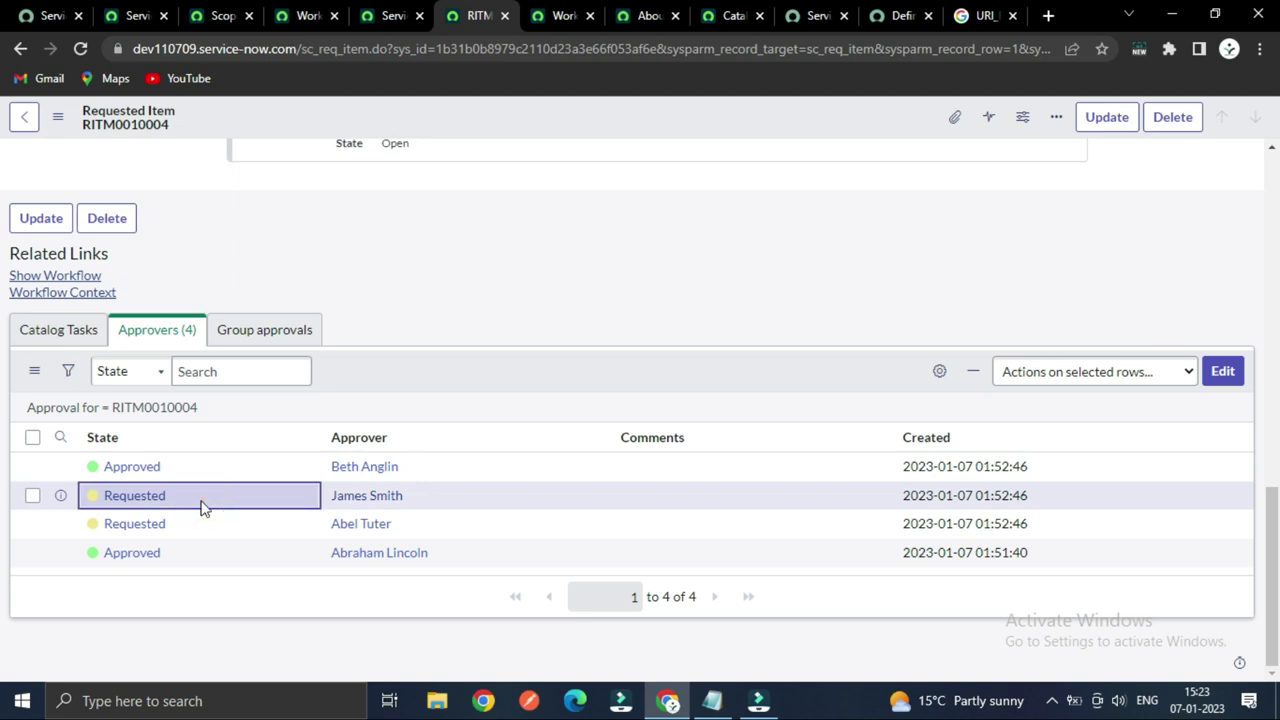
{"action": "left_click", "coordinate": [200, 504]}
{"action": "left_click", "coordinate": [200, 503]}
{"action": "left_click", "coordinate": [175, 560]}
{"action": "left_click", "coordinate": [262, 508]}
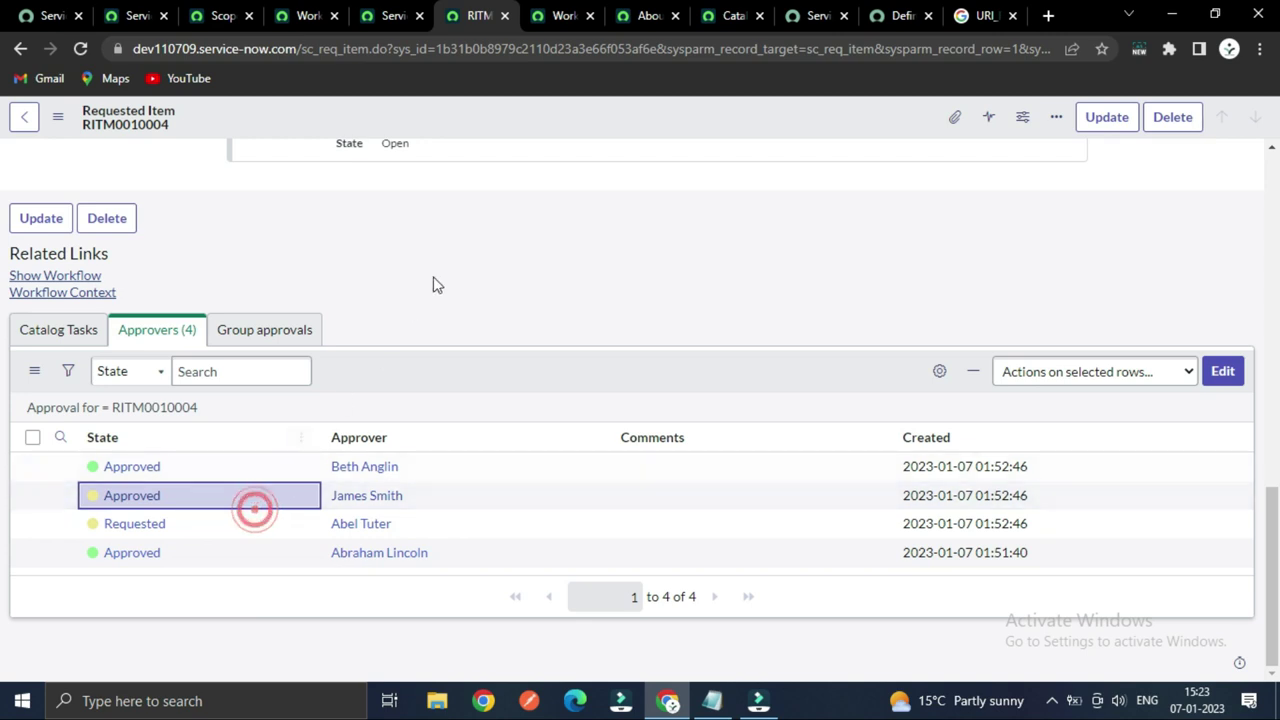
- Refresh the running workflow diagram, and set the third listed group member's approval on the requested item to Approved
{"action": "left_click", "coordinate": [221, 529]}
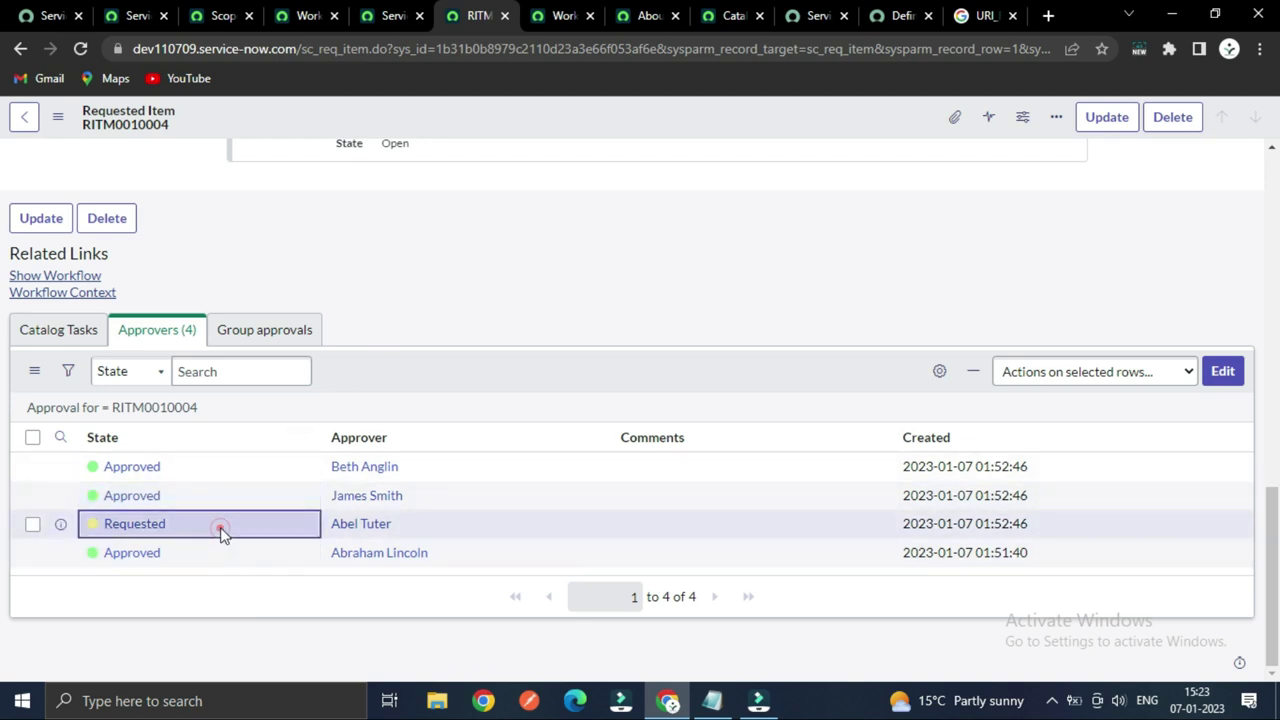
{"action": "left_click", "coordinate": [562, 15]}
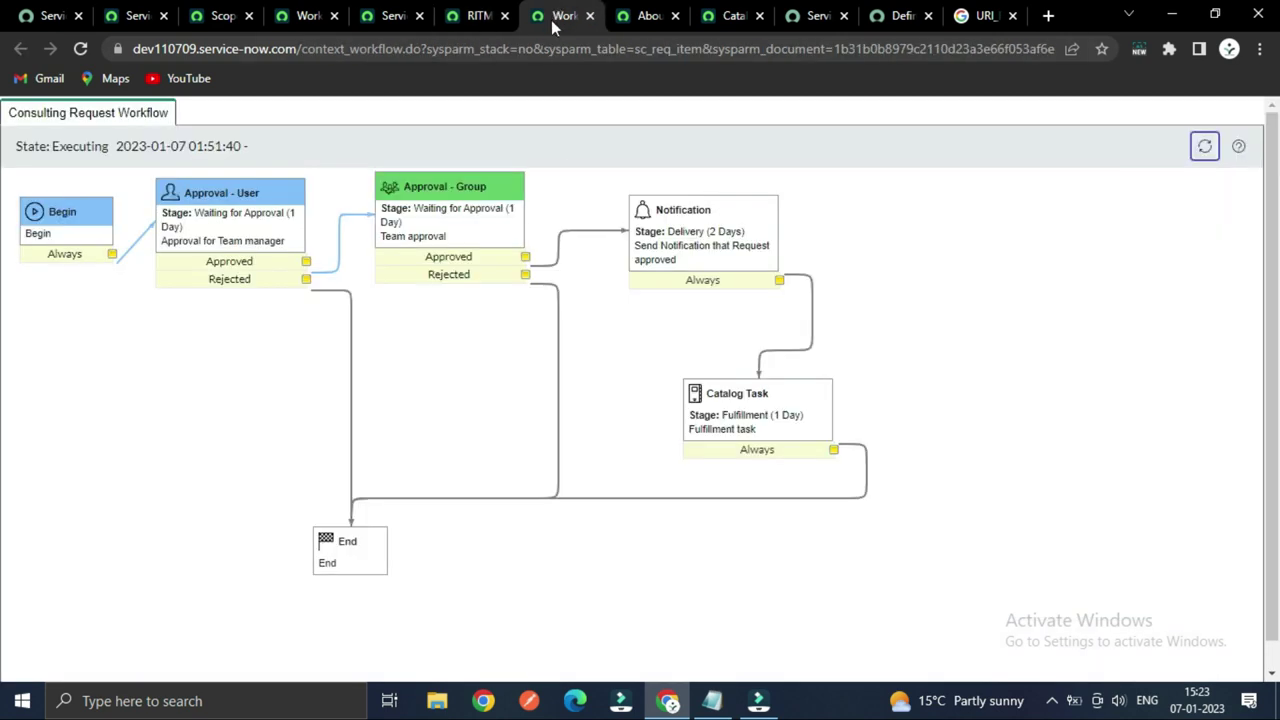
{"action": "left_click", "coordinate": [1206, 148]}
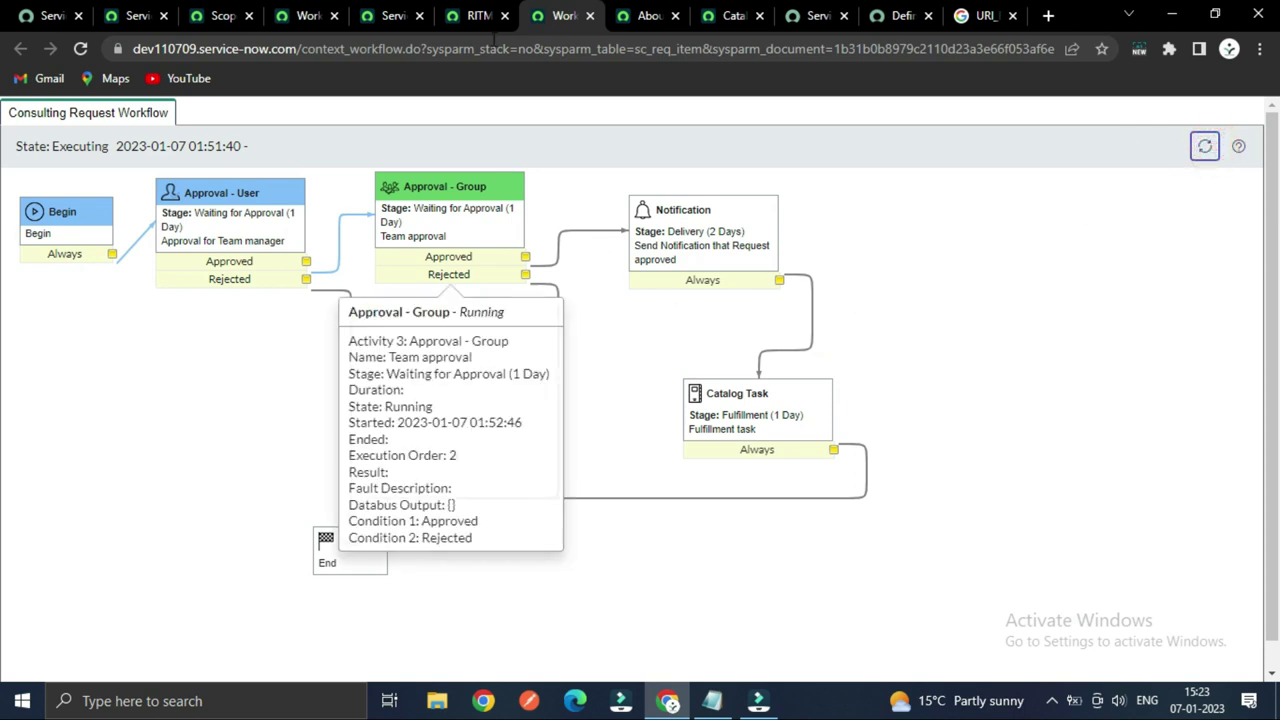
{"action": "left_click", "coordinate": [478, 15]}
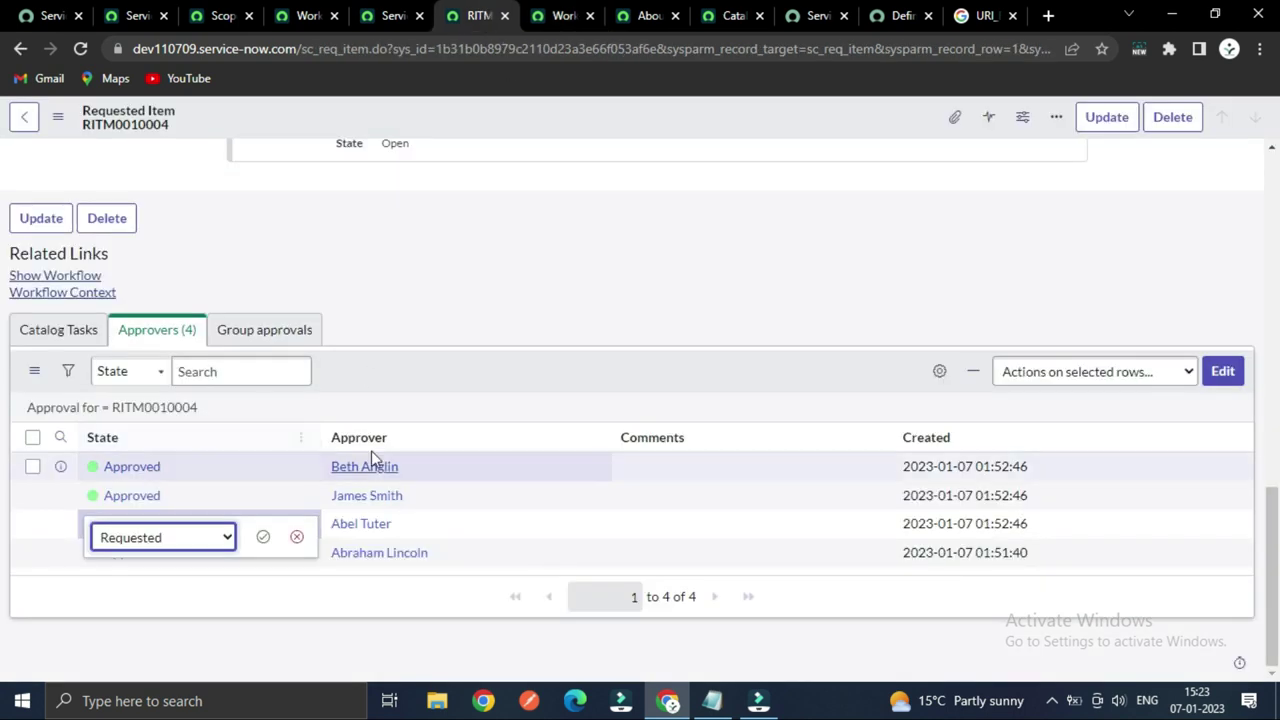
{"action": "left_click", "coordinate": [182, 538]}
{"action": "left_click", "coordinate": [134, 595]}
{"action": "left_click", "coordinate": [262, 537]}
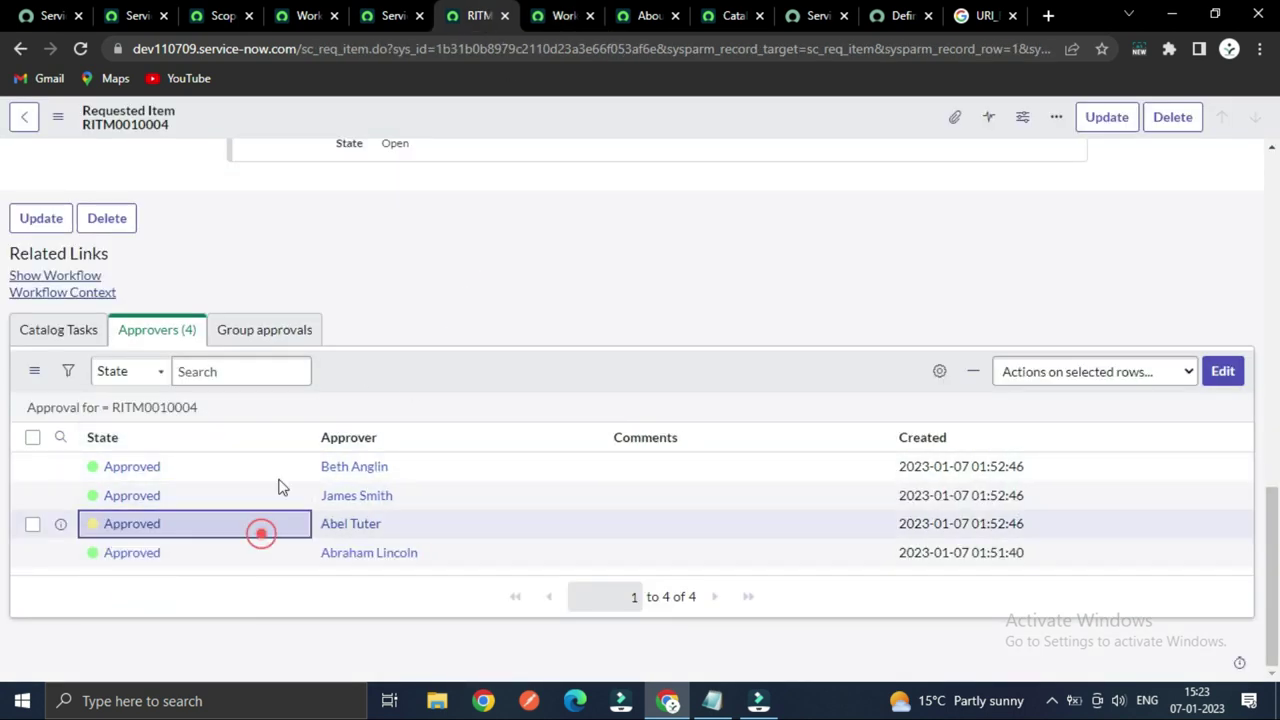
- Refresh the approvers list and the catalog tasks list of the requested item
{"action": "left_click", "coordinate": [469, 239]}
{"action": "left_click", "coordinate": [143, 407]}
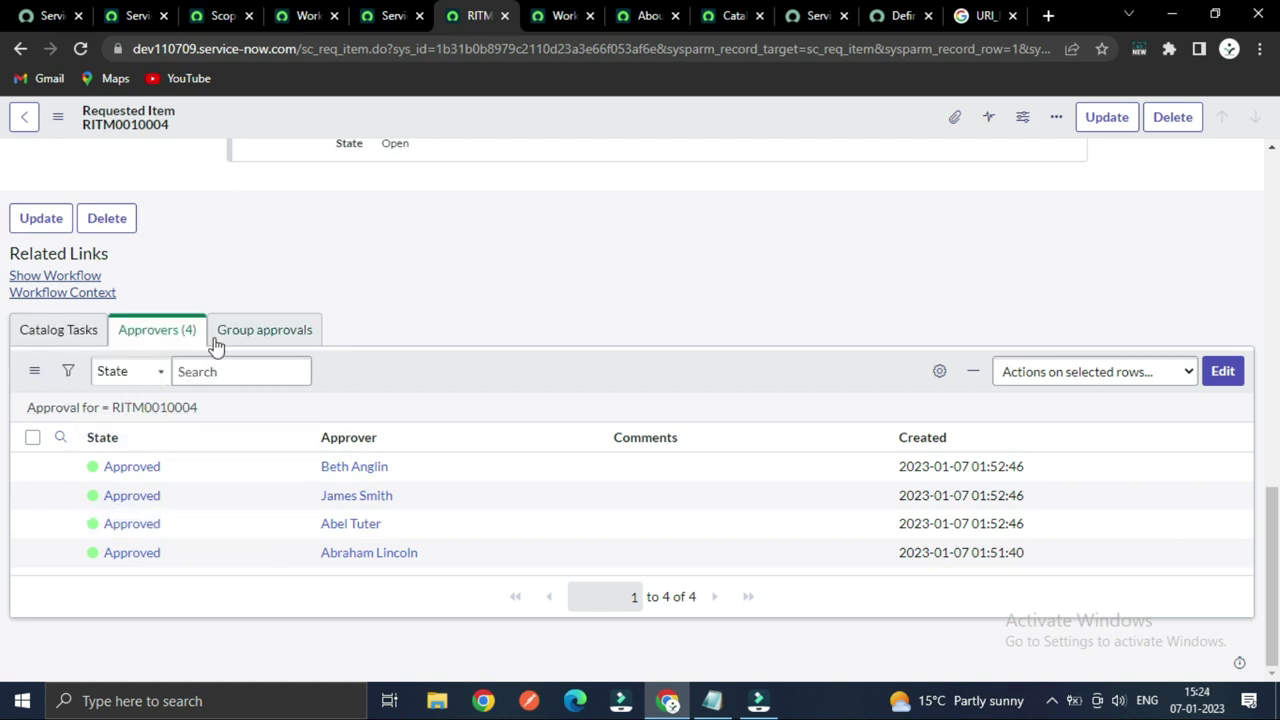
{"action": "left_click", "coordinate": [84, 331]}
{"action": "left_click", "coordinate": [93, 458]}
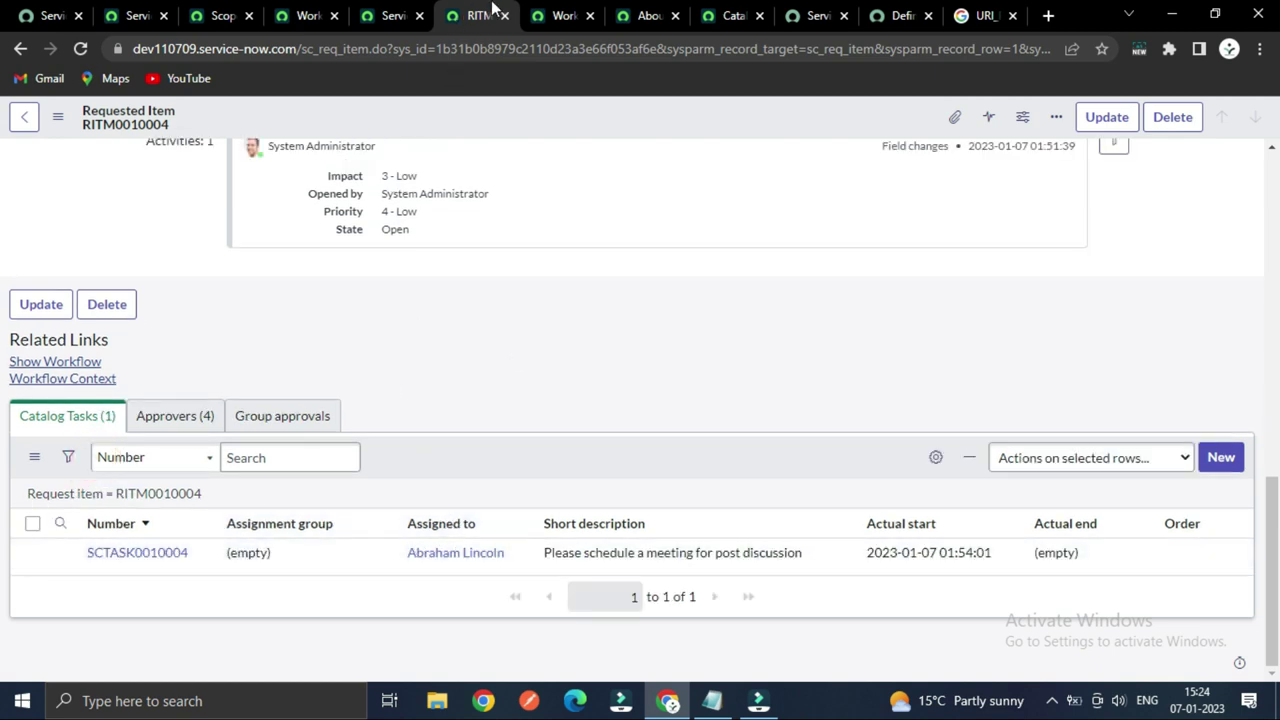
- Check the progress of the Consulting Request Workflow diagram and examine the details of its Notification activity
{"action": "left_click", "coordinate": [560, 15]}
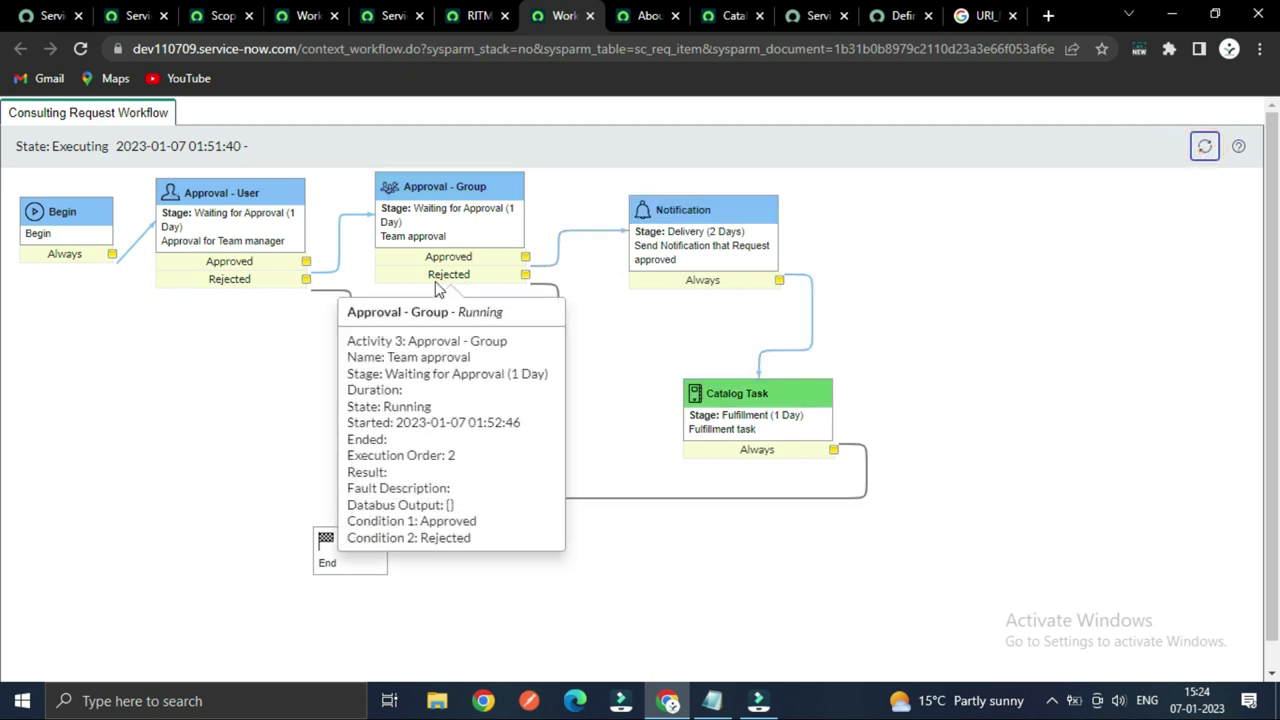
{"action": "mouse_move", "coordinate": [709, 243]}
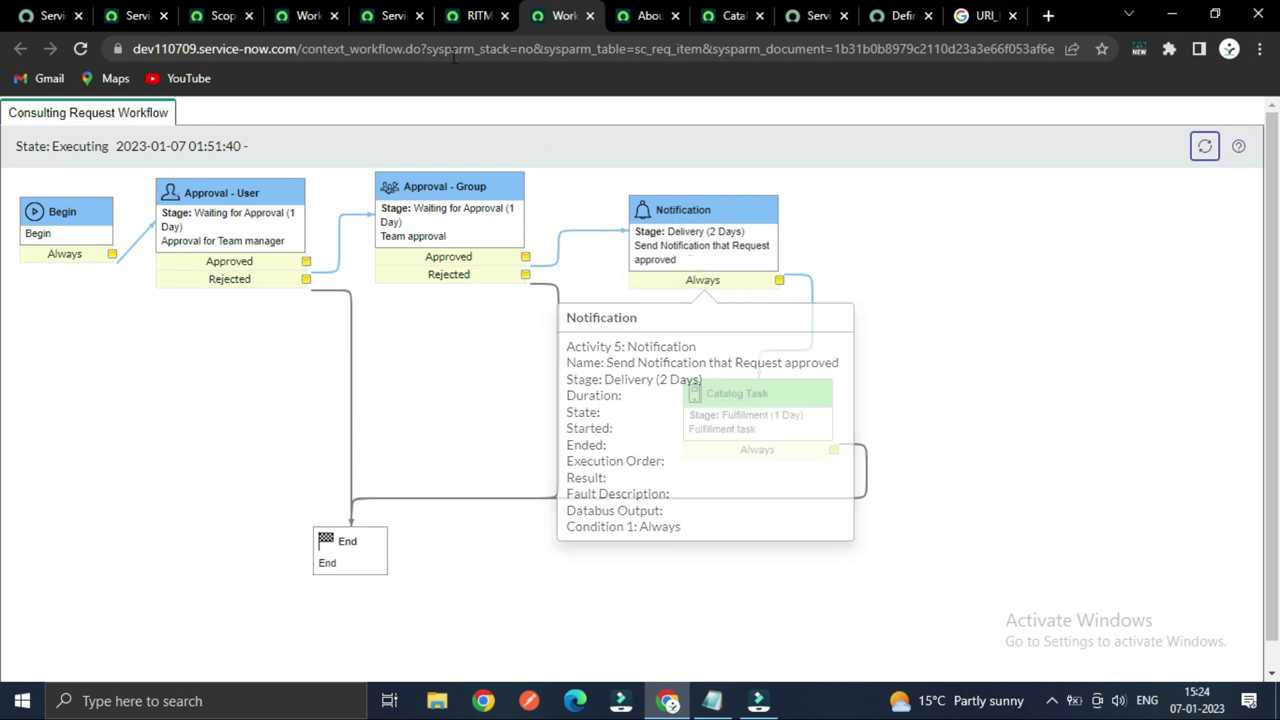
{"action": "key", "text": "ctrl+shift+Tab"}
{"action": "key", "text": "ctrl+shift+Tab"}
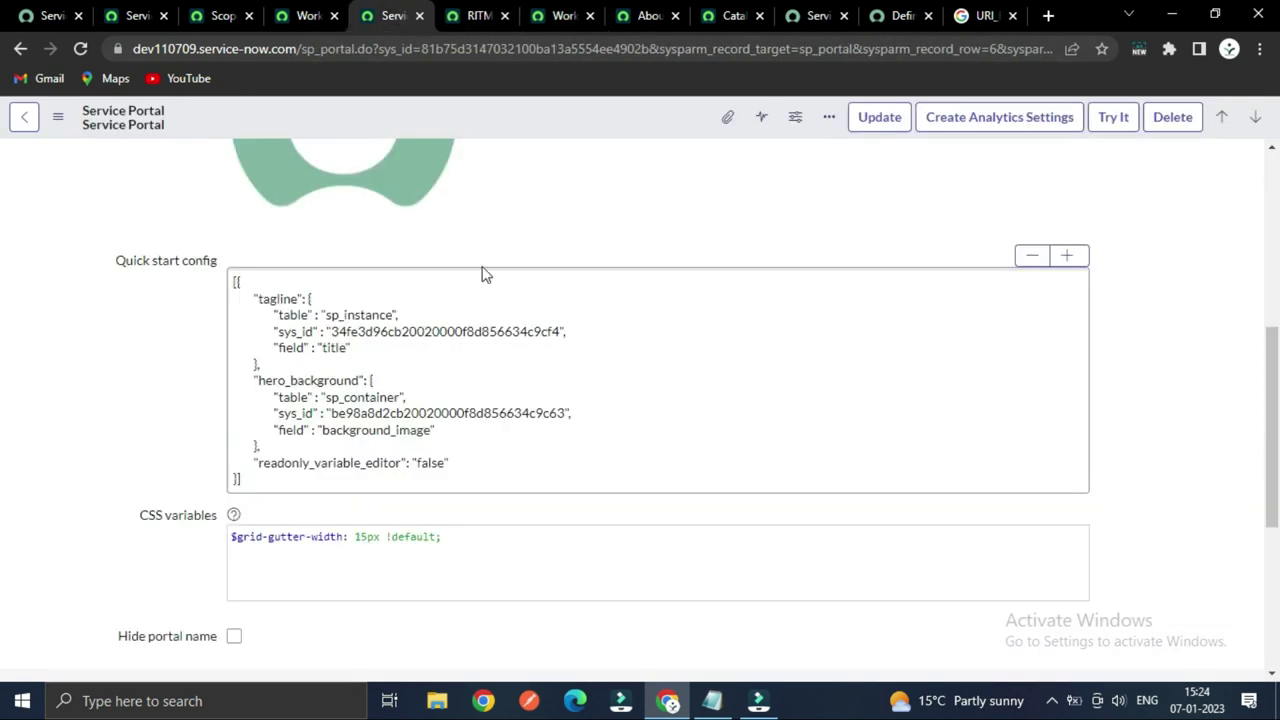
{"action": "left_click", "coordinate": [480, 15]}
{"action": "left_click", "coordinate": [547, 10]}
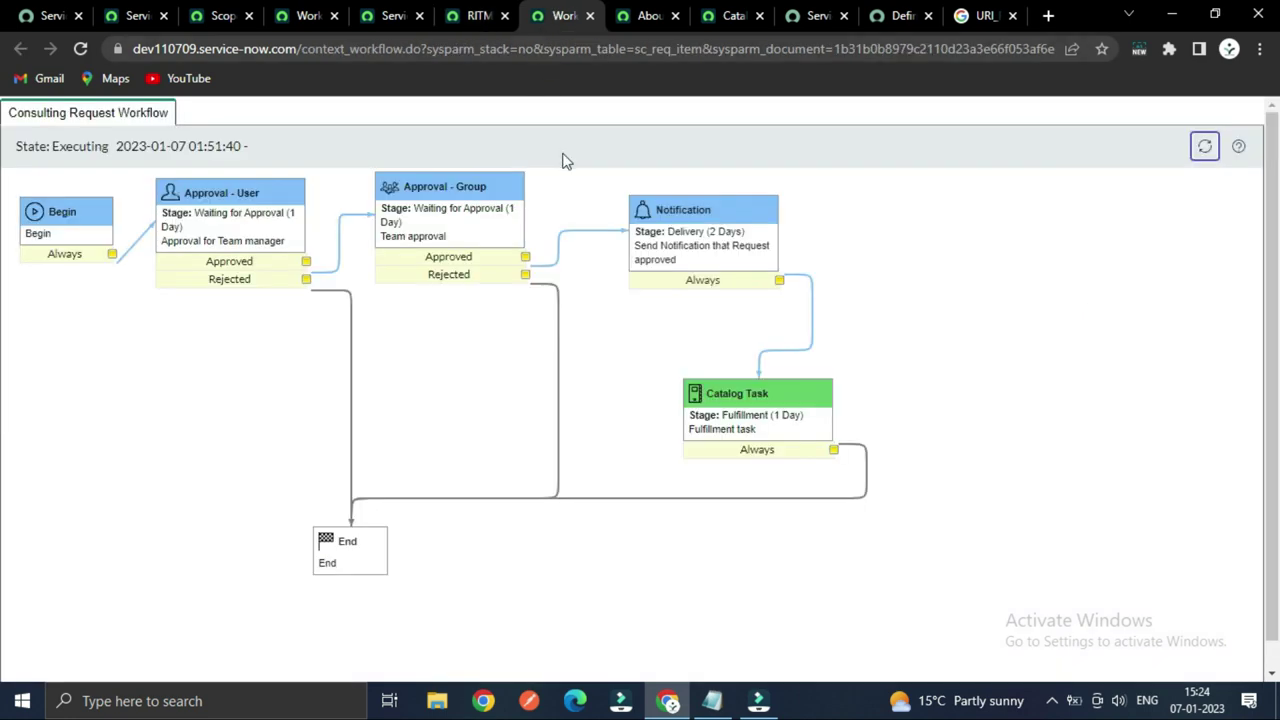
- Copy the requester's e-mail address from the variables of the requested item
{"action": "left_click", "coordinate": [480, 15]}
{"action": "scroll", "coordinate": [400, 428], "scroll_direction": "up", "scroll_amount": 10}
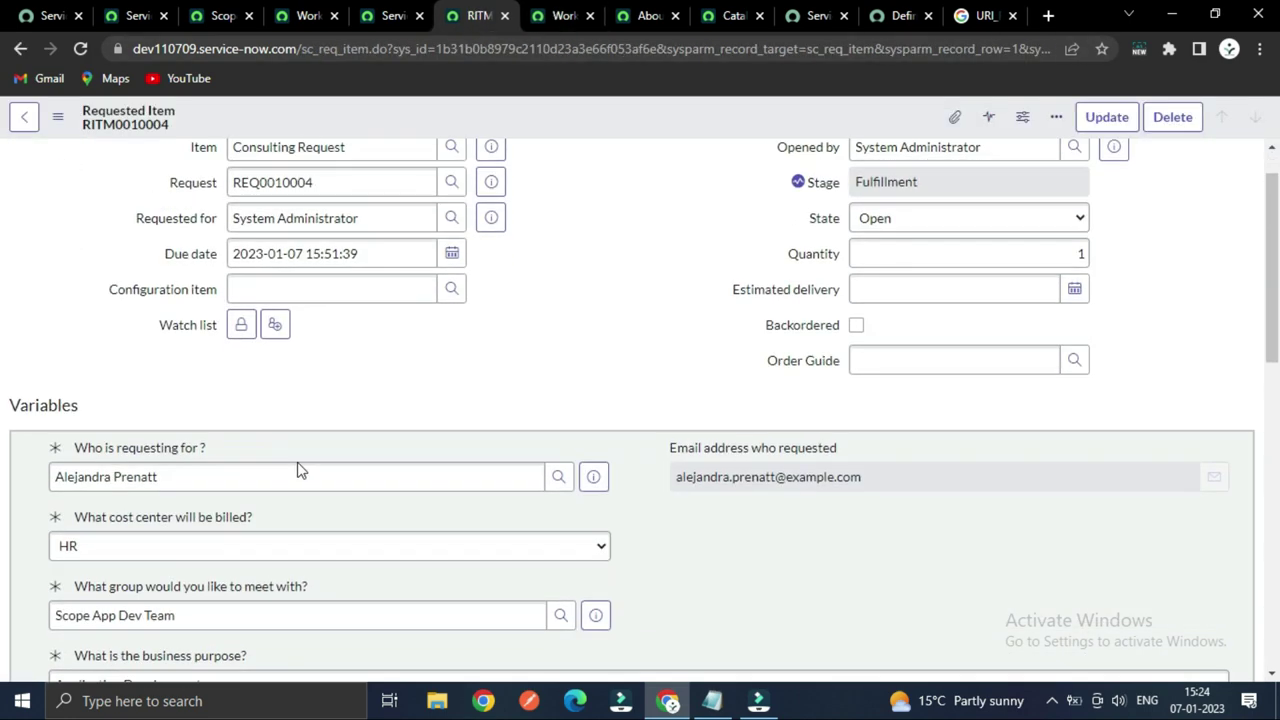
{"action": "scroll", "coordinate": [815, 303], "scroll_direction": "down", "scroll_amount": 3}
{"action": "left_click_drag", "start_coordinate": [878, 252], "coordinate": [678, 262]}
{"action": "key", "text": "ctrl+c"}
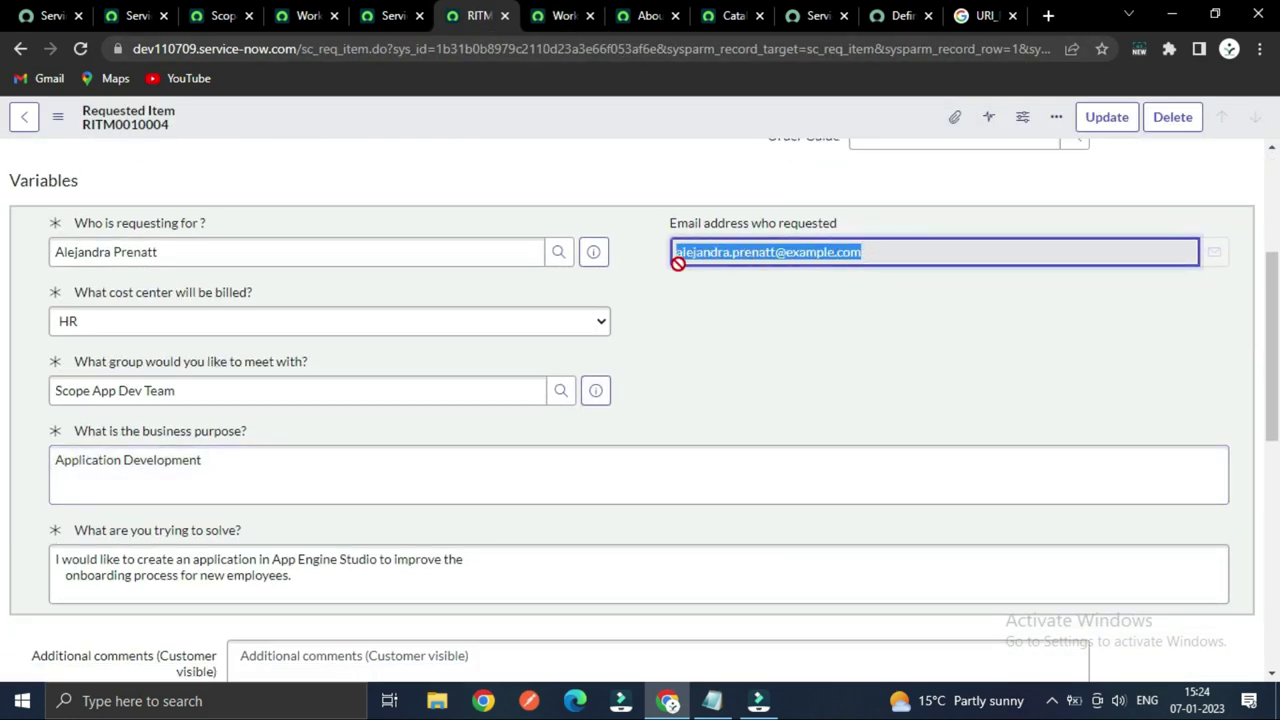
- Find the Emails module under System Logs by filtering for "emails" and open it in a new browser tab
{"action": "left_click", "coordinate": [122, 12]}
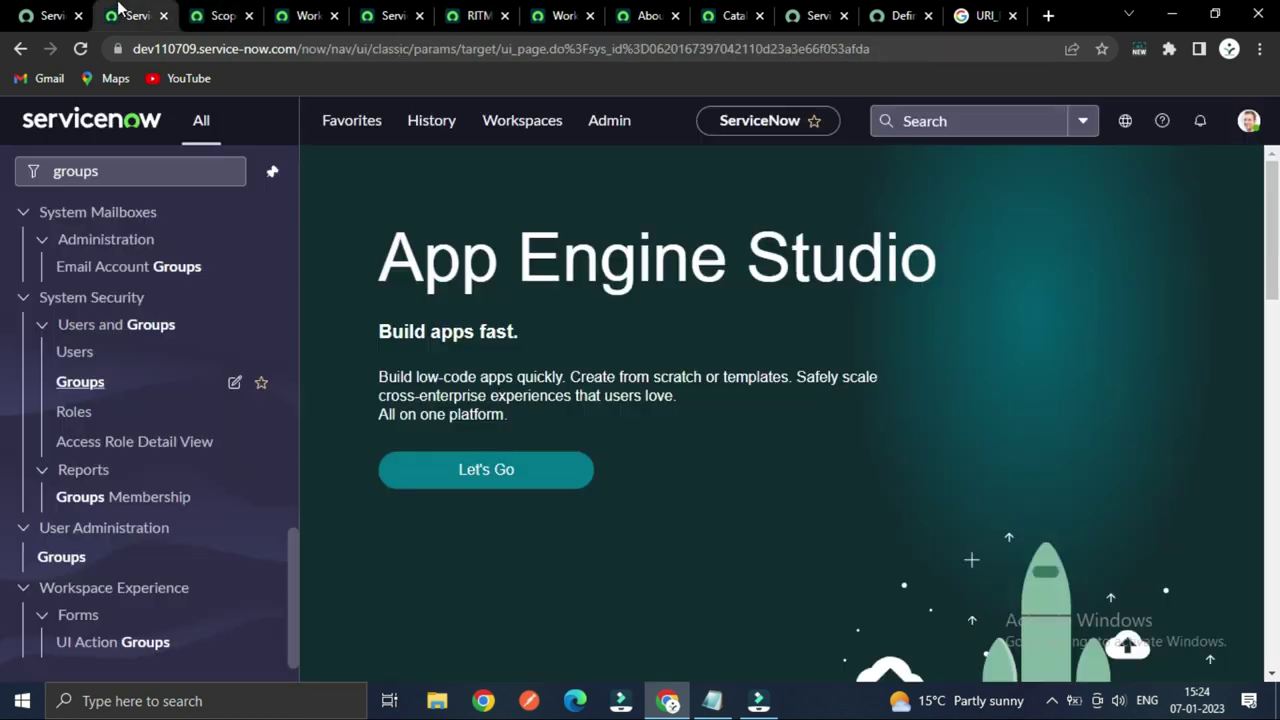
{"action": "left_click", "coordinate": [148, 174]}
{"action": "left_click", "coordinate": [225, 171]}
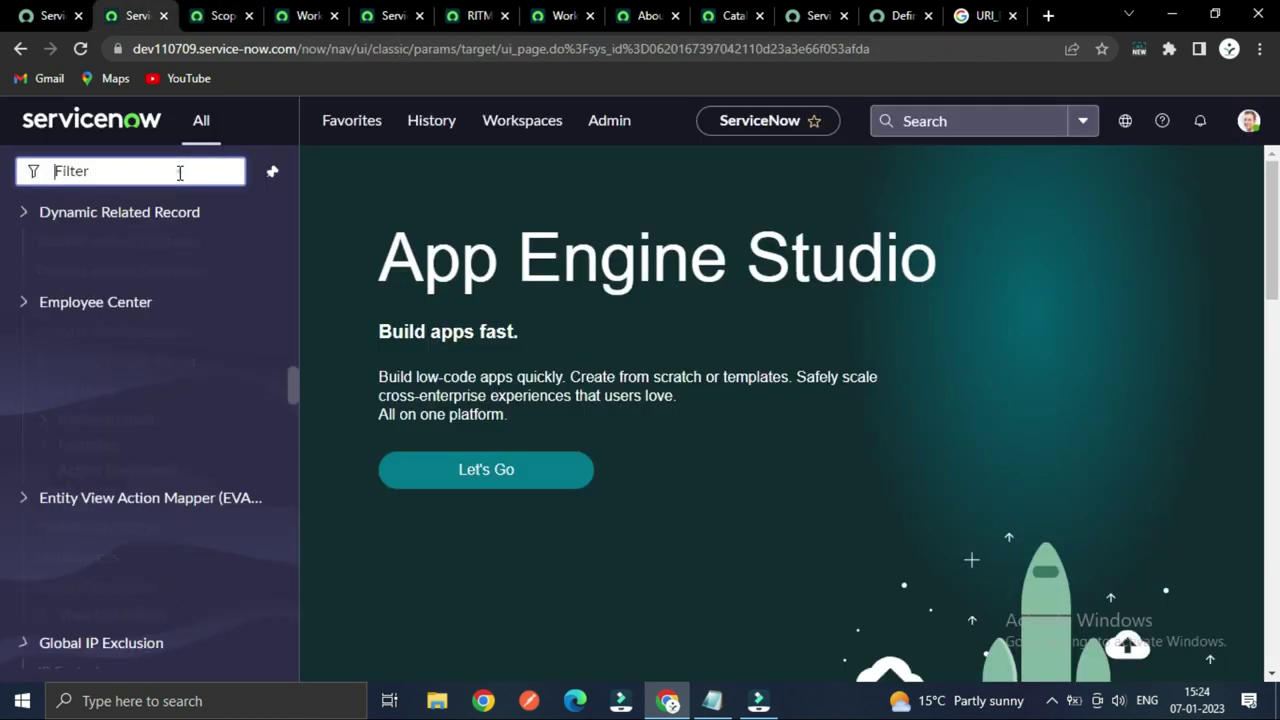
{"action": "left_click", "coordinate": [180, 172]}
{"action": "type", "text": "em"}
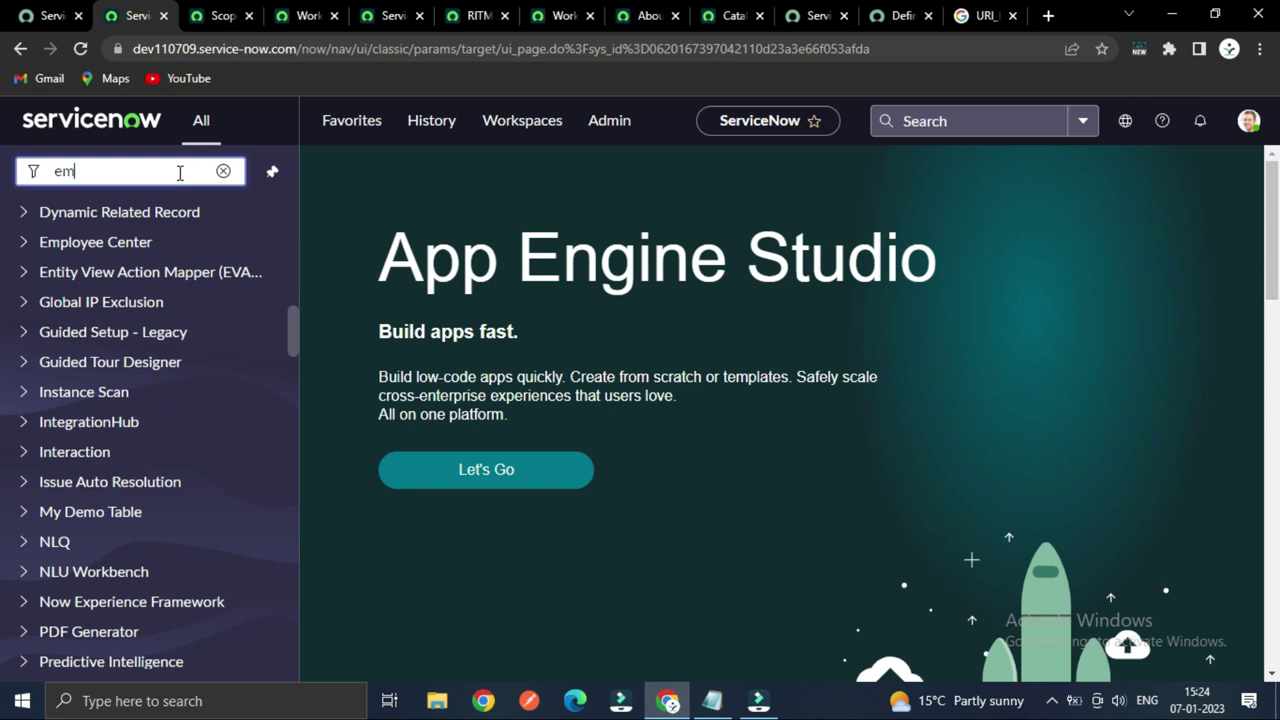
{"action": "type", "text": "ails"}
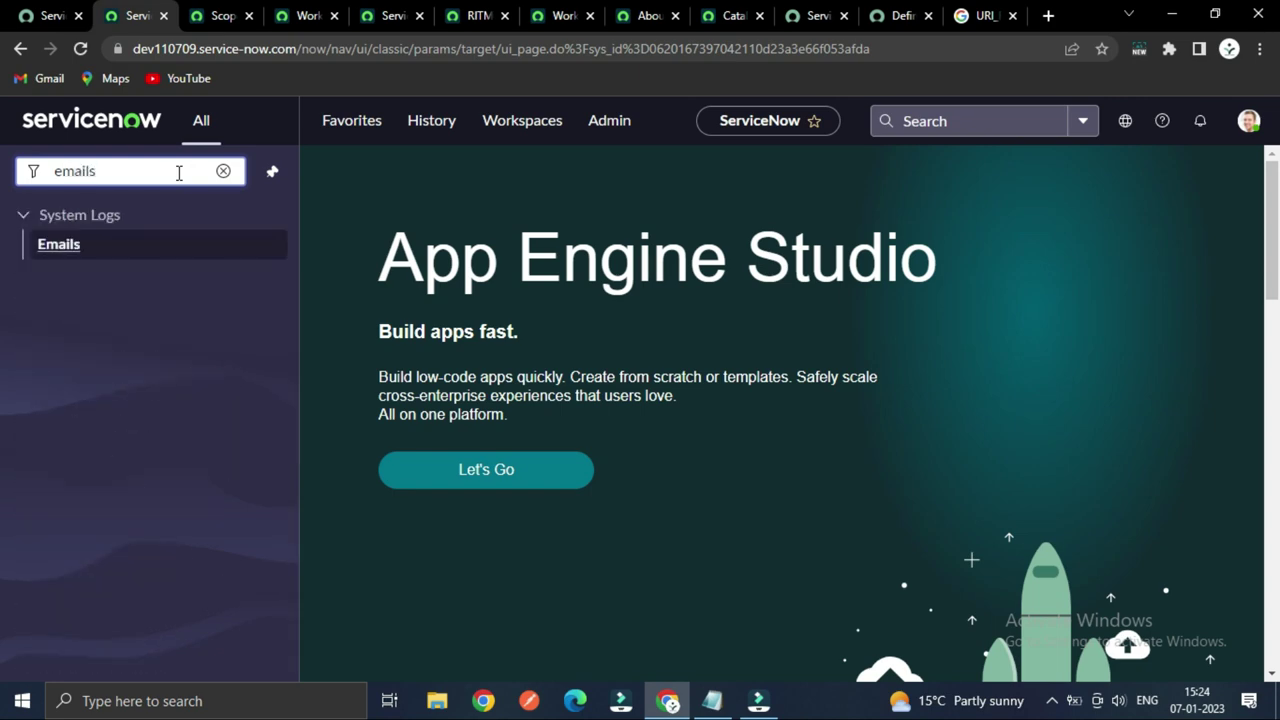
{"action": "right_click", "coordinate": [78, 256]}
{"action": "left_click", "coordinate": [117, 266]}
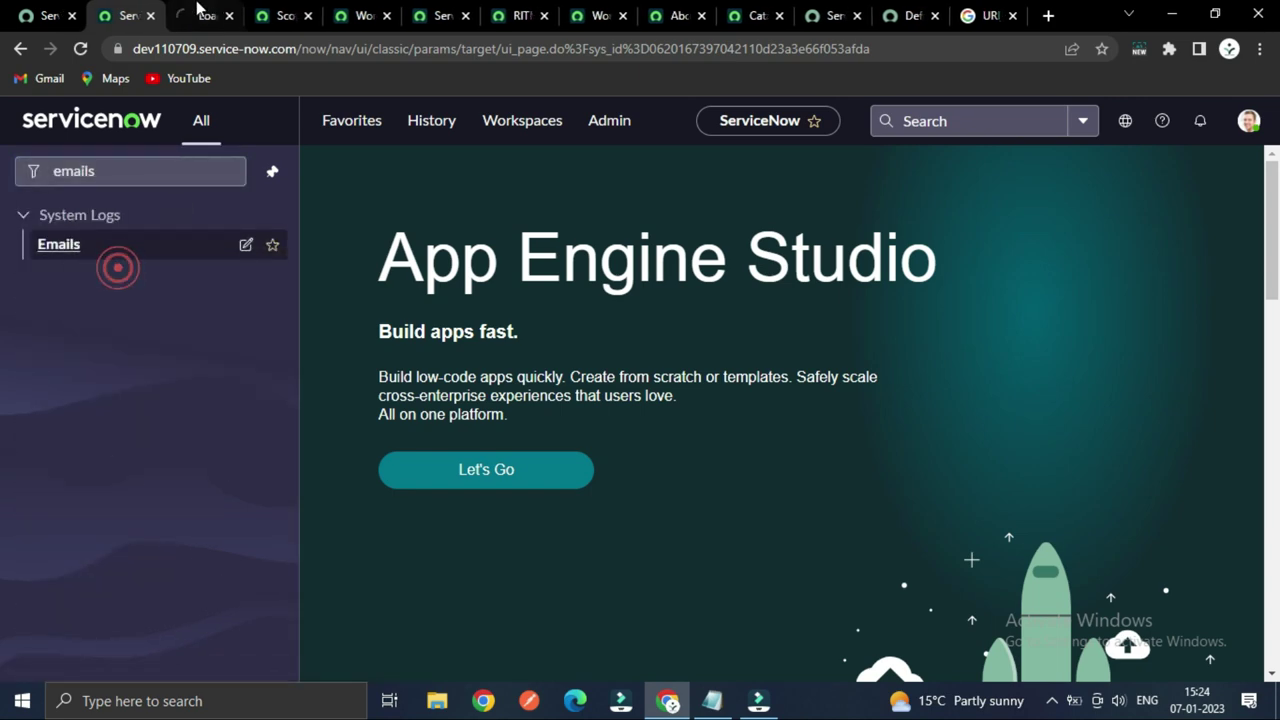
{"action": "key", "text": "ctrl+Tab"}
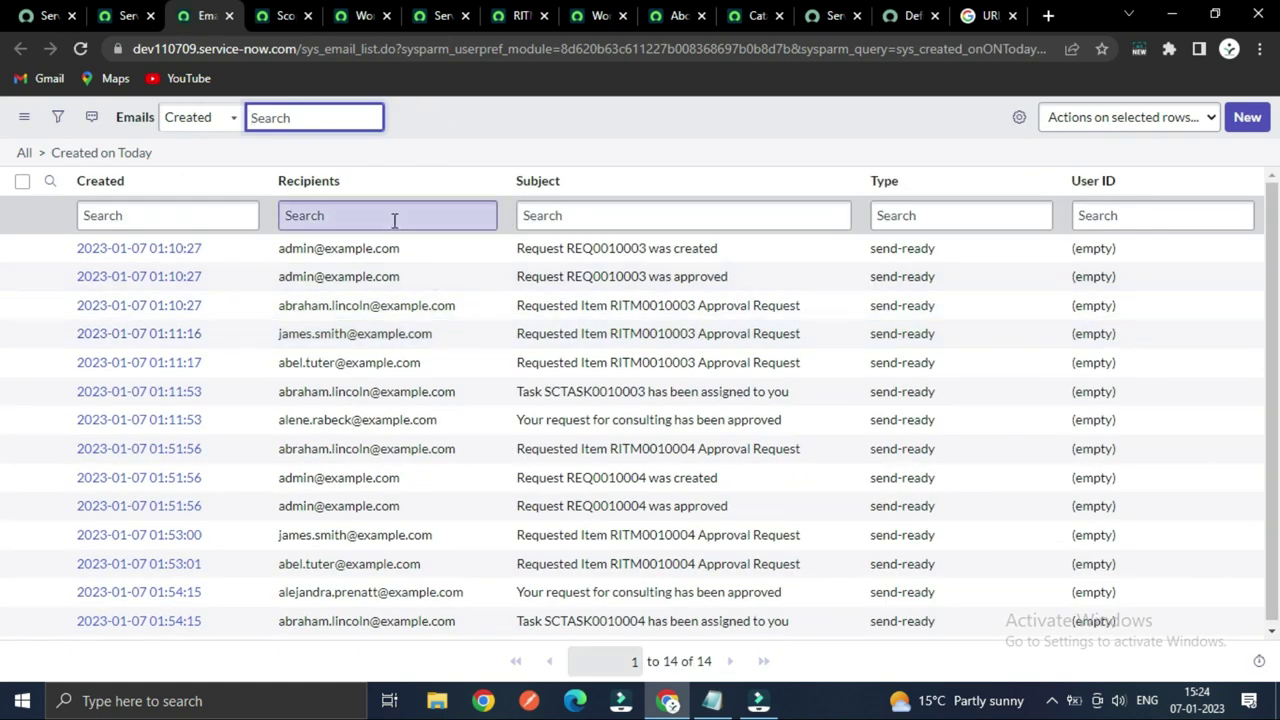
- Filter the Emails list by recipient using the requester's copied e-mail address
{"action": "left_click", "coordinate": [393, 217]}
{"action": "key", "text": "ctrl+v"}
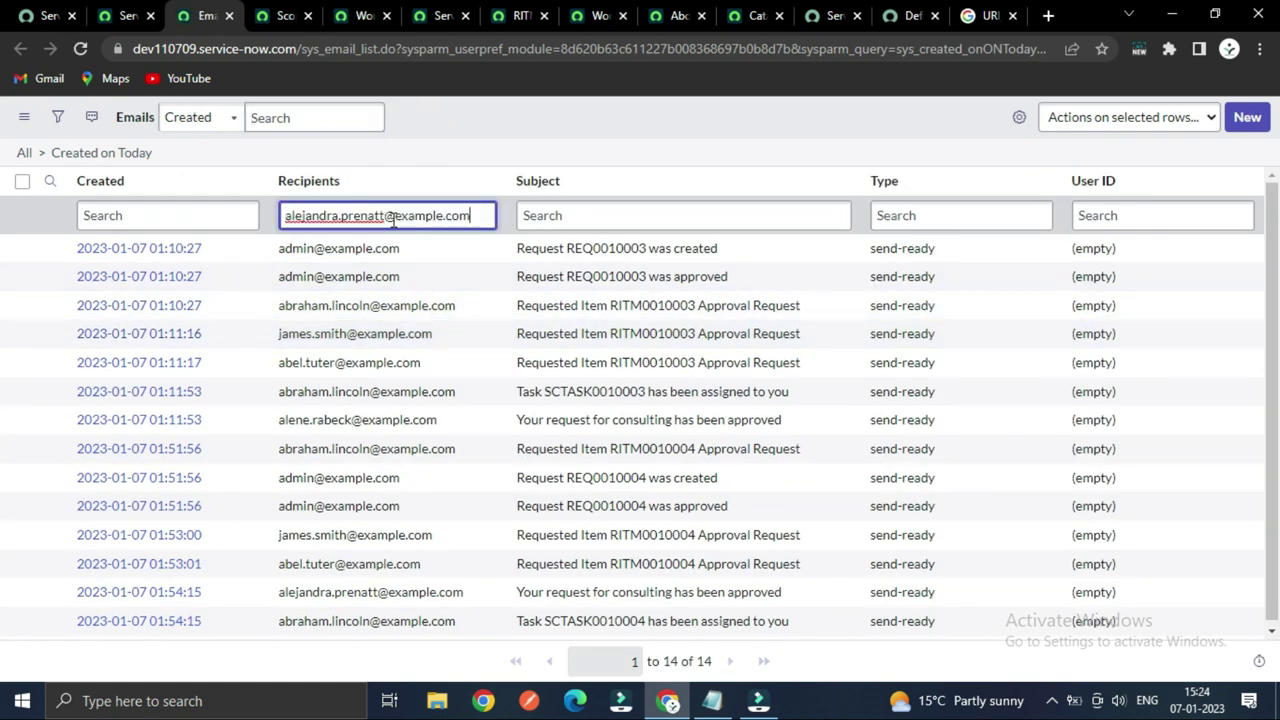
{"action": "key", "text": "Return"}
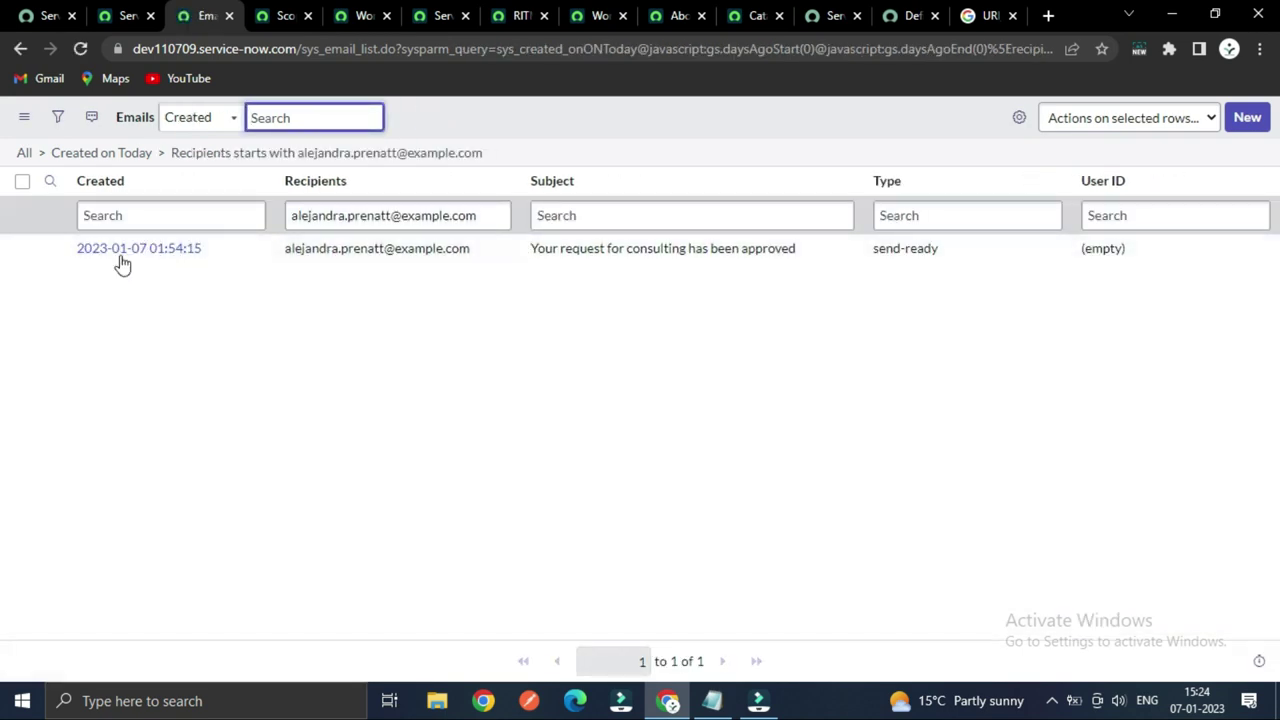
- Preview the content of the consulting approval email sent to the requester and close the preview
{"action": "right_click", "coordinate": [112, 249]}
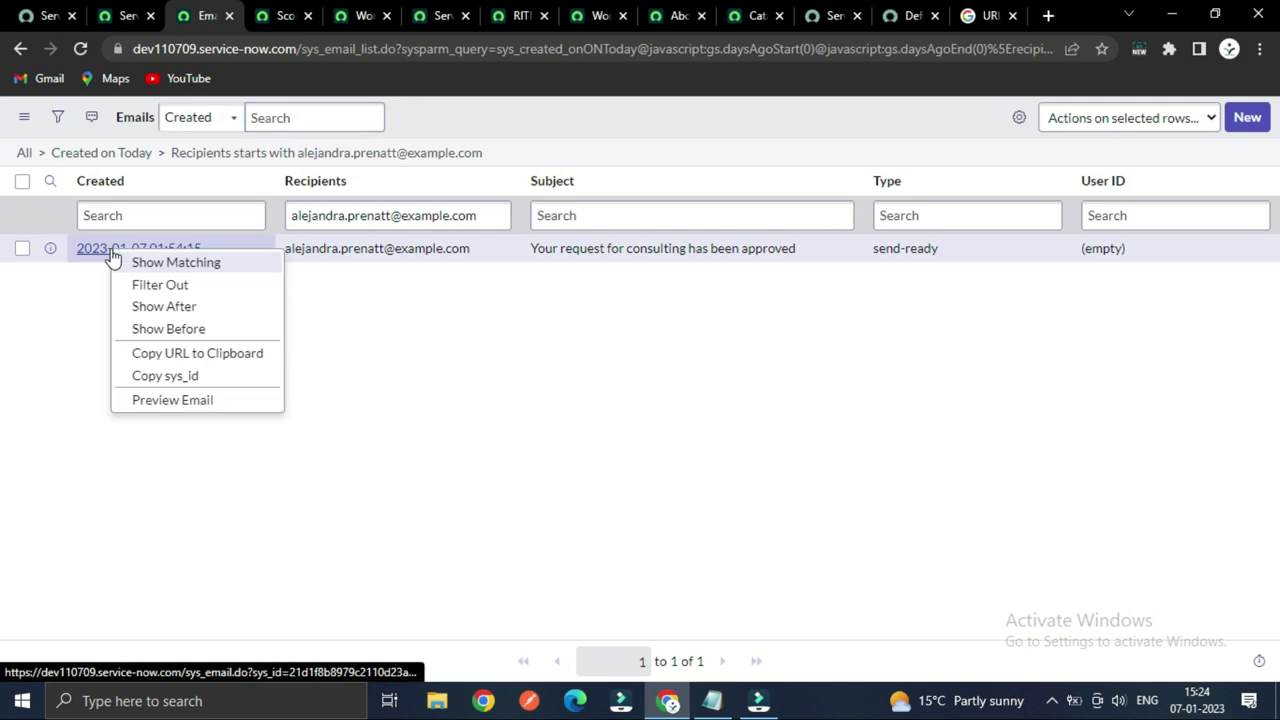
{"action": "left_click", "coordinate": [175, 400]}
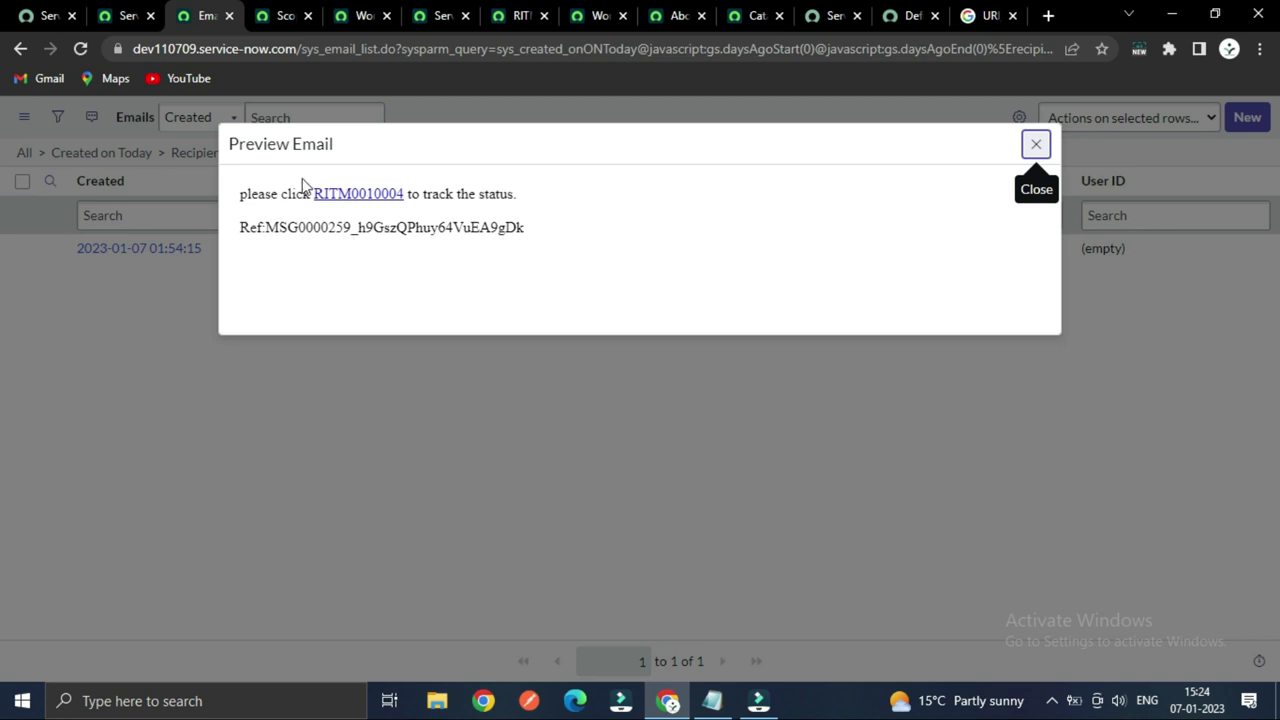
{"action": "left_click", "coordinate": [1036, 145]}
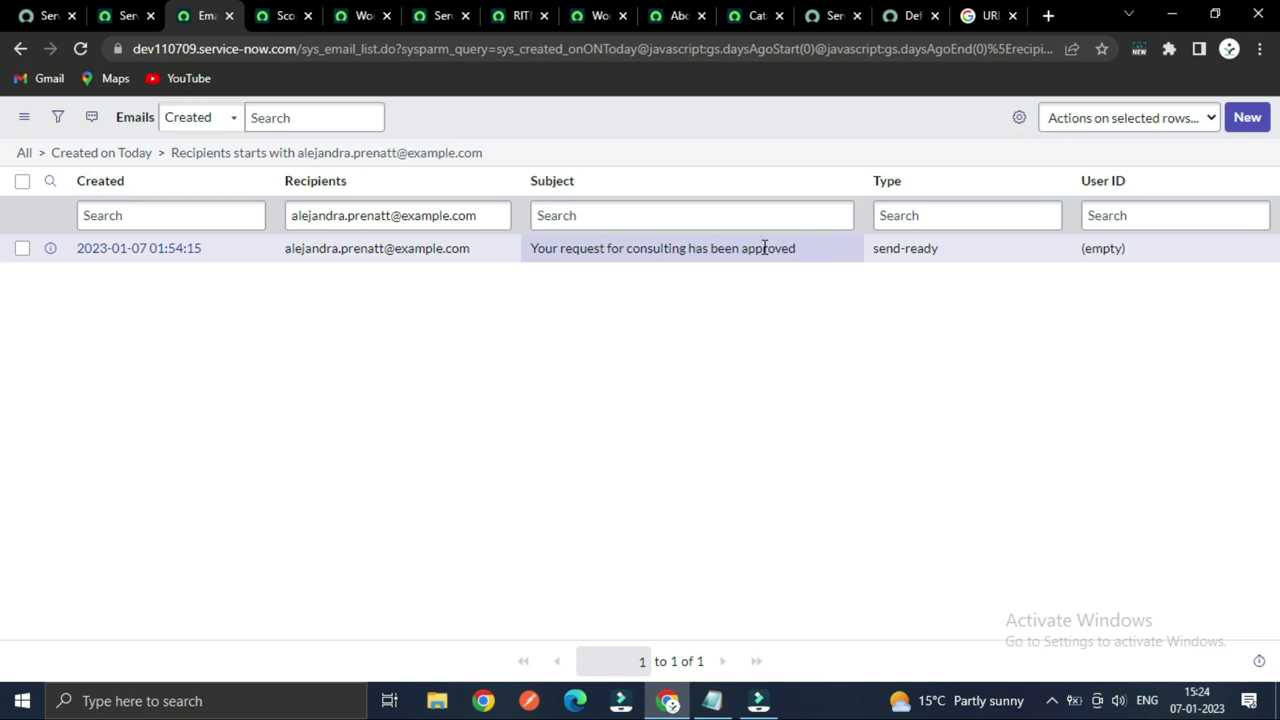
- Check the requested item's catalog tasks and examine the Catalog Task activity in the workflow diagram
{"action": "left_click", "coordinate": [437, 15]}
{"action": "left_click", "coordinate": [520, 15]}
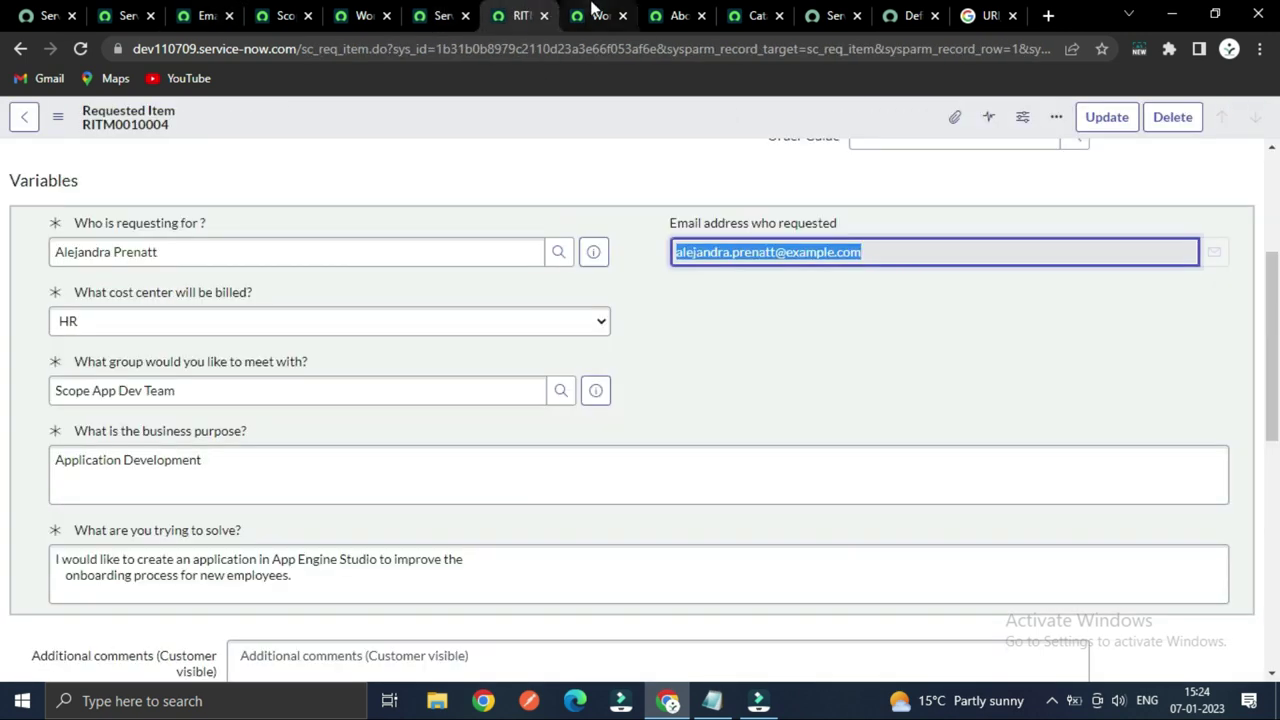
{"action": "scroll", "coordinate": [563, 337], "scroll_direction": "down", "scroll_amount": 6}
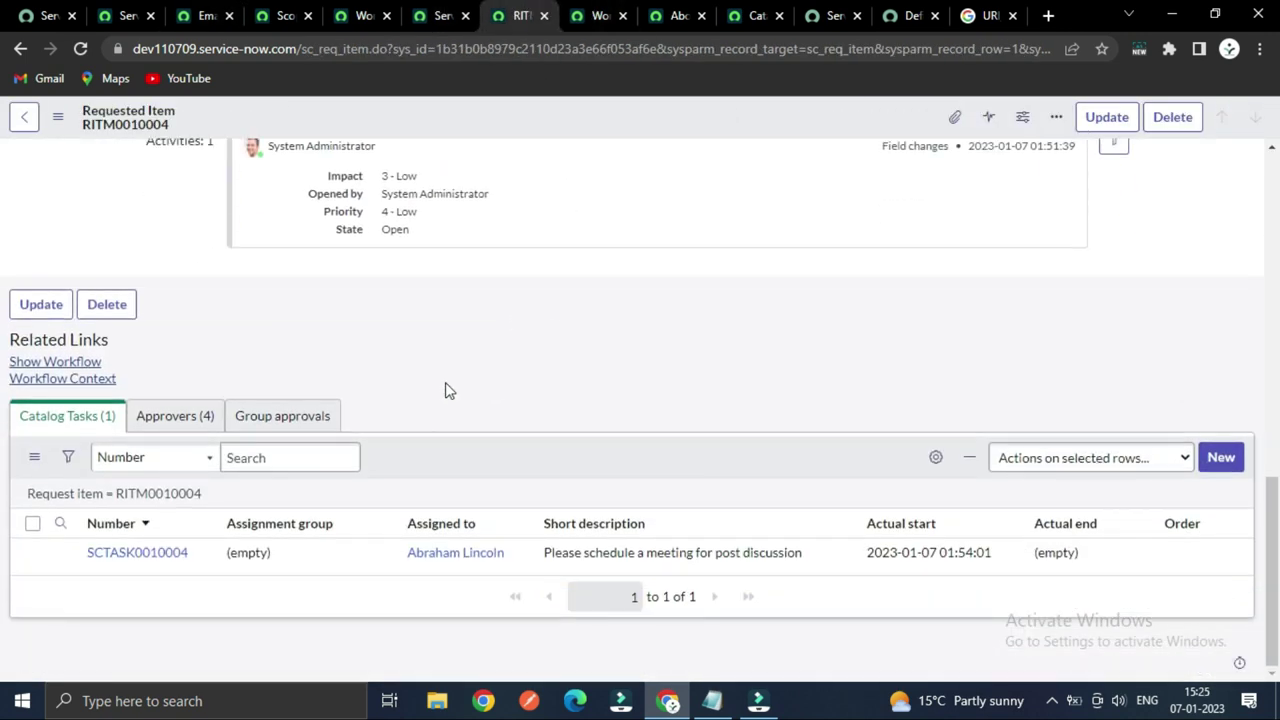
{"action": "left_click", "coordinate": [600, 15]}
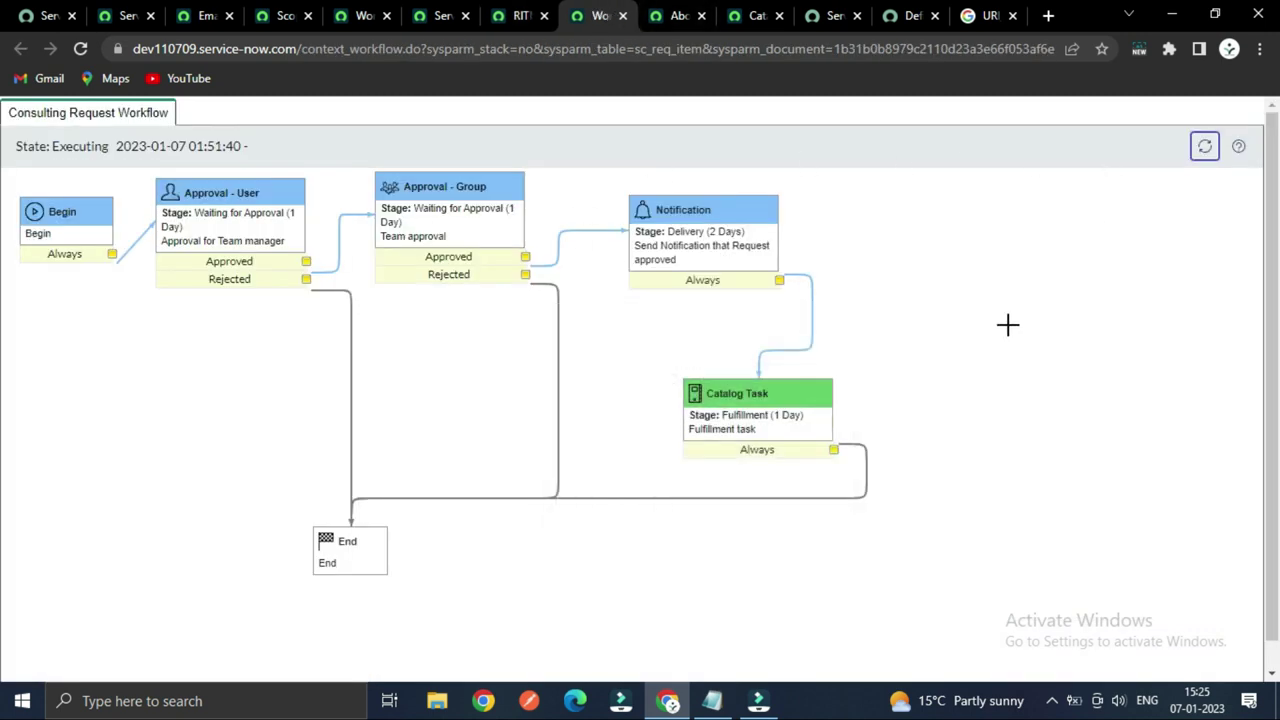
{"action": "mouse_move", "coordinate": [689, 378]}
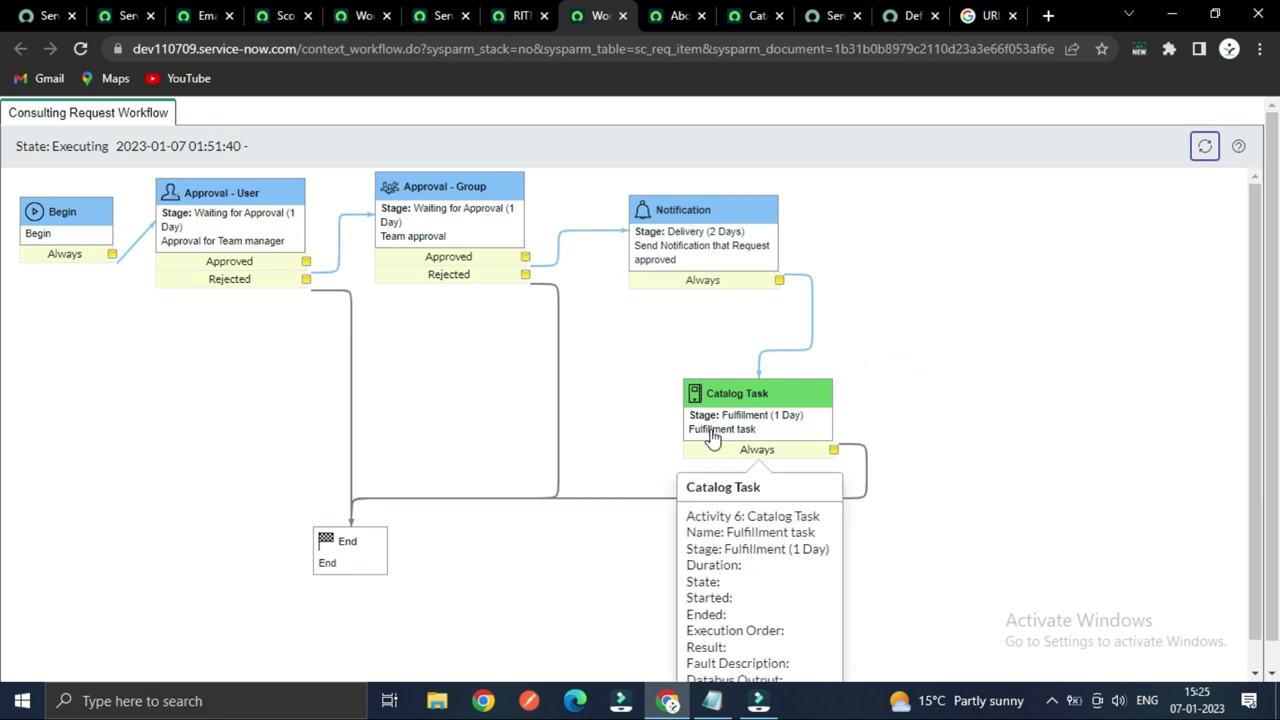
- Open the requested item's catalog task SCTASK0010004 in a new browser tab
{"action": "left_click", "coordinate": [520, 15]}
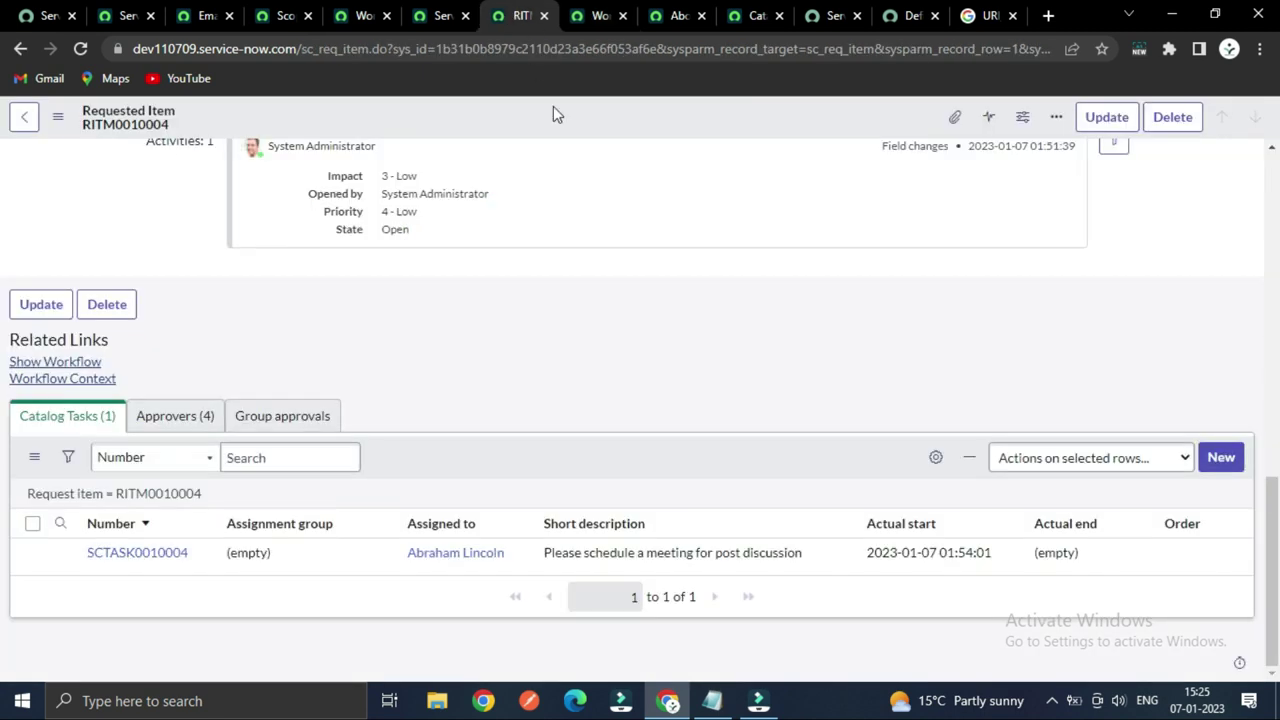
{"action": "left_click", "coordinate": [175, 425]}
{"action": "left_click", "coordinate": [78, 425]}
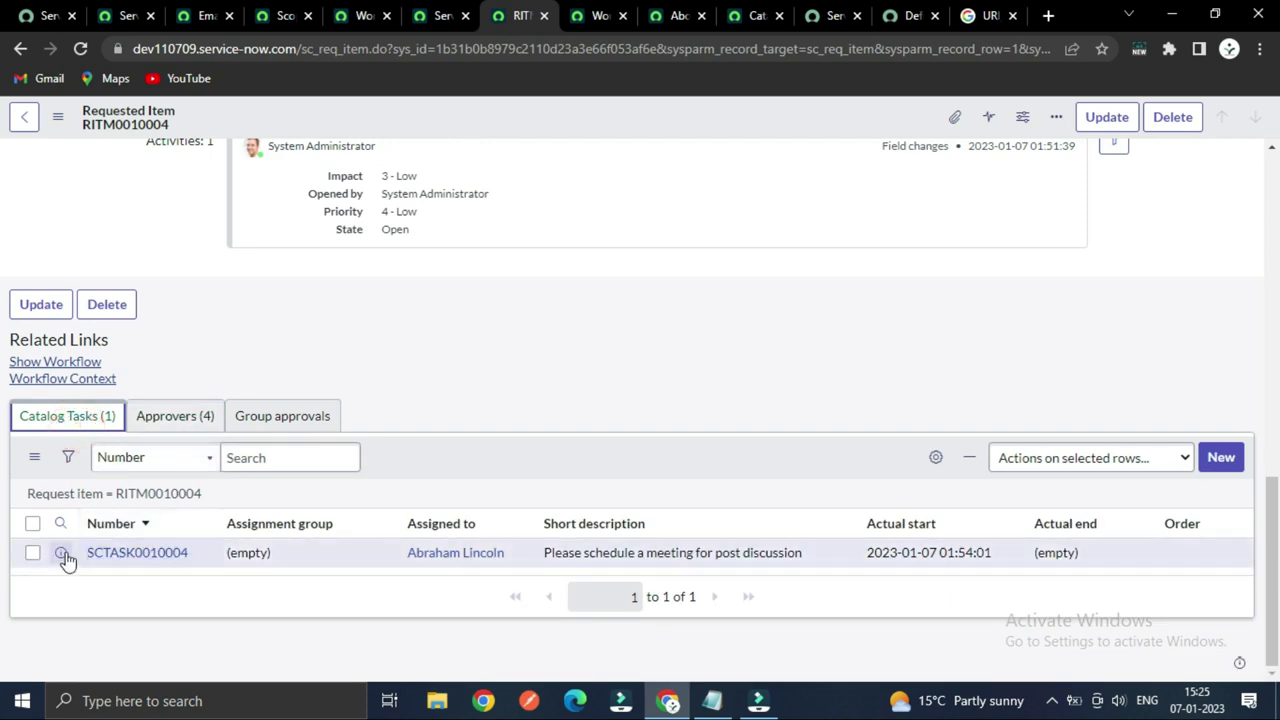
{"action": "right_click", "coordinate": [60, 551]}
{"action": "left_click", "coordinate": [135, 374]}
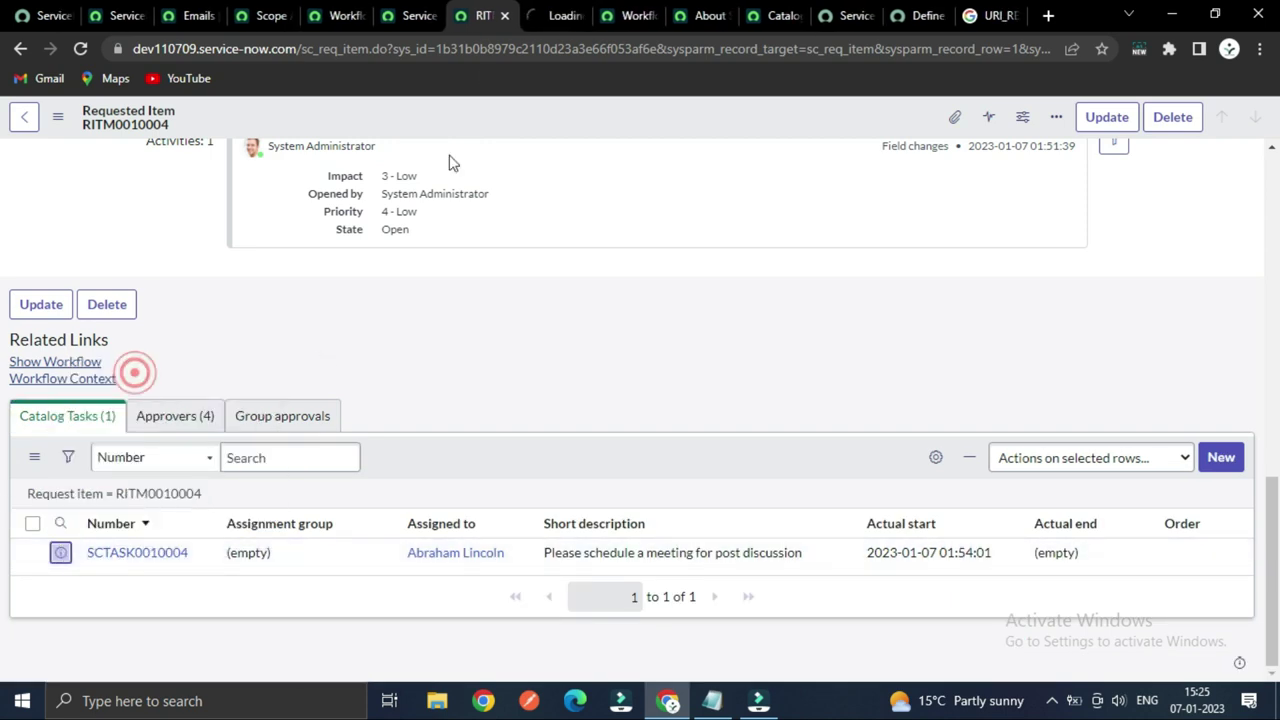
{"action": "left_click", "coordinate": [552, 15]}
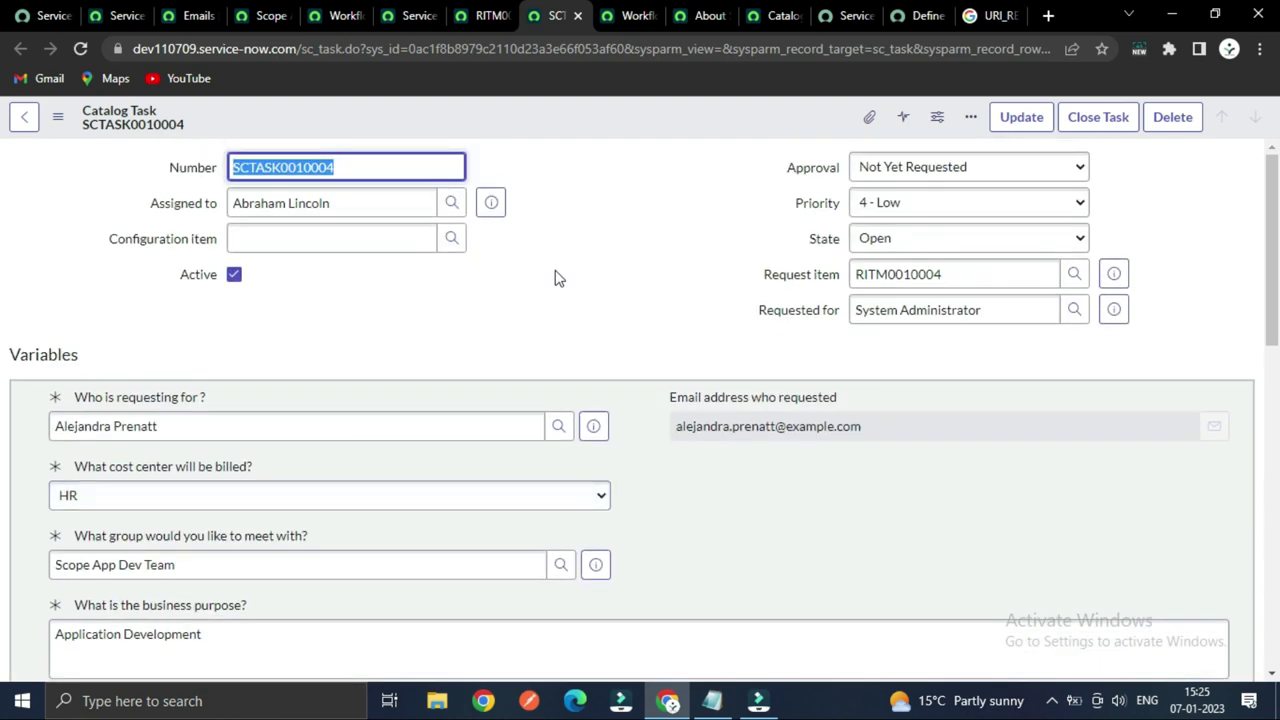
- Review the catalog task's short description, work notes and consulting request variables
{"action": "scroll", "coordinate": [555, 278], "scroll_direction": "down", "scroll_amount": 6}
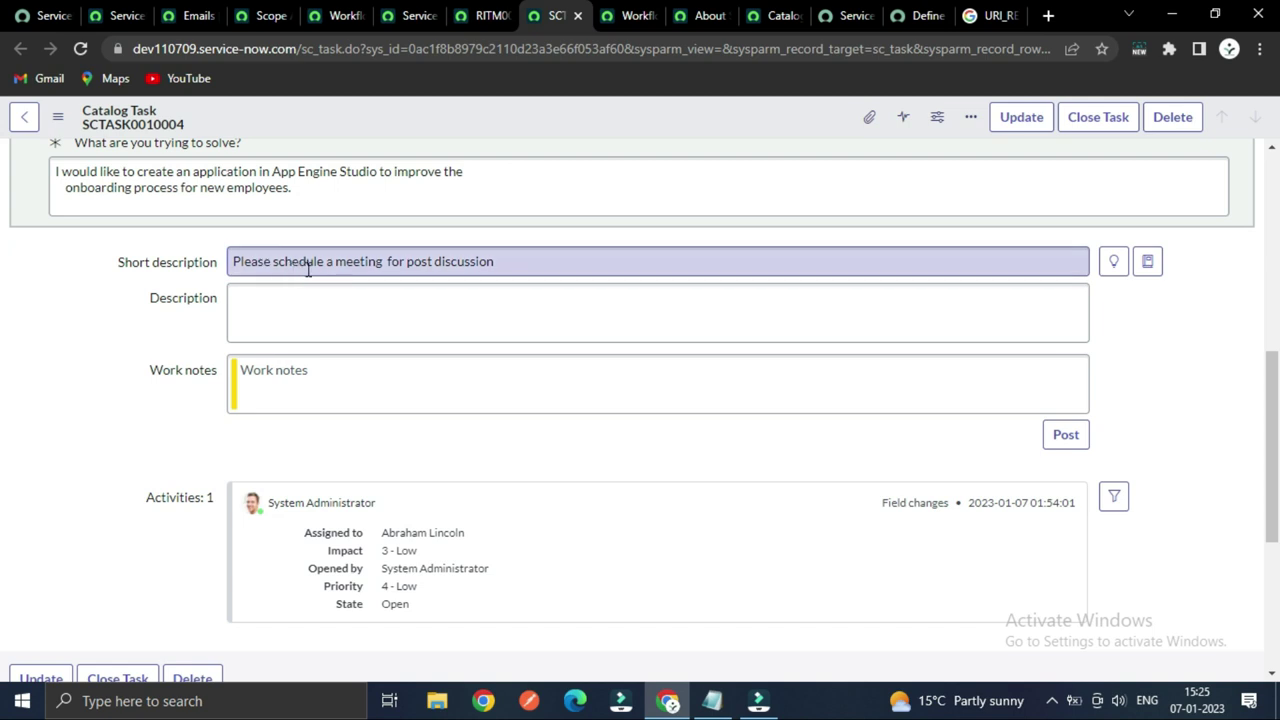
{"action": "left_click_drag", "start_coordinate": [506, 263], "coordinate": [403, 263]}
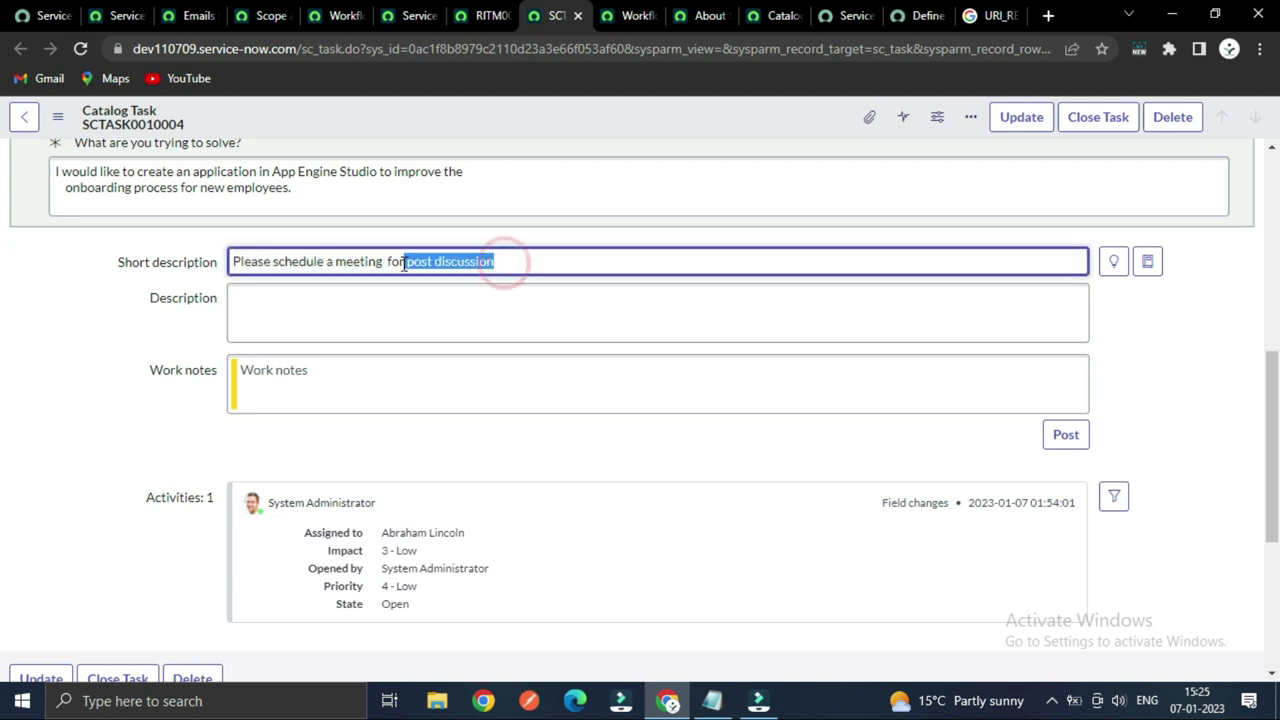
{"action": "left_click", "coordinate": [80, 362]}
{"action": "scroll", "coordinate": [100, 390], "scroll_direction": "up", "scroll_amount": 4}
{"action": "scroll", "coordinate": [105, 380], "scroll_direction": "down", "scroll_amount": 1}
{"action": "scroll", "coordinate": [106, 372], "scroll_direction": "up", "scroll_amount": 2}
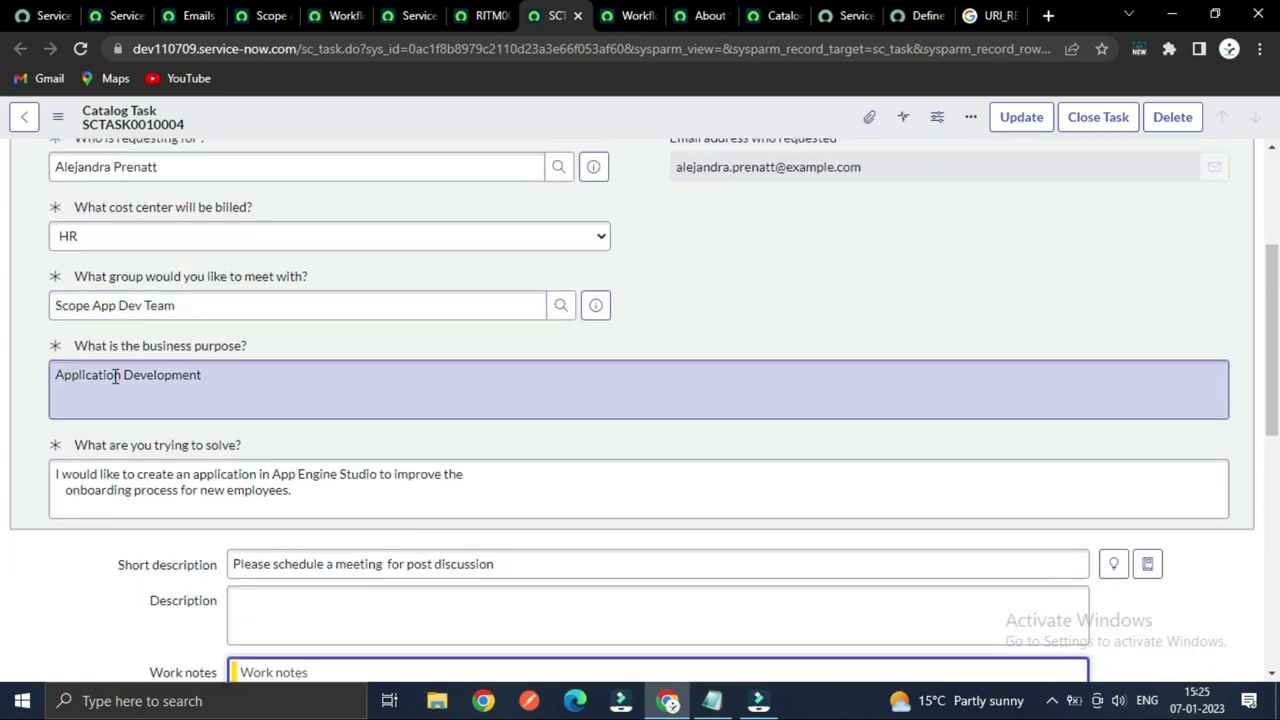
- Examine the catalog task's assignee and recheck its request variables, description, work notes and activity history
{"action": "scroll", "coordinate": [279, 334], "scroll_direction": "up", "scroll_amount": 1}
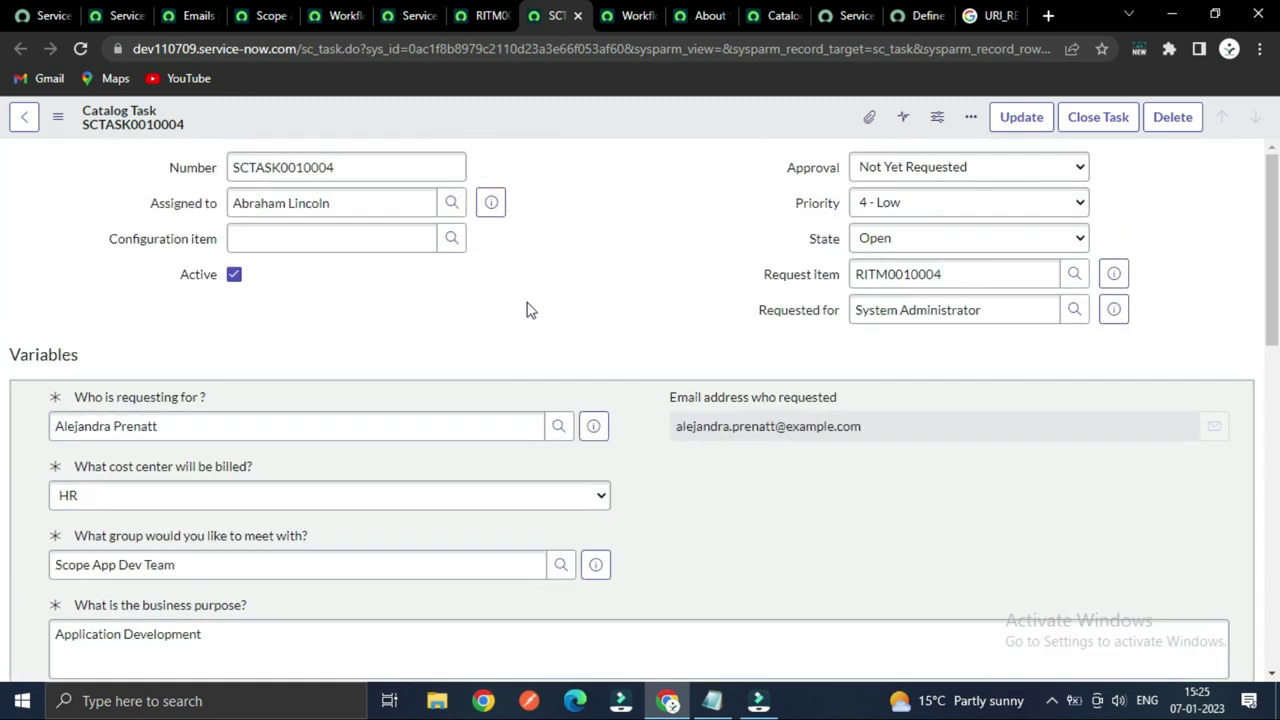
{"action": "left_click", "coordinate": [348, 203]}
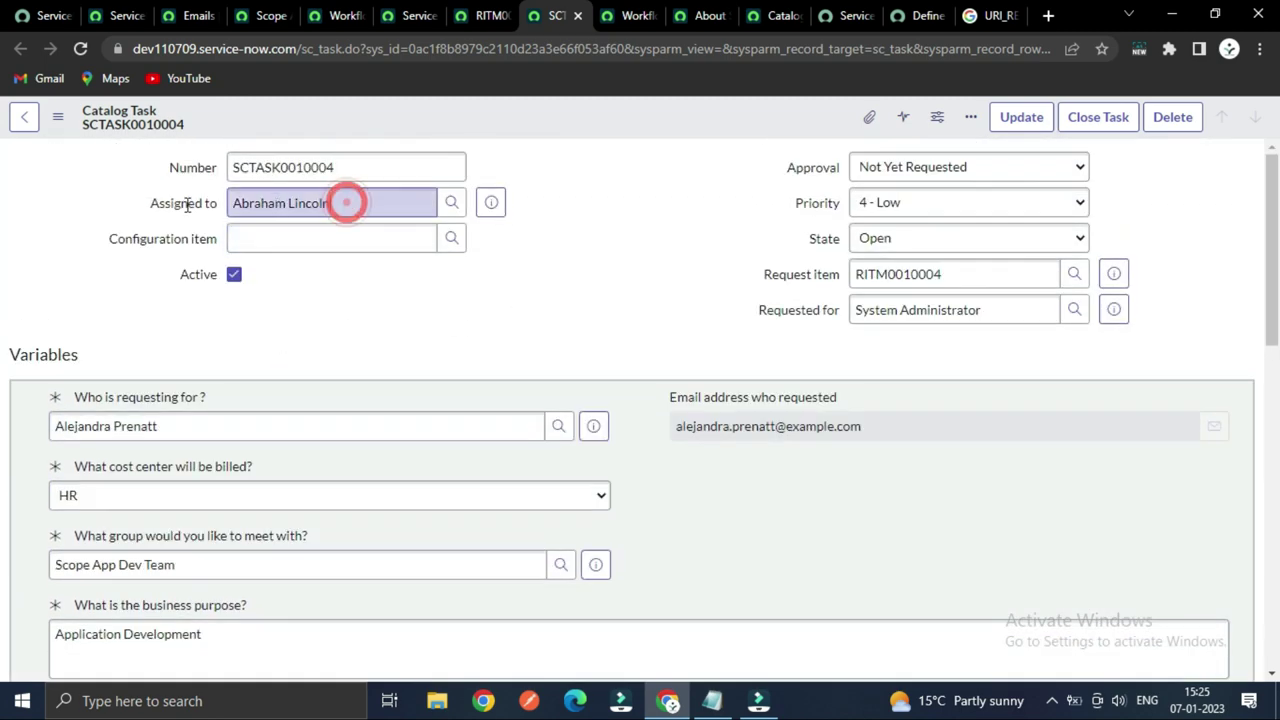
{"action": "left_click_drag", "start_coordinate": [220, 214], "coordinate": [386, 328]}
{"action": "left_click", "coordinate": [386, 319]}
{"action": "scroll", "coordinate": [314, 349], "scroll_direction": "down", "scroll_amount": 3}
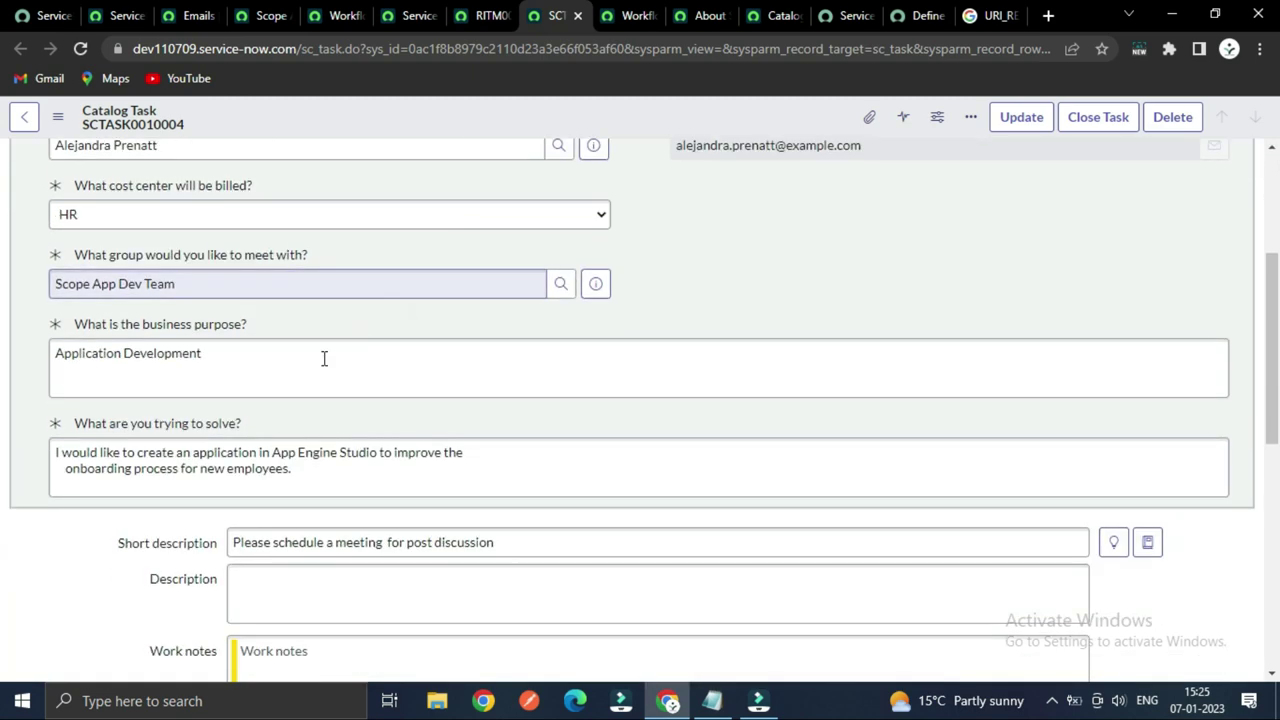
{"action": "scroll", "coordinate": [317, 363], "scroll_direction": "up", "scroll_amount": 3}
{"action": "scroll", "coordinate": [317, 360], "scroll_direction": "down", "scroll_amount": 3}
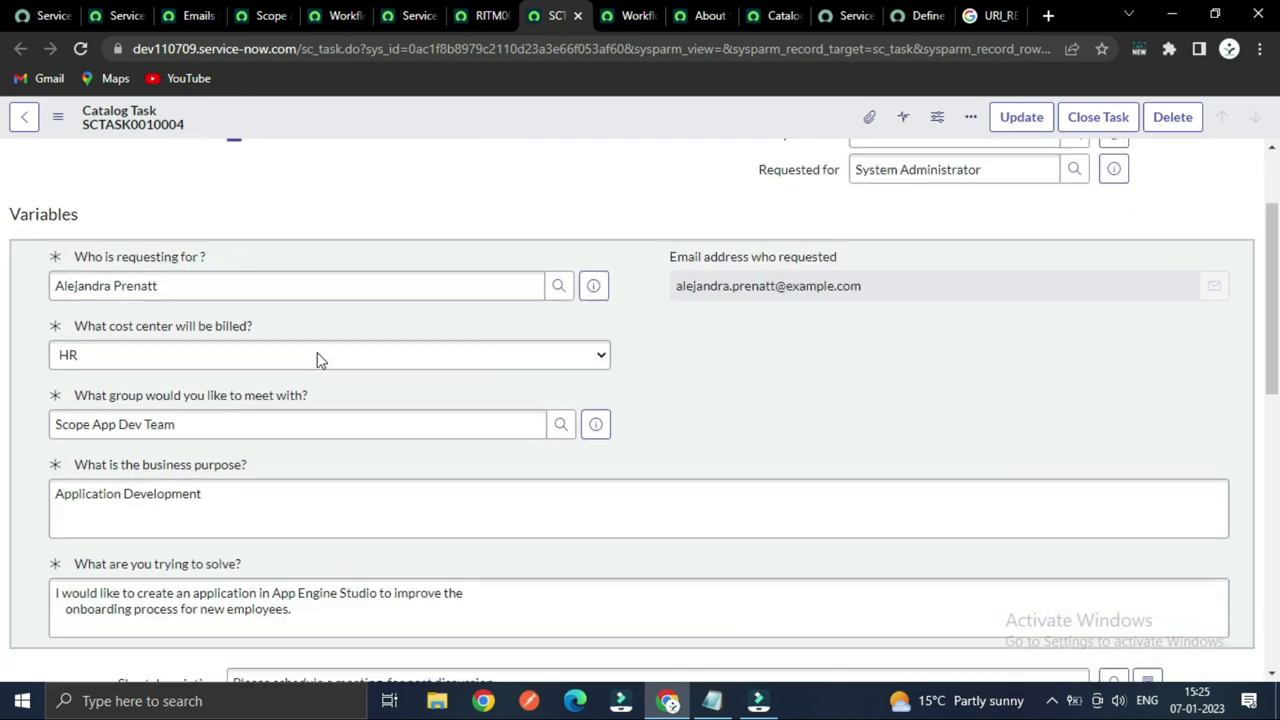
{"action": "scroll", "coordinate": [317, 360], "scroll_direction": "up", "scroll_amount": 2}
{"action": "scroll", "coordinate": [210, 380], "scroll_direction": "down", "scroll_amount": 7}
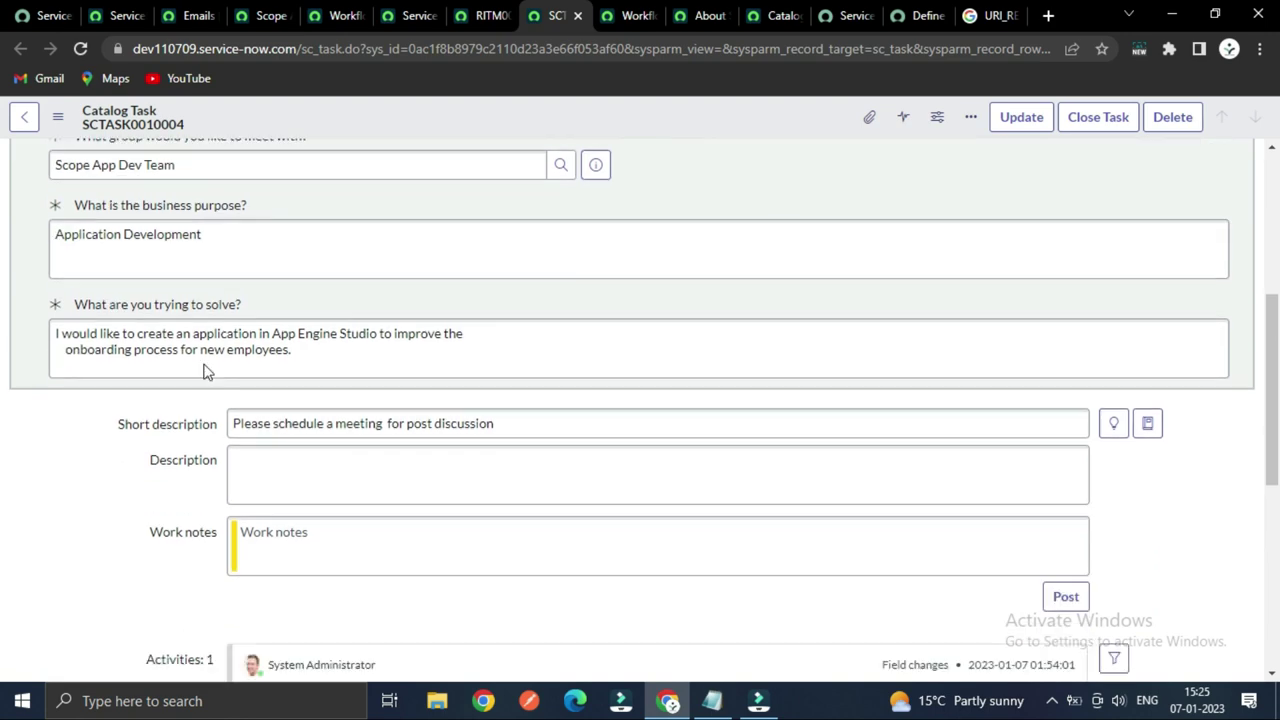
{"action": "scroll", "coordinate": [189, 426], "scroll_direction": "up", "scroll_amount": 3}
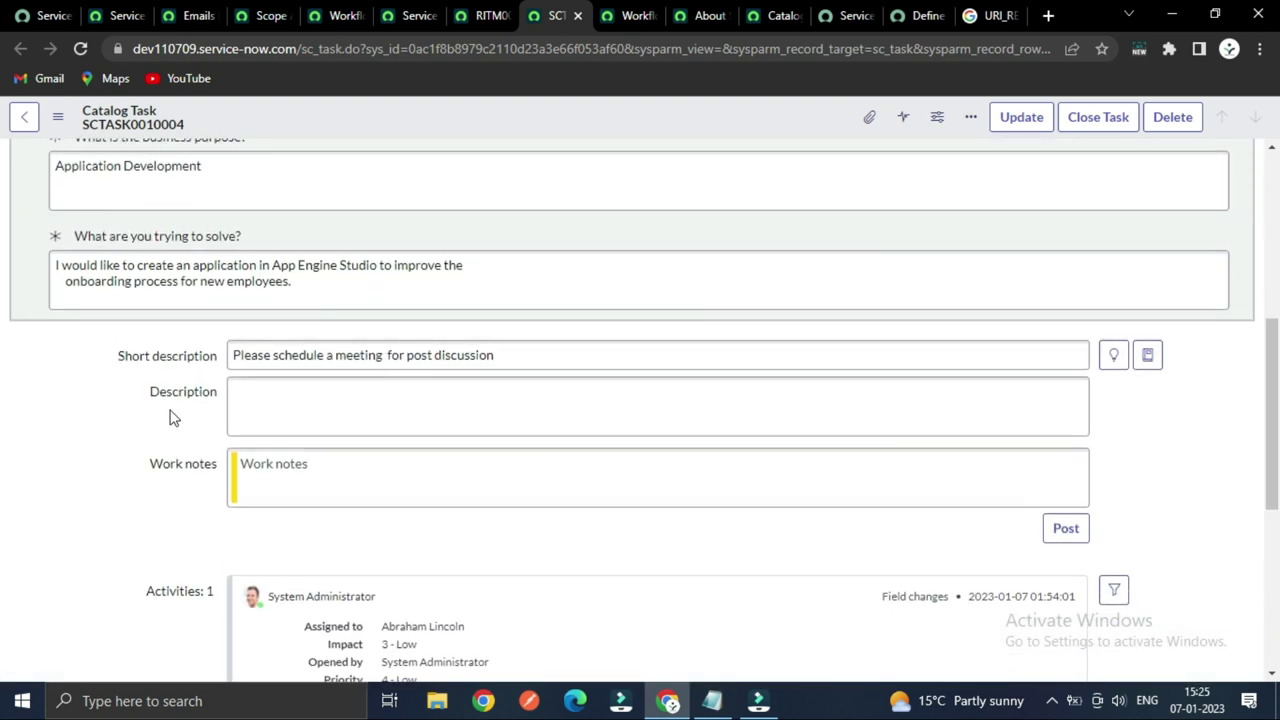
{"action": "scroll", "coordinate": [171, 417], "scroll_direction": "down", "scroll_amount": 4}
{"action": "scroll", "coordinate": [152, 435], "scroll_direction": "up", "scroll_amount": 5}
{"action": "scroll", "coordinate": [206, 434], "scroll_direction": "up", "scroll_amount": 4}
{"action": "scroll", "coordinate": [431, 360], "scroll_direction": "down", "scroll_amount": 5}
{"action": "scroll", "coordinate": [560, 378], "scroll_direction": "up", "scroll_amount": 3}
{"action": "scroll", "coordinate": [587, 376], "scroll_direction": "up", "scroll_amount": 1}
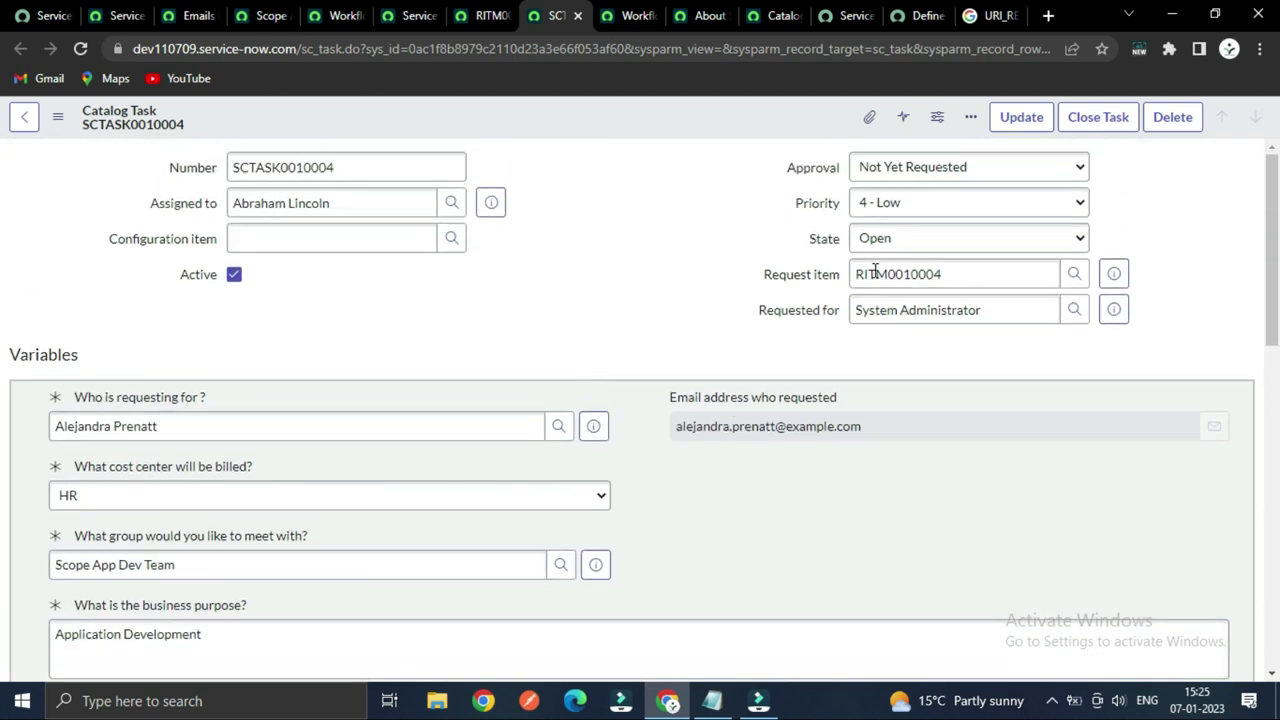
- Set the catalog task's State to Closed Complete and save the record
{"action": "left_click", "coordinate": [888, 238]}
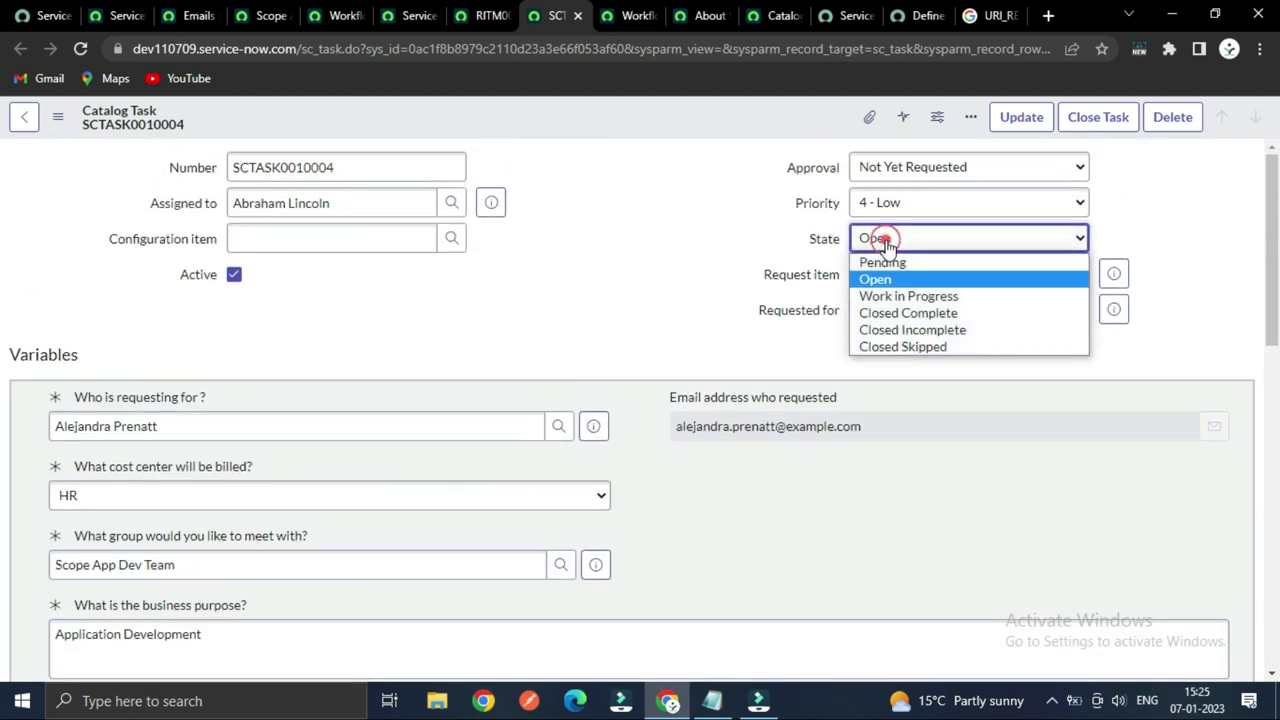
{"action": "left_click", "coordinate": [888, 314]}
{"action": "scroll", "coordinate": [457, 434], "scroll_direction": "down", "scroll_amount": 4}
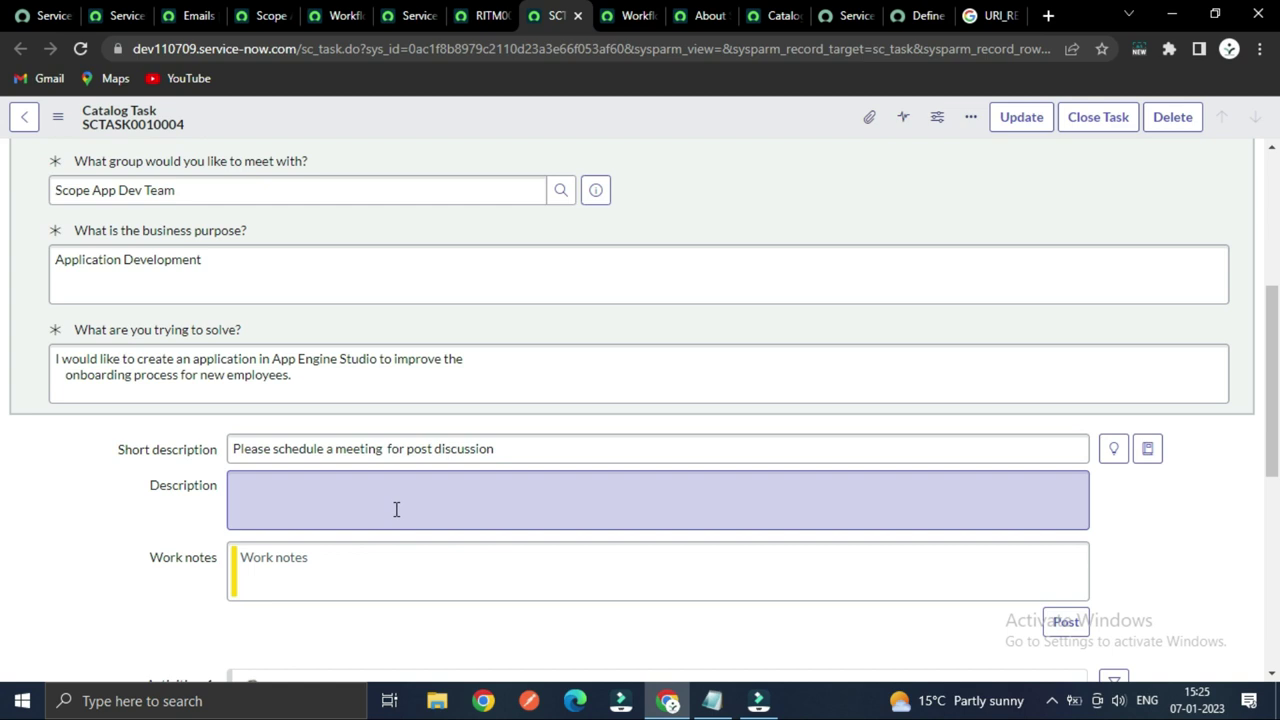
{"action": "scroll", "coordinate": [400, 506], "scroll_direction": "up", "scroll_amount": 4}
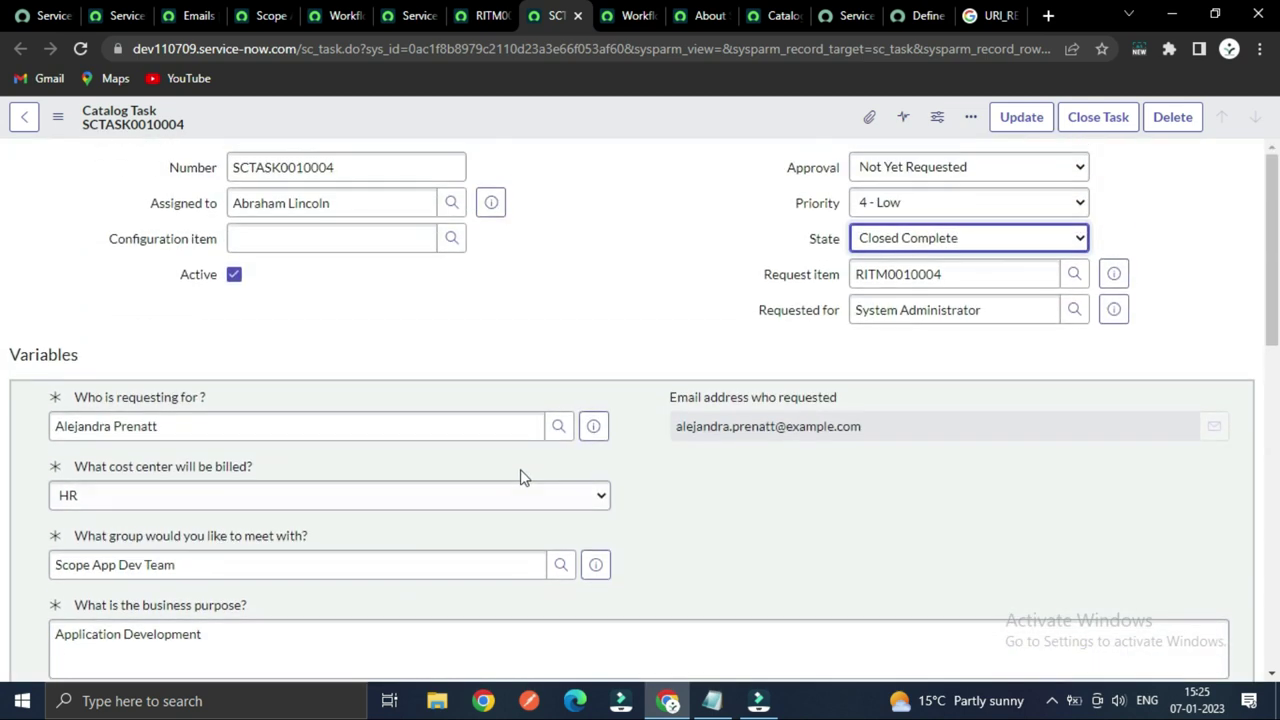
{"action": "right_click", "coordinate": [604, 120]}
{"action": "left_click", "coordinate": [634, 120]}
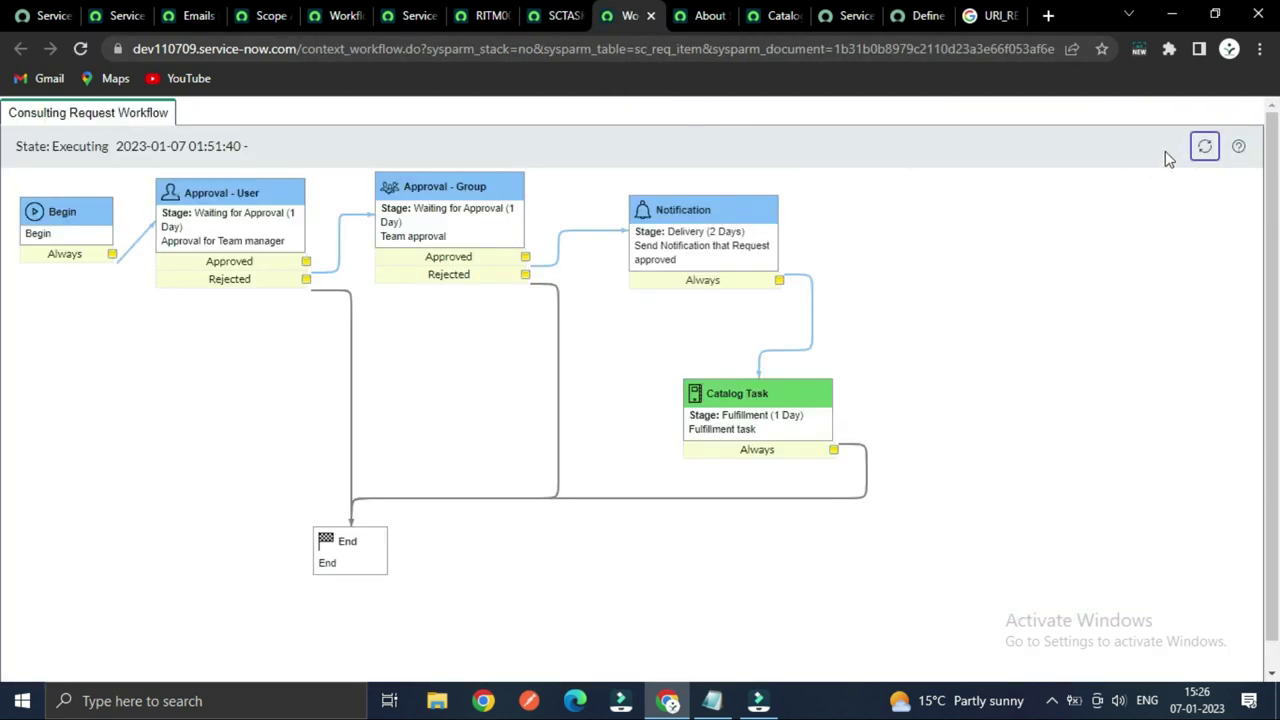
- Refresh the Consulting Request Workflow diagram to check progress beyond the Catalog Task activity
{"action": "left_click", "coordinate": [1204, 147]}
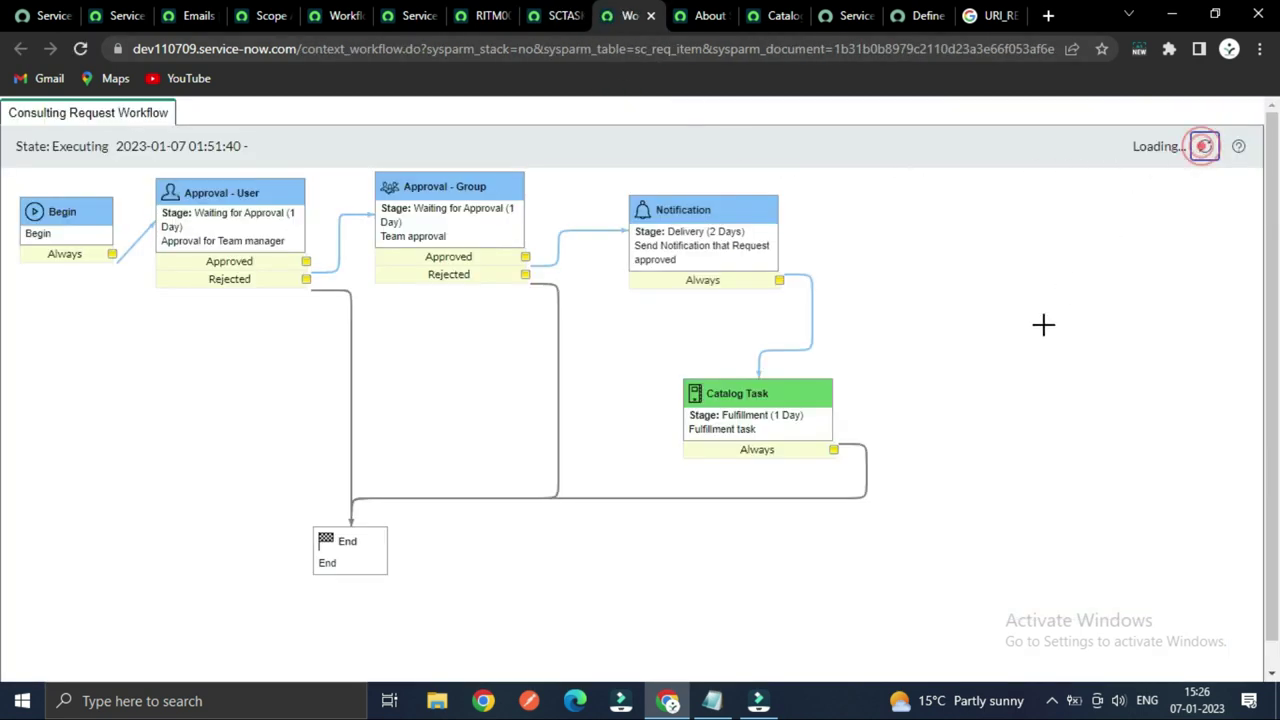